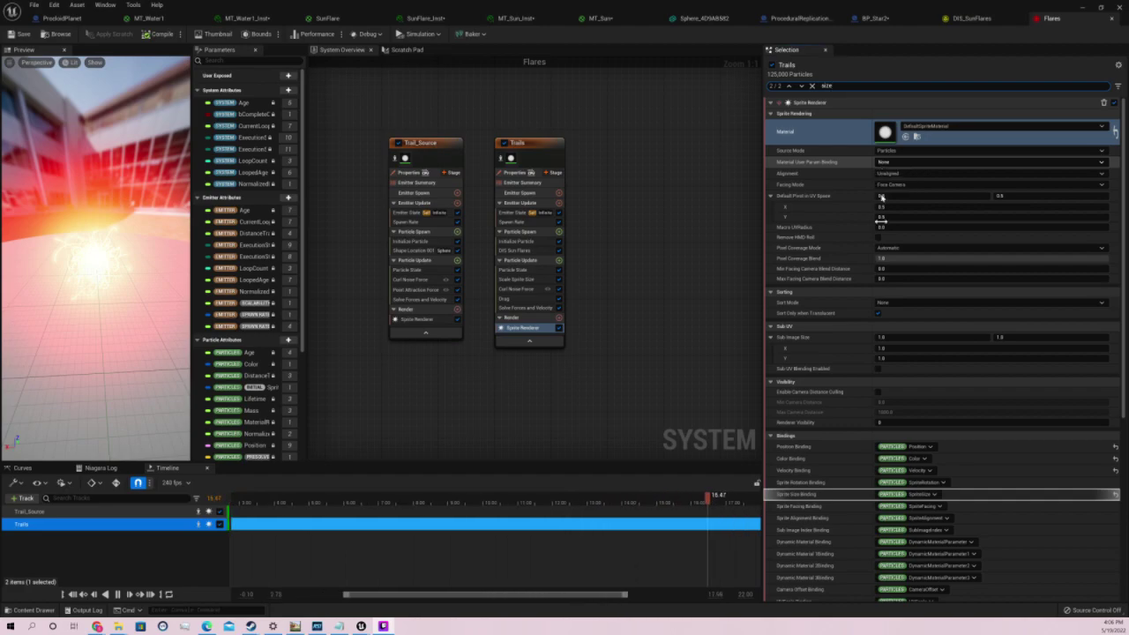
# Review the Trails Sprite Renderer details, then show the Trails Spawn Rate module
pyautogui.scroll(-3, 948, 431)
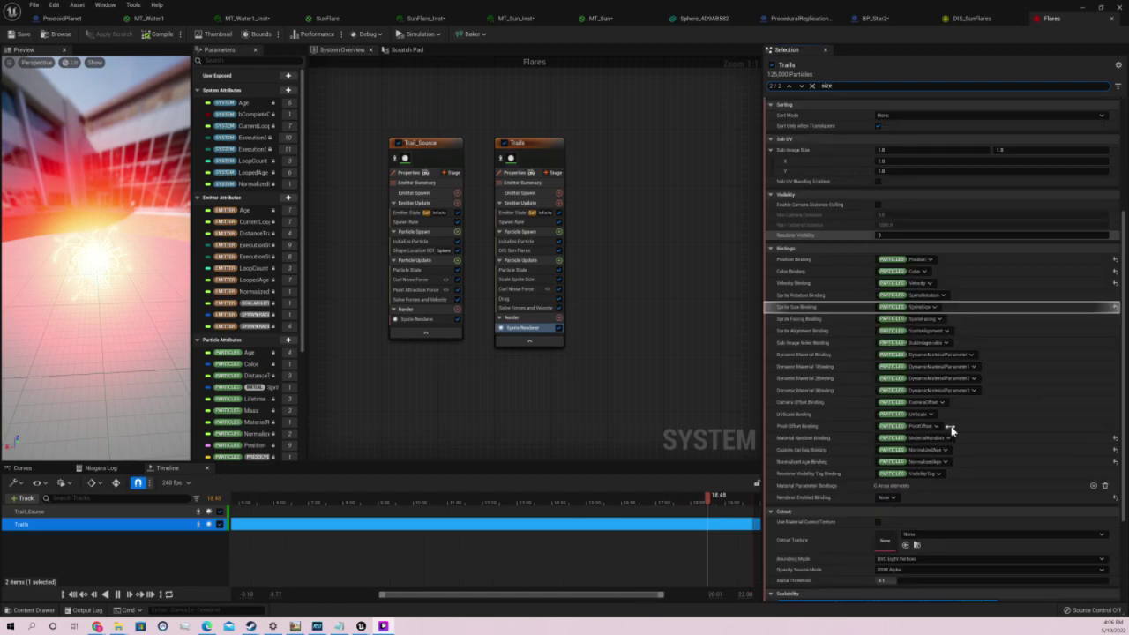
pyautogui.scroll(-2, 952, 431)
pyautogui.scroll(1, 950, 432)
pyautogui.scroll(2, 956, 430)
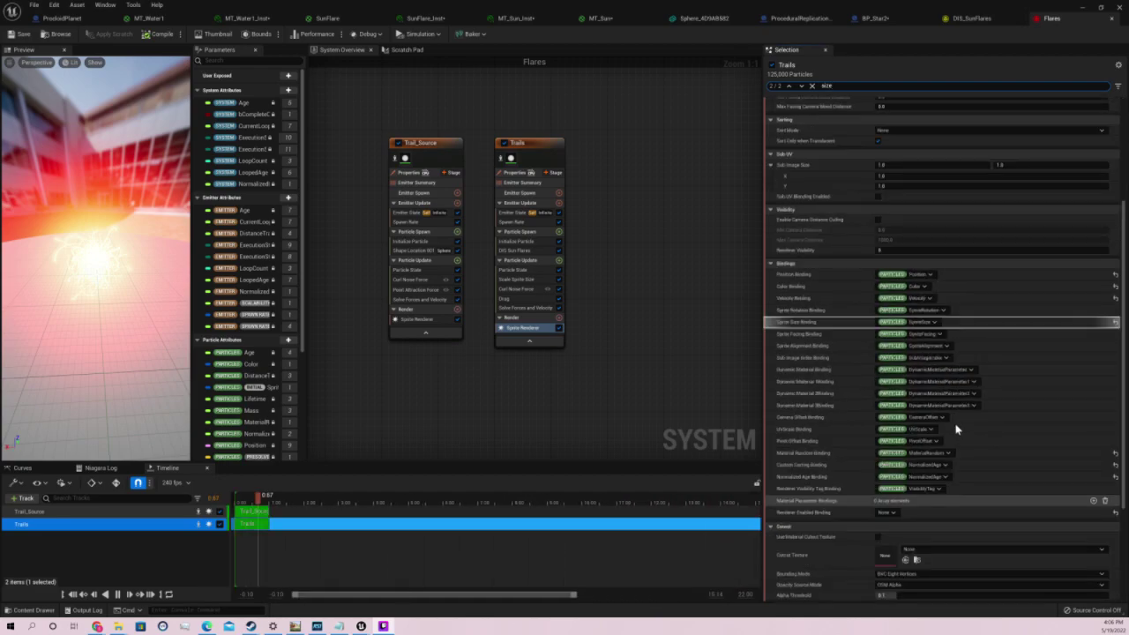
pyautogui.scroll(2, 955, 429)
pyautogui.click(520, 213)
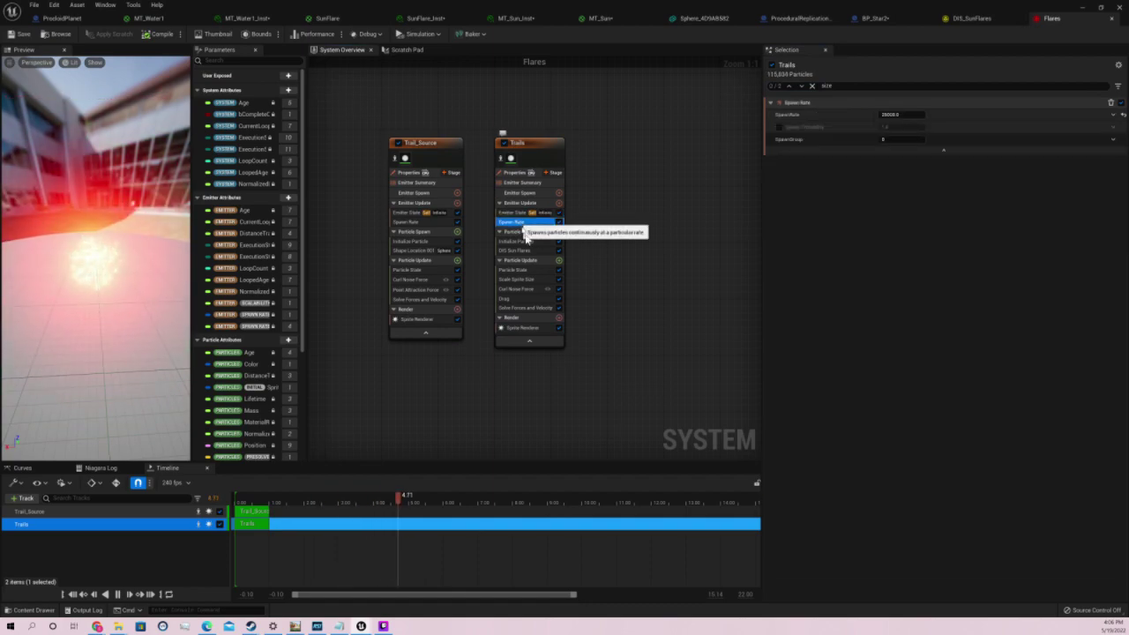
# Set the Trails Initialize Particle Uniform Sprite Size to 40.0 and save the Flares system
pyautogui.click(526, 242)
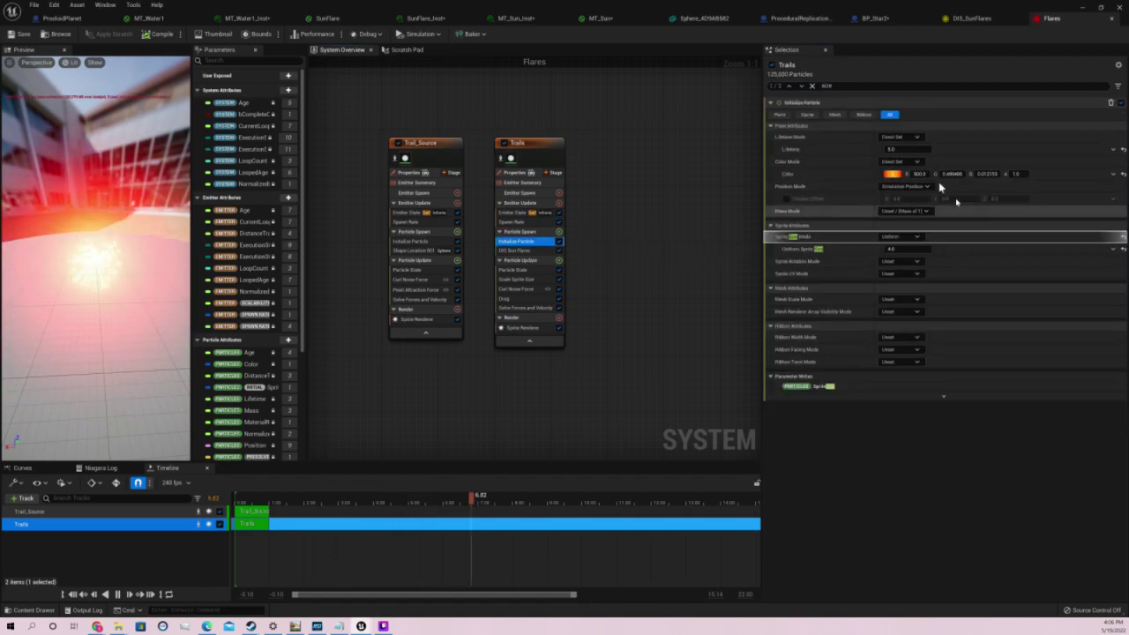
pyautogui.click(895, 250)
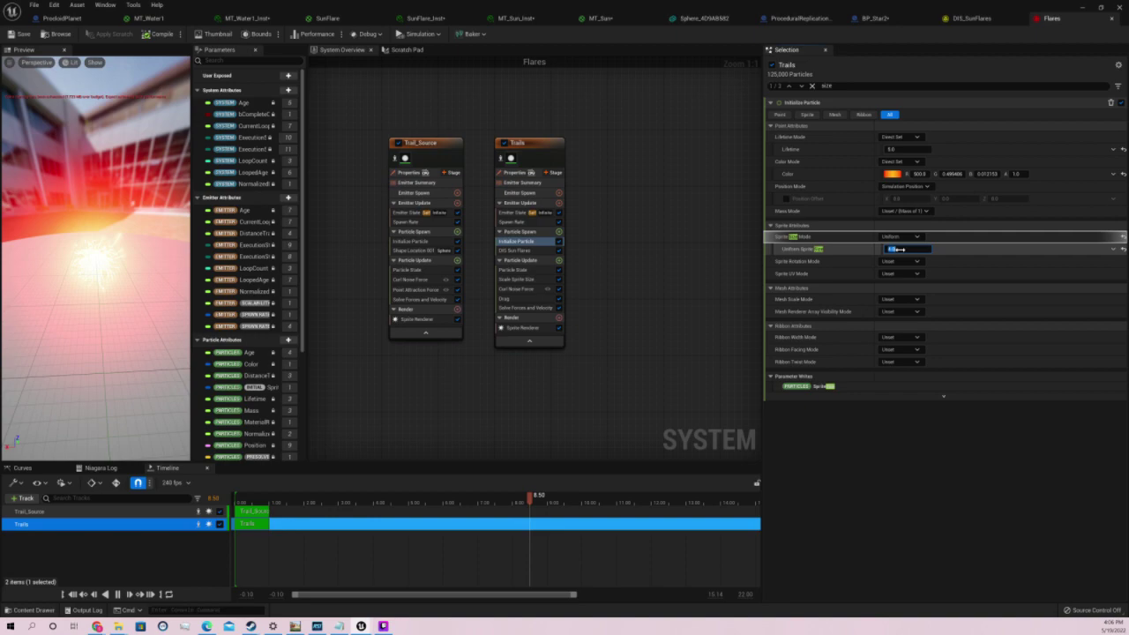
pyautogui.press('Return')
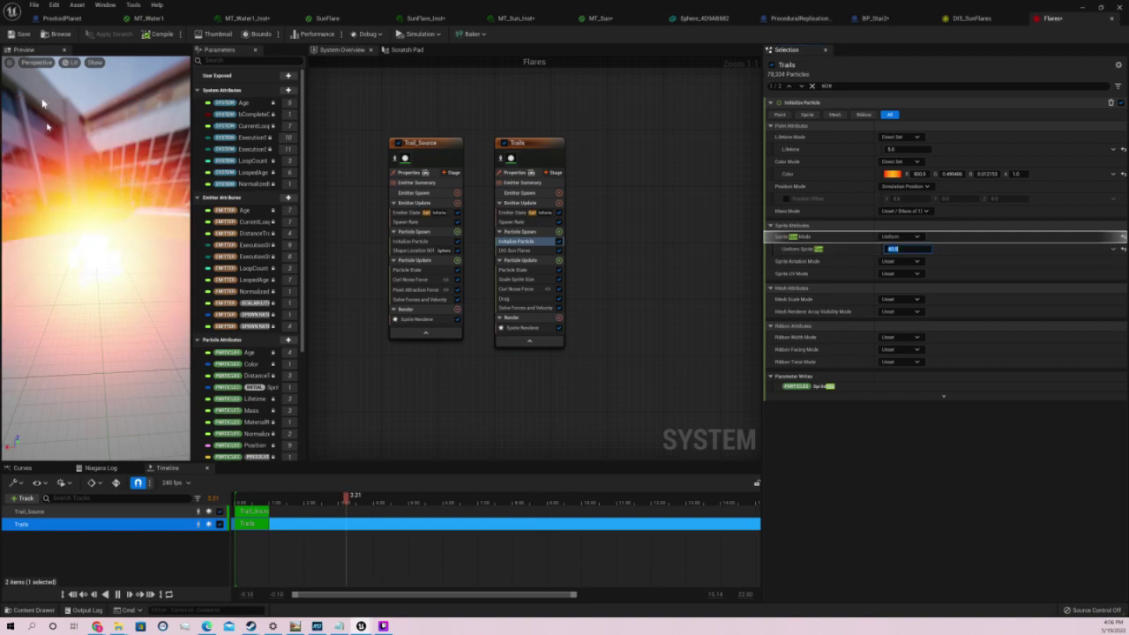
pyautogui.click(20, 33)
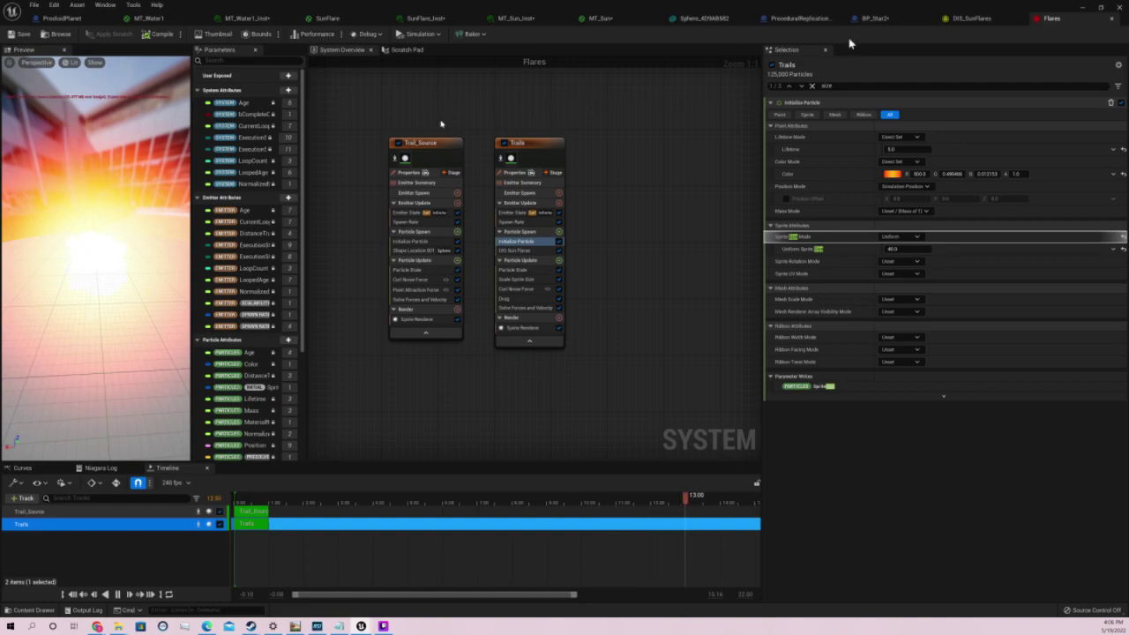
# Play-test the Space level from the level editor, looking at the enlarged flares around the sun
pyautogui.click(1086, 7)
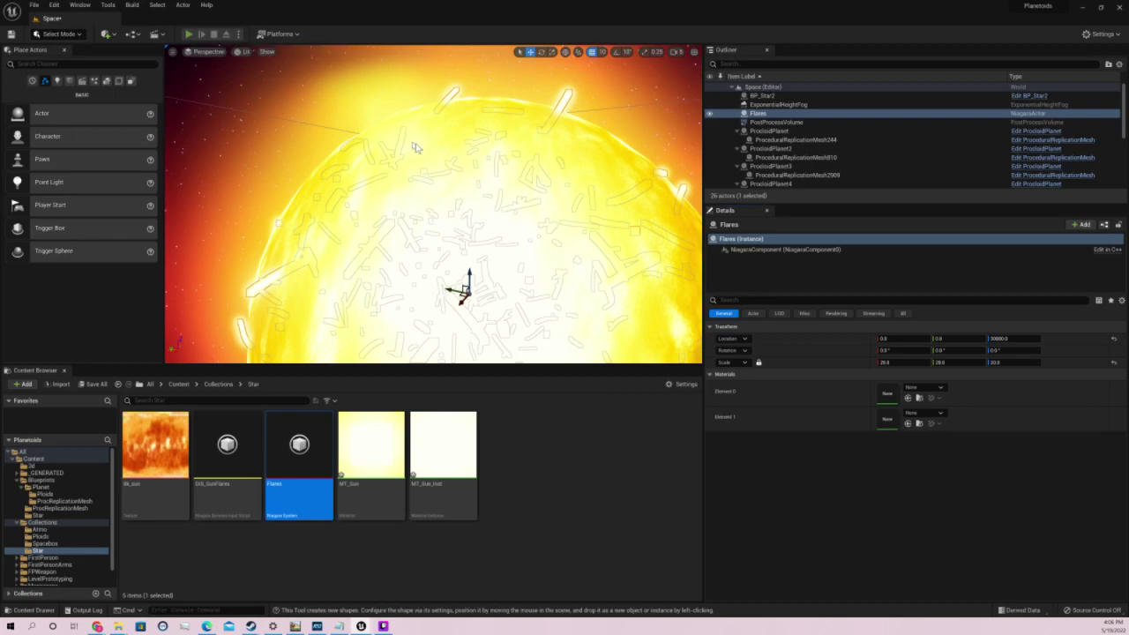
pyautogui.hotkey('alt', 'p')
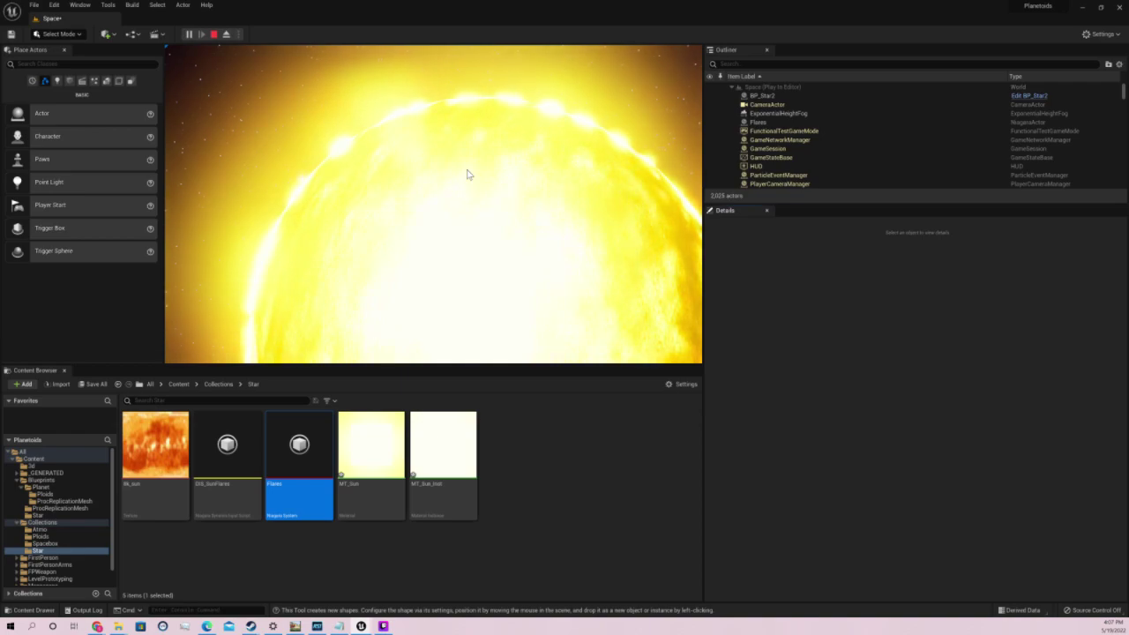
pyautogui.click(468, 174)
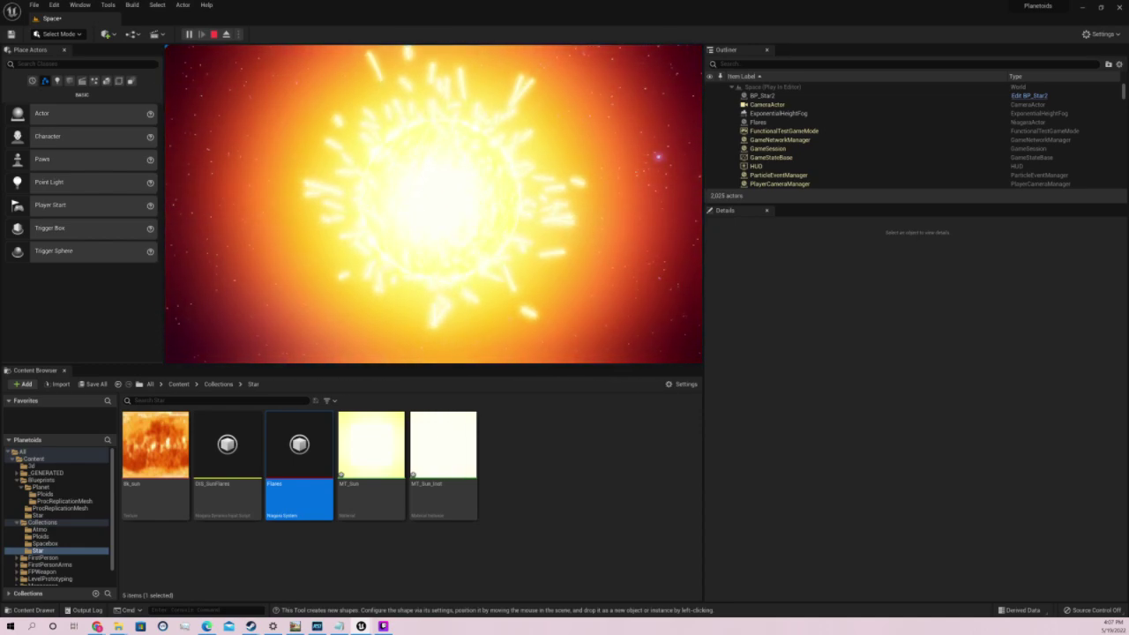
pyautogui.press('Escape')
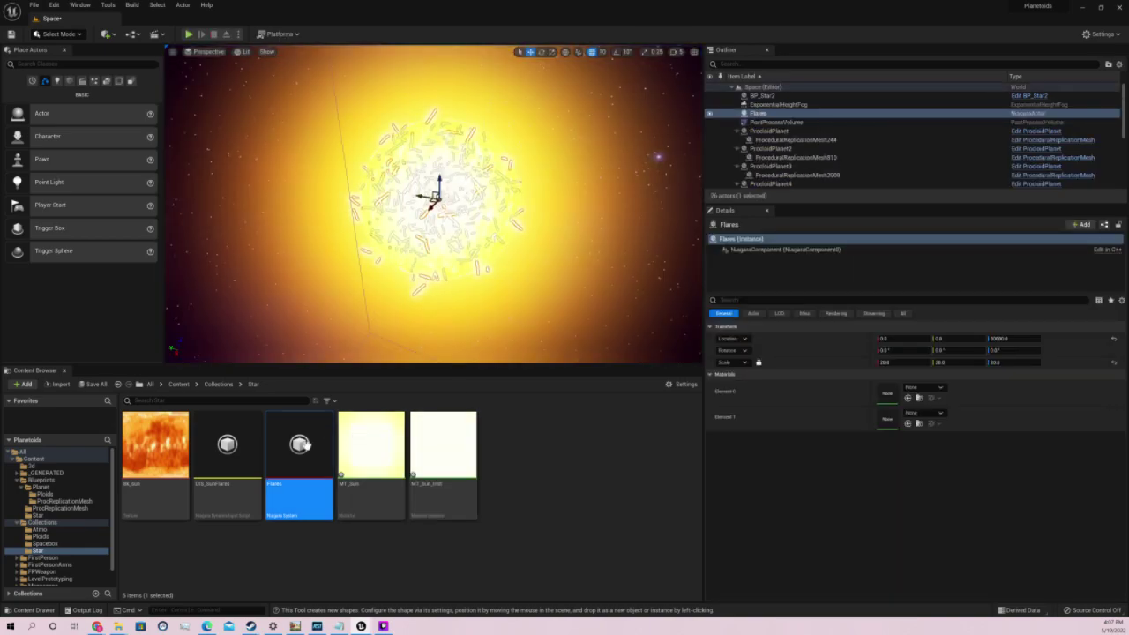
# Reopen Flares, check the Trails solver and state modules, then show Trail_Source's Point Attraction Force
pyautogui.doubleClick(299, 444)
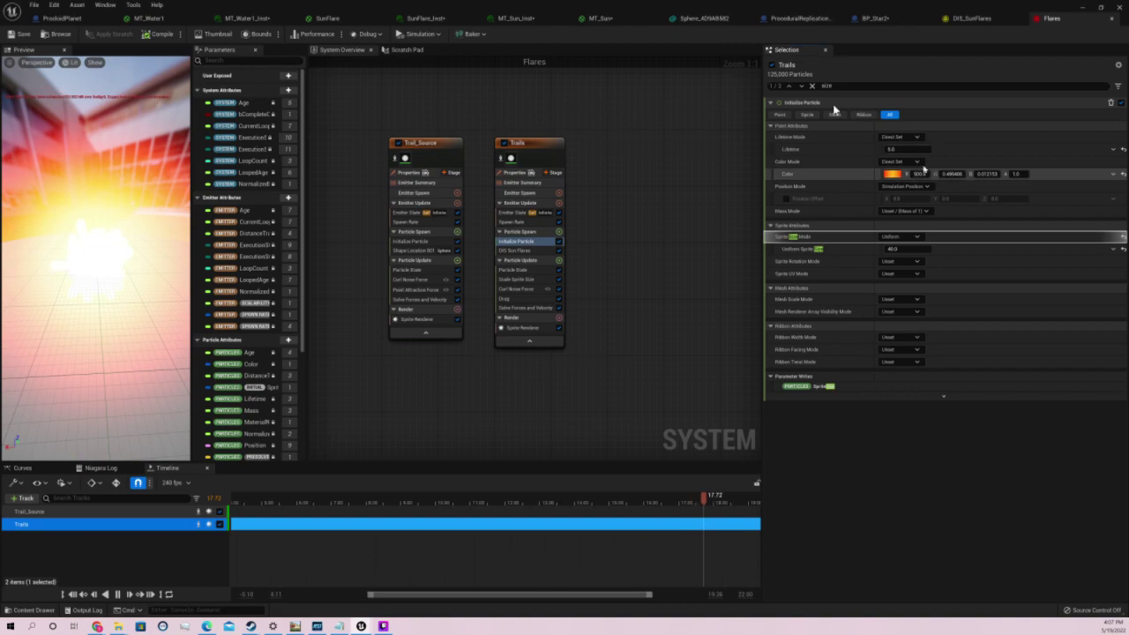
pyautogui.click(525, 307)
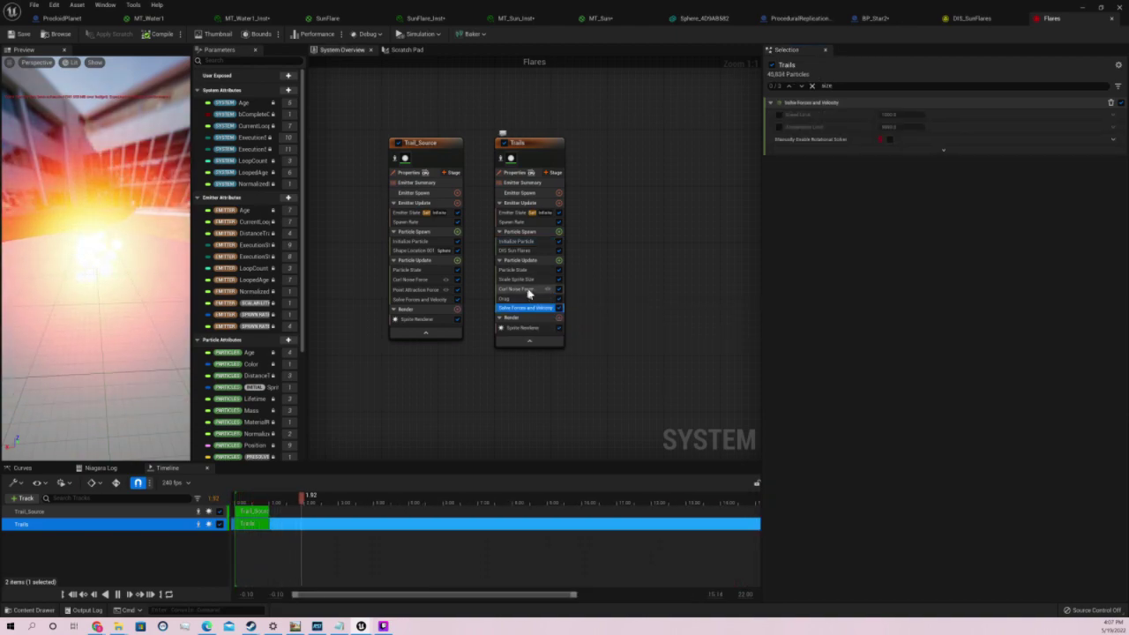
pyautogui.click(529, 272)
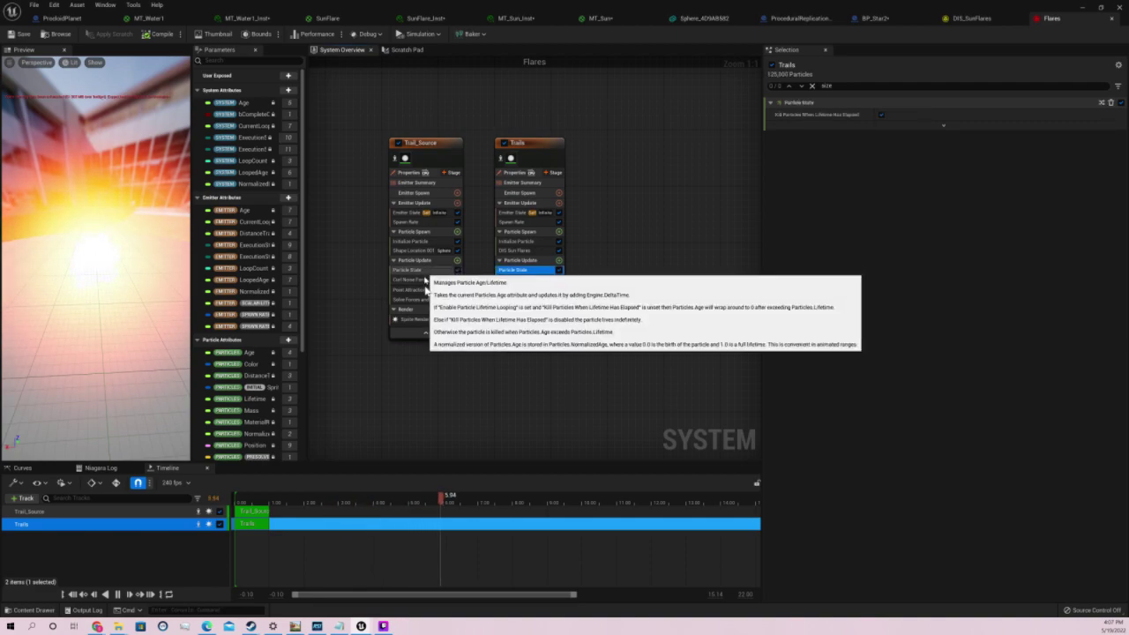
pyautogui.click(423, 289)
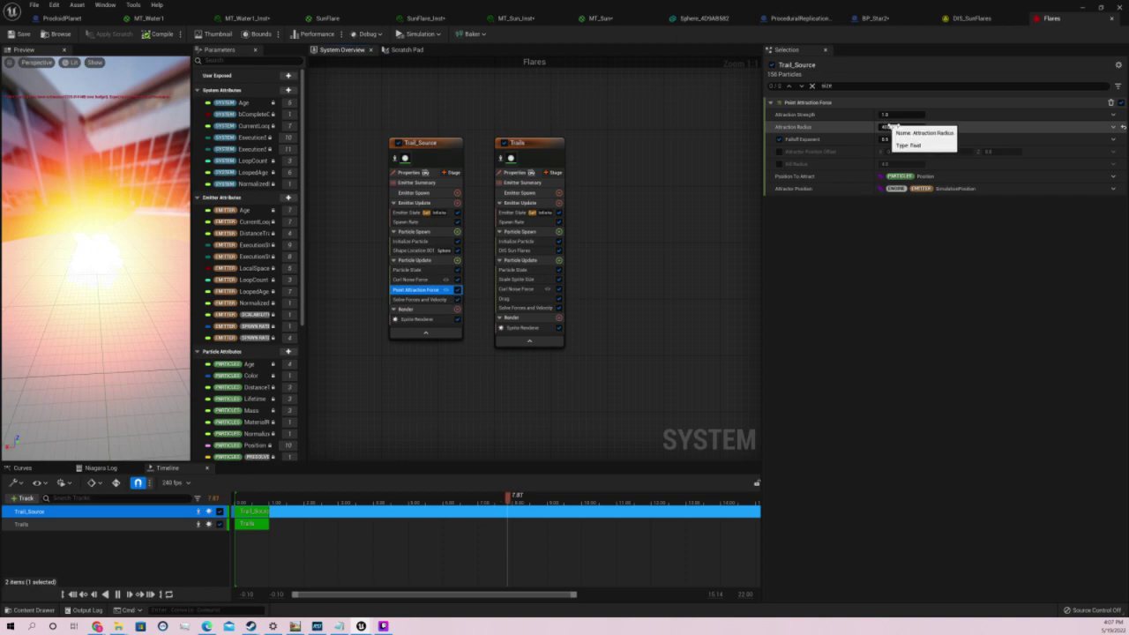
# Enlarge Trail_Source's Attraction Radius from 400.0 by appending four zeros
pyautogui.click(888, 126)
pyautogui.click(886, 126)
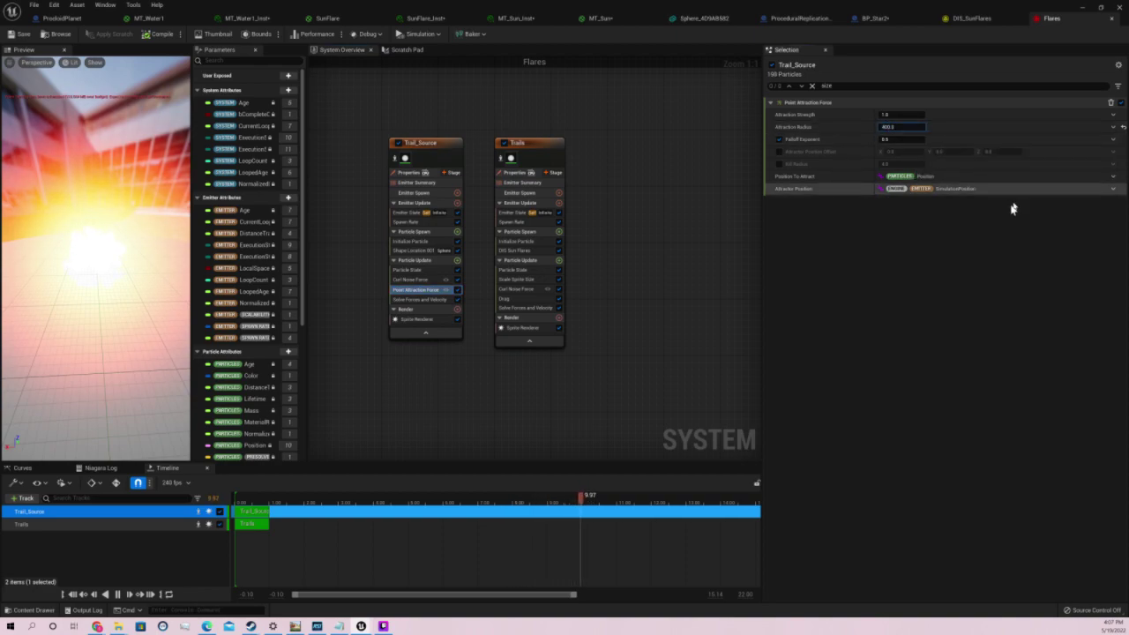
pyautogui.write('000')
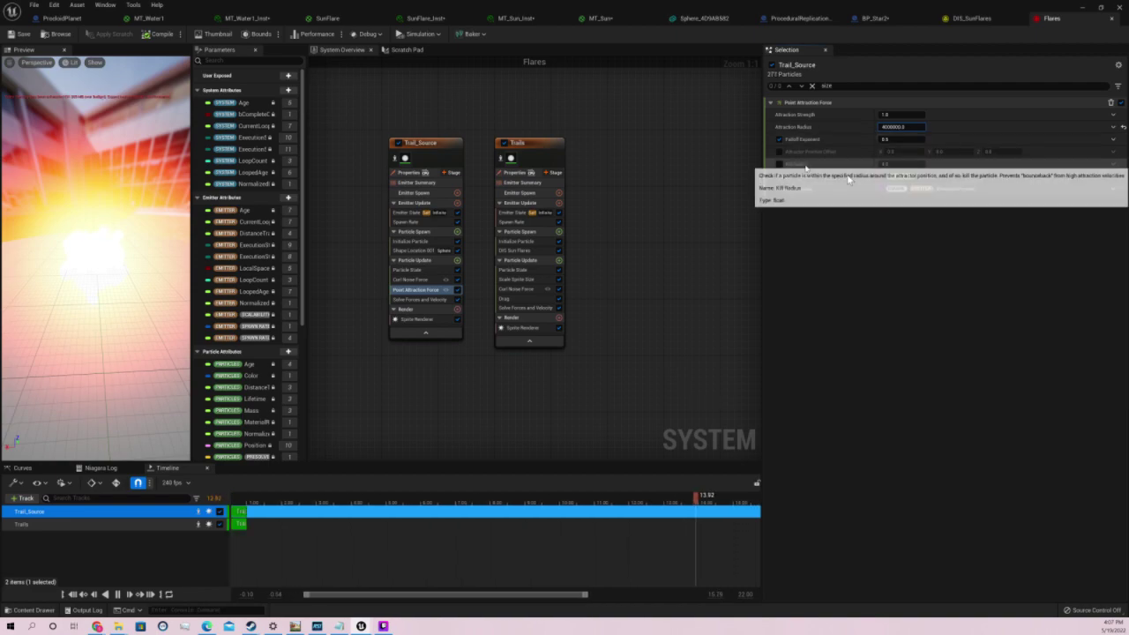
pyautogui.write('0')
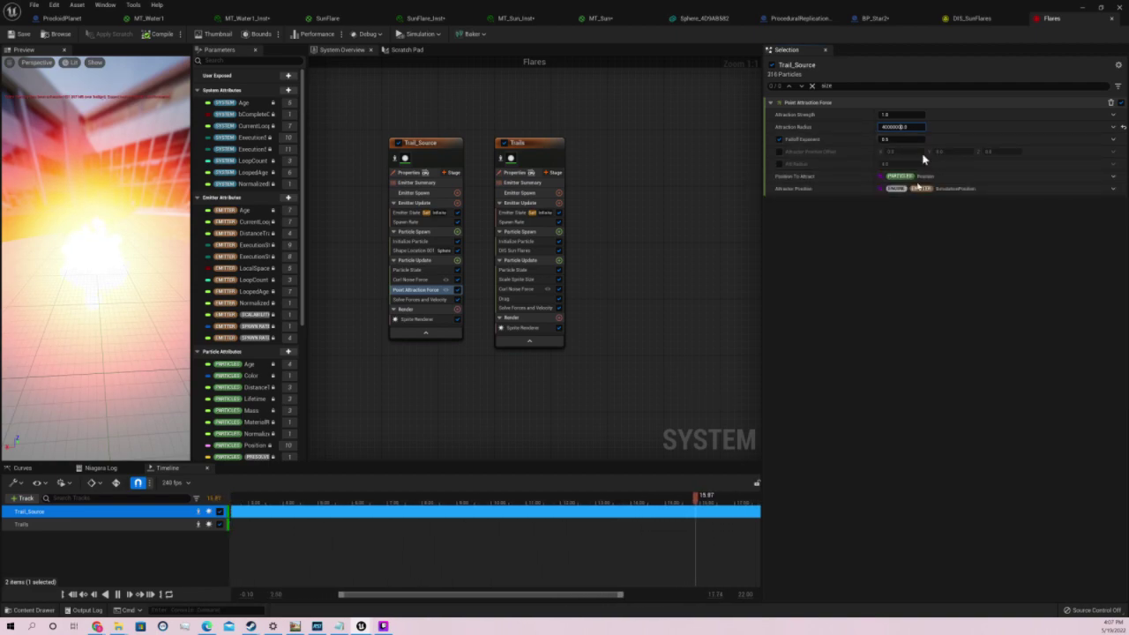
# Search the Attraction Radius dynamic inputs for 'max' without adding one, then save and close Flares
pyautogui.click(1116, 128)
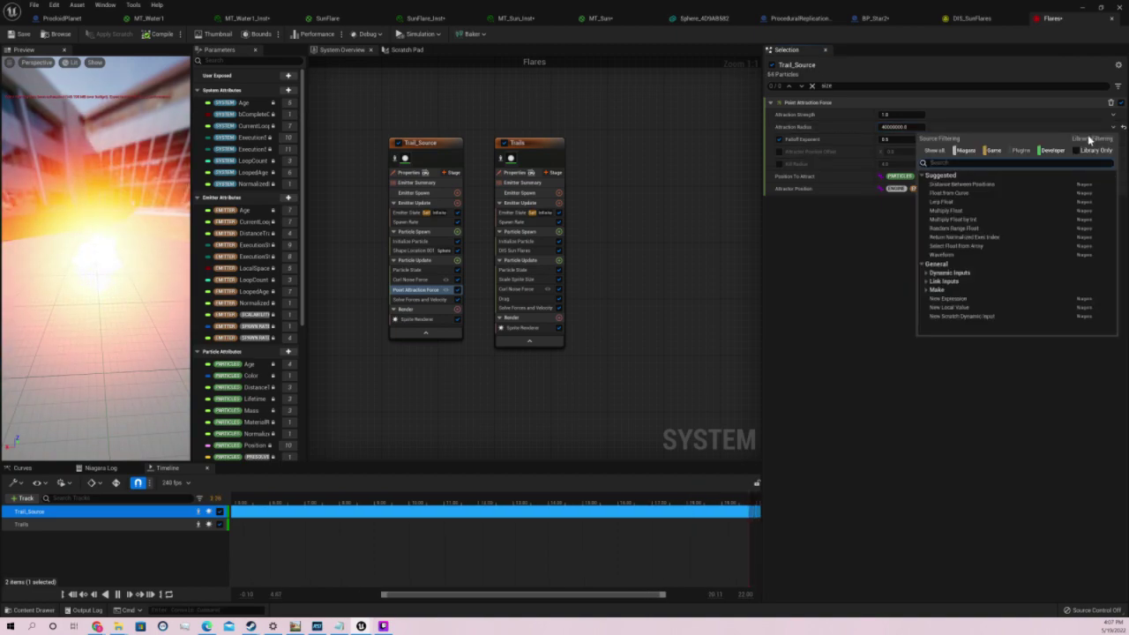
pyautogui.write('l')
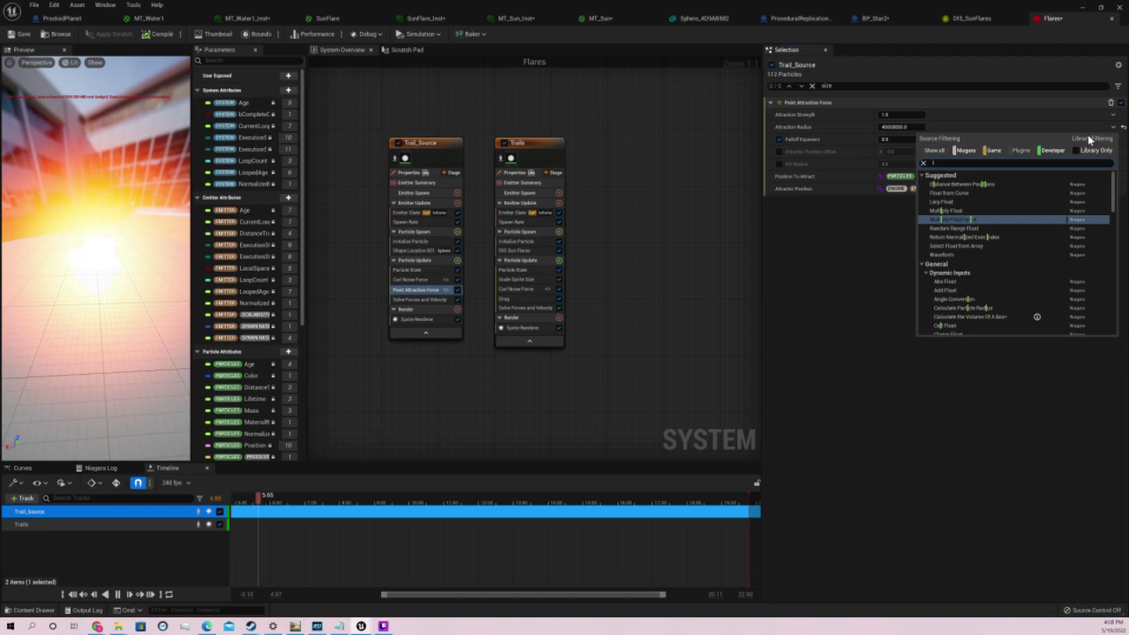
pyautogui.press('BackSpace')
pyautogui.write('max')
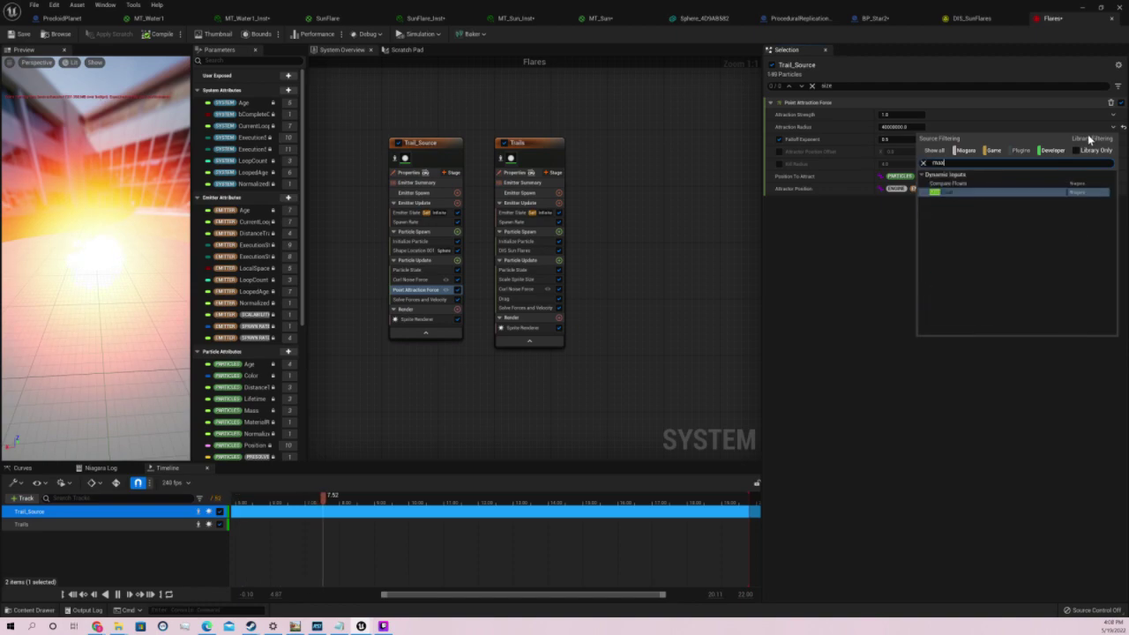
pyautogui.click(826, 265)
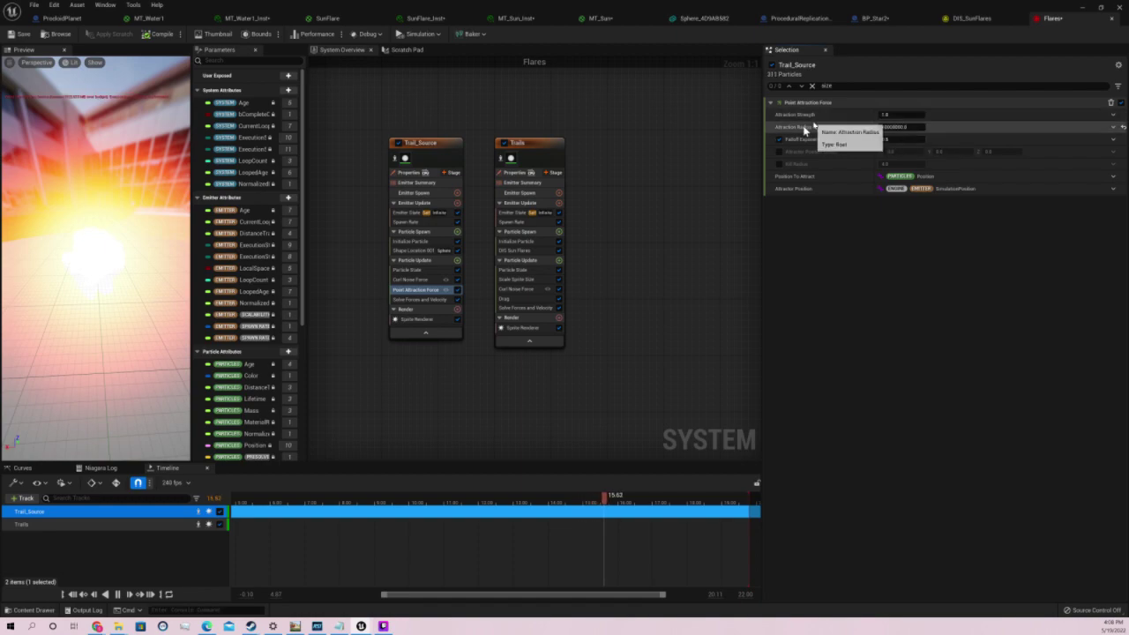
pyautogui.click(17, 33)
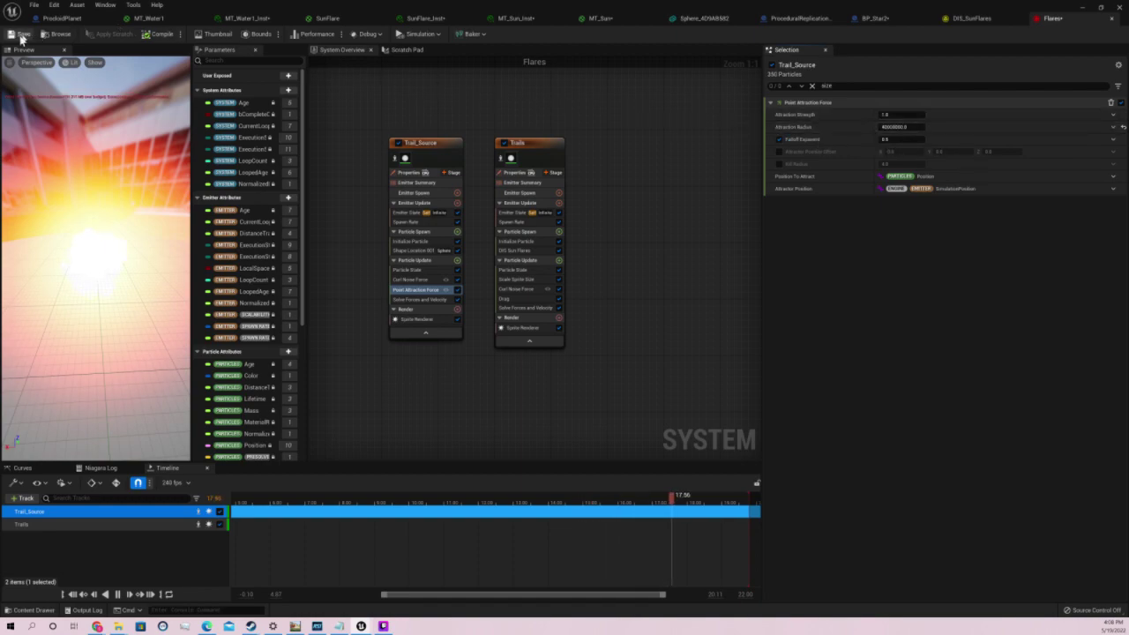
pyautogui.click(1083, 11)
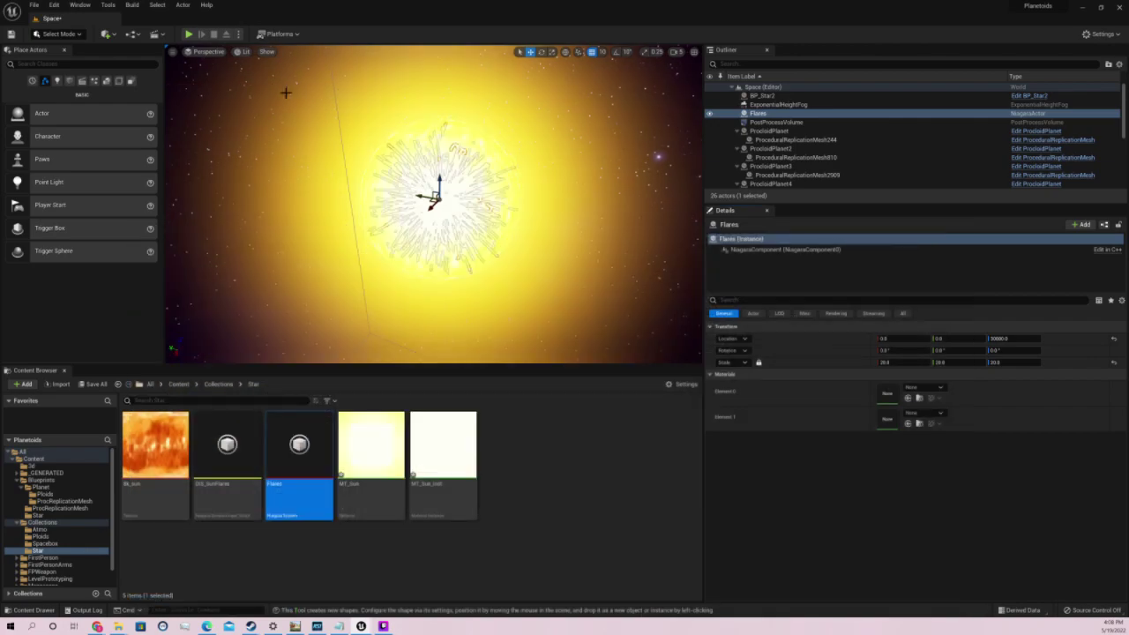
# Play the Space level, fly toward and away from the sun, then stop and select the Flares actor
pyautogui.click(191, 35)
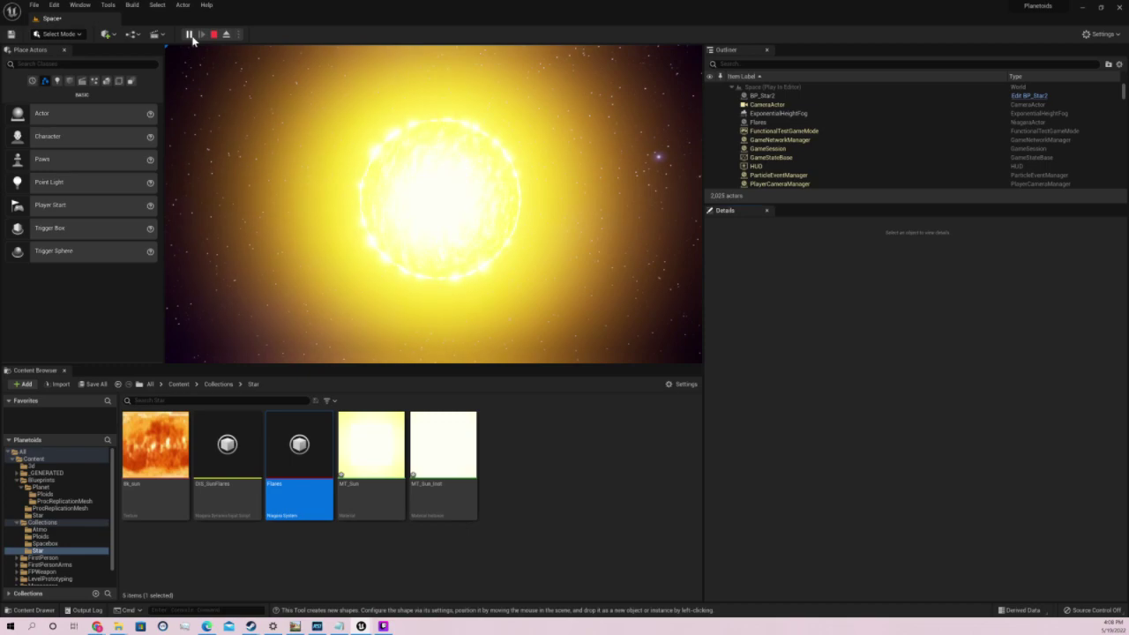
pyautogui.click(535, 167)
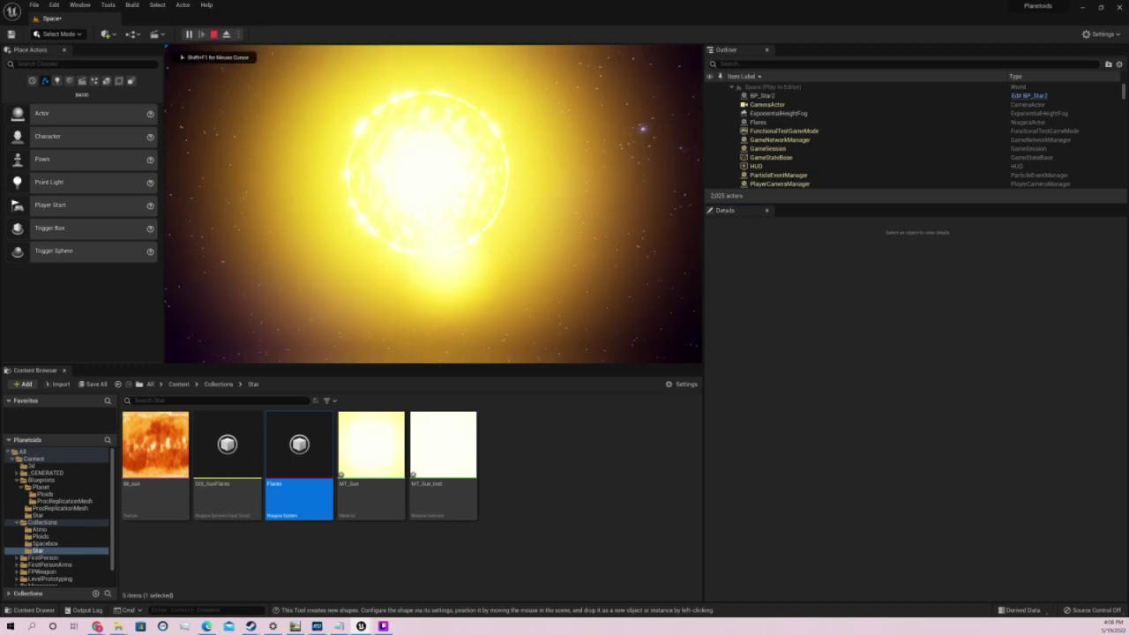
pyautogui.press('w')
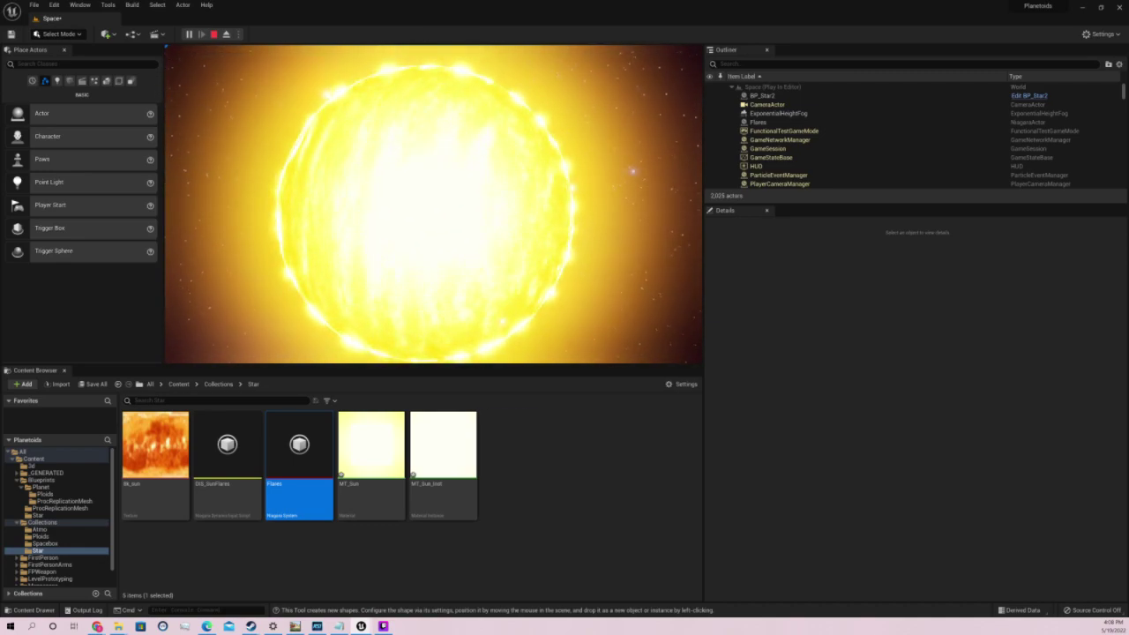
pyautogui.press('w')
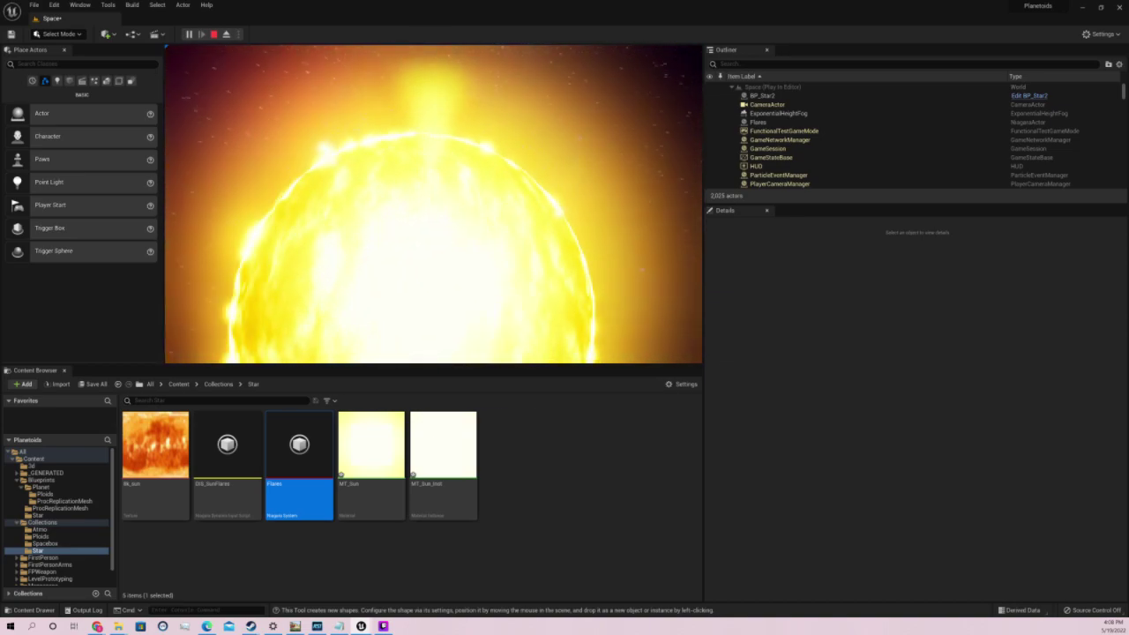
pyautogui.press('w')
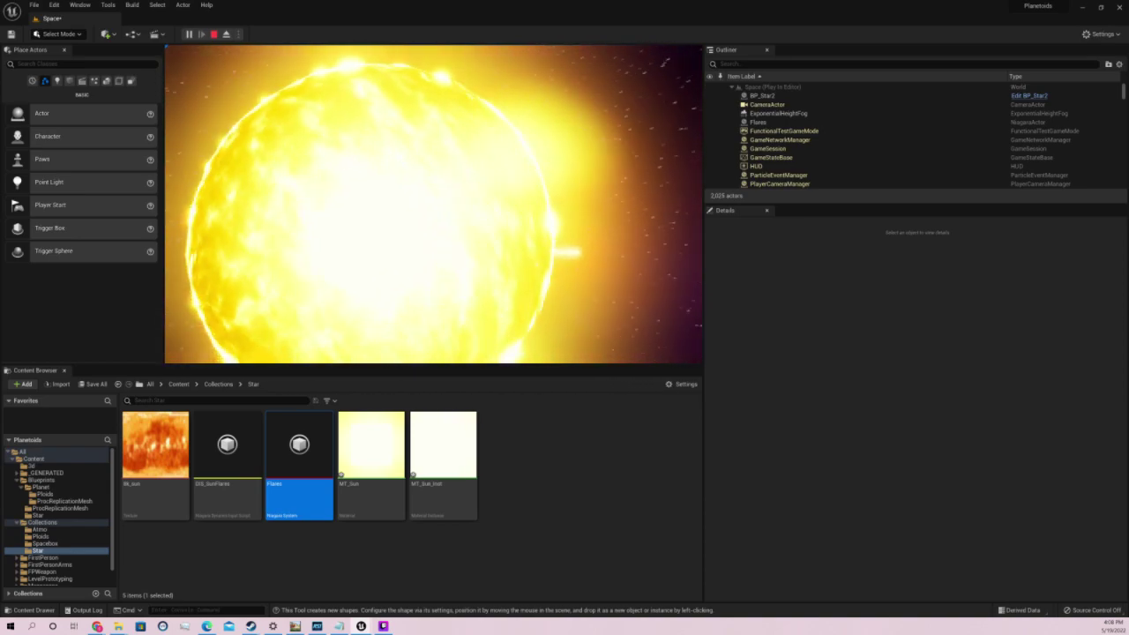
pyautogui.press('s')
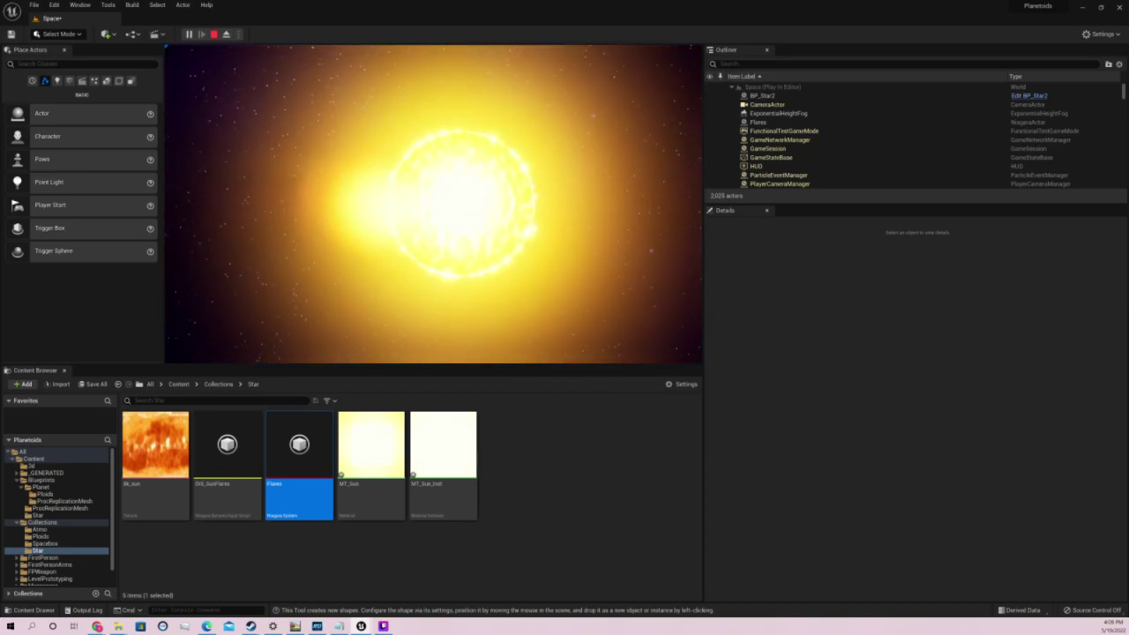
pyautogui.press('Escape')
pyautogui.click(462, 201)
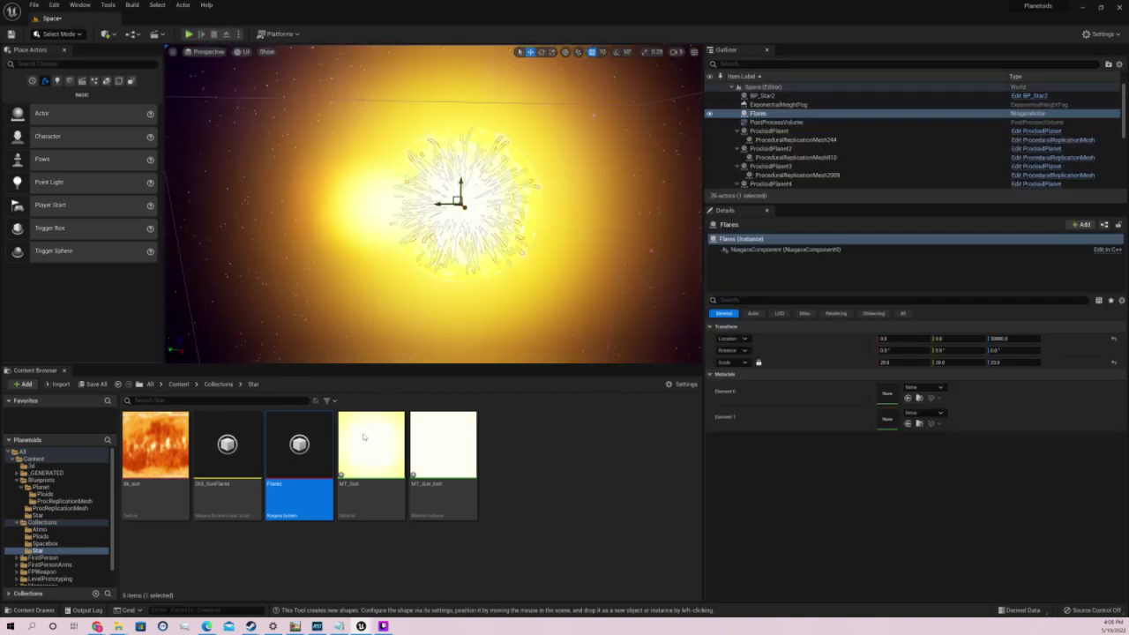
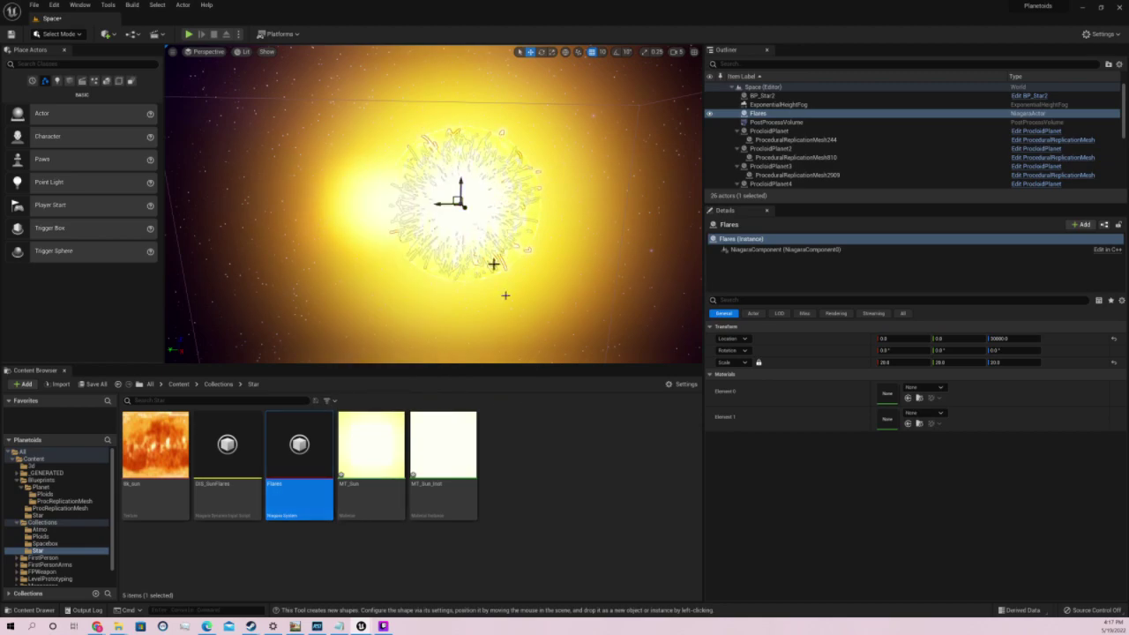
# Play the level to preview the sun, then stop and frame the Flares actor
pyautogui.click(189, 38)
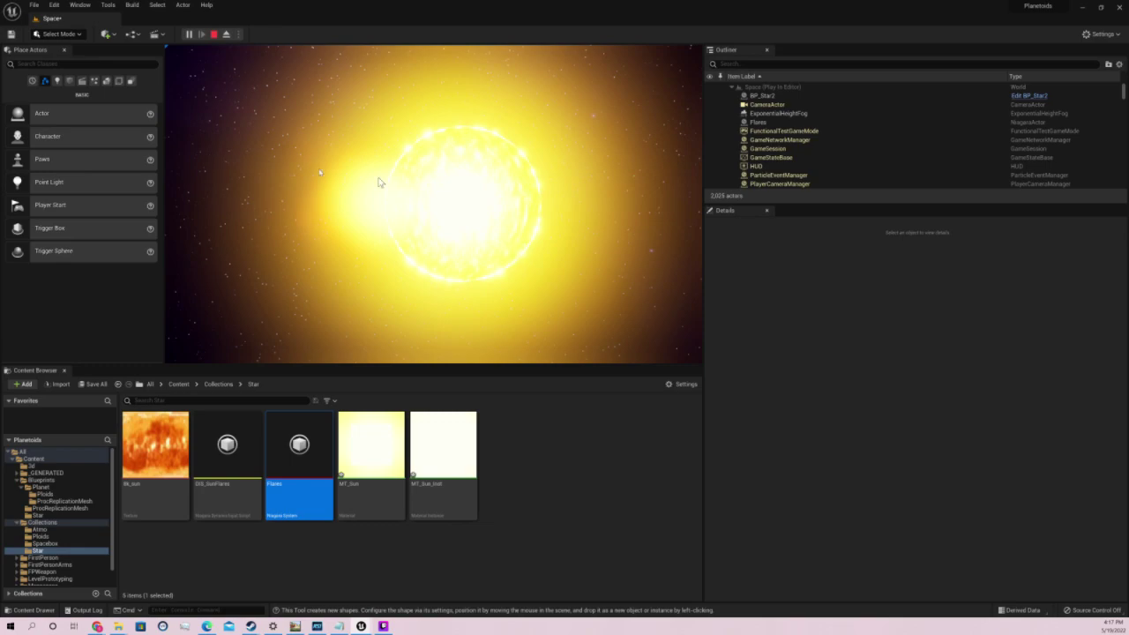
pyautogui.click(522, 184)
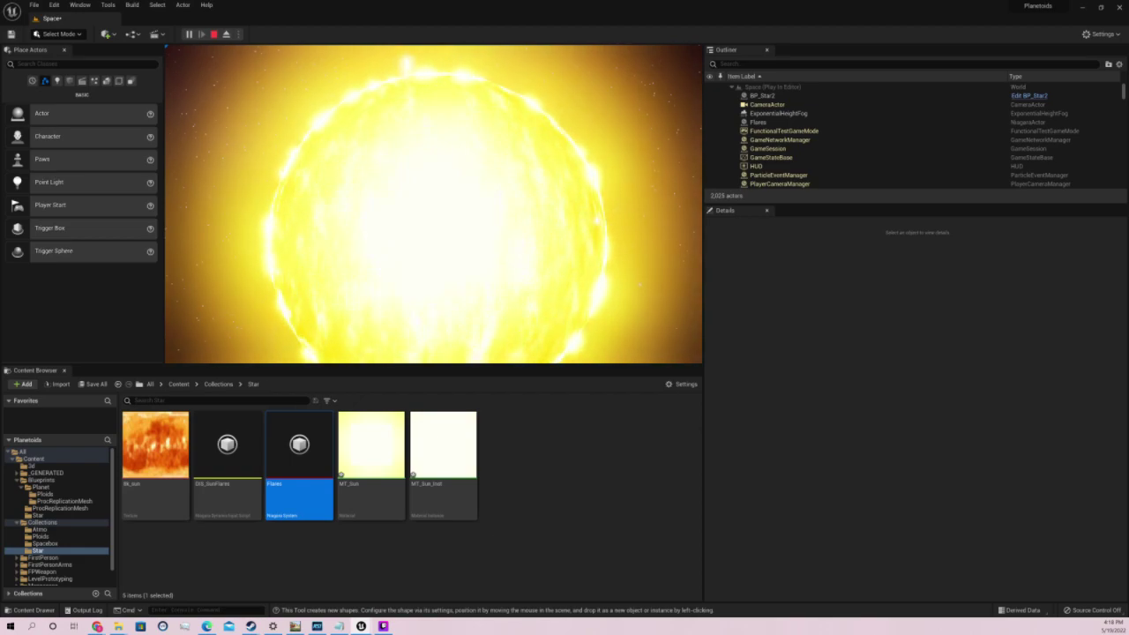
pyautogui.press('Escape')
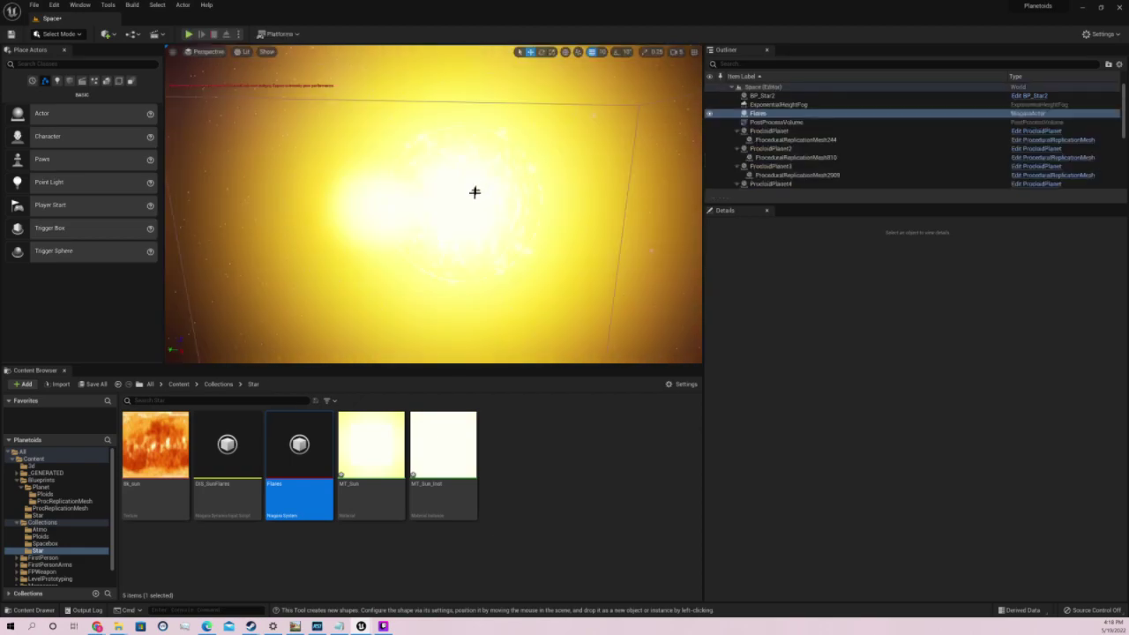
pyautogui.press('f')
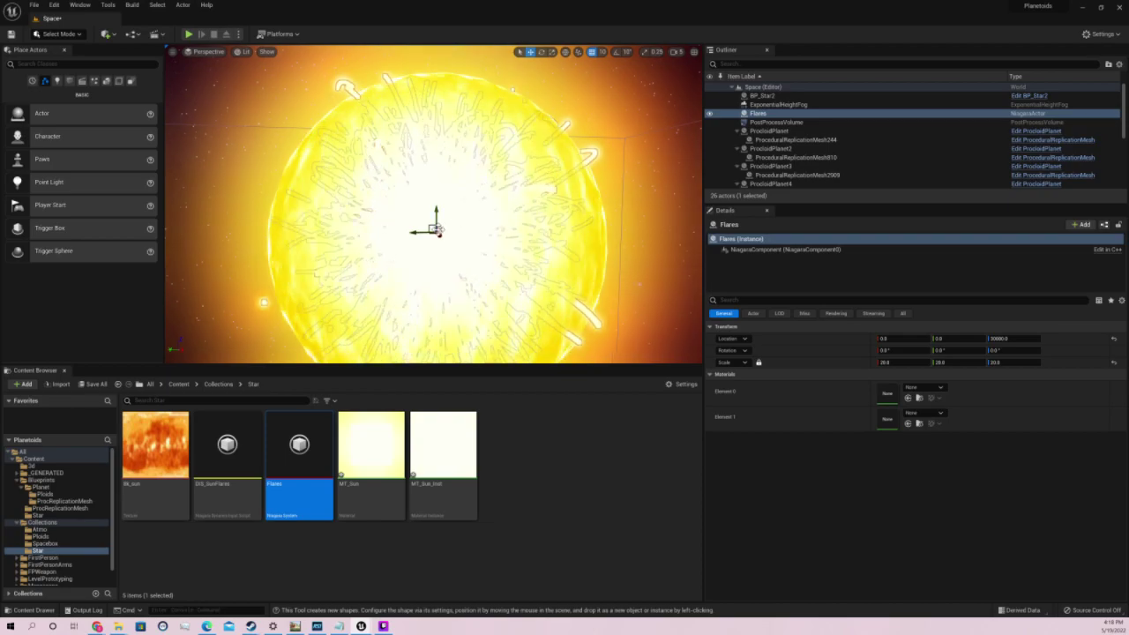
# Give the Flares Trails particles a 60-second lifetime and uniform sprite size 50, then save
pyautogui.doubleClick(326, 434)
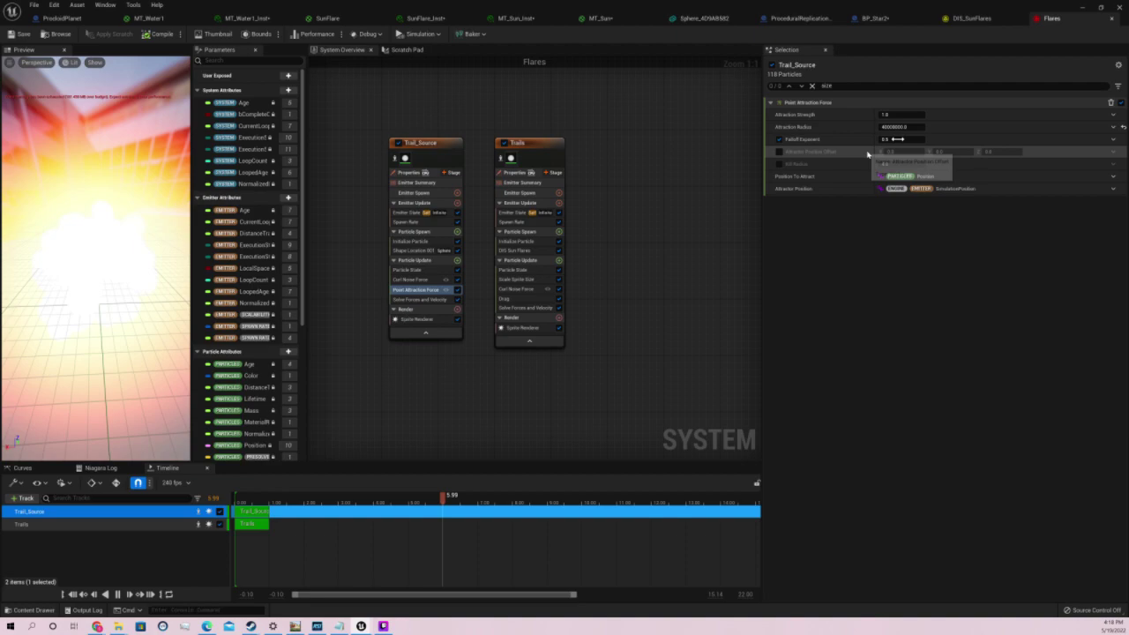
pyautogui.click(898, 139)
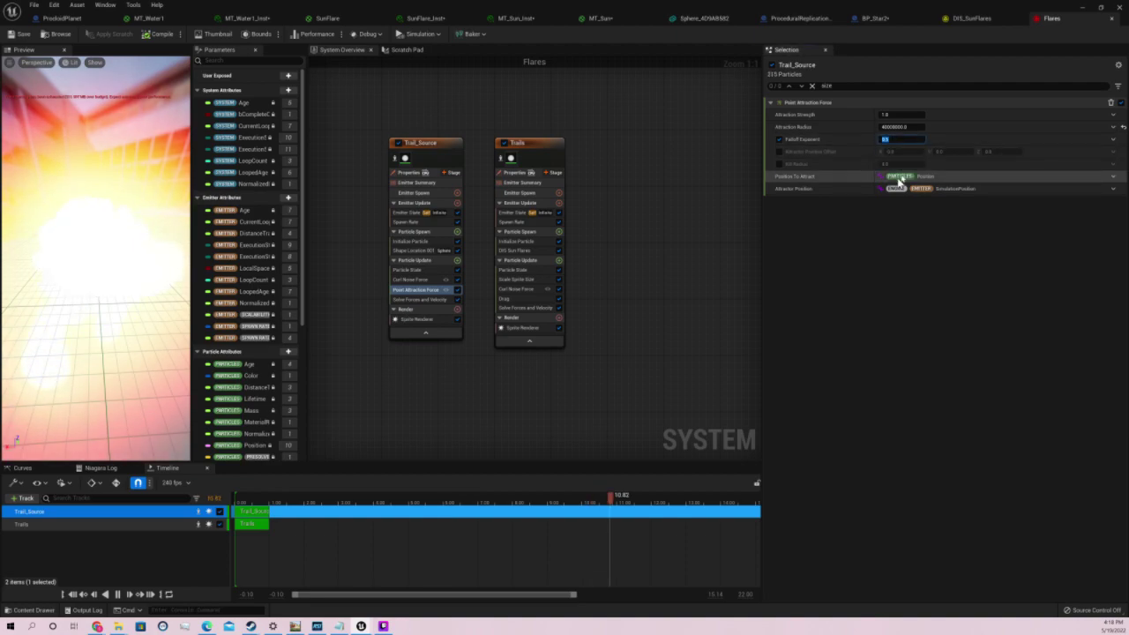
pyautogui.click(529, 242)
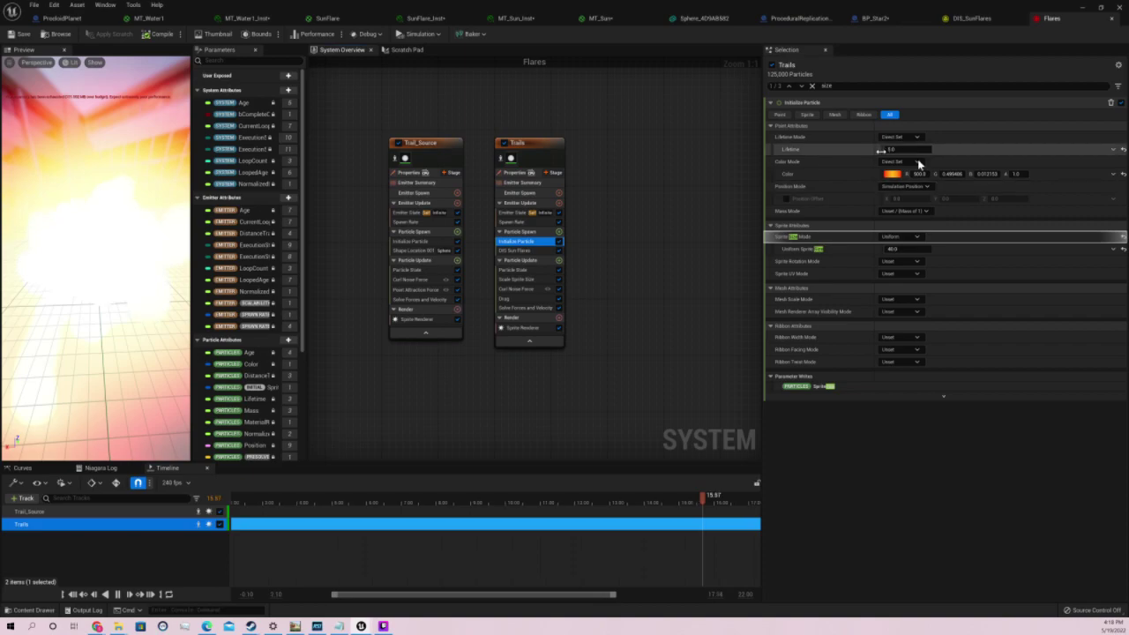
pyautogui.write('60')
pyautogui.press('Return')
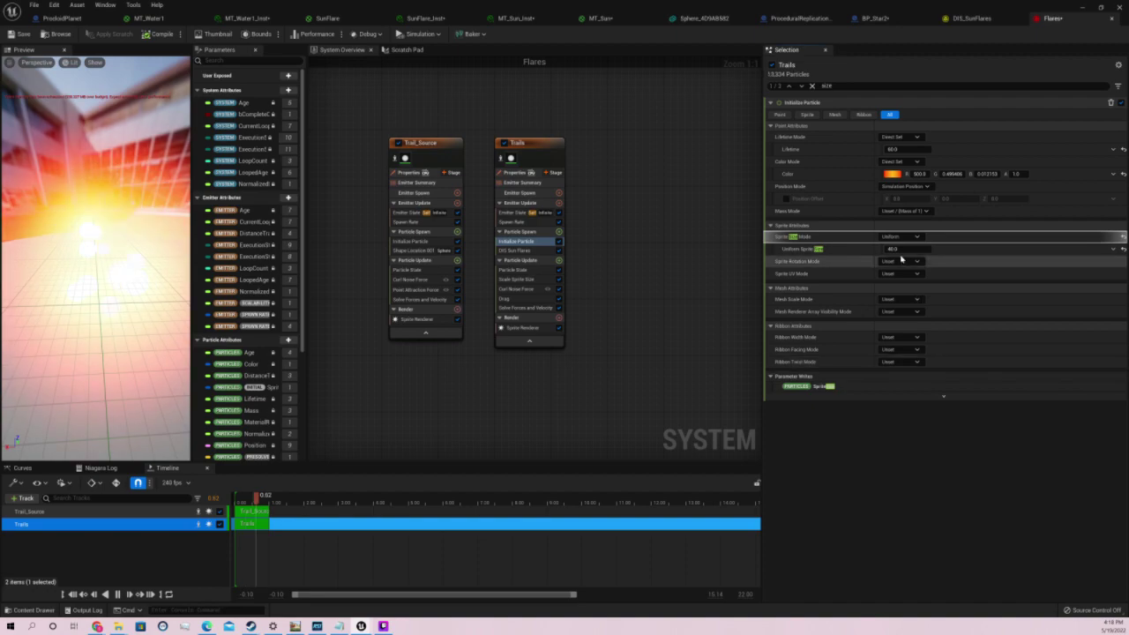
pyautogui.click(902, 249)
pyautogui.write('50')
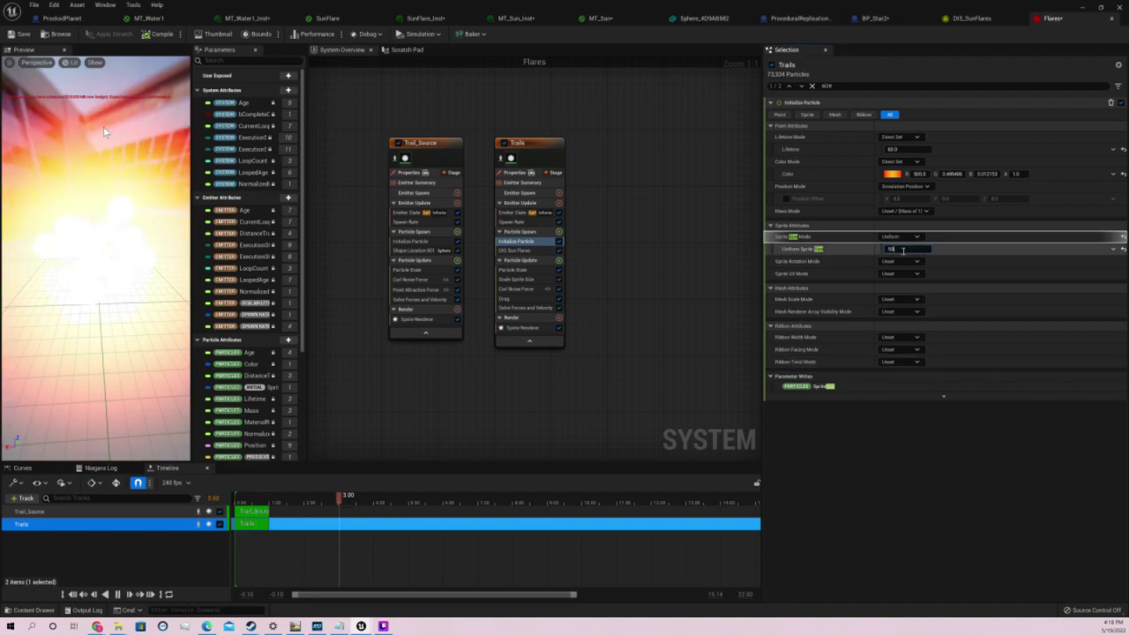
pyautogui.press('Return')
pyautogui.hotkey('ctrl', 's')
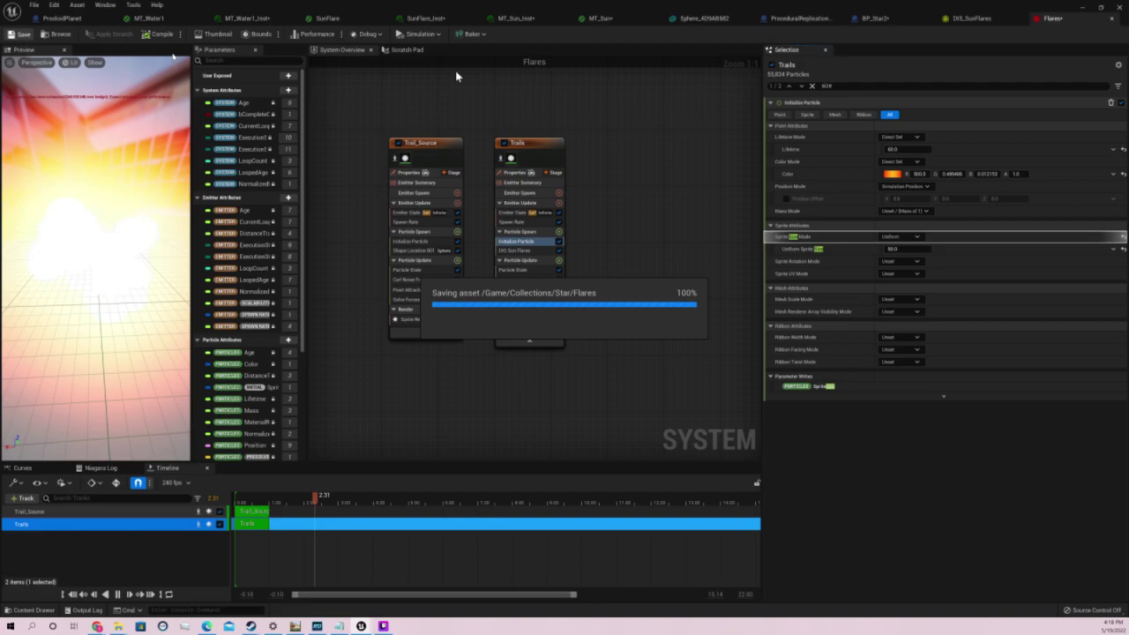
pyautogui.click(1061, 19)
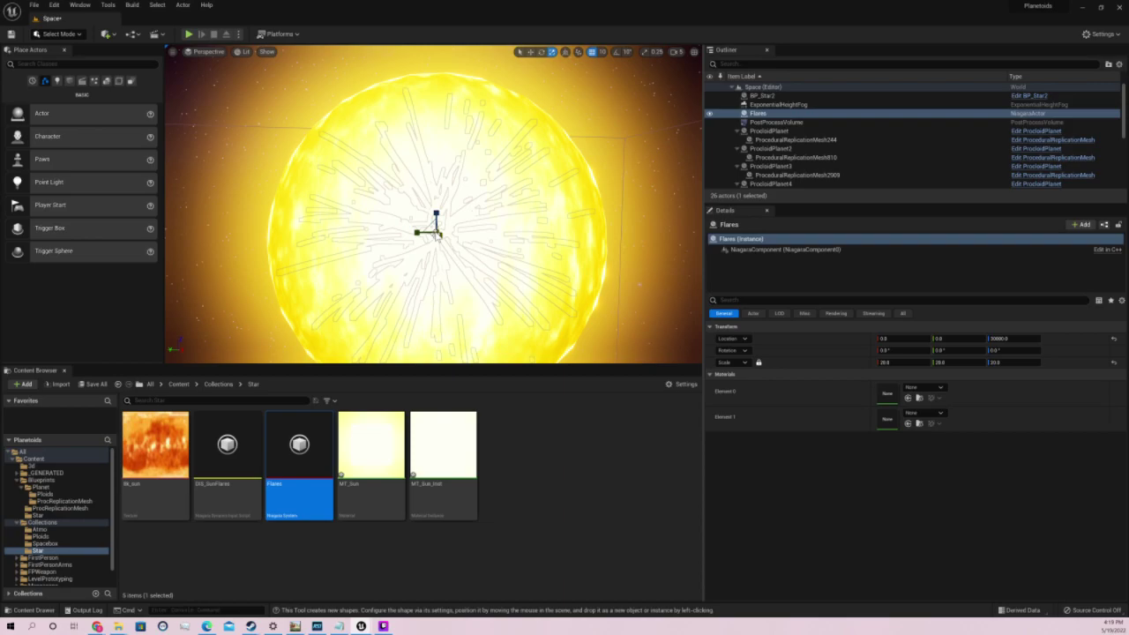
# Resize the Flares actor with the scale gizmo until its scale settles near 22
pyautogui.moveTo(438, 232); pyautogui.dragTo(446, 228)
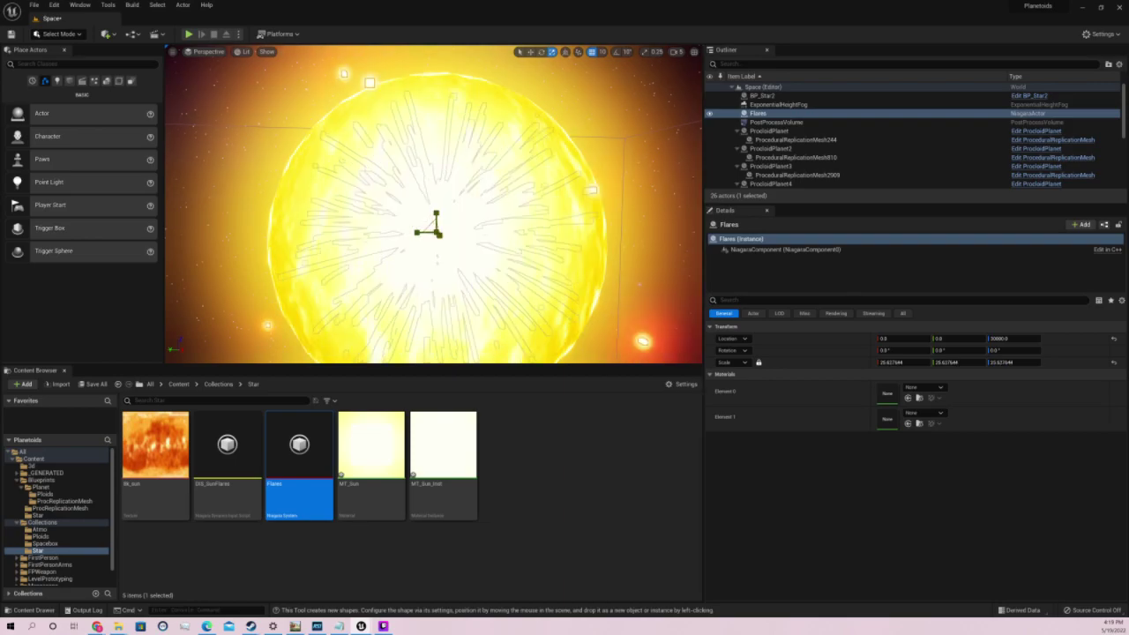
pyautogui.moveTo(439, 233); pyautogui.dragTo(436, 235)
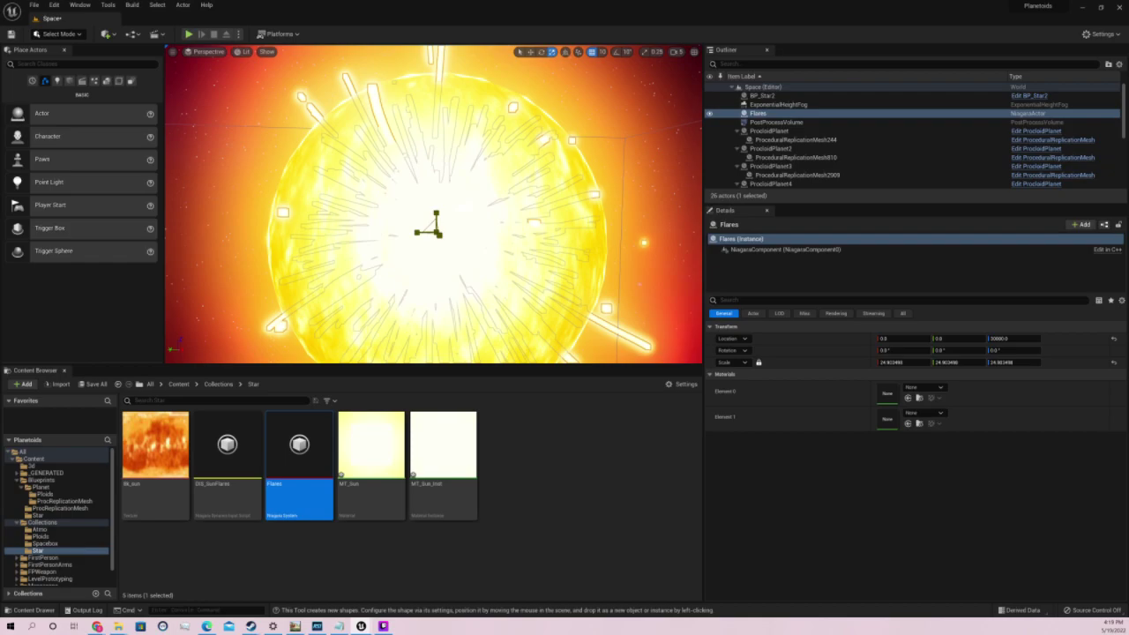
pyautogui.moveTo(436, 231); pyautogui.dragTo(435, 233)
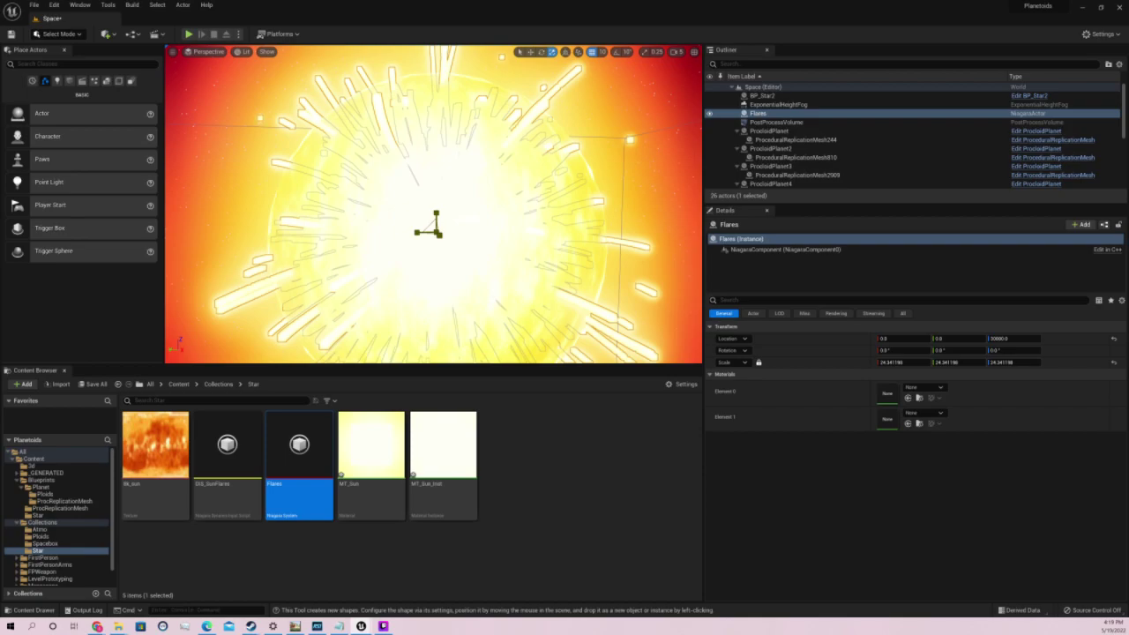
pyautogui.moveTo(436, 231); pyautogui.dragTo(436, 233)
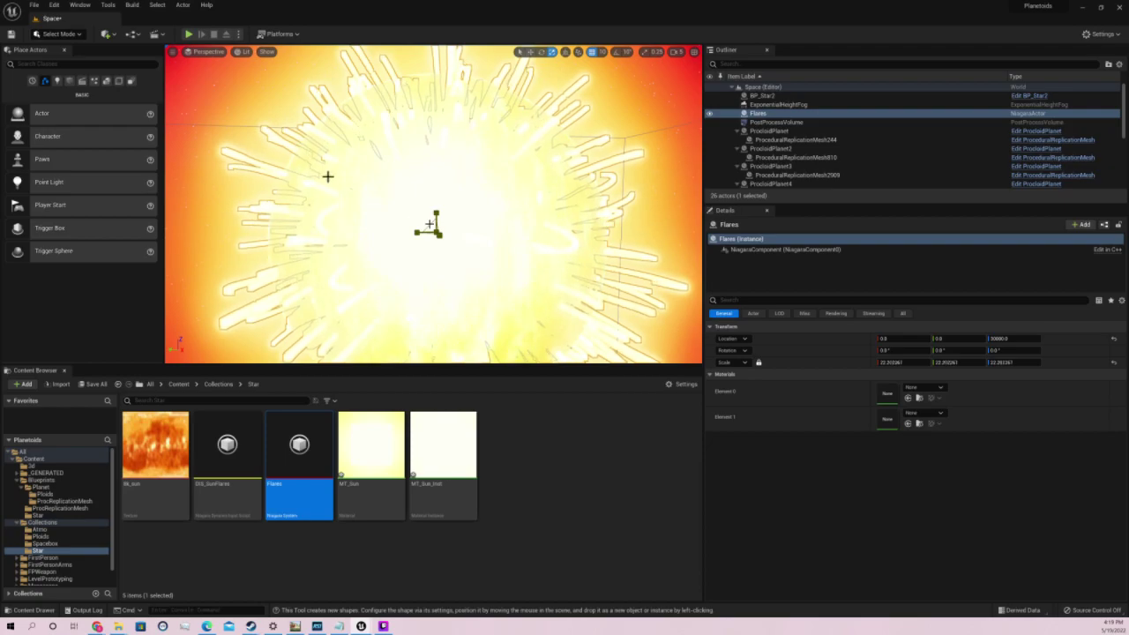
pyautogui.click(189, 33)
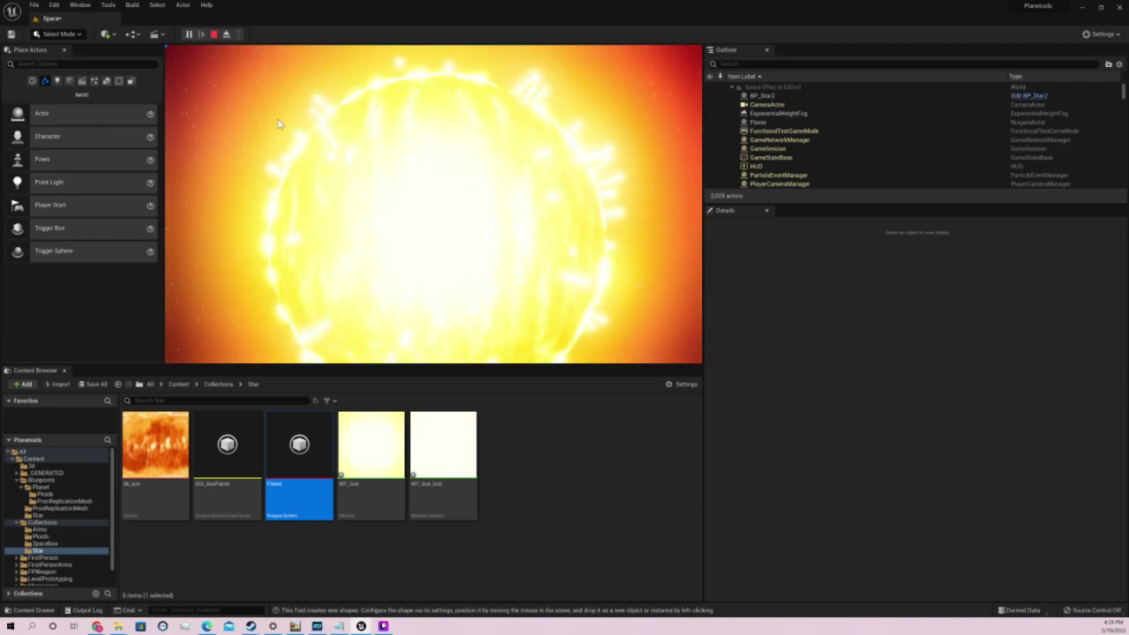
pyautogui.click(520, 222)
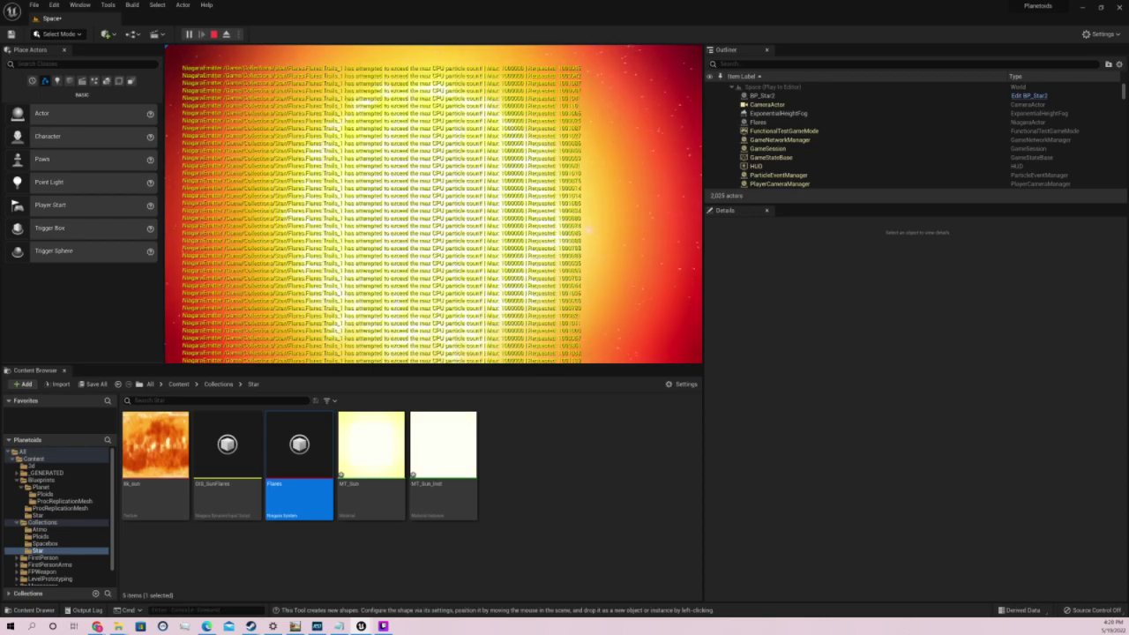
pyautogui.press('Escape')
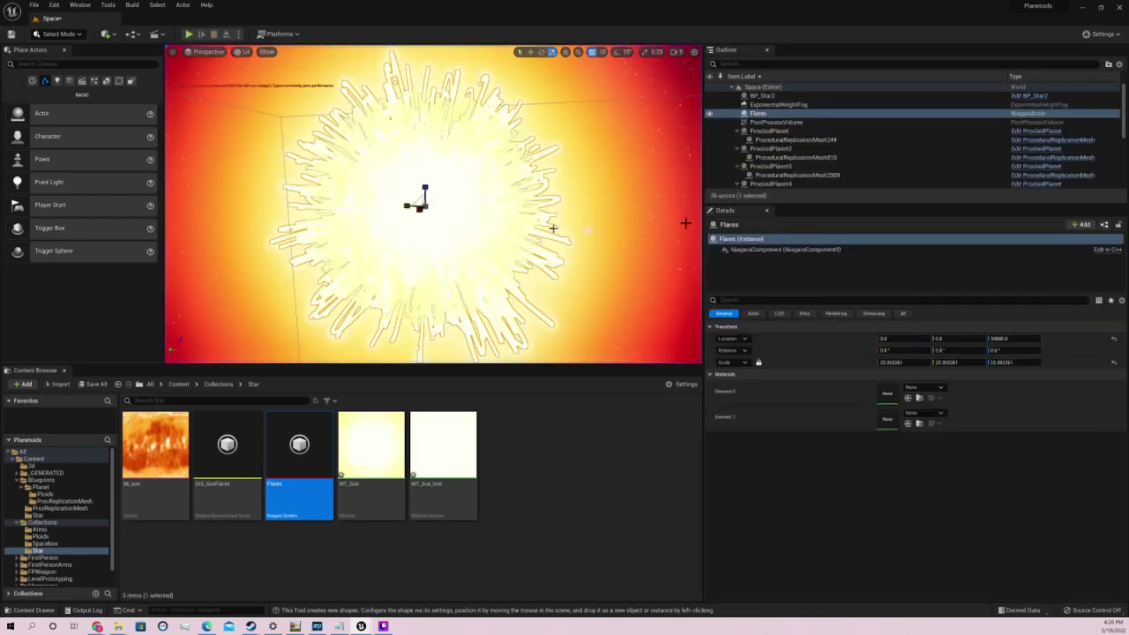
# Reopen the Flares system, cycle the Point/Ribbon/All filters, and select the Trail_Source emitter
pyautogui.doubleClick(303, 462)
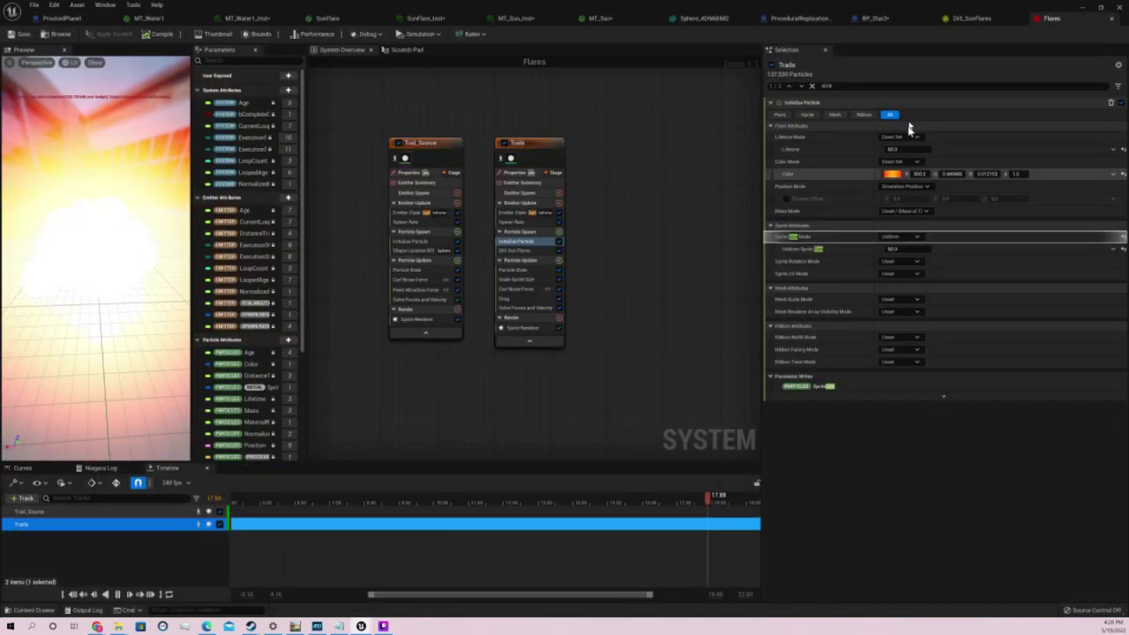
pyautogui.click(782, 115)
pyautogui.click(864, 114)
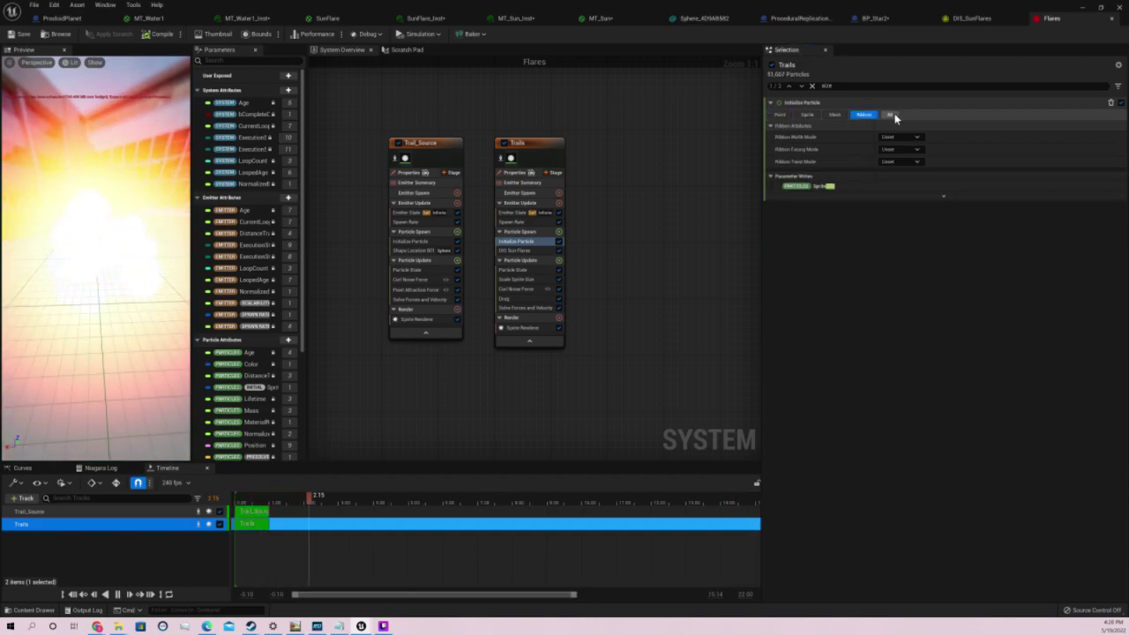
pyautogui.click(889, 115)
pyautogui.click(442, 148)
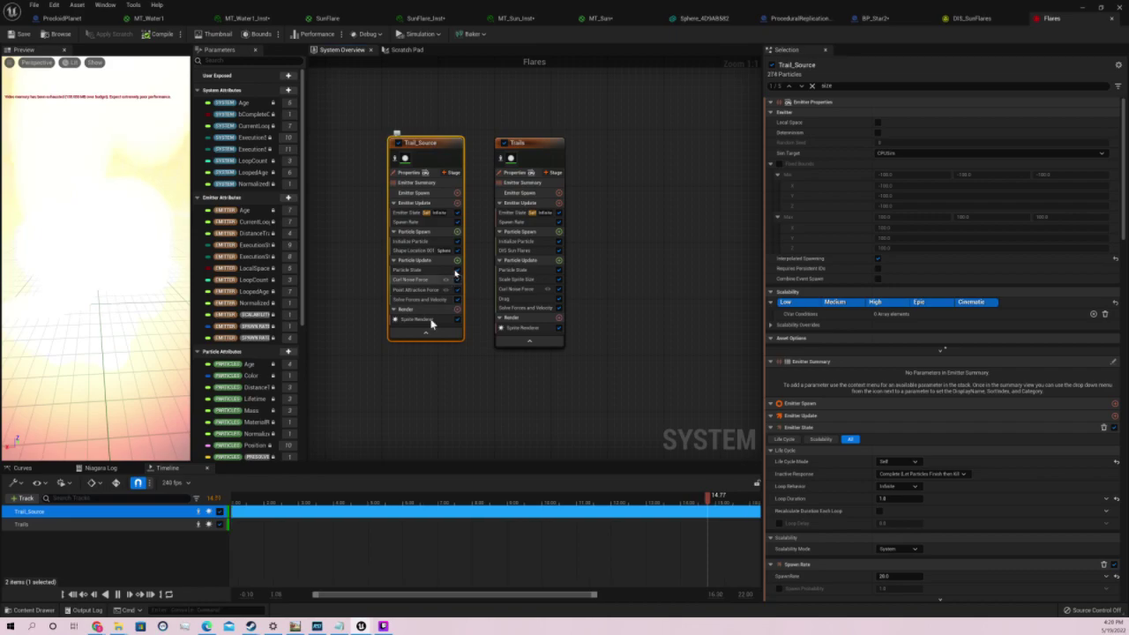
# Lower the Trail_Source emitter's spawn rate to 10
pyautogui.click(422, 221)
pyautogui.click(893, 116)
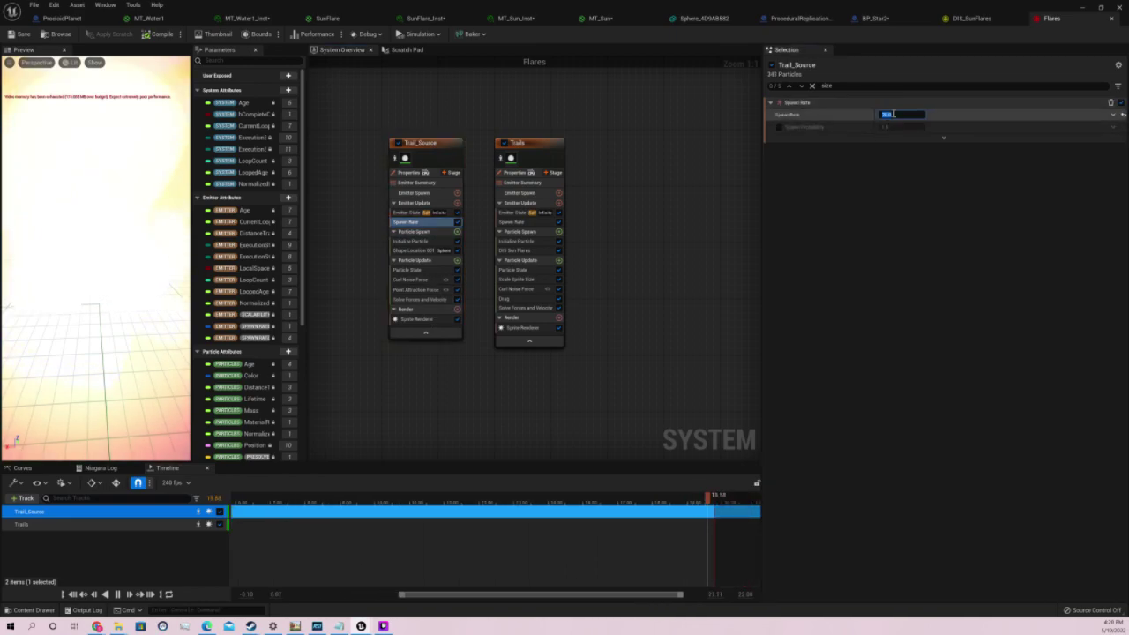
pyautogui.doubleClick(895, 115)
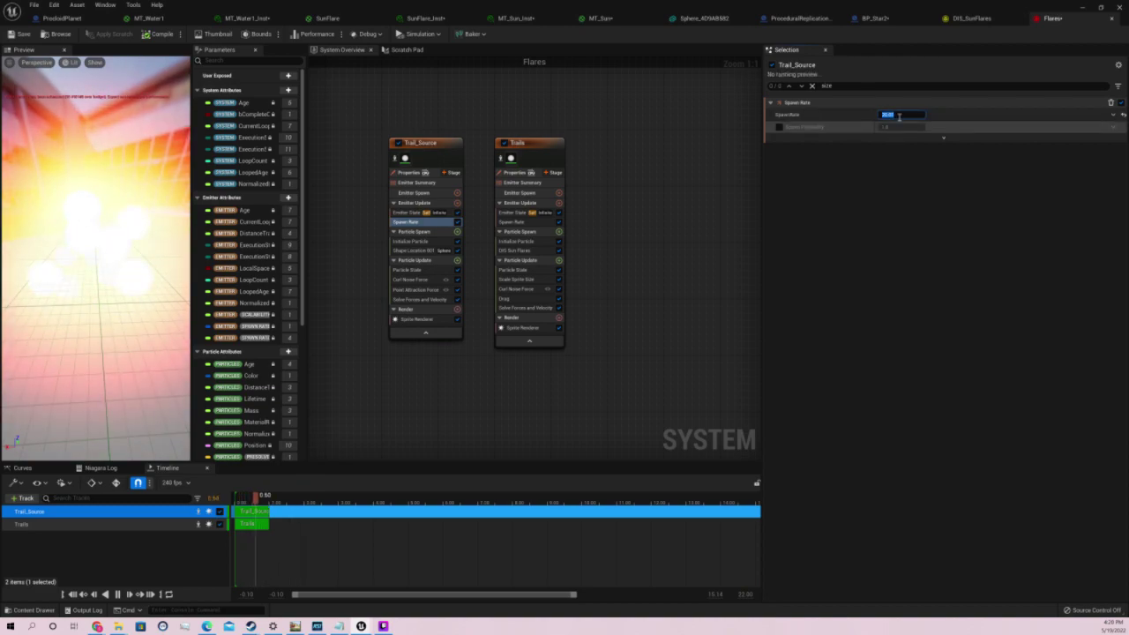
pyautogui.write('10')
pyautogui.press('Return')
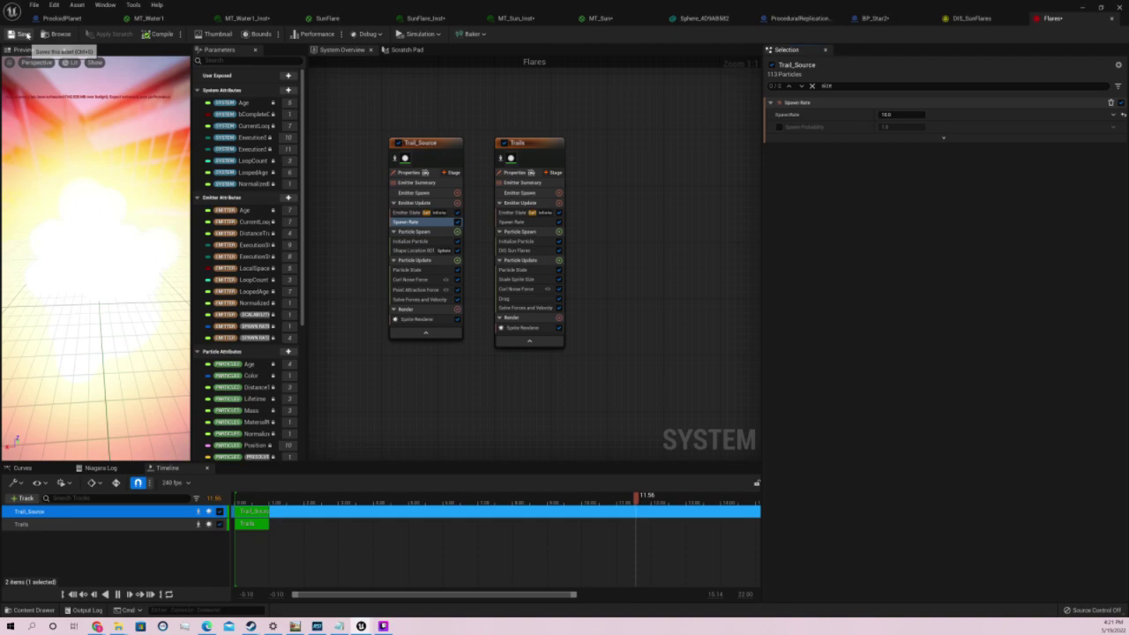
# Raise the Trails emitter's spawn rate to 1000 and save the Flares system
pyautogui.click(511, 222)
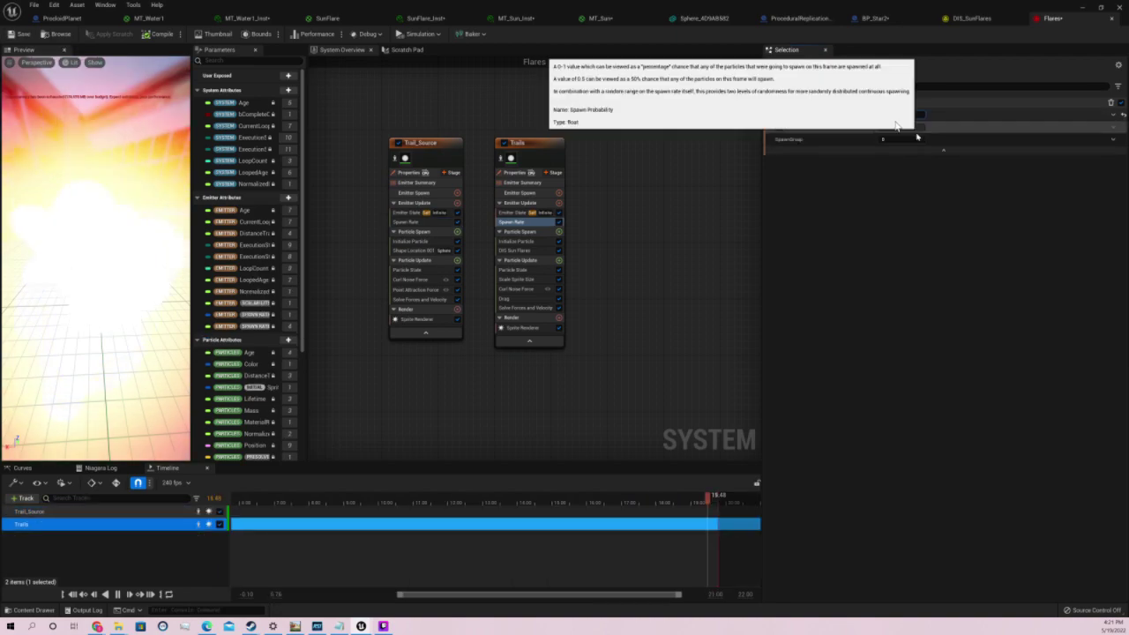
pyautogui.write('1000')
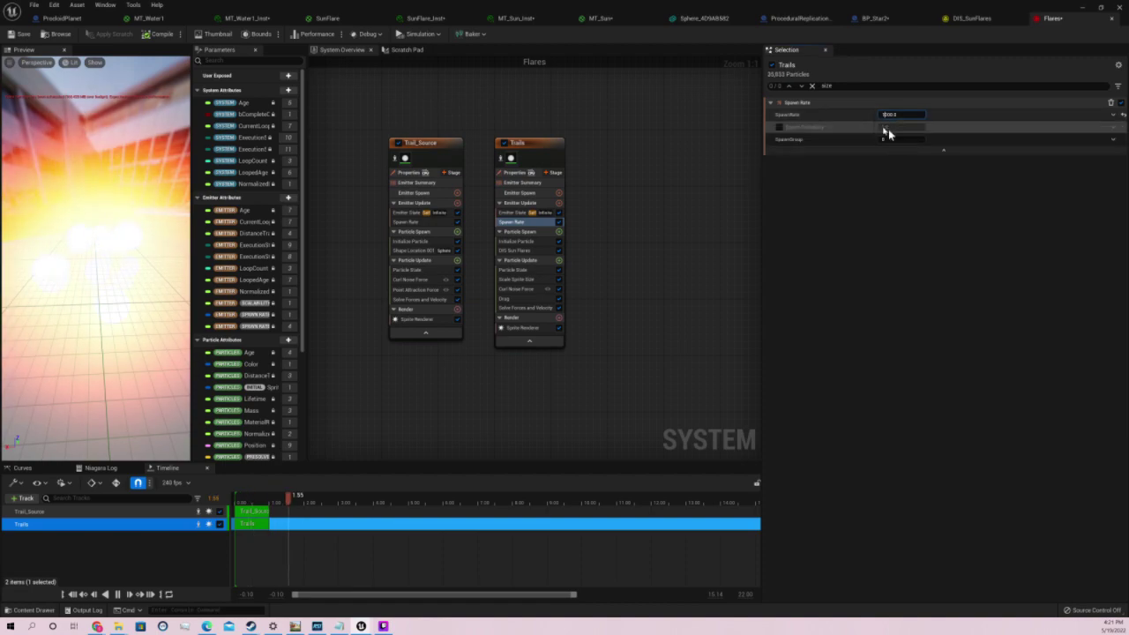
pyautogui.press('Return')
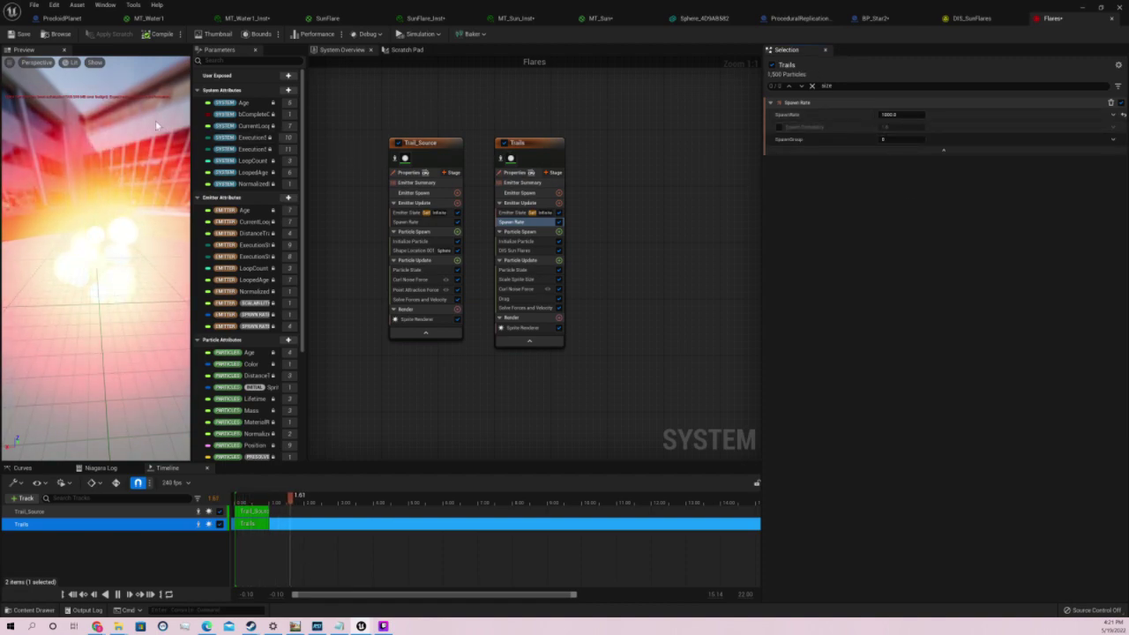
pyautogui.click(18, 36)
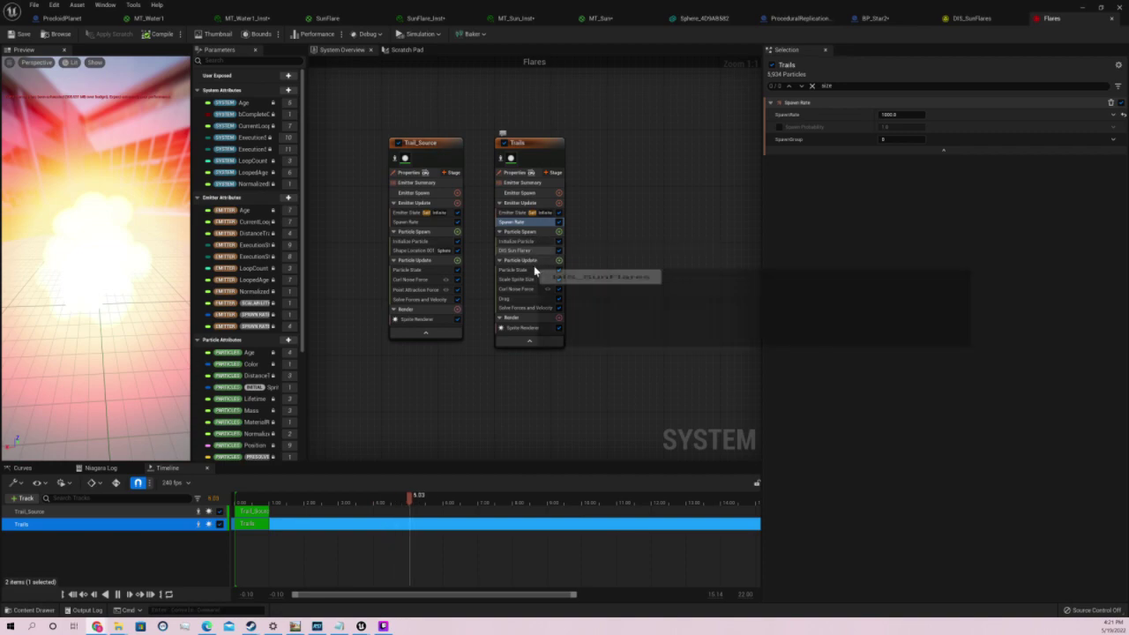
# Drag down the end key of the Trails Scale Sprite Size curve so trails shrink
pyautogui.click(520, 150)
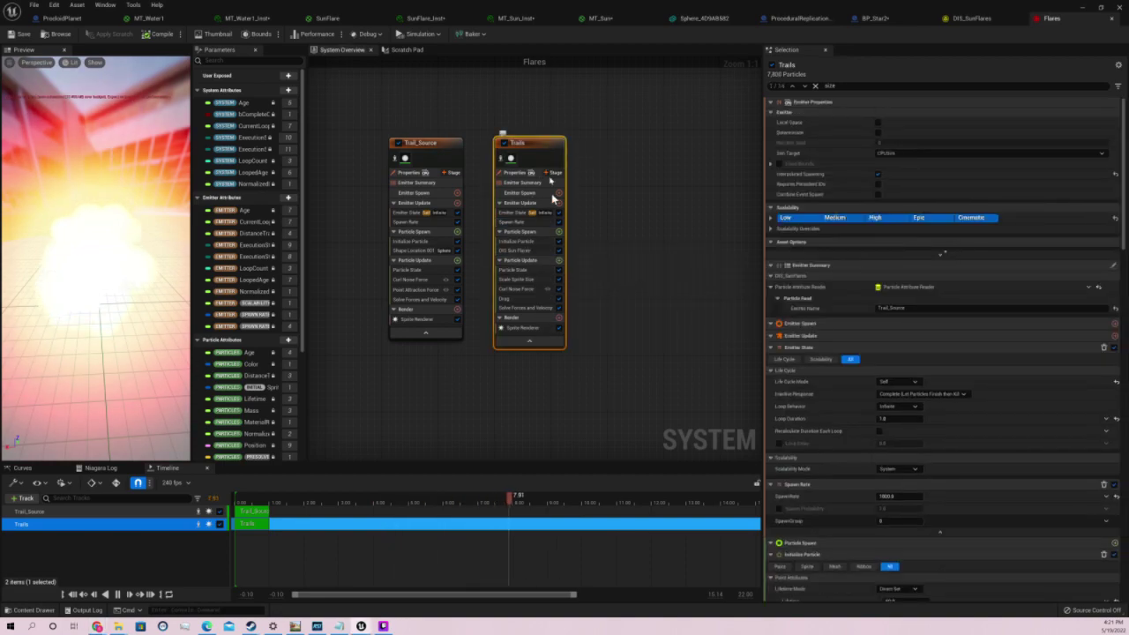
pyautogui.click(536, 269)
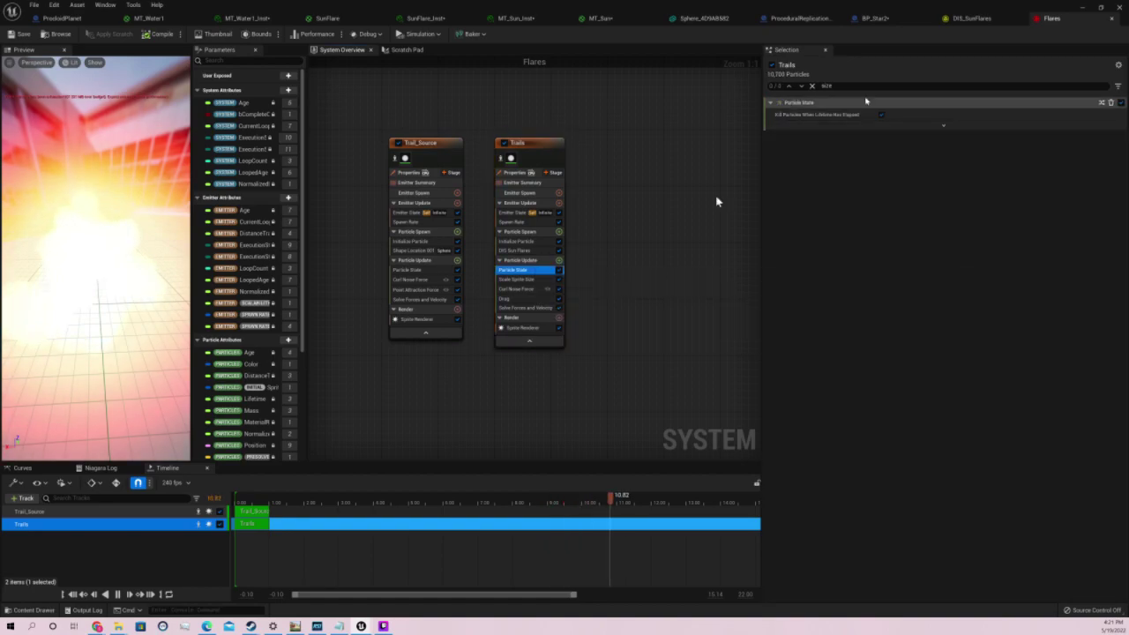
pyautogui.click(943, 126)
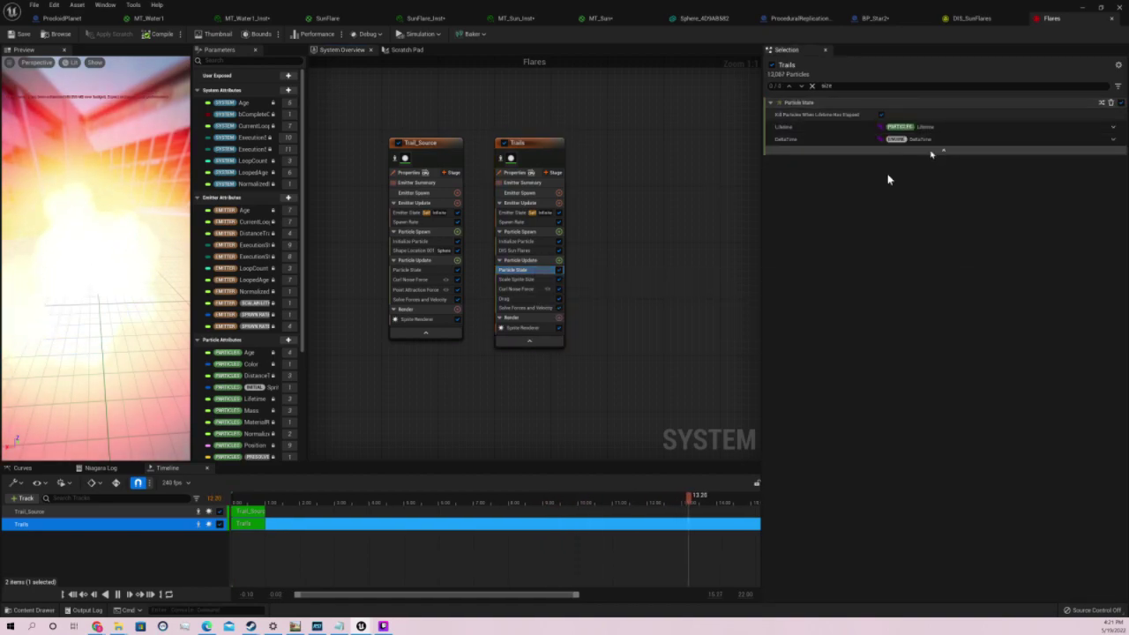
pyautogui.click(534, 280)
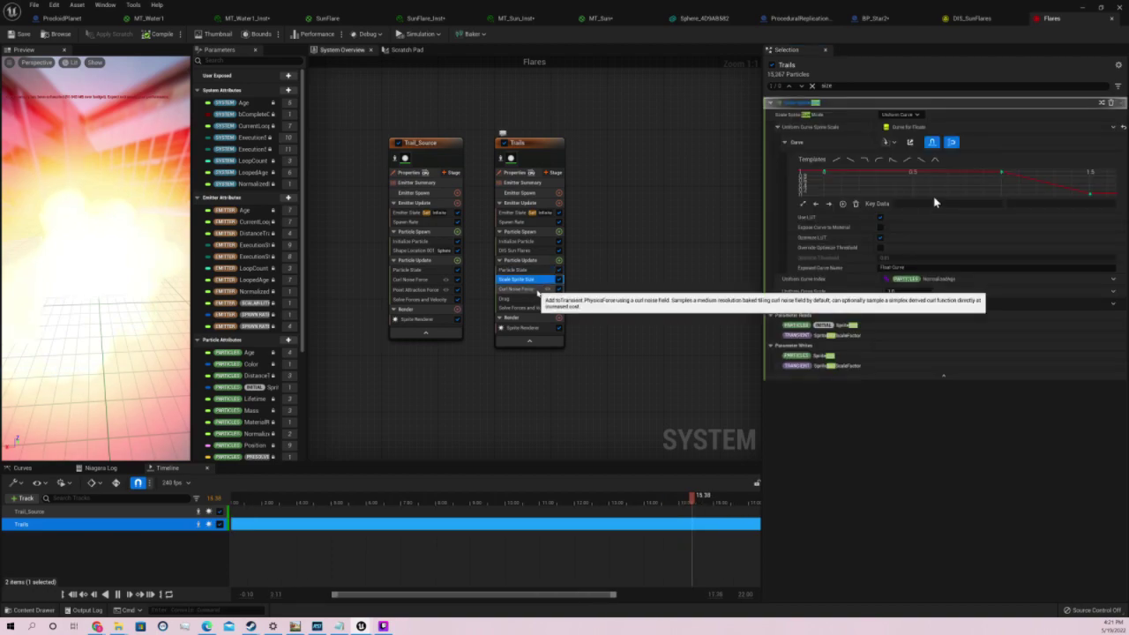
pyautogui.moveTo(1004, 175)
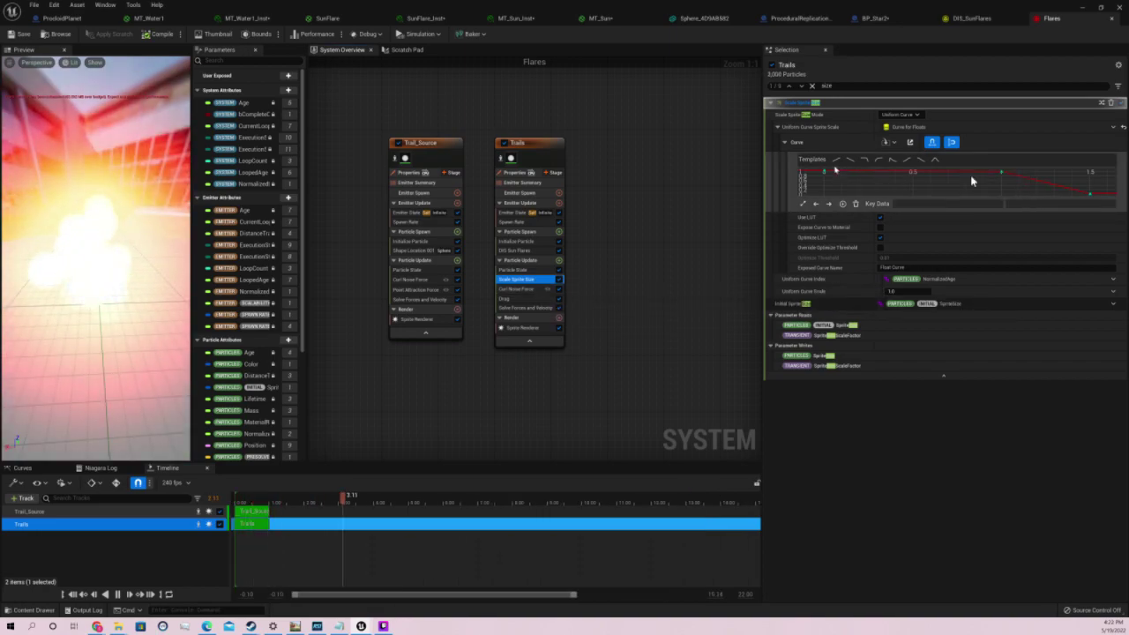
pyautogui.moveTo(998, 177); pyautogui.dragTo(876, 186)
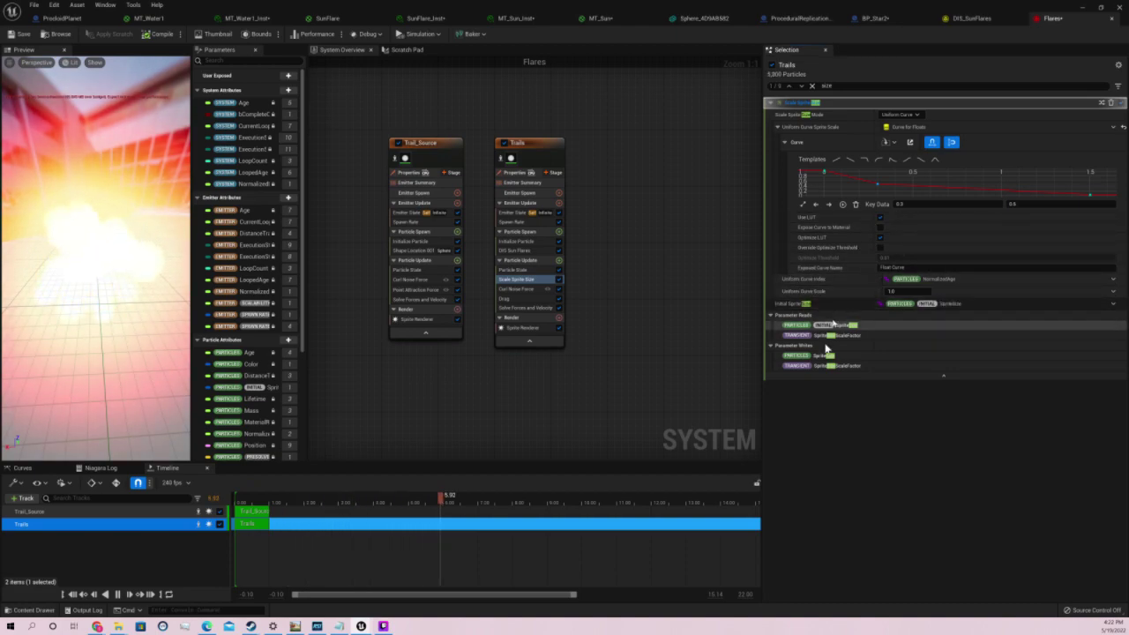
# Review the Trails Curl Noise, Drag and Solve Forces modules, then minimize the editor
pyautogui.click(521, 292)
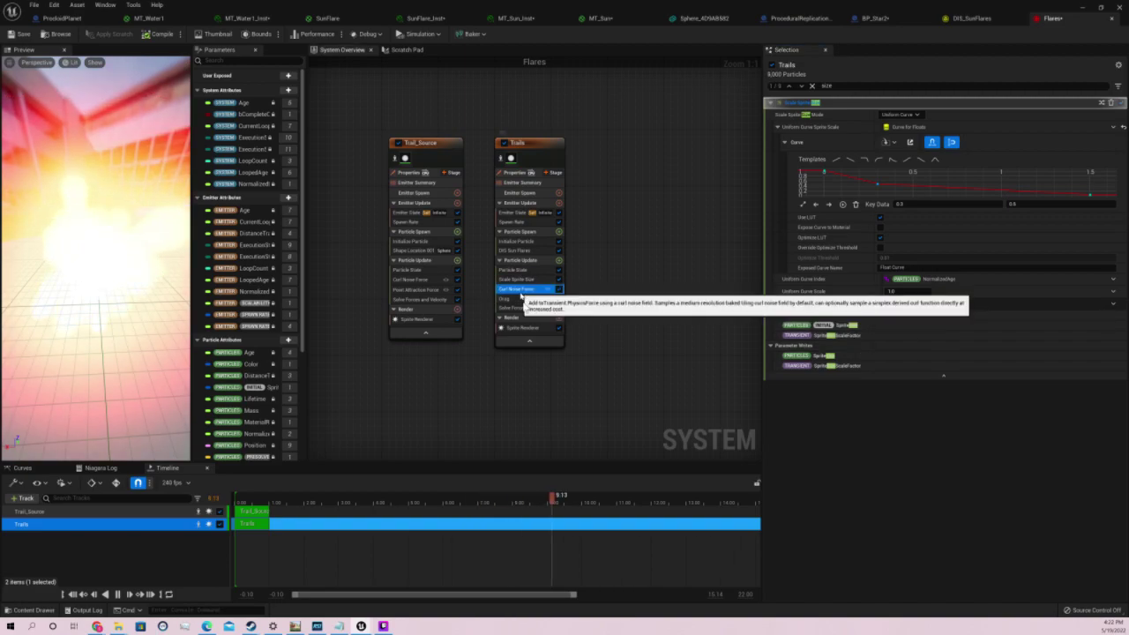
pyautogui.click(523, 299)
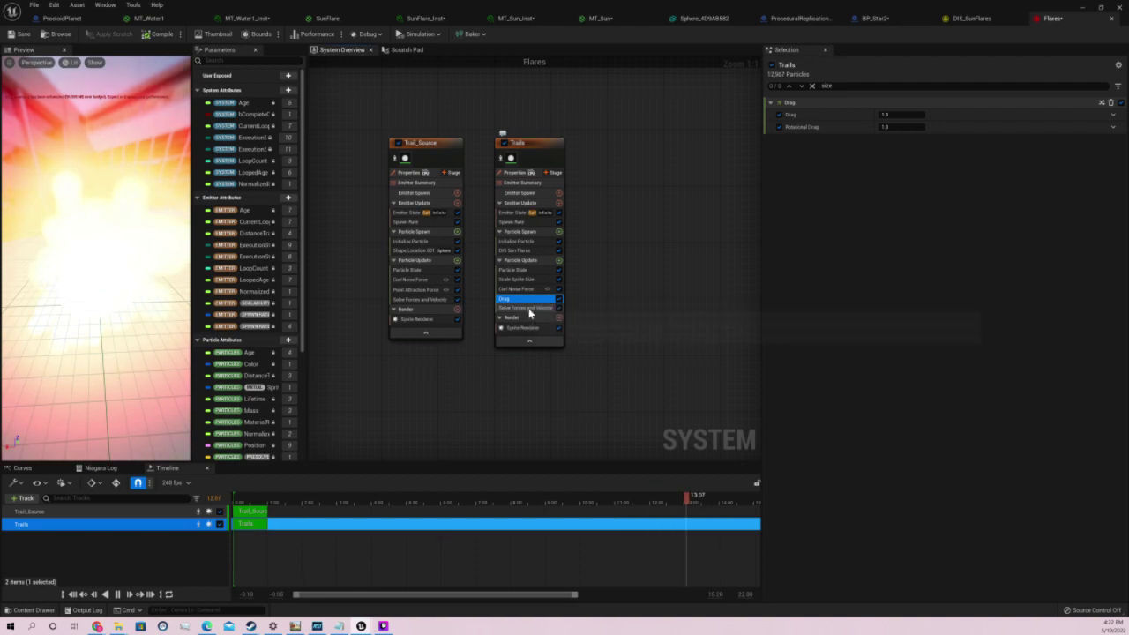
pyautogui.click(529, 309)
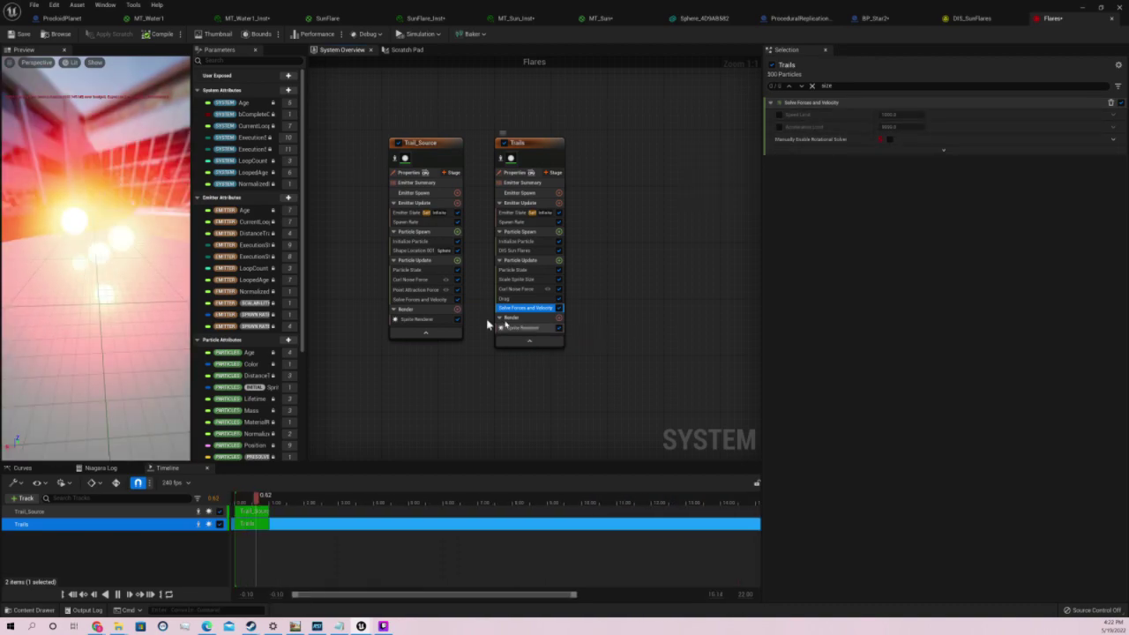
pyautogui.click(1083, 7)
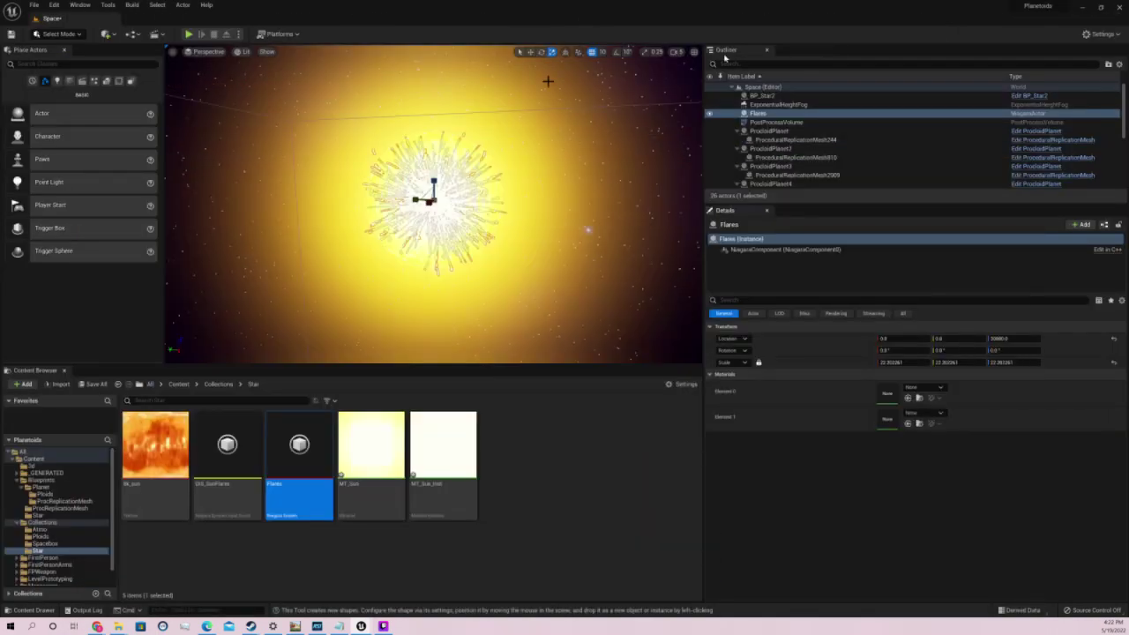
# Play the Space level and focus the game view to check the sun's flares
pyautogui.click(189, 33)
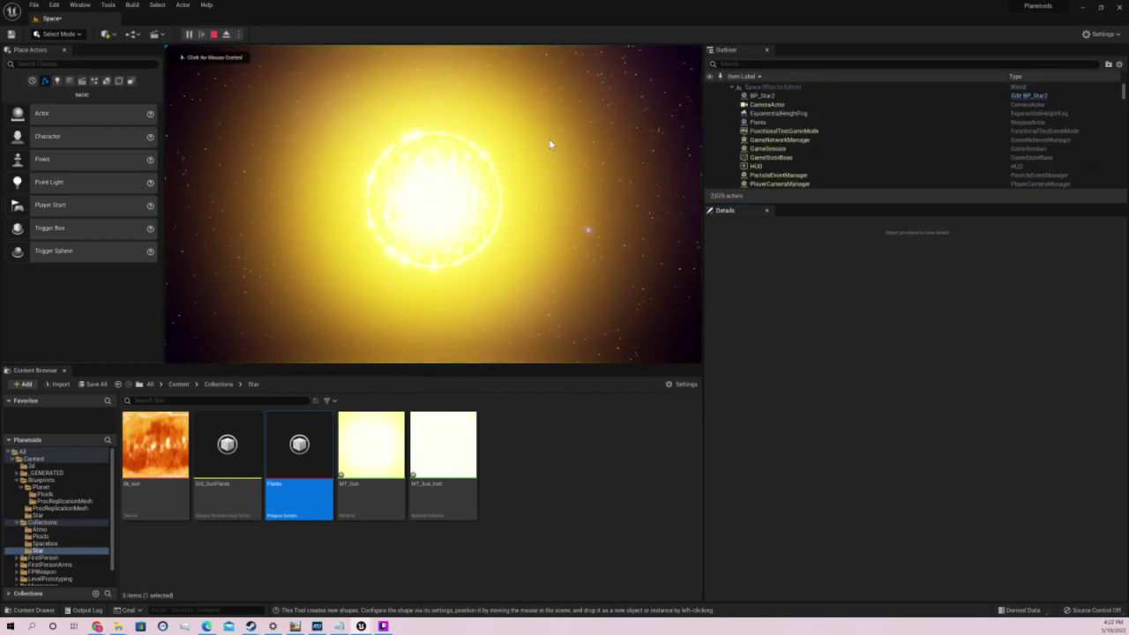
pyautogui.click(550, 143)
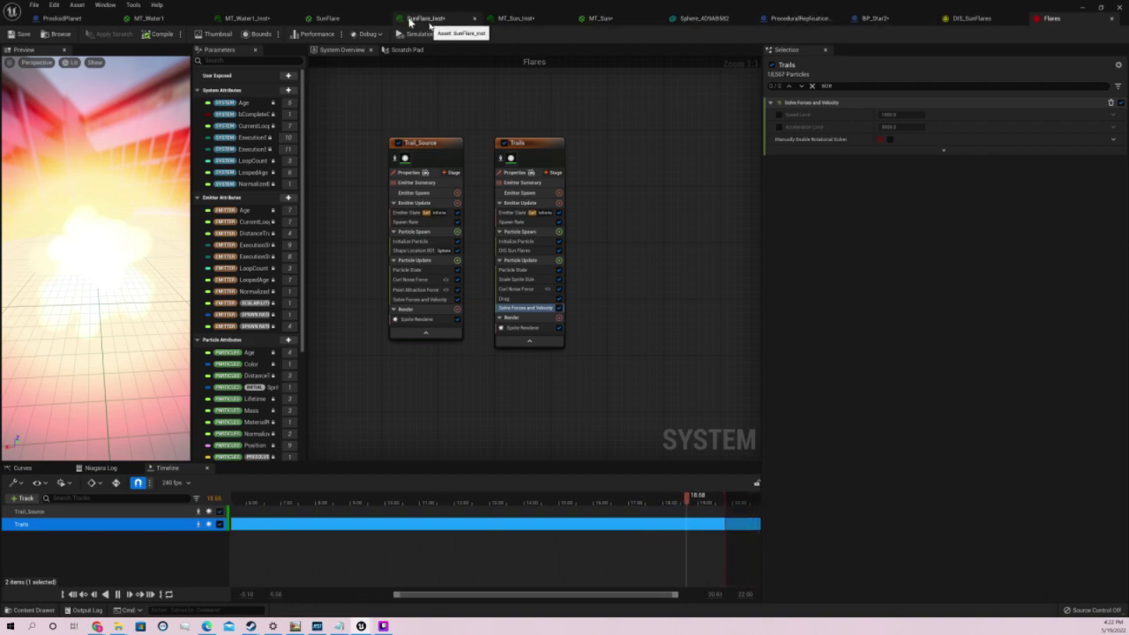
# Set MT_Sun_Inst's Master Luminance to 1.0 and check the sun in the running level
pyautogui.click(516, 18)
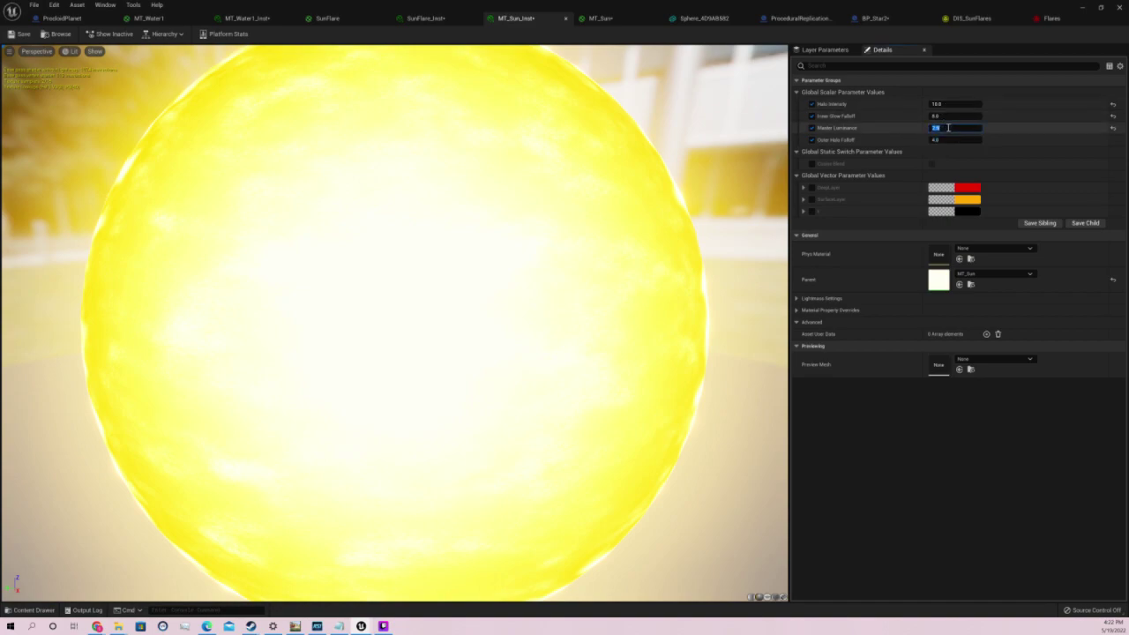
pyautogui.press('Return')
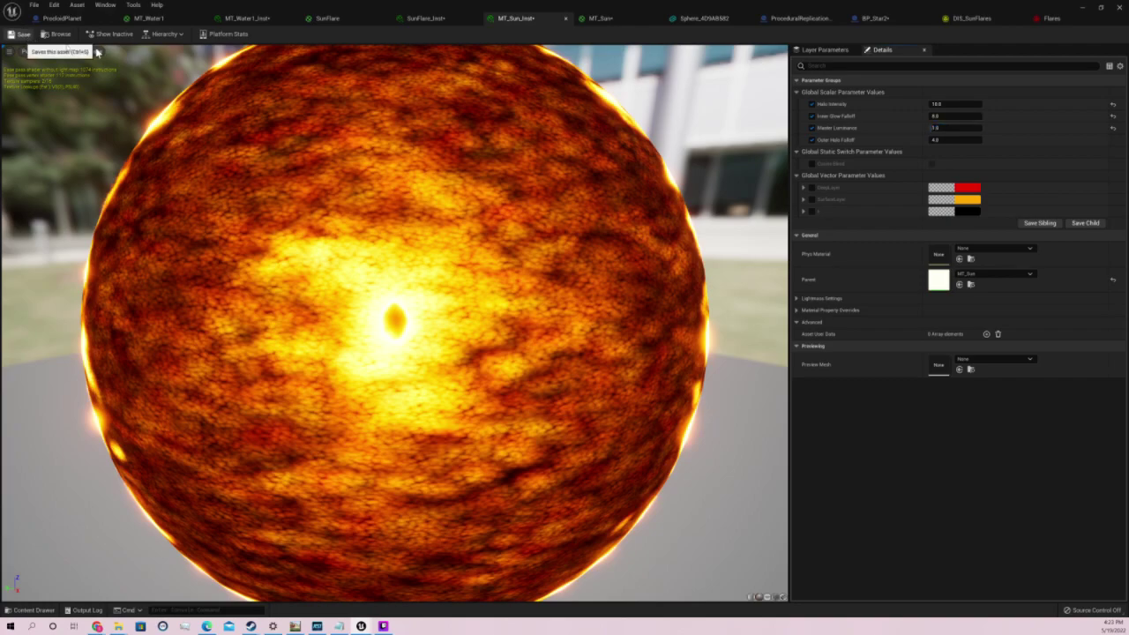
pyautogui.click(1085, 12)
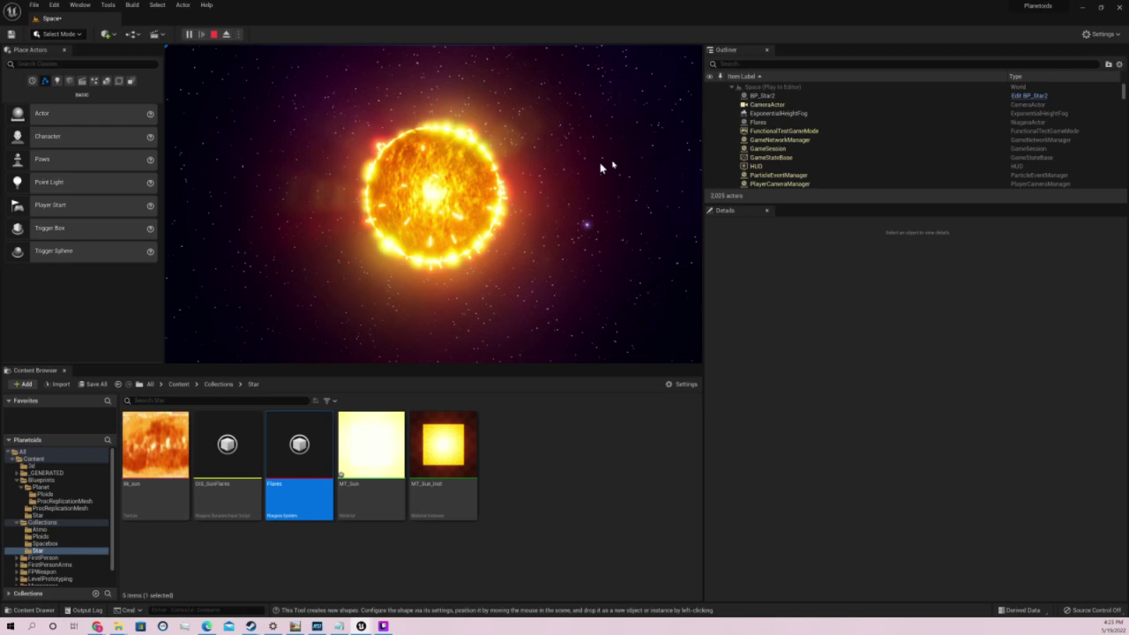
pyautogui.click(602, 167)
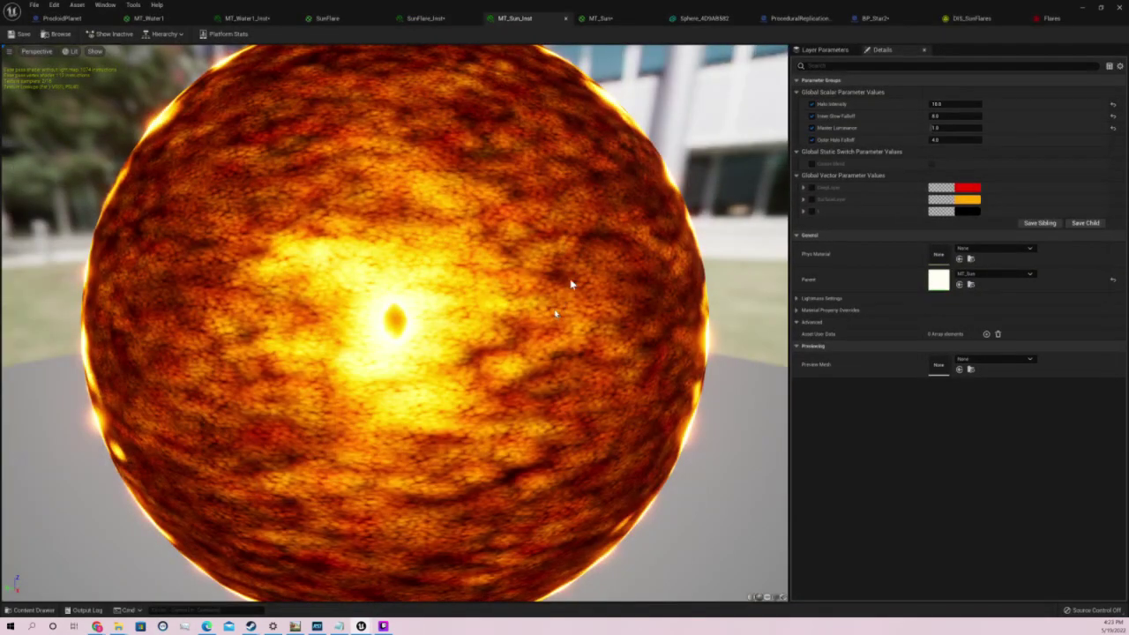
# Set the Trails emitter's spawn rate to 10000 in the Flares system
pyautogui.click(993, 19)
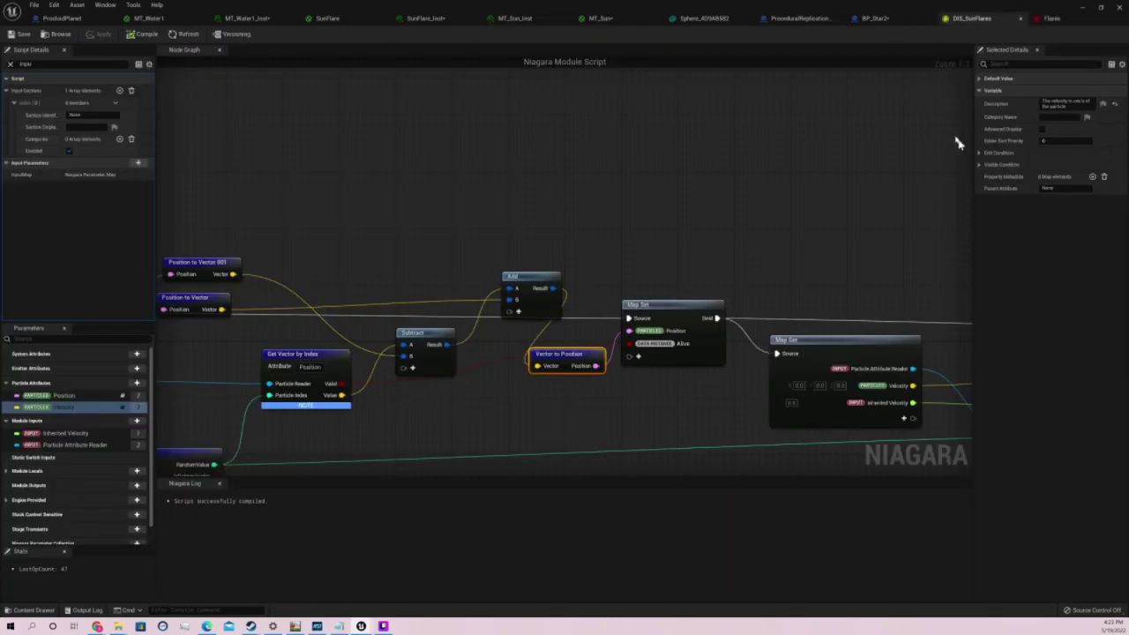
pyautogui.click(1044, 19)
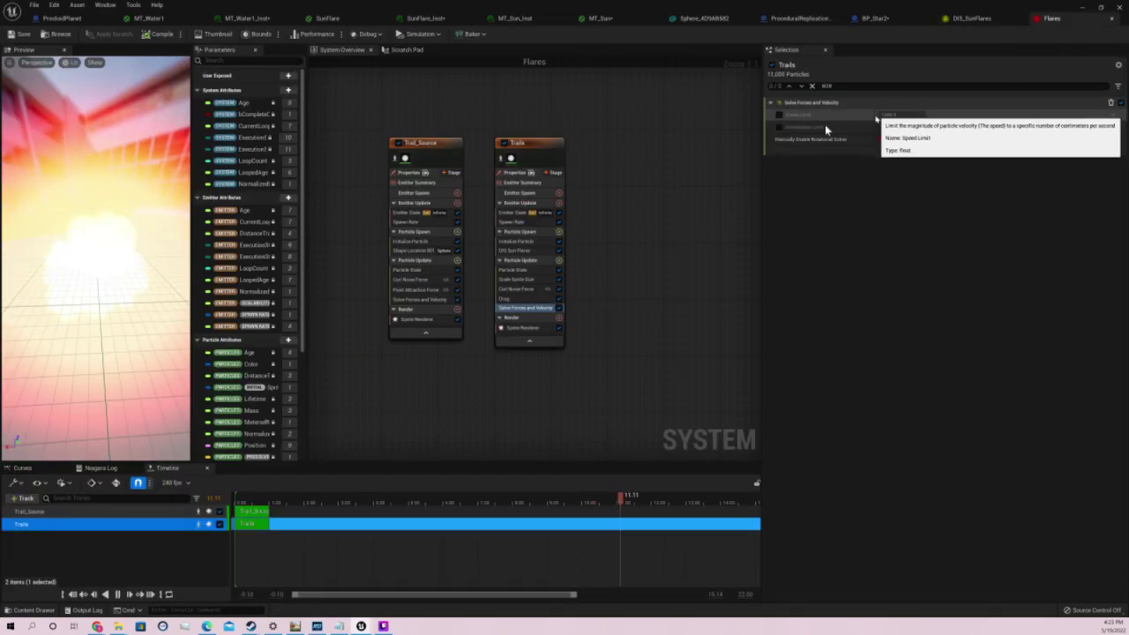
pyautogui.click(521, 221)
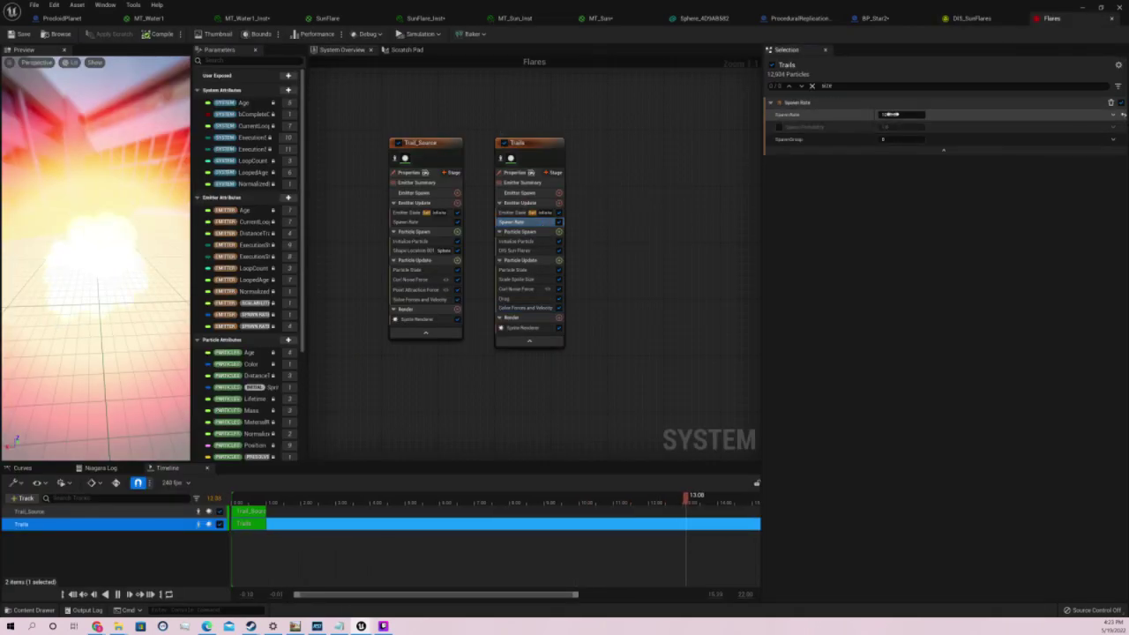
pyautogui.click(887, 115)
pyautogui.click(889, 115)
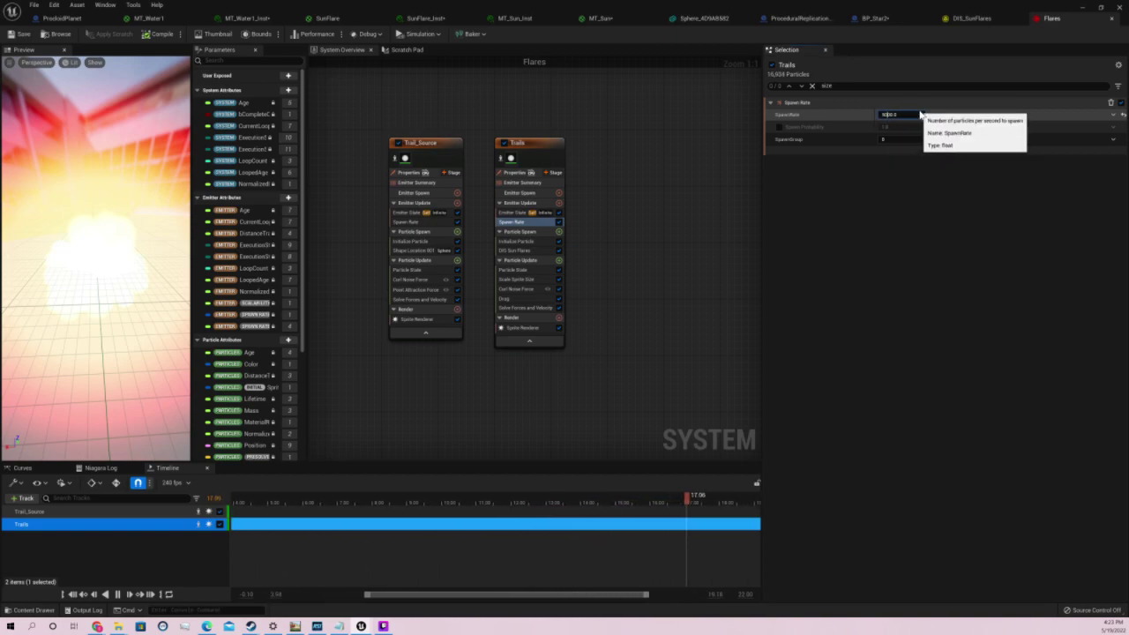
pyautogui.press('BackSpace')
pyautogui.press('BackSpace')
pyautogui.write('10')
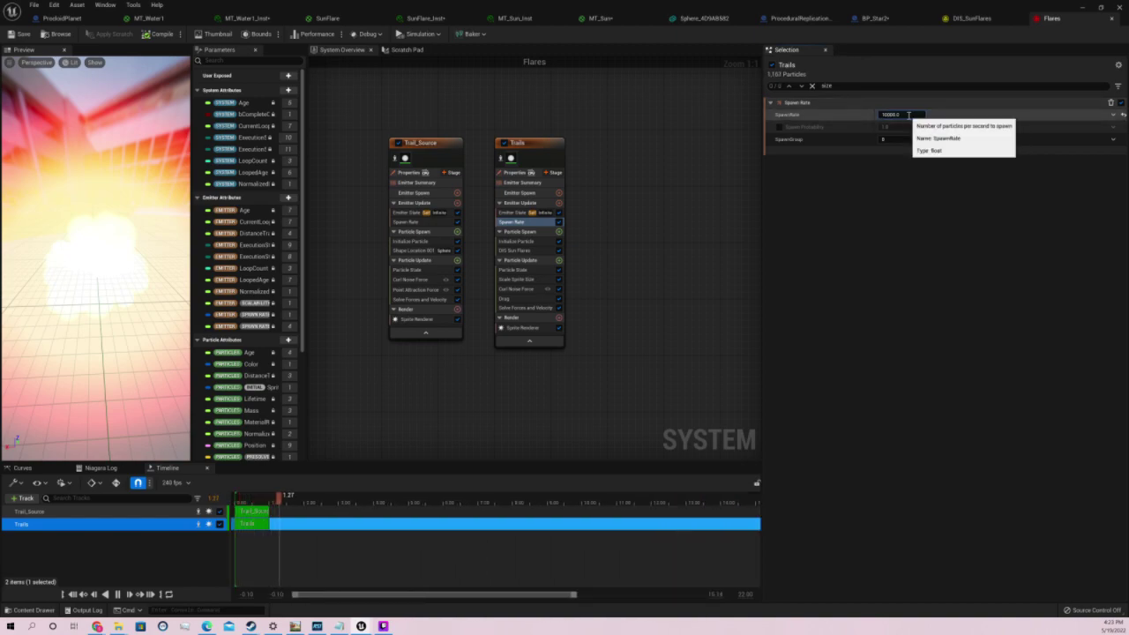
pyautogui.press('Return')
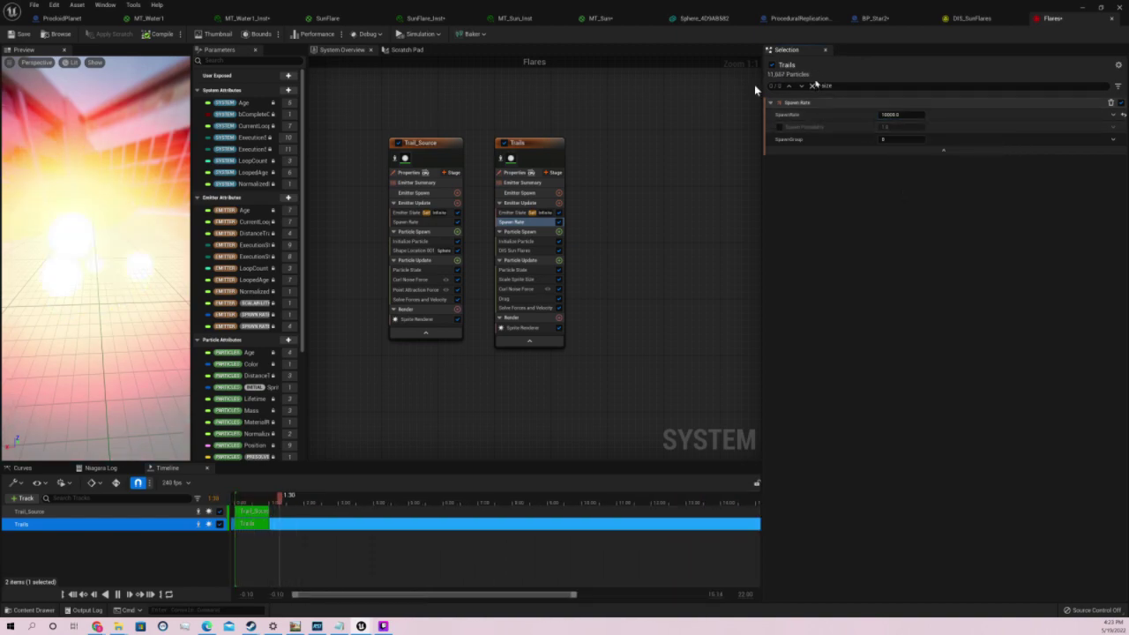
# Set Trail_Source's spawn rate to 5, save Flares, and minimize the editor
pyautogui.click(443, 159)
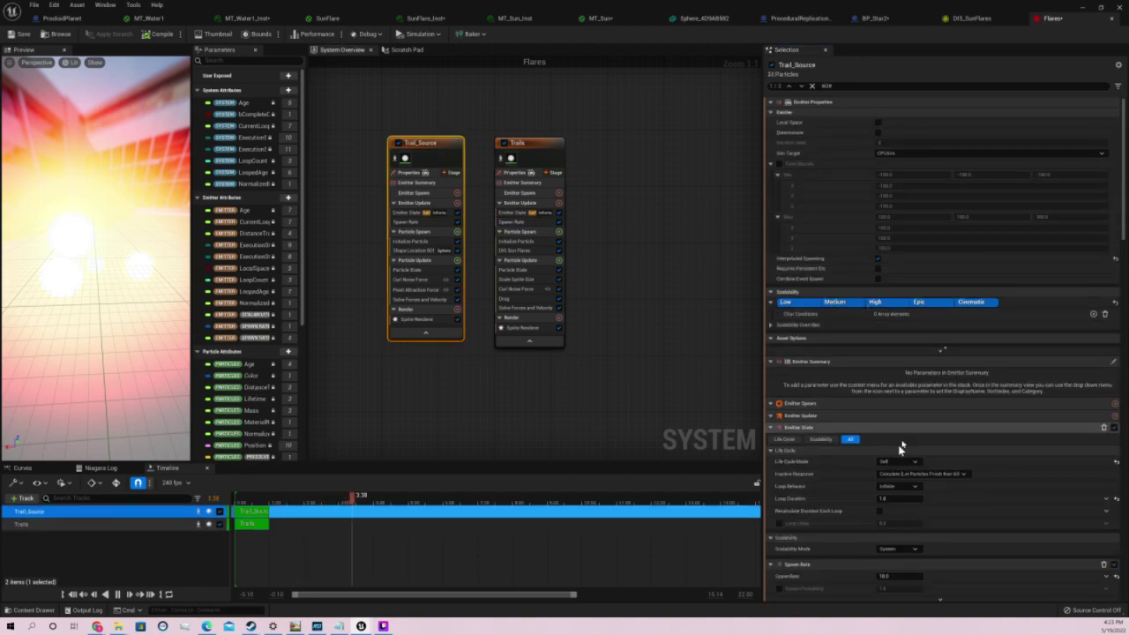
pyautogui.click(428, 193)
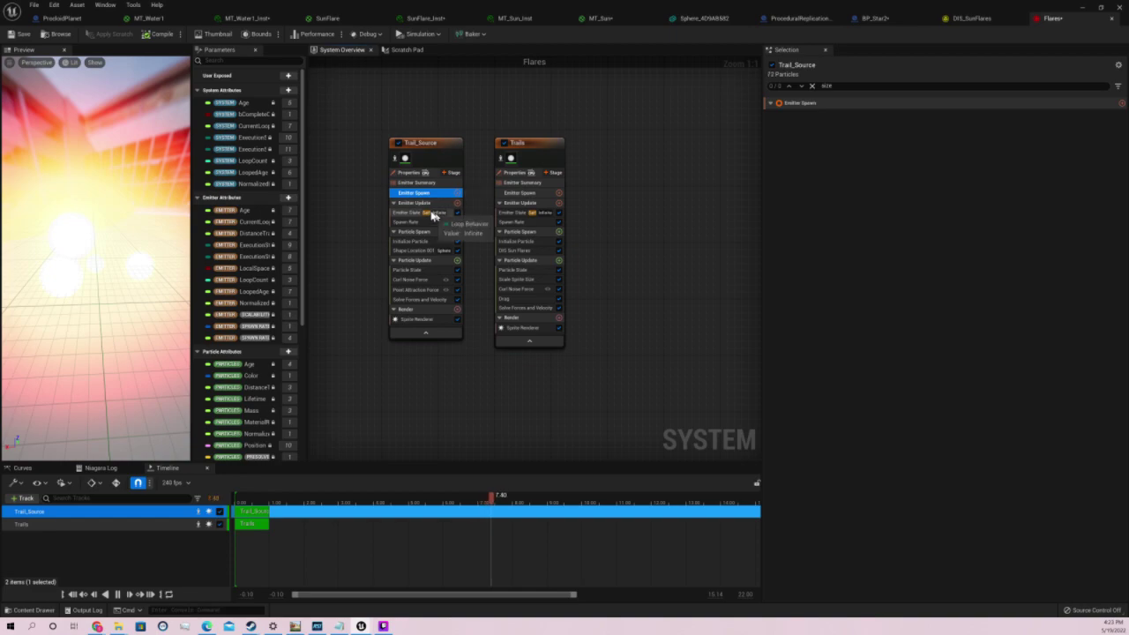
pyautogui.click(427, 221)
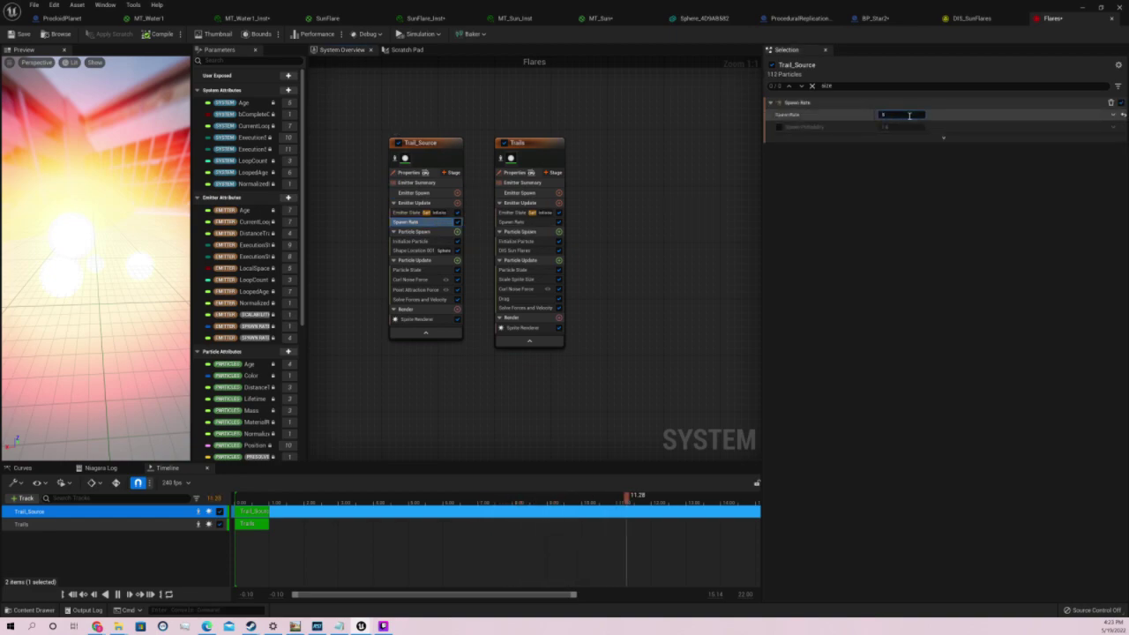
pyautogui.press('Return')
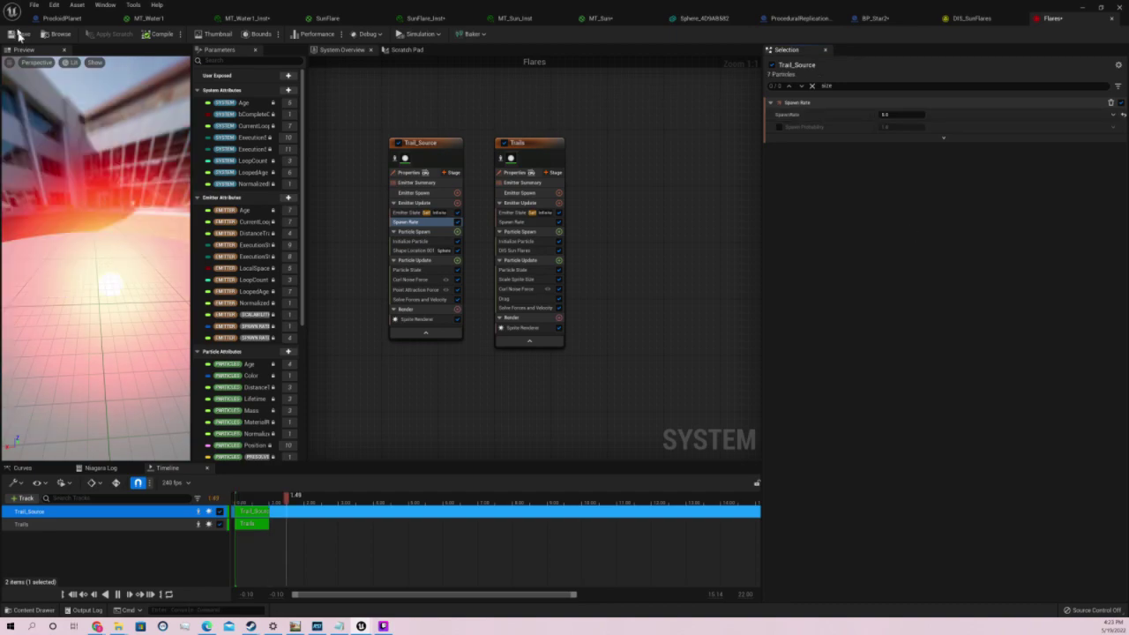
pyautogui.click(19, 35)
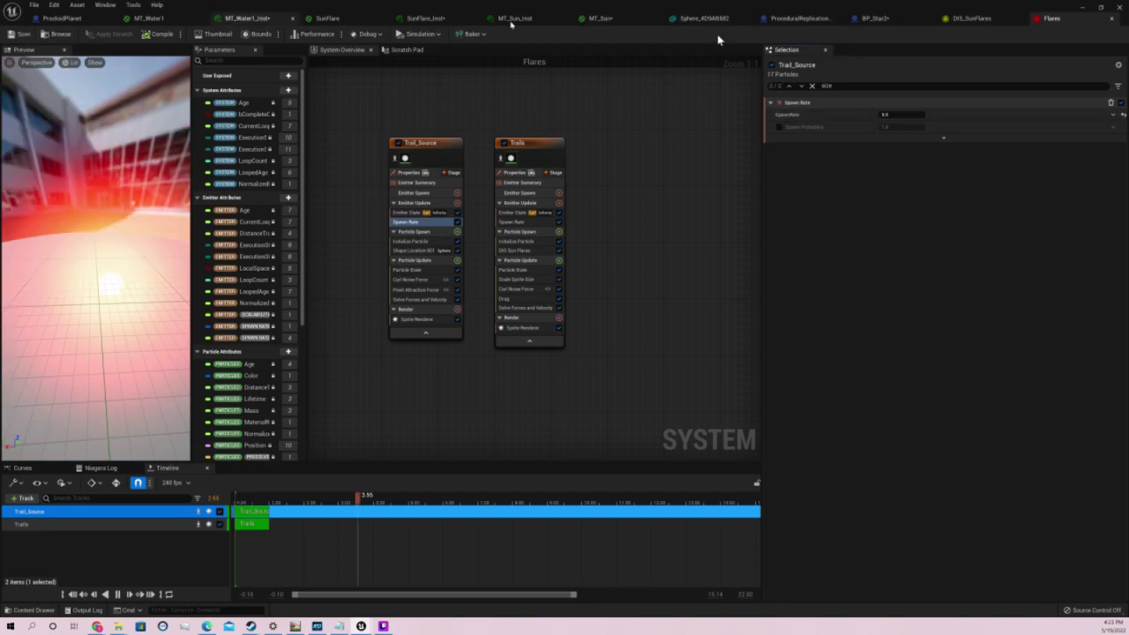
pyautogui.click(1085, 7)
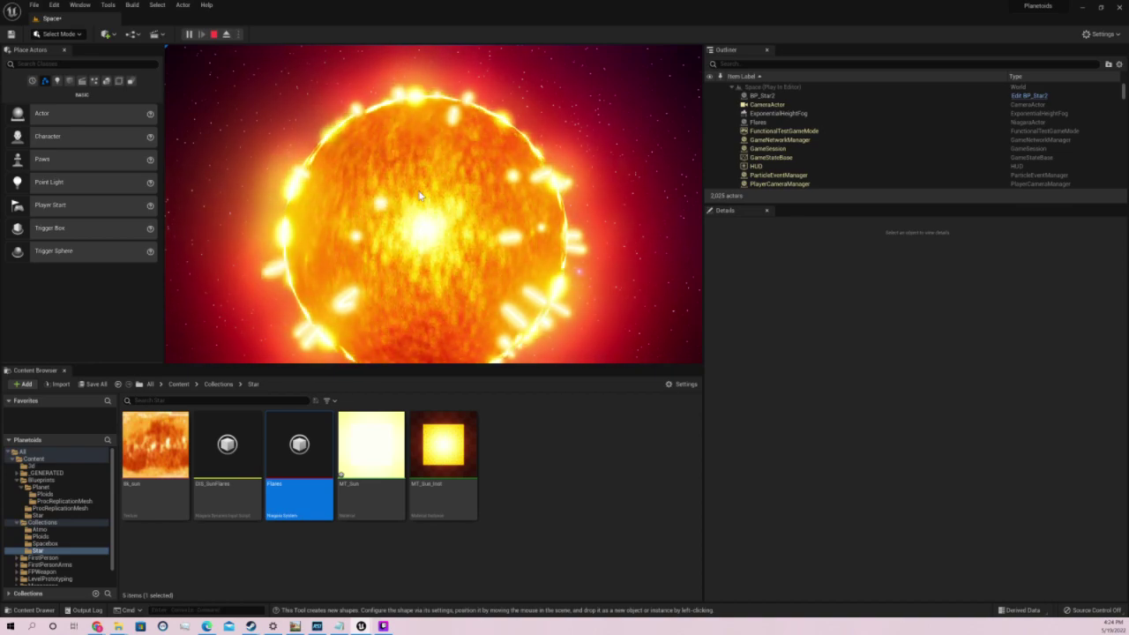
# Focus the game view, then end the play session with Escape
pyautogui.click(420, 196)
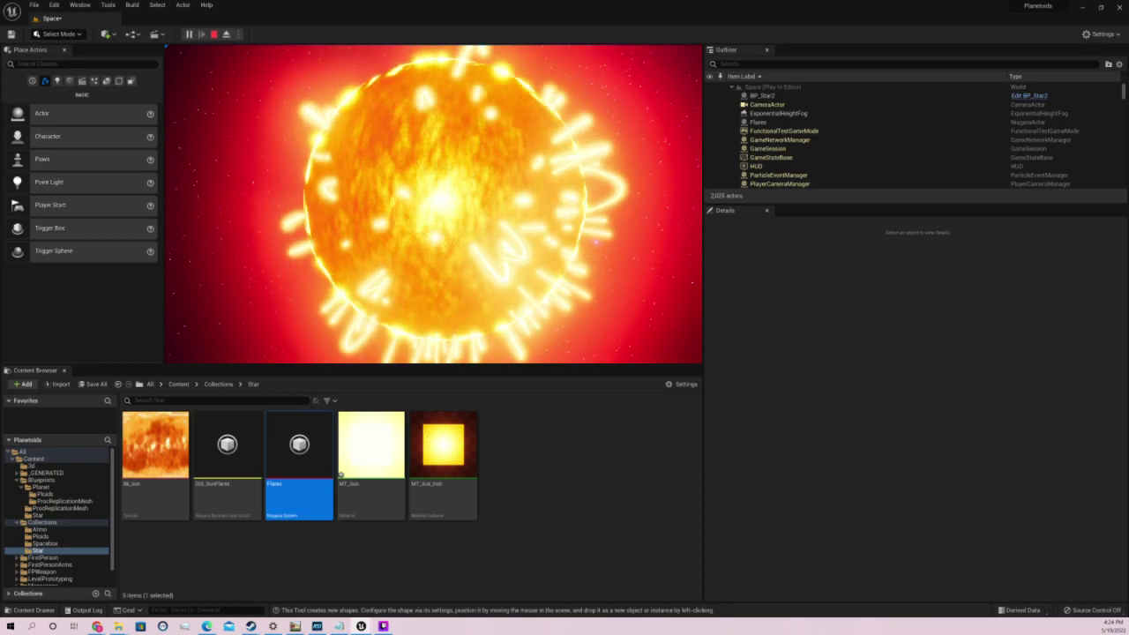
pyautogui.press('Escape')
# Set the Flares Trails particle Lifetime to 15.0, then play the Space level
pyautogui.press('f')
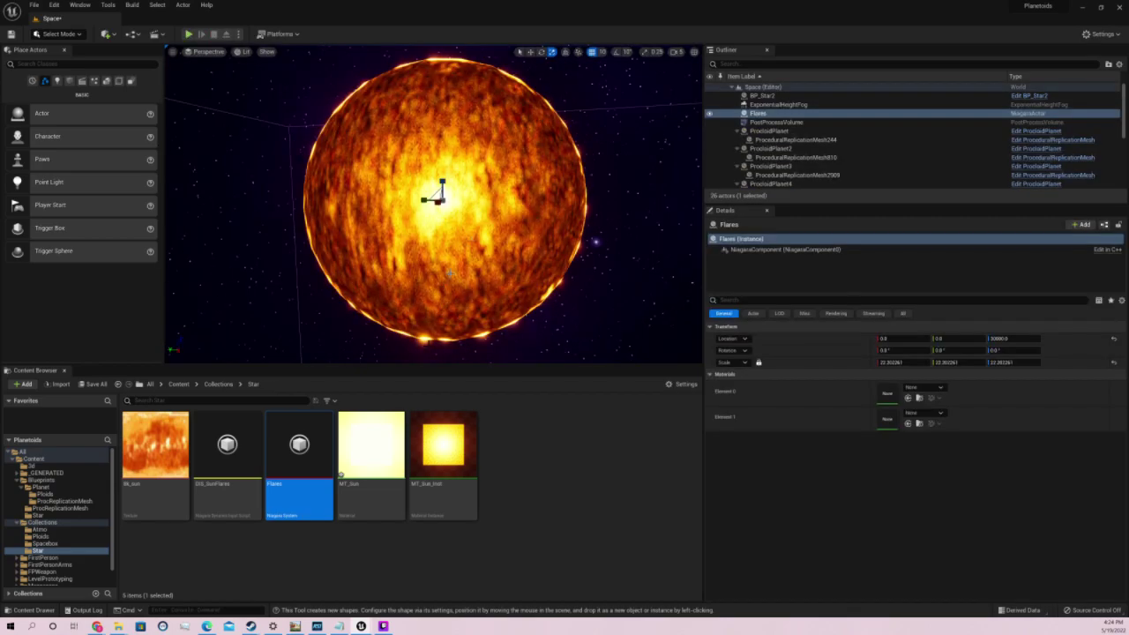
pyautogui.doubleClick(300, 434)
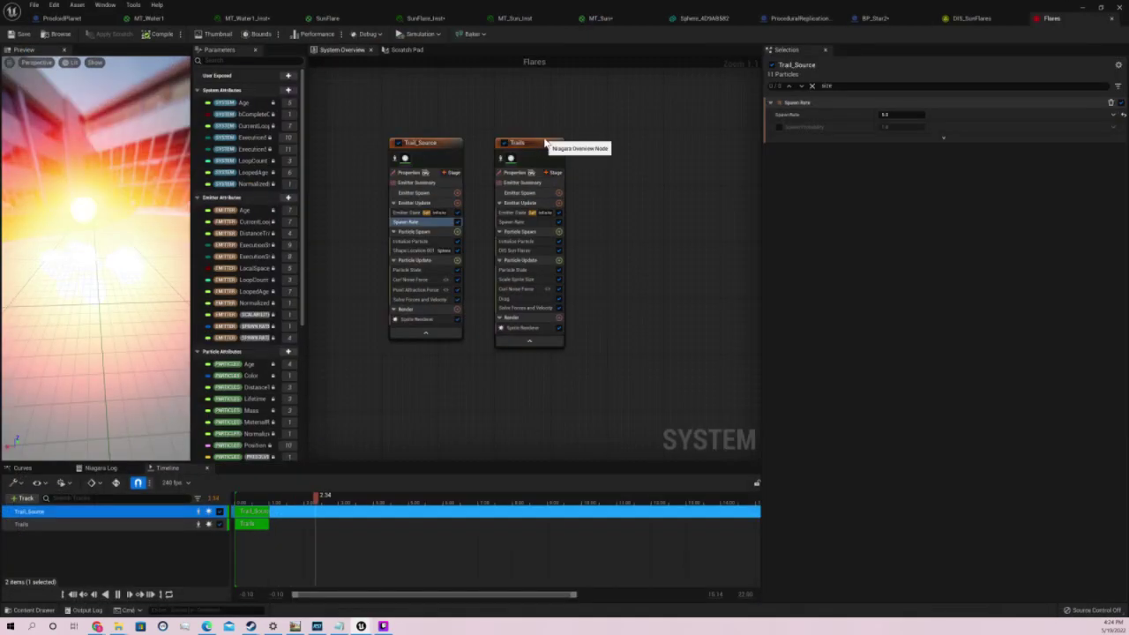
pyautogui.click(545, 143)
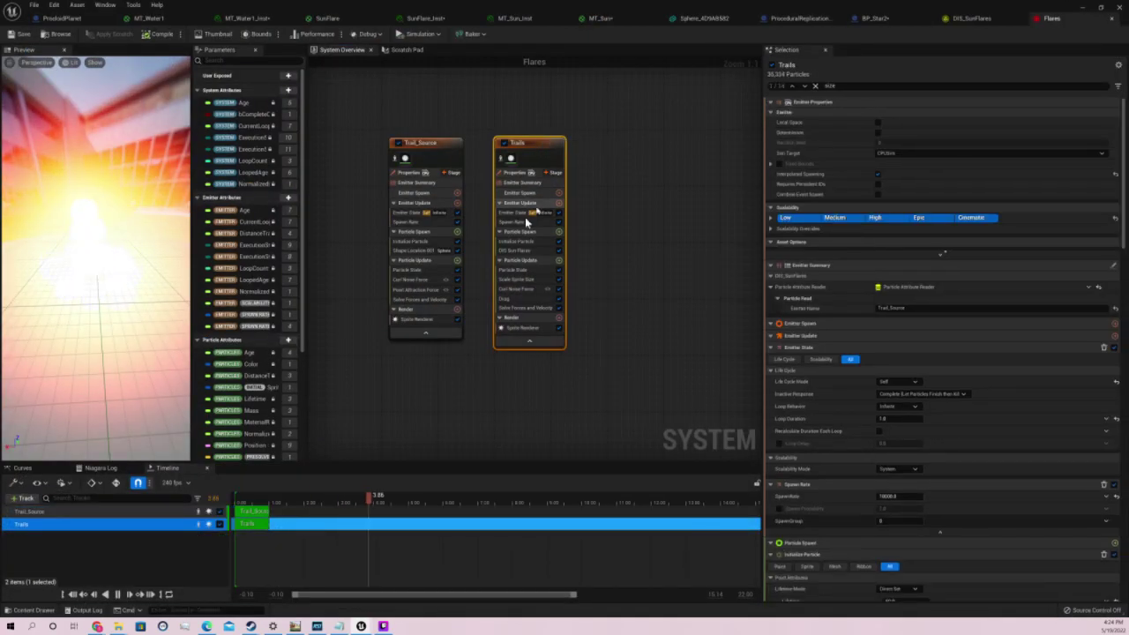
pyautogui.click(525, 214)
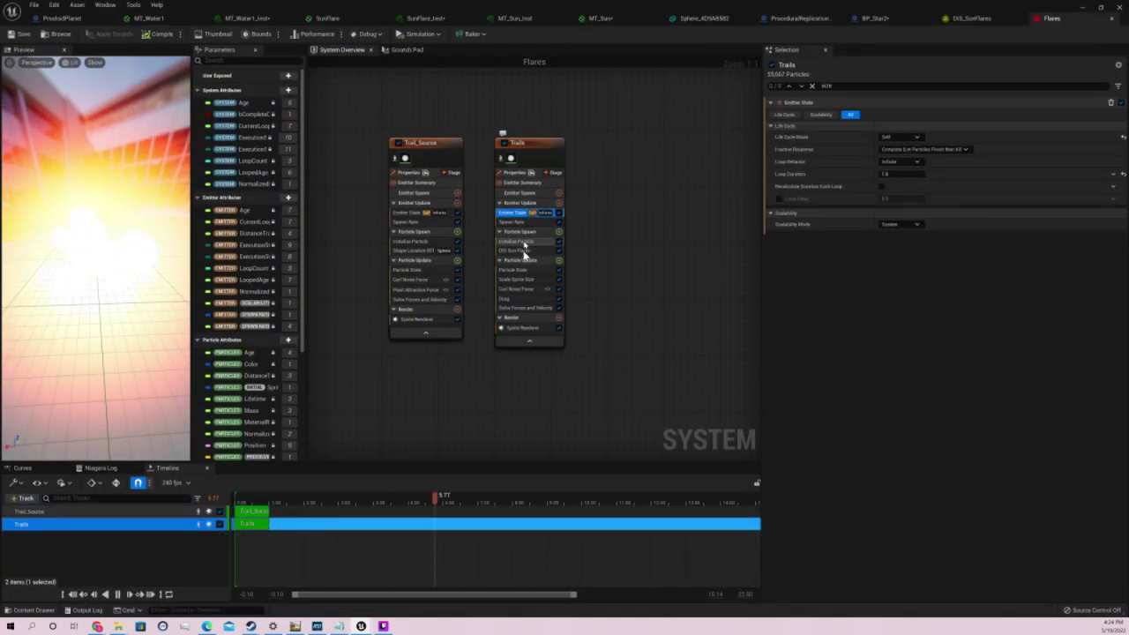
pyautogui.click(524, 241)
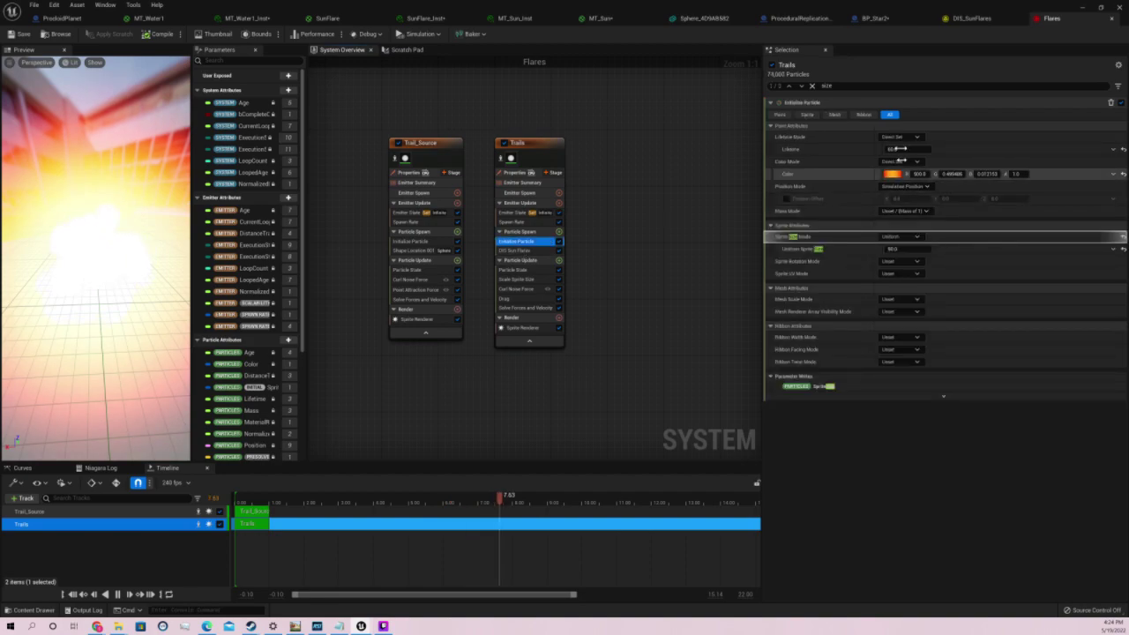
pyautogui.moveTo(898, 148); pyautogui.dragTo(912, 425)
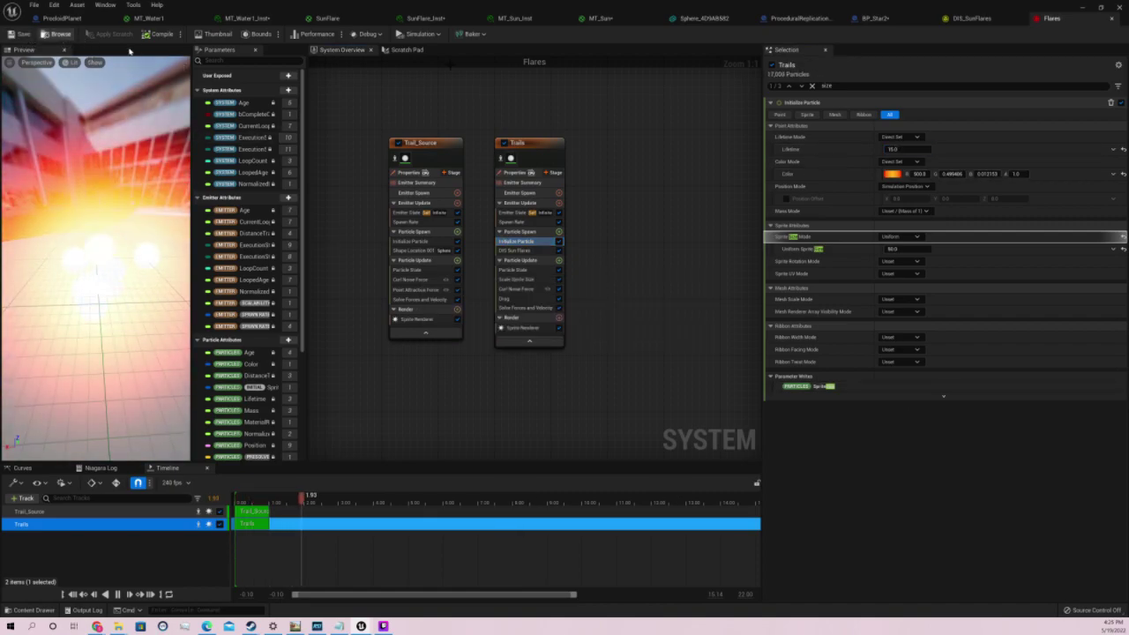
pyautogui.hotkey('alt', 'Tab')
pyautogui.hotkey('alt', 'p')
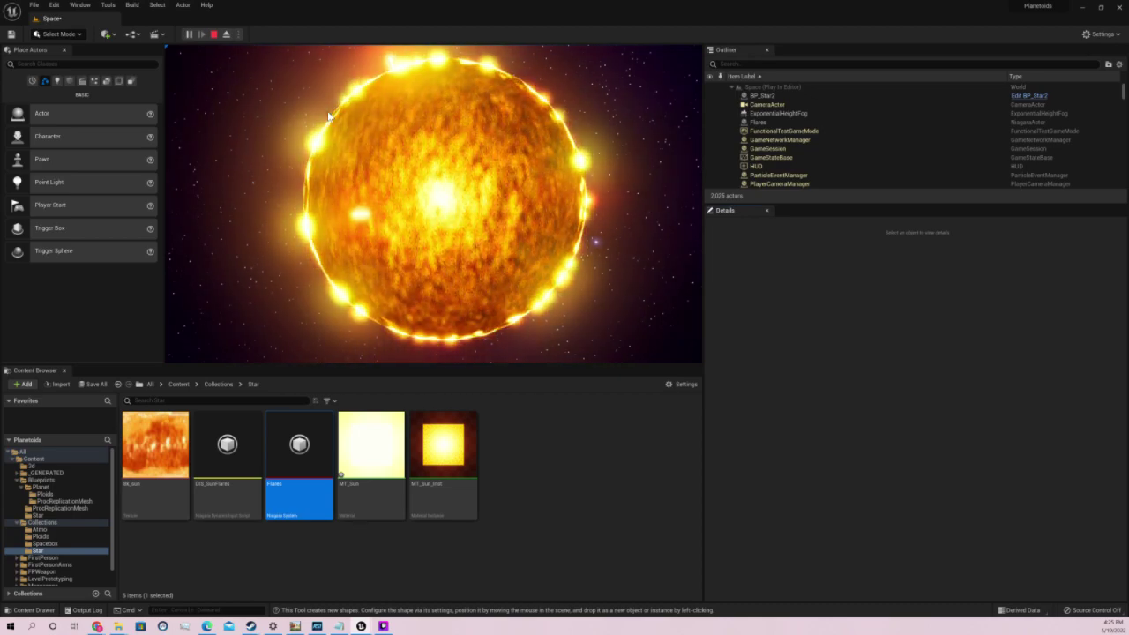
# Take the play camera and fly toward the flaring sun, then stop the play session
pyautogui.click(474, 172)
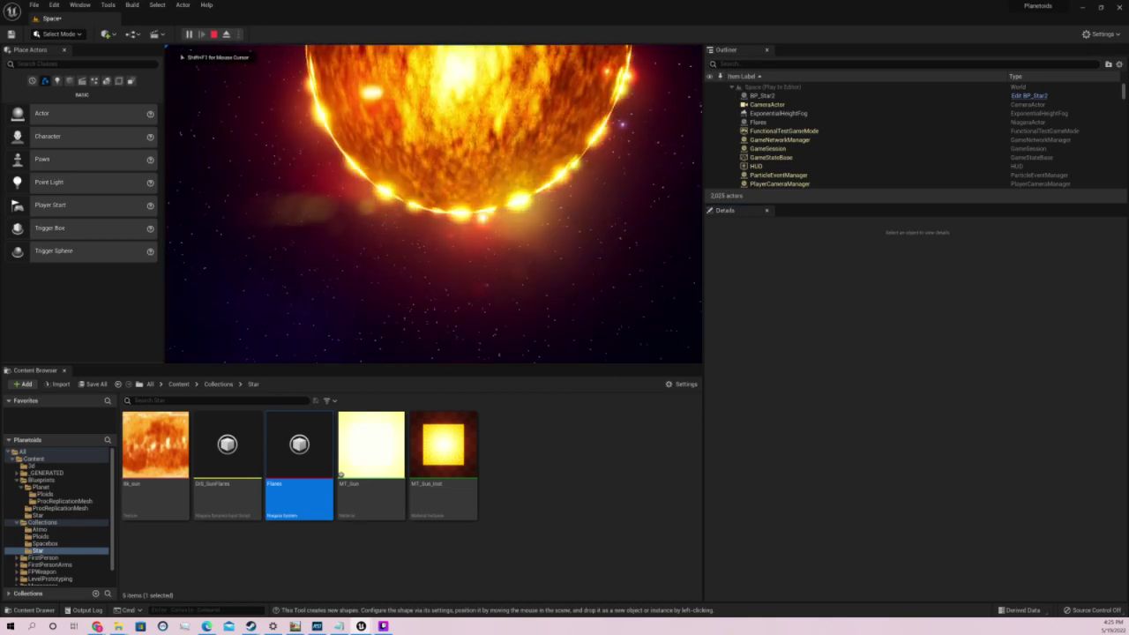
pyautogui.press('w')
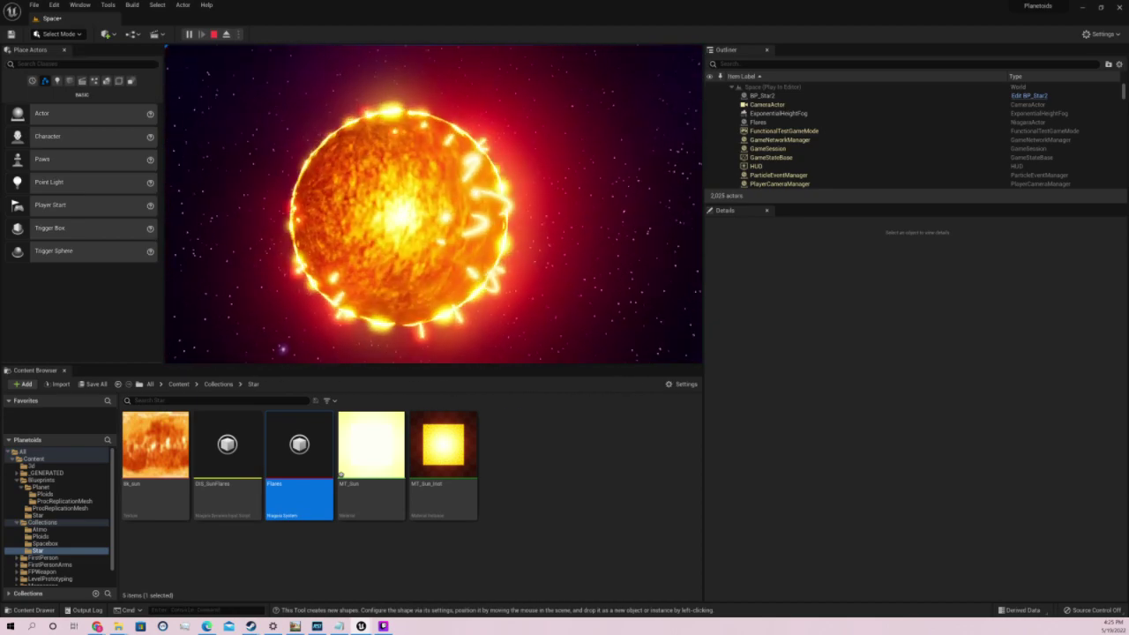
pyautogui.press('Escape')
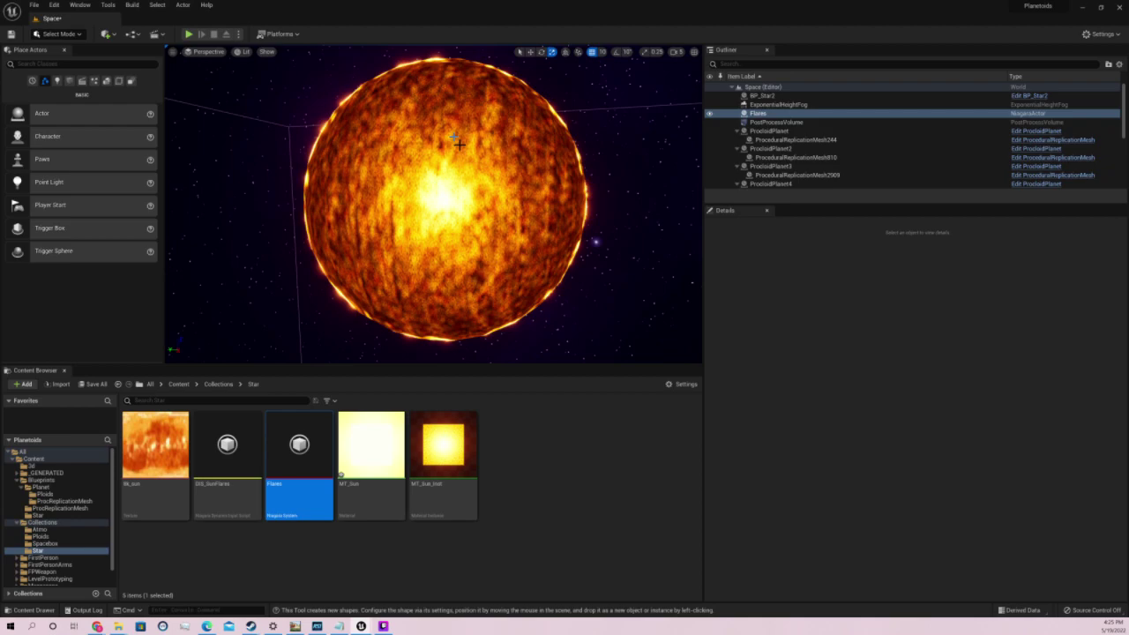
# Change the Trails Uniform Sprite Size in Flares from 50.0 to 100.0 and save the system
pyautogui.doubleClick(299, 444)
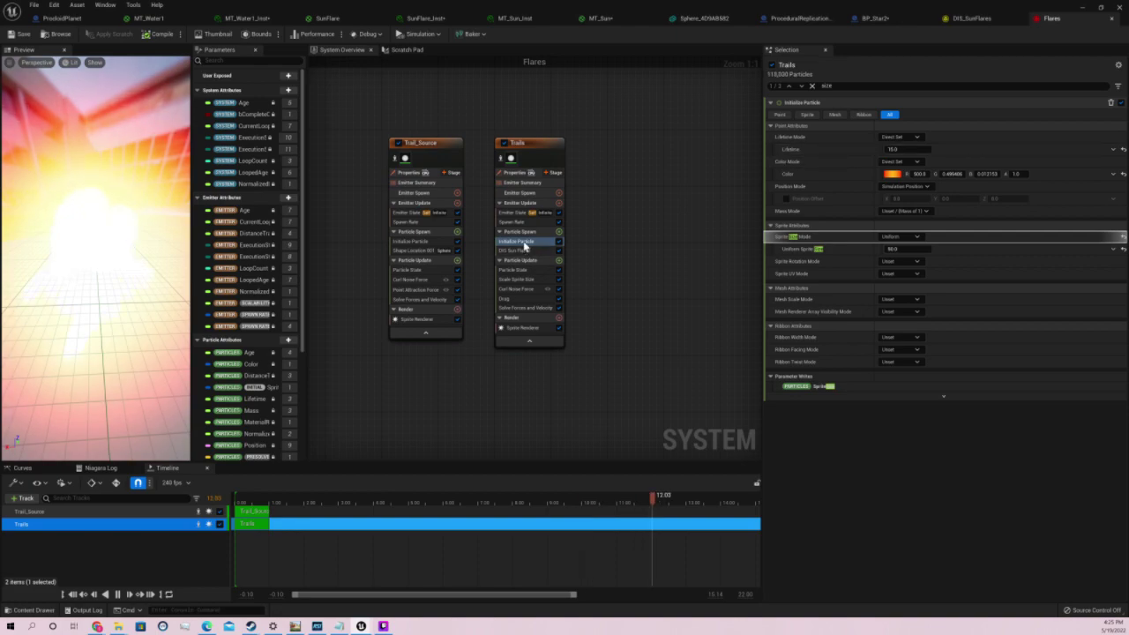
pyautogui.click(920, 249)
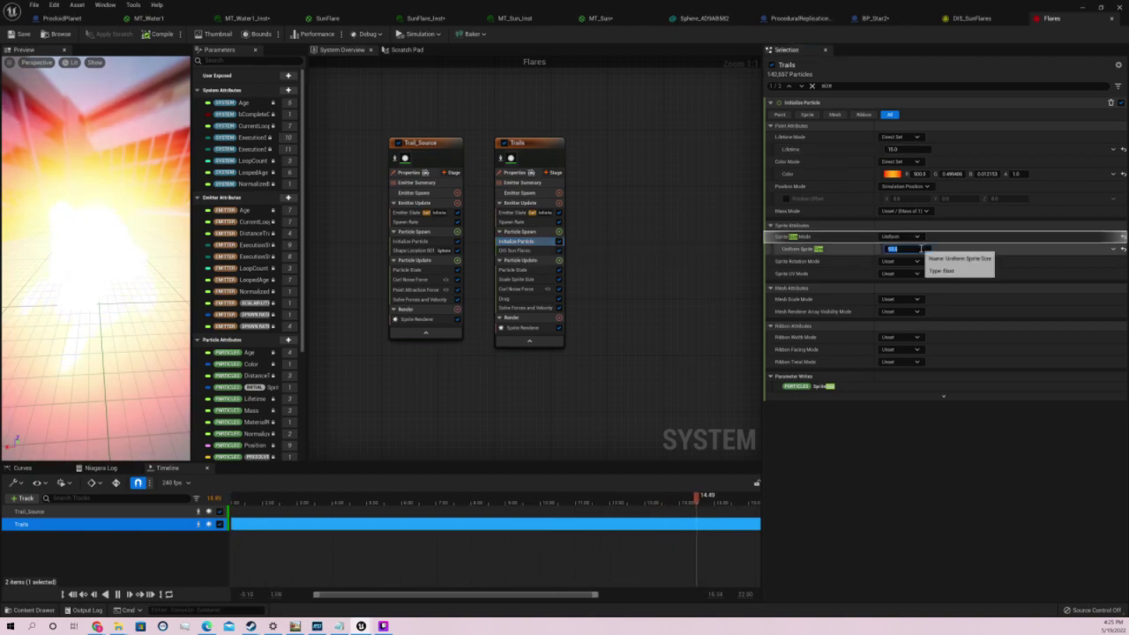
pyautogui.write('10')
pyautogui.press('Return')
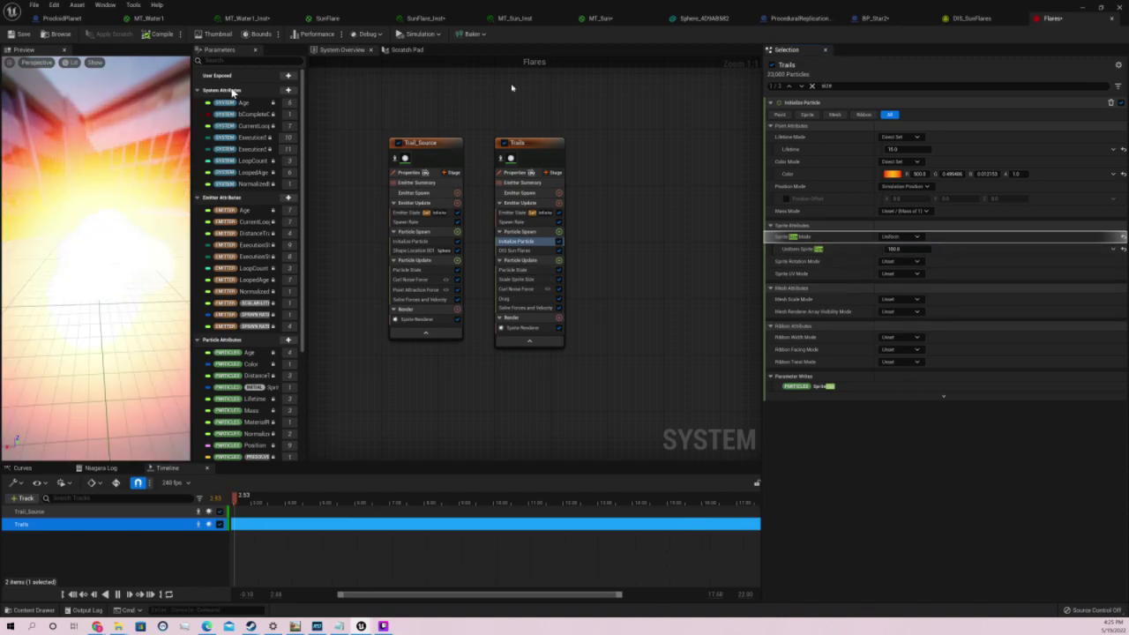
pyautogui.click(27, 37)
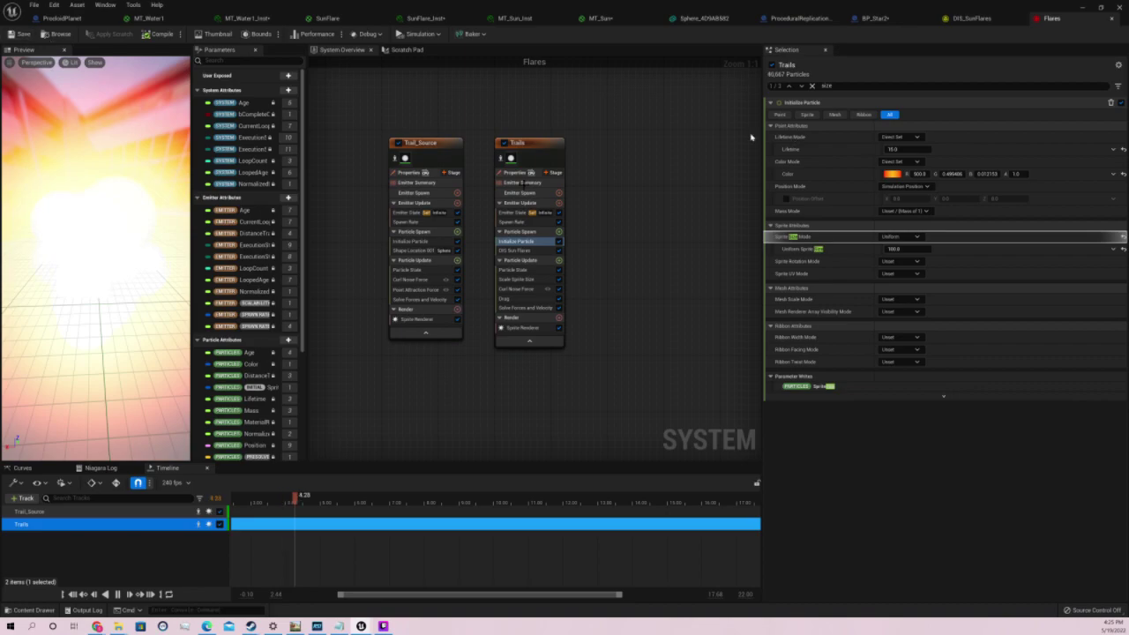
pyautogui.hotkey('alt', 'Tab')
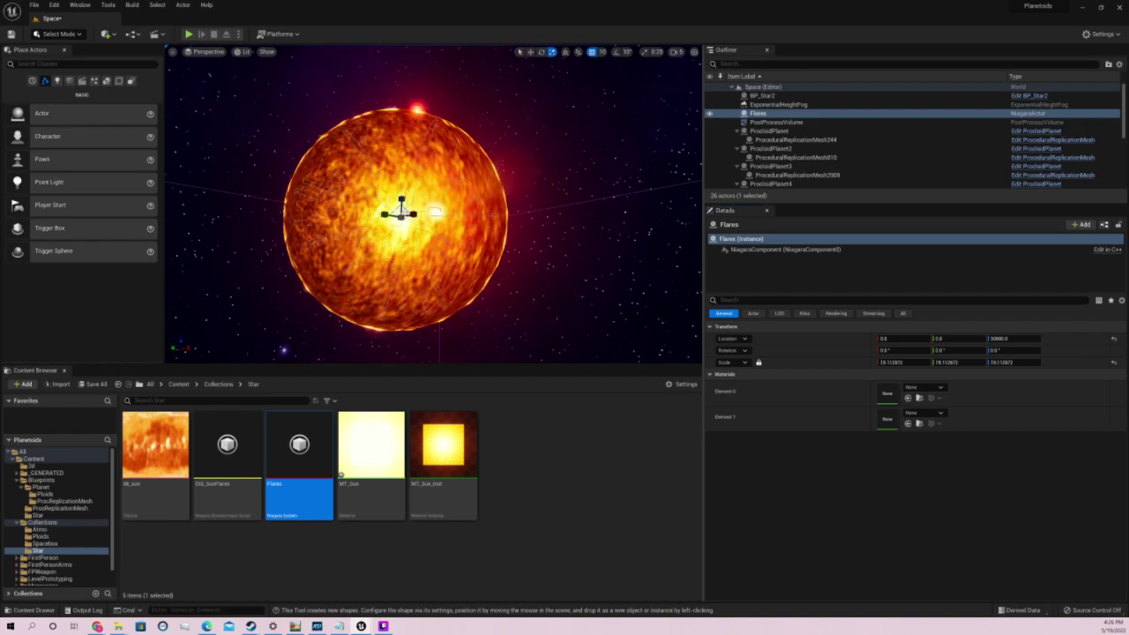
# Start playing the level and fly around the sun to see the 100-size flares
pyautogui.click(187, 35)
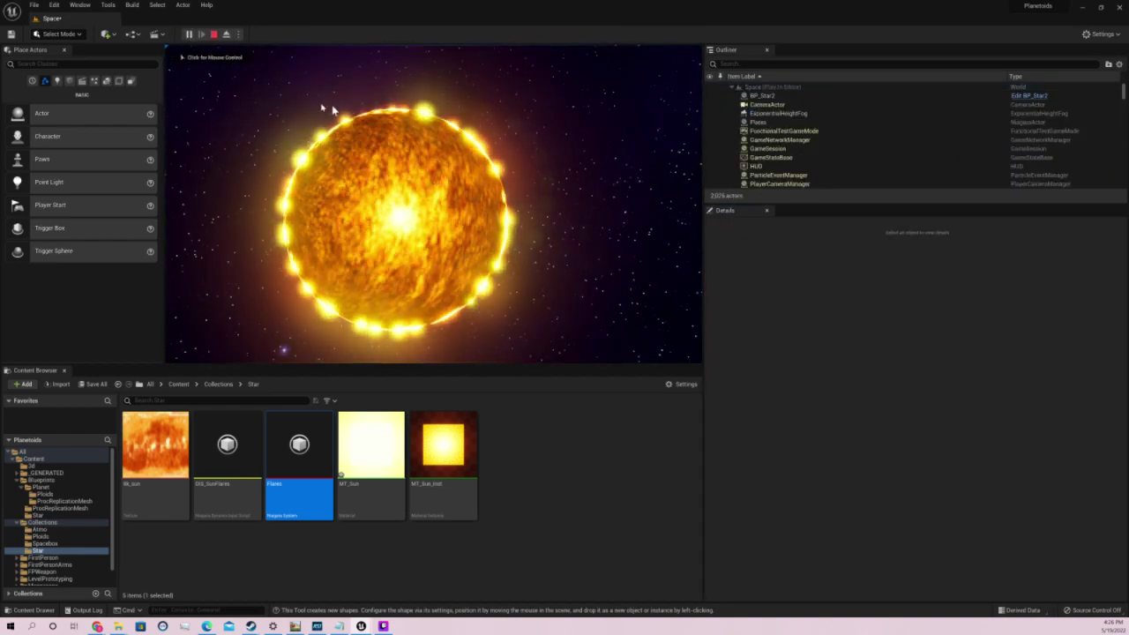
pyautogui.click(333, 104)
pyautogui.press('w')
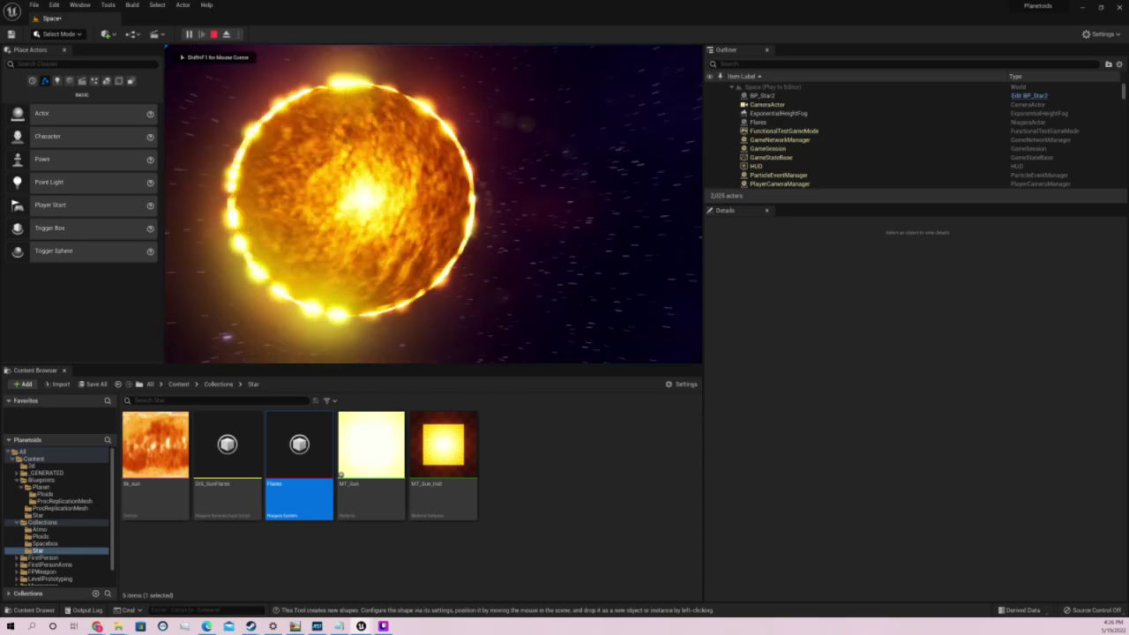
pyautogui.press('a')
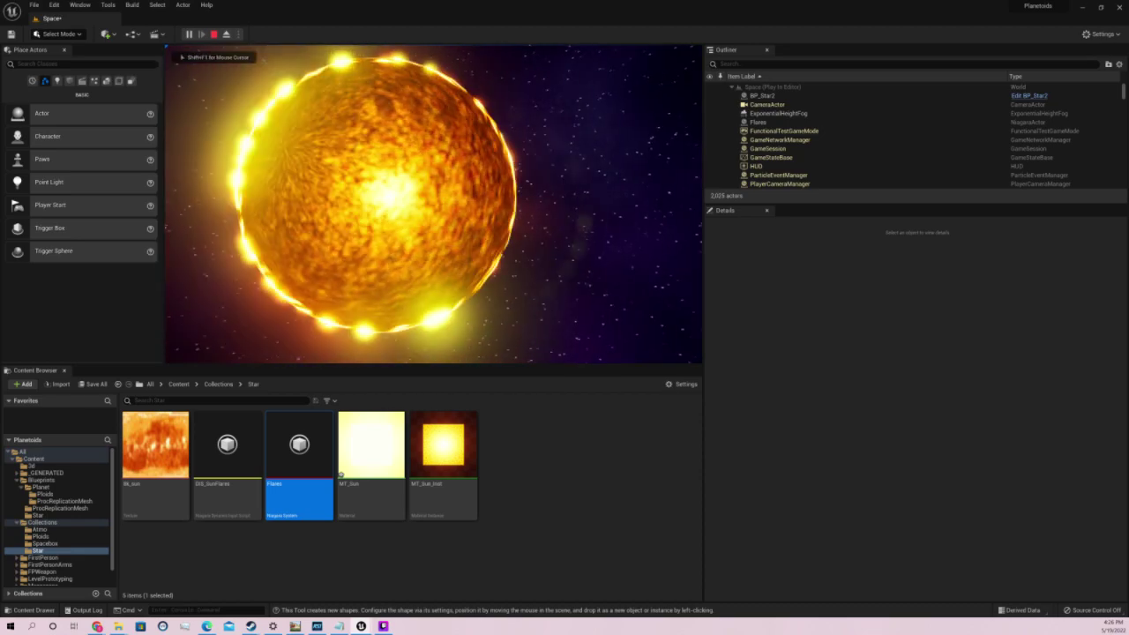
pyautogui.press('a')
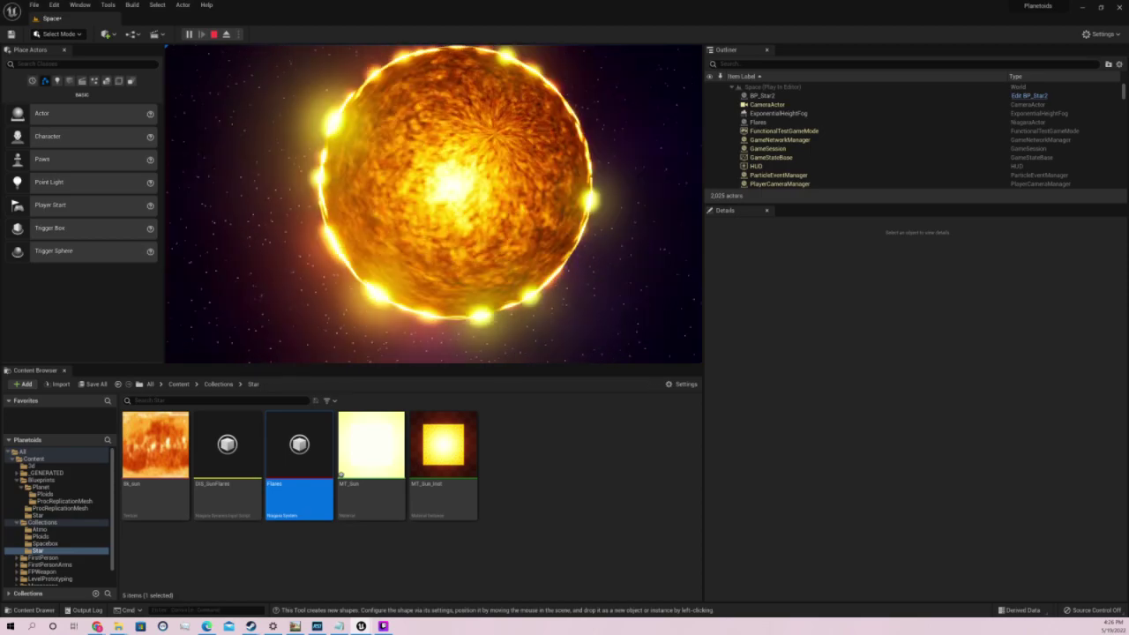
pyautogui.press('s')
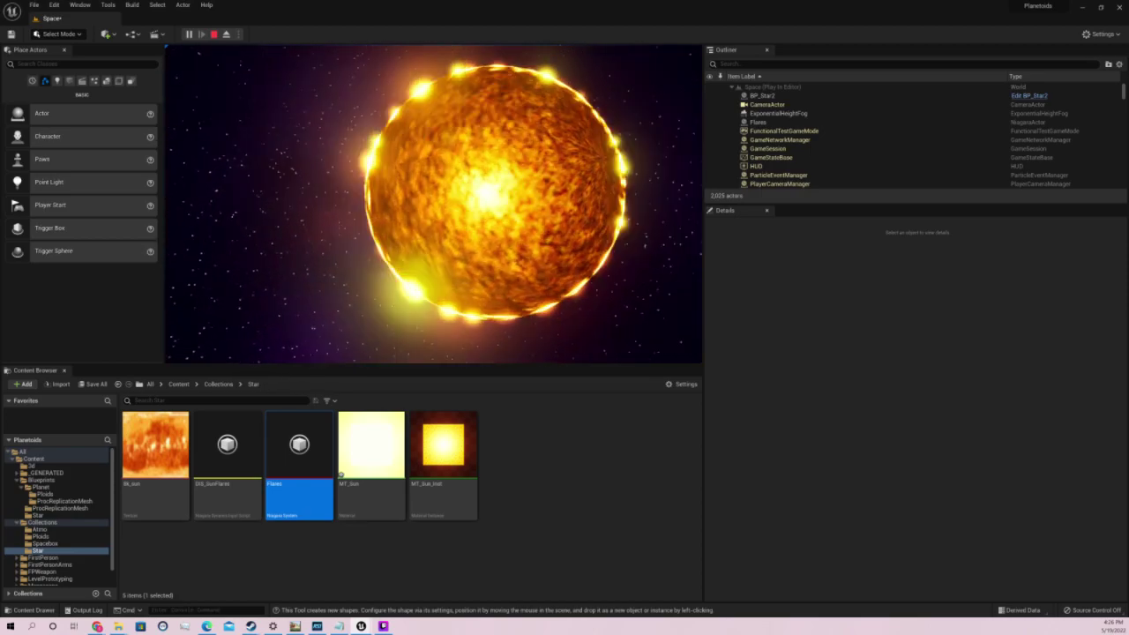
# Fly in close to the sun's rim from several sides, then stop Play-in-Editor
pyautogui.press('d')
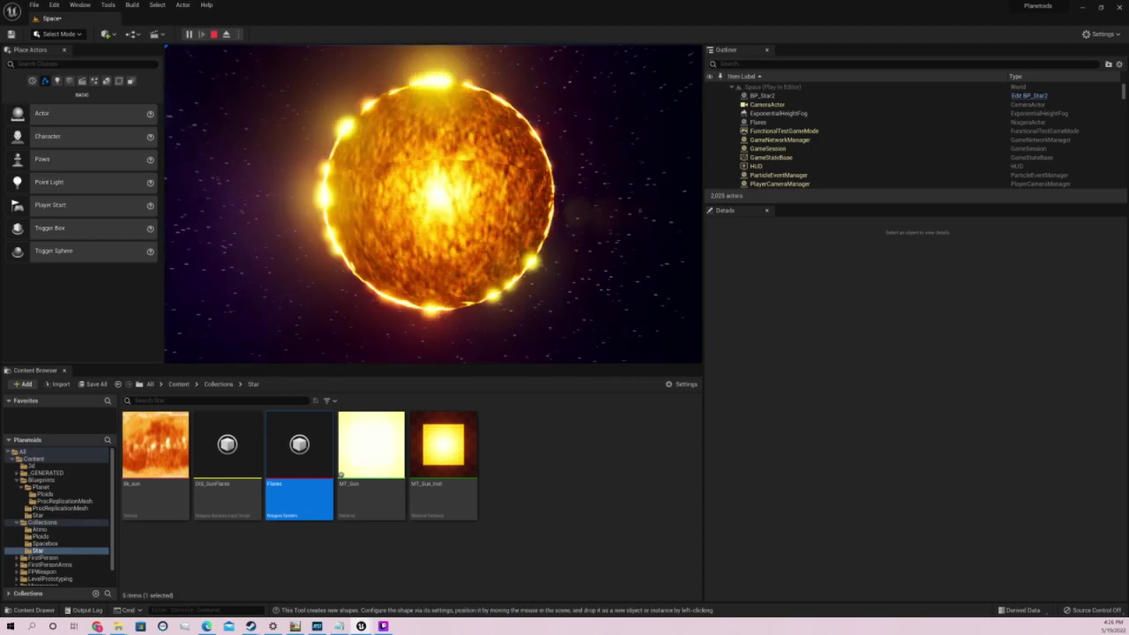
pyautogui.press('d')
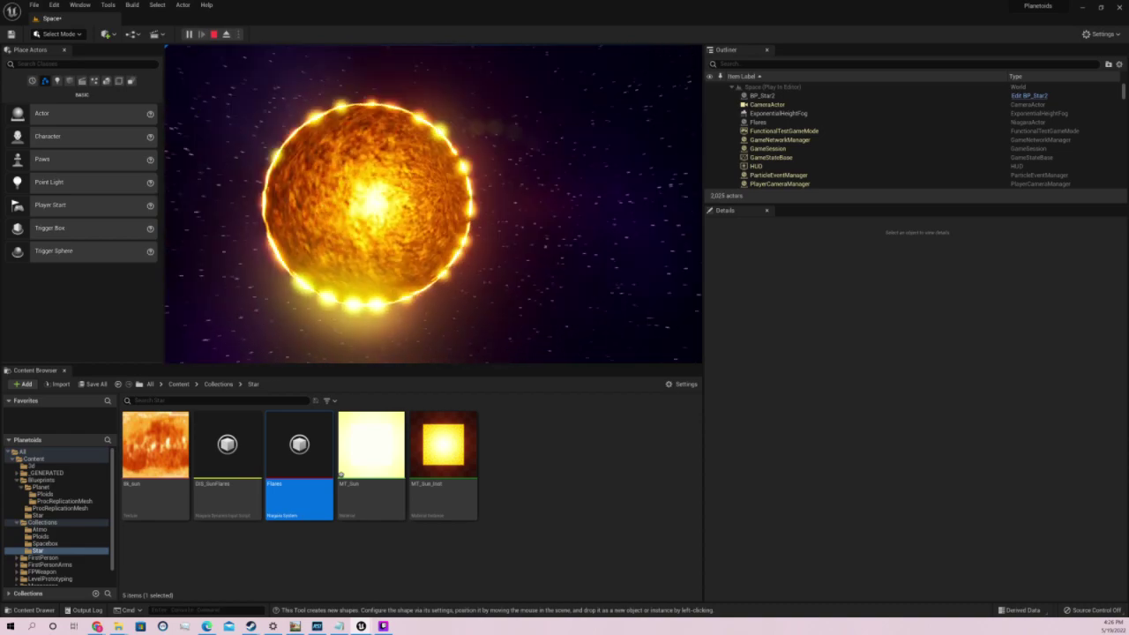
pyautogui.press('w')
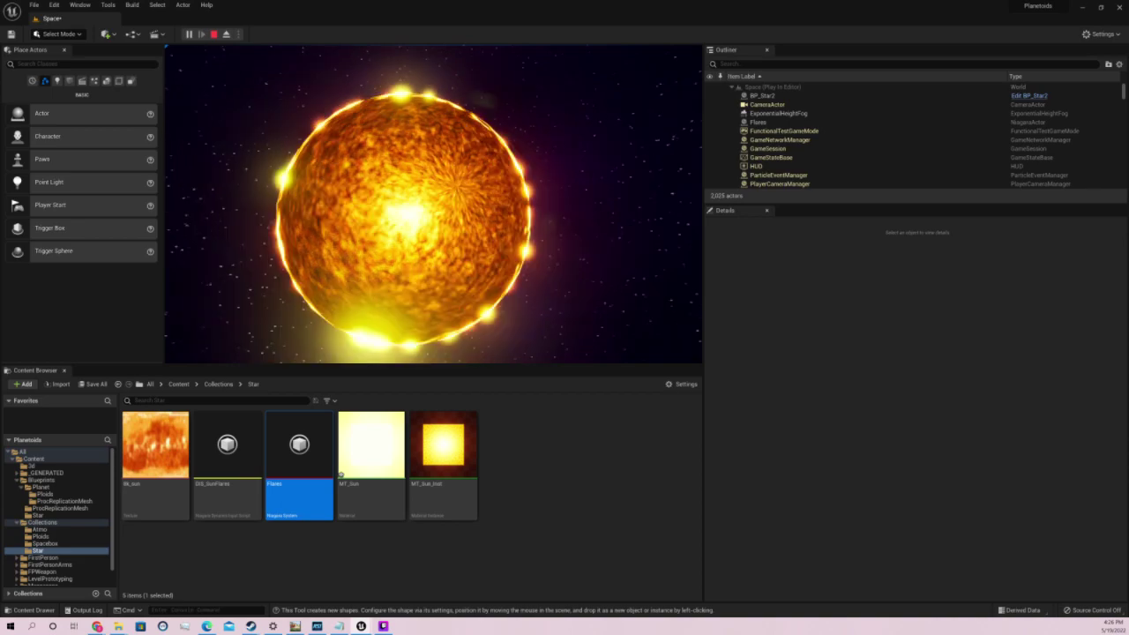
pyautogui.press('a')
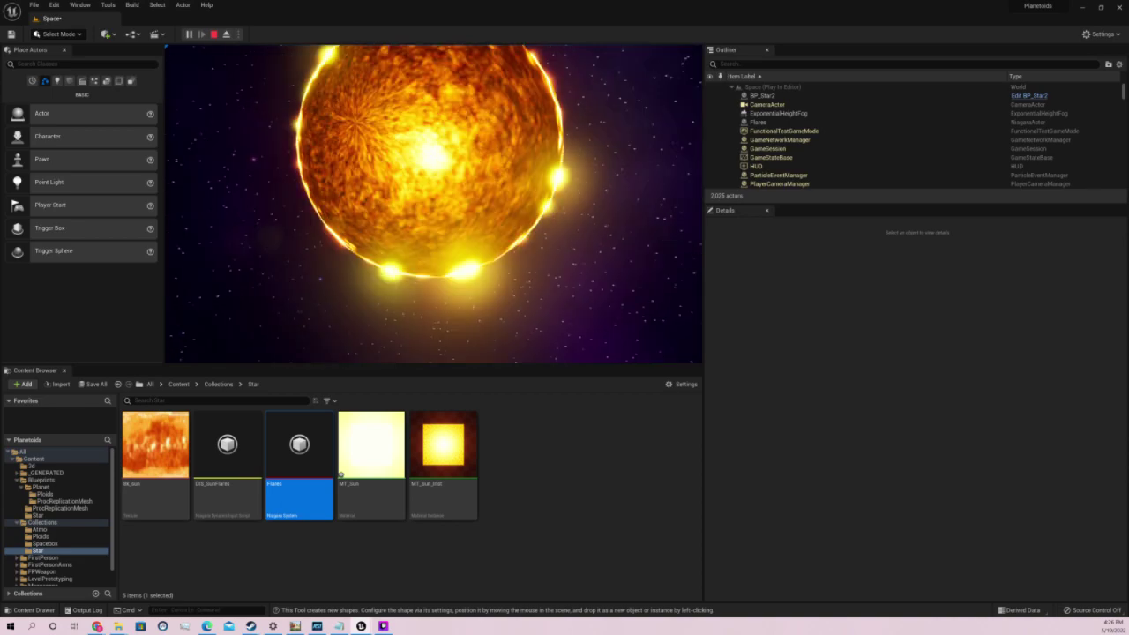
pyautogui.press('s')
pyautogui.press('a')
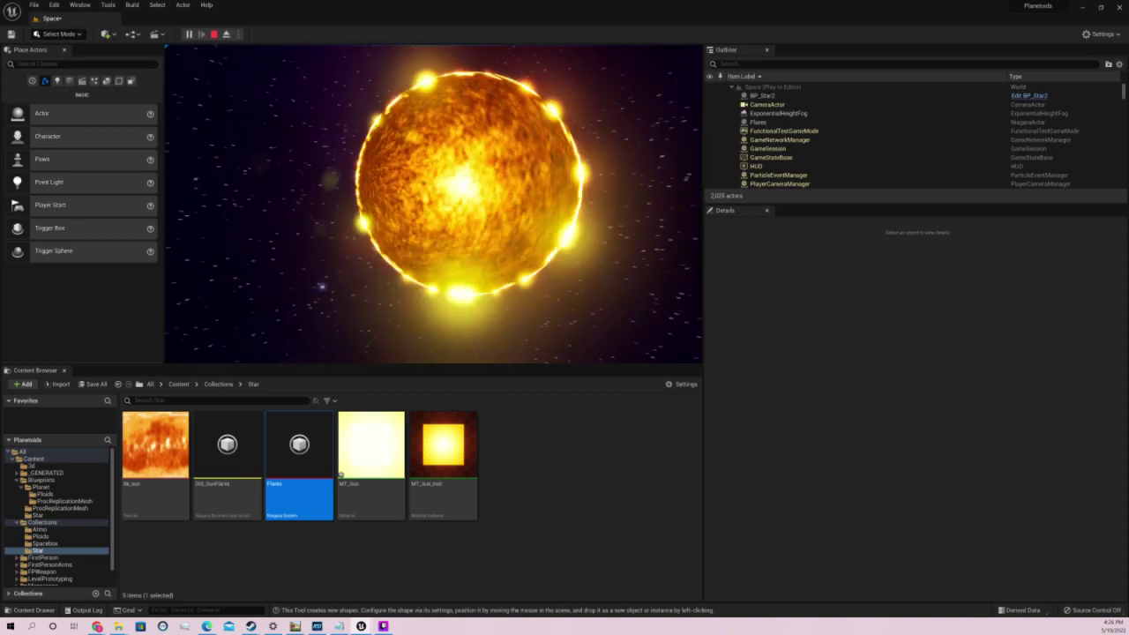
pyautogui.press('d')
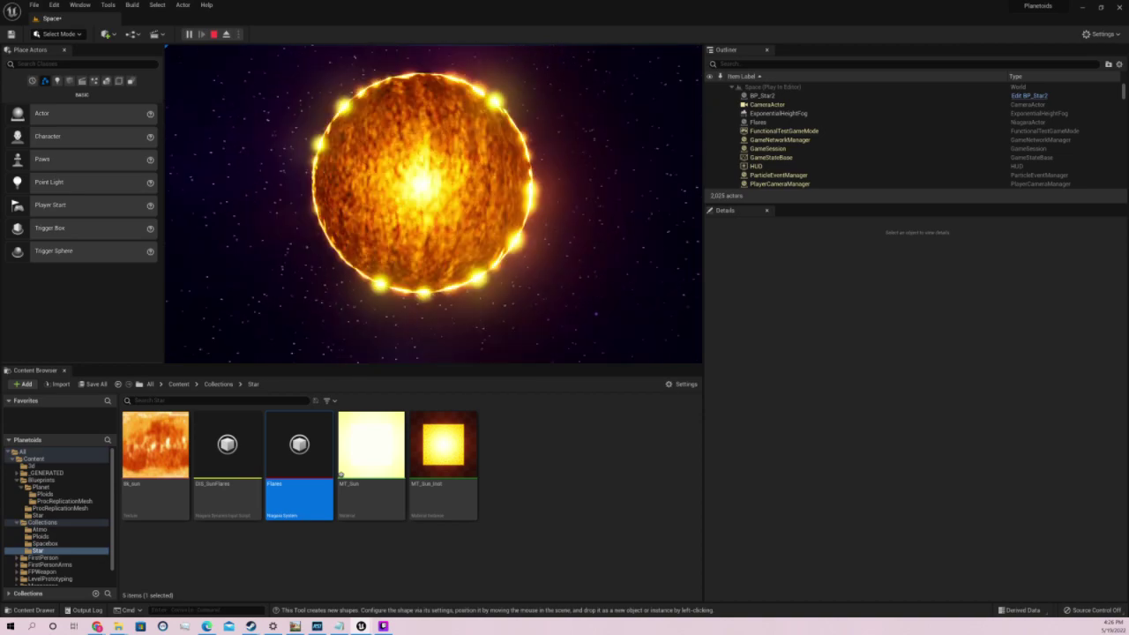
pyautogui.press('d')
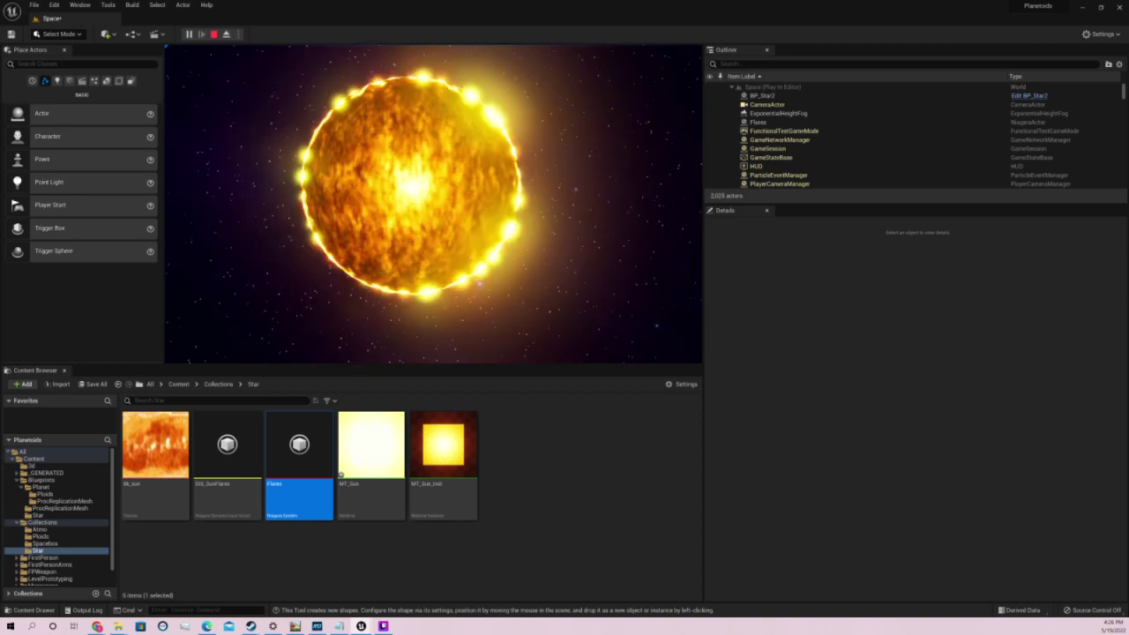
pyautogui.press('d')
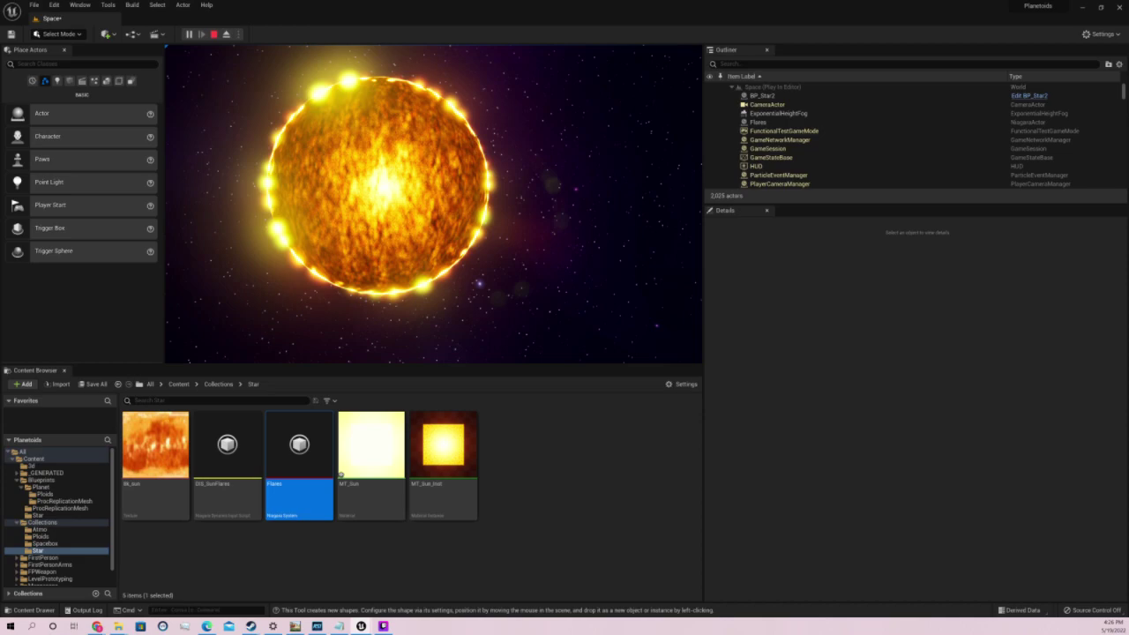
pyautogui.press('e')
pyautogui.press('w')
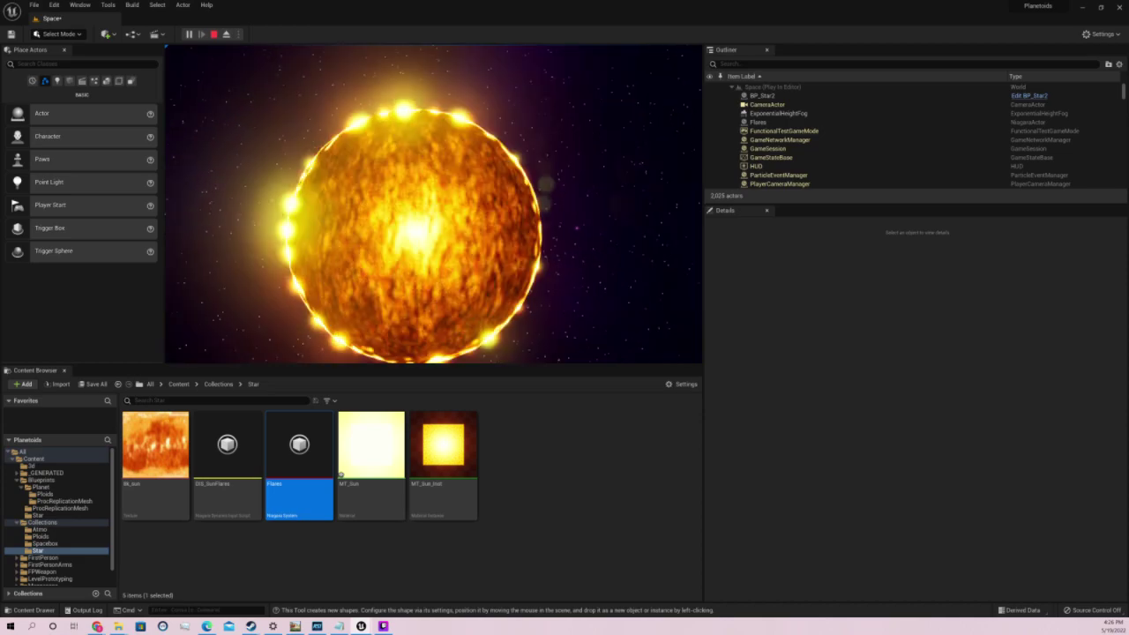
pyautogui.press('w')
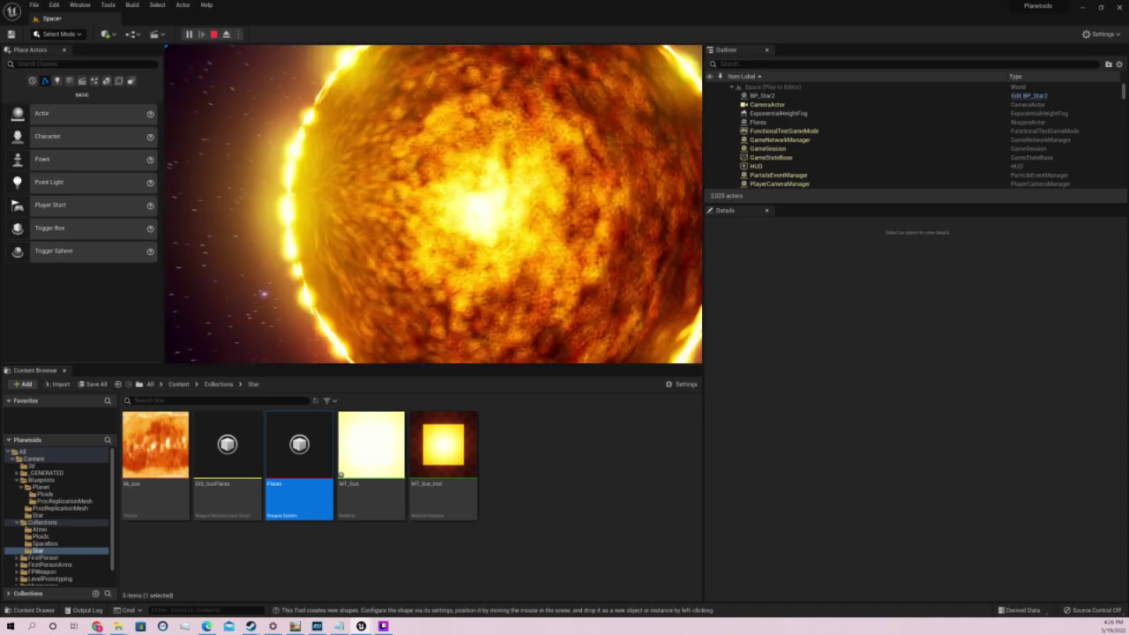
pyautogui.press('d')
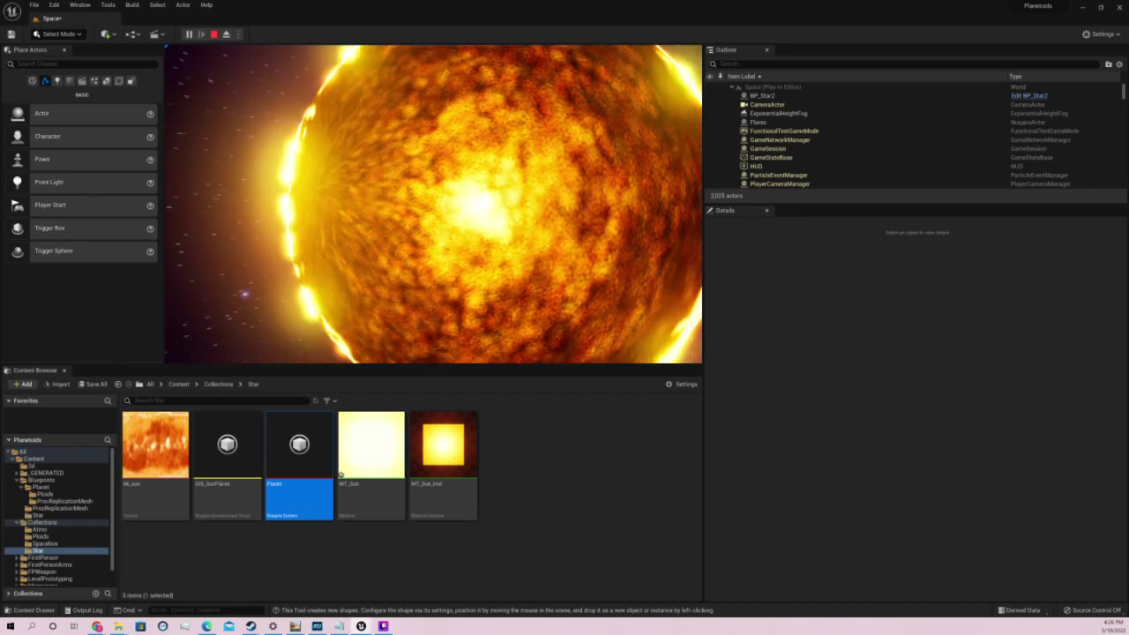
pyautogui.press('Escape')
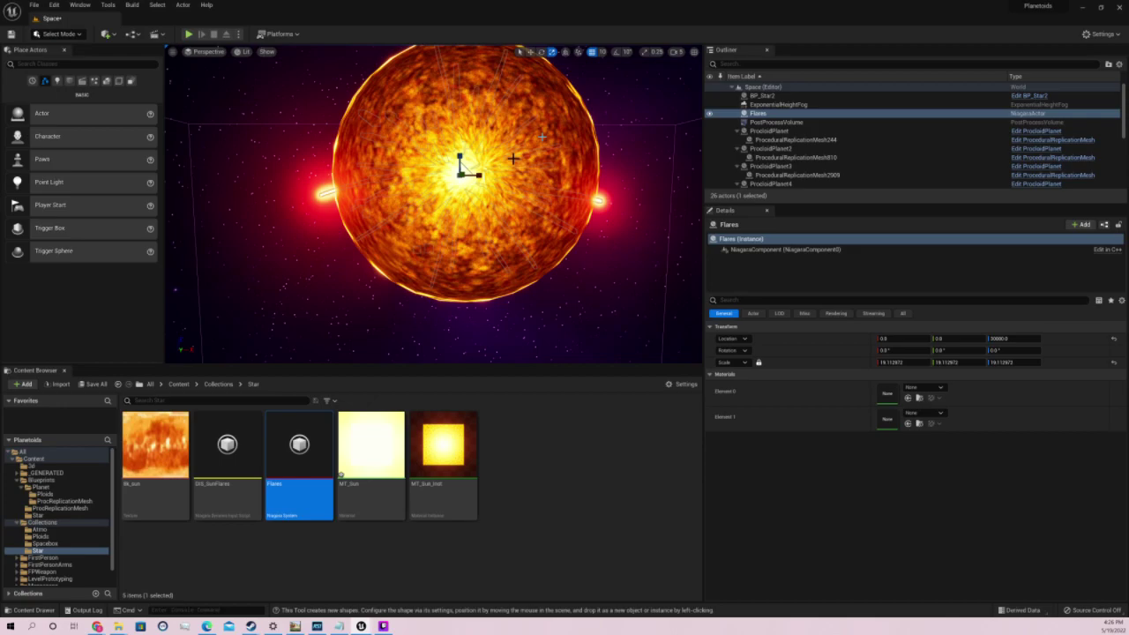
# Frame the Flares actor on the sun and drag its locked scale up to about 20.18
pyautogui.moveTo(512, 159); pyautogui.dragTo(397, 163, button='right')
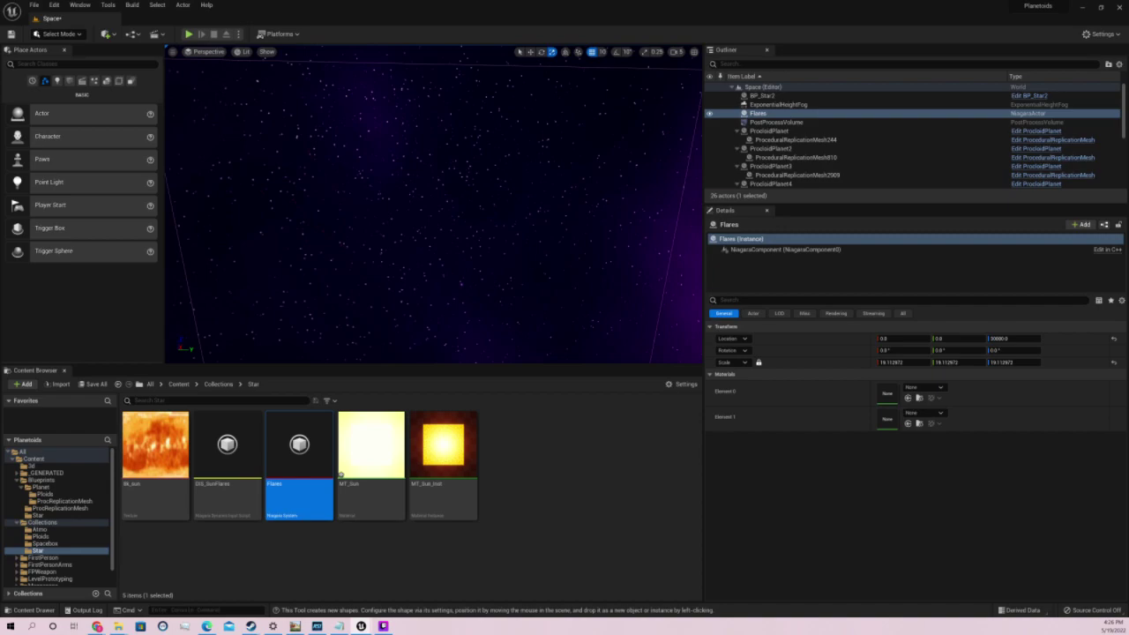
pyautogui.moveTo(357, 64); pyautogui.dragTo(458, 70, button='right')
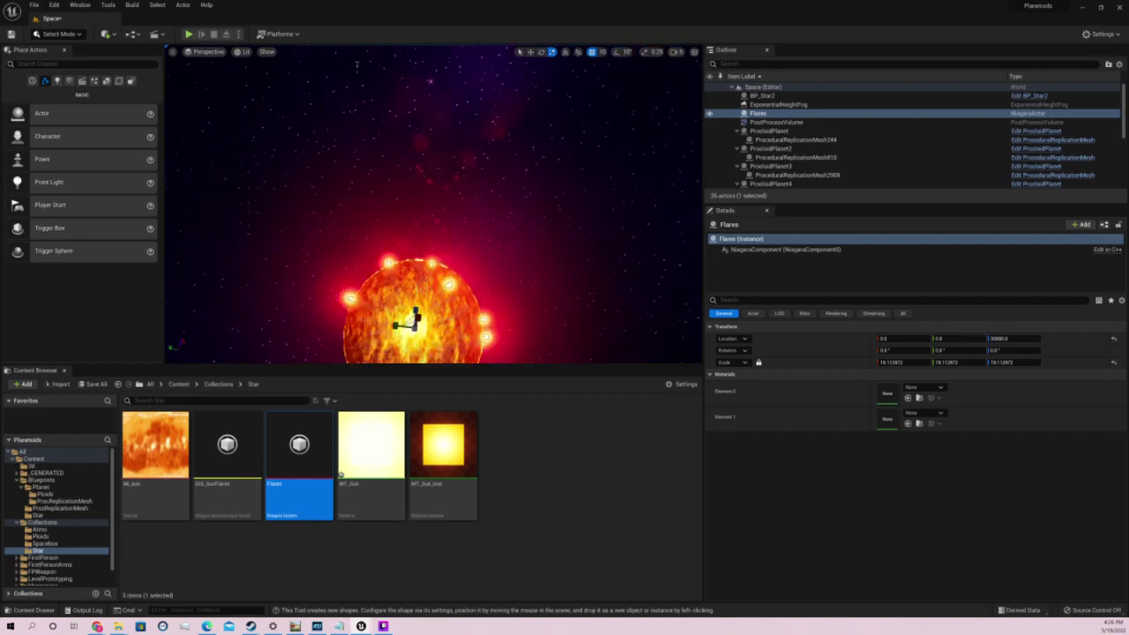
pyautogui.moveTo(356, 64); pyautogui.dragTo(424, 79, button='right')
pyautogui.press('f')
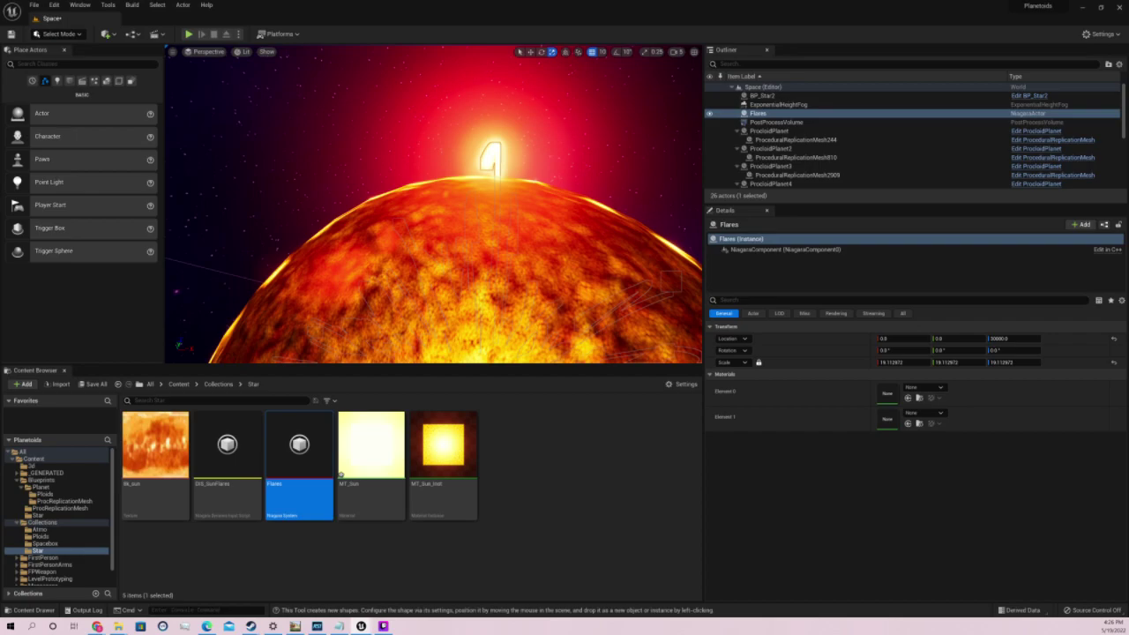
pyautogui.press('f')
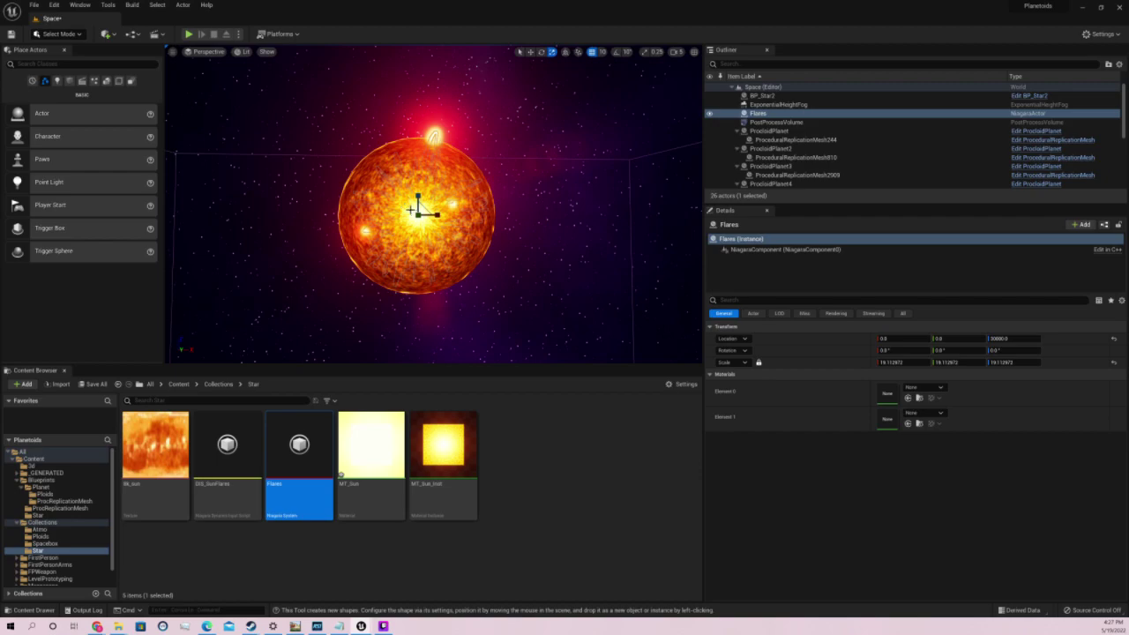
pyautogui.moveTo(893, 363); pyautogui.dragTo(909, 365)
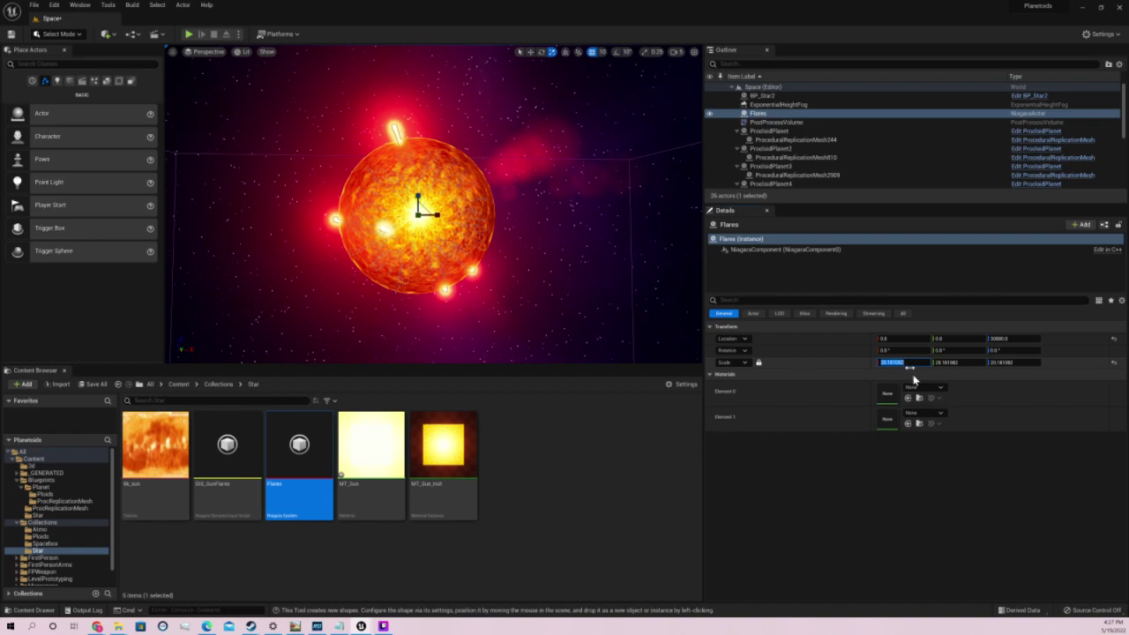
# Enter 20 in the locked Scale field so Flares reads 20.0 on all axes
pyautogui.write('20')
pyautogui.press('Return')
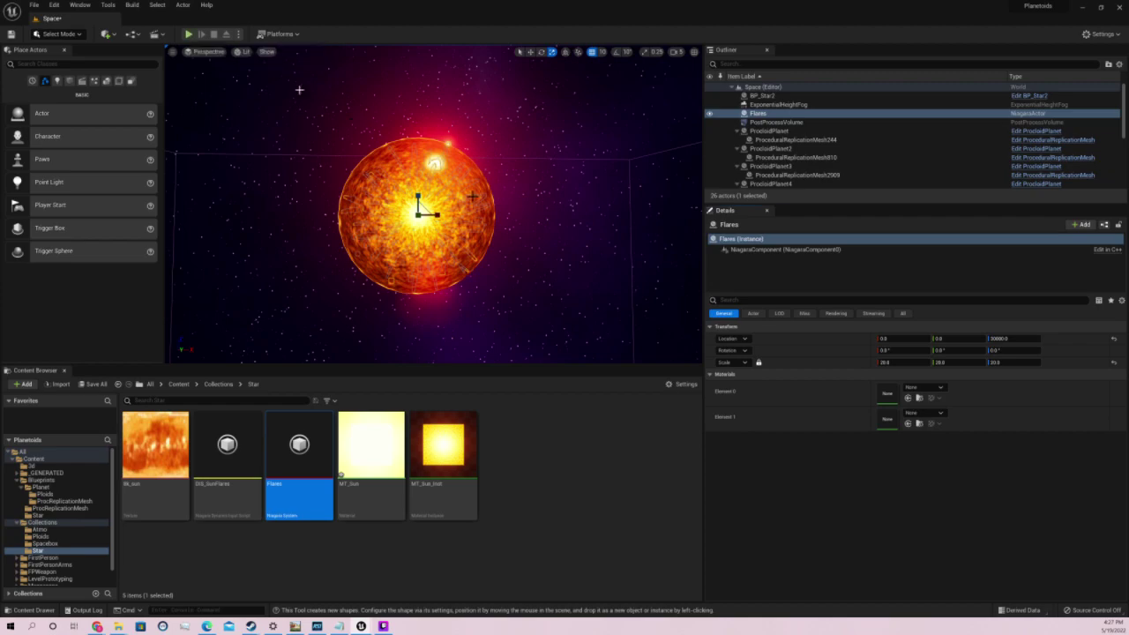
pyautogui.scroll(-3, 297, 88)
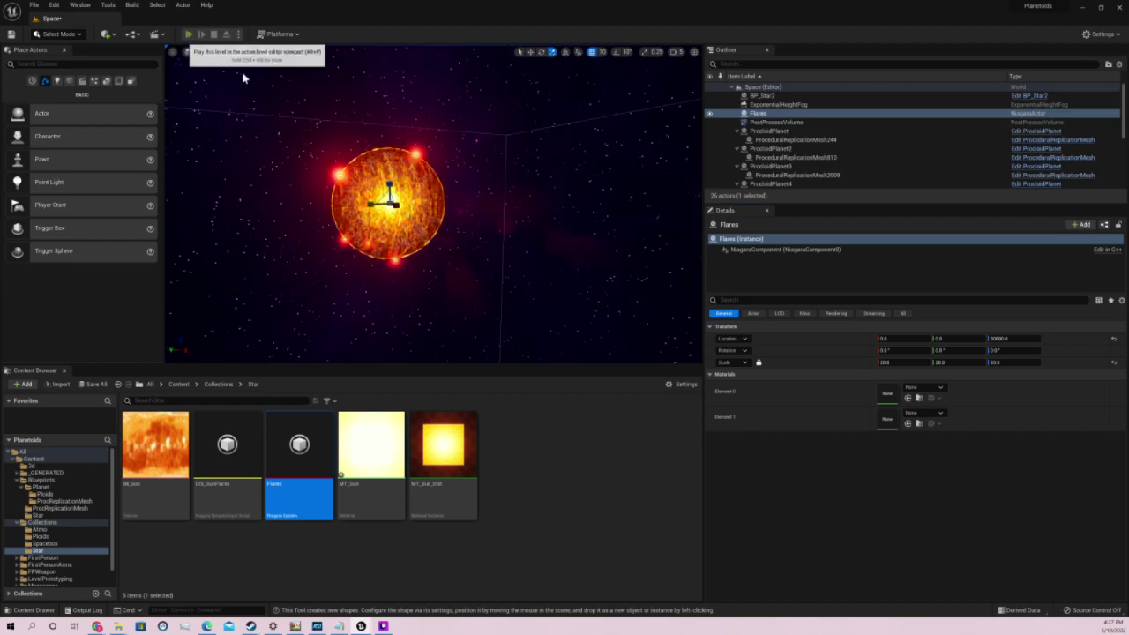
pyautogui.hotkey('alt', 'p')
pyautogui.click(548, 178)
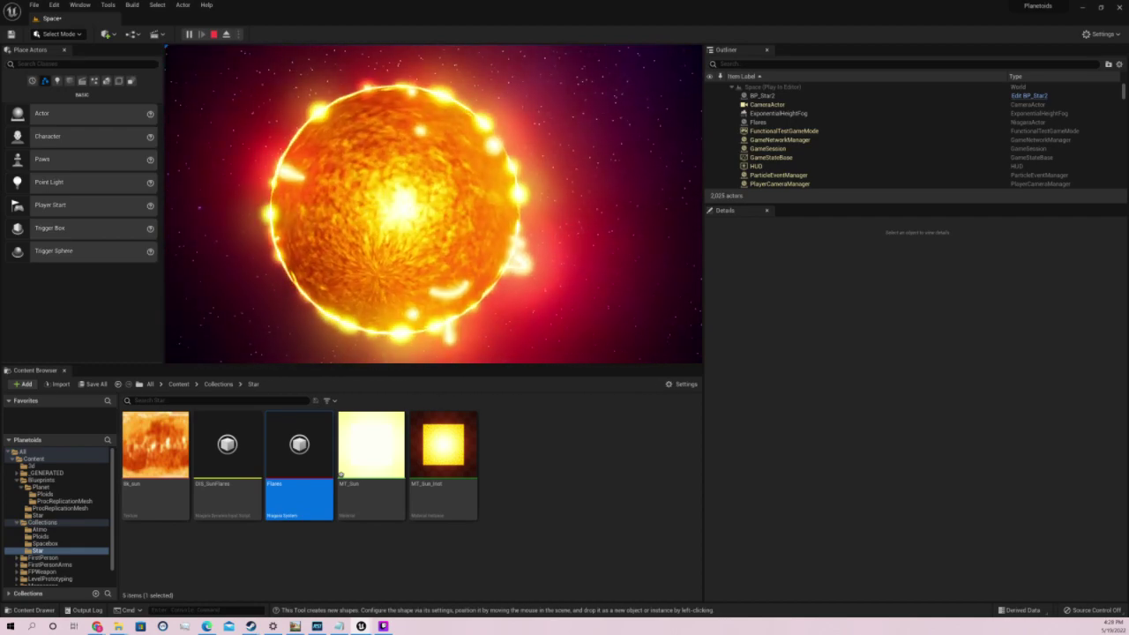
pyautogui.press('Escape')
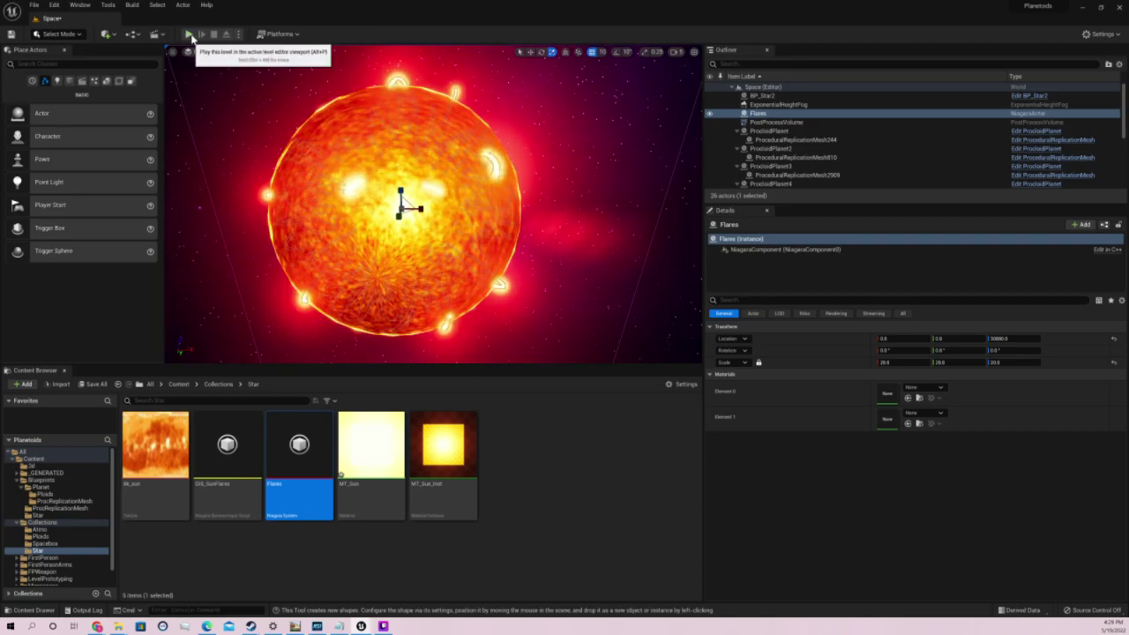
# Open the Flares system, adjust the Trails Uniform Sprite Size, and save
pyautogui.click(756, 113)
pyautogui.doubleClick(310, 432)
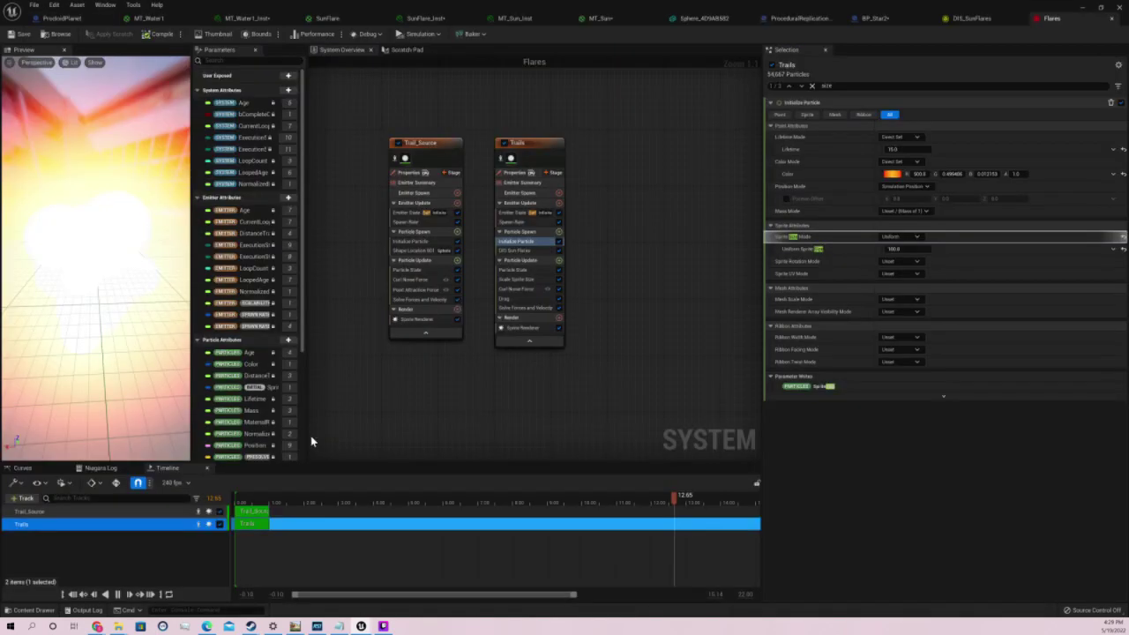
pyautogui.click(904, 248)
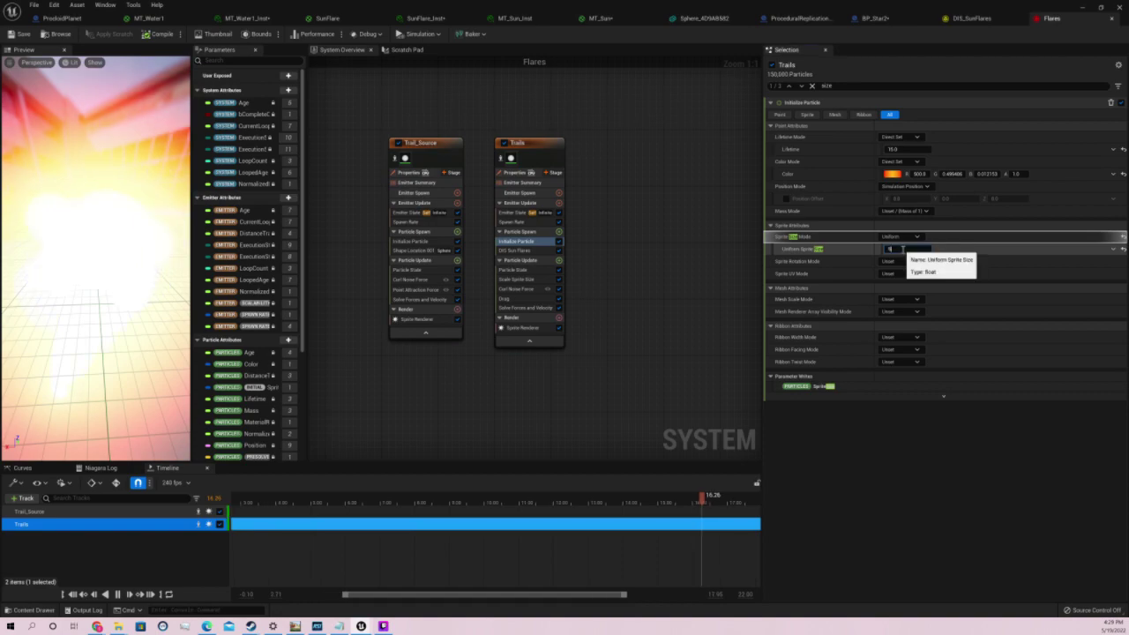
pyautogui.click(23, 35)
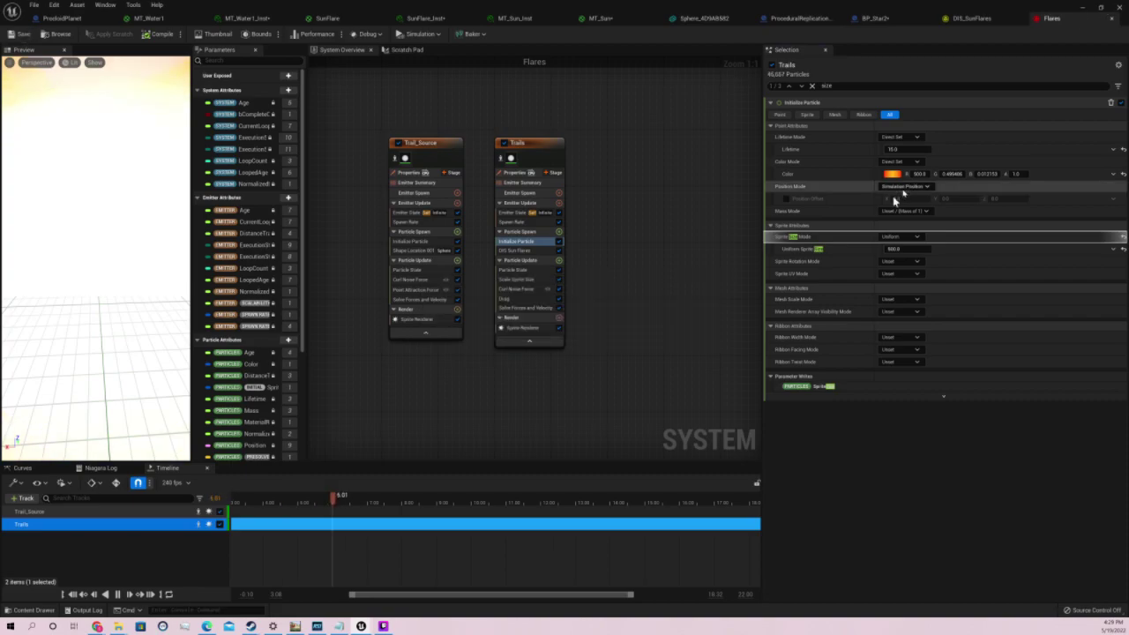
# Lower the Trails colour red value from 500 to 250, save, and return to the level
pyautogui.click(920, 174)
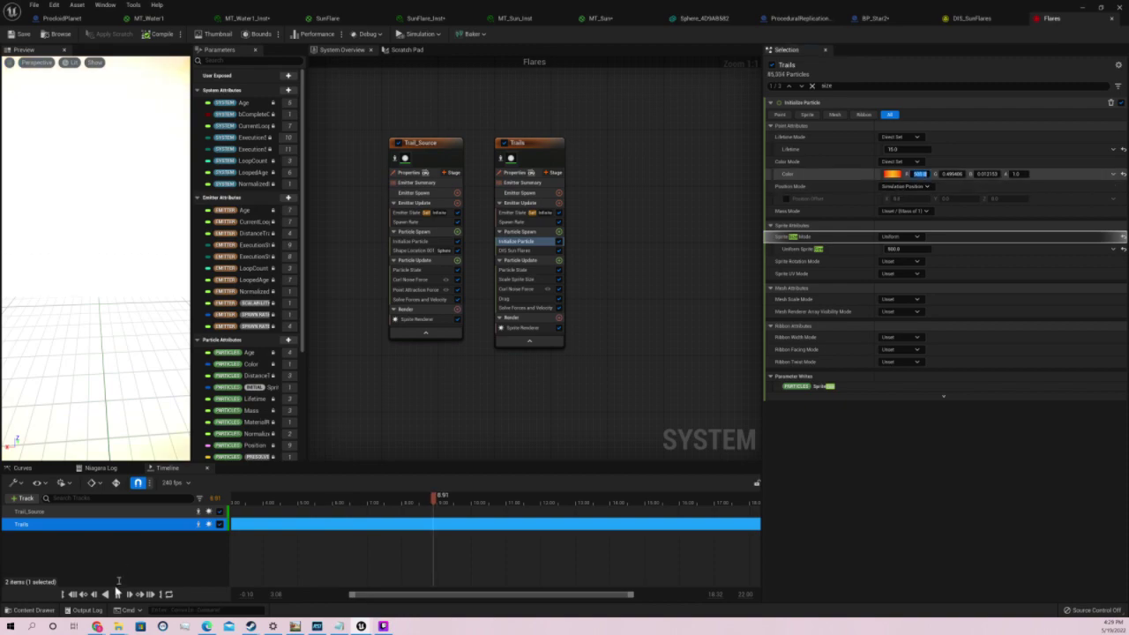
pyautogui.click(117, 593)
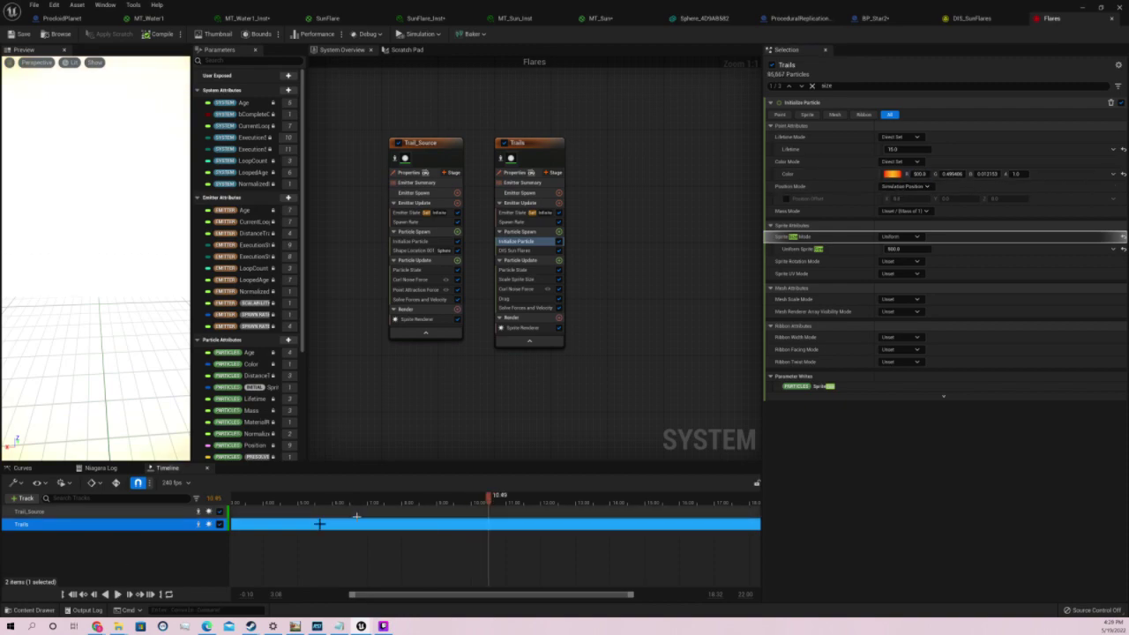
pyautogui.click(920, 174)
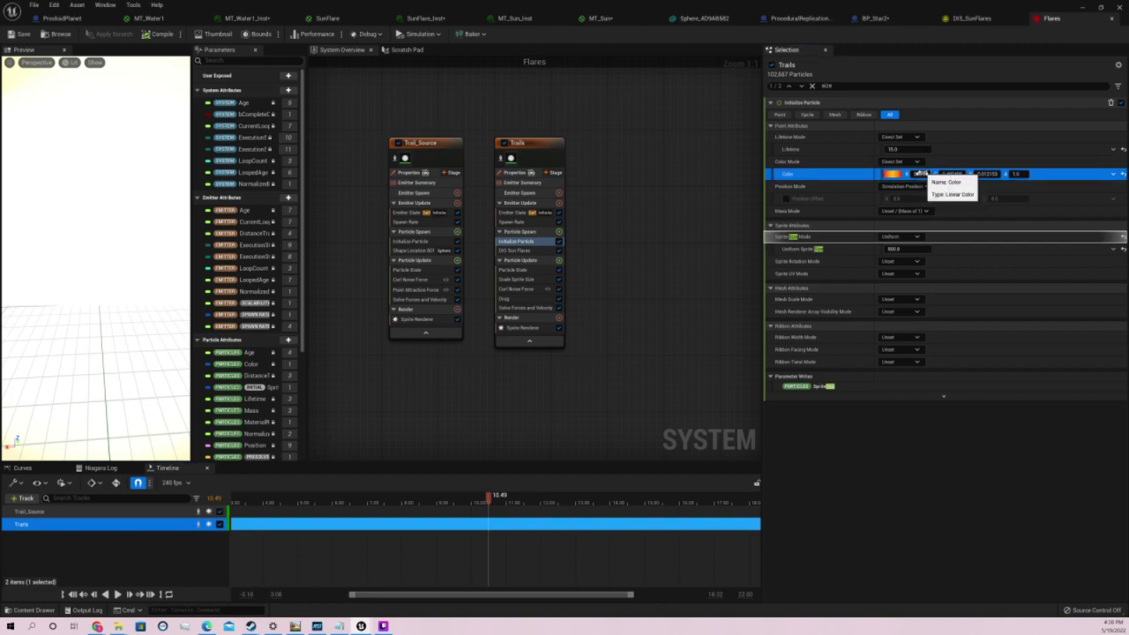
pyautogui.click(919, 174)
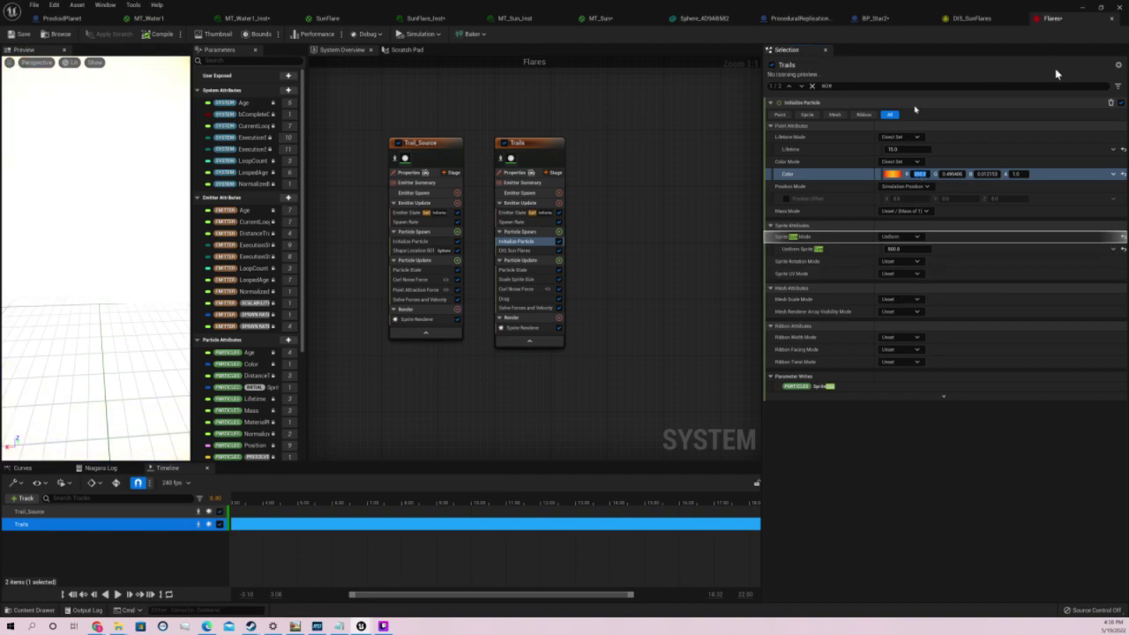
pyautogui.click(11, 35)
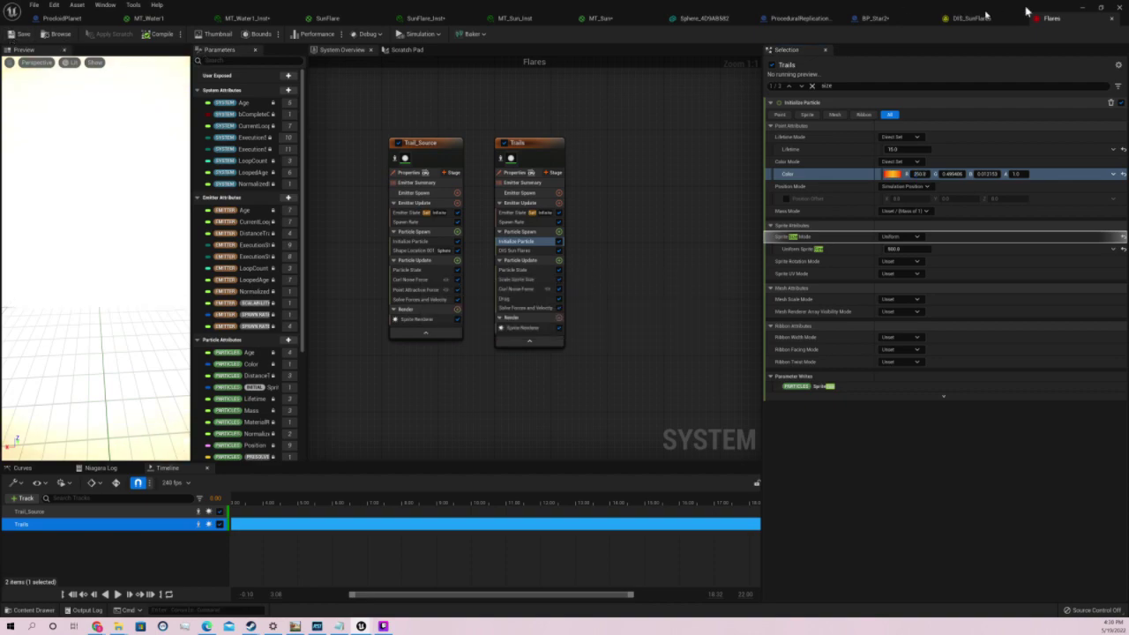
pyautogui.click(1088, 8)
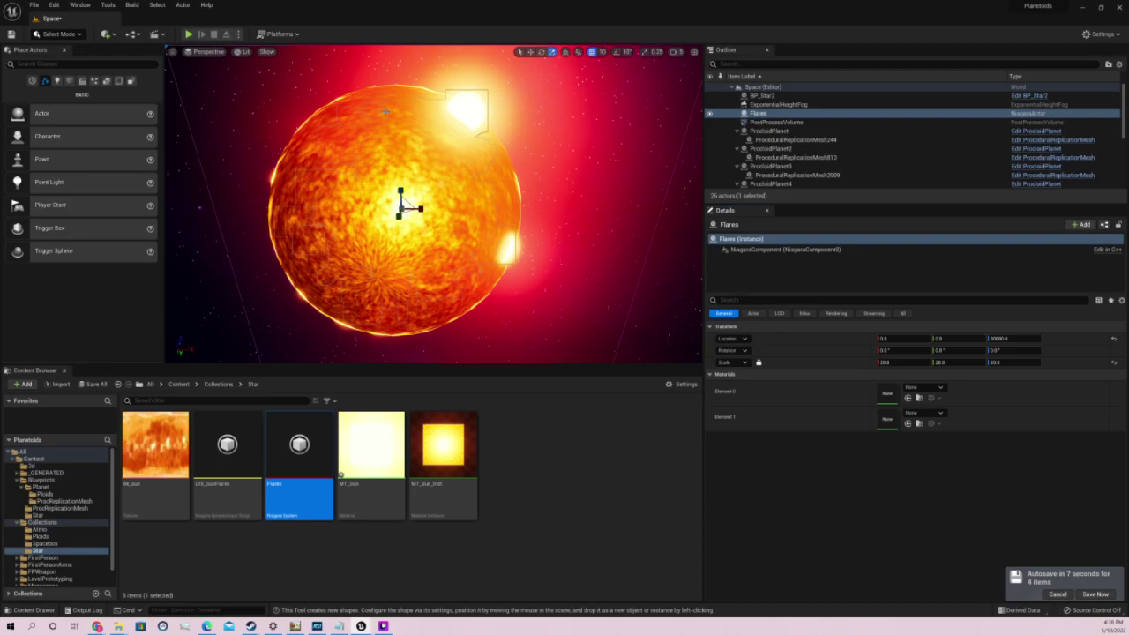
# Inspect the sun's rim flares from close and centred views, then reopen the Flares system
pyautogui.moveTo(385, 111)
pyautogui.mouseDown(button='right')
pyautogui.moveTo(384, 97)
pyautogui.moveTo(385, 115)
pyautogui.mouseUp(button='right')
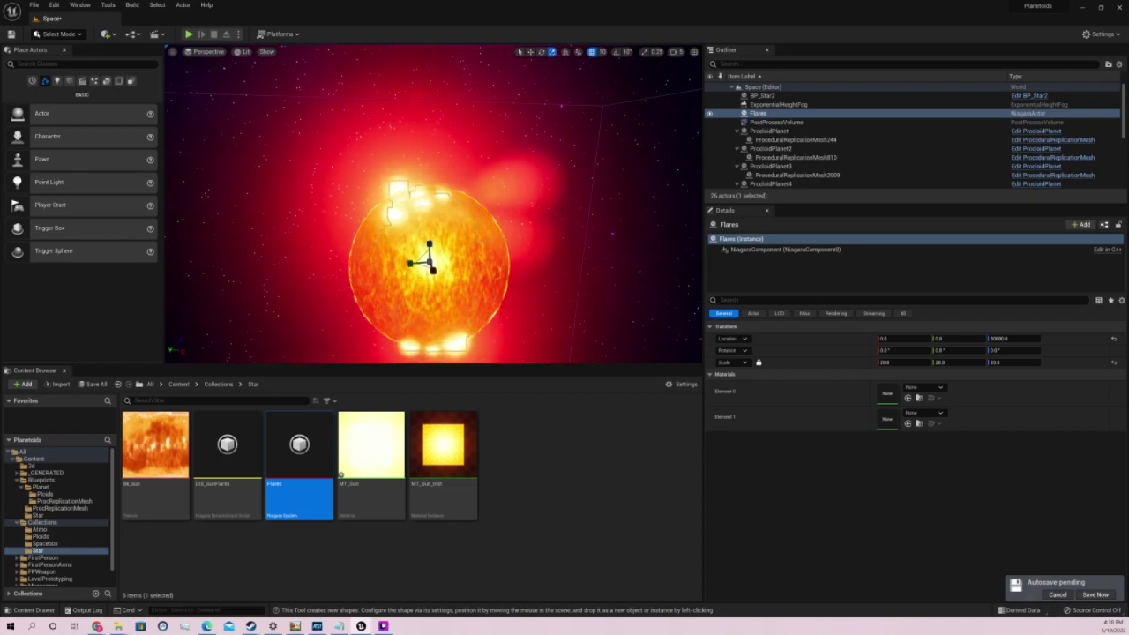
pyautogui.moveTo(385, 114); pyautogui.dragTo(389, 123, button='right')
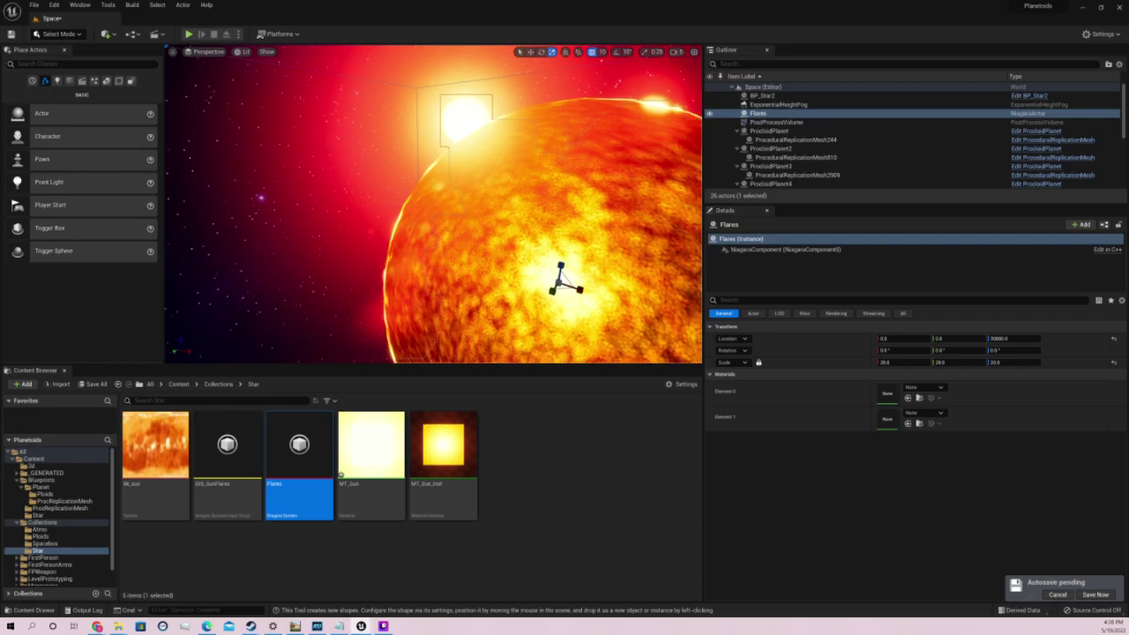
pyautogui.moveTo(544, 122); pyautogui.dragTo(543, 122, button='right')
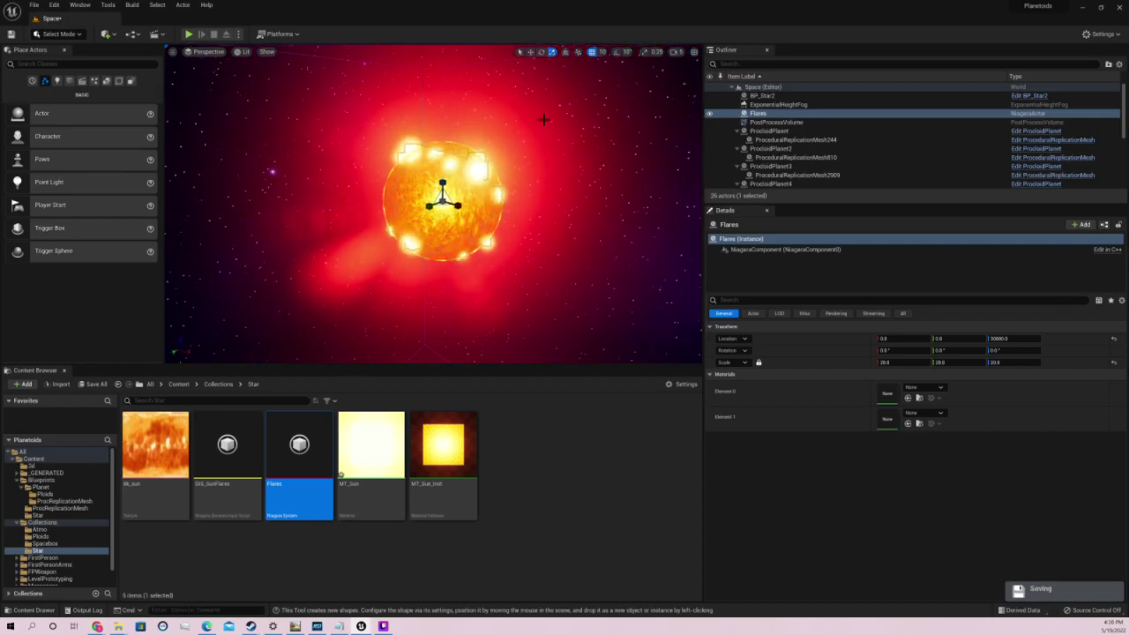
pyautogui.doubleClick(285, 458)
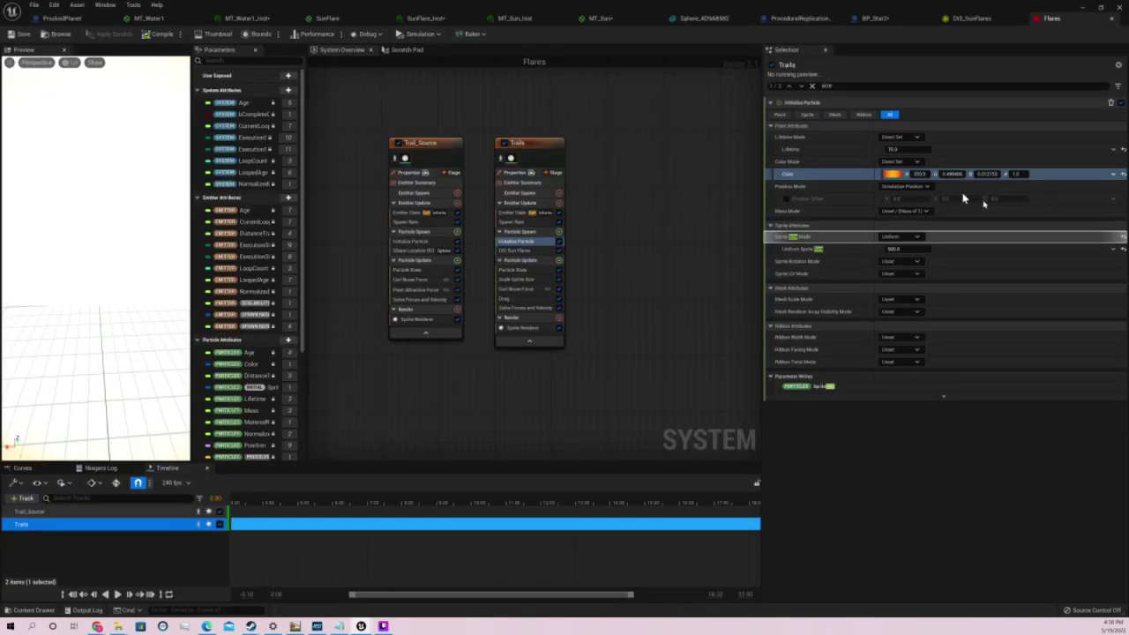
# Give Trails a colour red value of 50.0 and Uniform Sprite Size 200.0, then save Flares
pyautogui.click(920, 173)
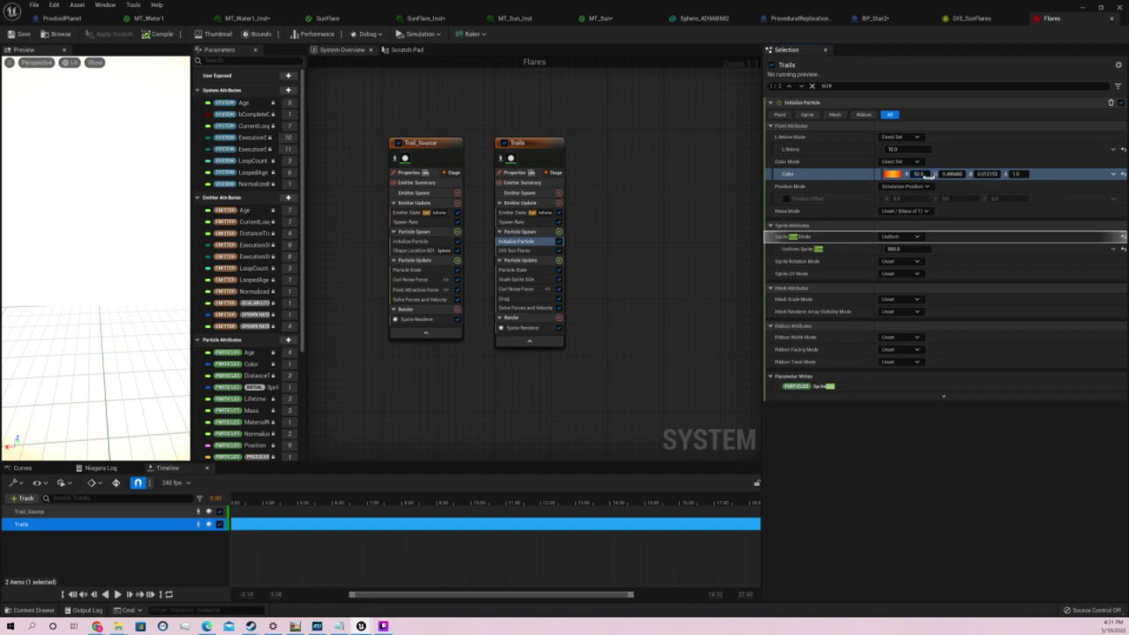
pyautogui.click(907, 249)
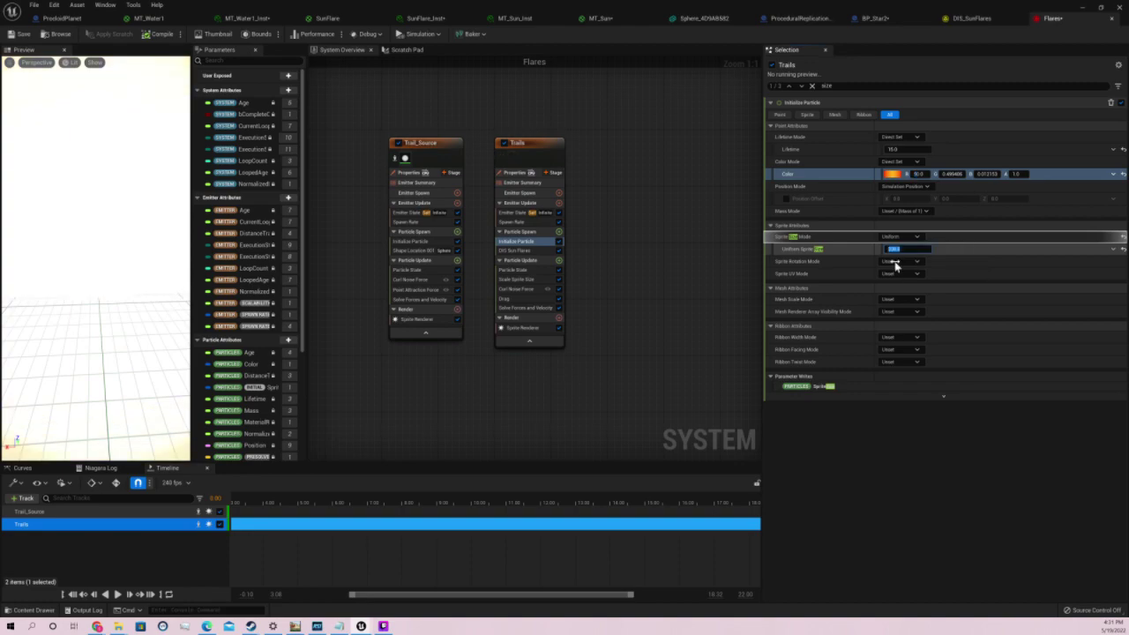
pyautogui.write('200')
pyautogui.click(22, 35)
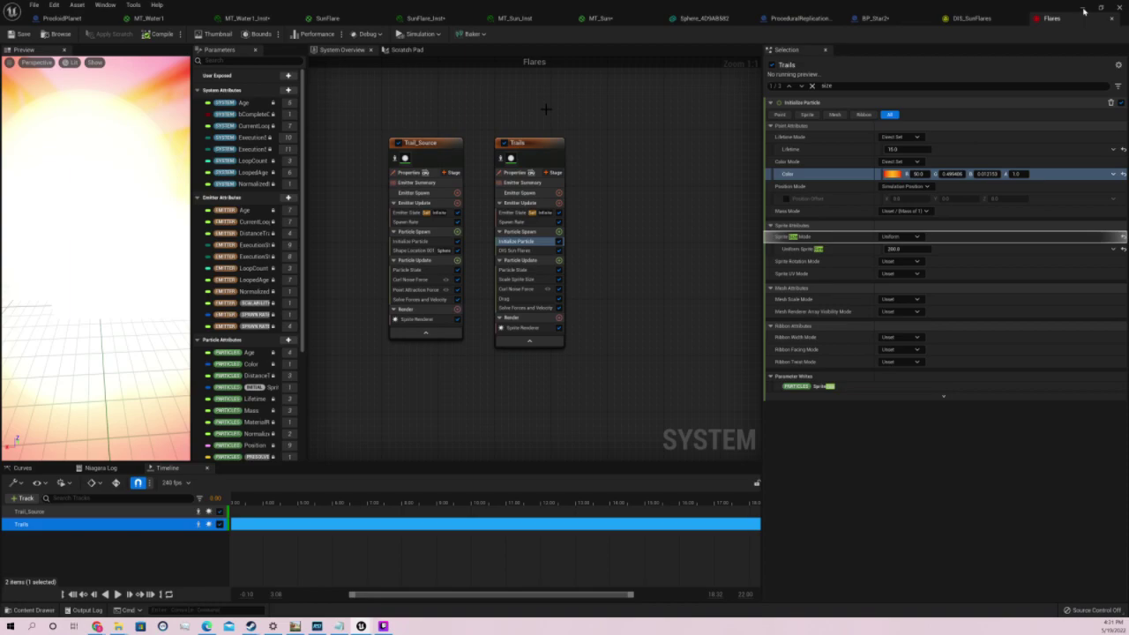
# Back in the level, frame the Flares actor around the whole sun and start Play
pyautogui.click(1084, 11)
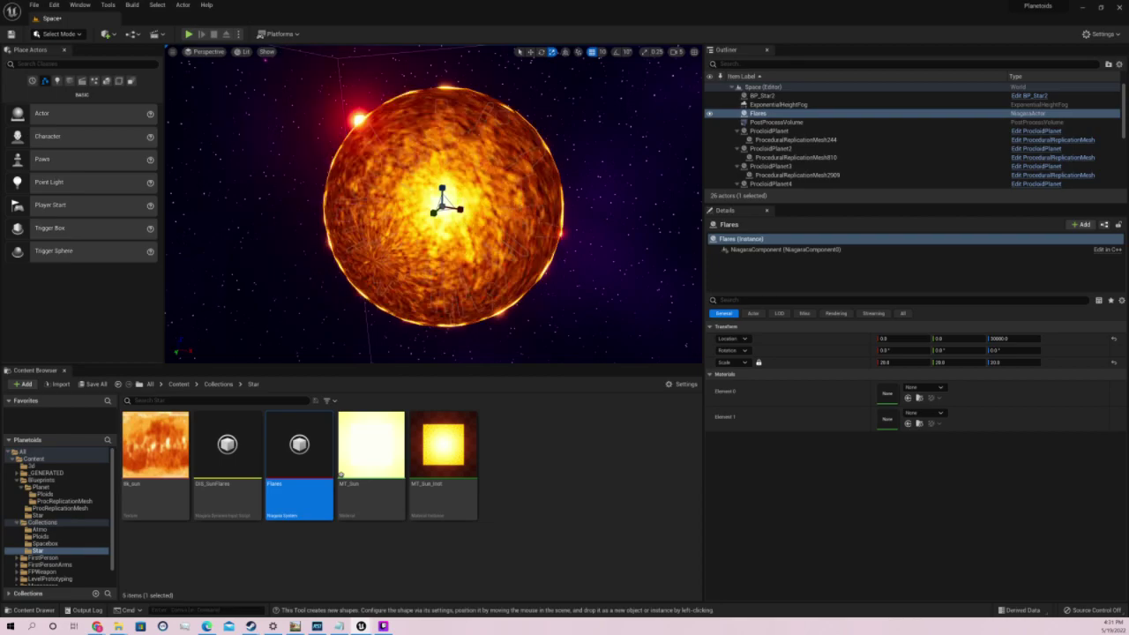
pyautogui.moveTo(441, 212)
pyautogui.mouseDown(button='right')
pyautogui.moveTo(388, 177)
pyautogui.moveTo(371, 247)
pyautogui.mouseUp(button='right')
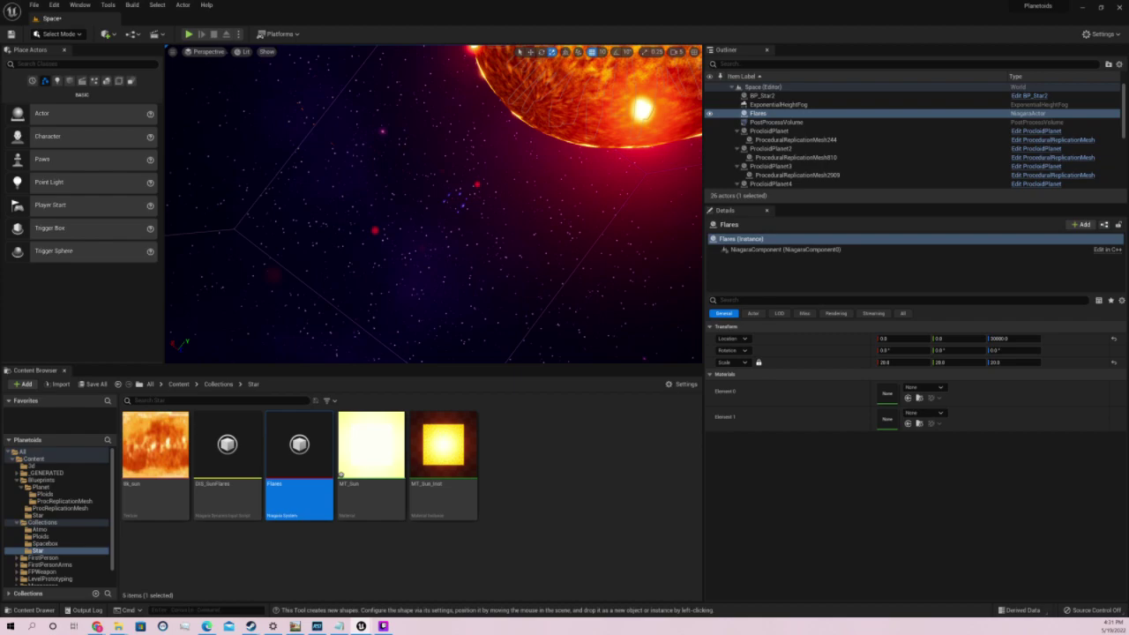
pyautogui.moveTo(432, 203); pyautogui.dragTo(436, 247, button='right')
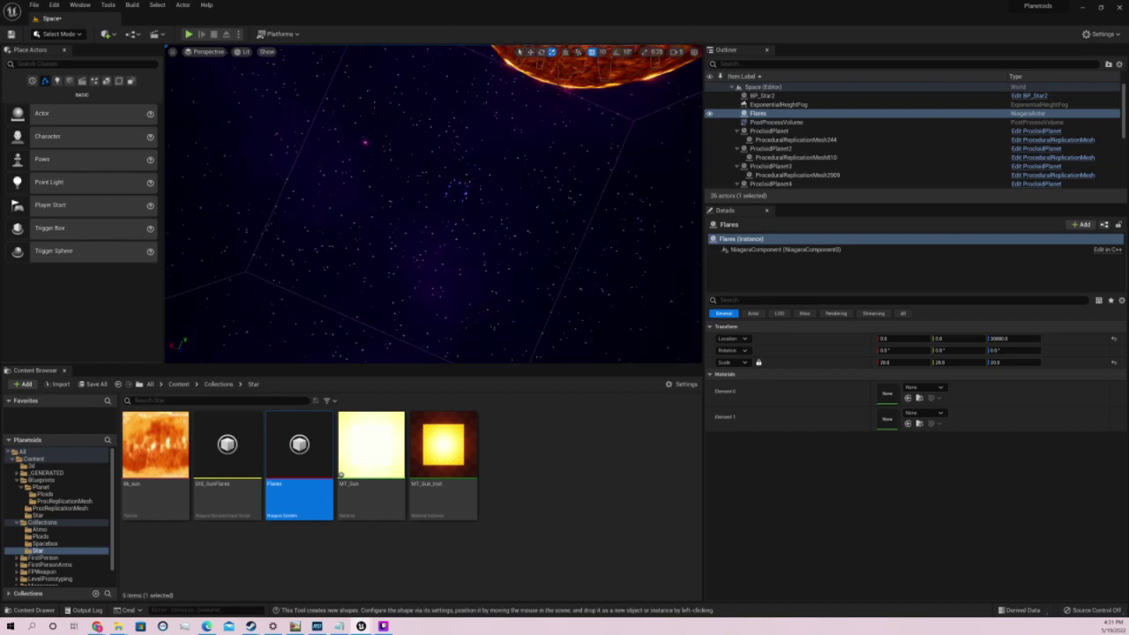
pyautogui.press('f')
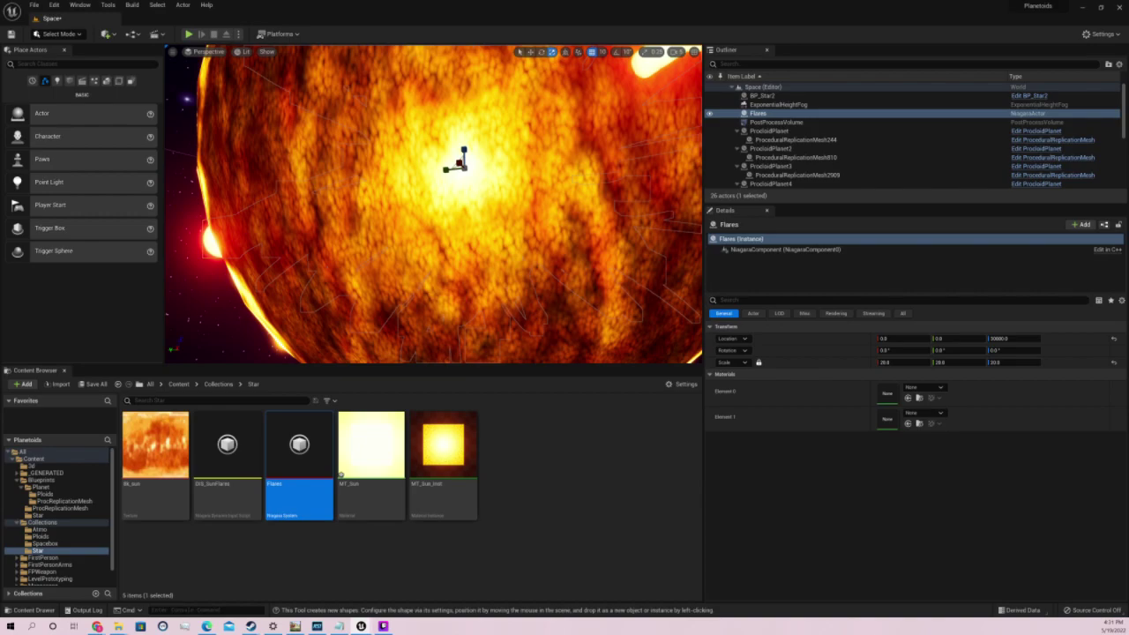
pyautogui.press('f')
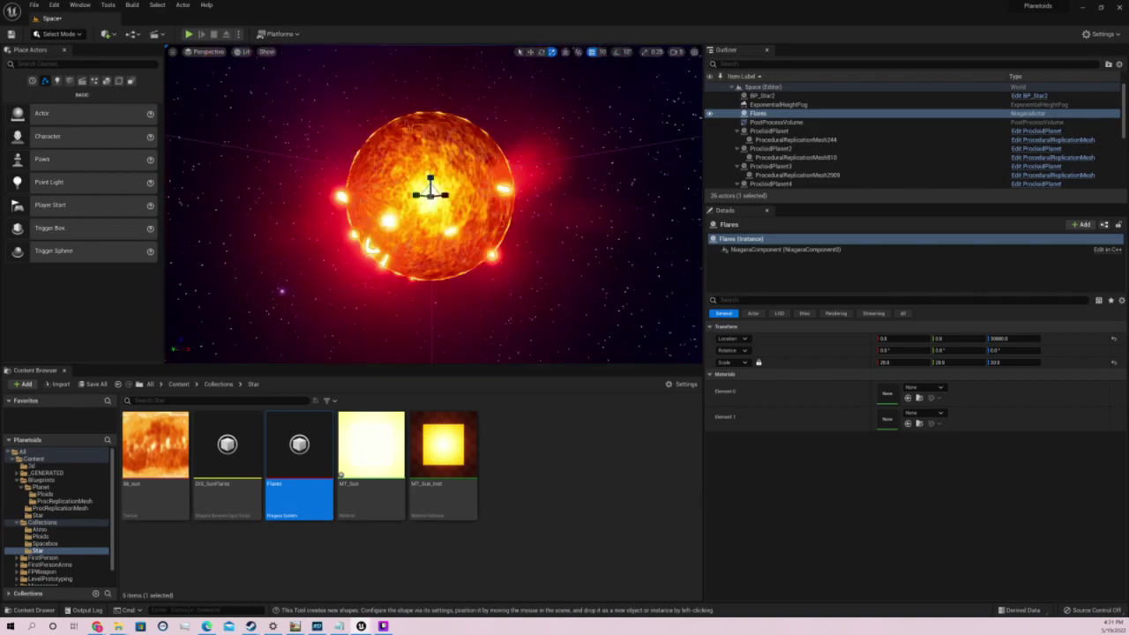
pyautogui.click(188, 33)
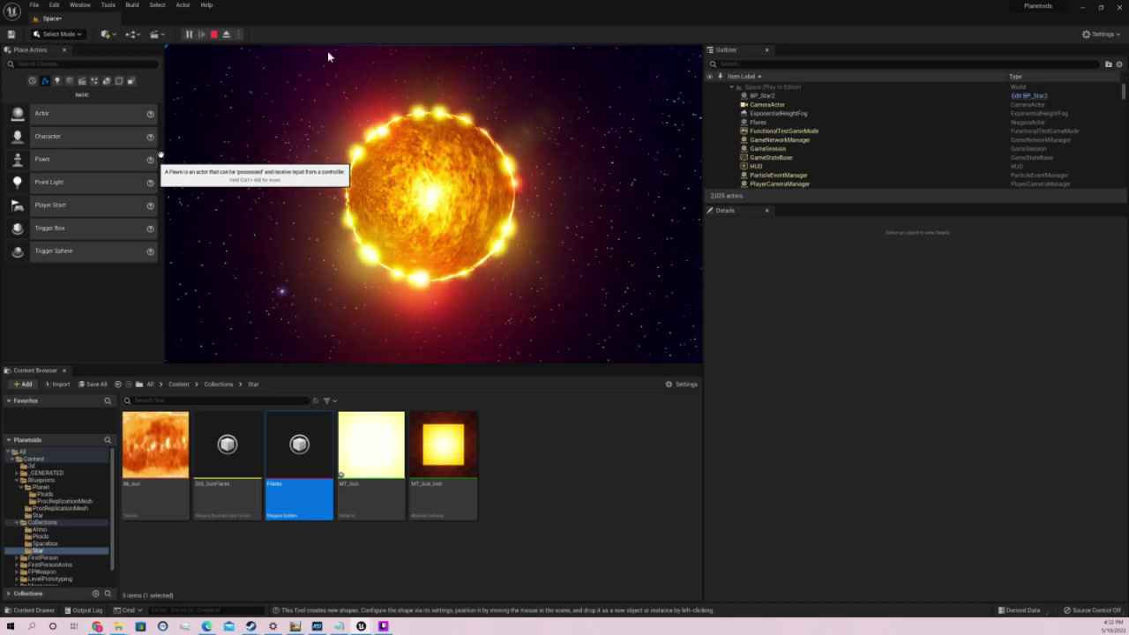
# Take the play camera to look around the flaring sun, then stop Play-in-Editor
pyautogui.click(540, 198)
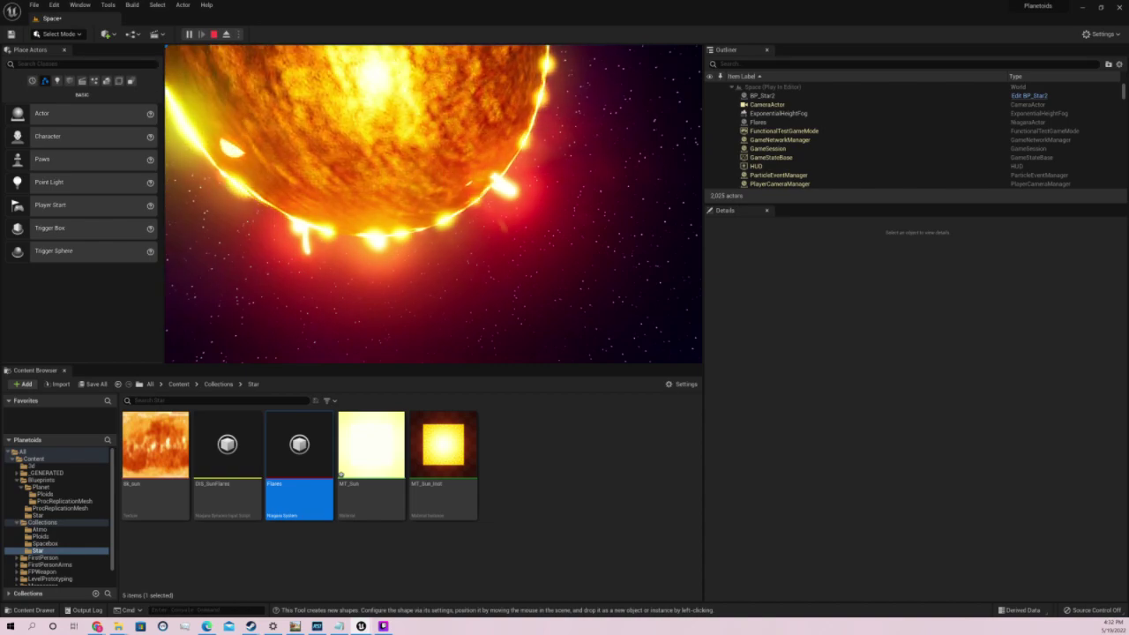
pyautogui.press('Escape')
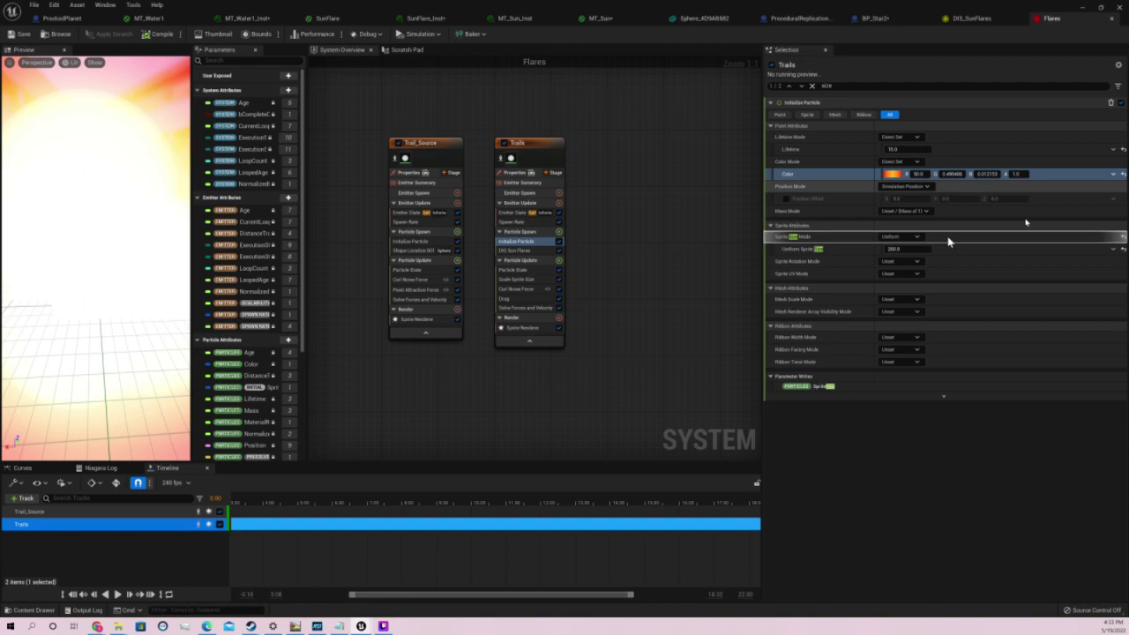
# Move the Trails Scale Sprite Size curve key to time 0.3 and save the Flares system
pyautogui.click(521, 280)
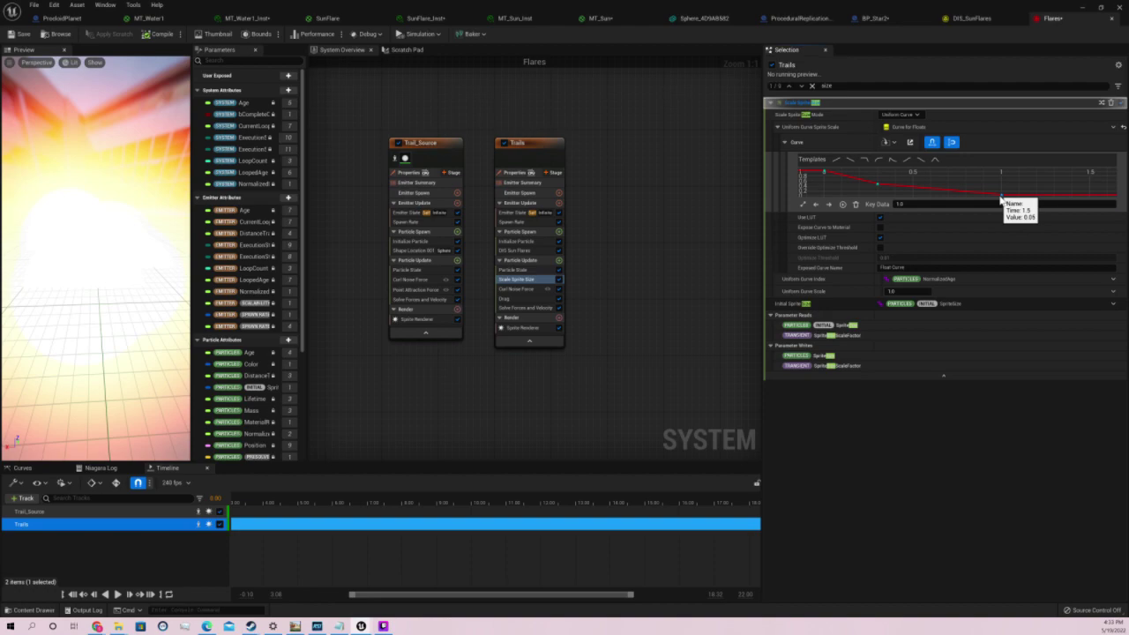
pyautogui.moveTo(1001, 198); pyautogui.dragTo(941, 187)
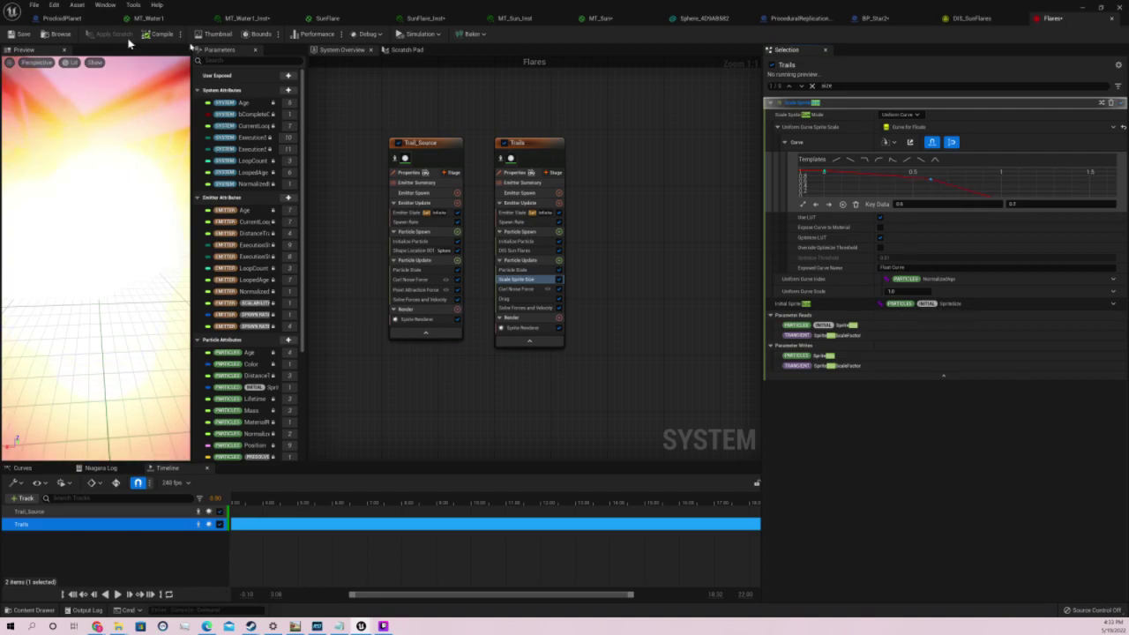
pyautogui.click(23, 35)
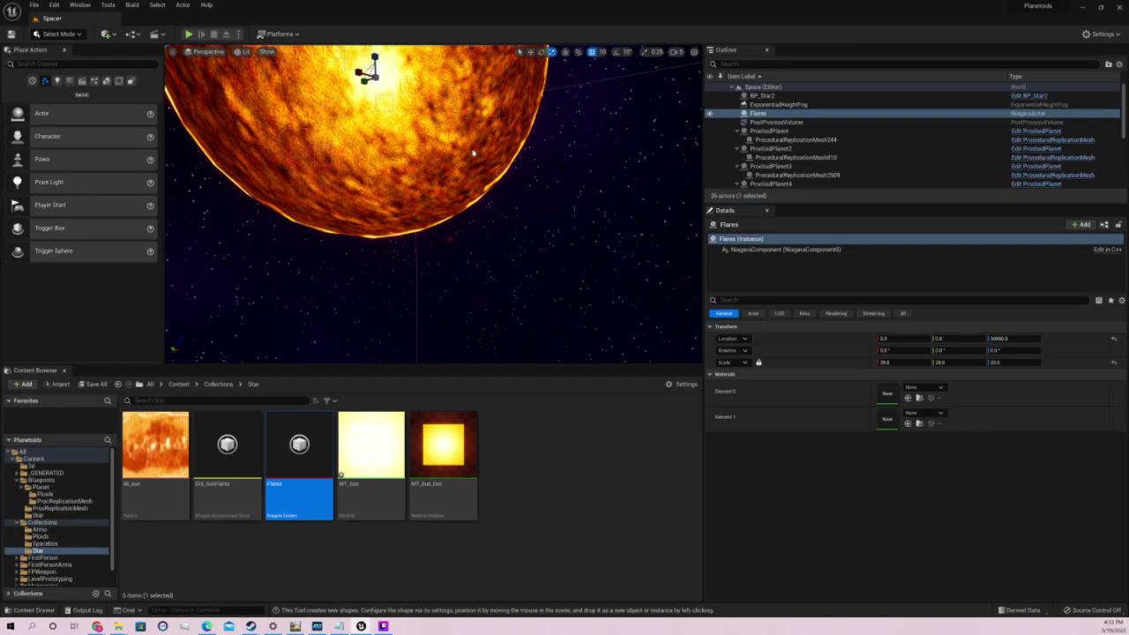
# Frame the Flares actor in the viewport
pyautogui.press('f')
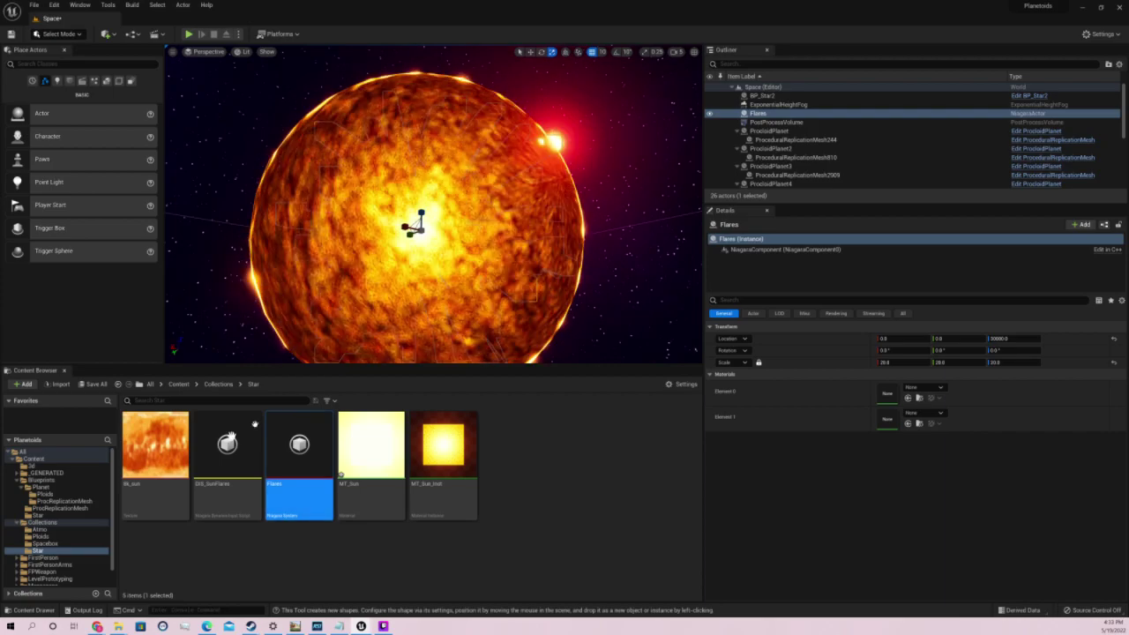
# Open DIS_SunFlares, view the SunFlare material, then return to the Flares system editor
pyautogui.doubleClick(239, 445)
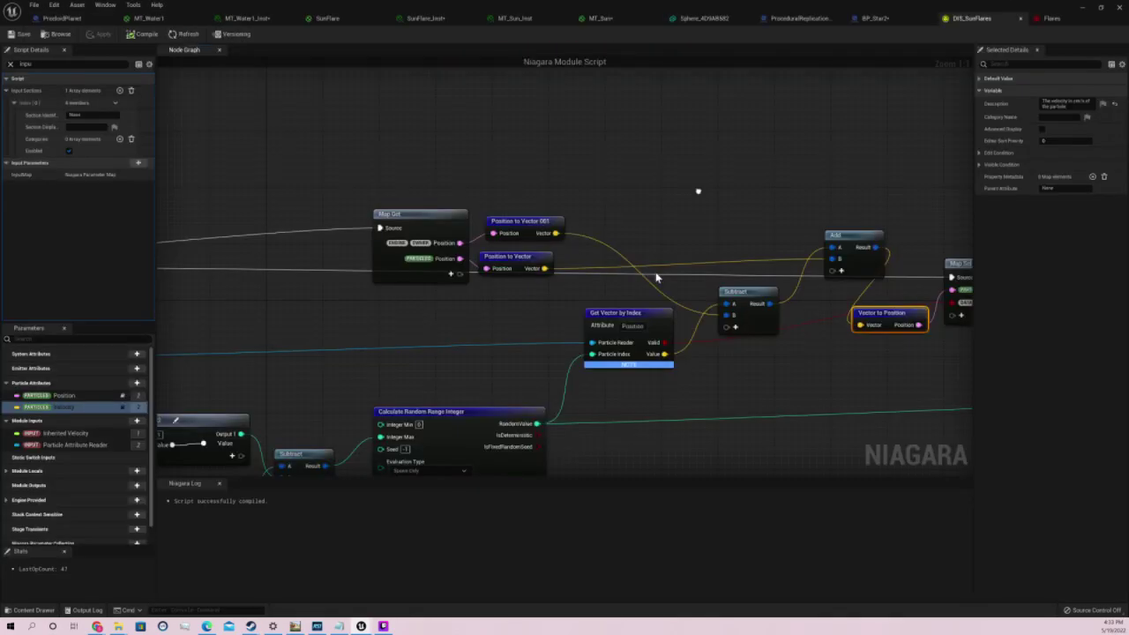
pyautogui.click(327, 17)
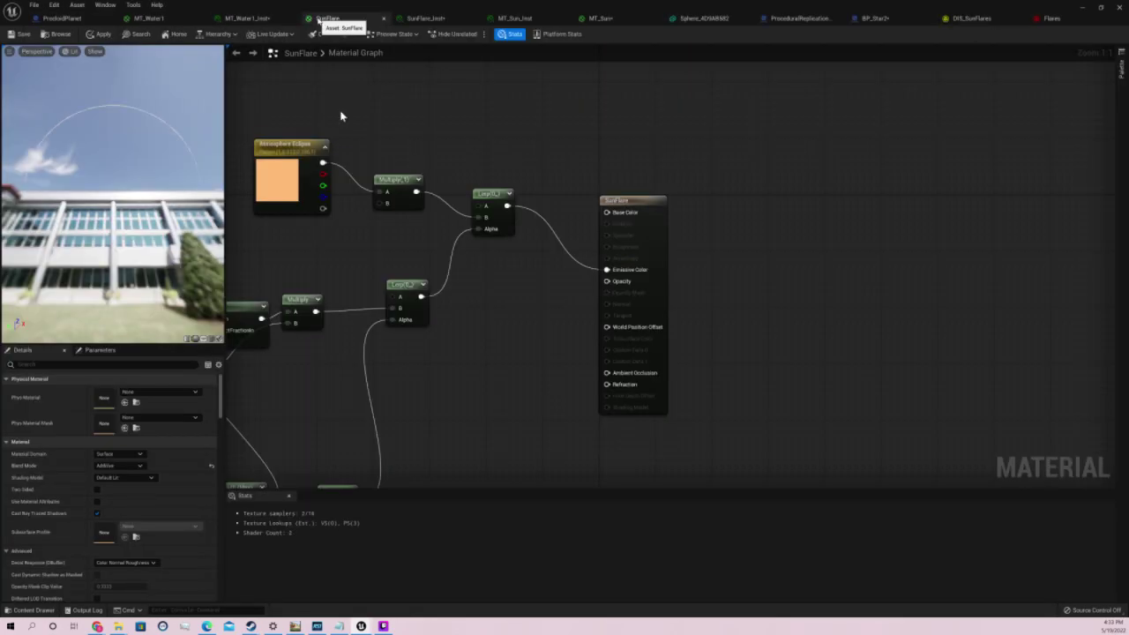
pyautogui.click(970, 18)
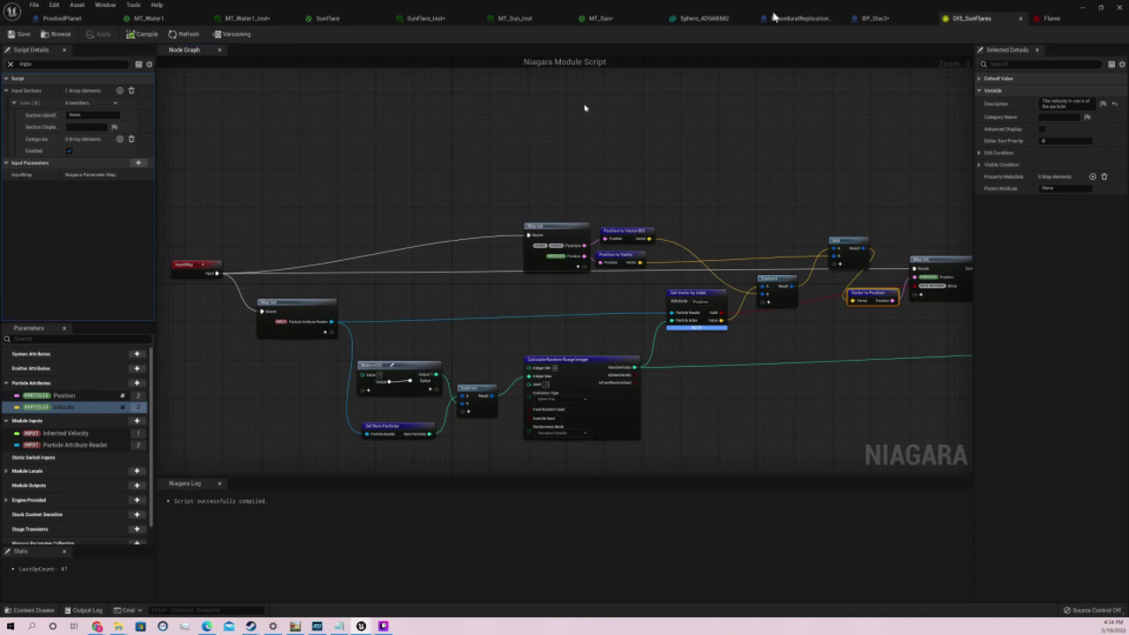
pyautogui.click(1052, 19)
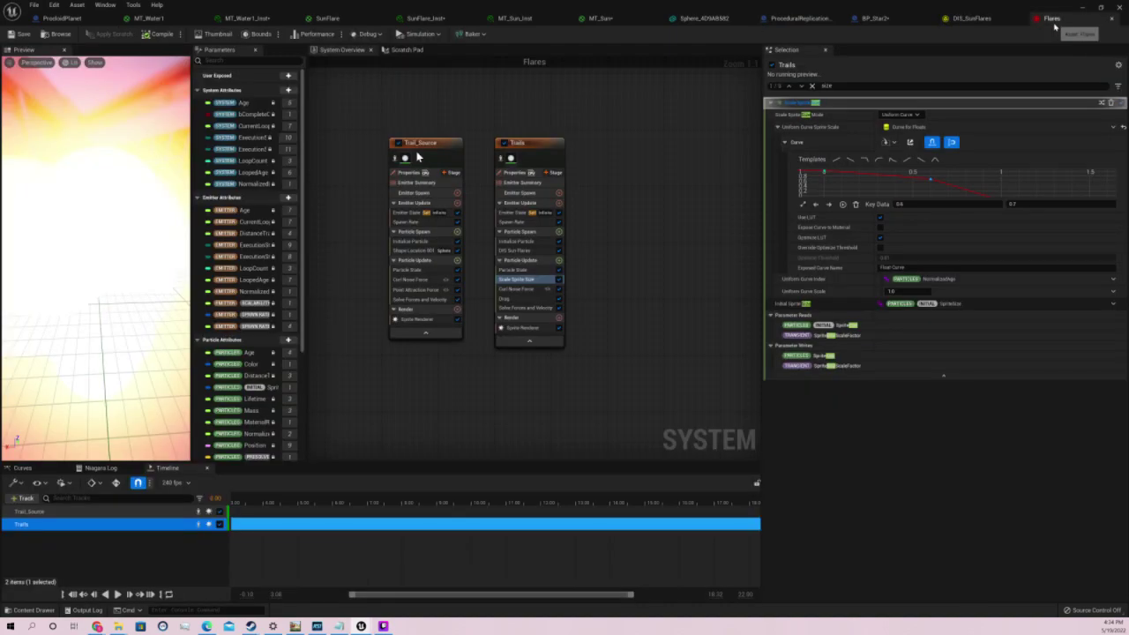
# Select Trail_Source, disable the Trails emitter, and set the particle colour alpha to 1
pyautogui.click(418, 157)
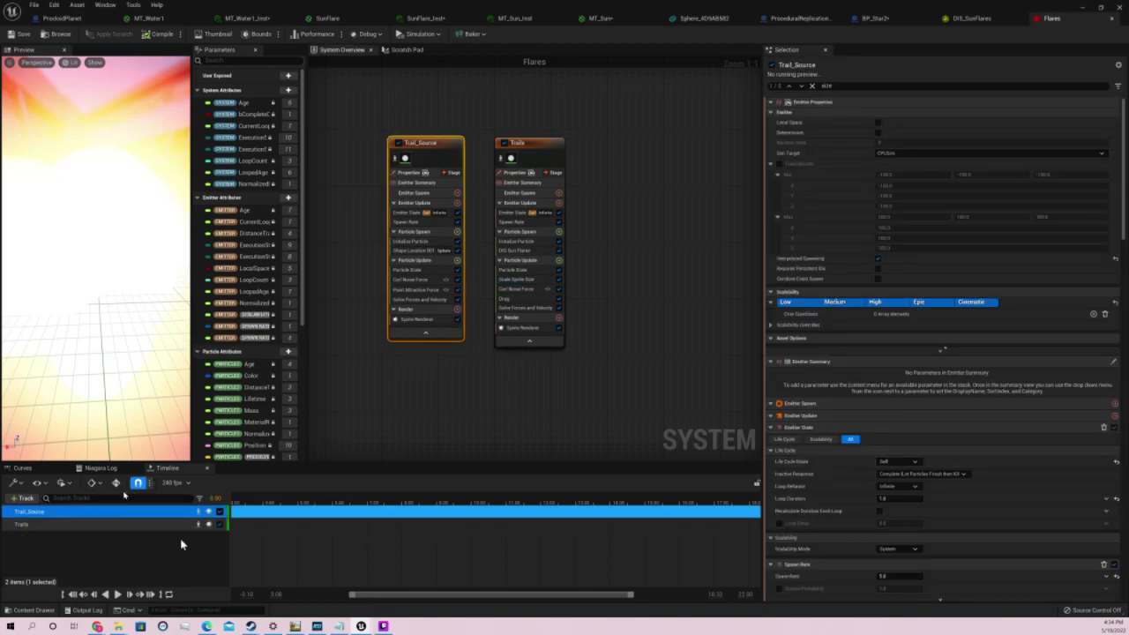
pyautogui.click(219, 524)
pyautogui.write('100')
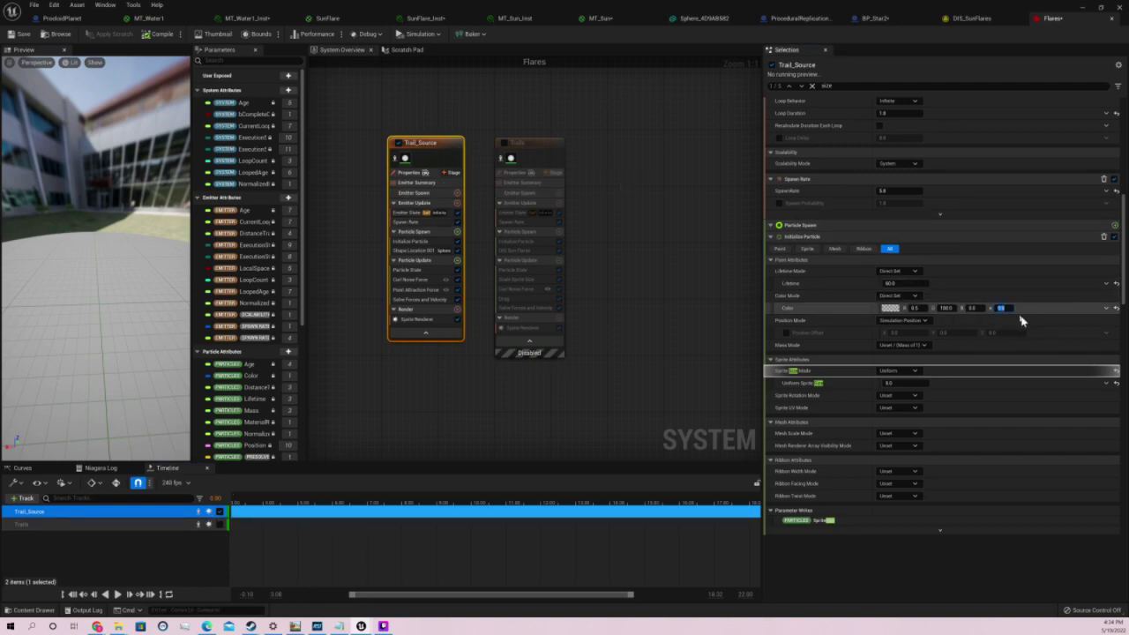
pyautogui.write('1')
pyautogui.press('Return')
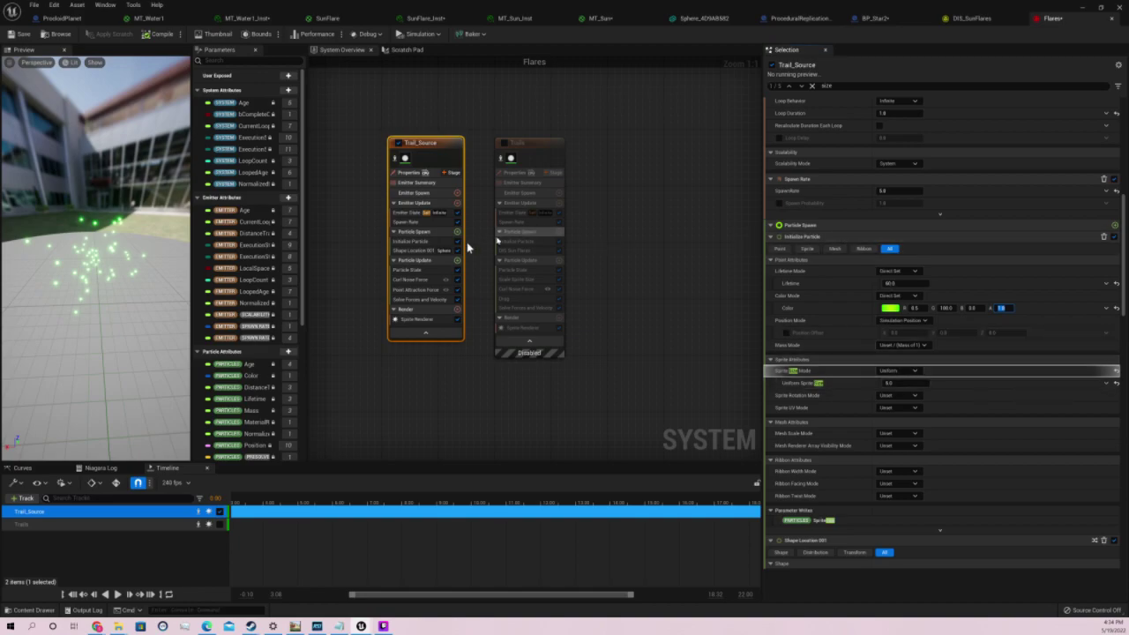
pyautogui.click(435, 242)
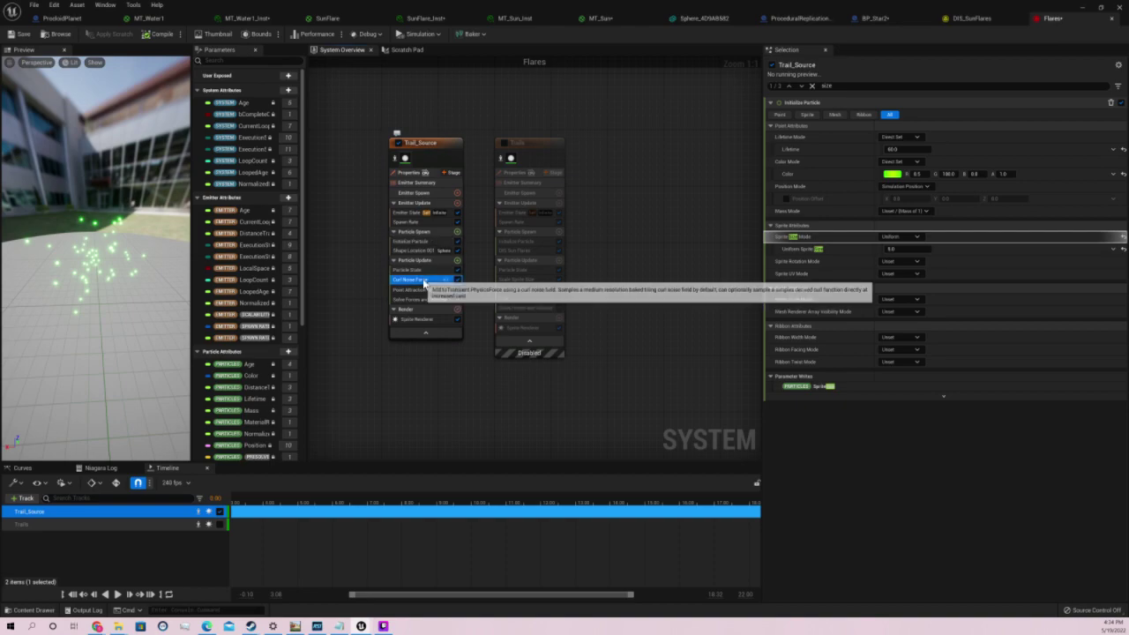
# Set the Point Attraction Force's Attraction Strength to 10
pyautogui.click(421, 289)
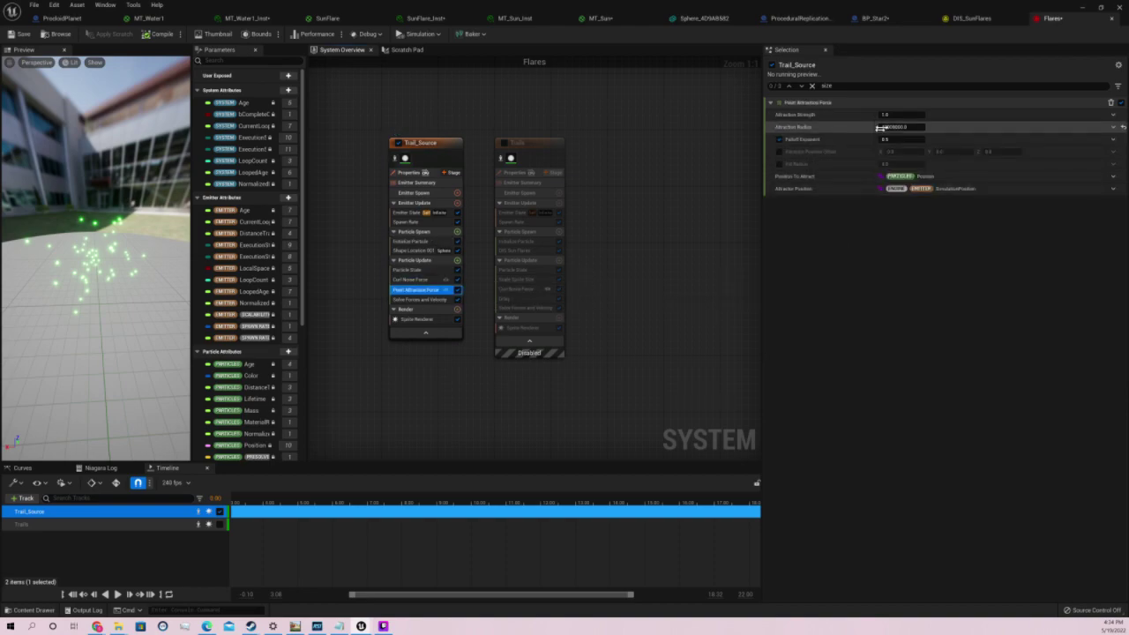
pyautogui.click(889, 116)
pyautogui.click(892, 118)
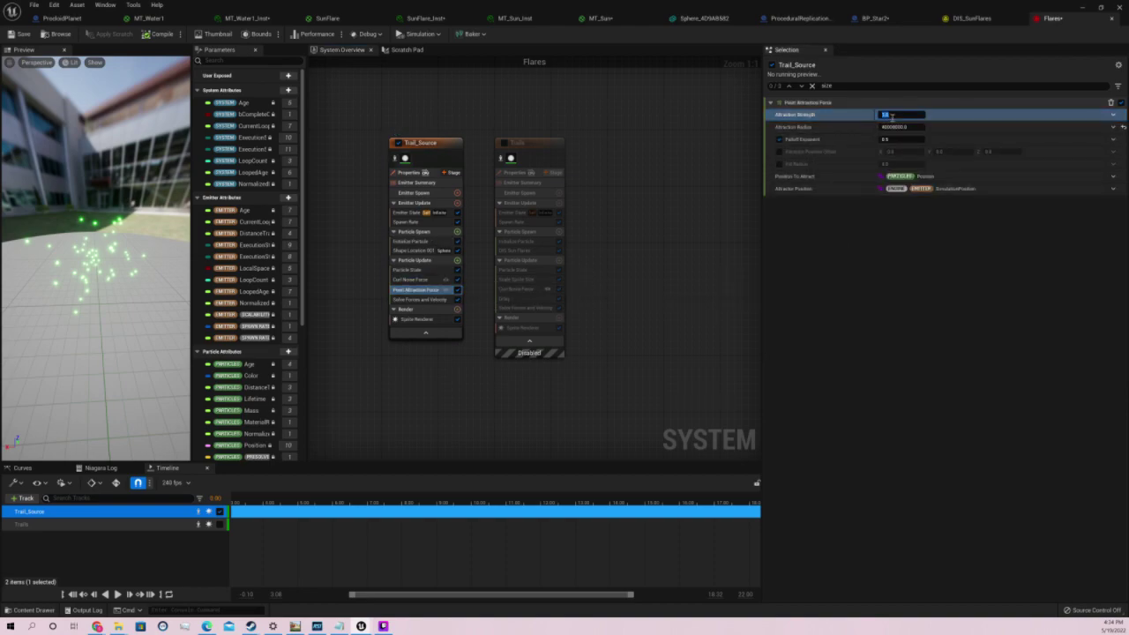
pyautogui.write('2')
pyautogui.press('Return')
pyautogui.click(119, 594)
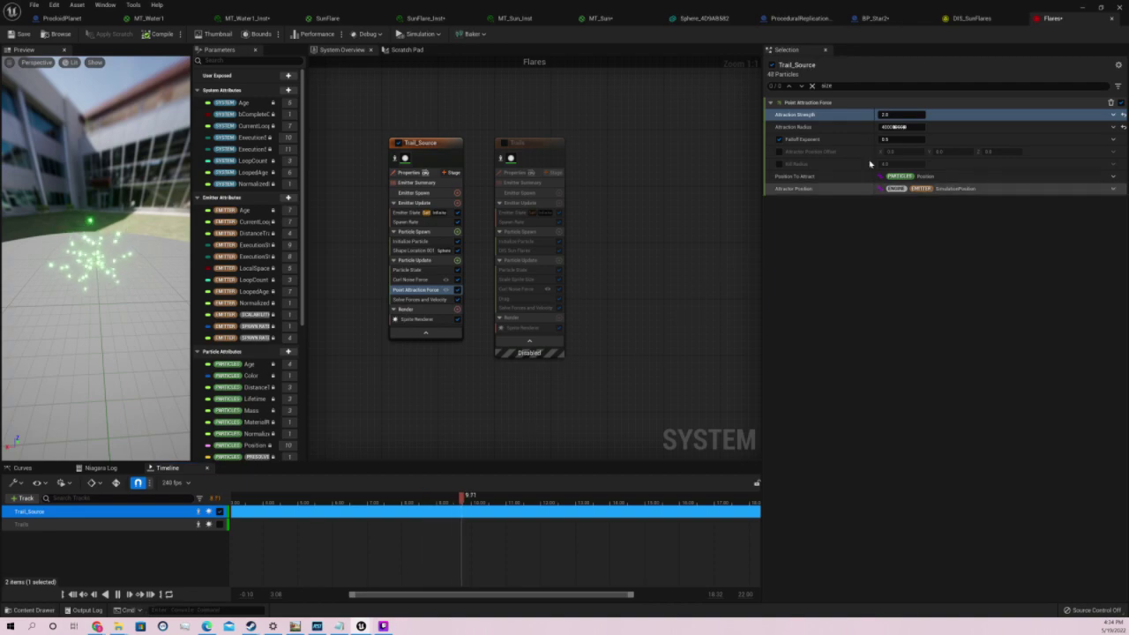
pyautogui.click(905, 114)
pyautogui.write('1')
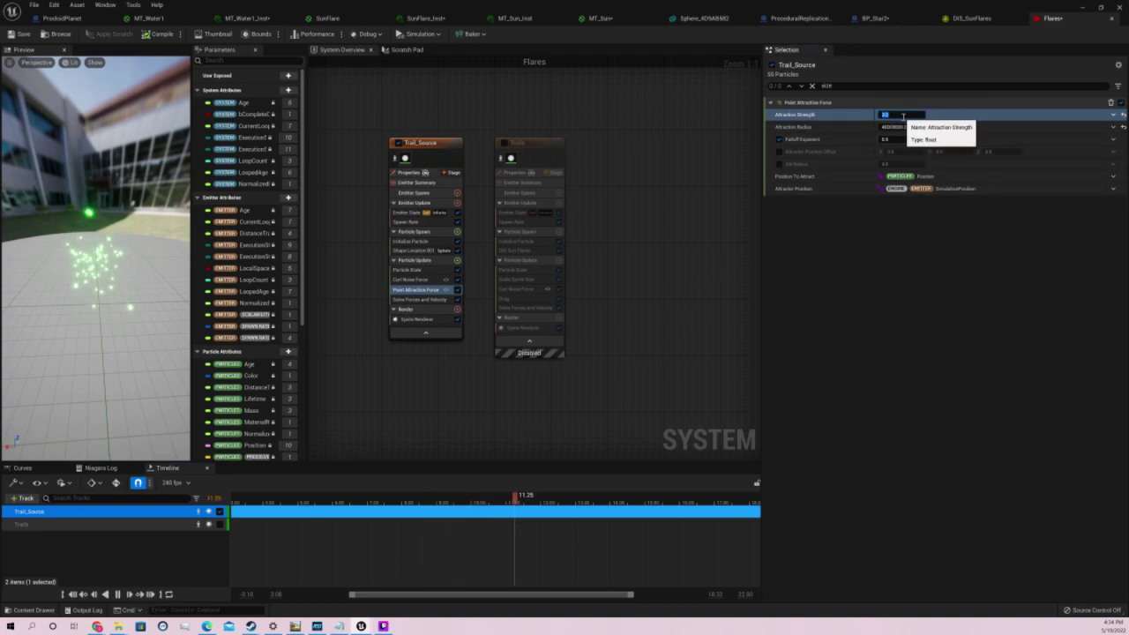
pyautogui.write('0')
pyautogui.press('Return')
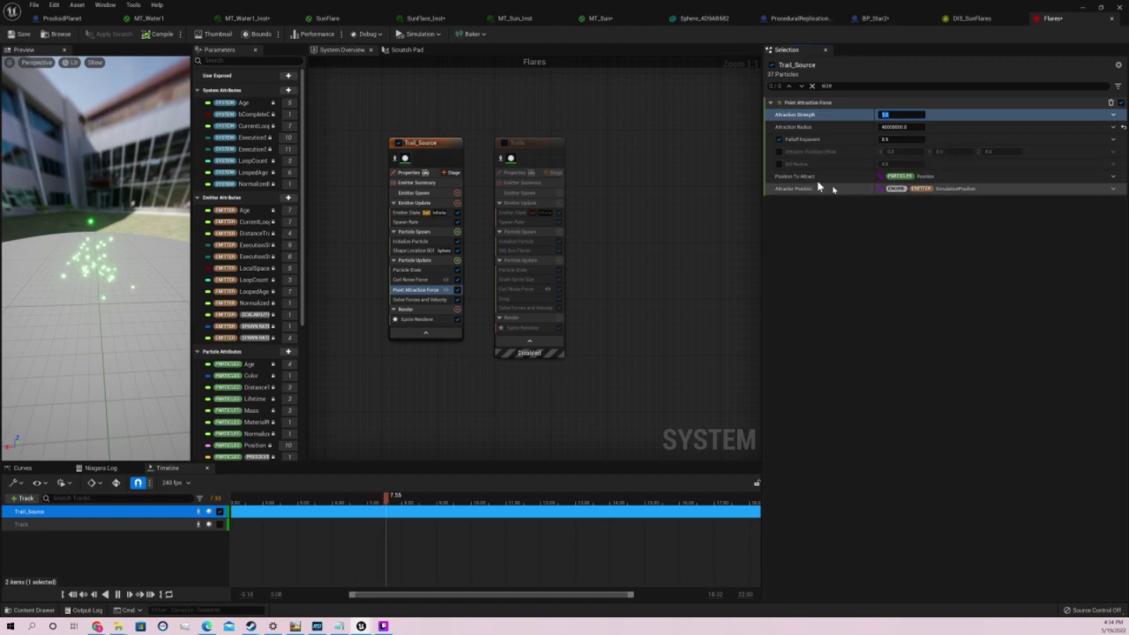
# Set the Falloff Exponent to 0, after trying 0.1, and show Trail_Source's Spawn Rate settings
pyautogui.click(897, 139)
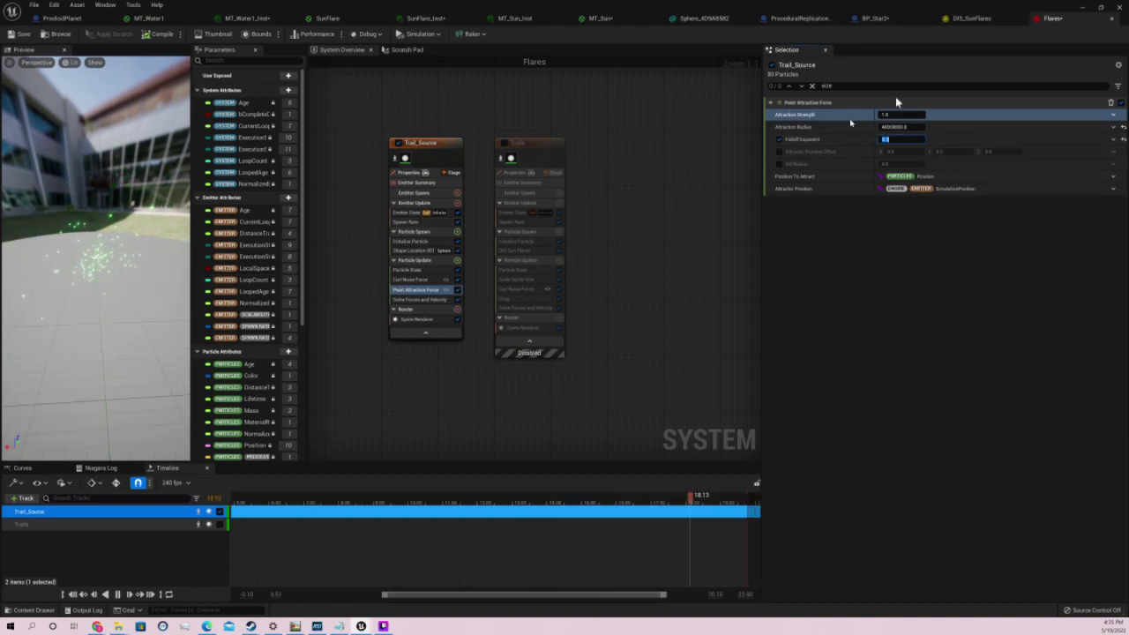
pyautogui.click(895, 126)
pyautogui.click(899, 139)
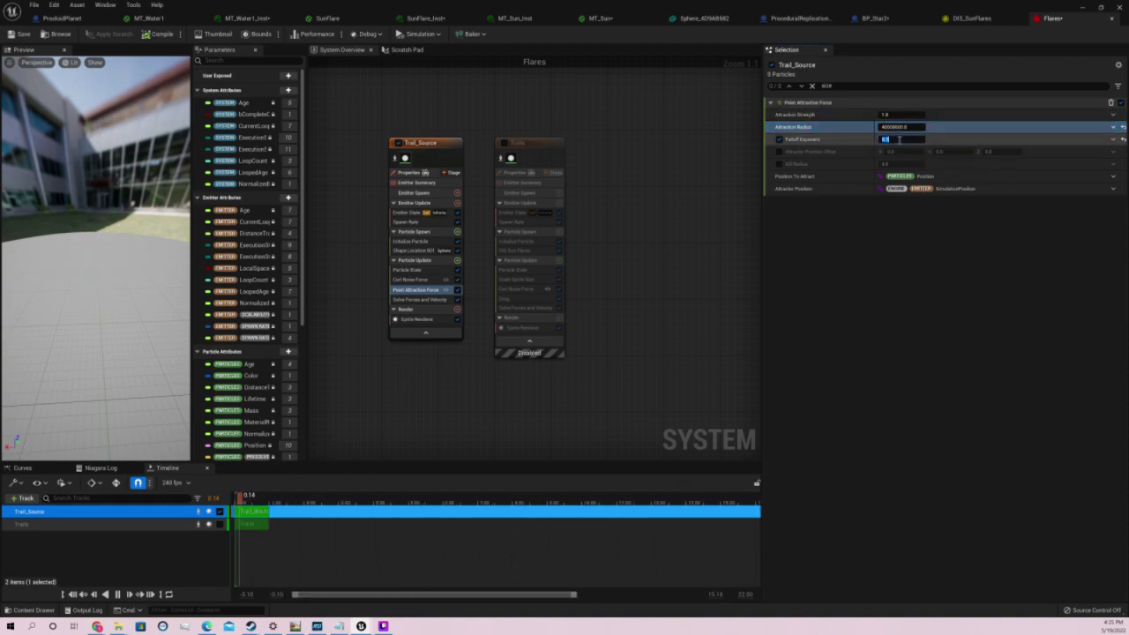
pyautogui.write('0.1')
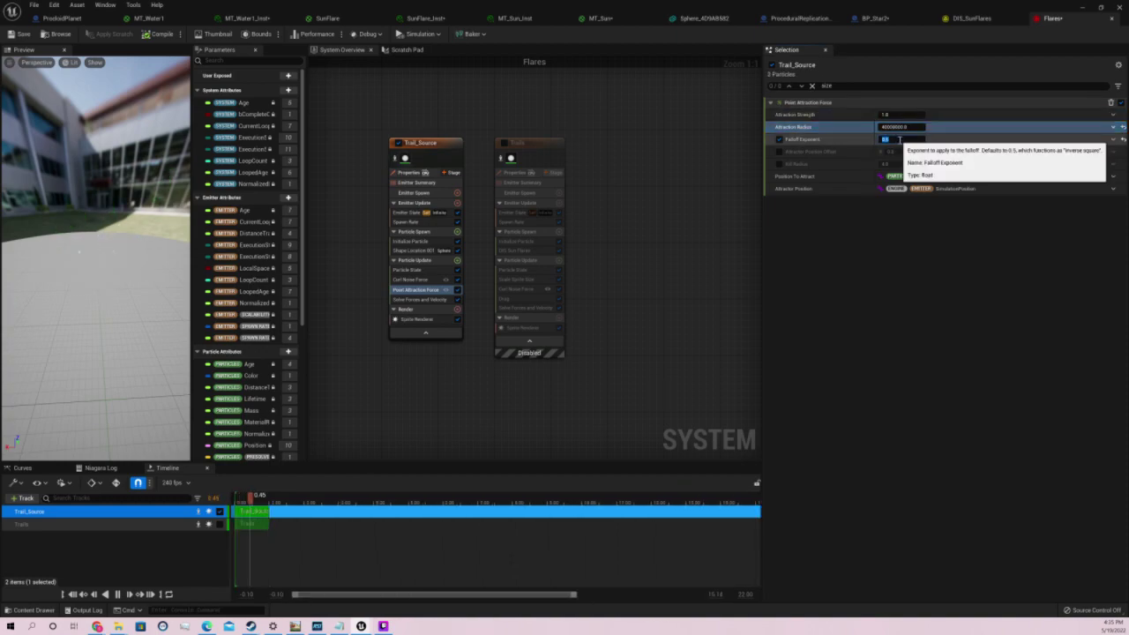
pyautogui.press('Return')
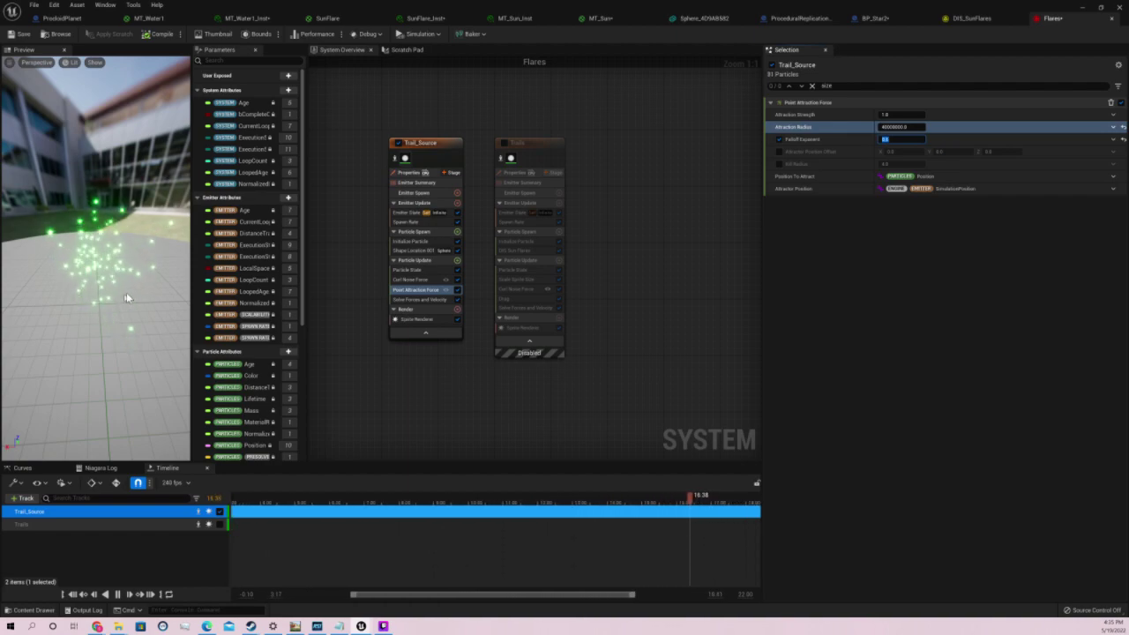
pyautogui.write('0')
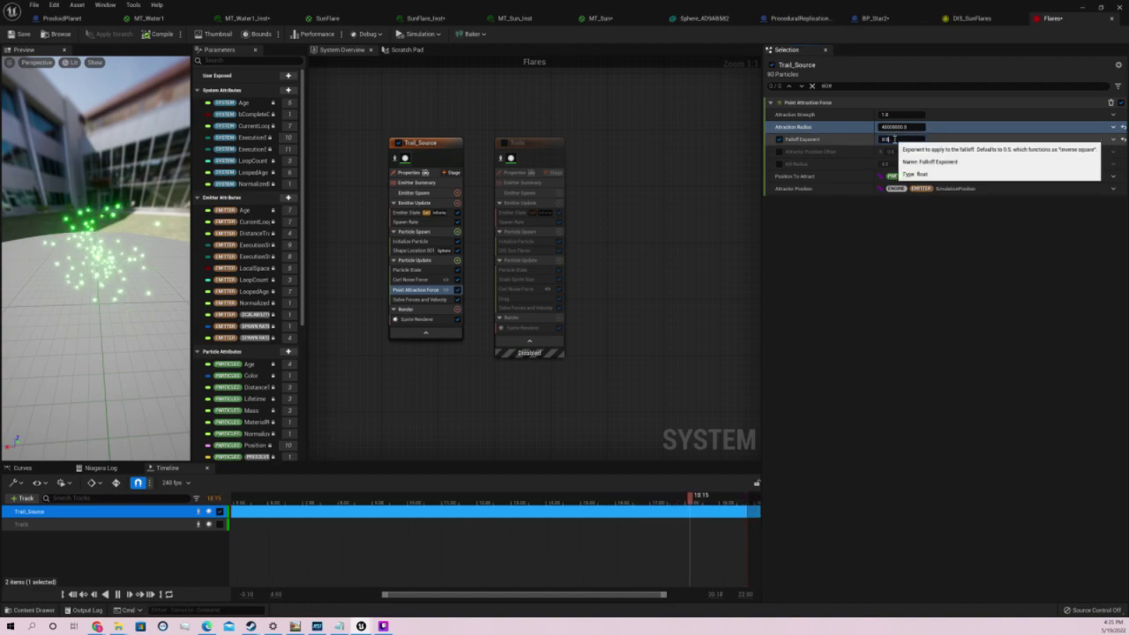
pyautogui.press('Return')
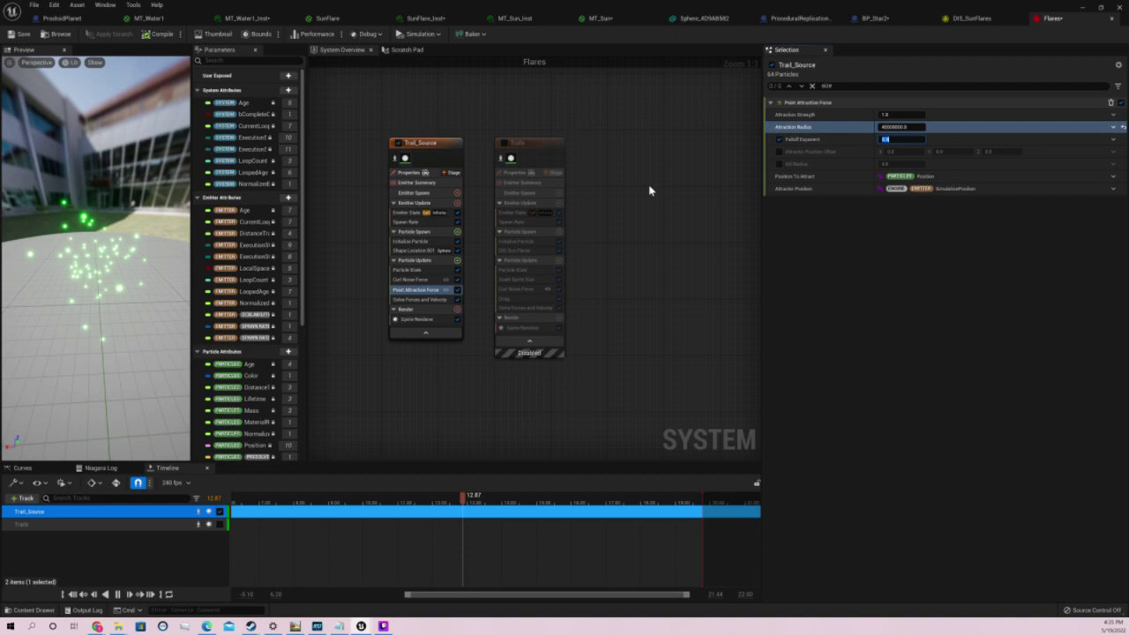
pyautogui.click(430, 221)
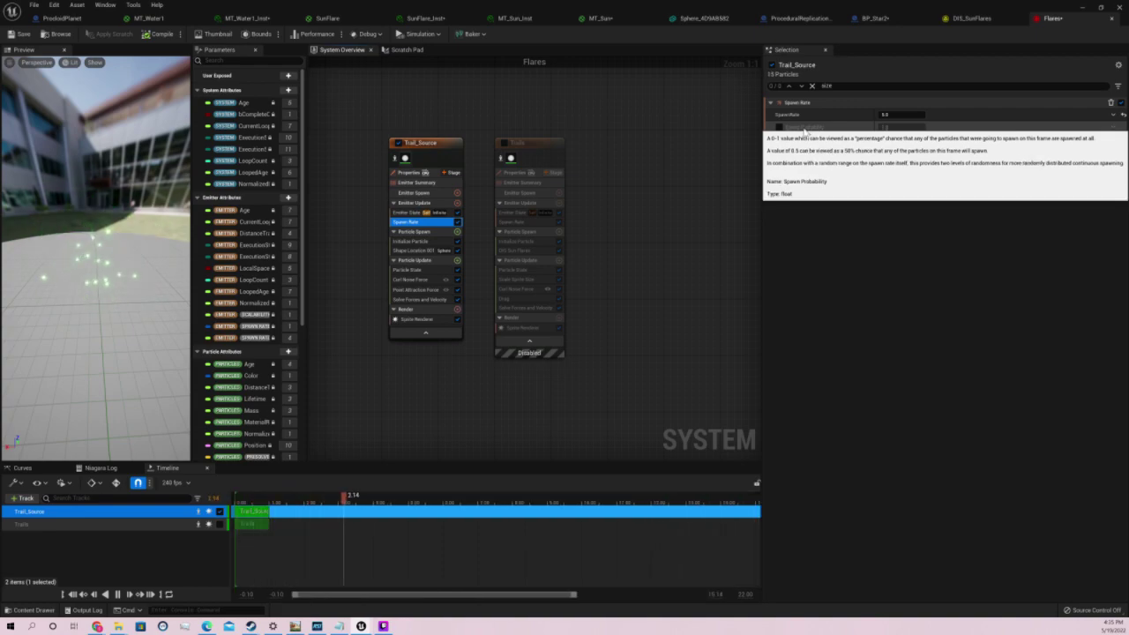
# Enable Spawn Probability and inspect the Shape Location sphere radius of 100.0
pyautogui.click(900, 128)
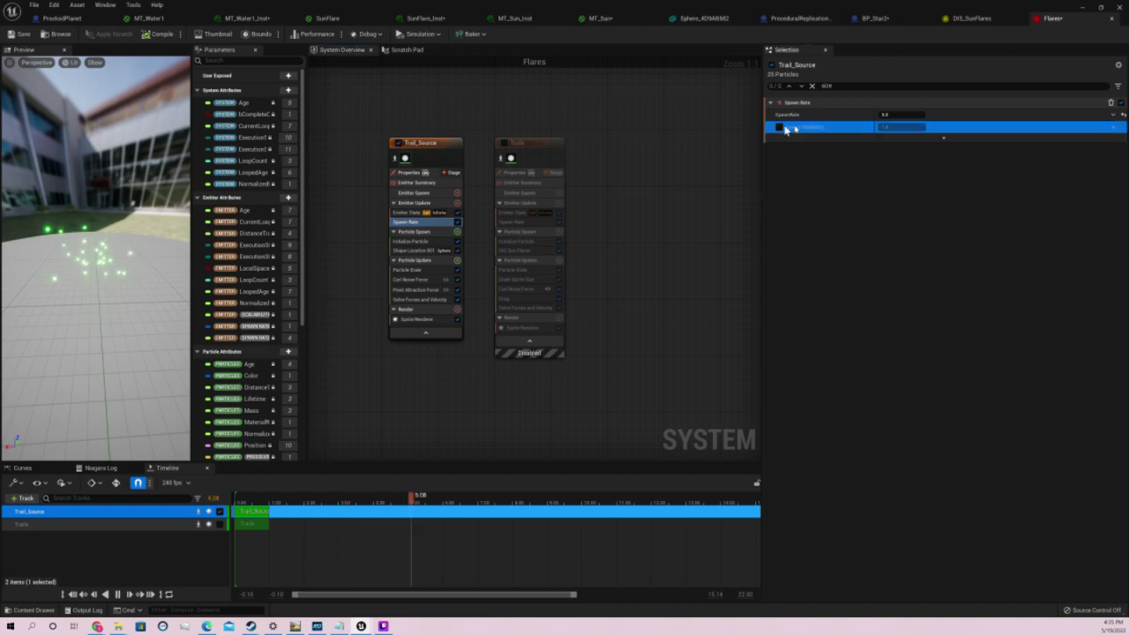
pyautogui.click(891, 129)
pyautogui.write('0.6')
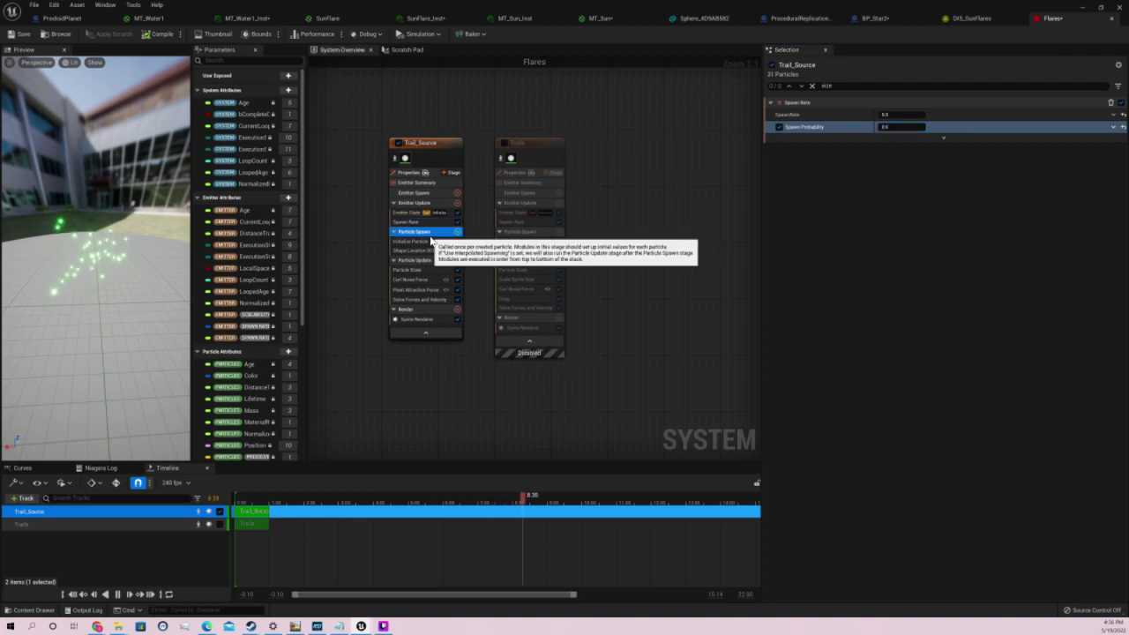
pyautogui.click(425, 241)
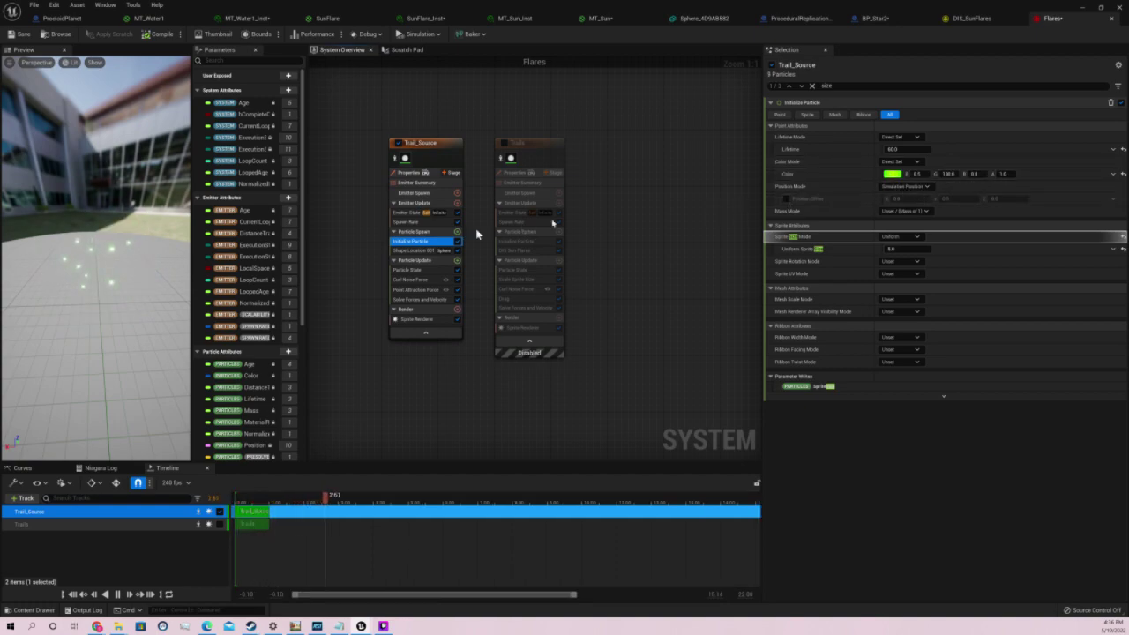
pyautogui.click(415, 250)
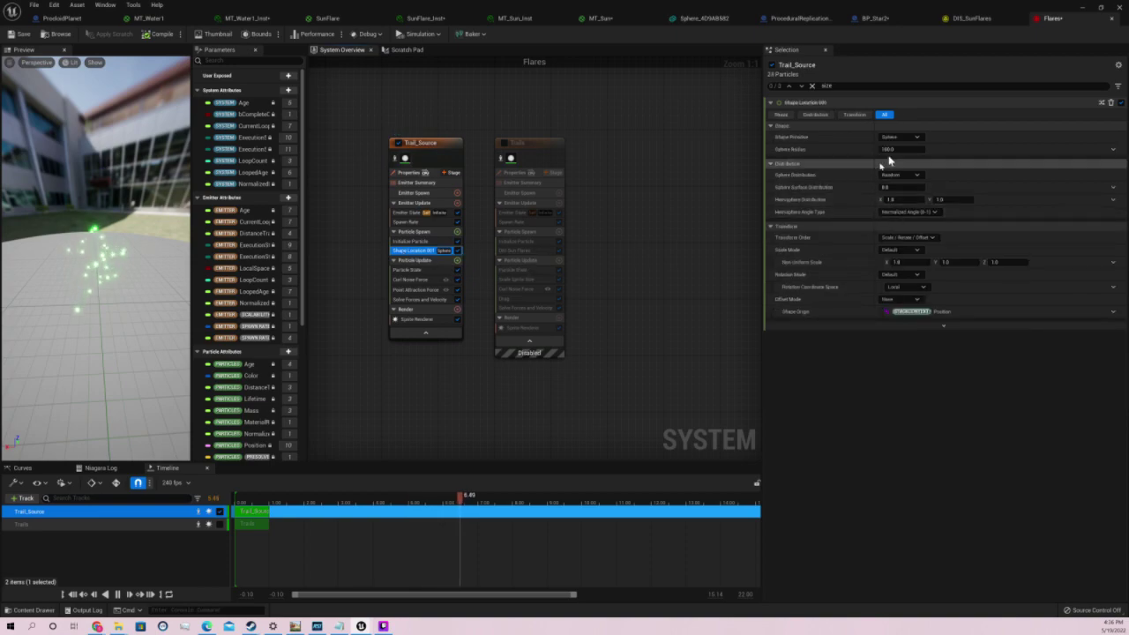
pyautogui.click(891, 149)
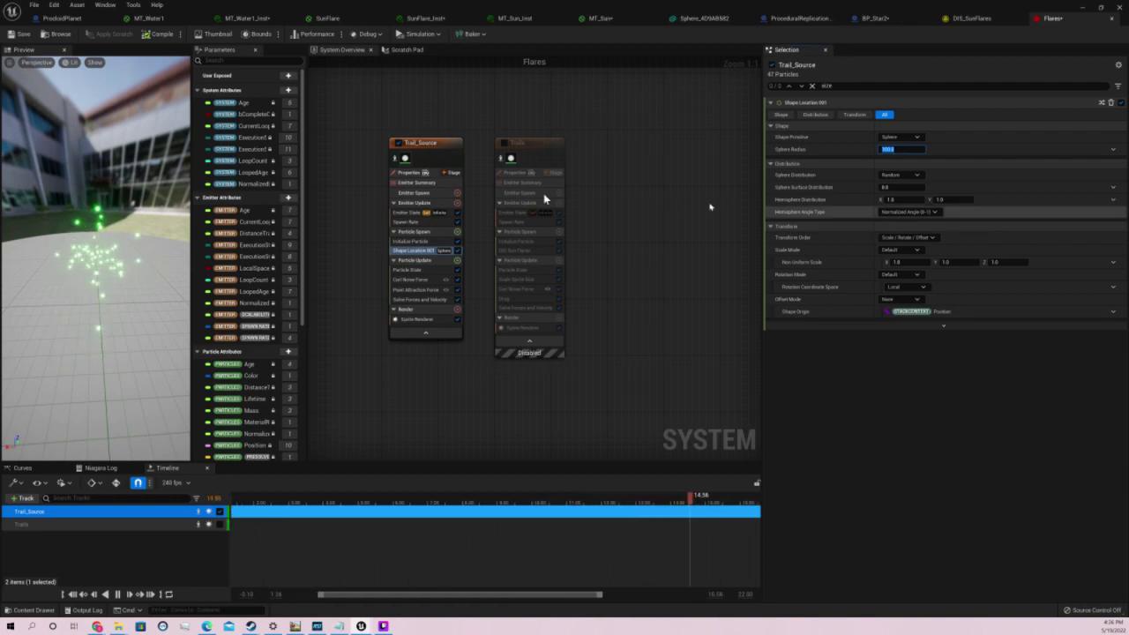
# Add an Add Velocity module at Particle Spawn and try velocity values of 5
pyautogui.click(457, 232)
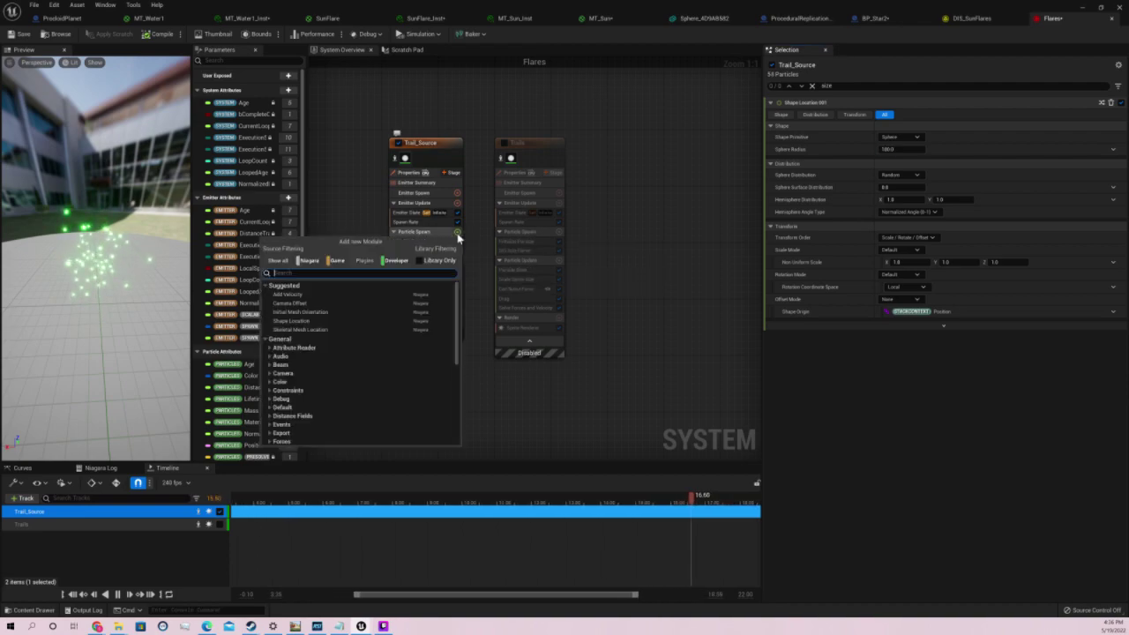
pyautogui.click(355, 297)
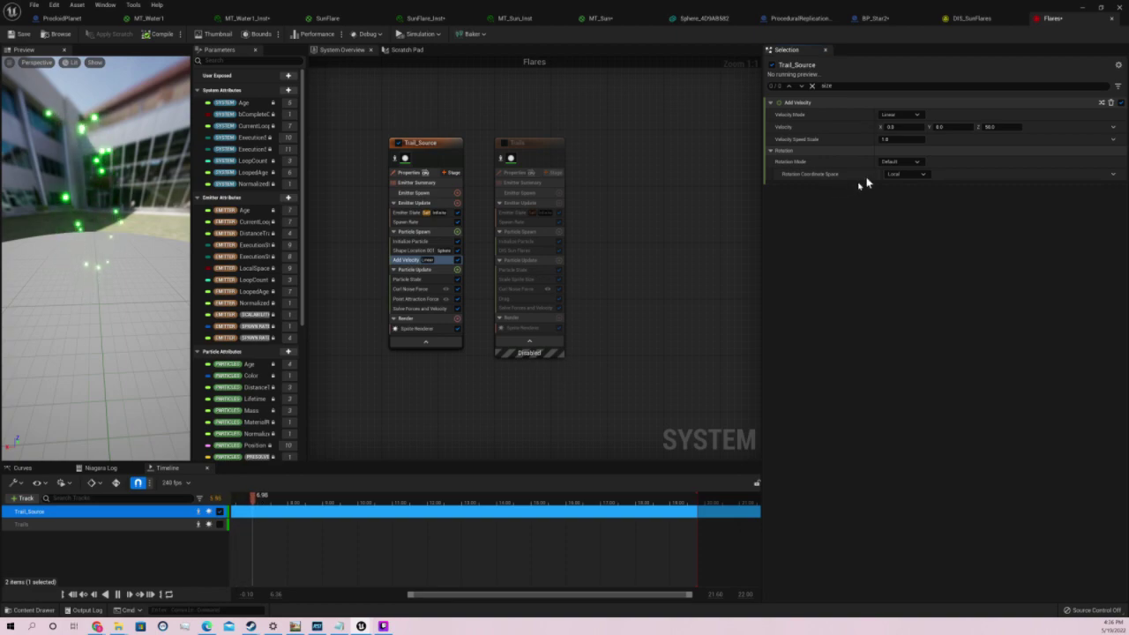
pyautogui.click(989, 128)
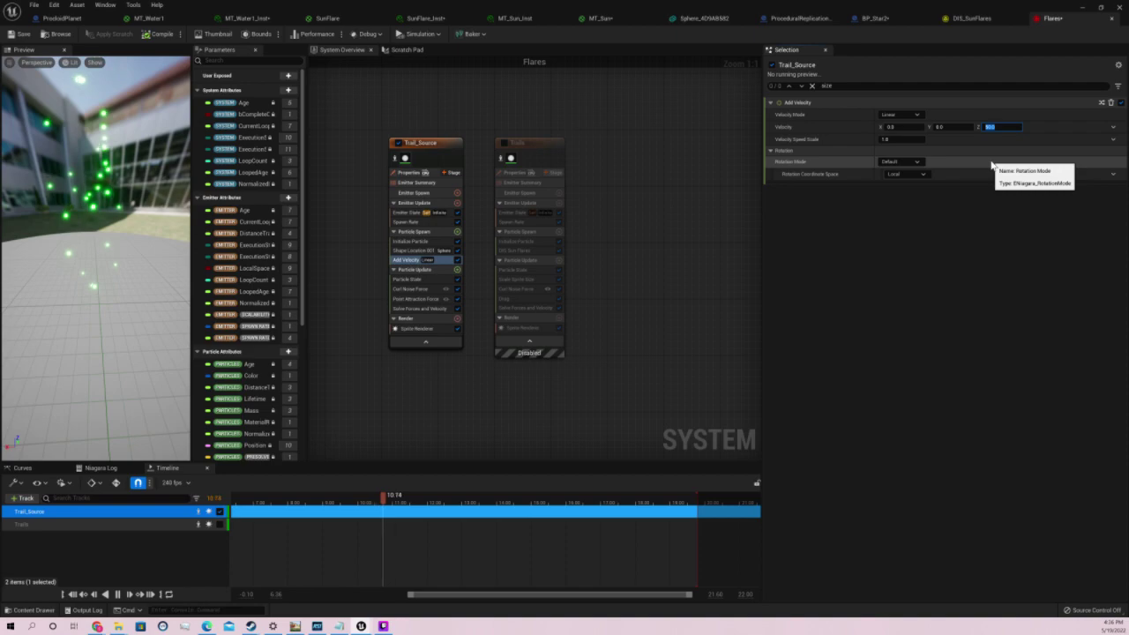
pyautogui.write('5')
pyautogui.click(953, 127)
pyautogui.rightClick(952, 128)
pyautogui.click(953, 149)
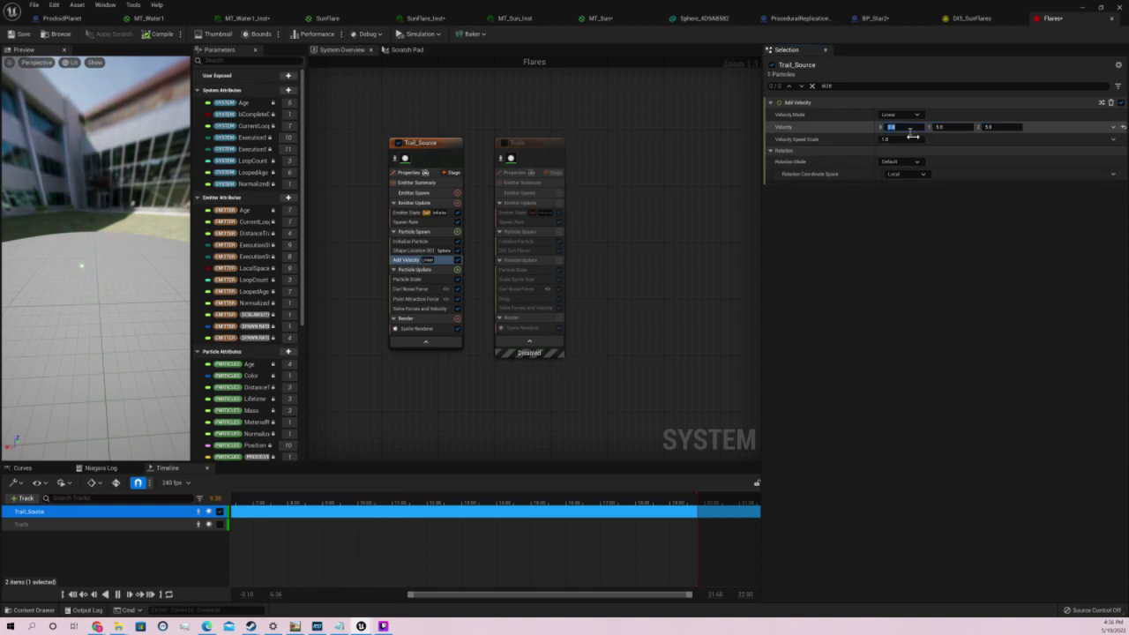
pyautogui.click(909, 128)
pyautogui.write('5')
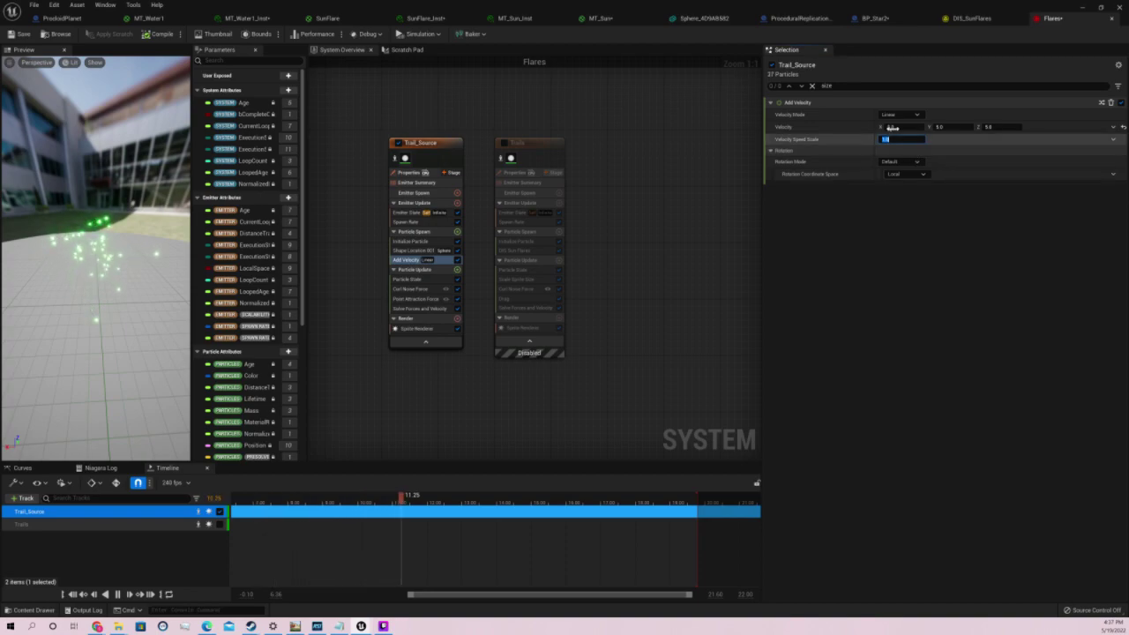
# Try an X velocity of 10, then set X, Y and Z velocity all to 0
pyautogui.click(900, 129)
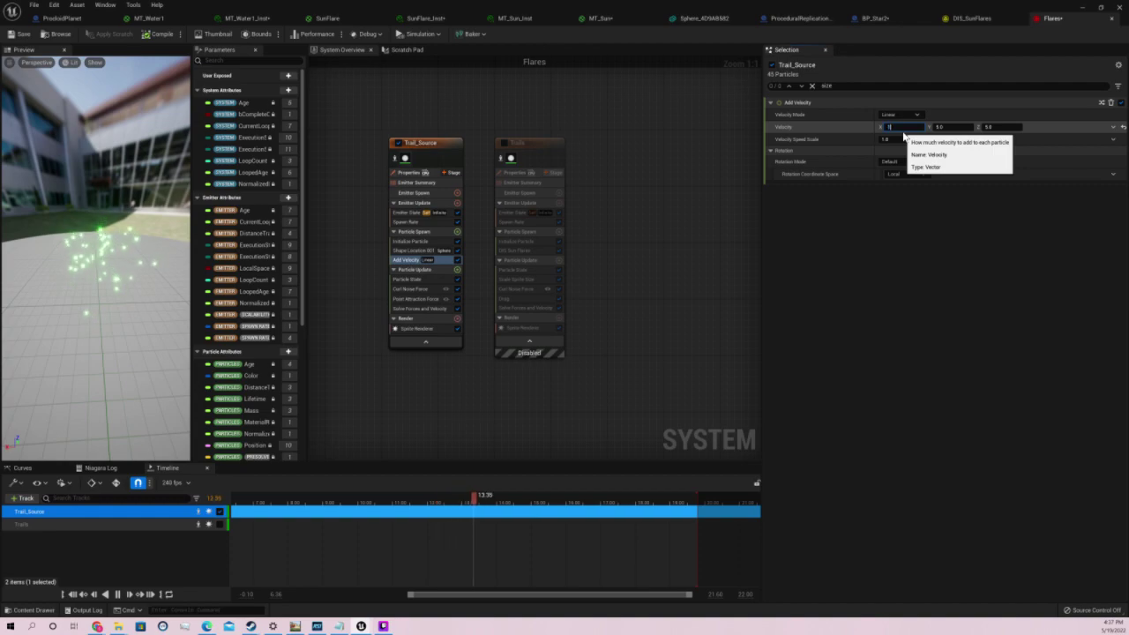
pyautogui.write('10')
pyautogui.press('Return')
pyautogui.click(954, 126)
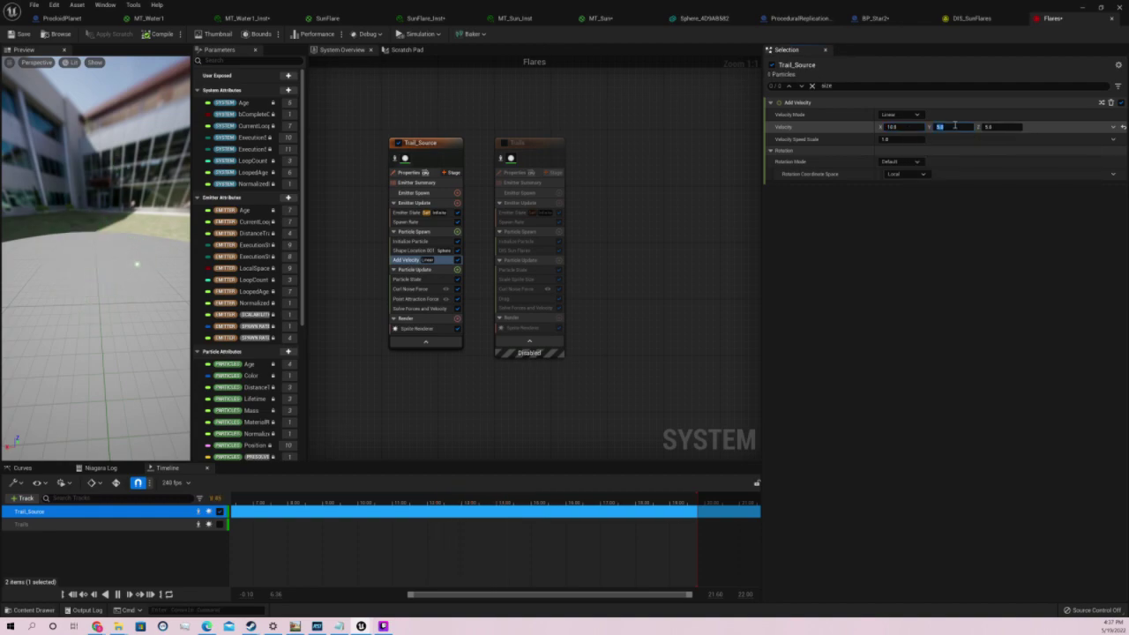
pyautogui.write('10')
pyautogui.click(1010, 128)
pyautogui.write('10')
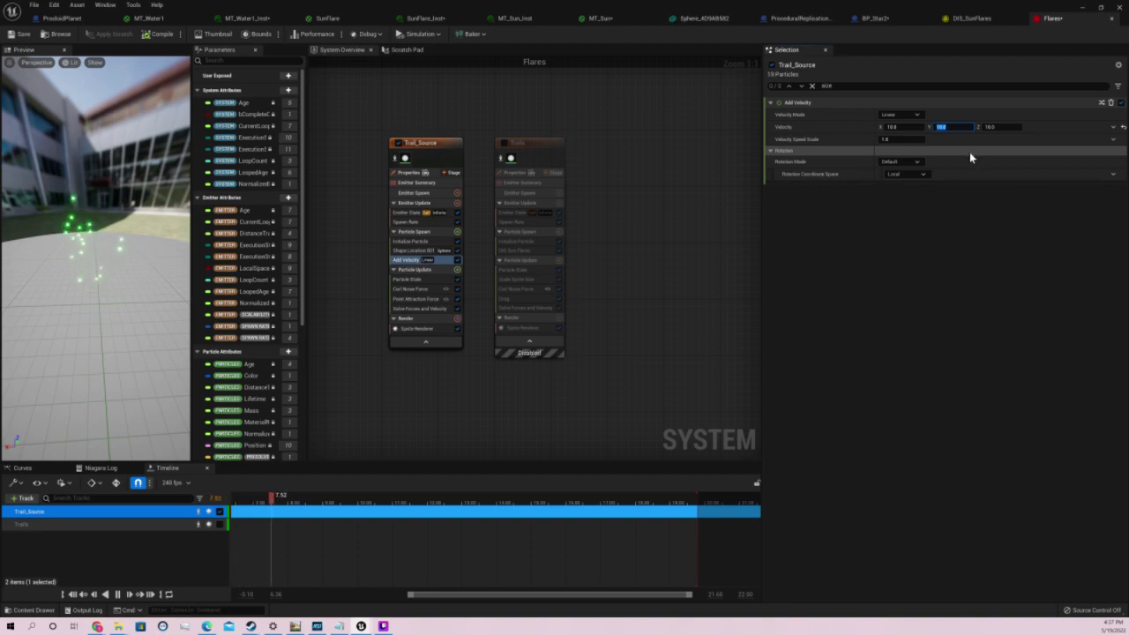
pyautogui.rightClick(909, 131)
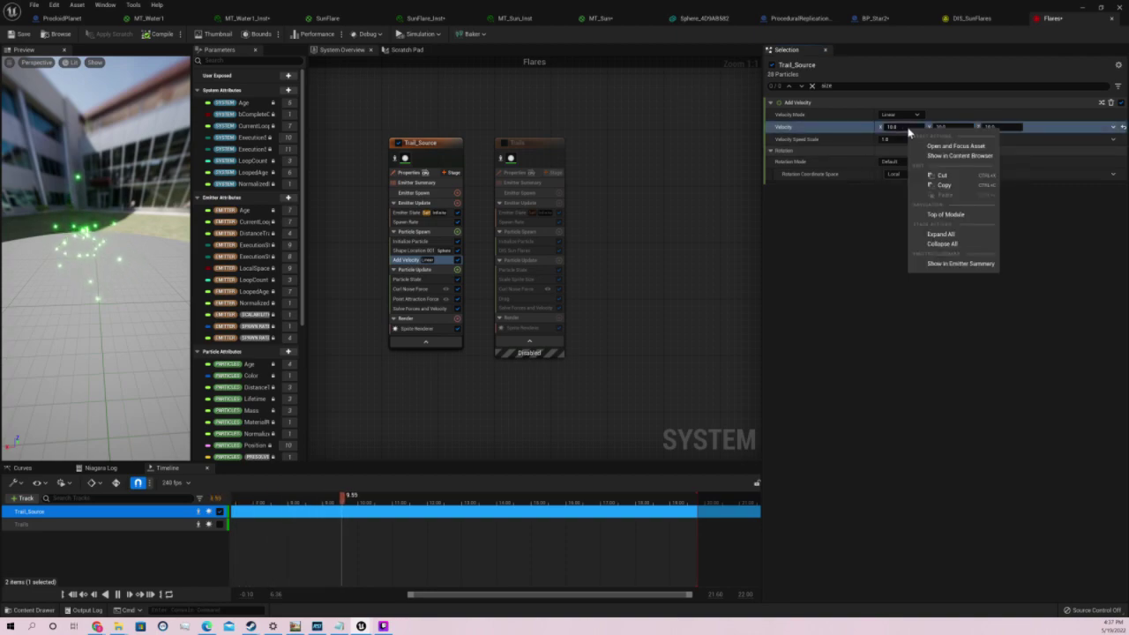
pyautogui.click(897, 244)
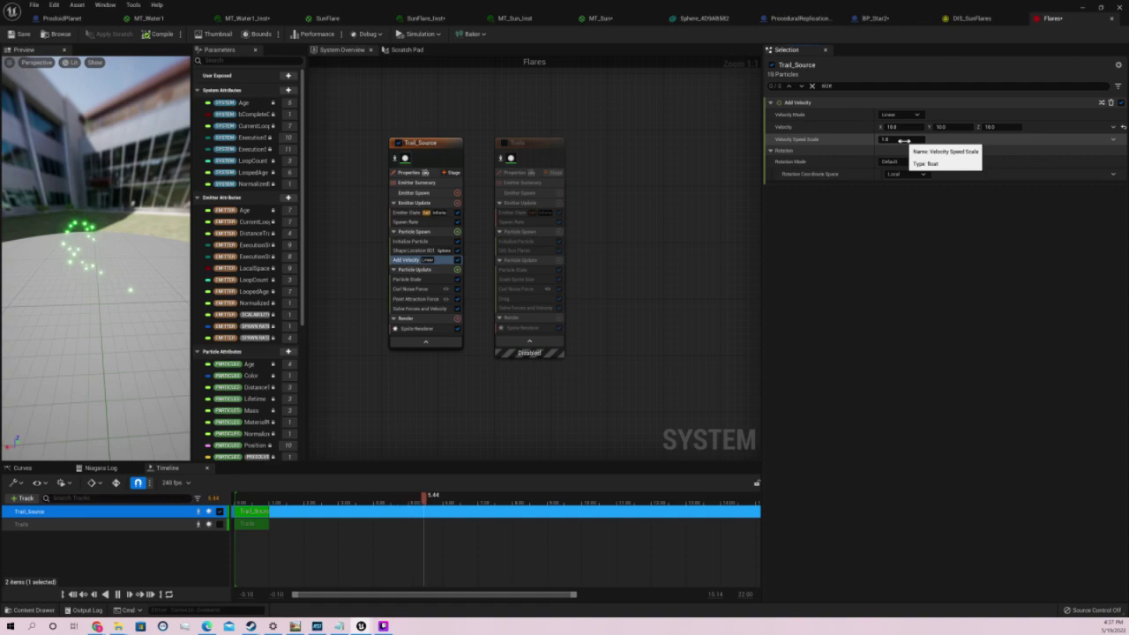
pyautogui.write('0')
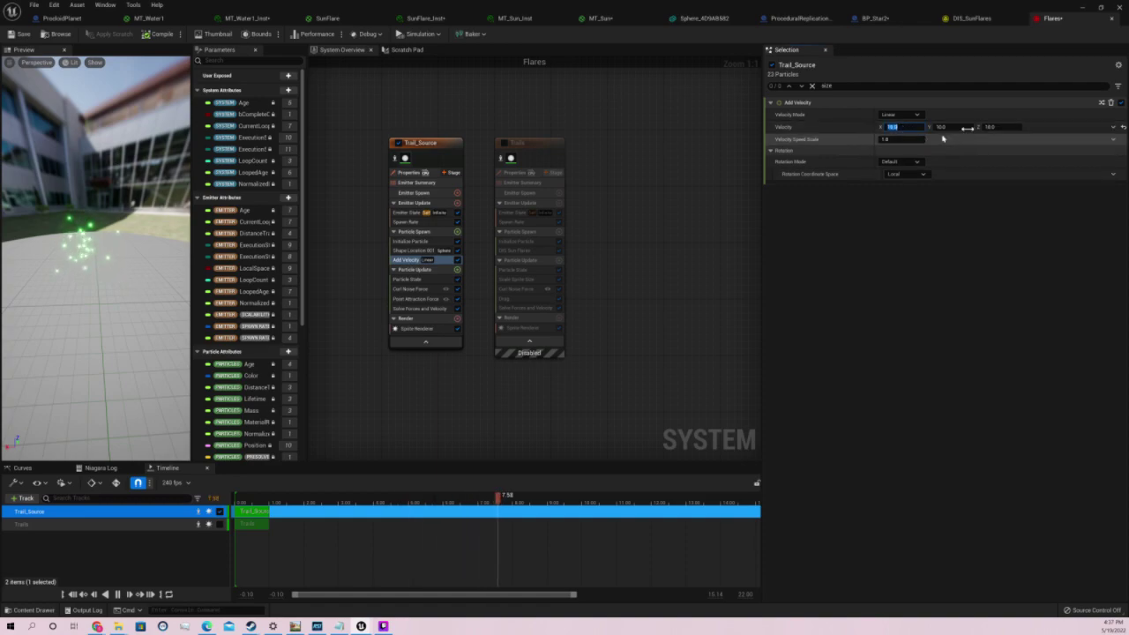
pyautogui.press('Tab')
pyautogui.write('0')
pyautogui.press('Tab')
pyautogui.write('0')
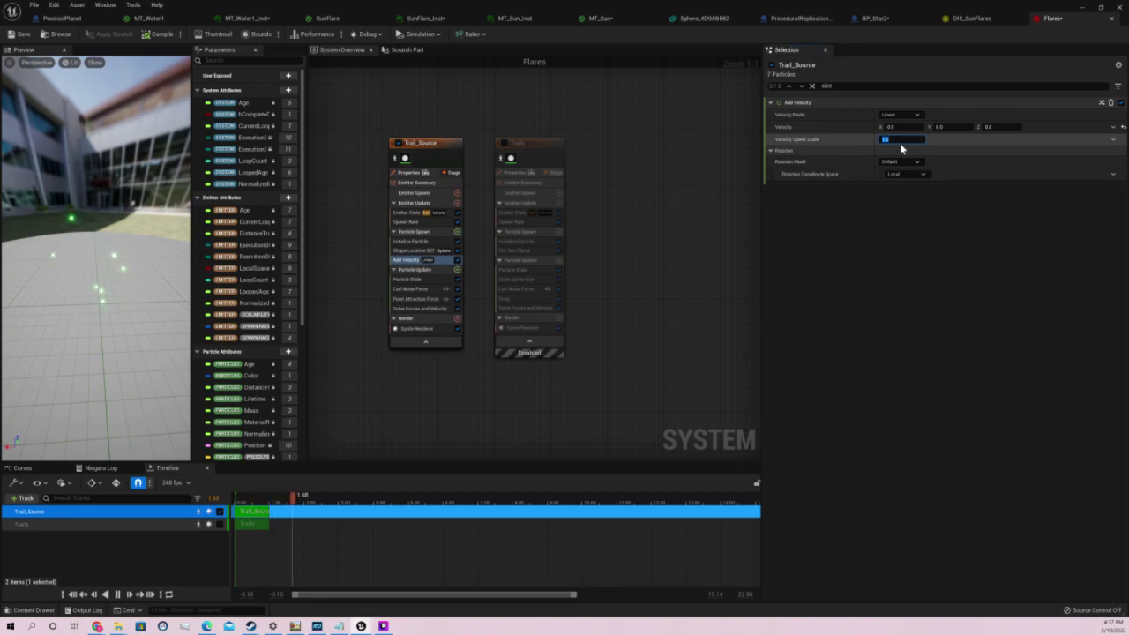
pyautogui.write('0')
# Set the Add Velocity speed scale to 100 and open the Velocity Mode list
pyautogui.press('Return')
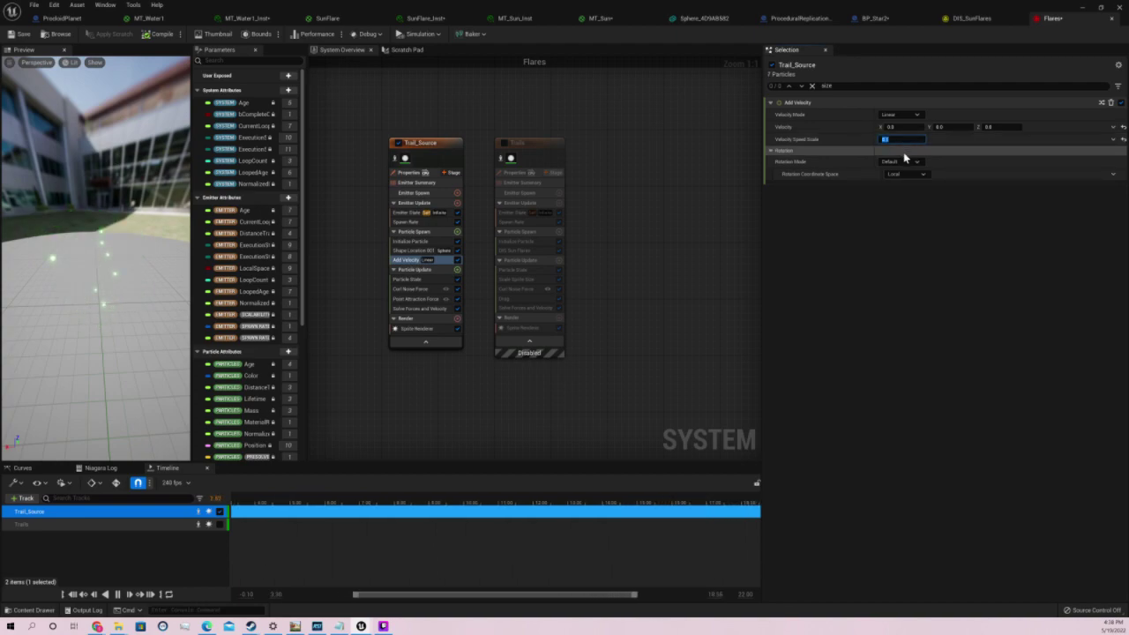
pyautogui.click(901, 162)
pyautogui.click(907, 170)
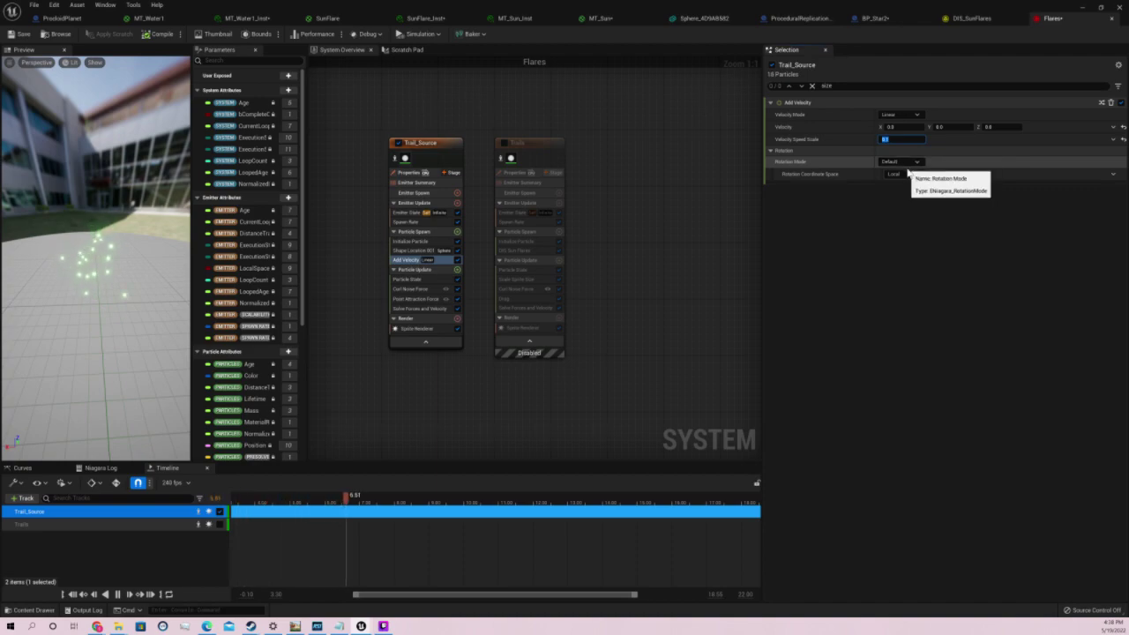
pyautogui.write('100')
pyautogui.press('Return')
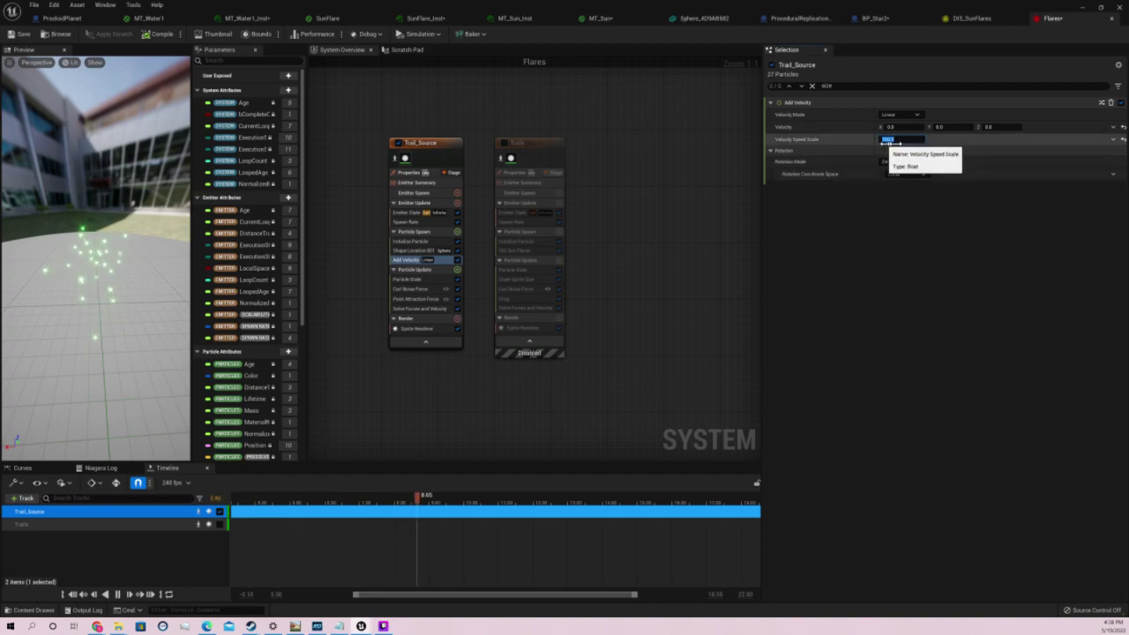
pyautogui.click(916, 115)
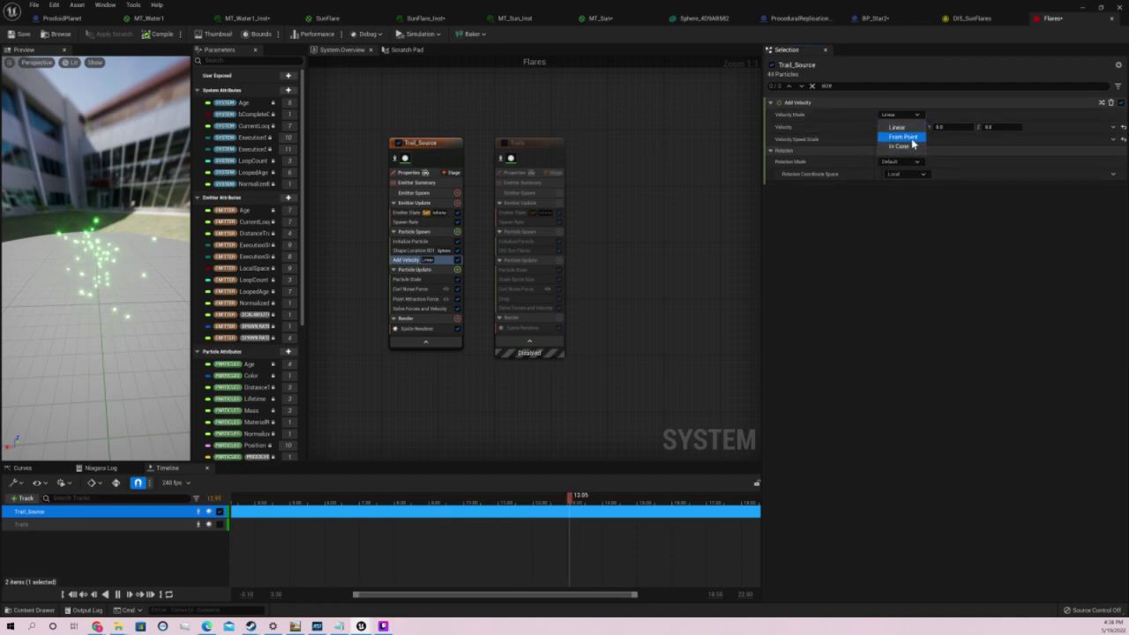
# Set the Add Velocity mode to From Point after briefly trying In Cone
pyautogui.click(913, 138)
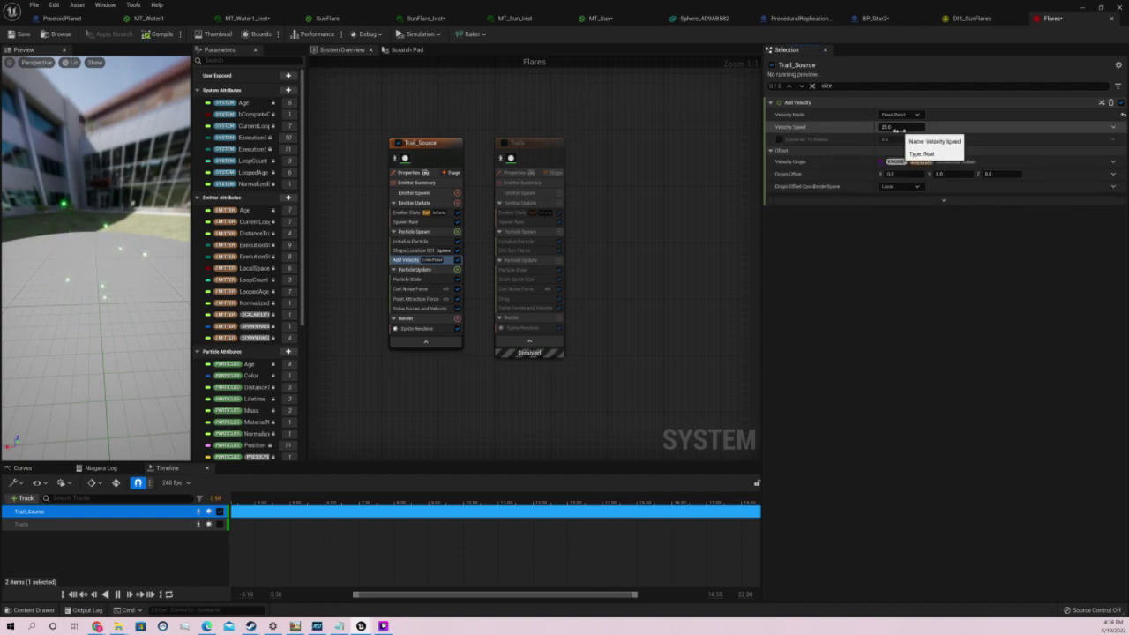
pyautogui.click(899, 128)
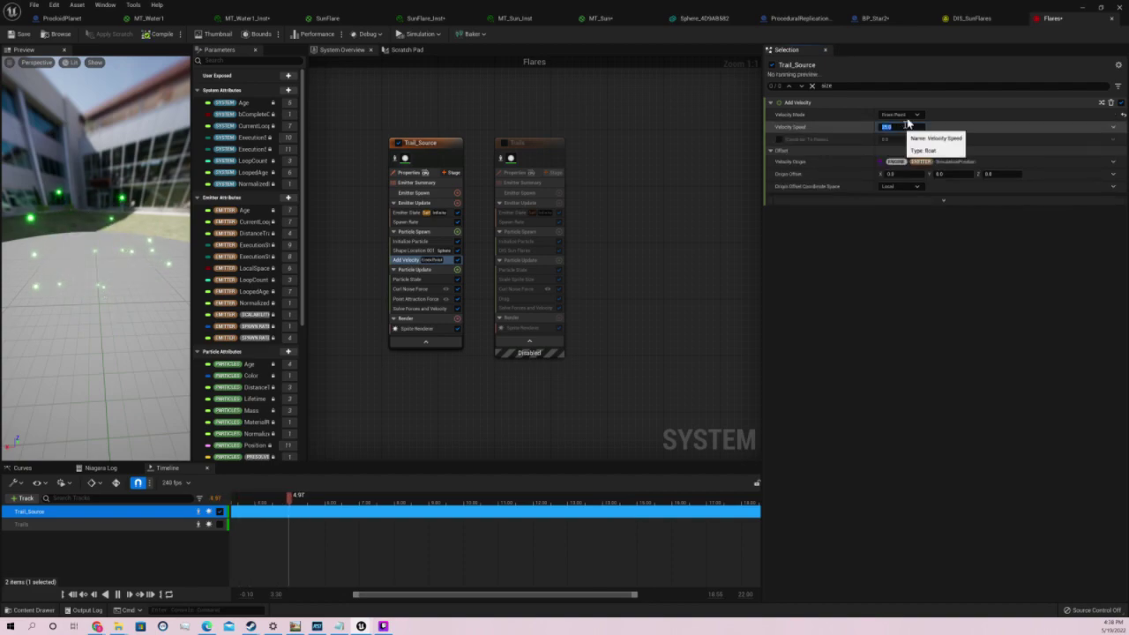
pyautogui.click(909, 115)
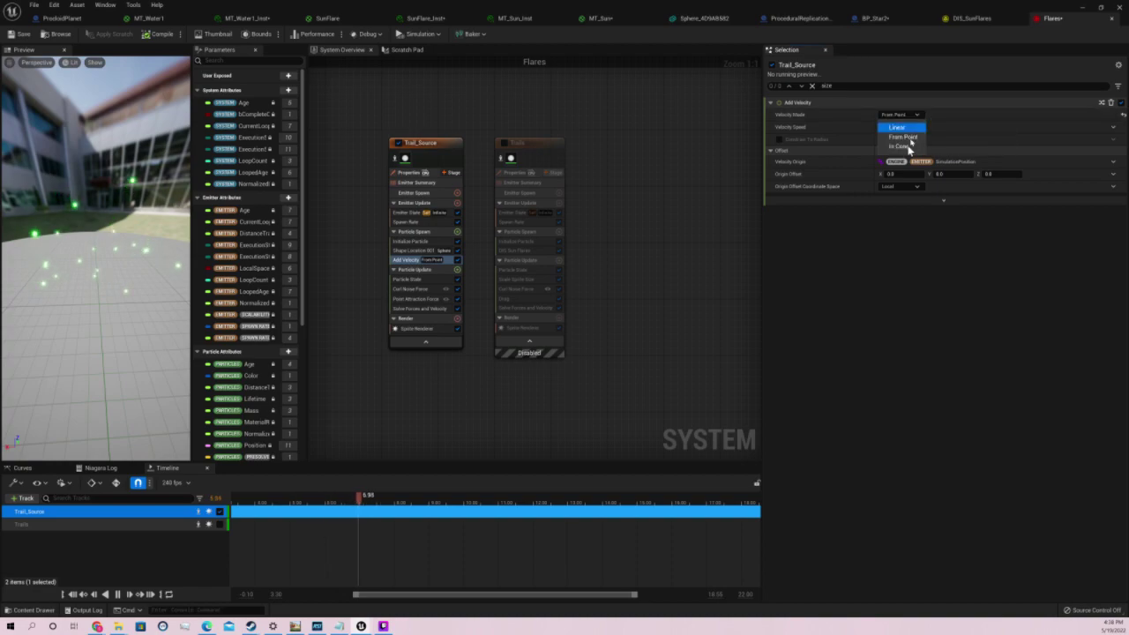
pyautogui.click(901, 146)
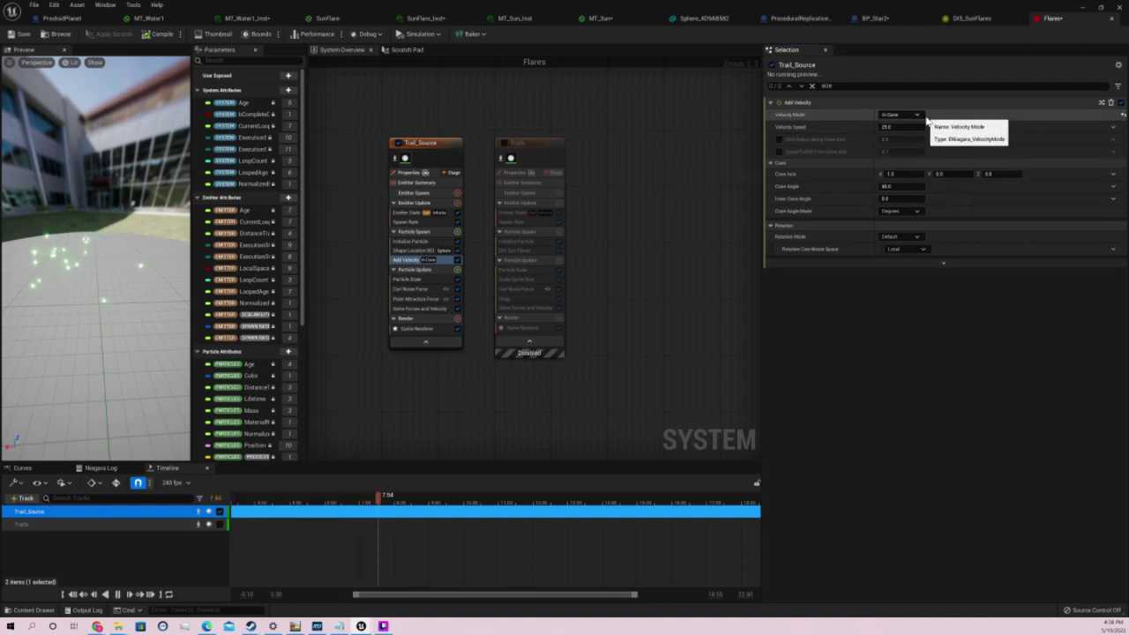
pyautogui.click(900, 114)
pyautogui.click(895, 127)
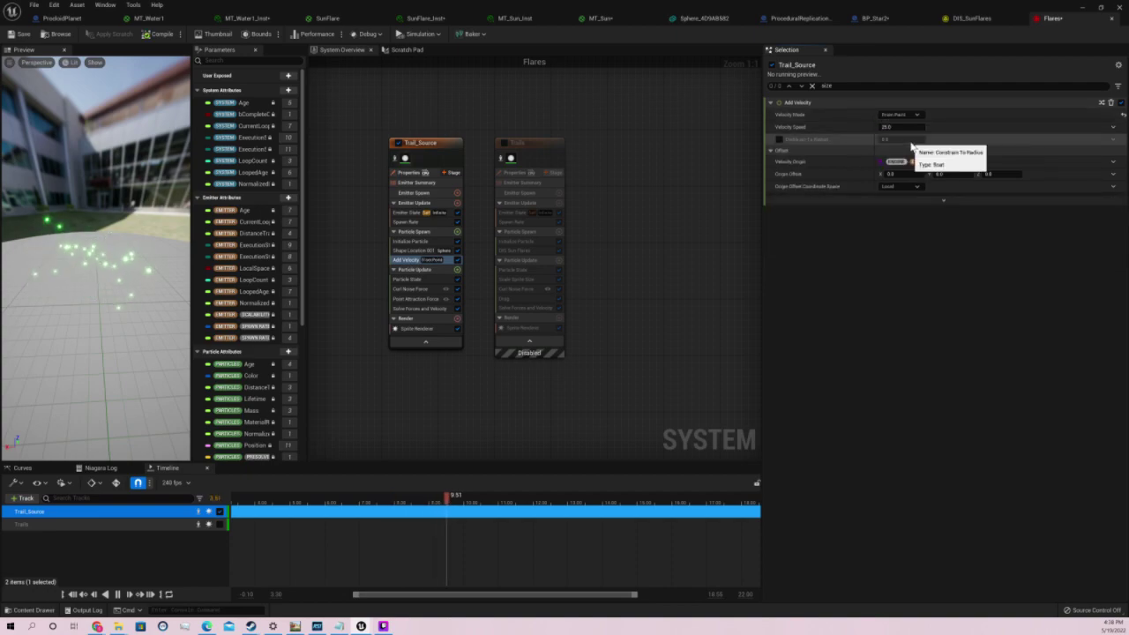
# Give Velocity Speed a negative value of about -26 and re-enable the Trails emitter
pyautogui.click(883, 127)
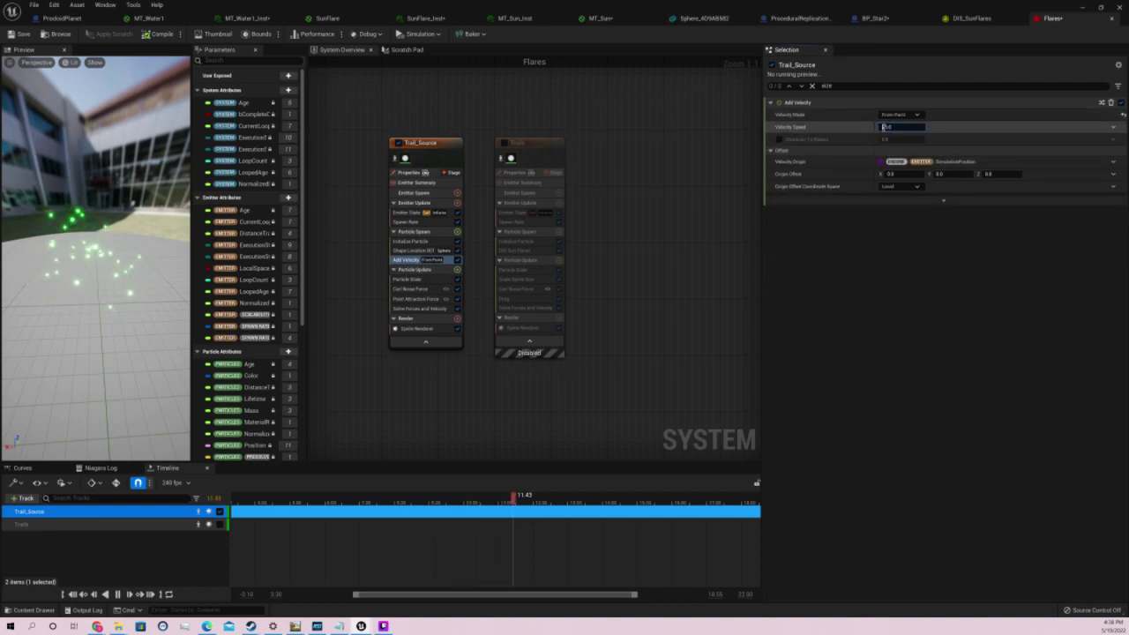
pyautogui.write('25')
pyautogui.press('Return')
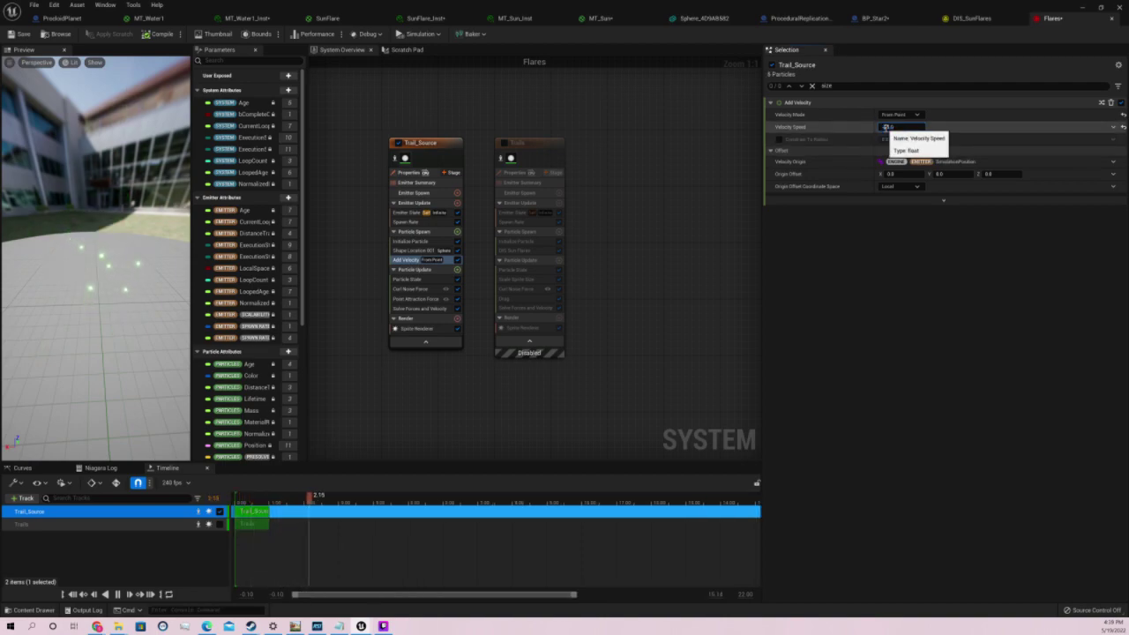
pyautogui.press('Return')
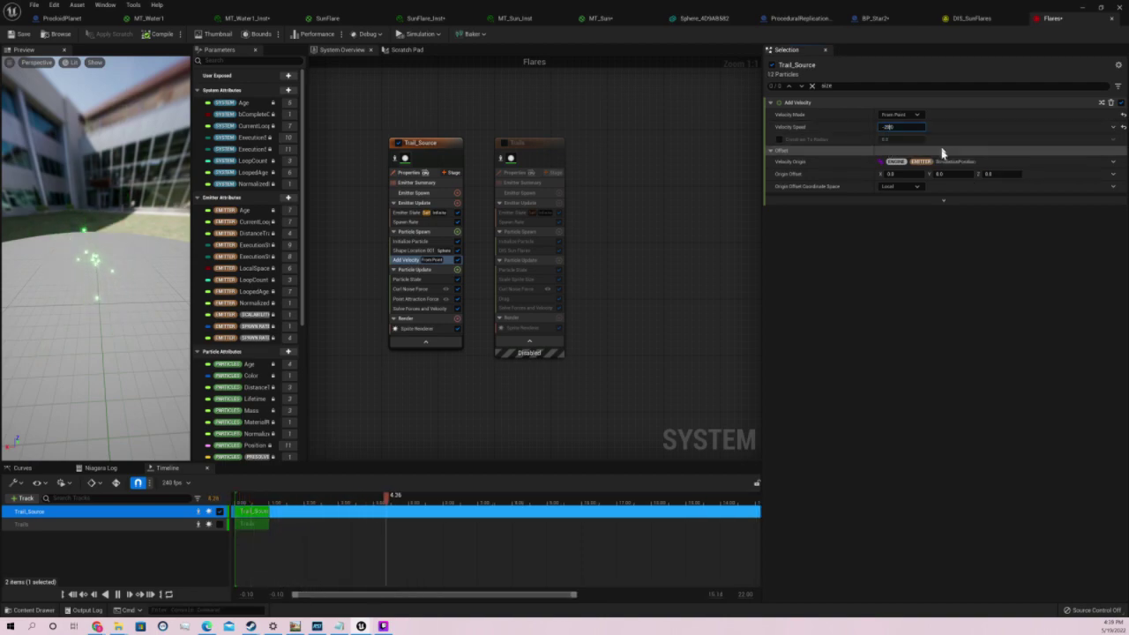
pyautogui.click(220, 524)
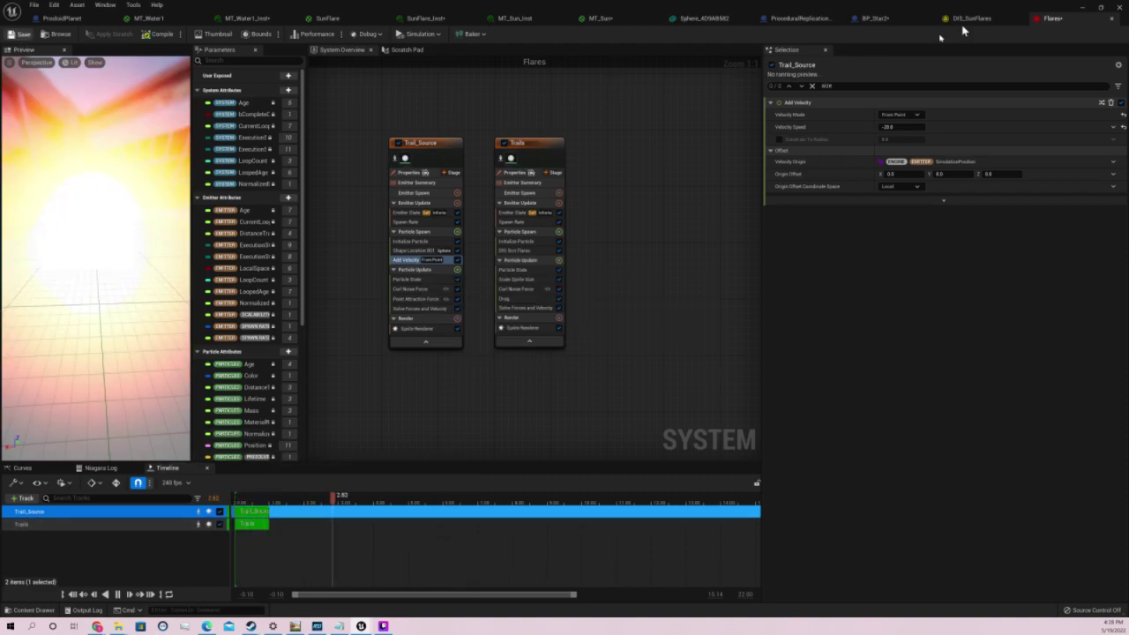
# Switch back to the Space level editor with the sun in view
pyautogui.hotkey('alt', 'Tab')
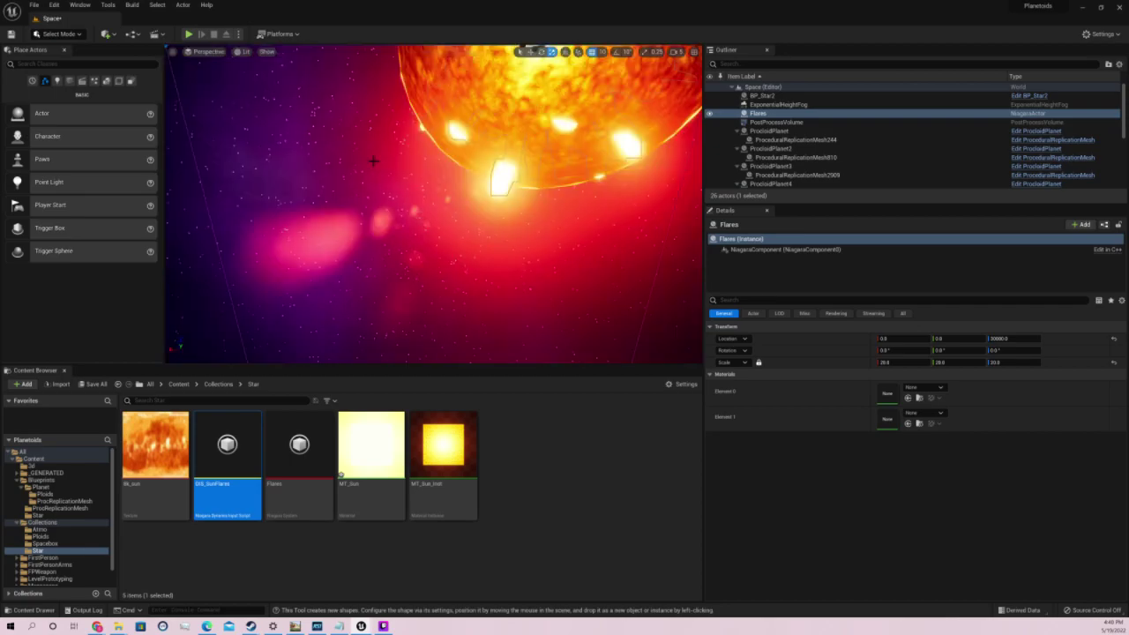
# Play-test the level to preview the flaring sun, then reopen the Flares Niagara system
pyautogui.click(432, 165)
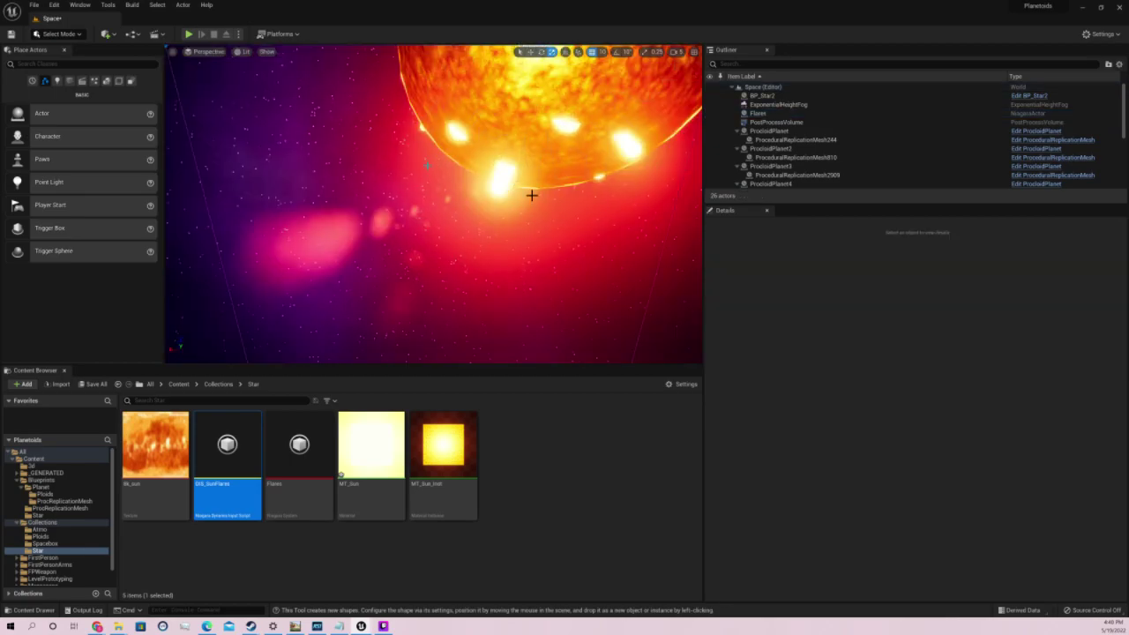
pyautogui.hotkey('alt', 'p')
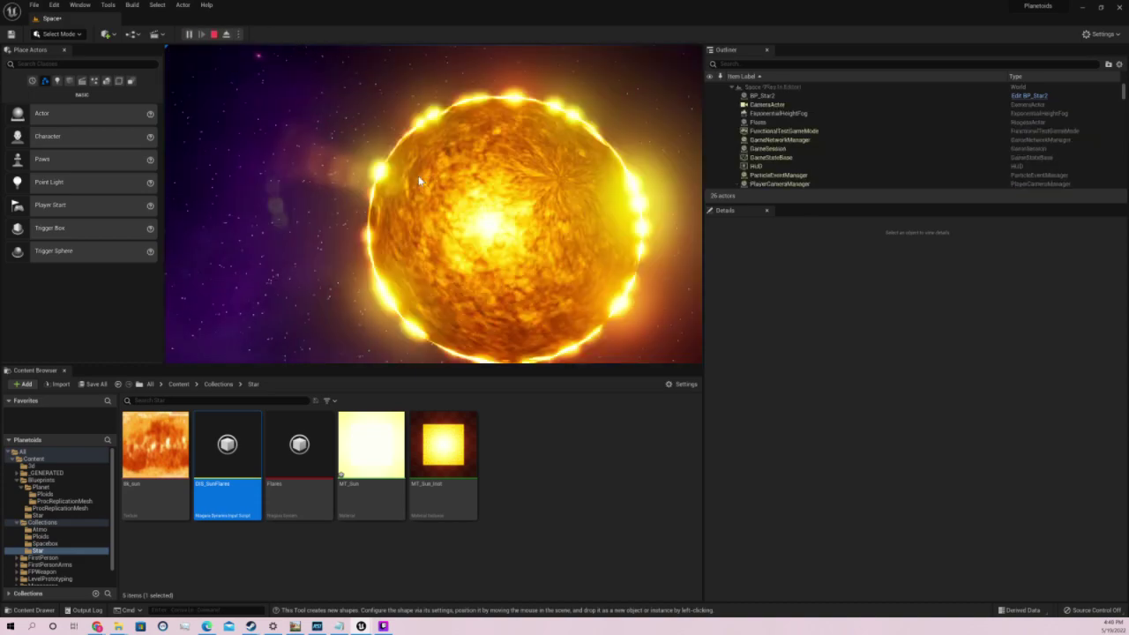
pyautogui.press('Escape')
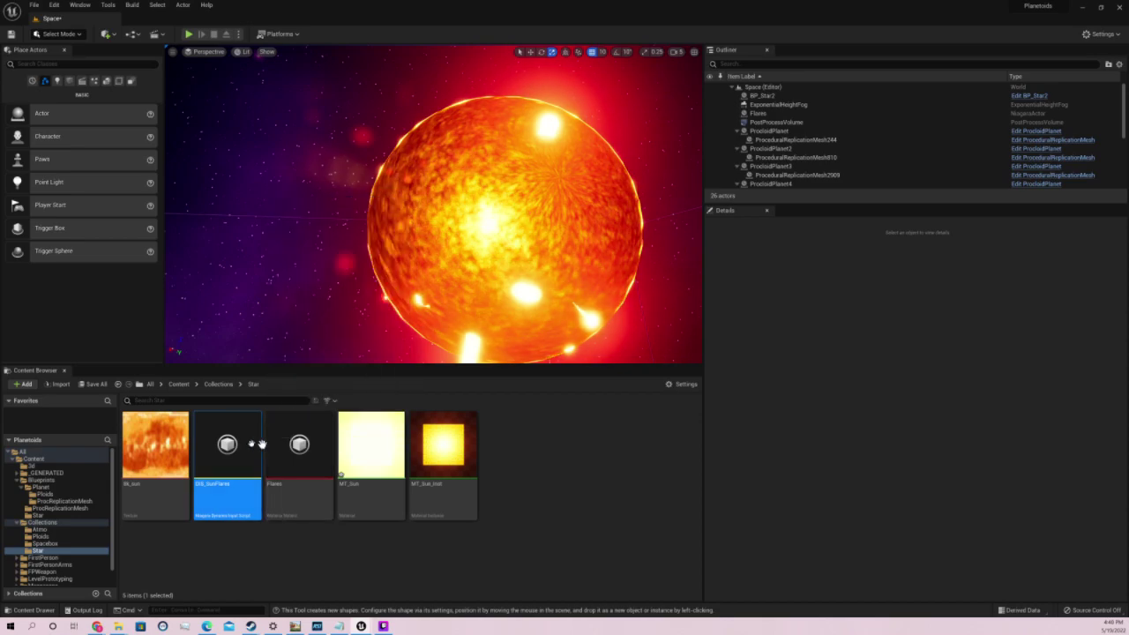
pyautogui.doubleClick(316, 445)
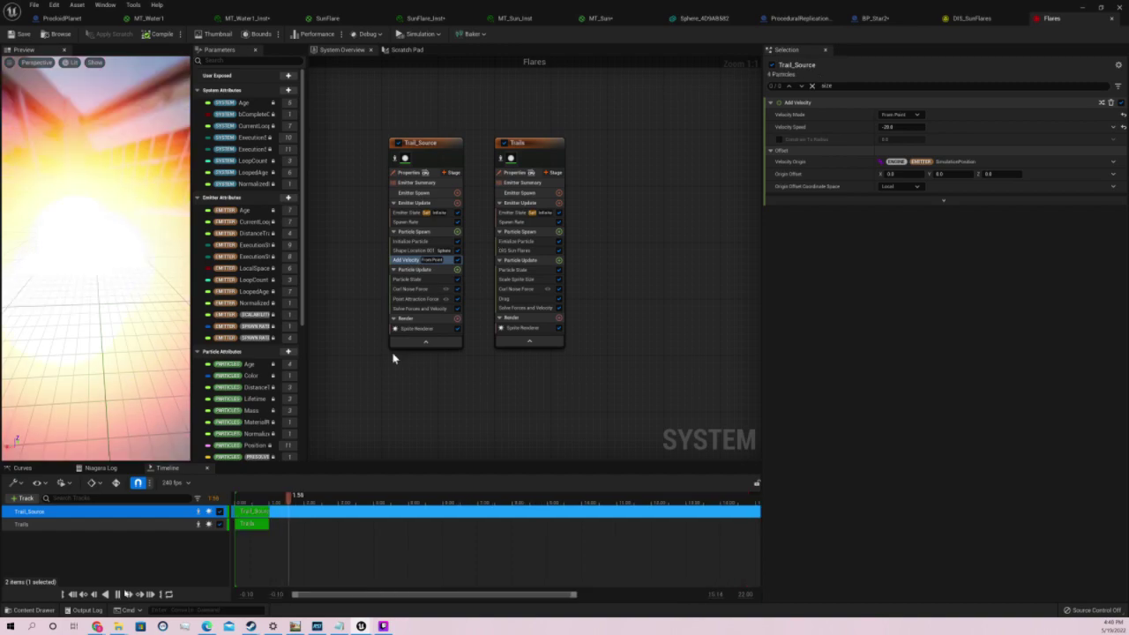
# Give the Trails emitter a Random Uniform sprite size of 100 to 150 and save Flares
pyautogui.click(538, 150)
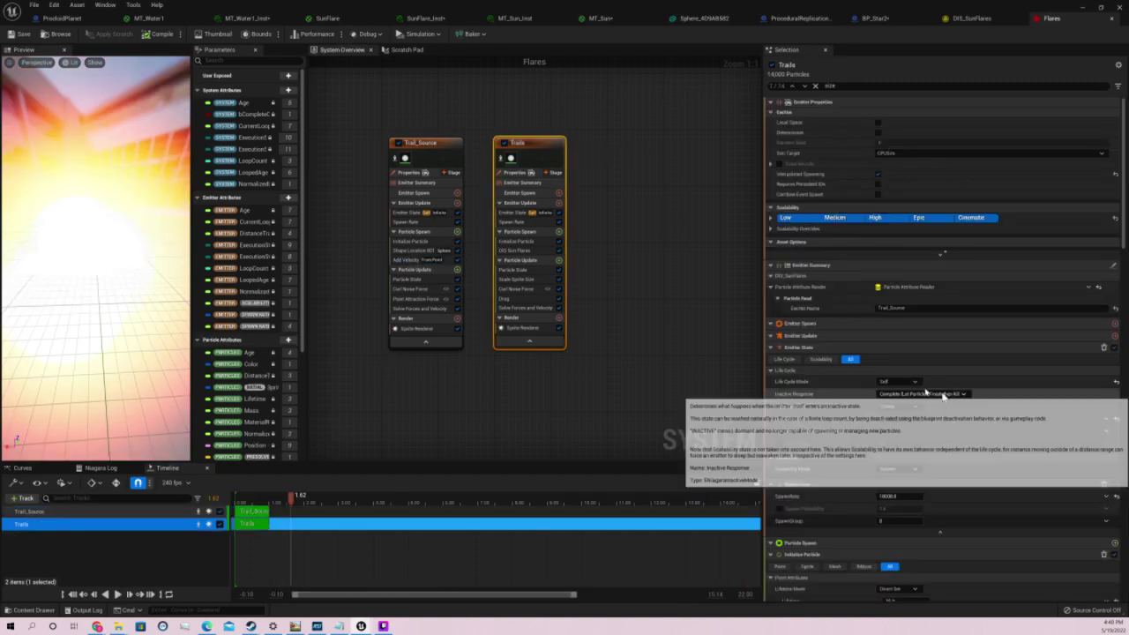
pyautogui.scroll(-5, 952, 406)
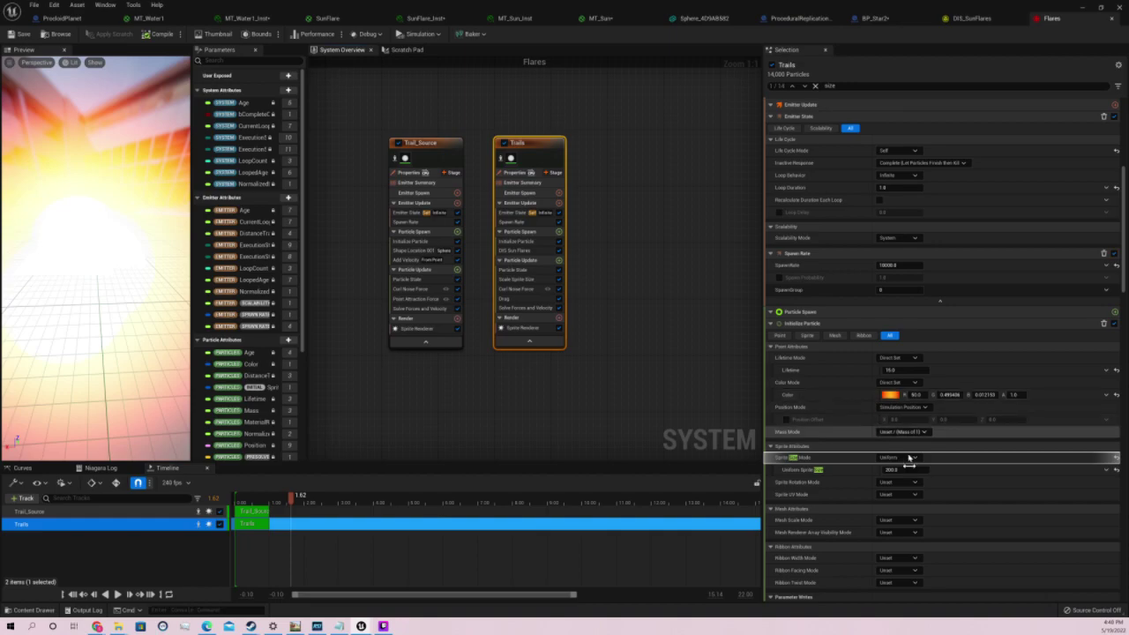
pyautogui.click(902, 458)
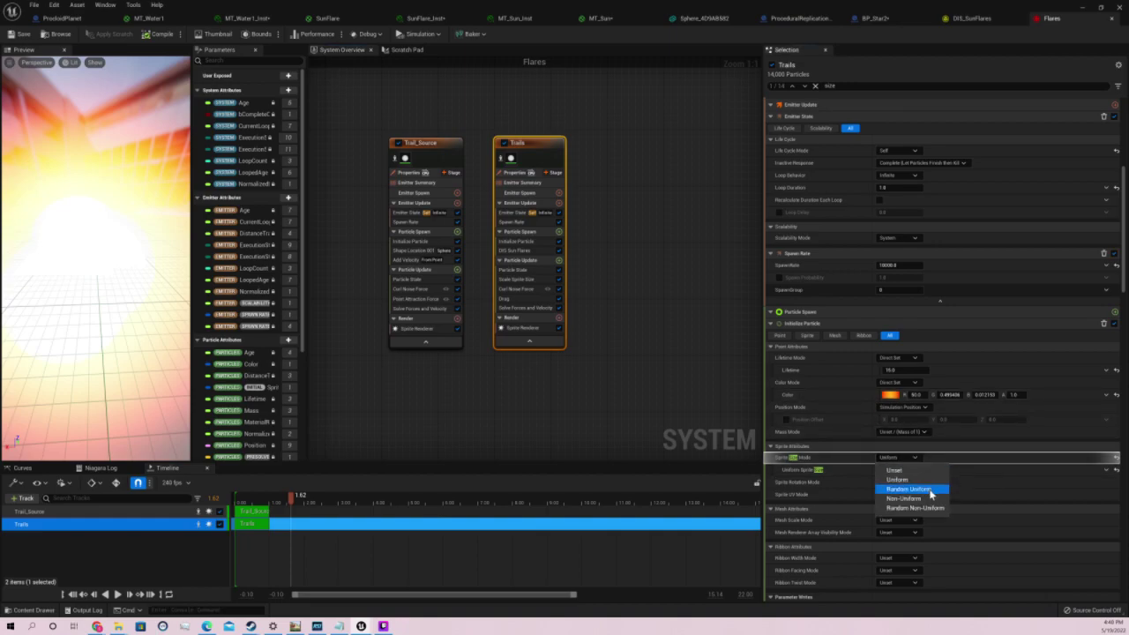
pyautogui.click(928, 481)
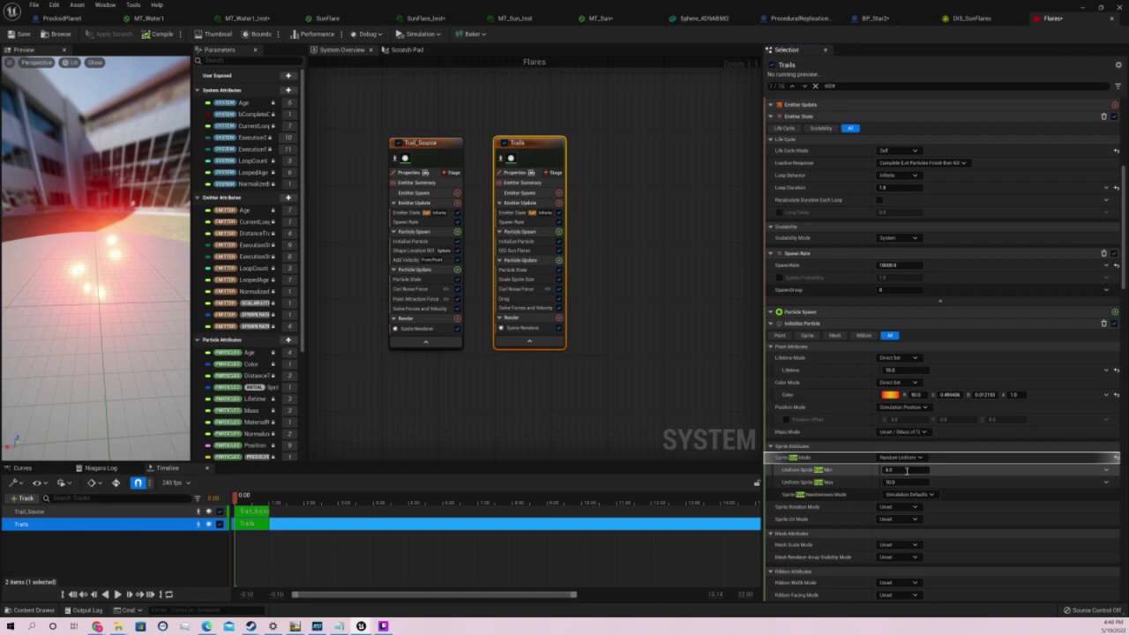
pyautogui.click(906, 471)
pyautogui.write('100')
pyautogui.click(900, 481)
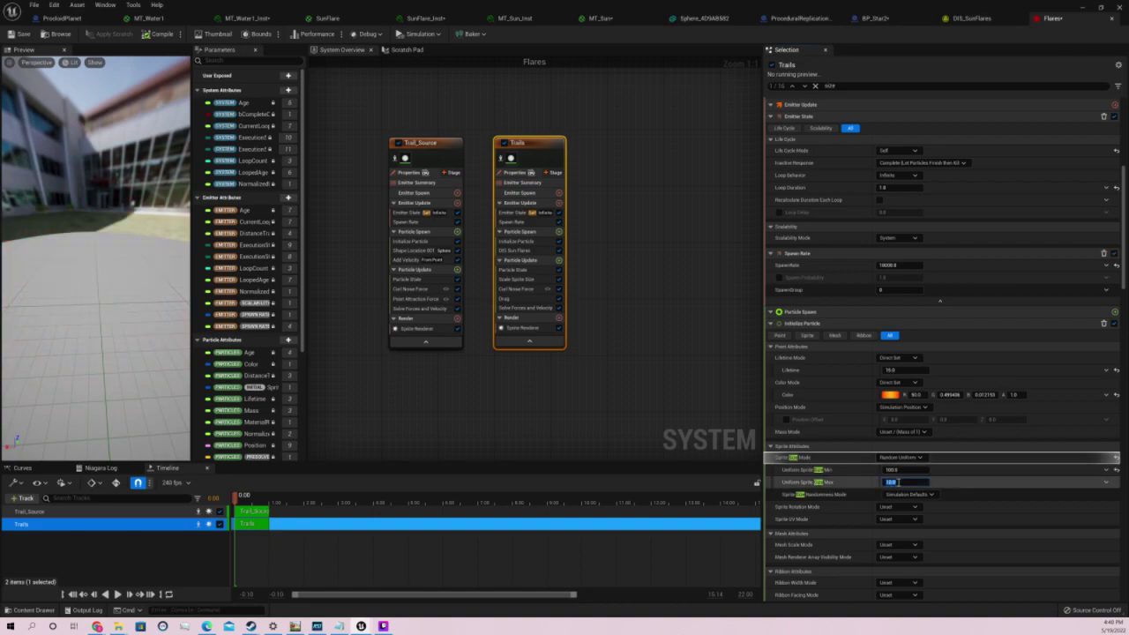
pyautogui.write('150')
pyautogui.press('Return')
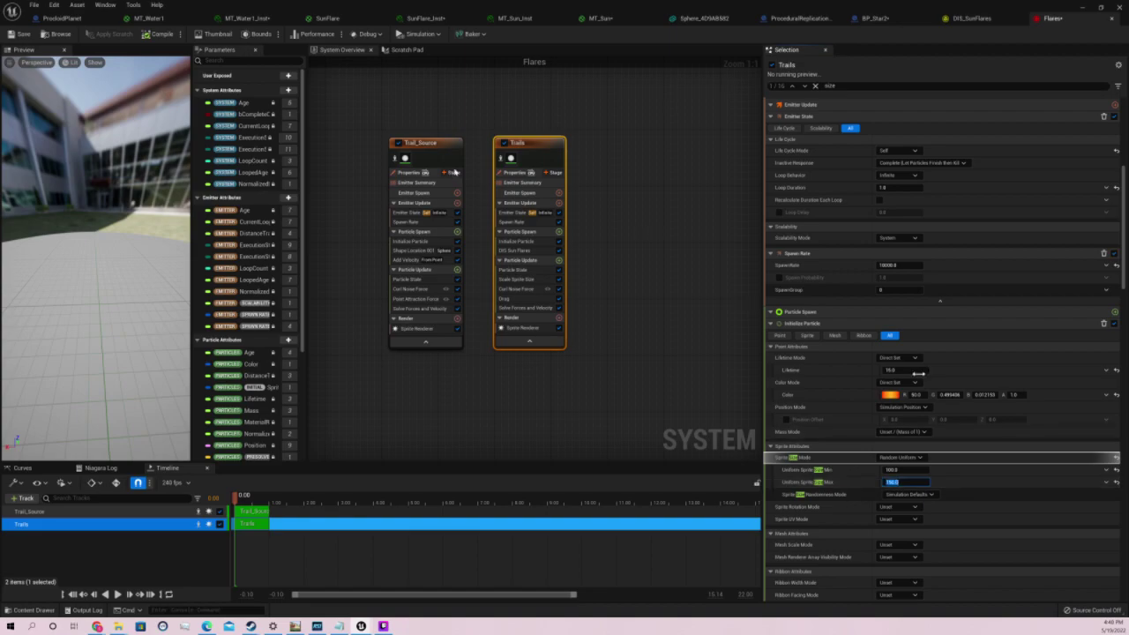
pyautogui.hotkey('ctrl', 's')
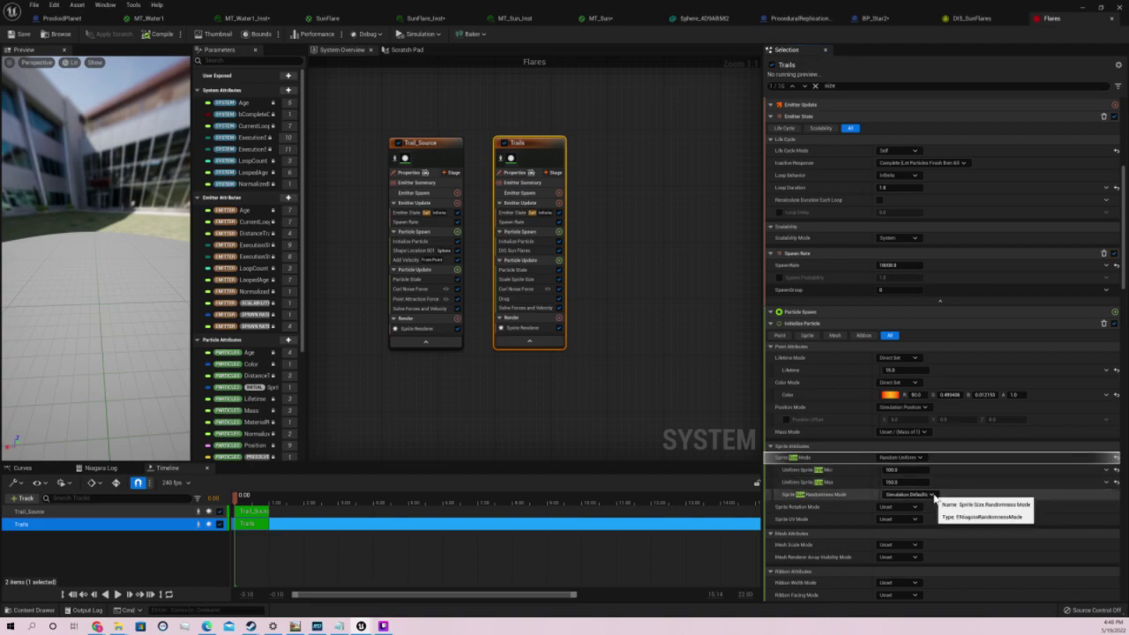
# Make sprite size randomness Non-Deterministic and try the Random Uniform and Non-Uniform size modes
pyautogui.click(932, 495)
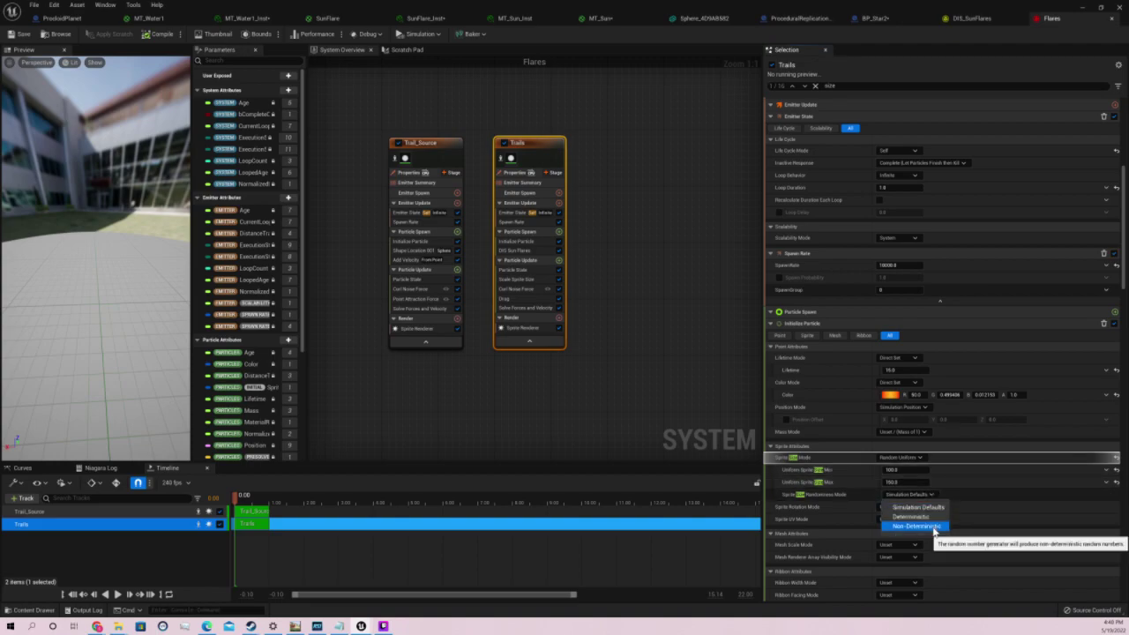
pyautogui.click(933, 526)
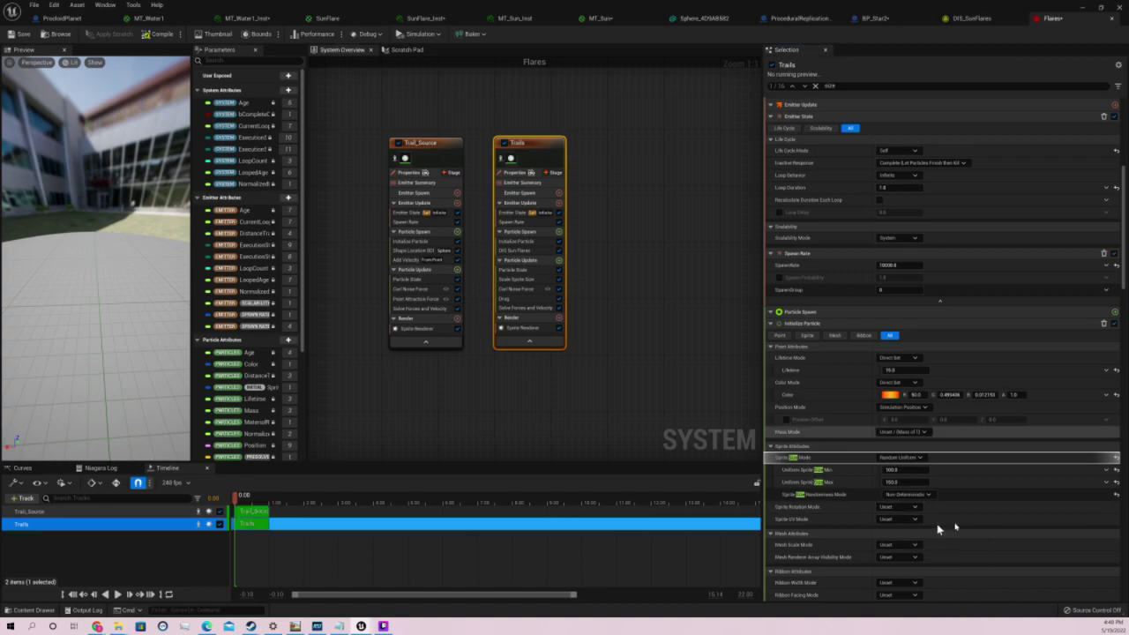
pyautogui.click(909, 457)
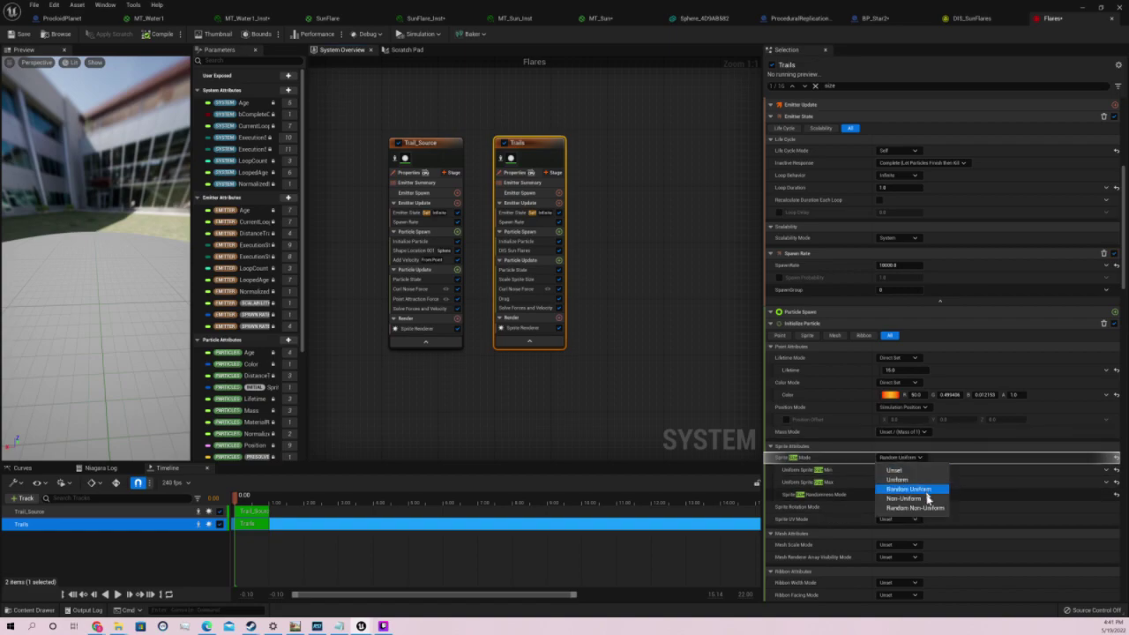
pyautogui.click(925, 488)
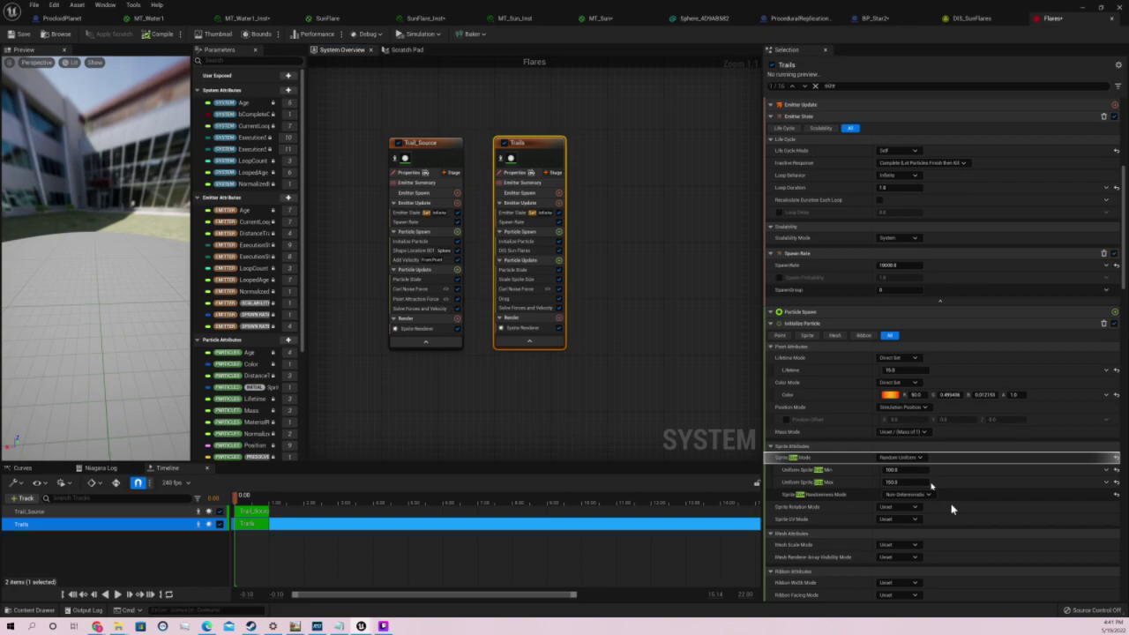
pyautogui.click(904, 457)
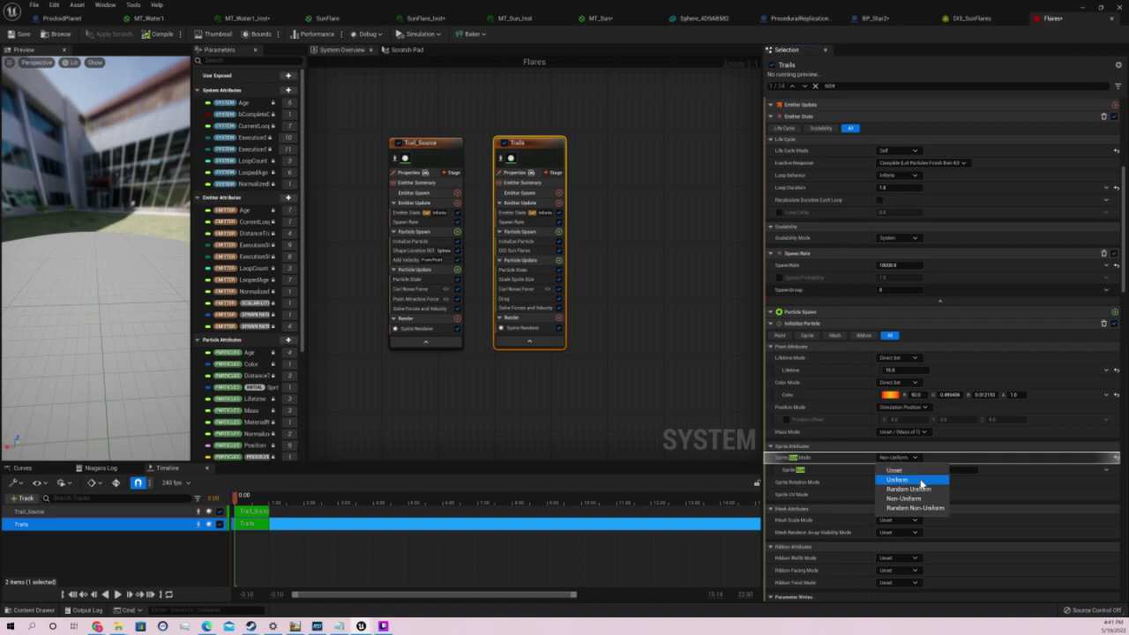
pyautogui.click(922, 484)
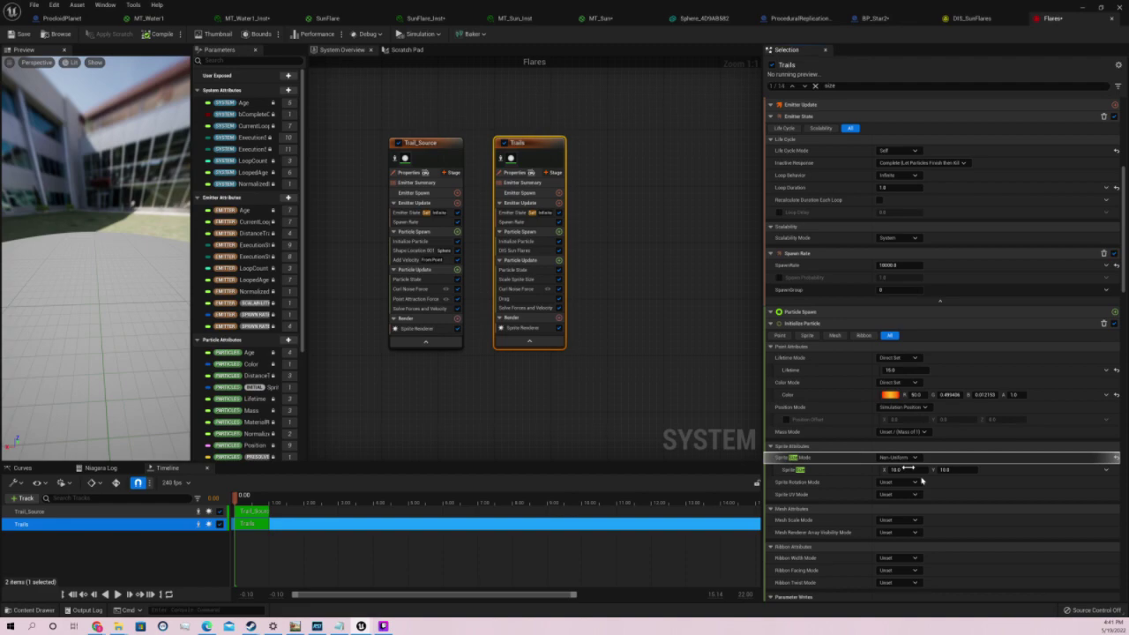
# Switch Trails to Uniform sprite size mode with a size of 150
pyautogui.hotkey('ctrl', 'z')
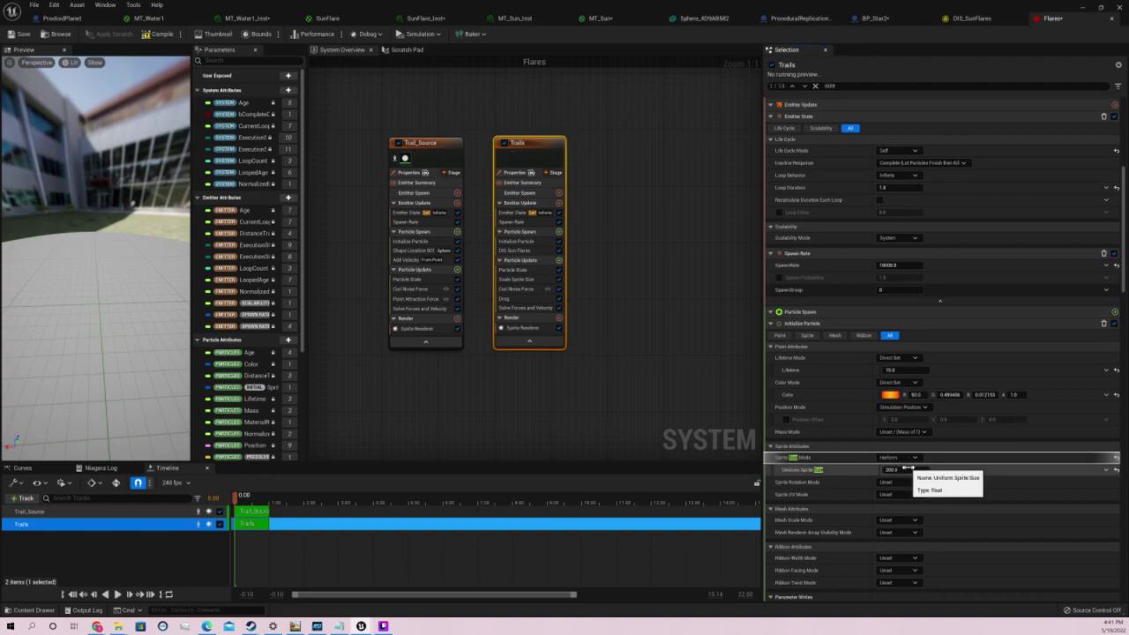
pyautogui.click(914, 471)
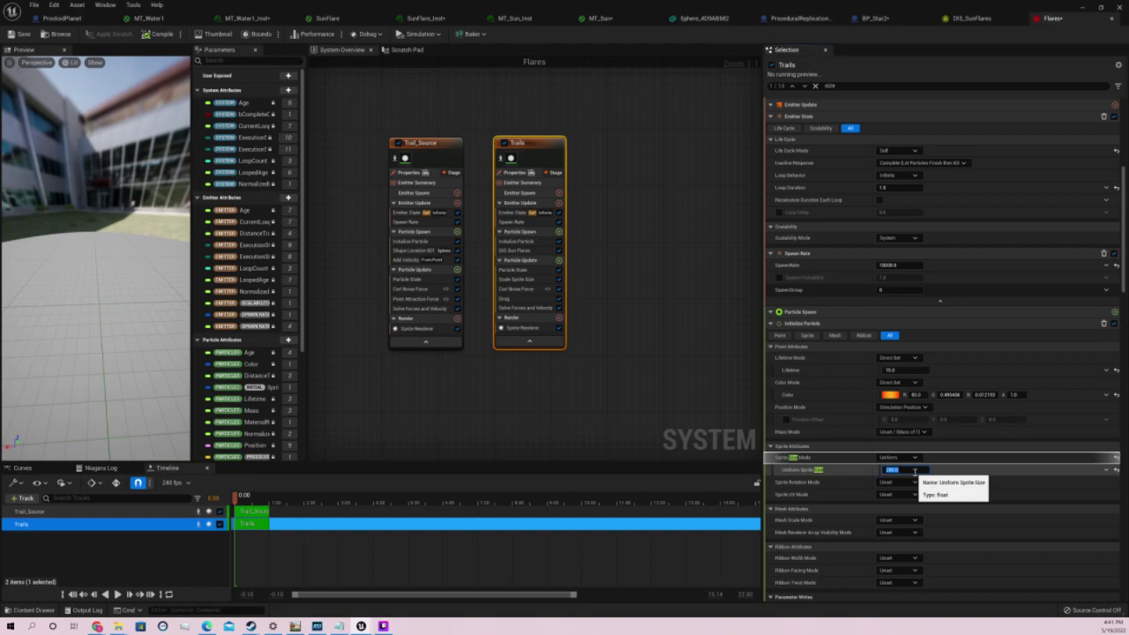
pyautogui.write('150')
pyautogui.press('Return')
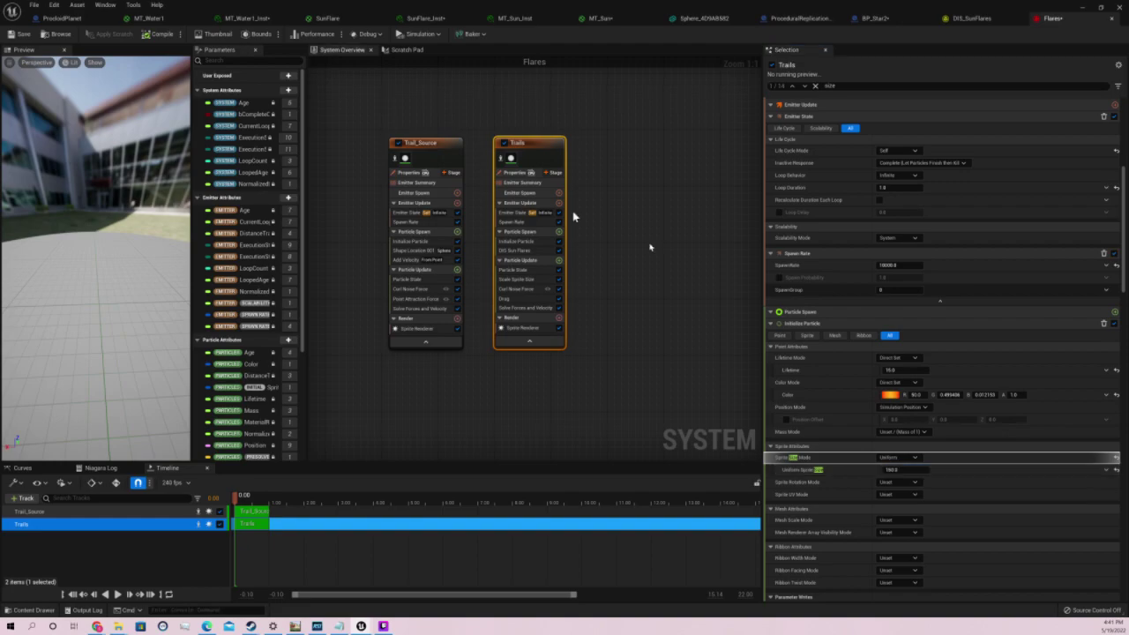
pyautogui.click(573, 211)
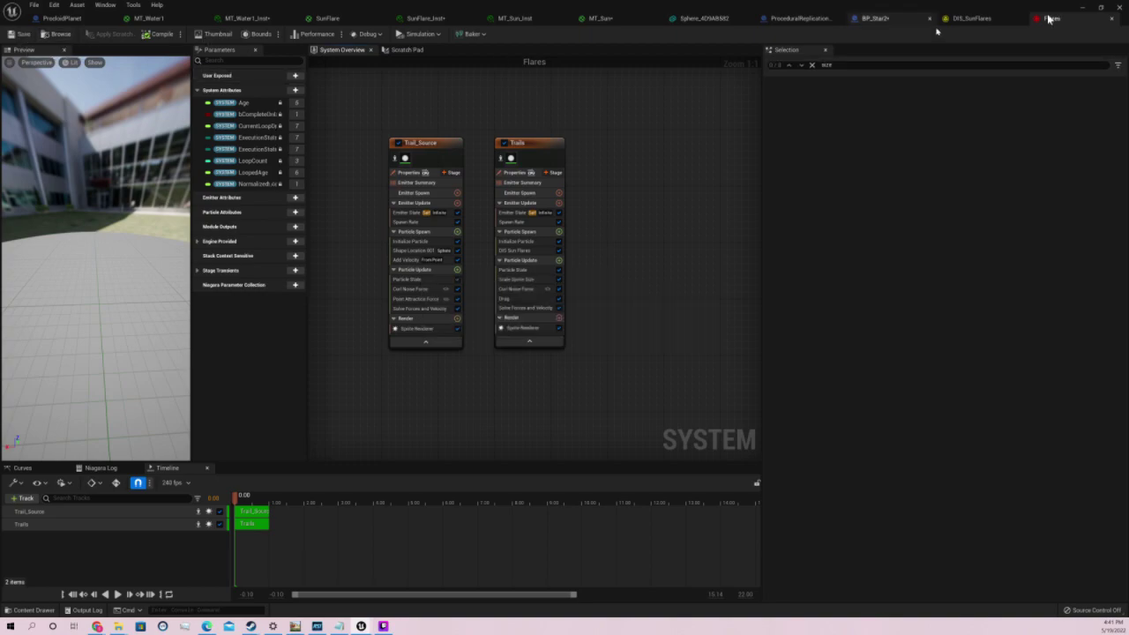
# Frame the Flares actor and orbit the viewport to inspect the flares around the sun
pyautogui.click(1085, 8)
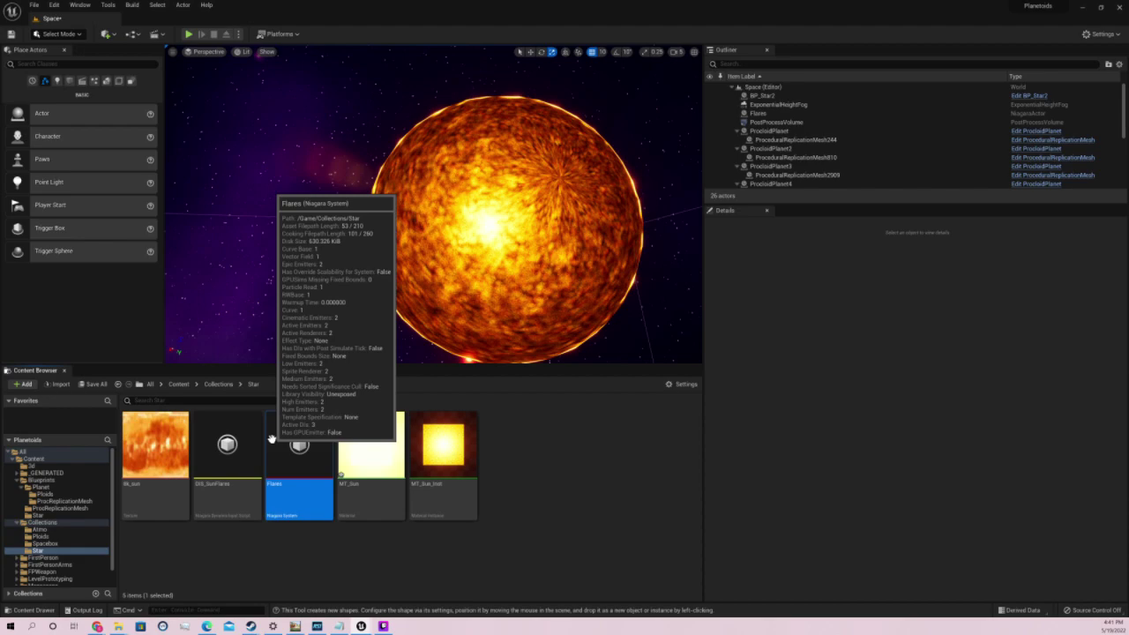
pyautogui.click(773, 115)
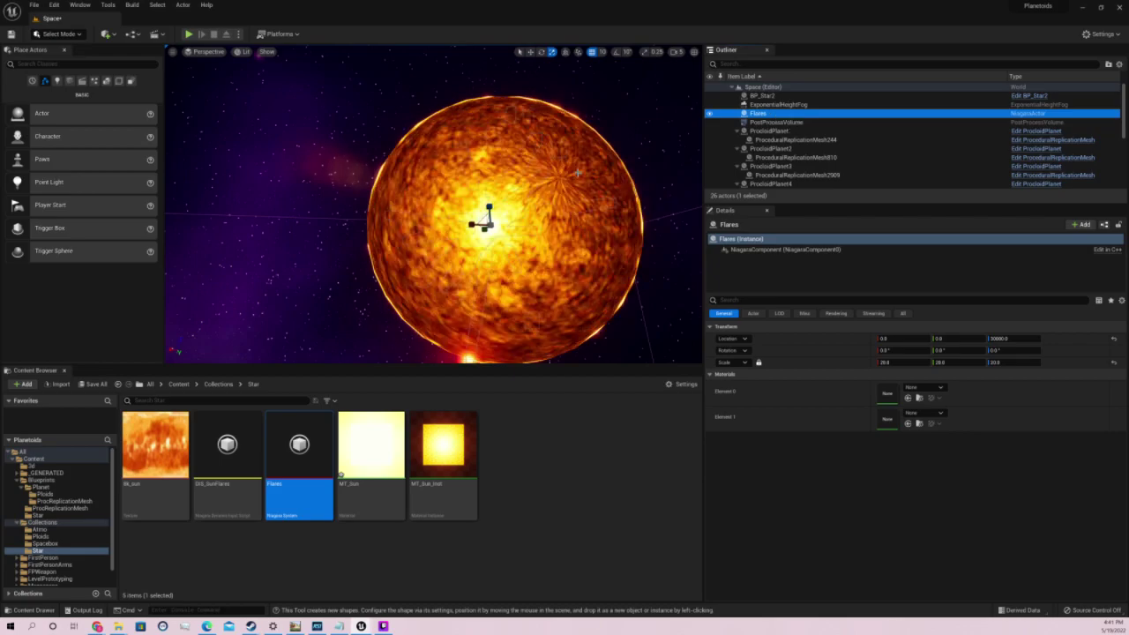
pyautogui.press('f')
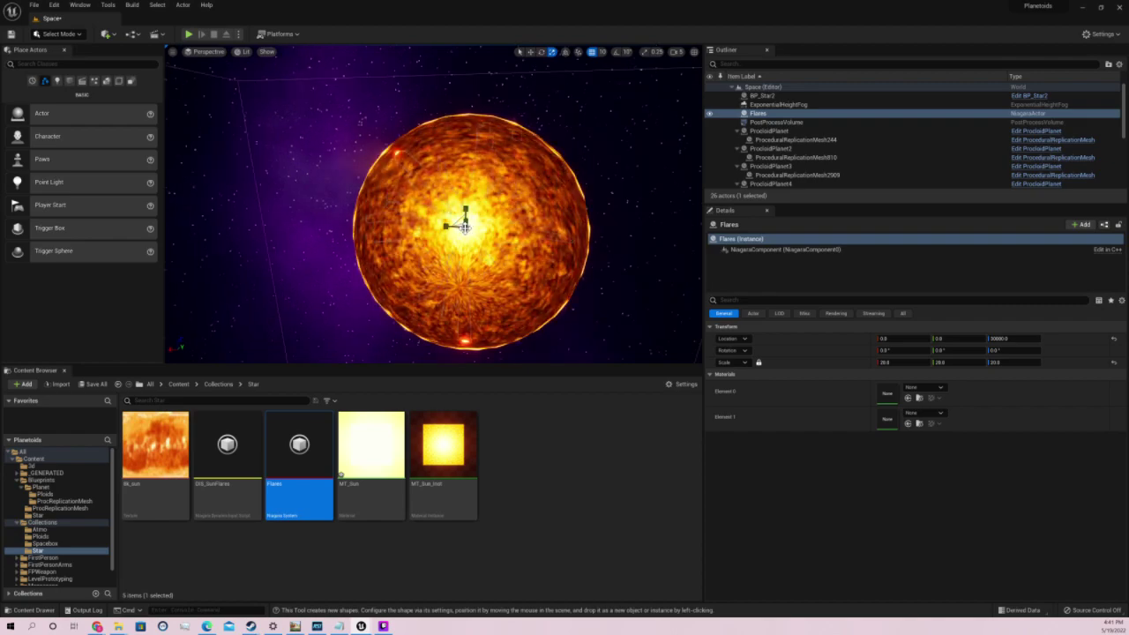
pyautogui.moveTo(465, 228); pyautogui.dragTo(467, 227)
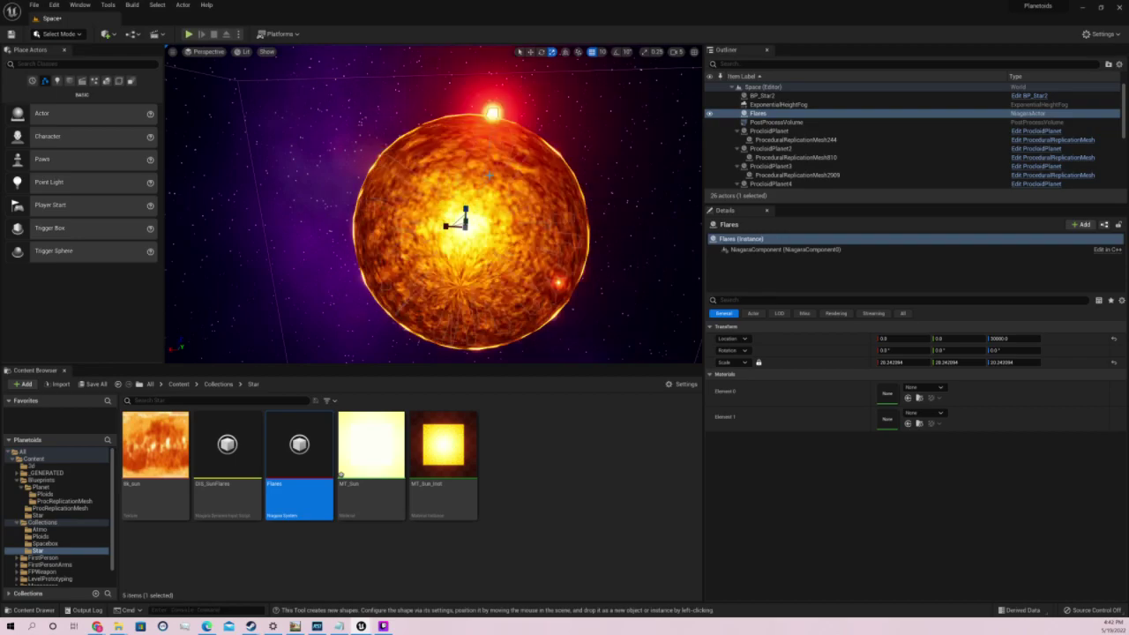
pyautogui.moveTo(433, 203); pyautogui.dragTo(477, 239, button='right')
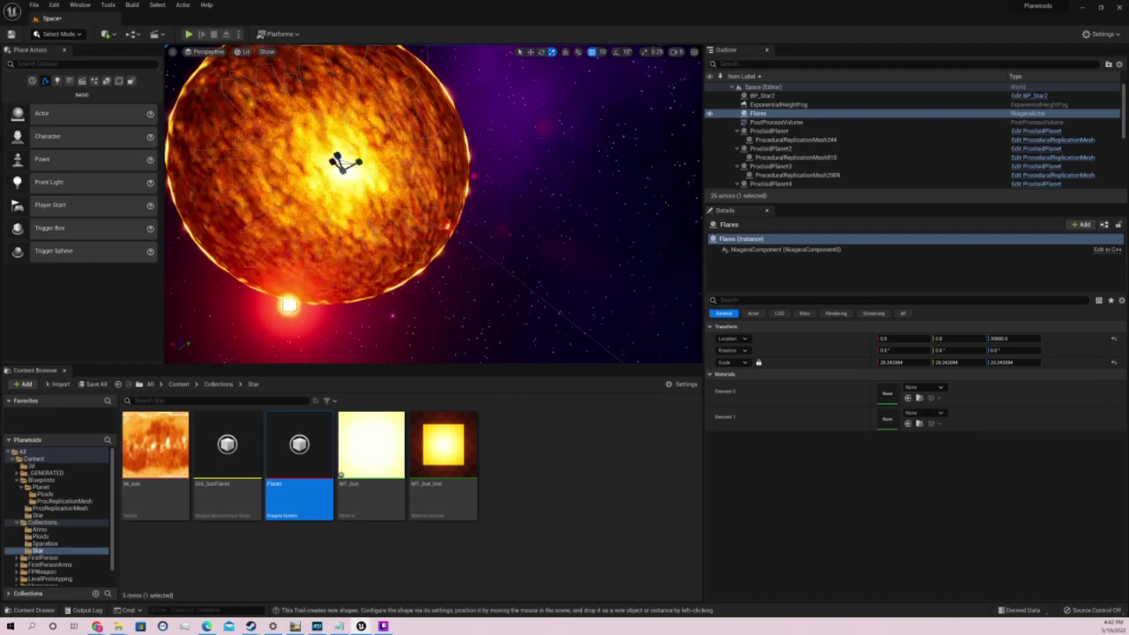
pyautogui.moveTo(477, 238); pyautogui.dragTo(433, 239, button='right')
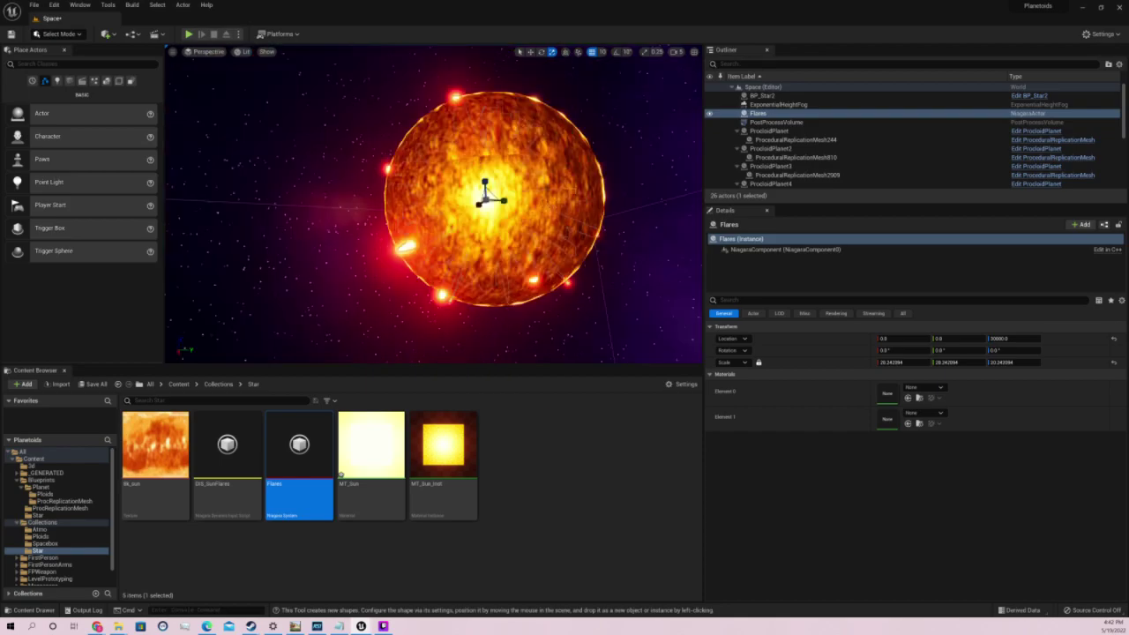
pyautogui.moveTo(433, 238); pyautogui.dragTo(437, 237, button='right')
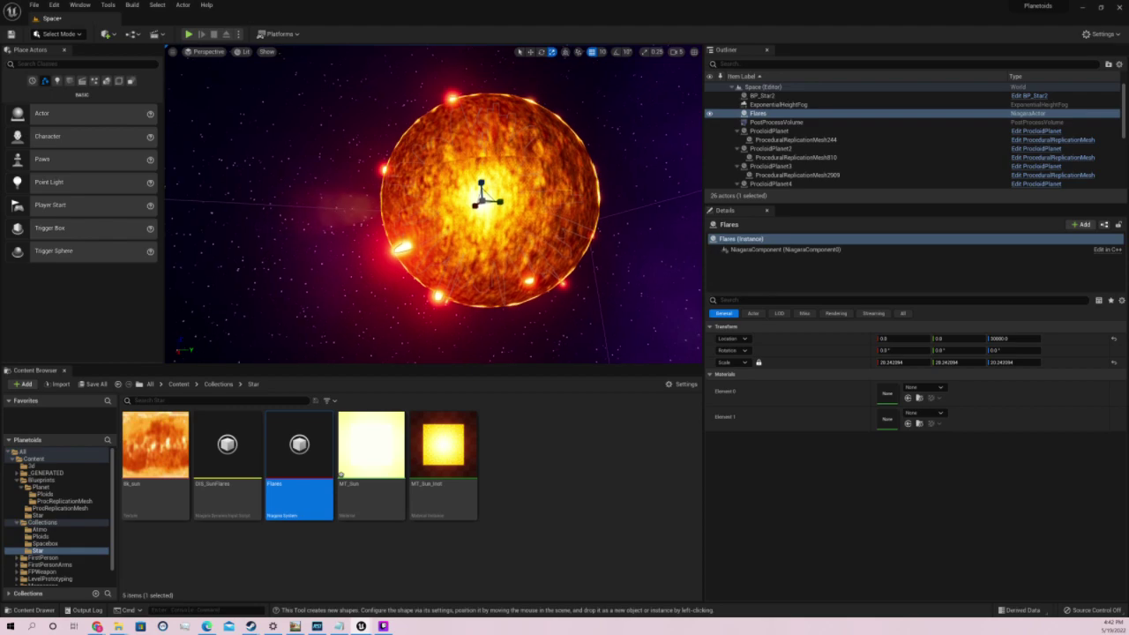
pyautogui.moveTo(438, 237); pyautogui.dragTo(554, 244, button='right')
# Select BP_Star2 and reopen the Flares Niagara system
pyautogui.press('Escape')
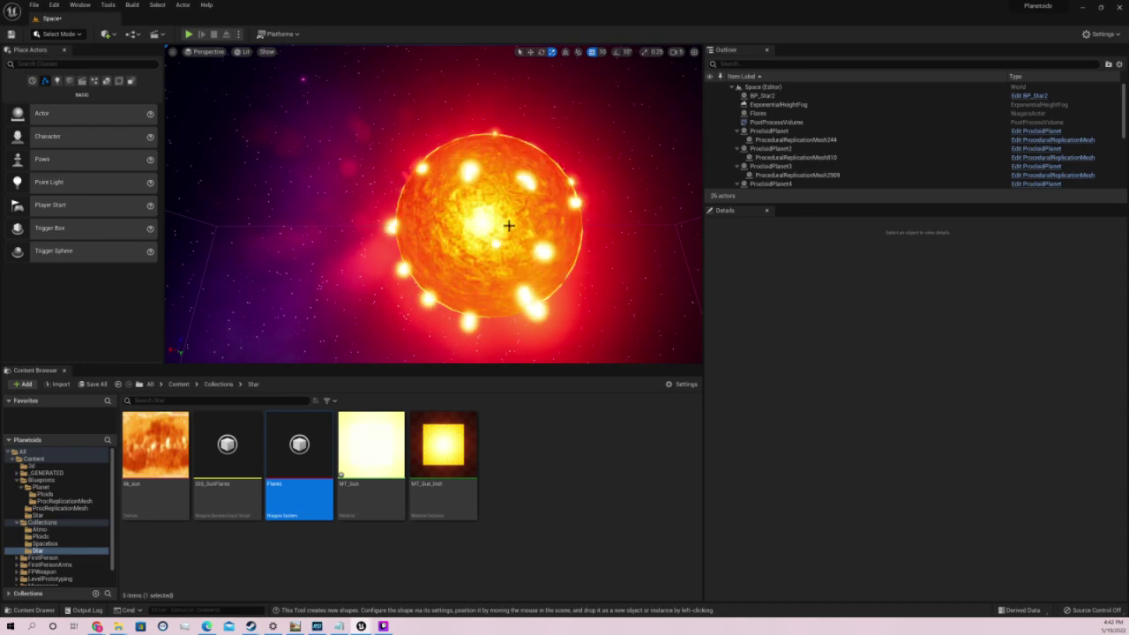
pyautogui.click(509, 226)
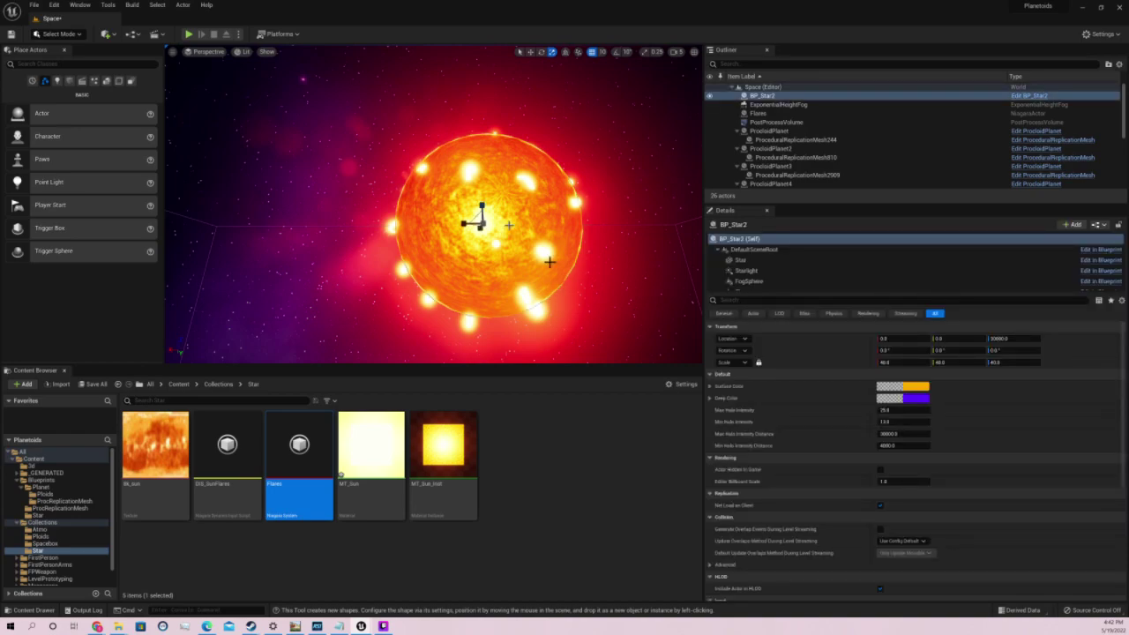
pyautogui.doubleClick(294, 441)
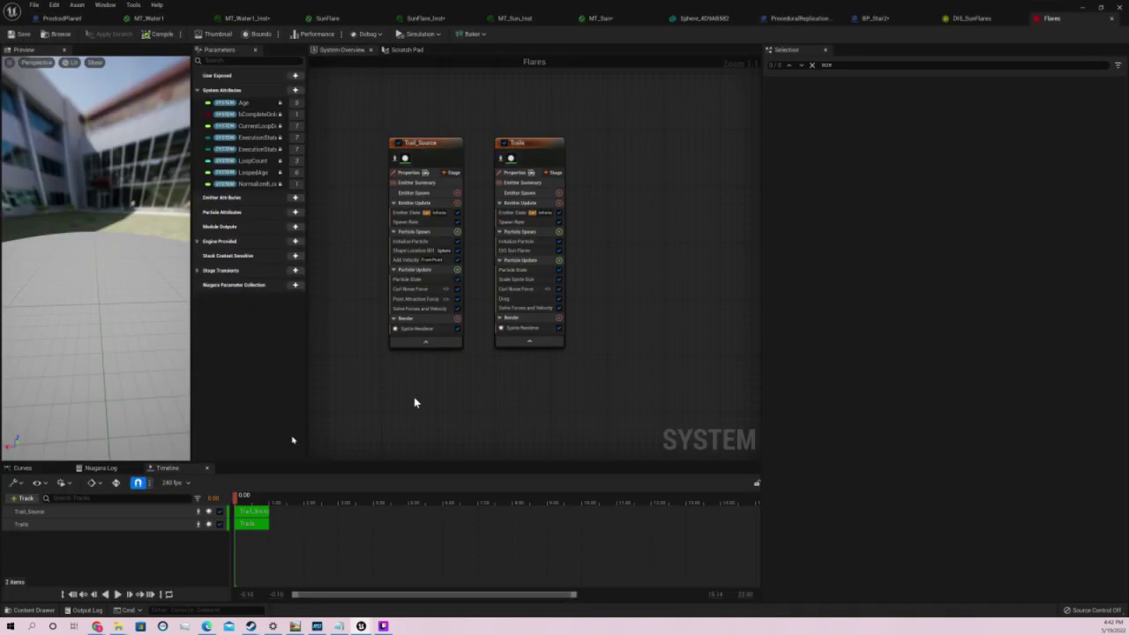
# Set the Trails Curl Noise Force noise strength to 100
pyautogui.click(523, 289)
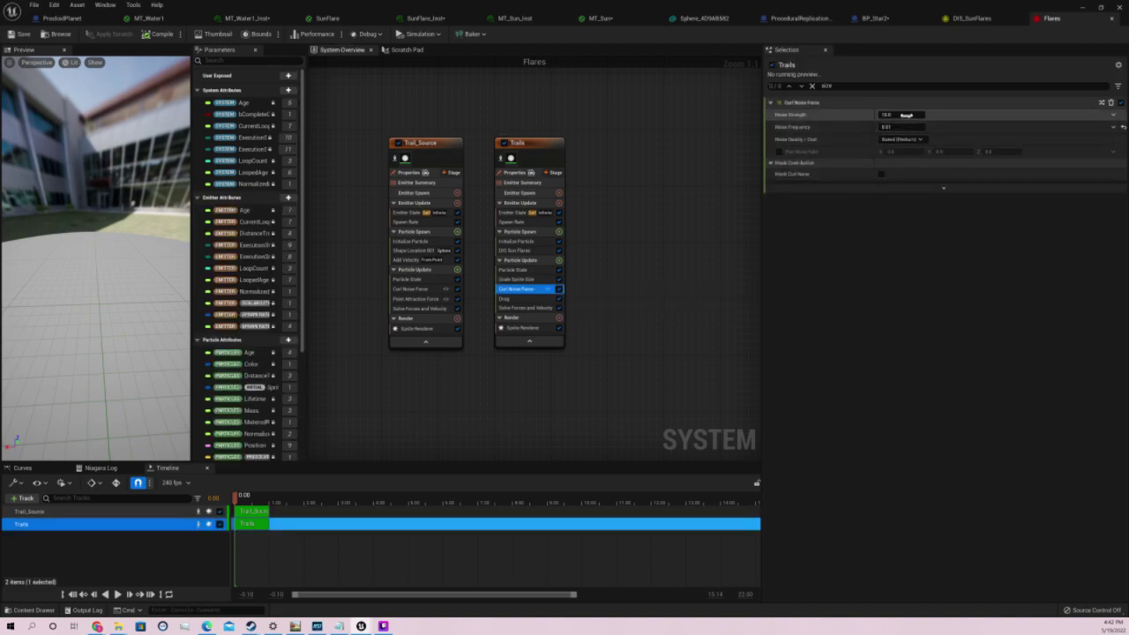
pyautogui.click(906, 114)
pyautogui.rightClick(906, 115)
pyautogui.click(923, 124)
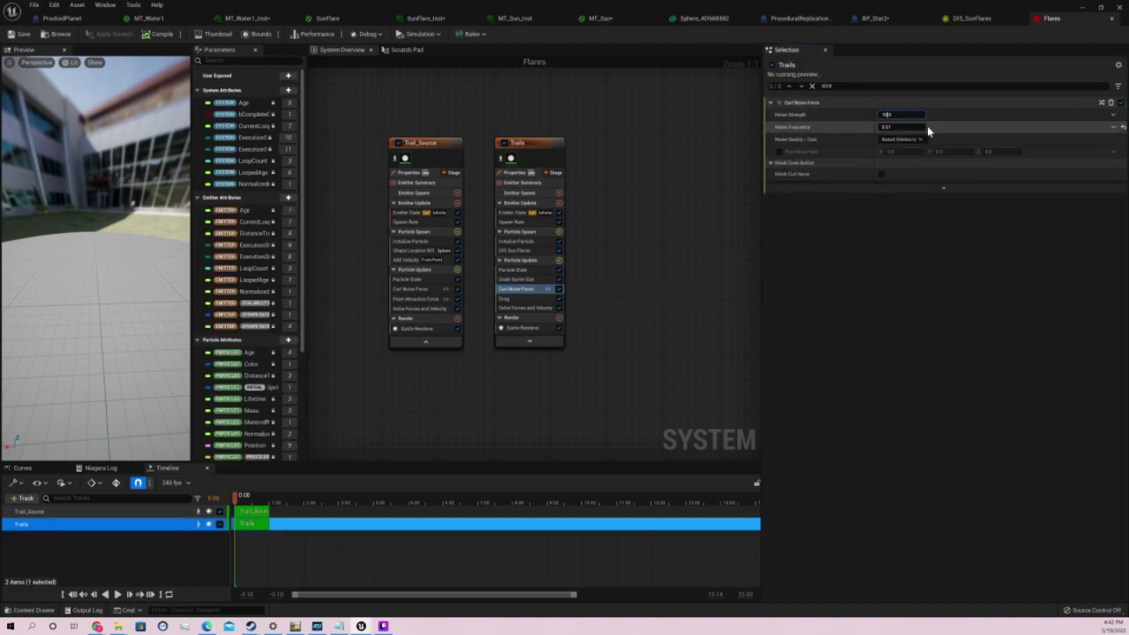
pyautogui.press('Return')
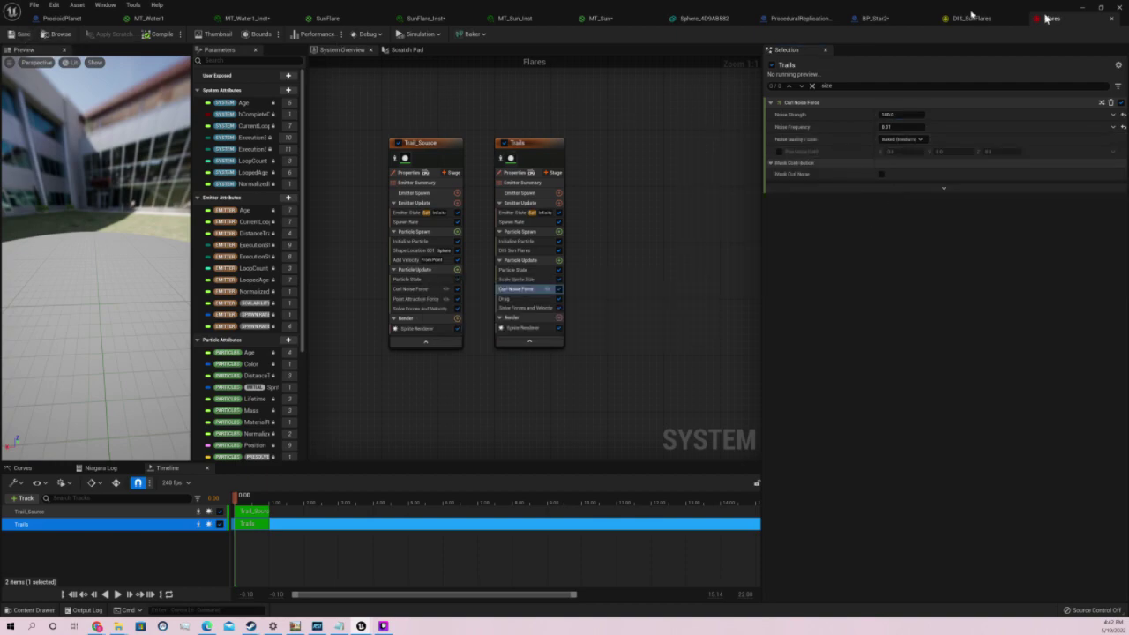
pyautogui.click(1082, 7)
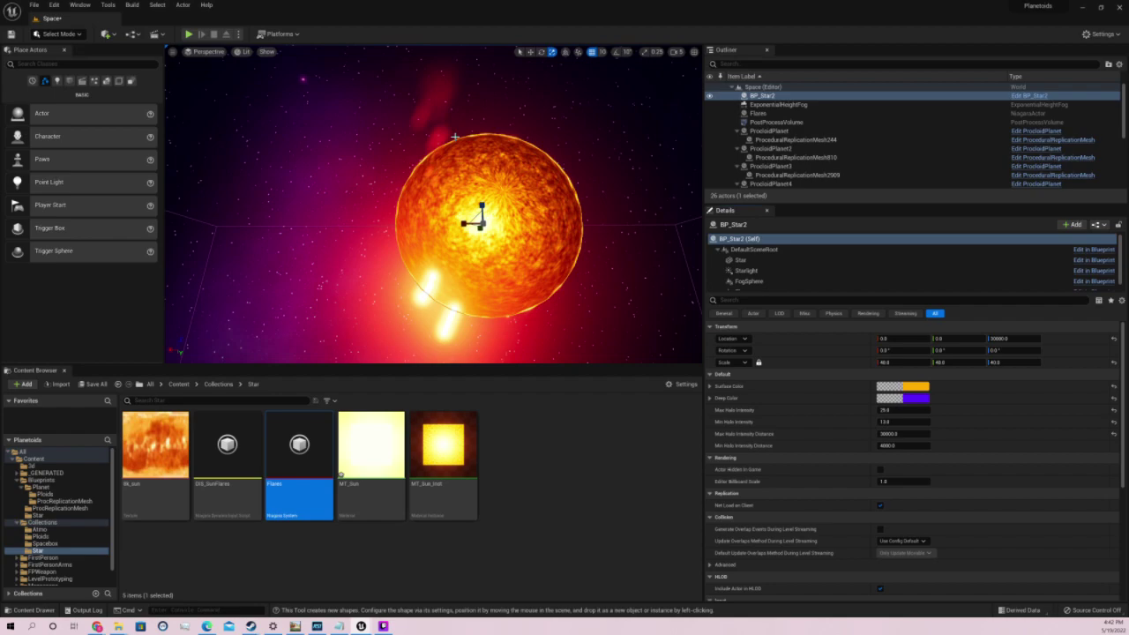
pyautogui.moveTo(455, 137); pyautogui.dragTo(459, 159, button='right')
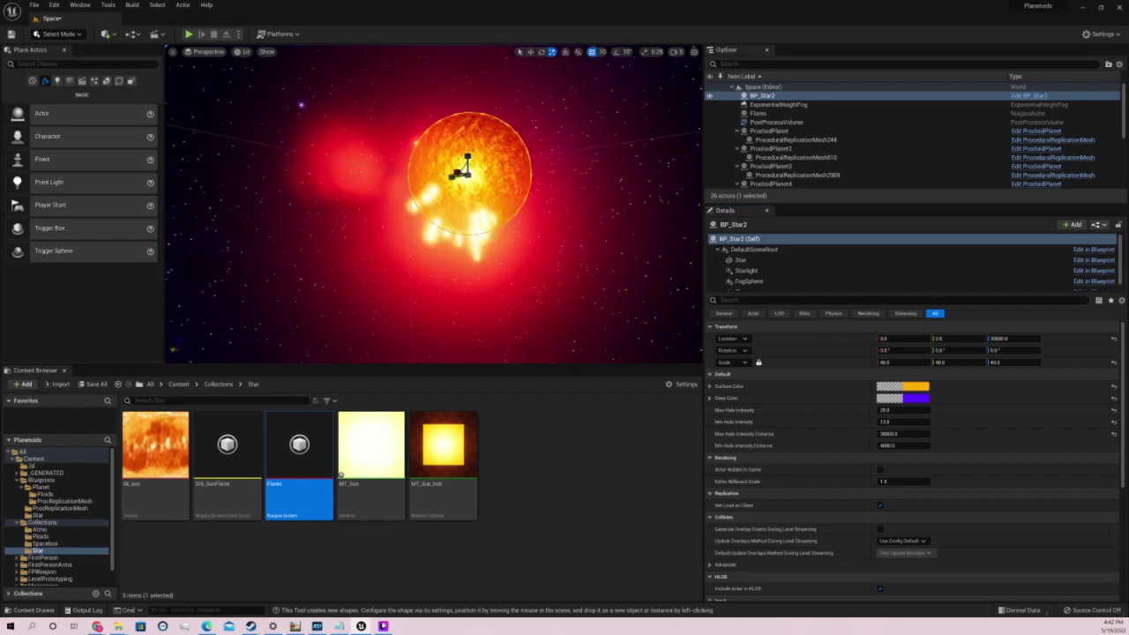
pyautogui.moveTo(458, 158); pyautogui.dragTo(477, 184, button='right')
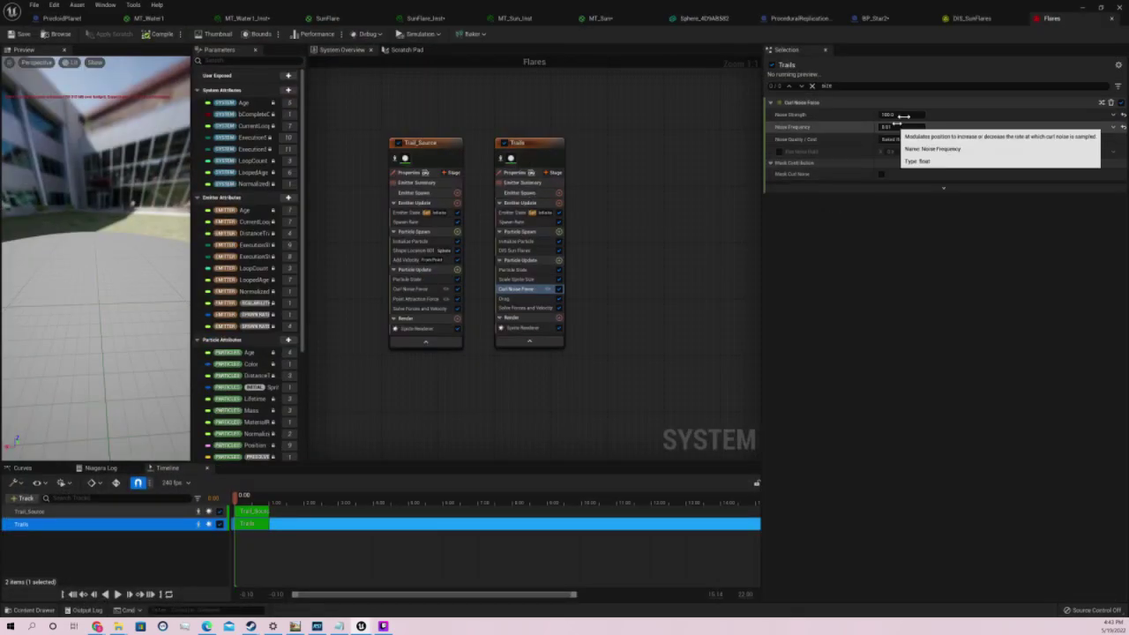
# Set Trails curl noise strength to 10 and noise frequency to 0.1, then return to the level
pyautogui.click(891, 115)
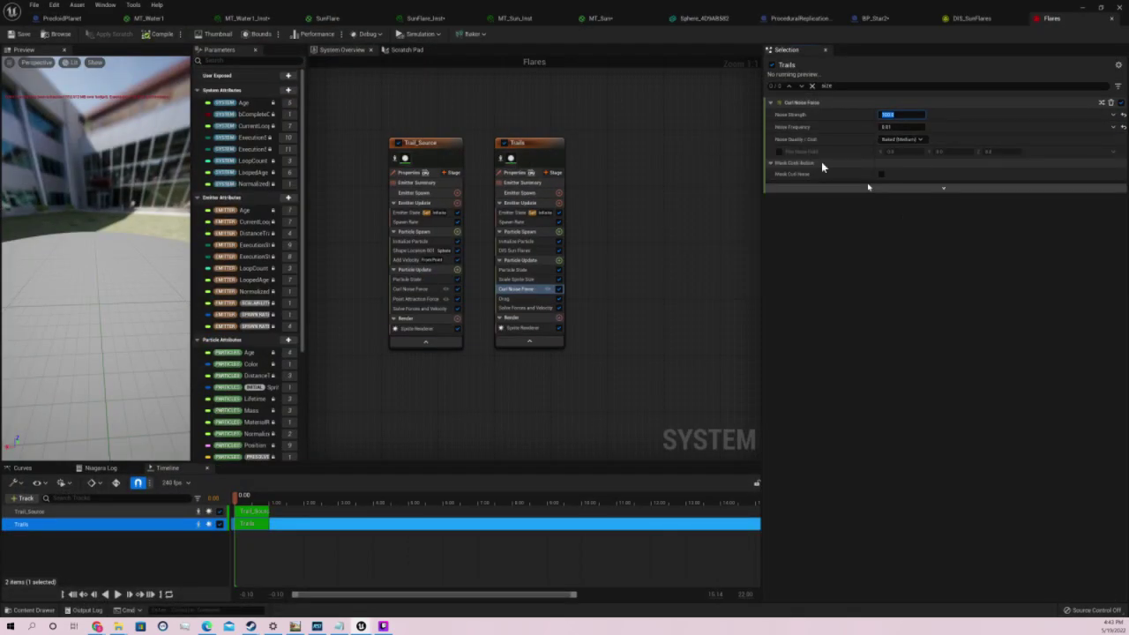
pyautogui.moveTo(821, 161)
pyautogui.mouseDown()
pyautogui.moveTo(780, 155)
pyautogui.moveTo(802, 175)
pyautogui.mouseUp()
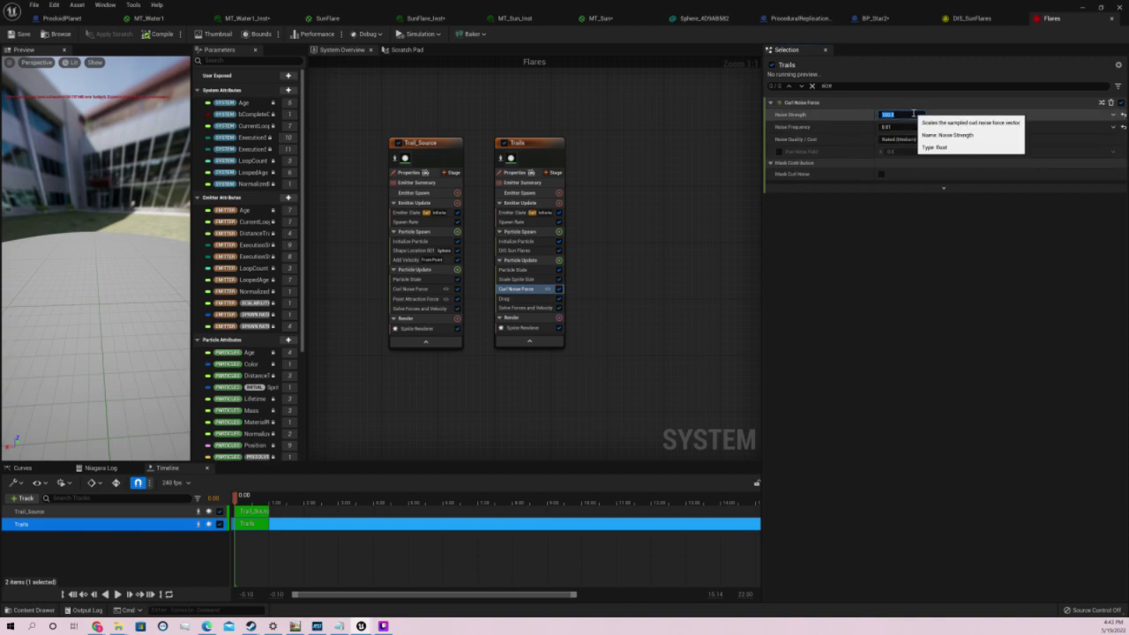
pyautogui.write('1')
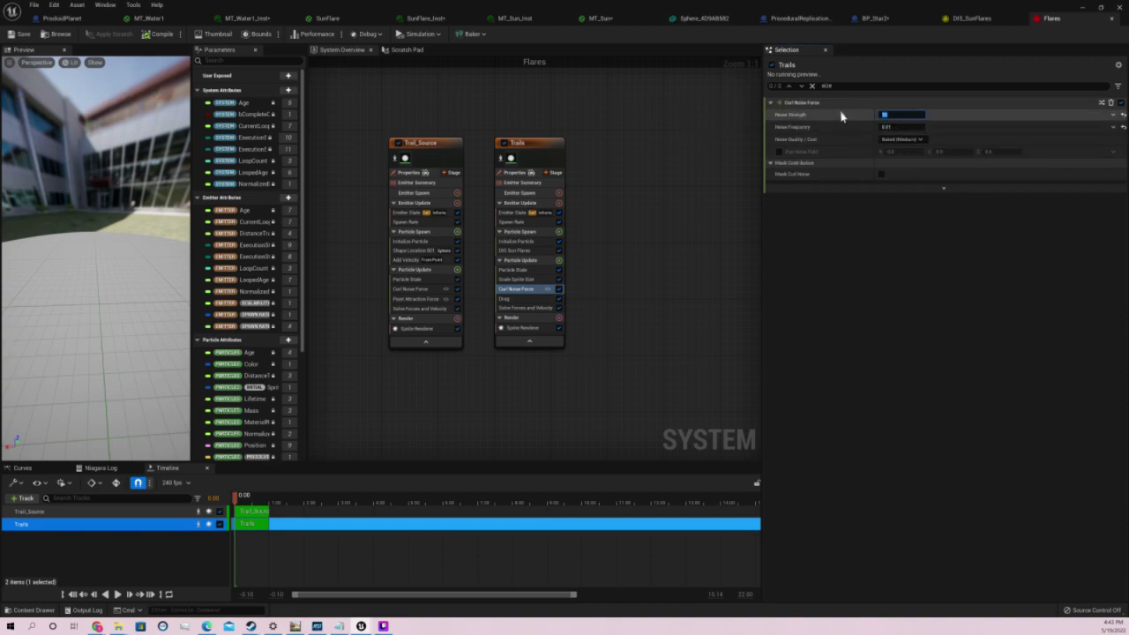
pyautogui.click(885, 127)
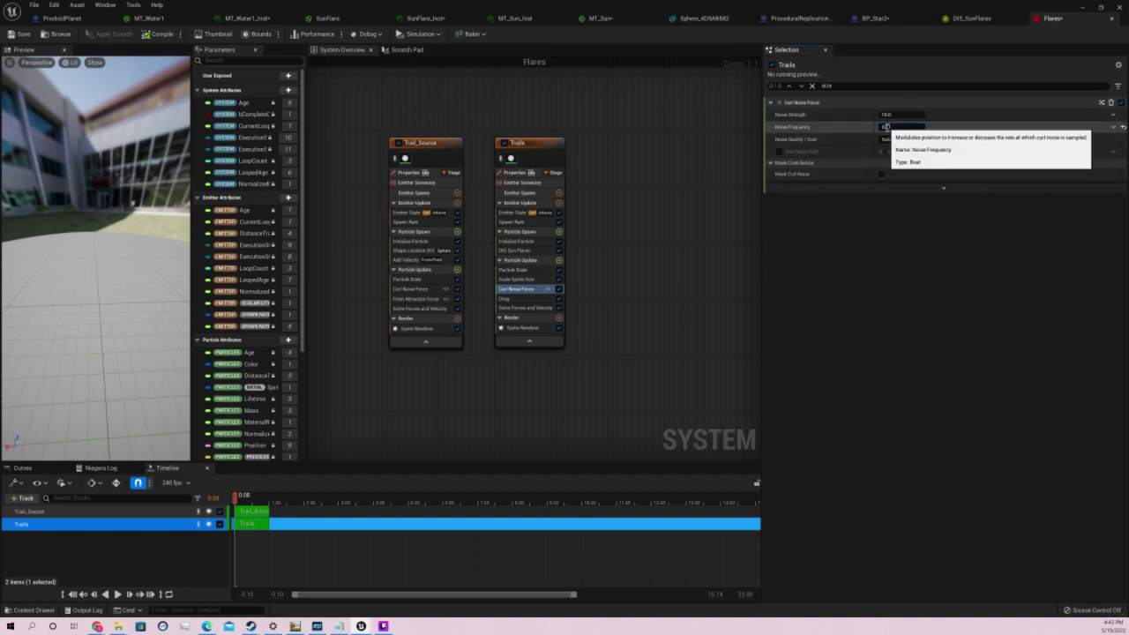
pyautogui.moveTo(886, 128); pyautogui.dragTo(896, 128)
pyautogui.write('0.1')
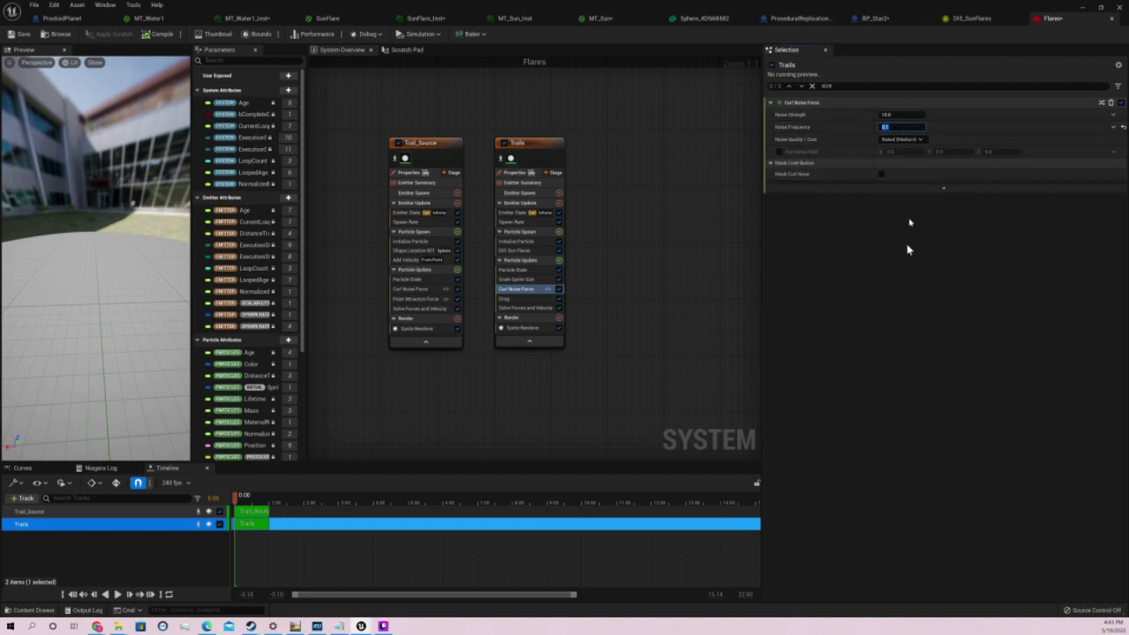
pyautogui.press('Return')
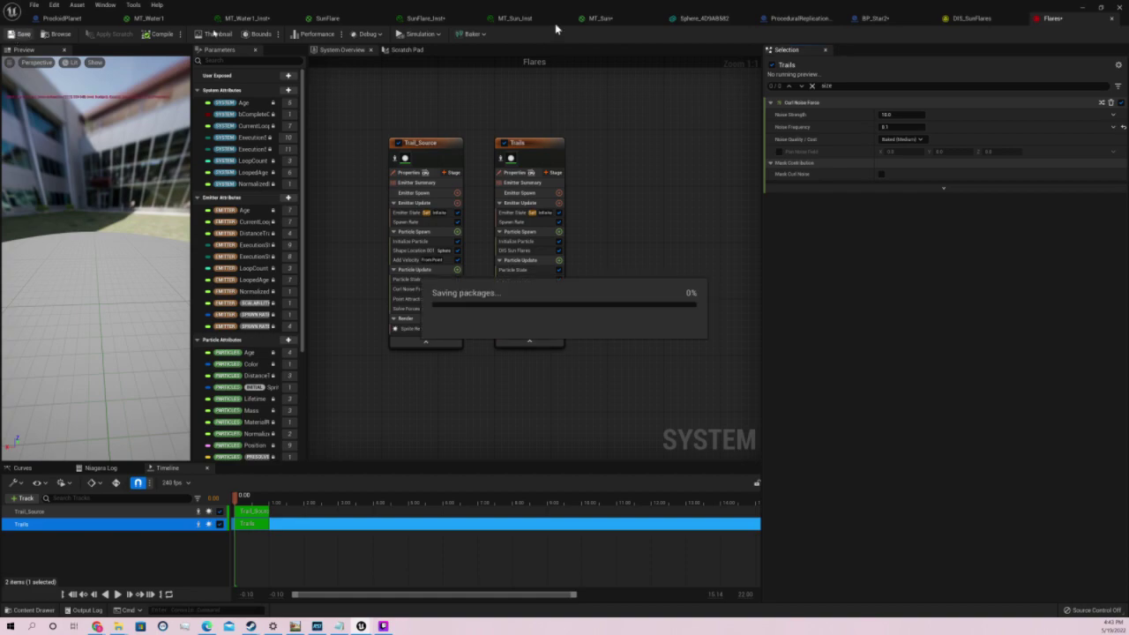
pyautogui.click(1084, 7)
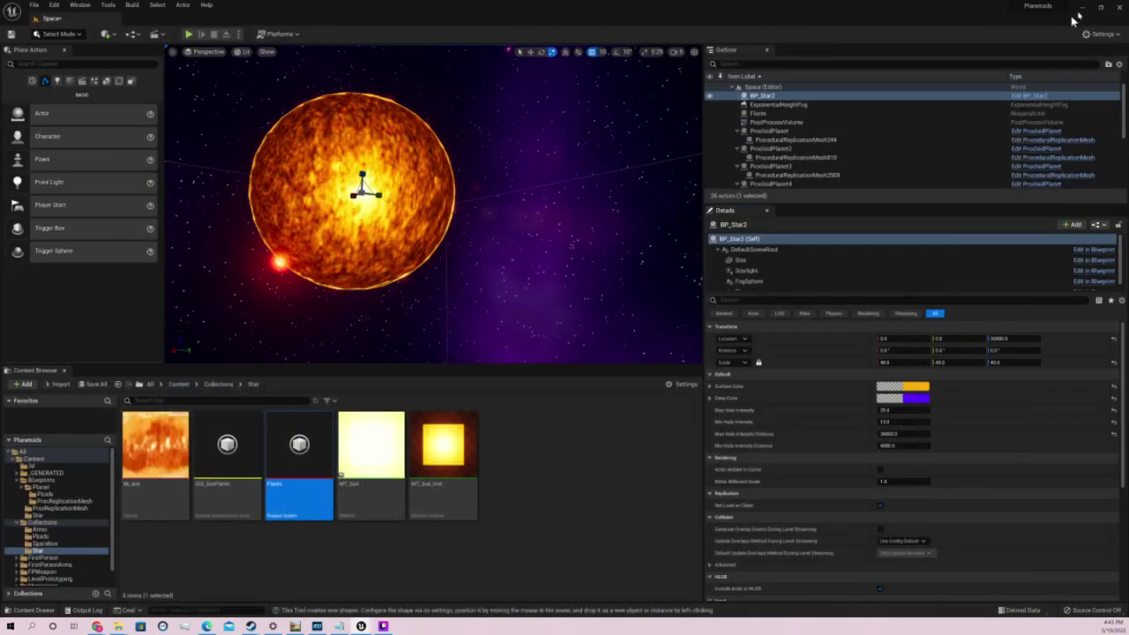
# Focus the view on the Flares around the sun and run the Space level in play mode
pyautogui.click(764, 114)
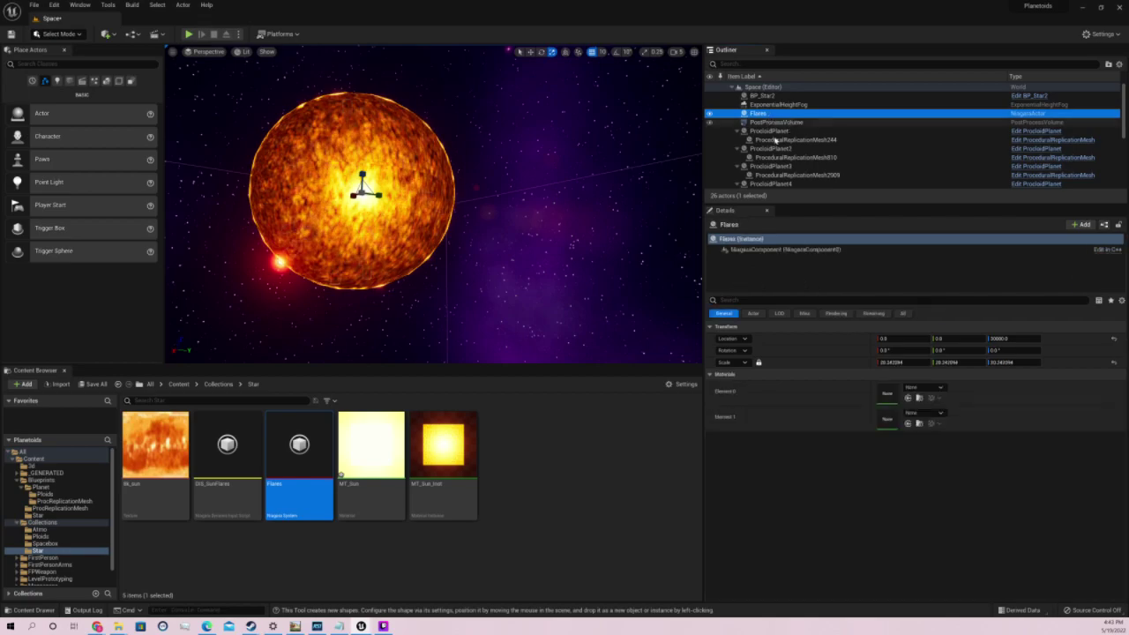
pyautogui.press('f')
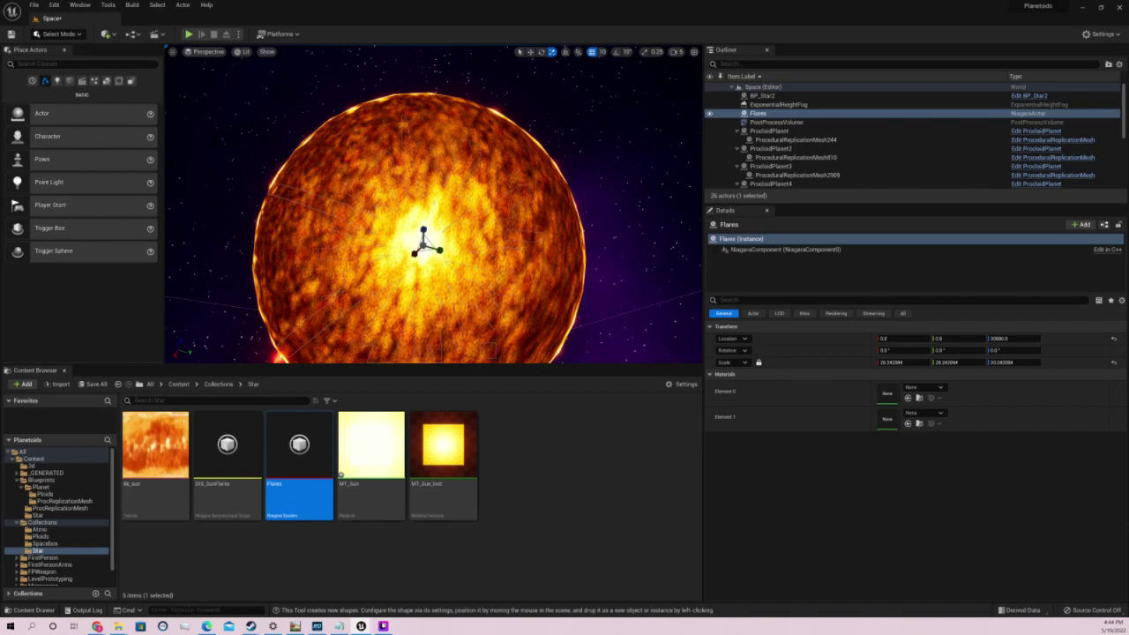
pyautogui.moveTo(433, 203)
pyautogui.mouseDown(button='right')
pyautogui.moveTo(423, 238)
pyautogui.moveTo(530, 265)
pyautogui.mouseUp(button='right')
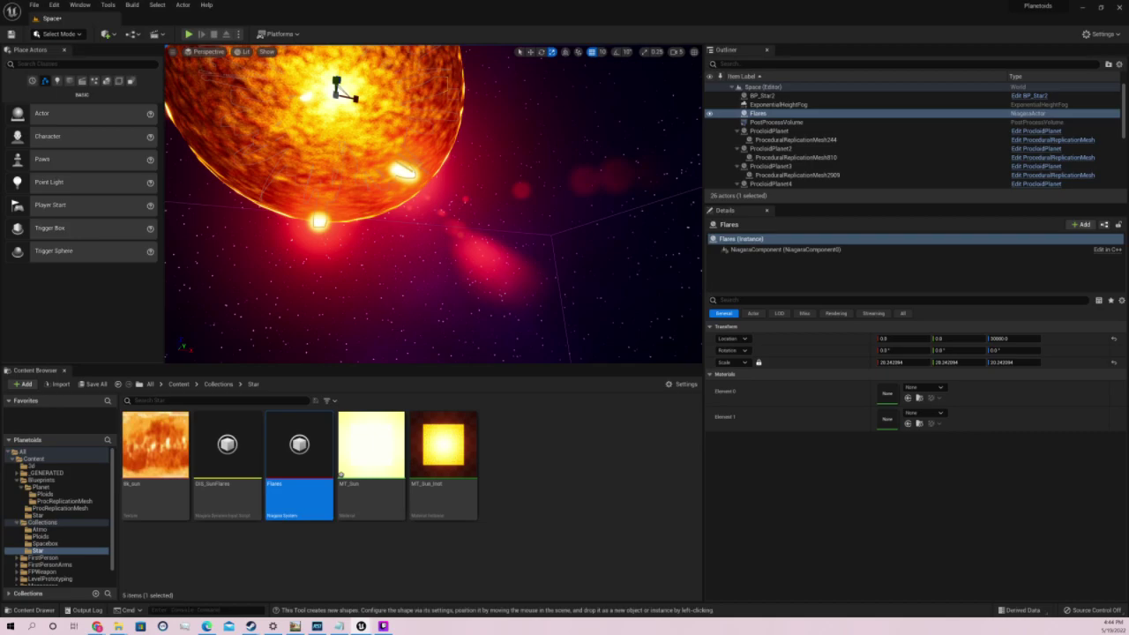
pyautogui.press('f')
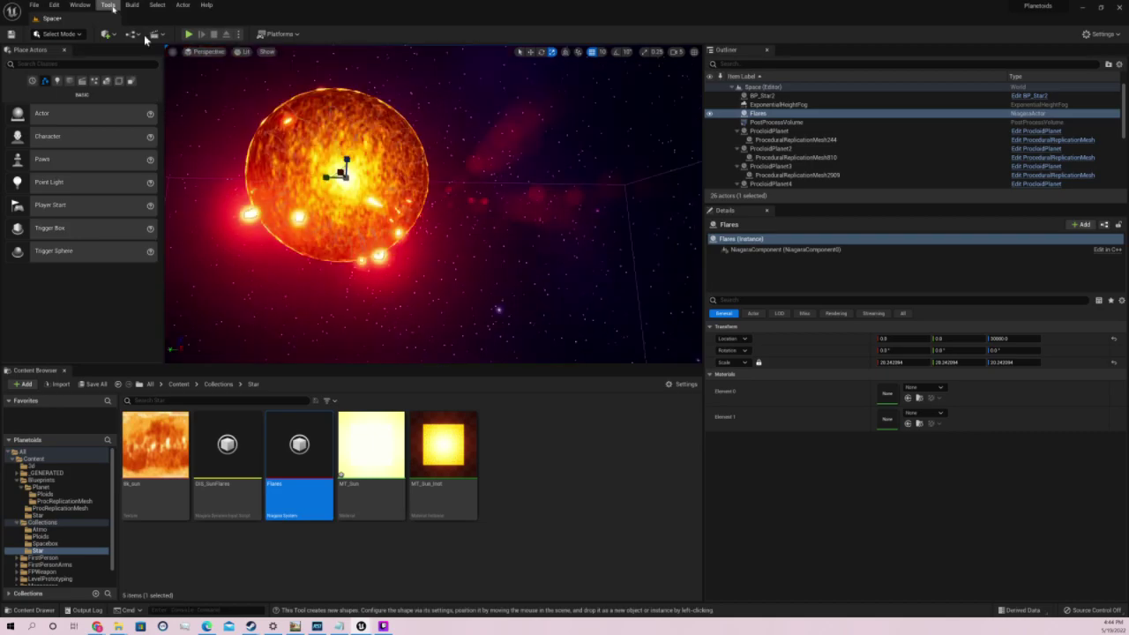
pyautogui.hotkey('alt', 'p')
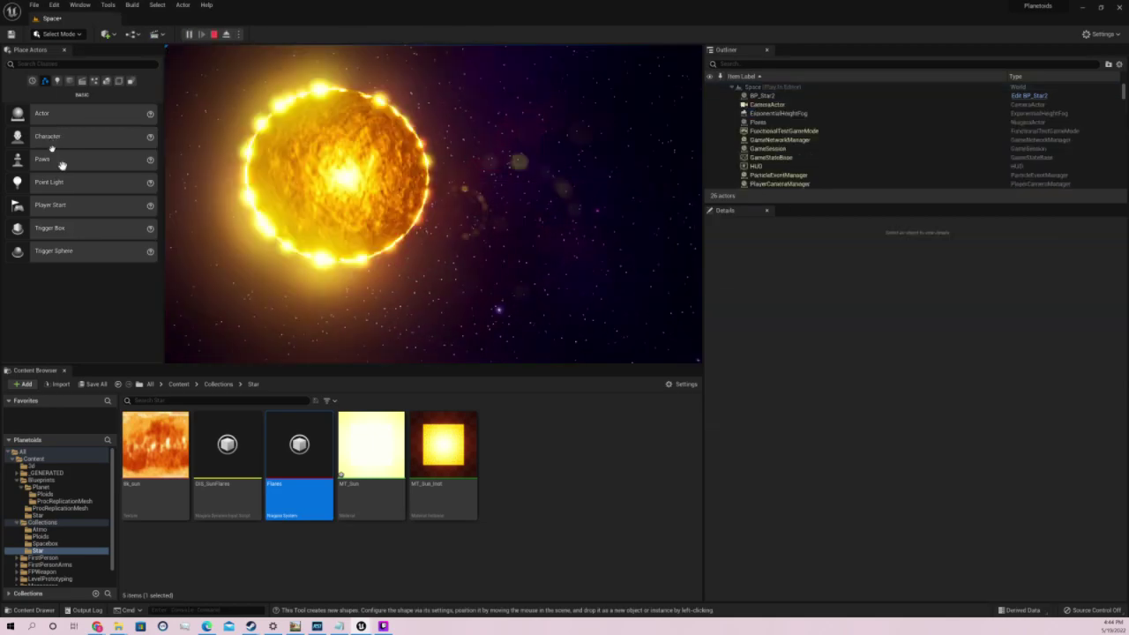
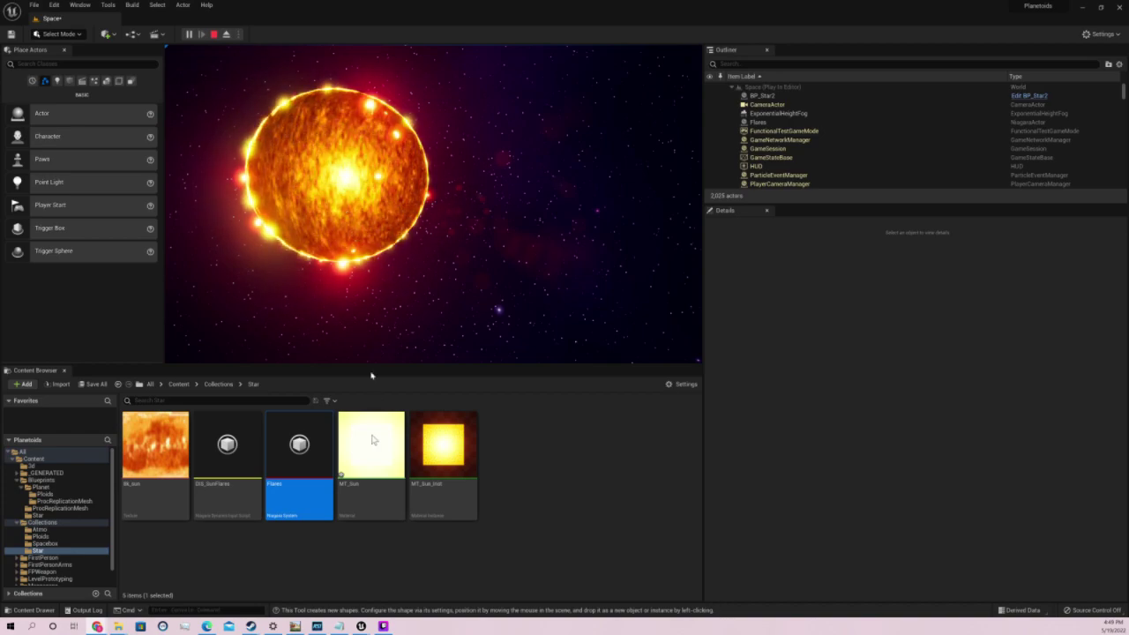
# Open the Flares system and duplicate the Trails emitter as Trails001
pyautogui.doubleClick(299, 444)
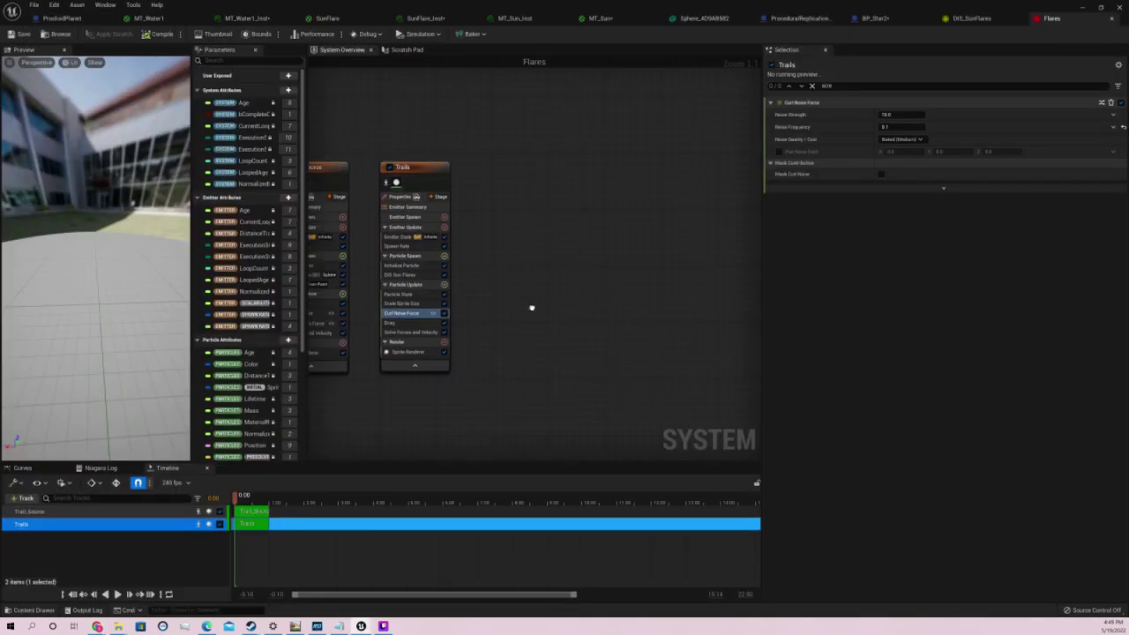
pyautogui.click(484, 180)
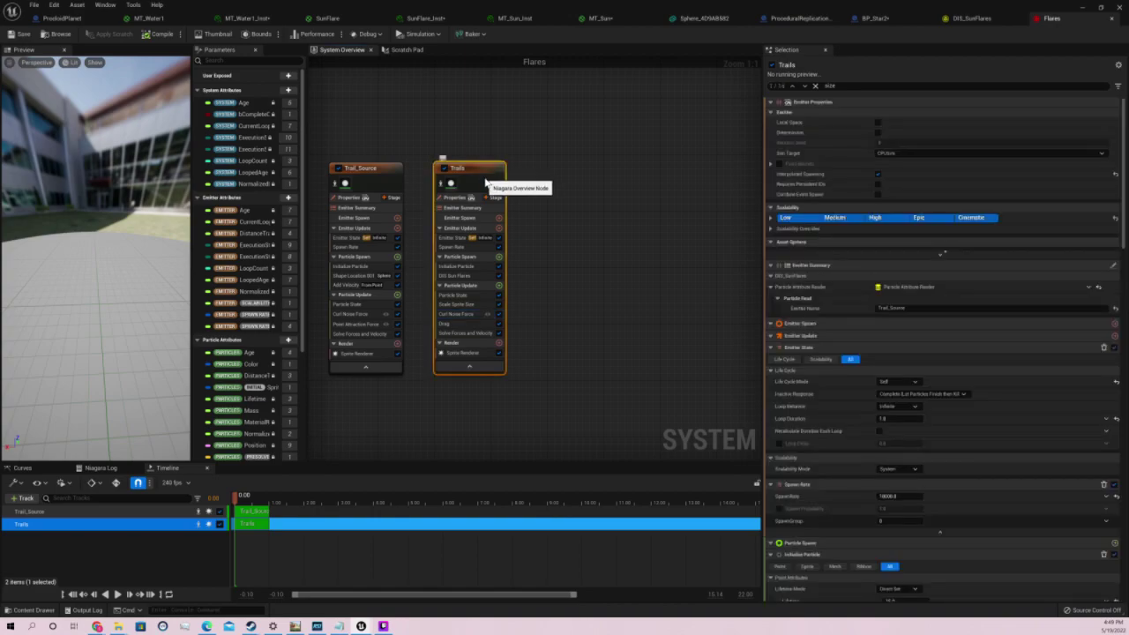
pyautogui.hotkey('ctrl', 'd')
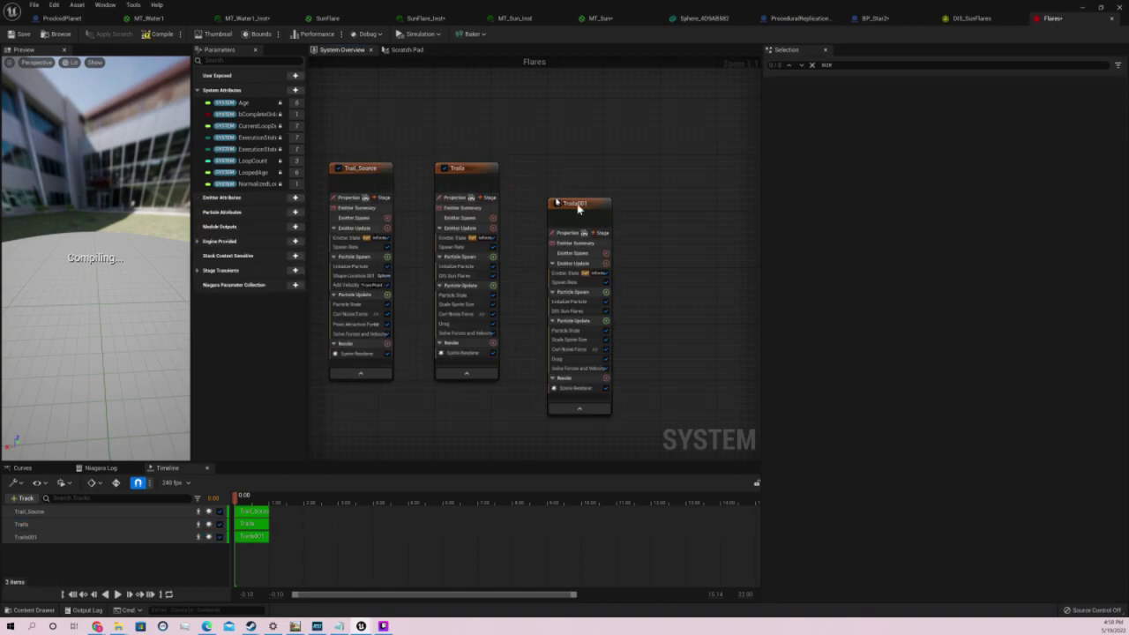
pyautogui.moveTo(578, 208); pyautogui.dragTo(548, 180)
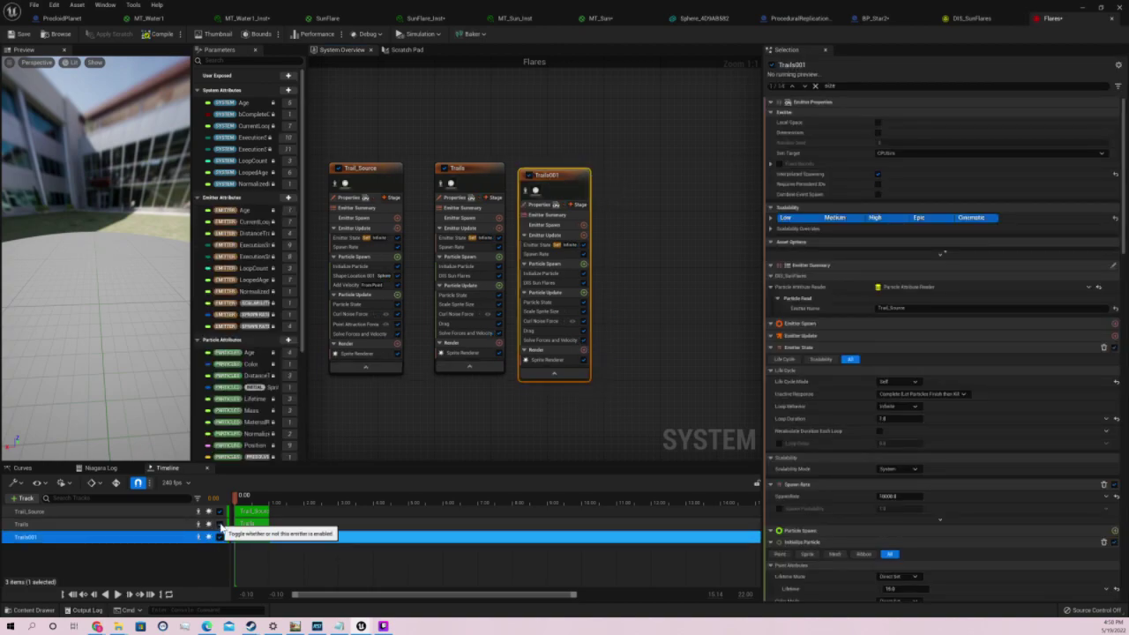
# Disable the original Trails emitter and delete Trails001's sprite renderer
pyautogui.click(220, 524)
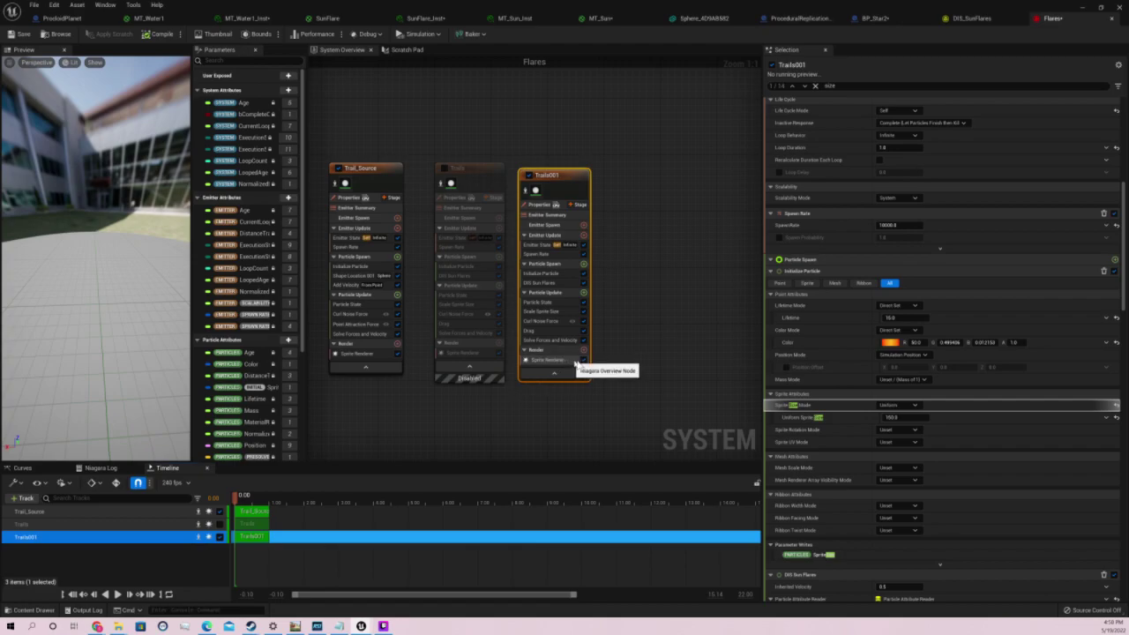
pyautogui.click(569, 361)
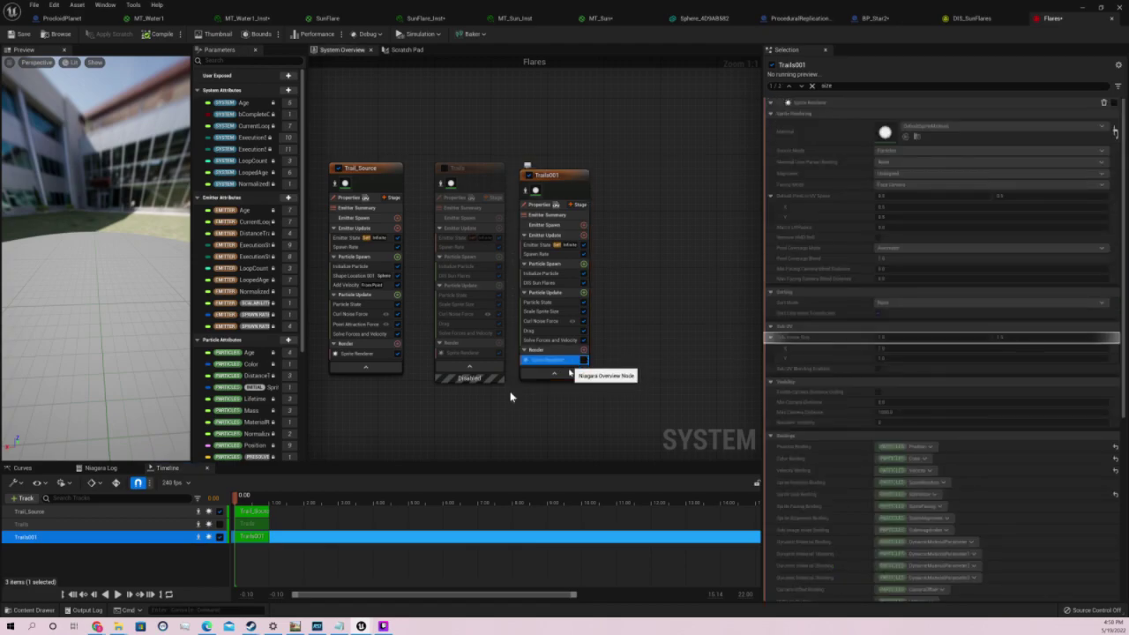
pyautogui.press('Delete')
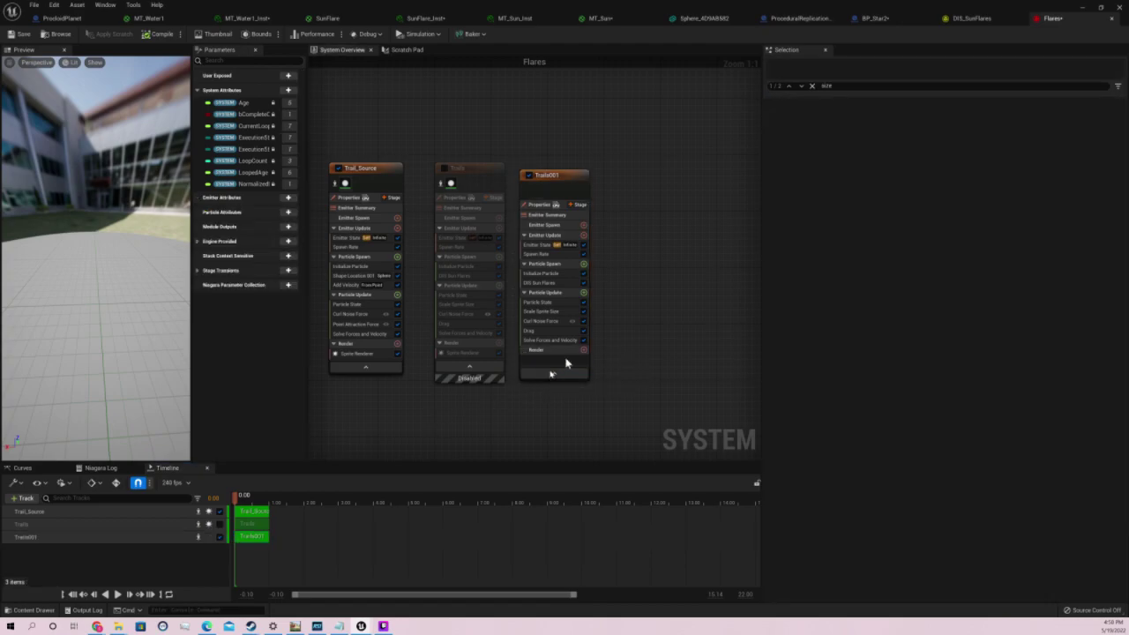
pyautogui.click(583, 343)
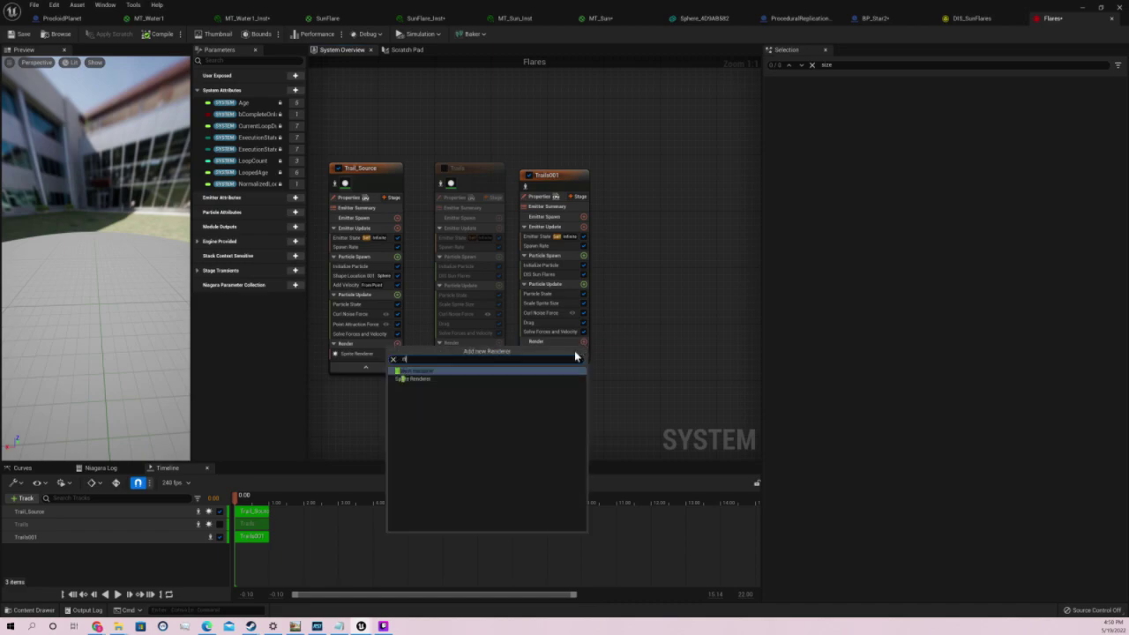
# Add a Ribbon Renderer to Trails001 and browse its spawn modules without adding any
pyautogui.press('Escape')
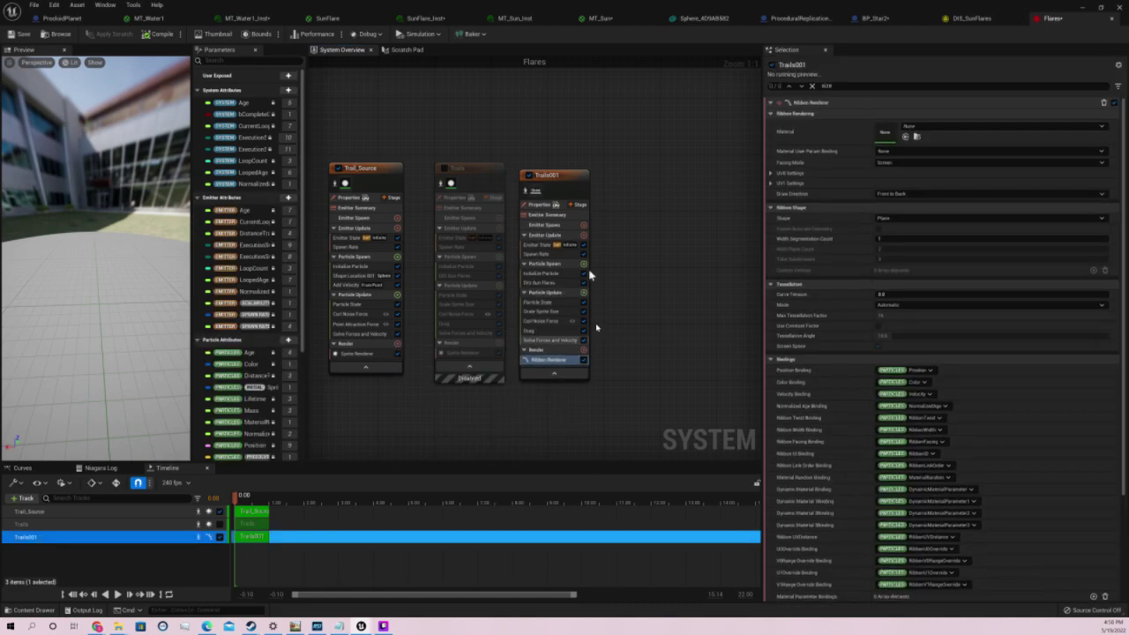
pyautogui.click(544, 254)
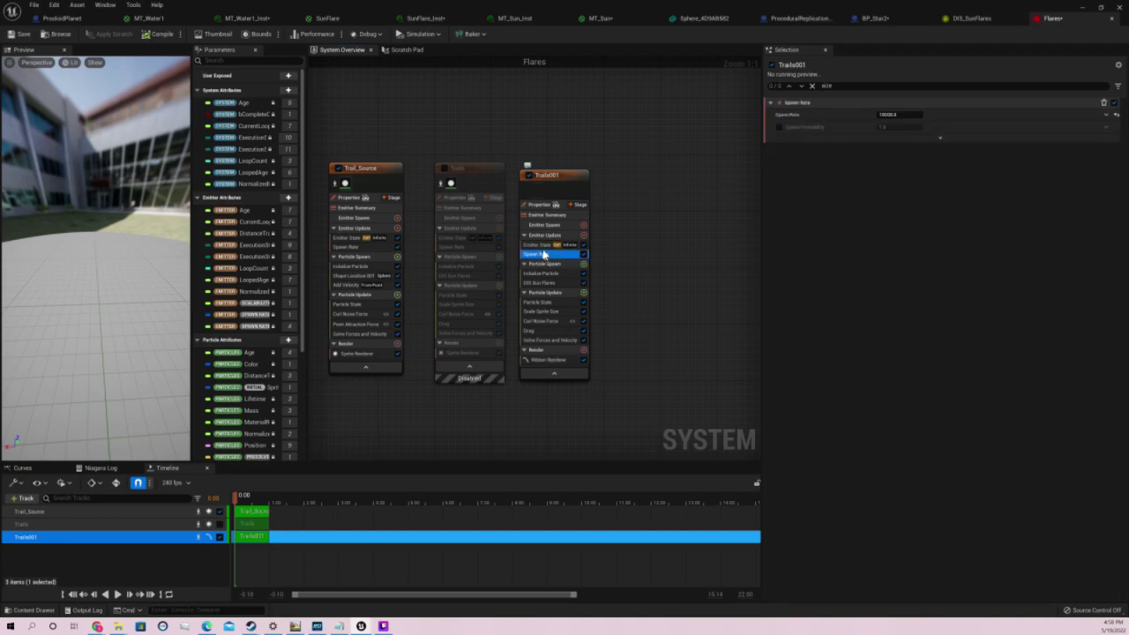
pyautogui.click(549, 244)
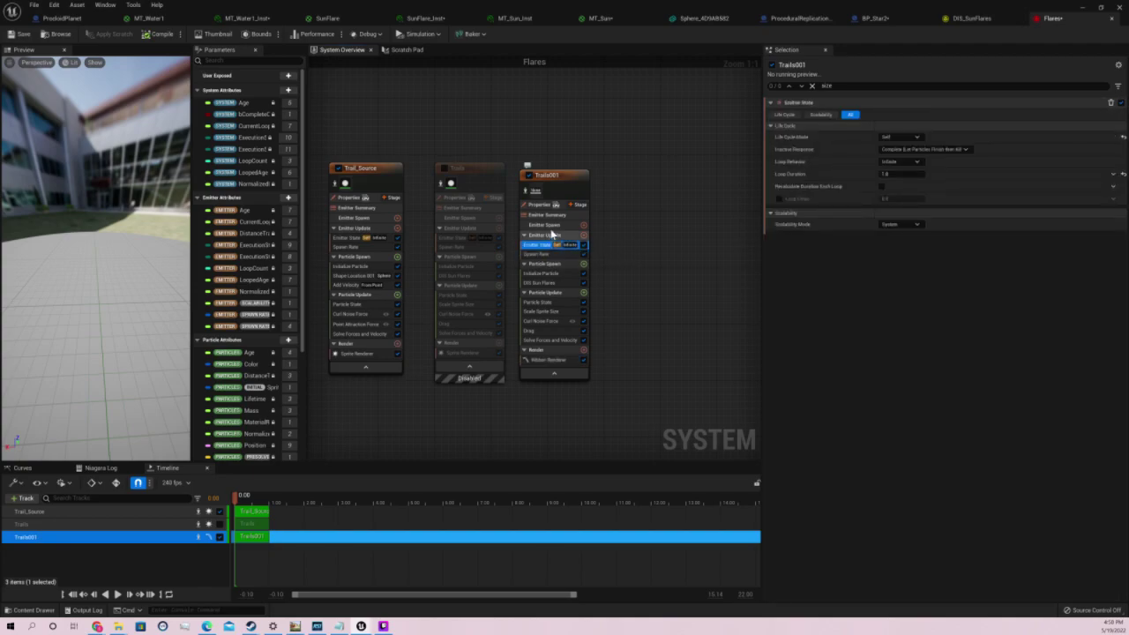
pyautogui.click(553, 274)
pyautogui.rightClick(559, 277)
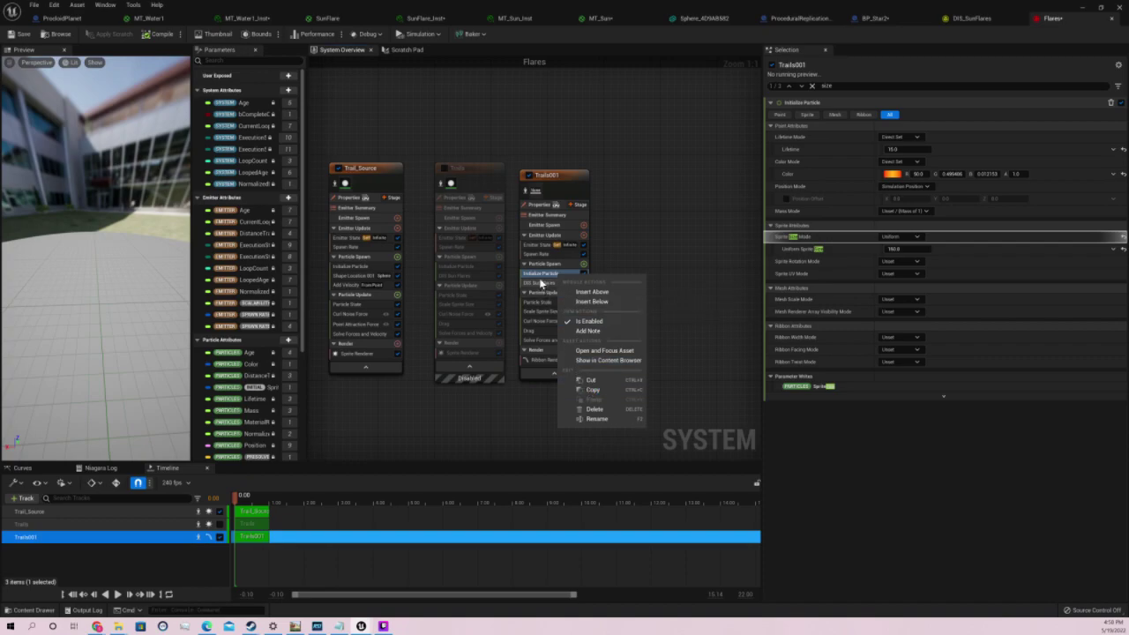
pyautogui.click(584, 265)
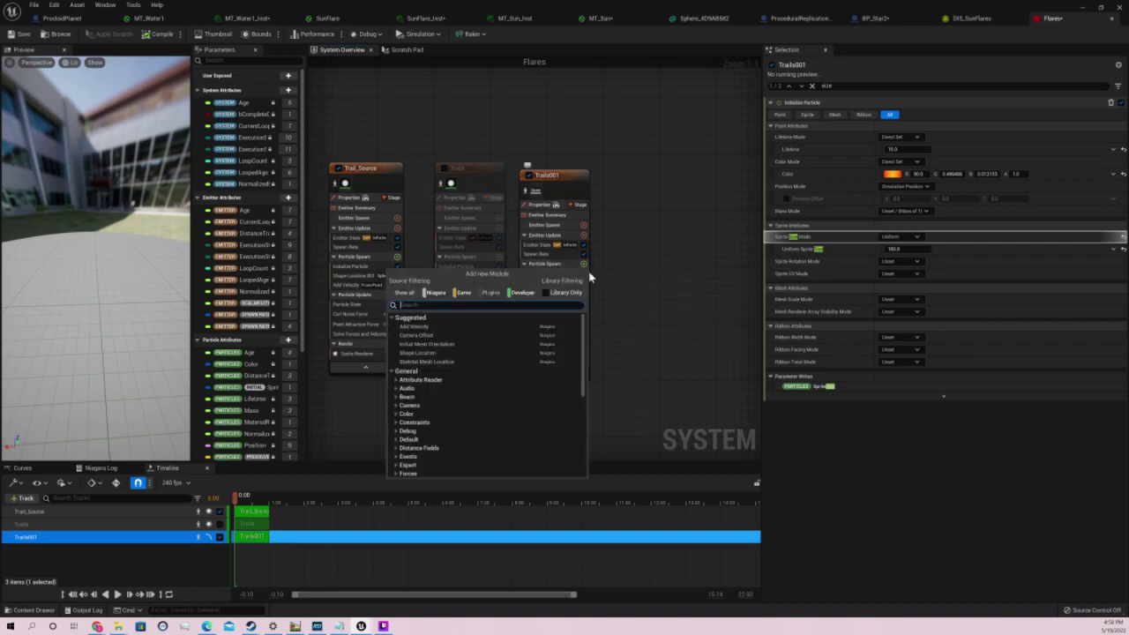
pyautogui.write('initial')
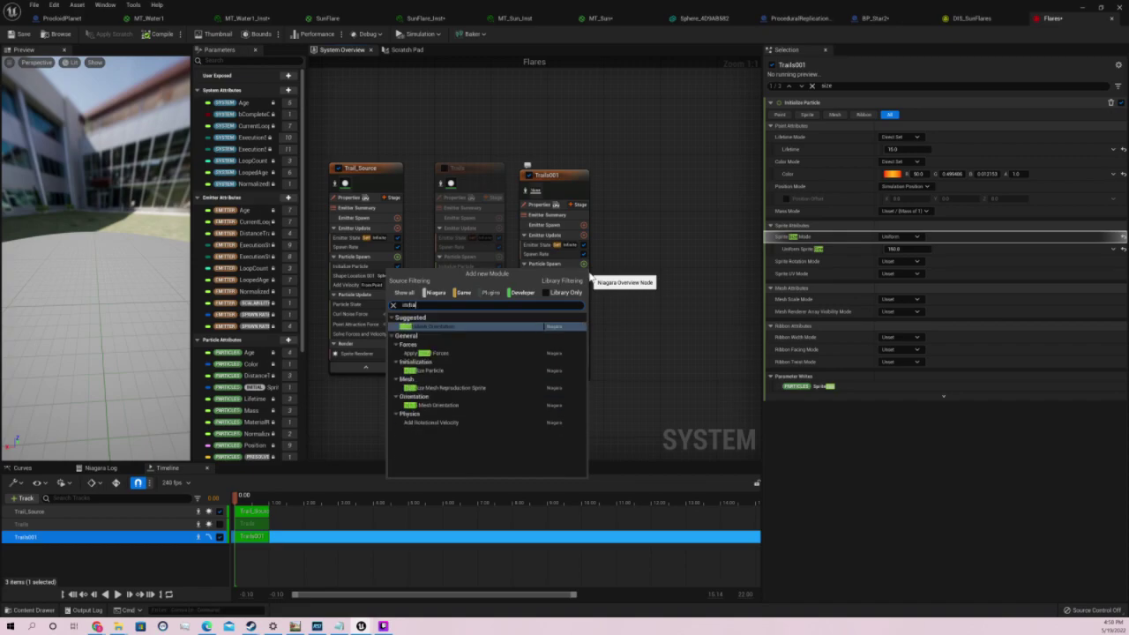
pyautogui.press('BackSpace')
pyautogui.press('BackSpace')
pyautogui.press('BackSpace')
pyautogui.write('ribbon')
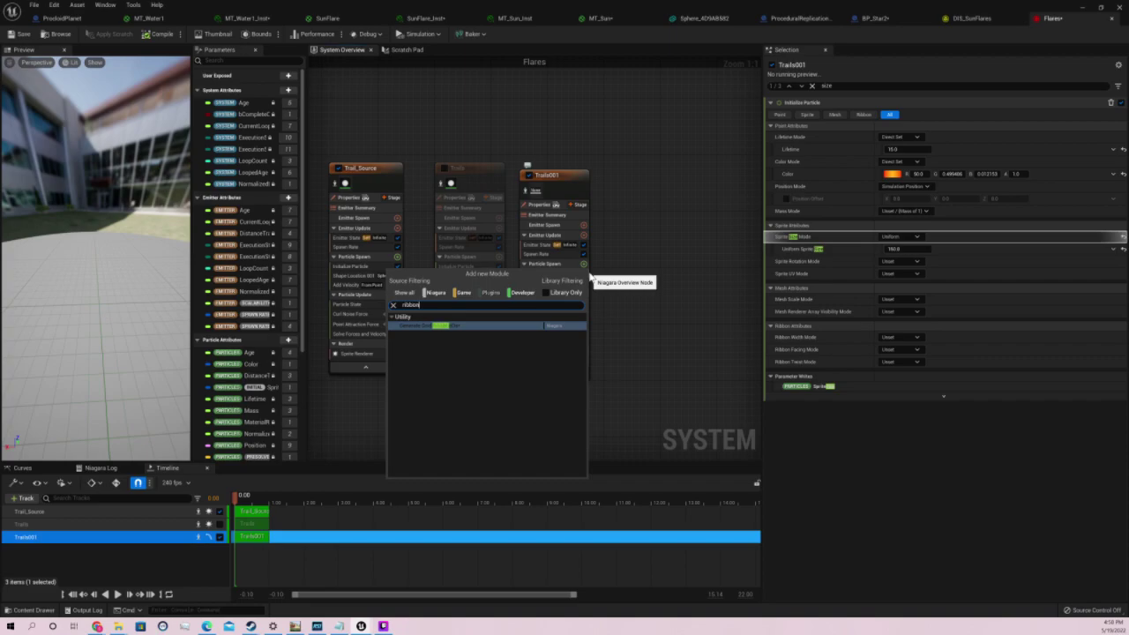
pyautogui.click(617, 265)
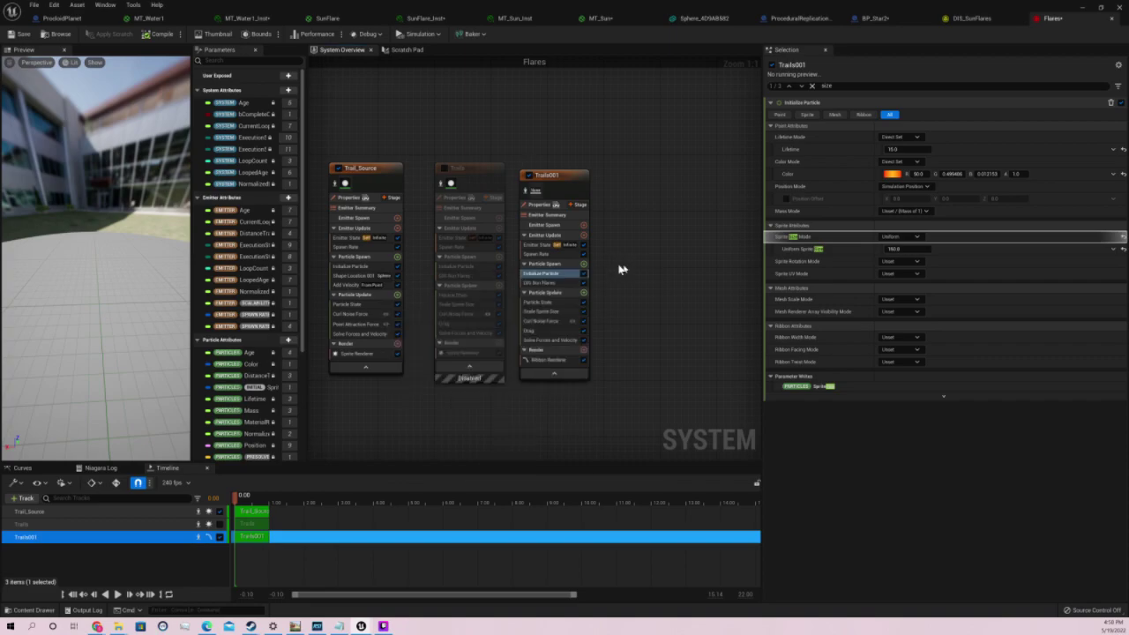
# Set Trails001's Initialize Particle Ribbon Width Mode to Direct Set, keeping lifetime Direct Set
pyautogui.click(559, 276)
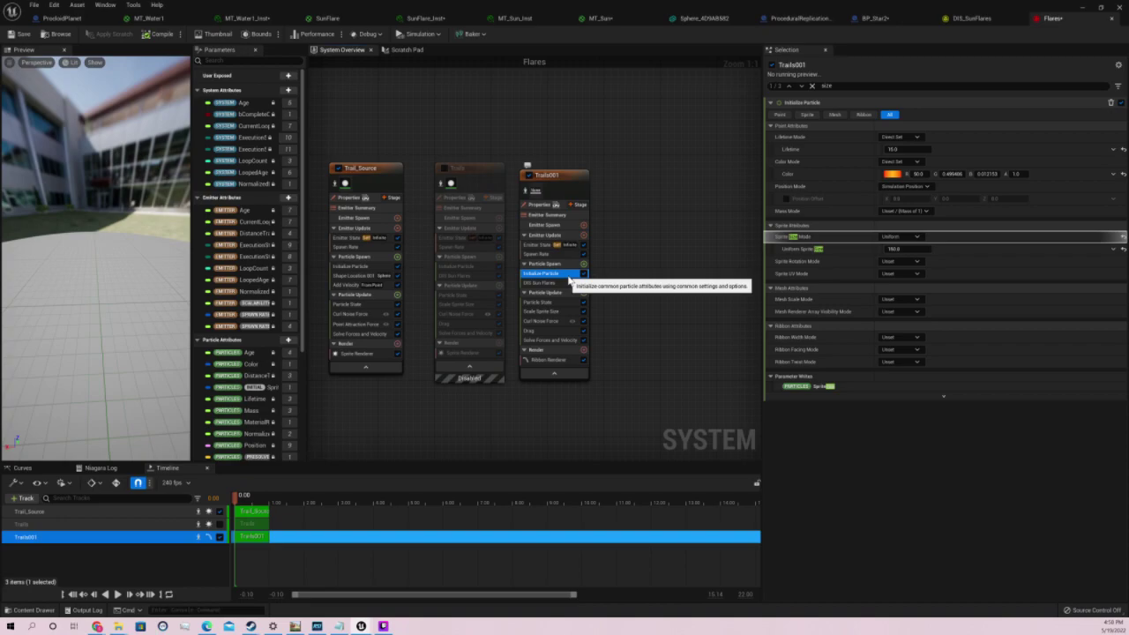
pyautogui.click(899, 136)
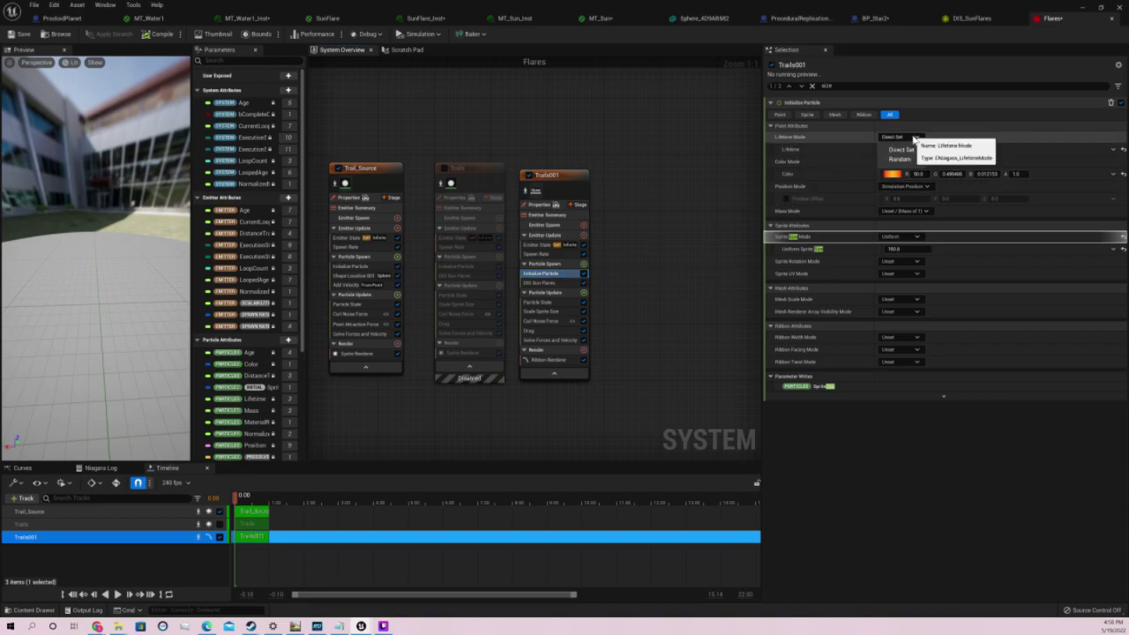
pyautogui.click(891, 146)
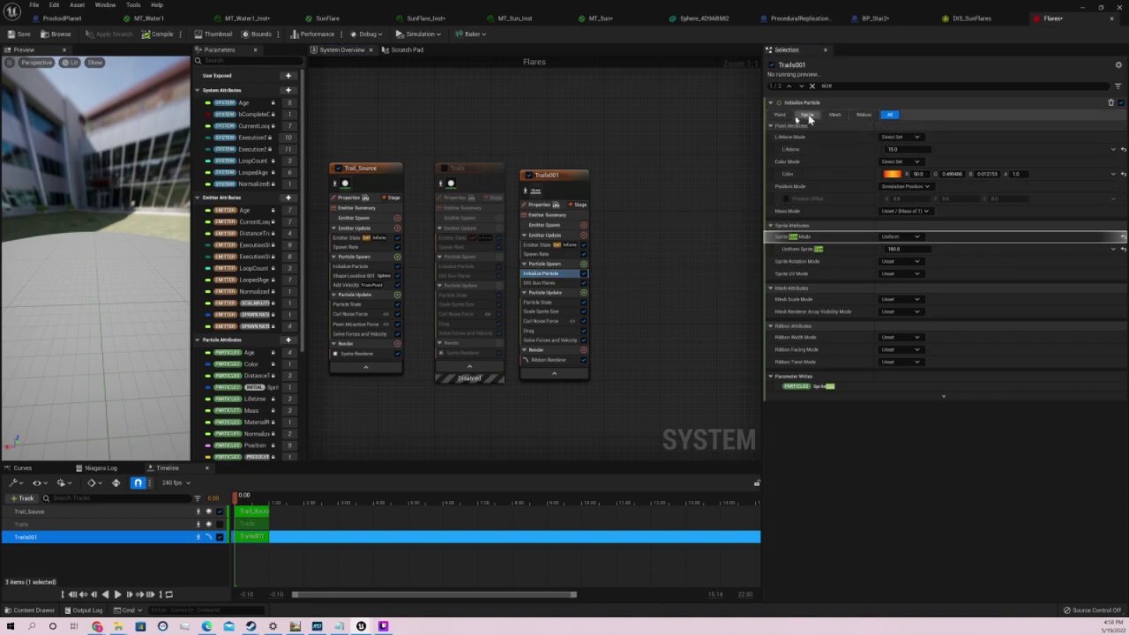
pyautogui.click(862, 115)
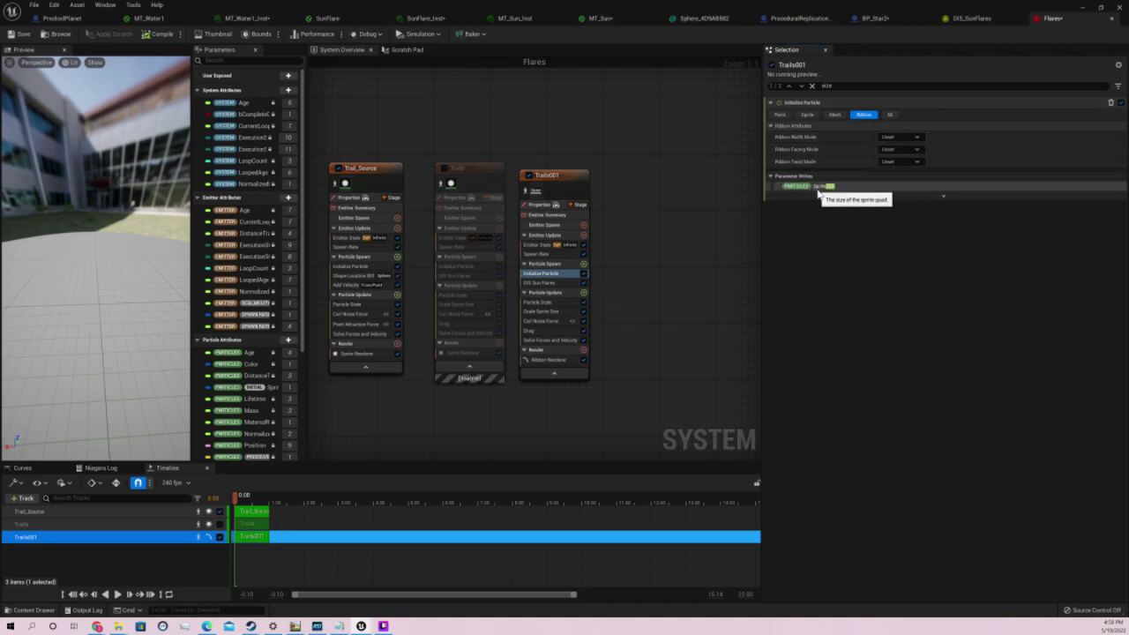
pyautogui.click(905, 137)
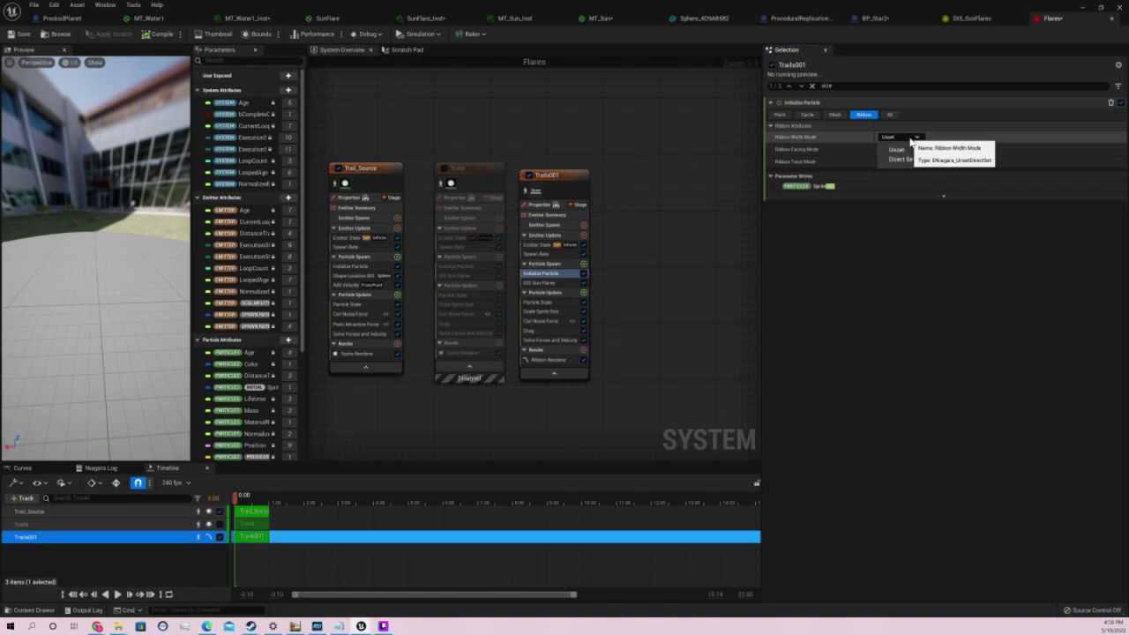
pyautogui.click(909, 159)
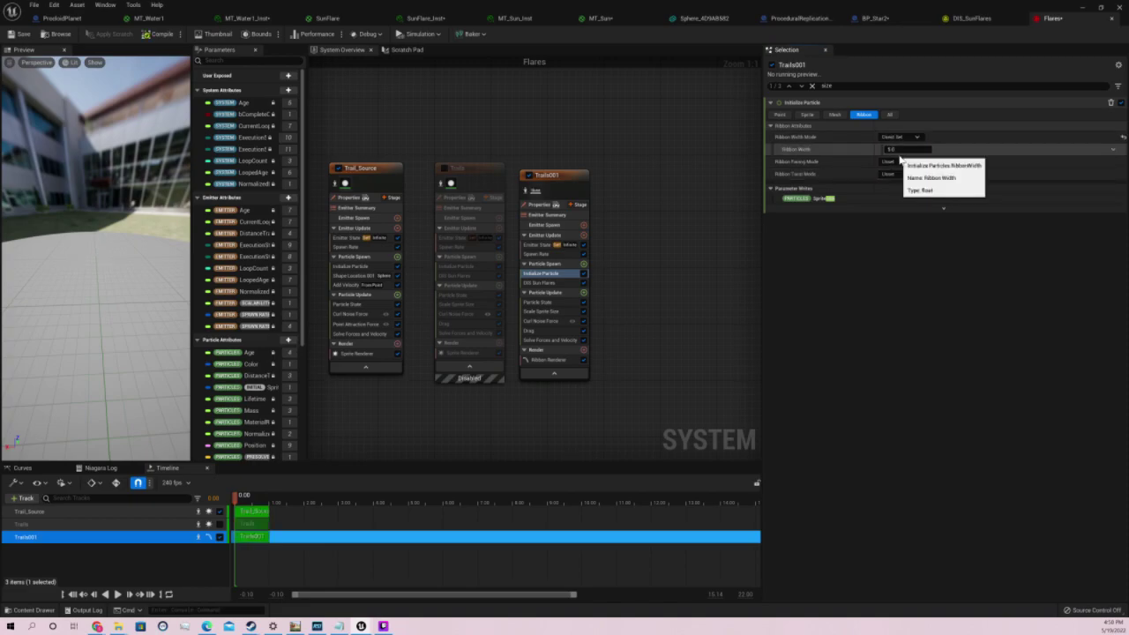
pyautogui.click(534, 192)
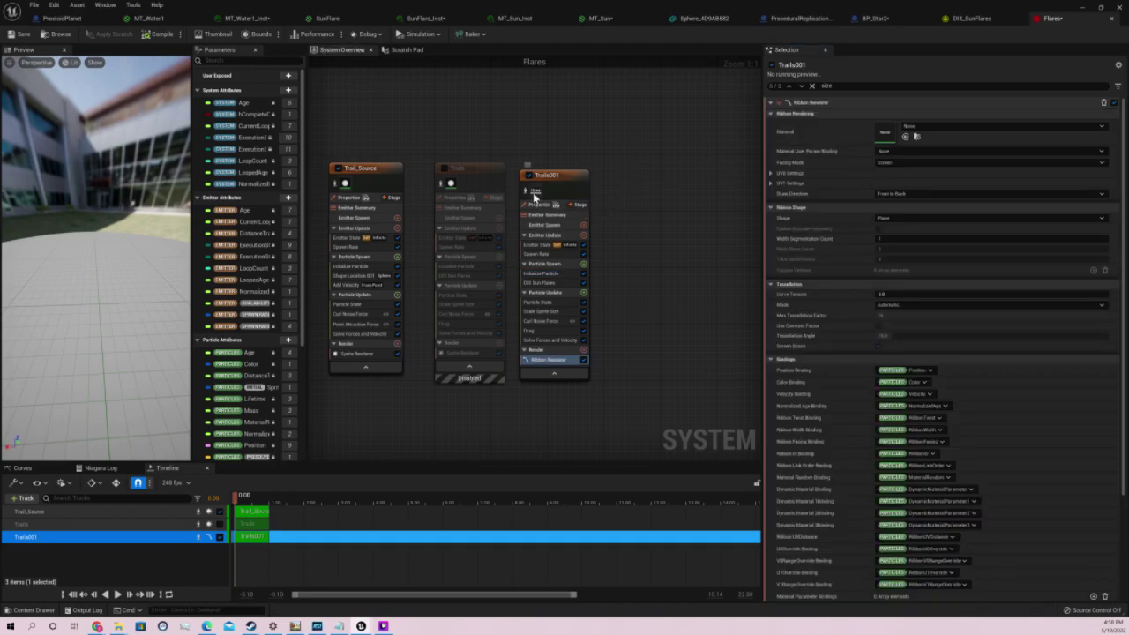
# Search the ribbon material picker for 'defaults' and close it without choosing
pyautogui.click(937, 128)
pyautogui.write('default')
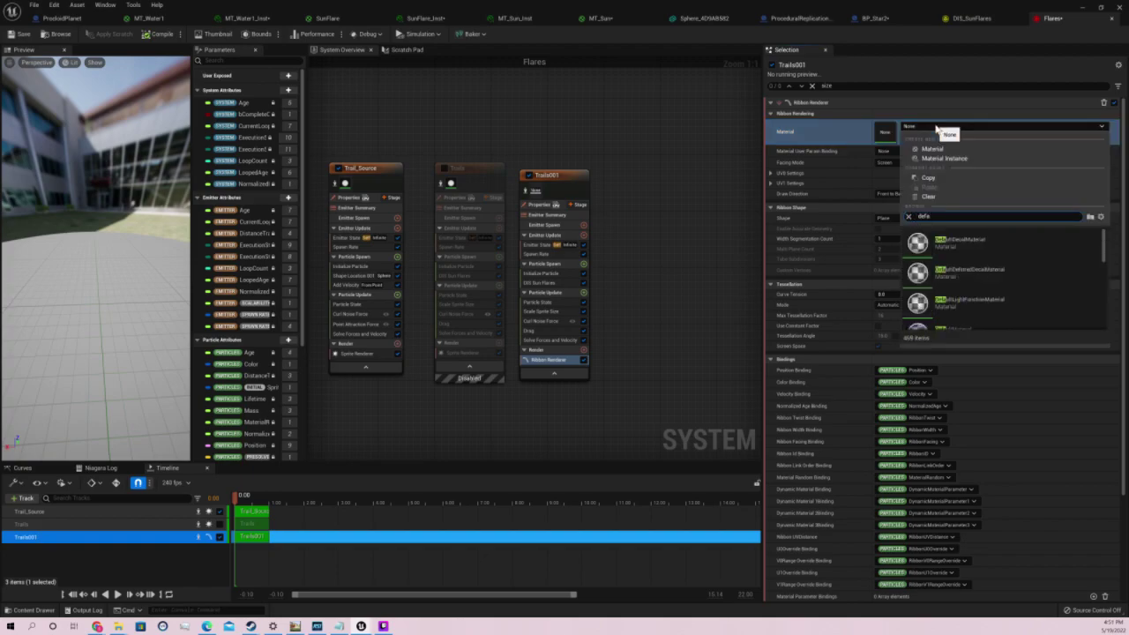
pyautogui.write('sprit')
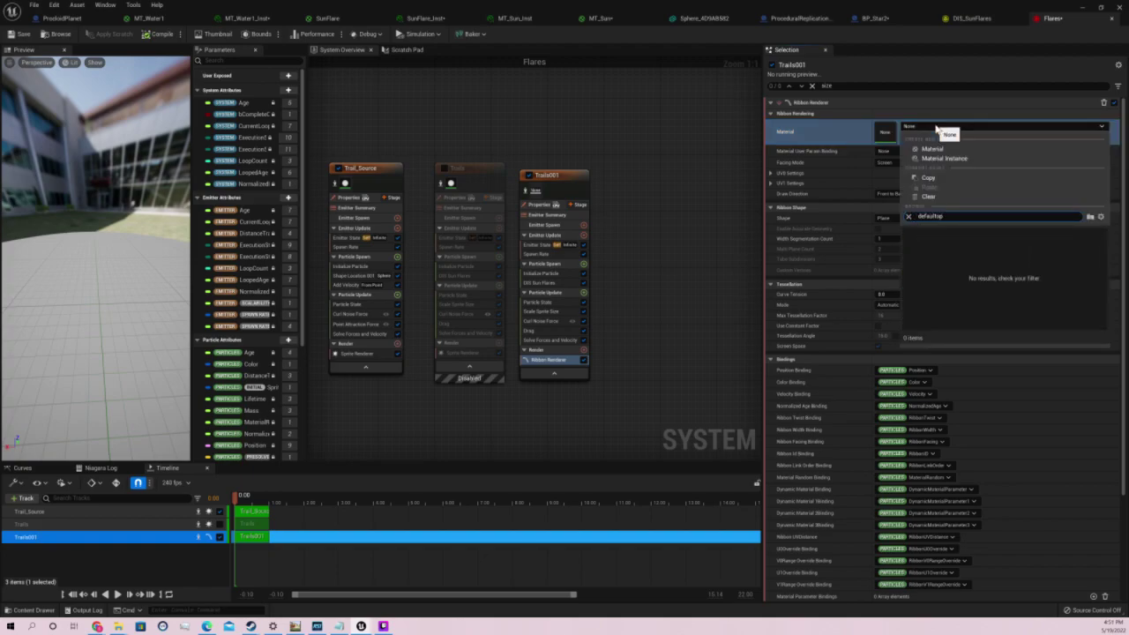
pyautogui.click(387, 167)
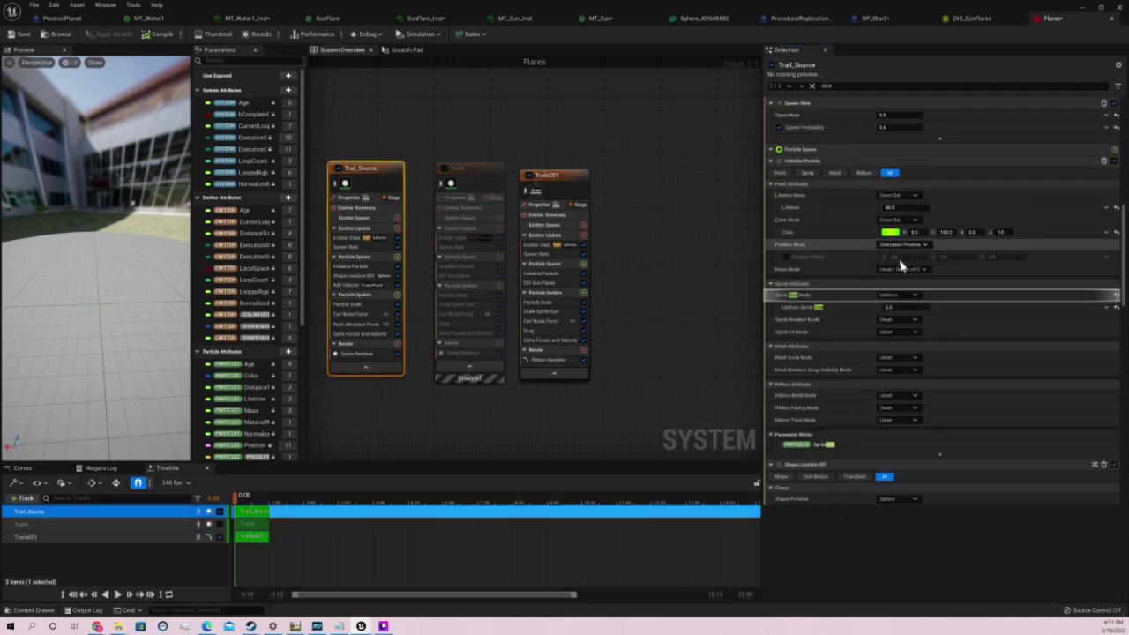
# Copy Trail_Source's sprite material and paste it onto Trails001's Ribbon Renderer material
pyautogui.scroll(2, 899, 265)
pyautogui.scroll(3, 934, 280)
pyautogui.scroll(5, 935, 279)
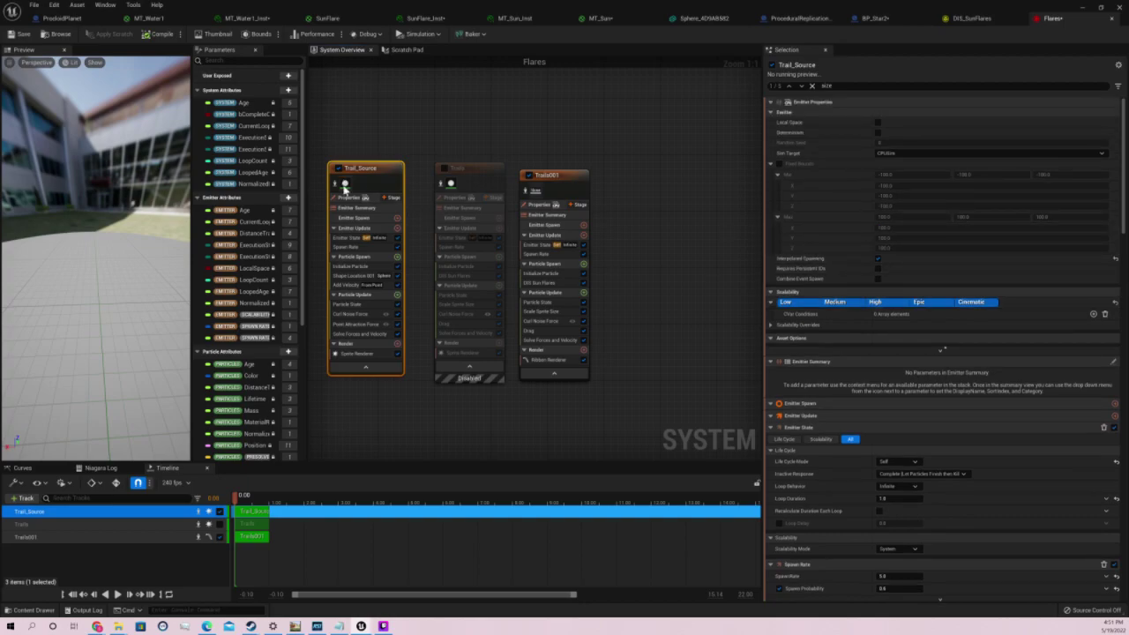
pyautogui.click(344, 186)
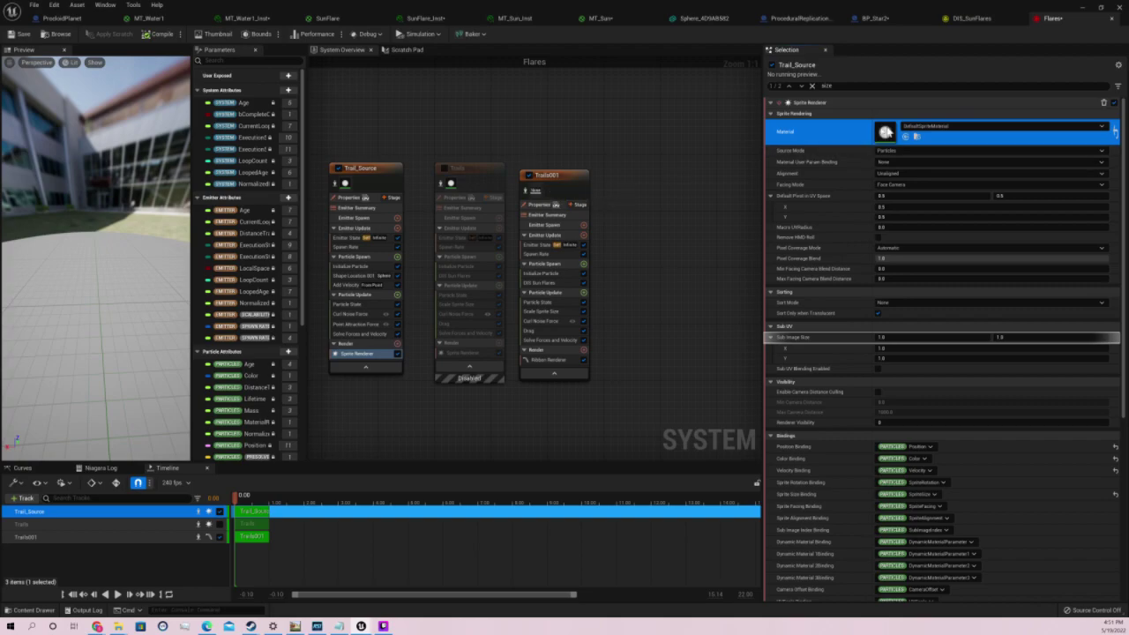
pyautogui.rightClick(886, 131)
pyautogui.click(536, 195)
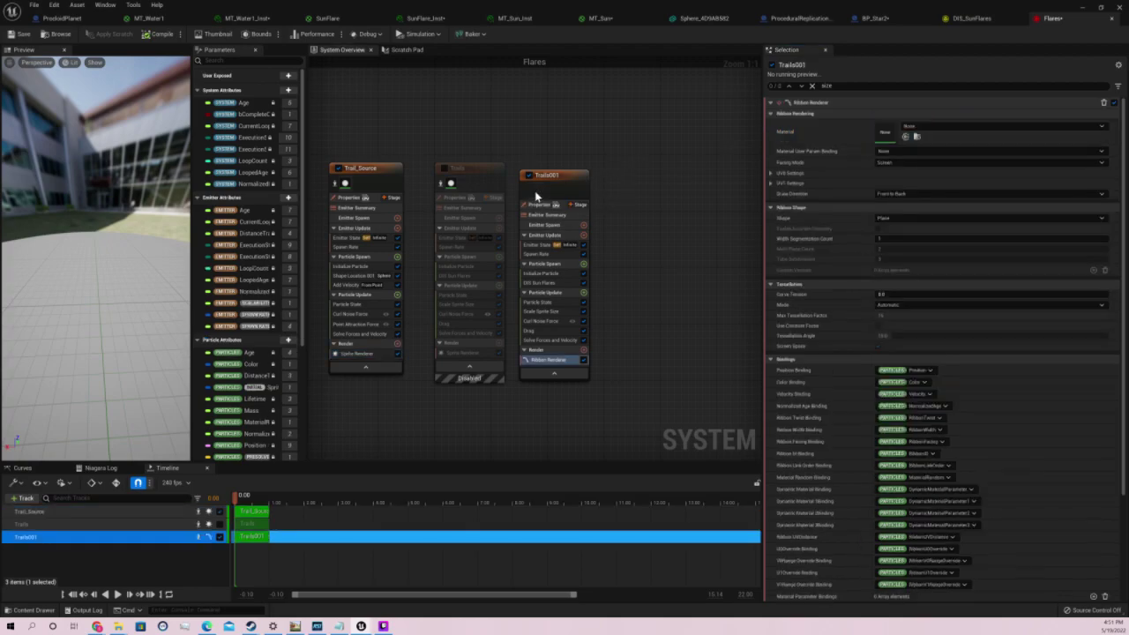
pyautogui.rightClick(886, 134)
pyautogui.click(907, 165)
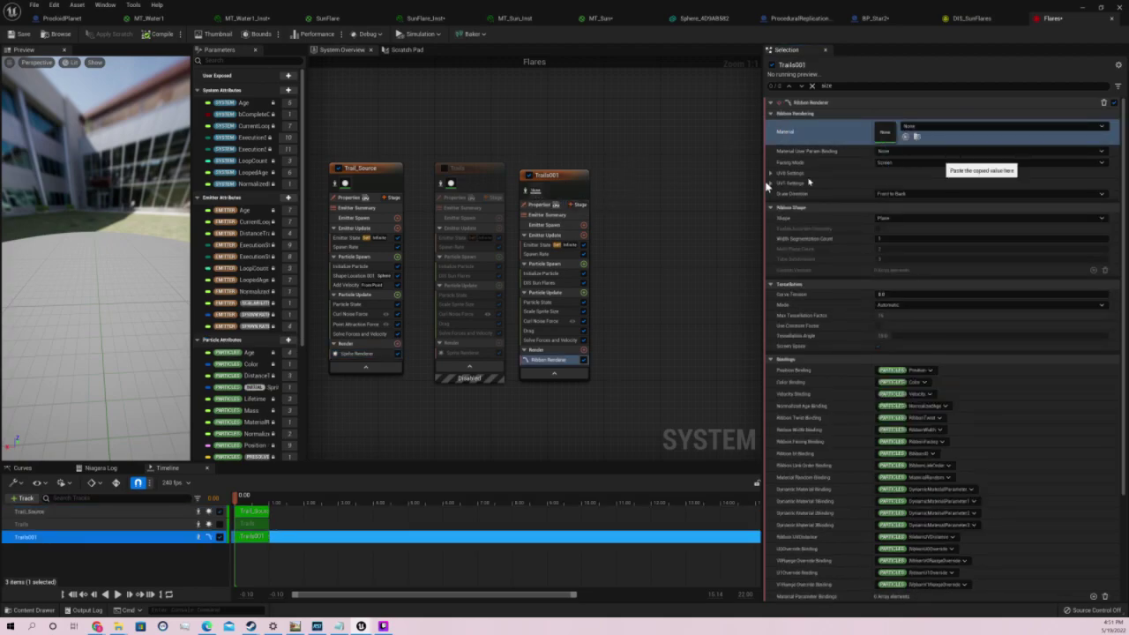
pyautogui.click(569, 180)
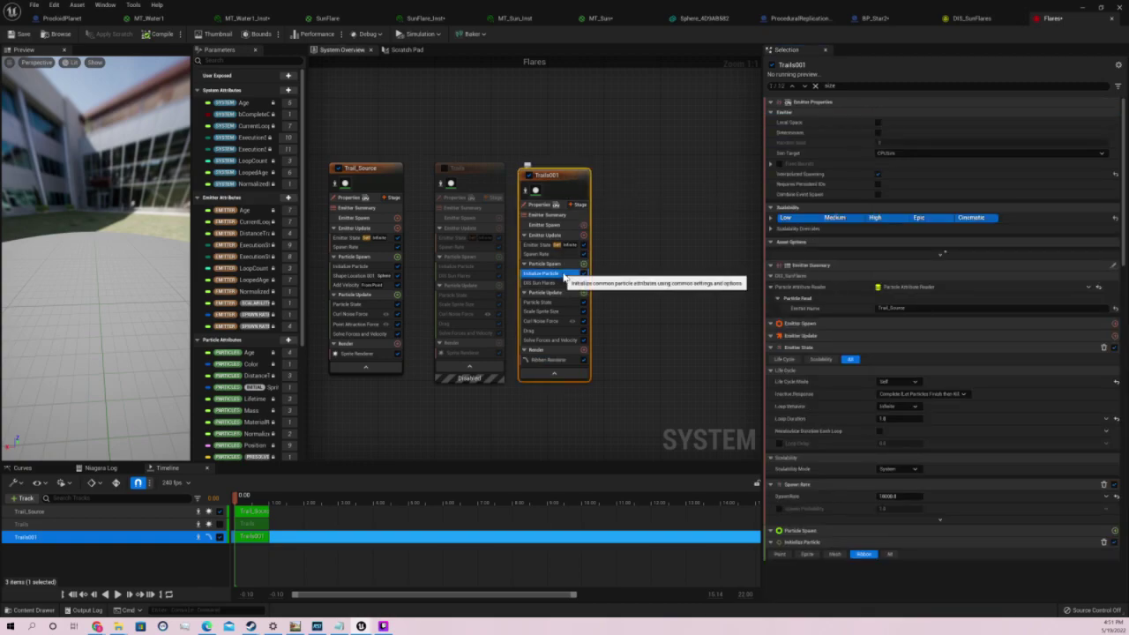
# Set Trails001's Initialize Particle point lifetime to 6 seconds
pyautogui.click(564, 275)
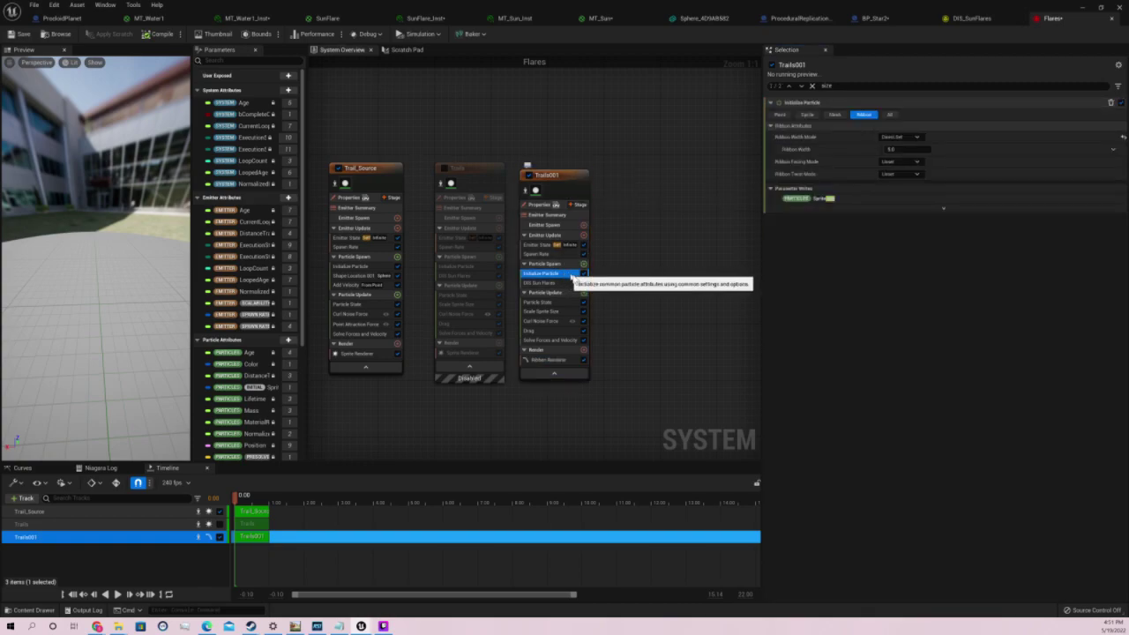
pyautogui.click(891, 114)
pyautogui.click(779, 115)
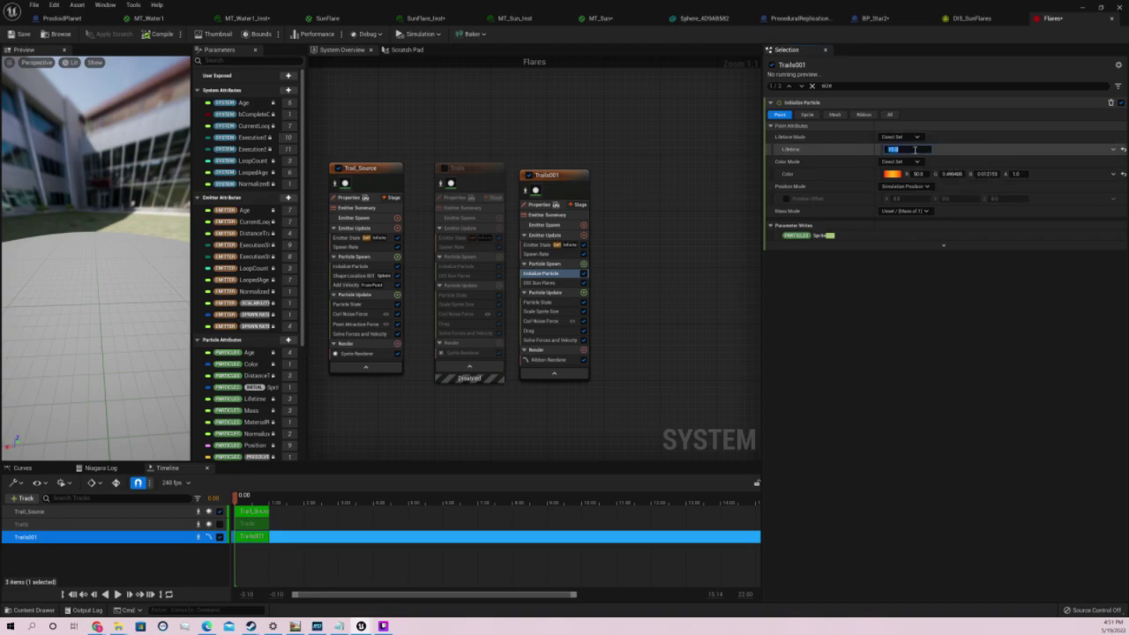
pyautogui.write('6')
pyautogui.press('Return')
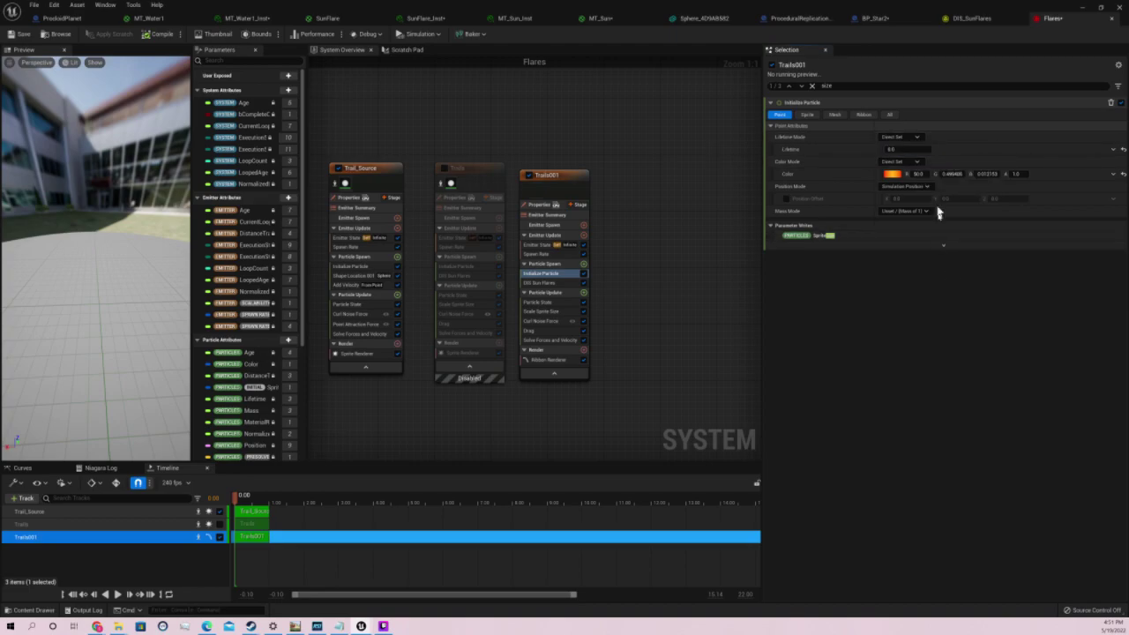
# Make ribbon twist Direct Set and ribbon width 50, undoing a ribbon facing change
pyautogui.click(864, 115)
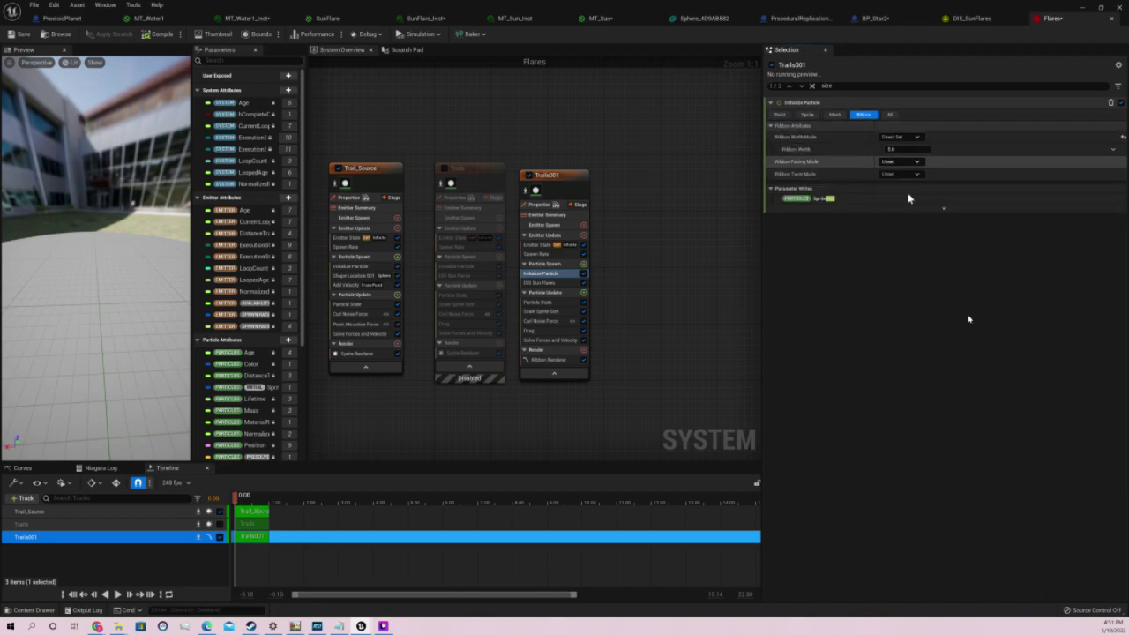
pyautogui.click(914, 175)
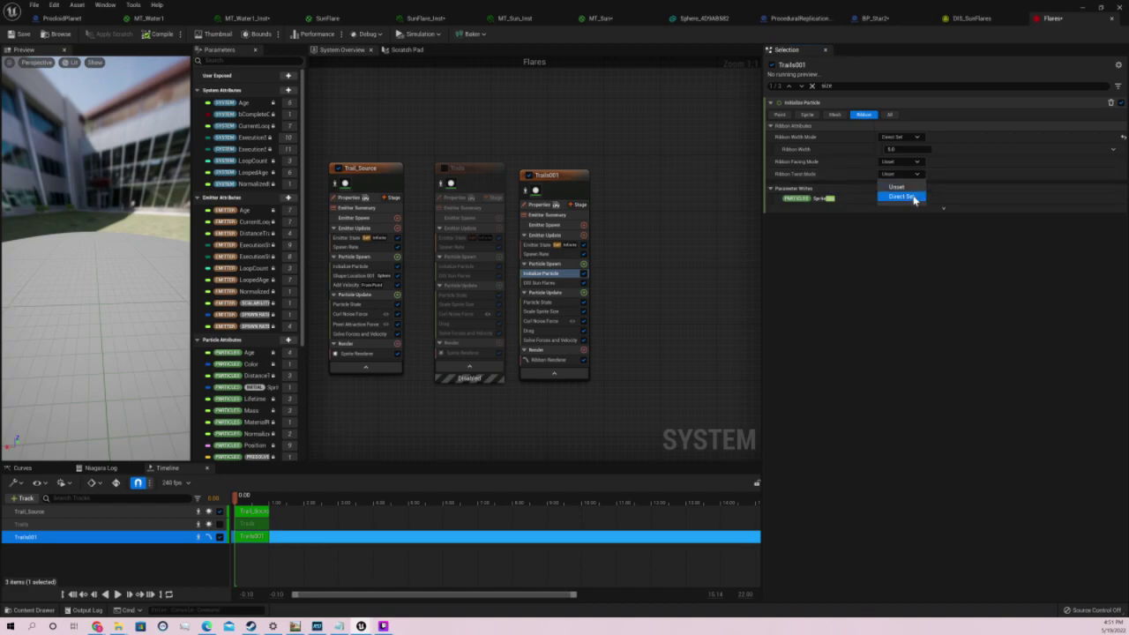
pyautogui.click(913, 196)
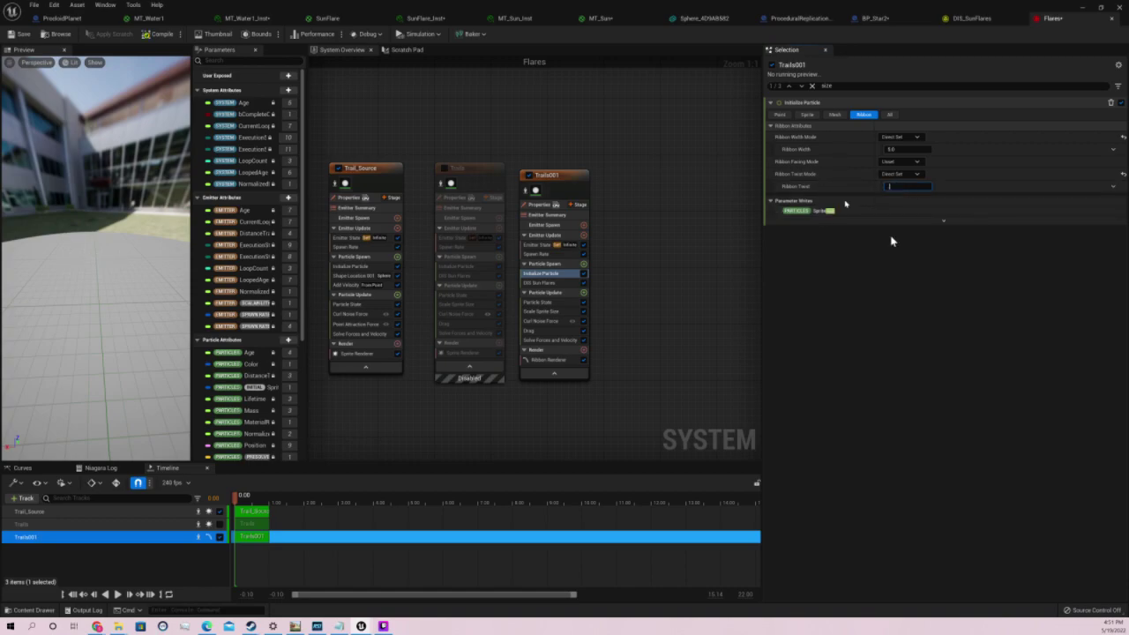
pyautogui.click(904, 162)
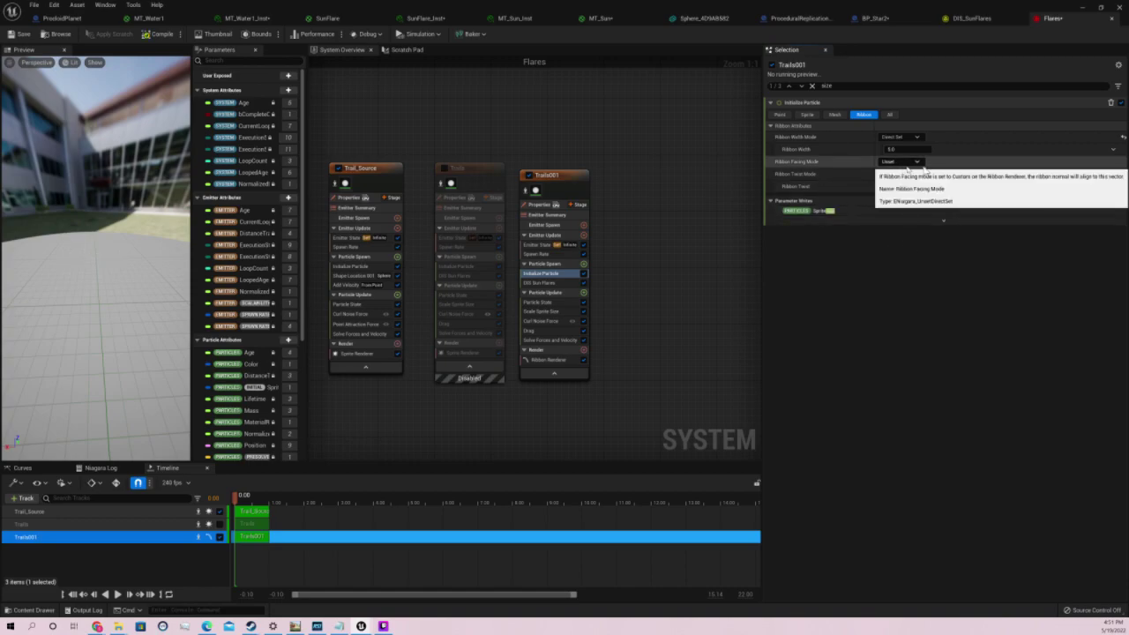
pyautogui.click(908, 183)
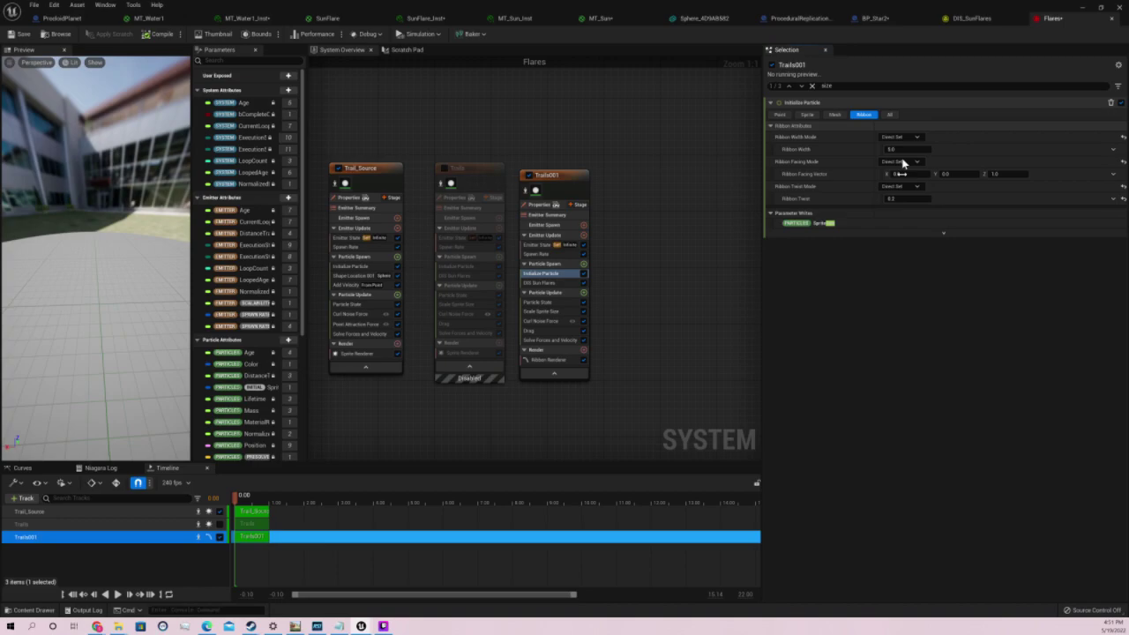
pyautogui.hotkey('ctrl', 'z')
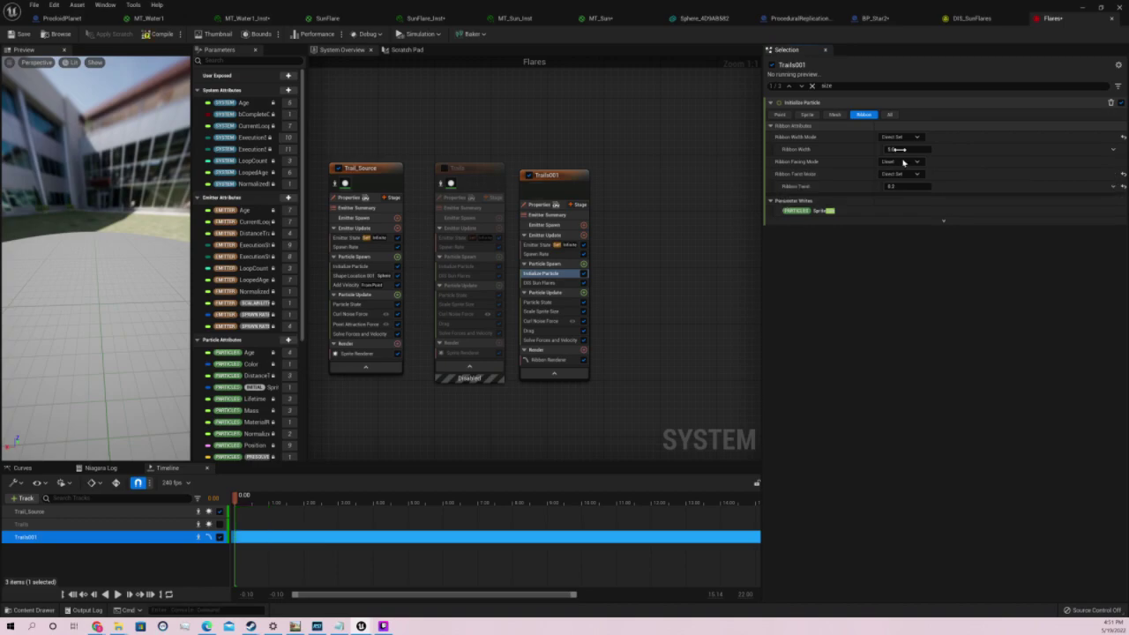
pyautogui.click(899, 149)
pyautogui.write('50')
pyautogui.press('Return')
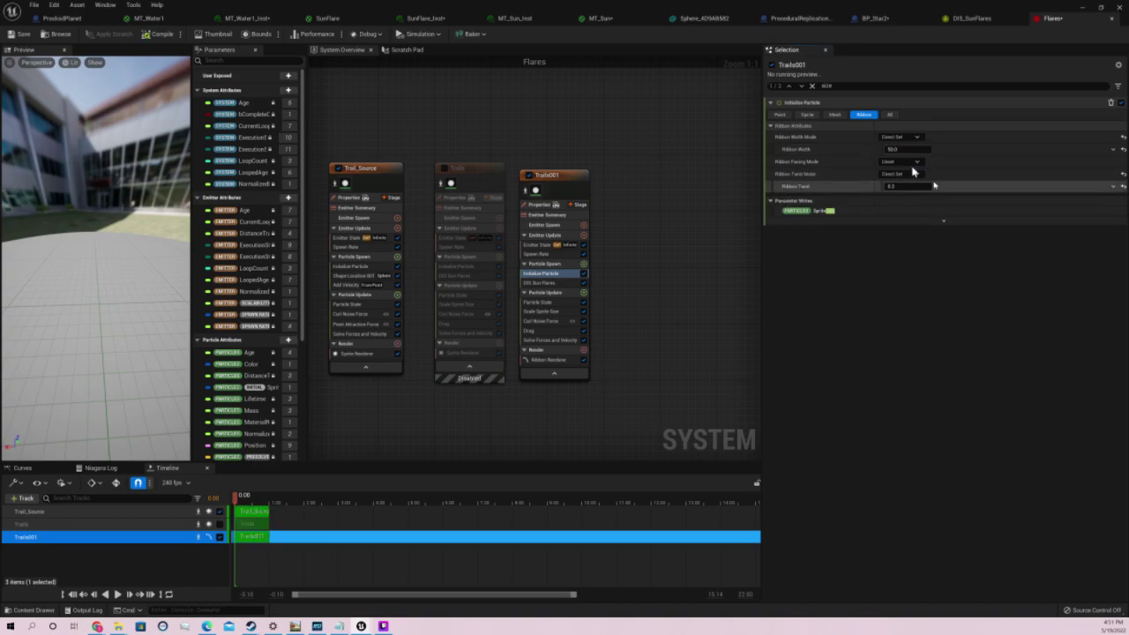
pyautogui.click(780, 114)
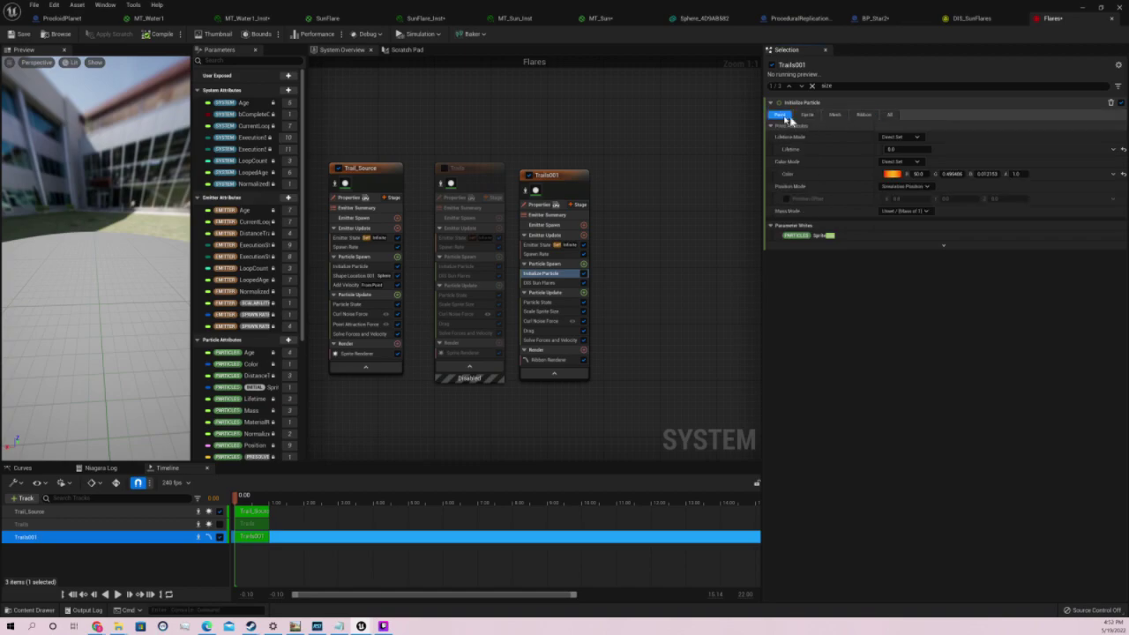
pyautogui.click(854, 118)
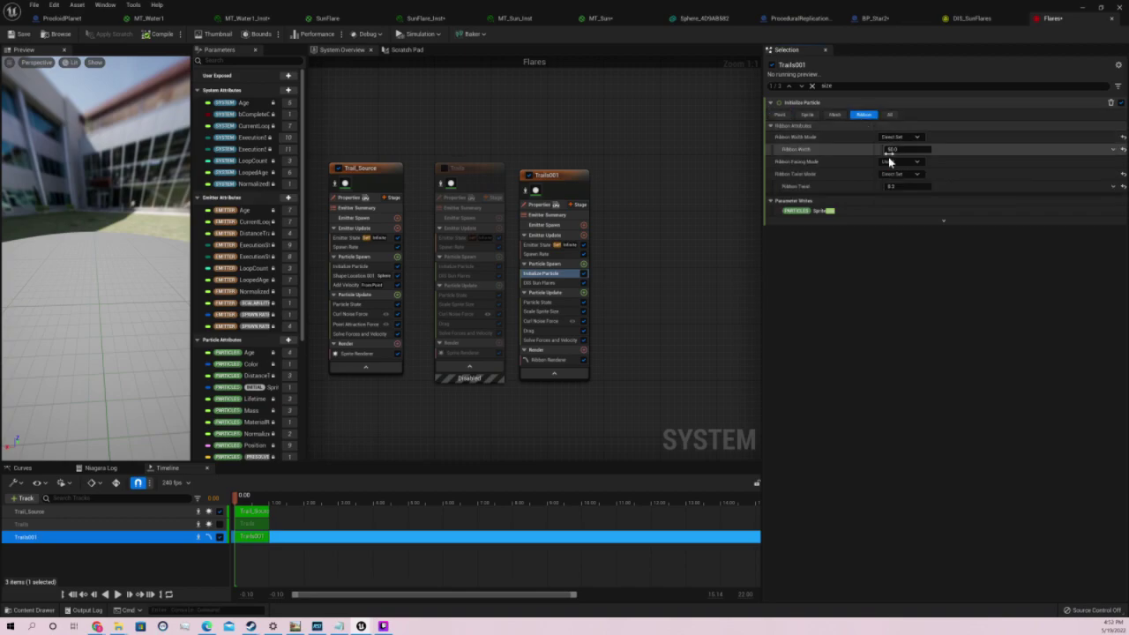
# Search Trails001's emitter update and spawn modules for ribbon options without adding any
pyautogui.click(540, 254)
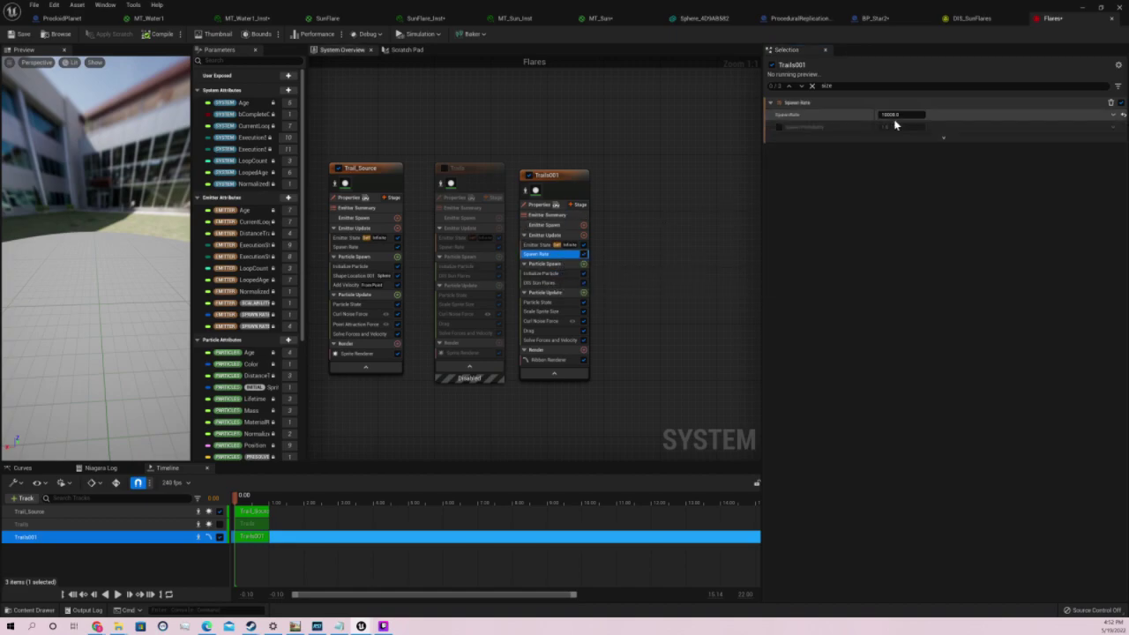
pyautogui.click(583, 235)
pyautogui.write('r')
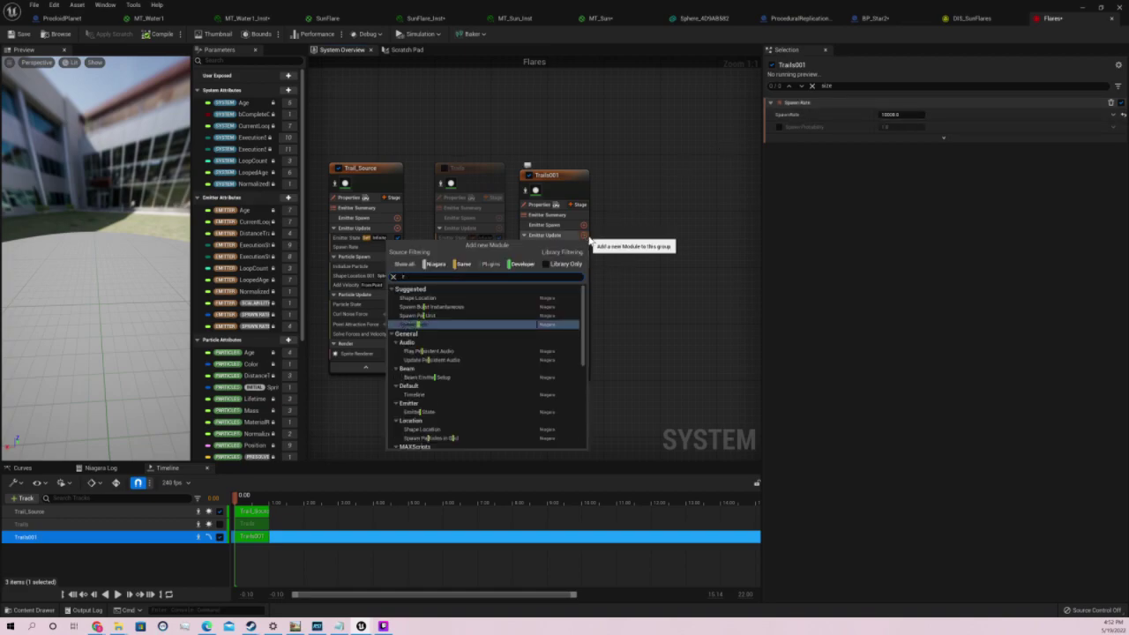
pyautogui.write('ib')
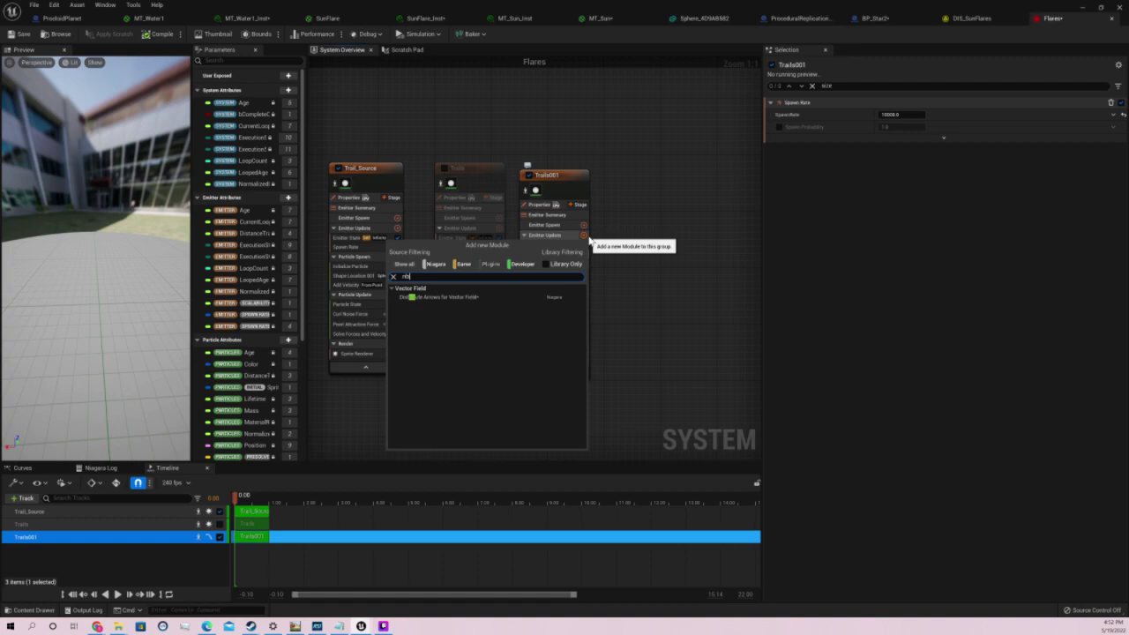
pyautogui.press('BackSpace')
pyautogui.press('BackSpace')
pyautogui.click(576, 226)
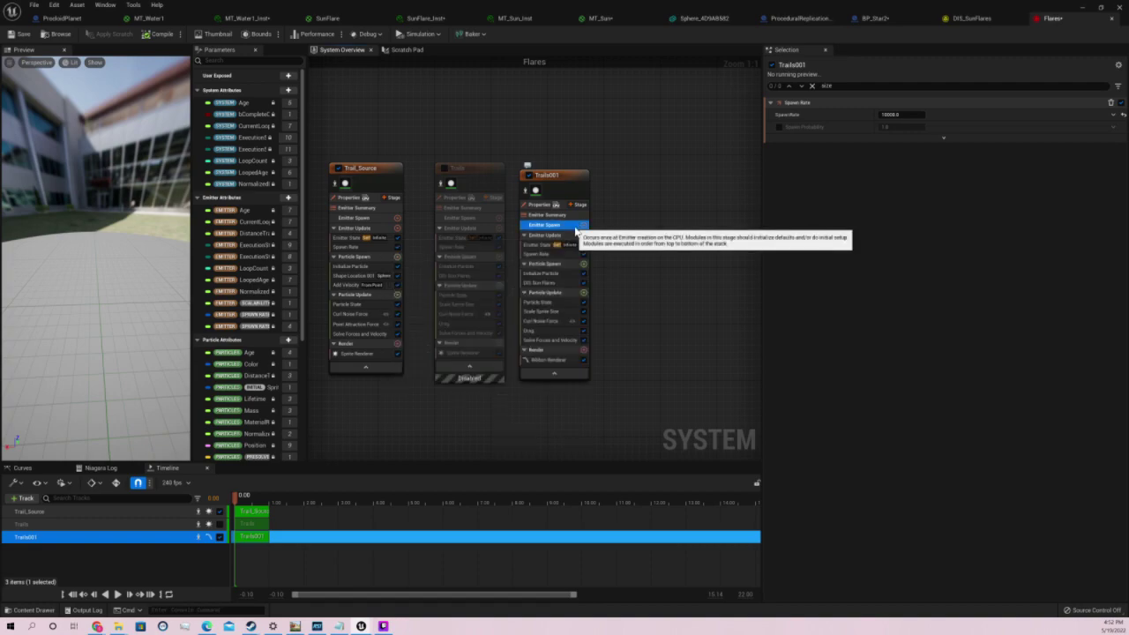
pyautogui.click(584, 225)
pyautogui.write('r')
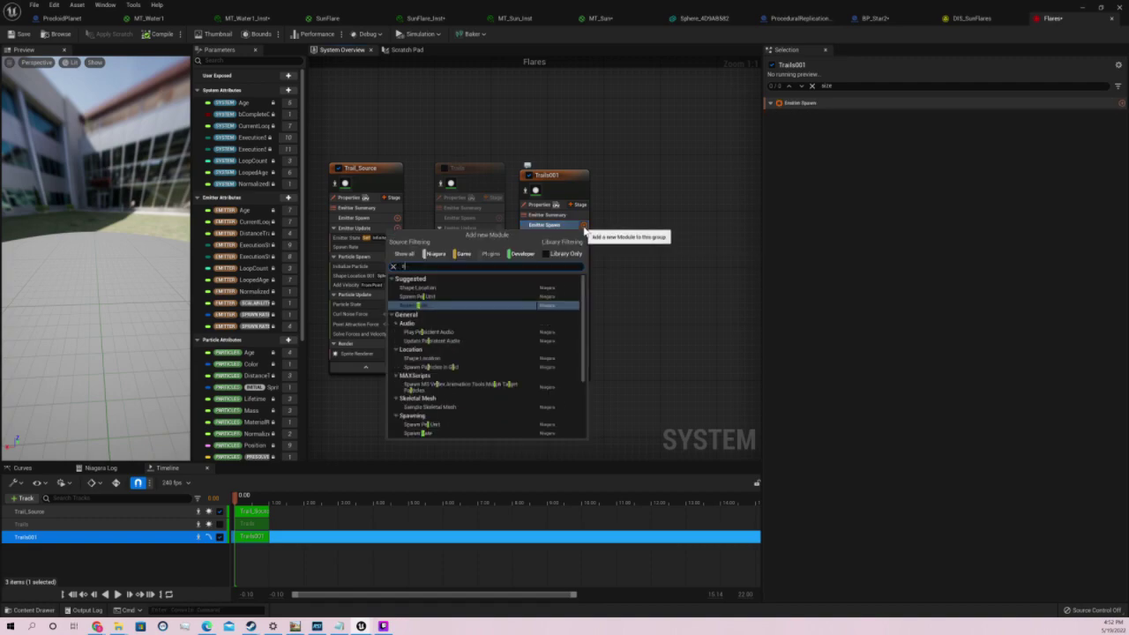
pyautogui.write('ibbo')
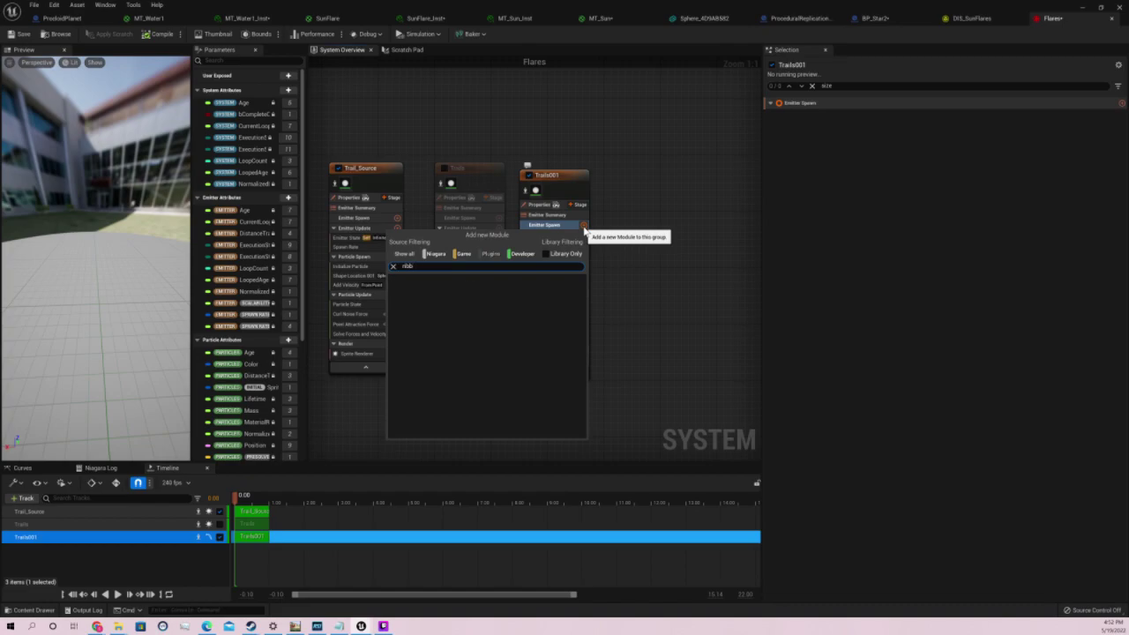
pyautogui.press('BackSpace')
pyautogui.press('BackSpace')
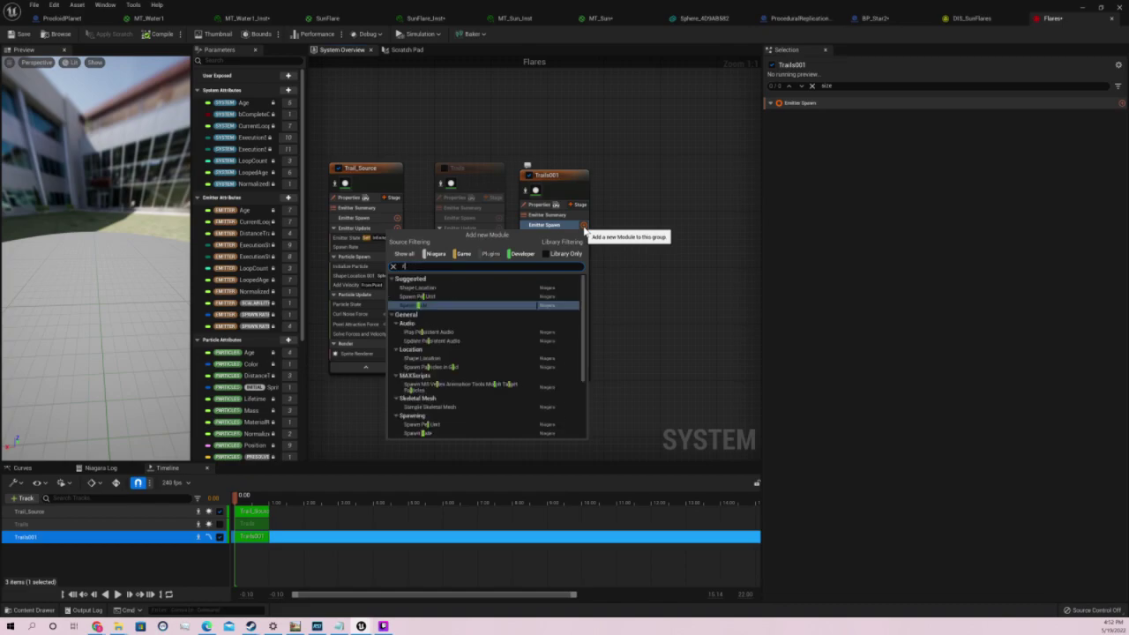
pyautogui.press('BackSpace')
pyautogui.press('BackSpace')
pyautogui.click(721, 232)
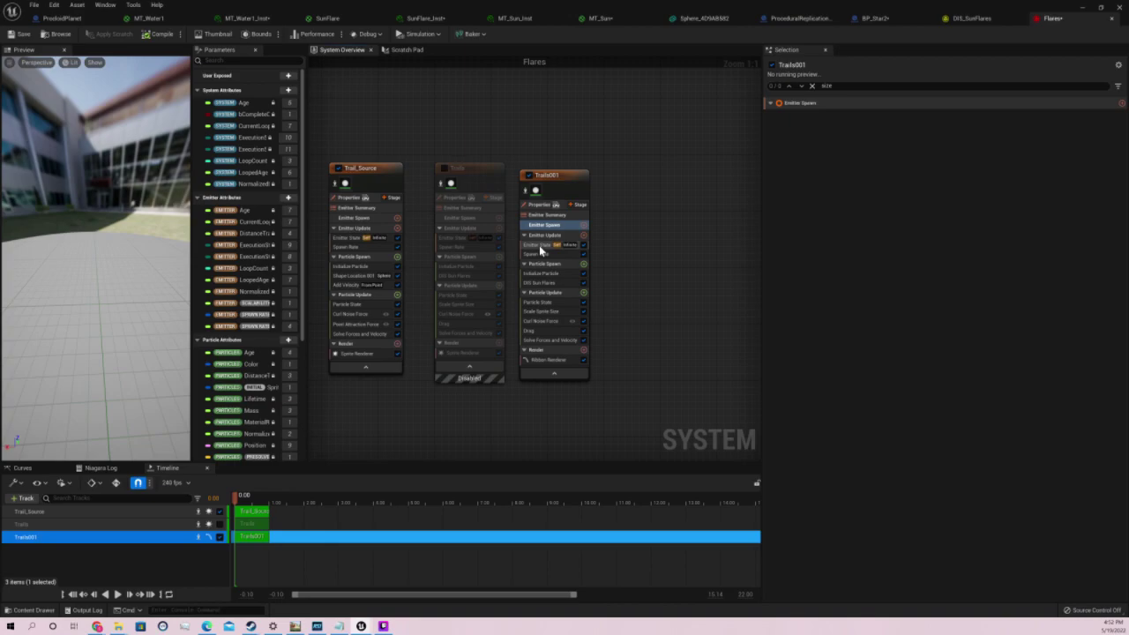
# Switch to the DIS_SunFlares module script graph
pyautogui.click(539, 246)
pyautogui.click(540, 254)
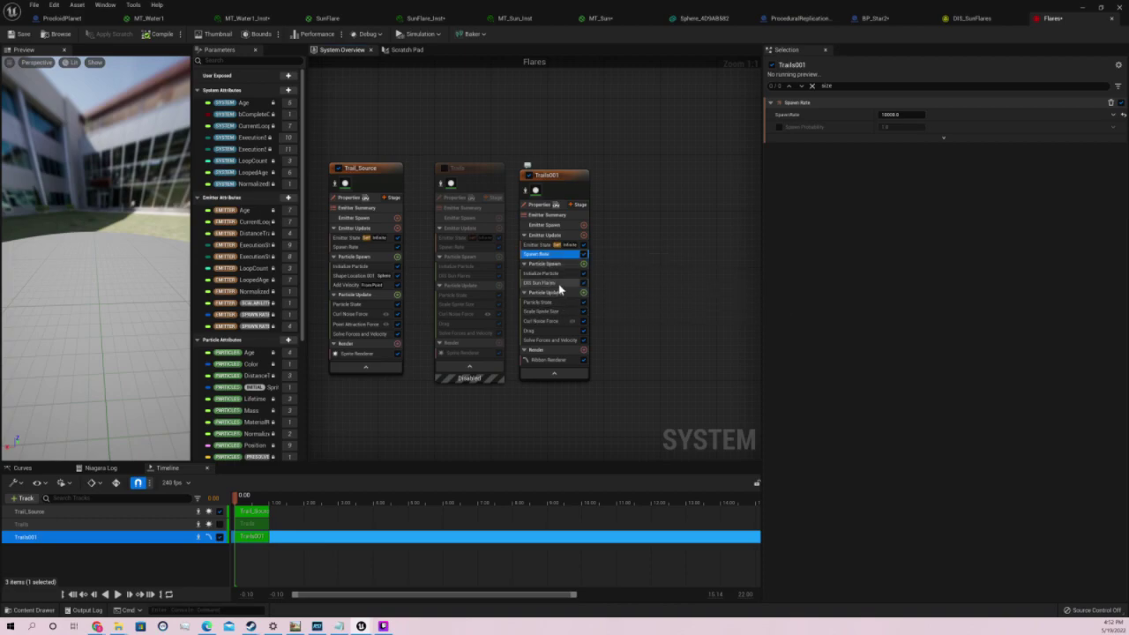
pyautogui.click(958, 20)
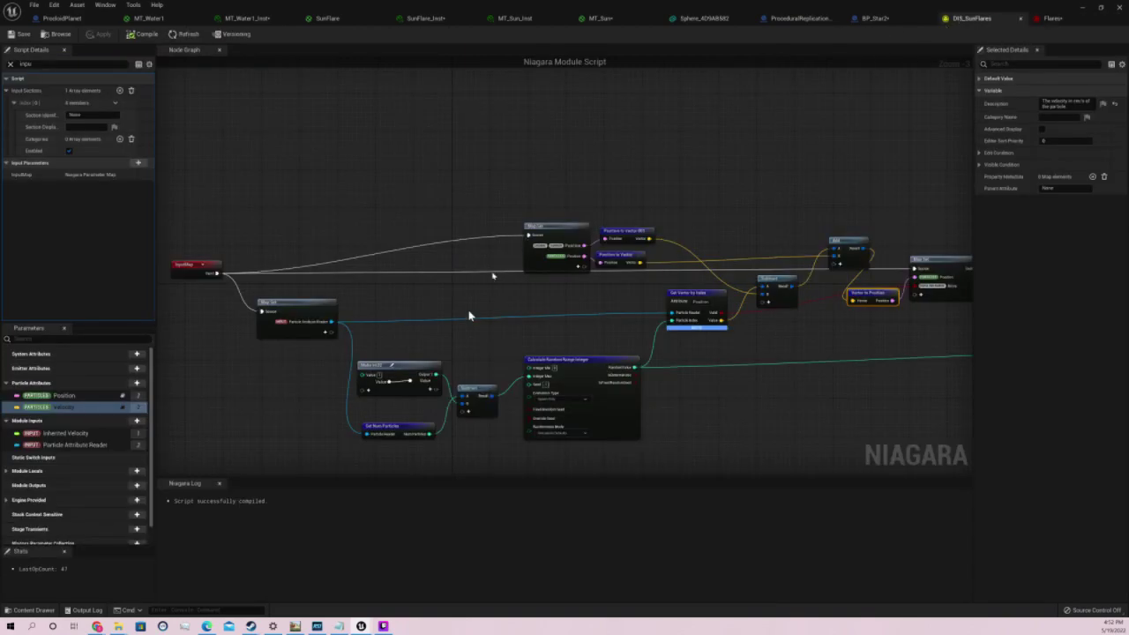
# Search the Map Set node's pins for 'ribbon po', cancel unchanged, and return to Flares
pyautogui.moveTo(768, 356); pyautogui.dragTo(744, 362, button='right')
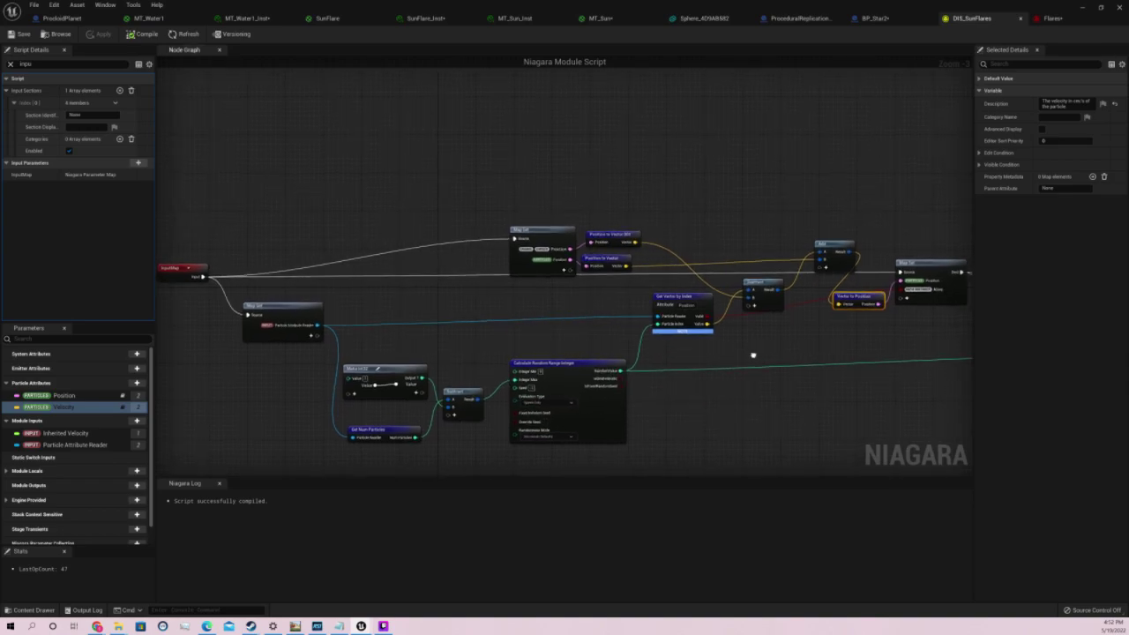
pyautogui.click(557, 275)
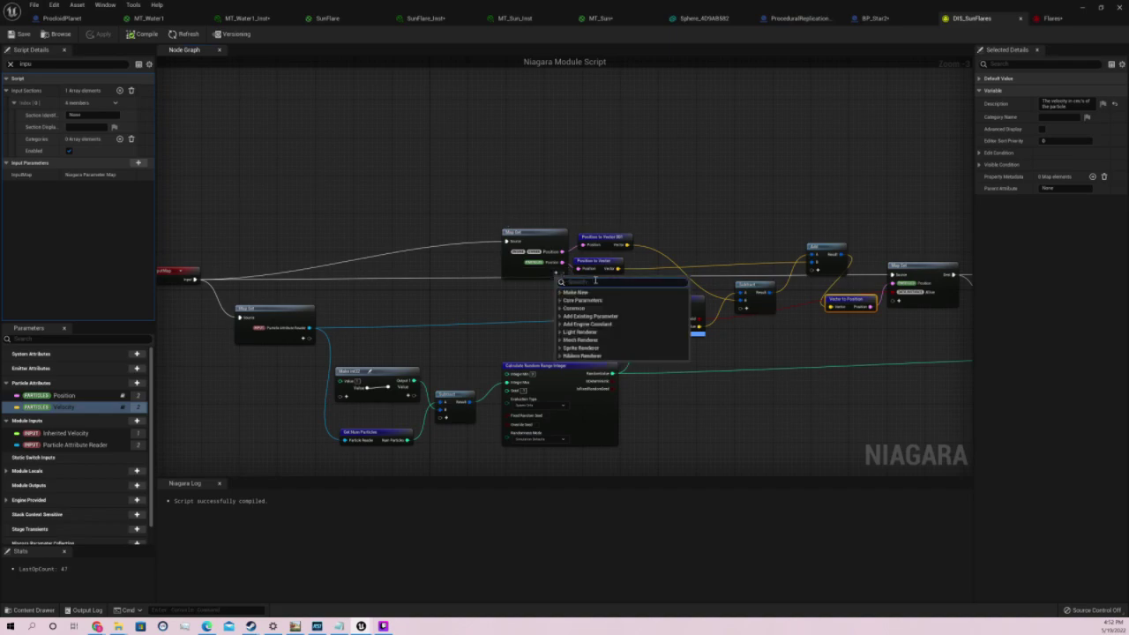
pyautogui.write('ribbon')
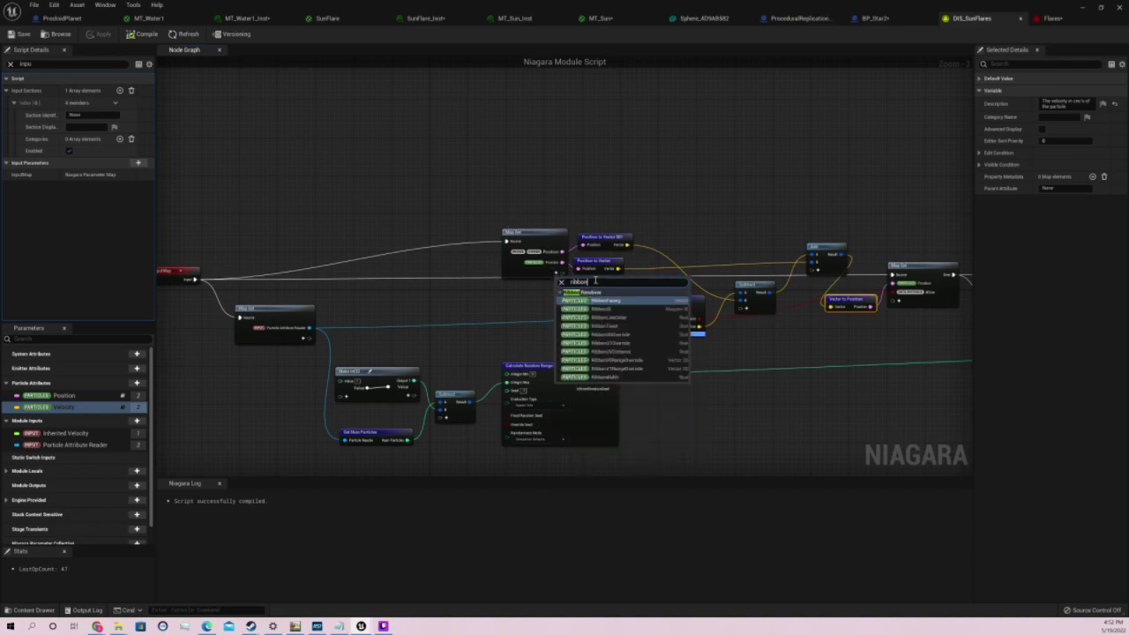
pyautogui.write(' po')
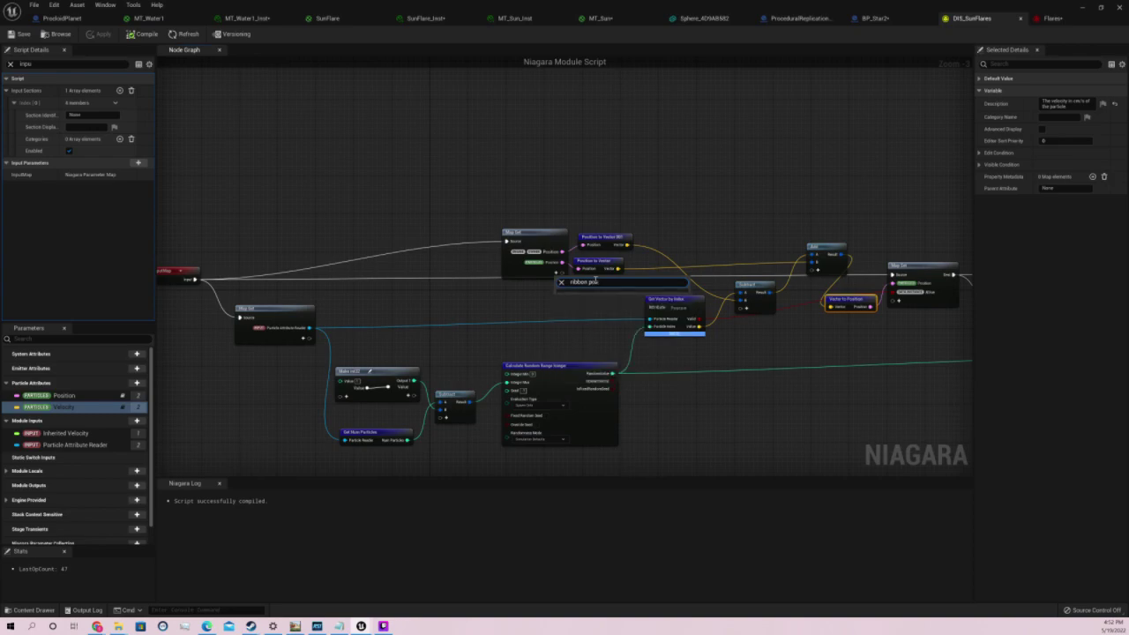
pyautogui.hotkey('ctrl', 'a')
pyautogui.press('BackSpace')
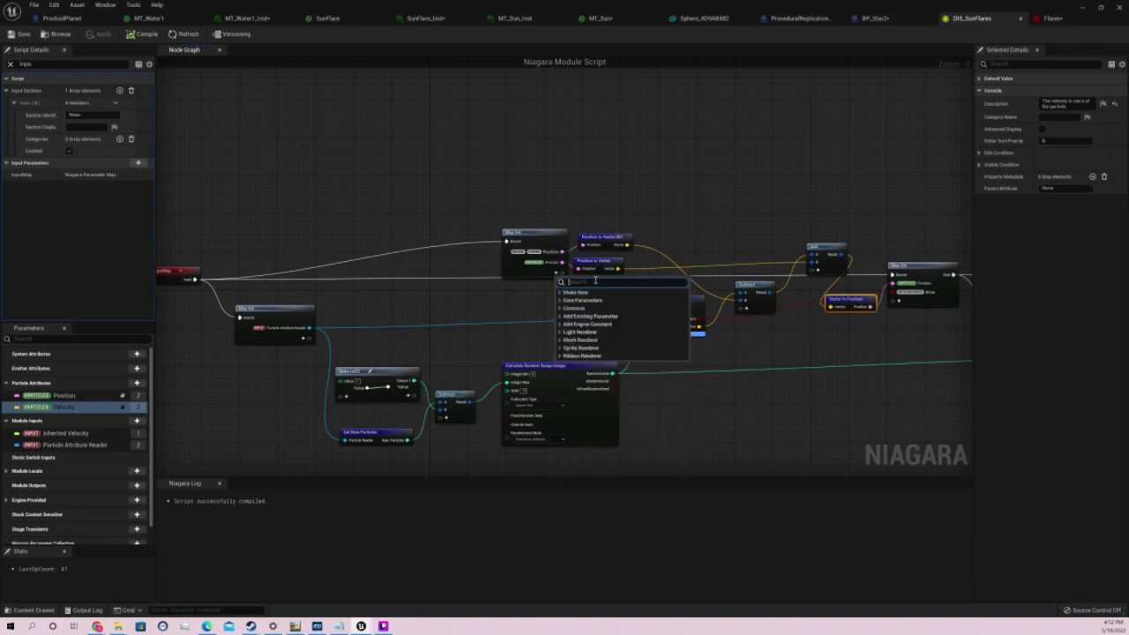
pyautogui.click(456, 304)
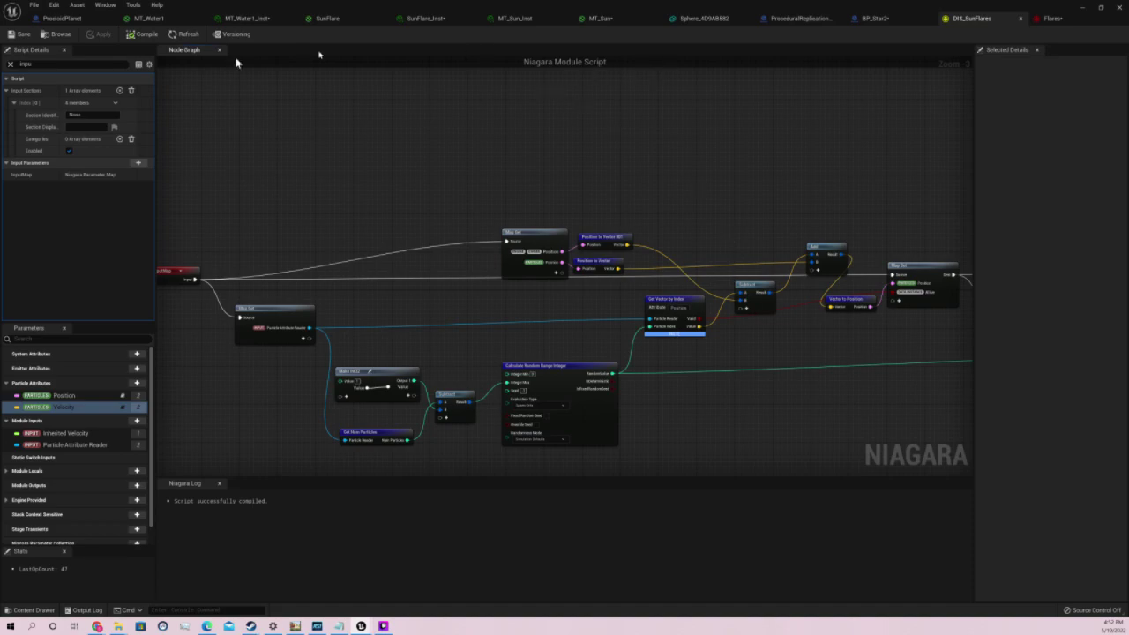
pyautogui.click(21, 34)
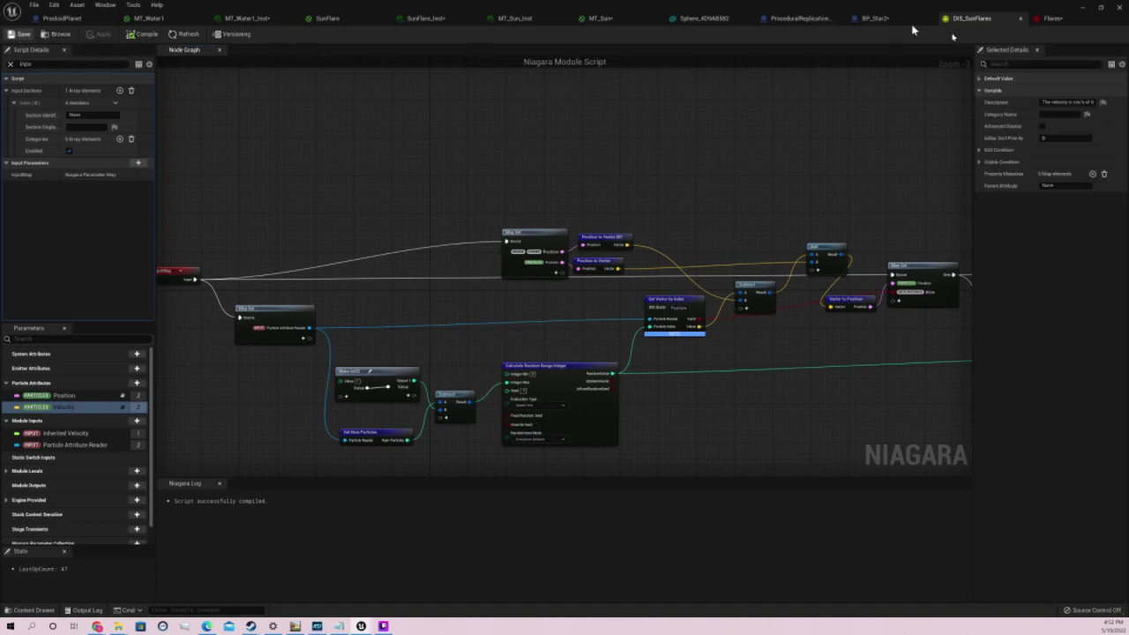
pyautogui.click(1051, 18)
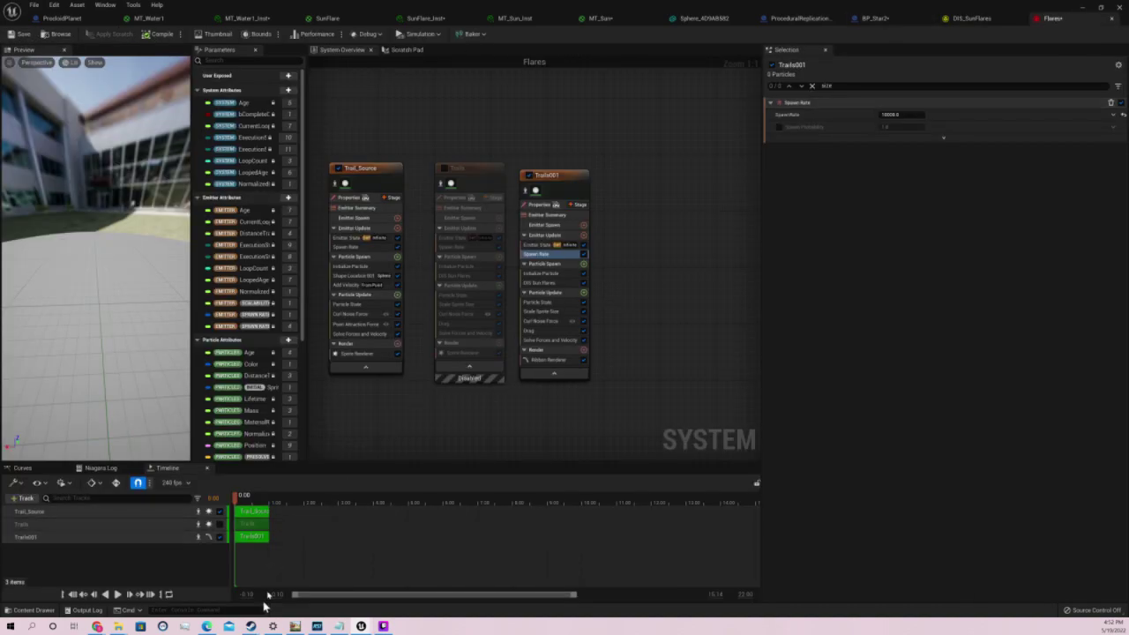
# Play the simulation and set Trails001's Spawn Rate to 10
pyautogui.click(118, 594)
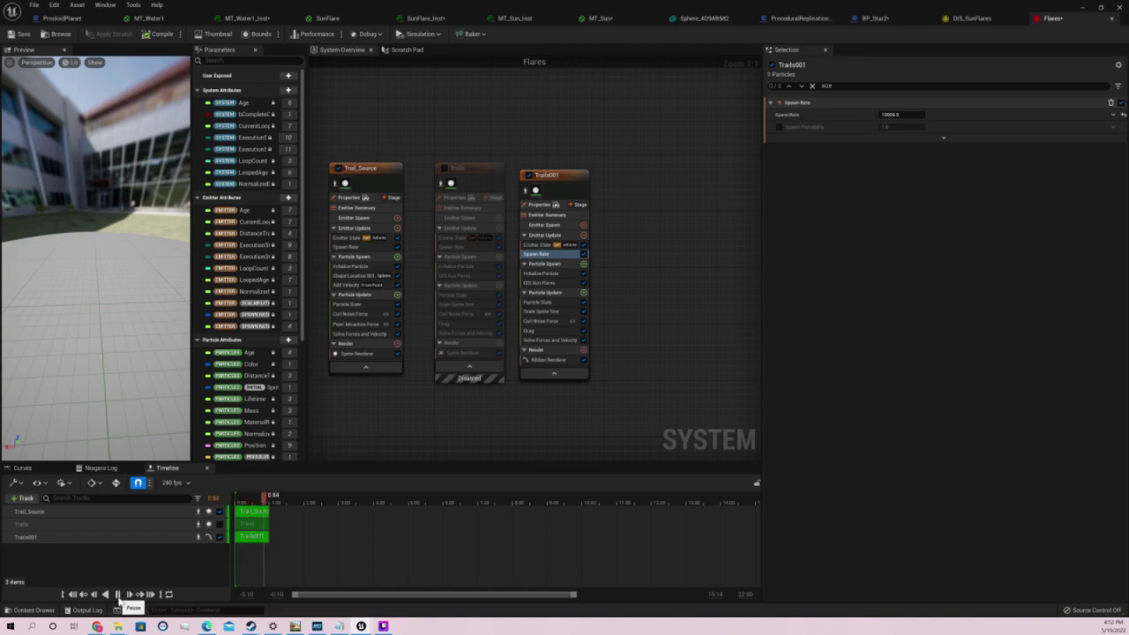
pyautogui.click(159, 538)
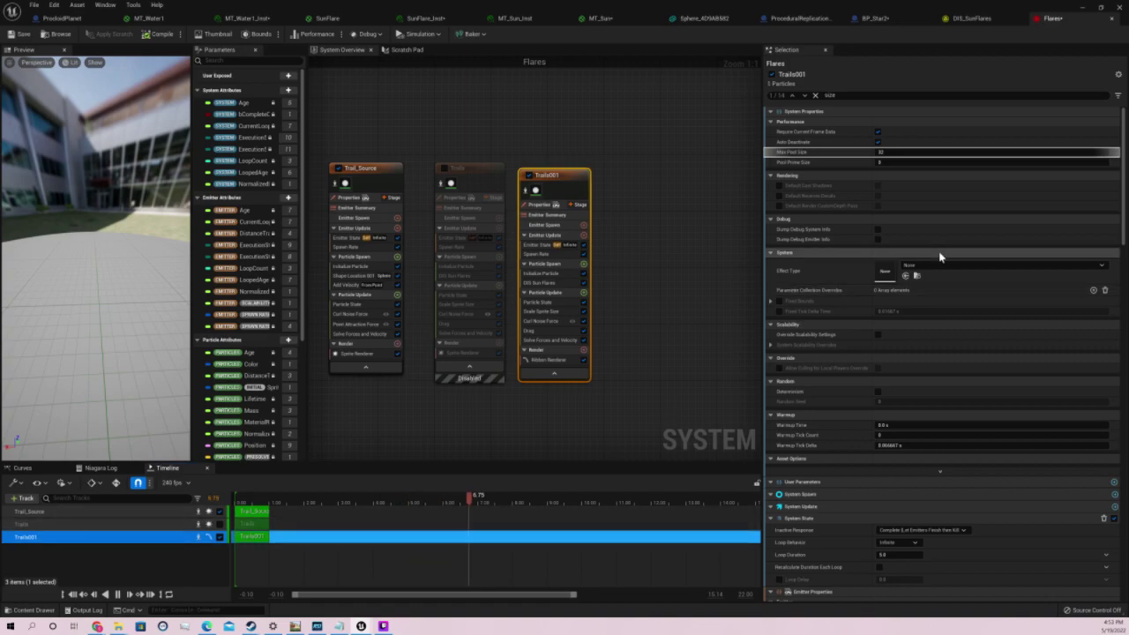
pyautogui.click(547, 253)
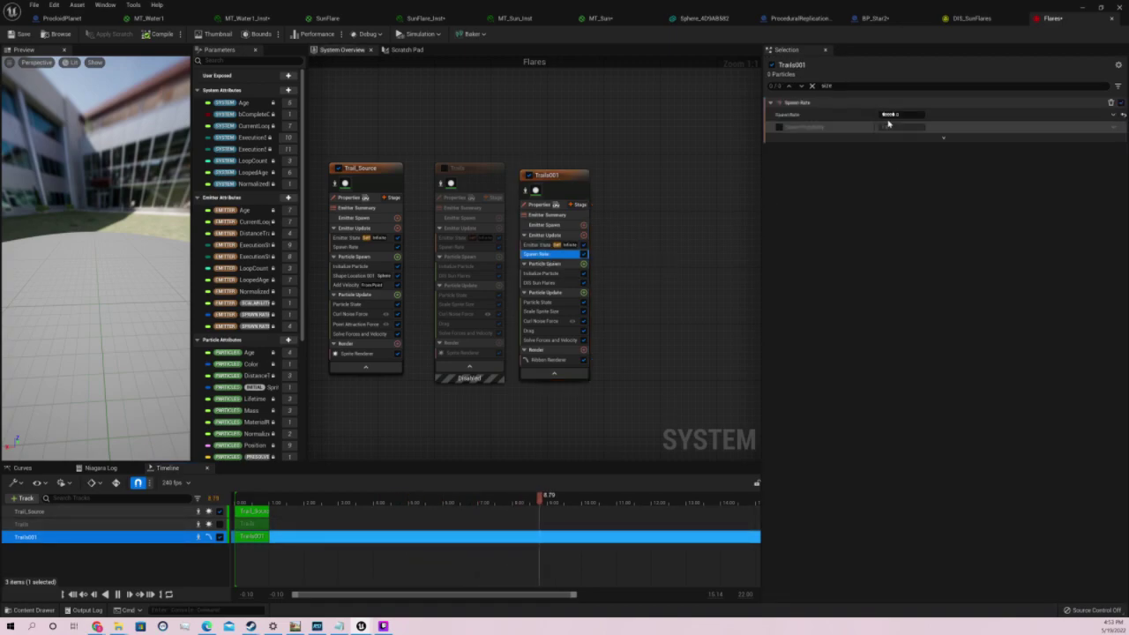
pyautogui.click(888, 122)
pyautogui.write('10')
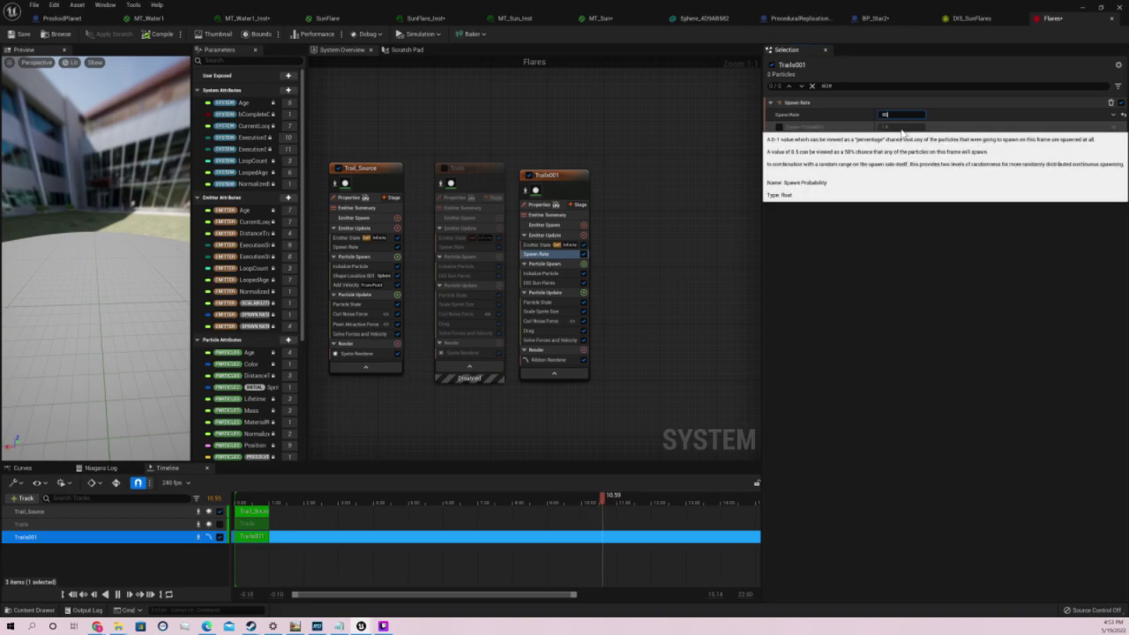
pyautogui.press('Return')
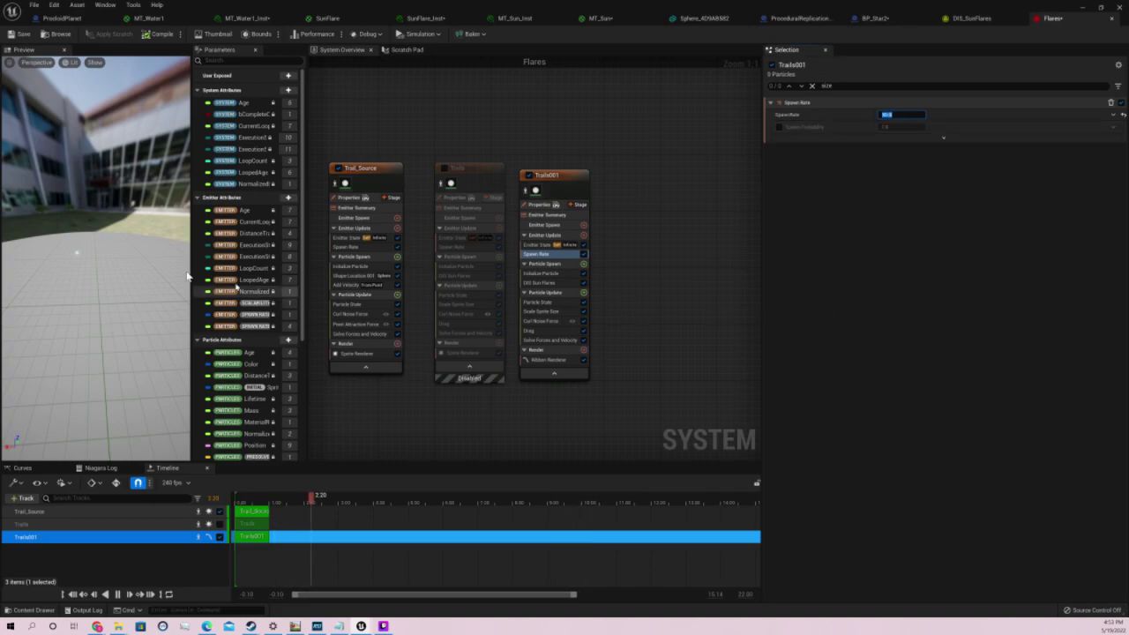
# Orbit the preview to view the spawned particles and clear the stack search filter
pyautogui.moveTo(123, 260); pyautogui.dragTo(88, 258)
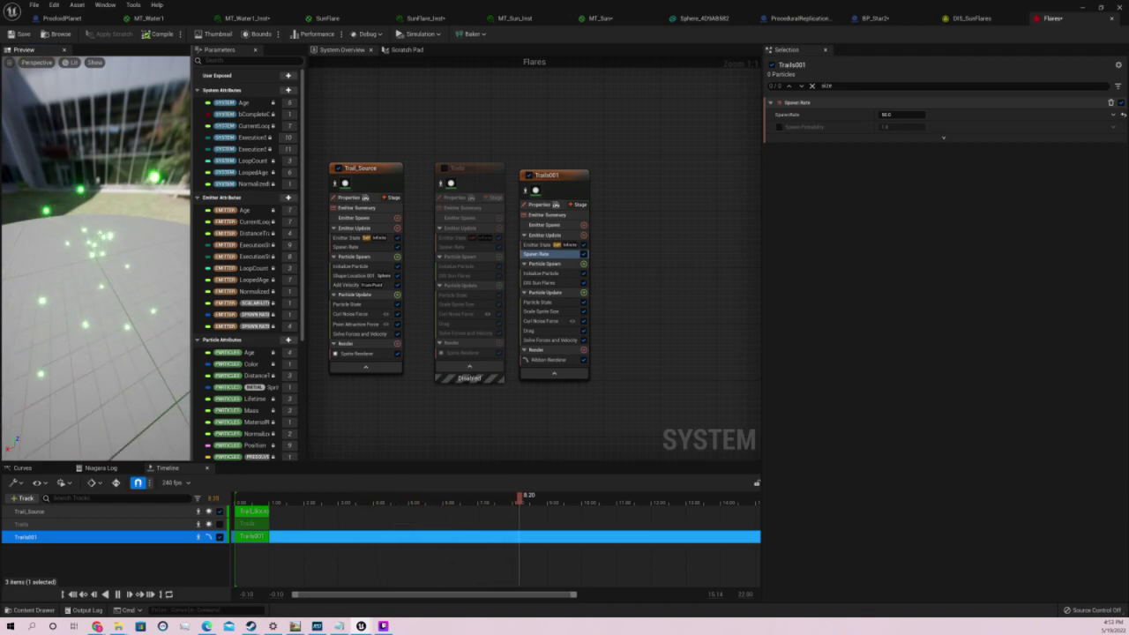
pyautogui.moveTo(88, 258); pyautogui.dragTo(97, 251)
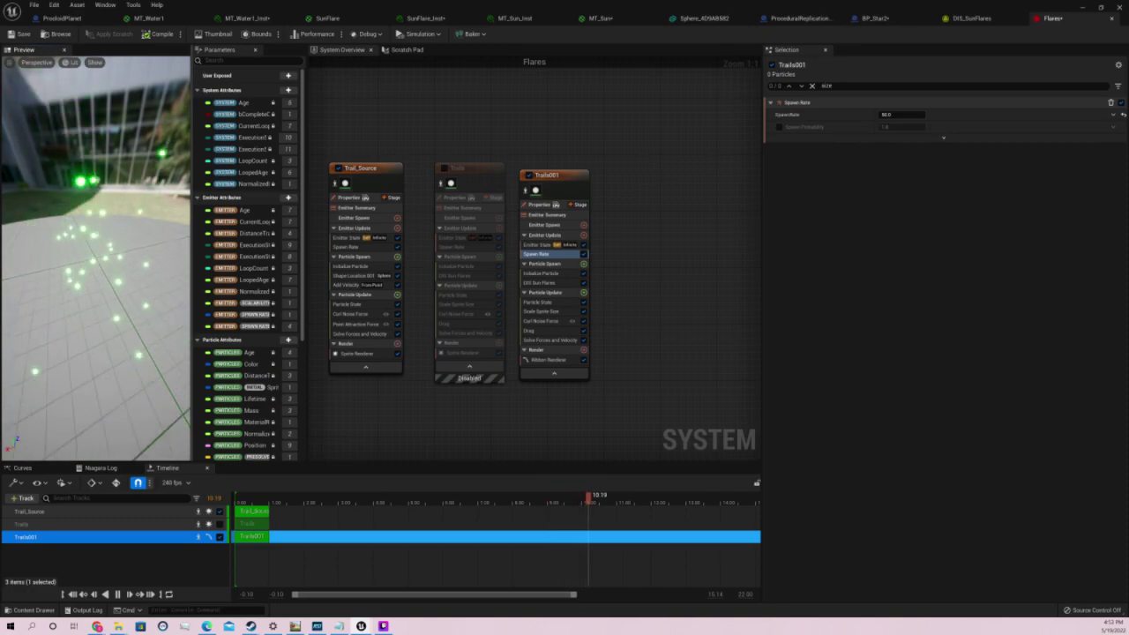
pyautogui.moveTo(97, 252); pyautogui.dragTo(115, 263)
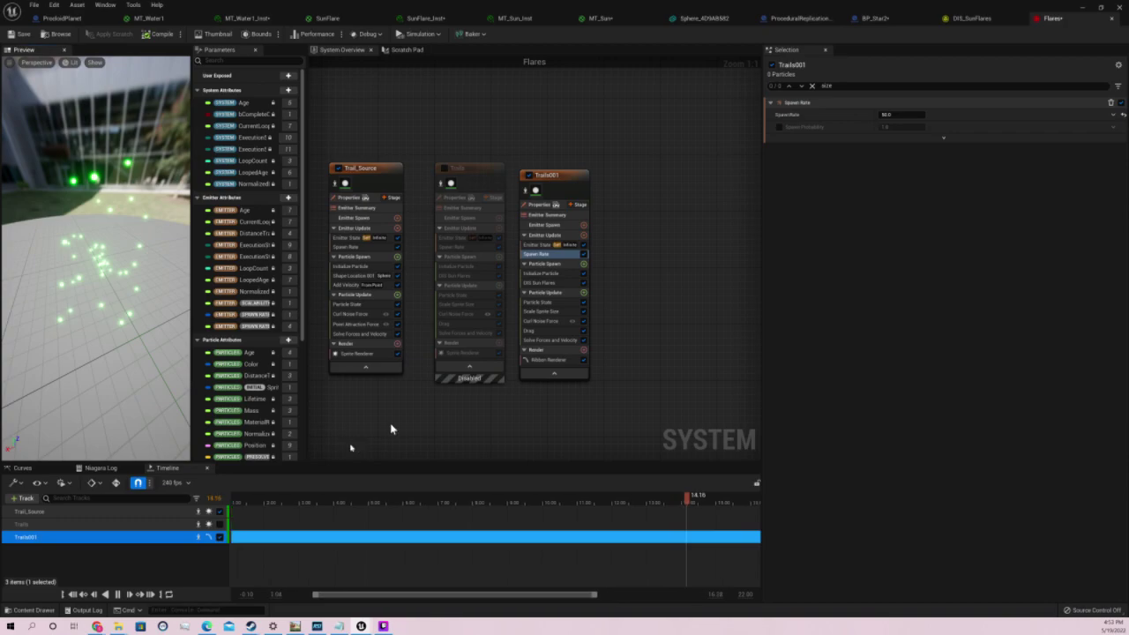
pyautogui.moveTo(788, 129)
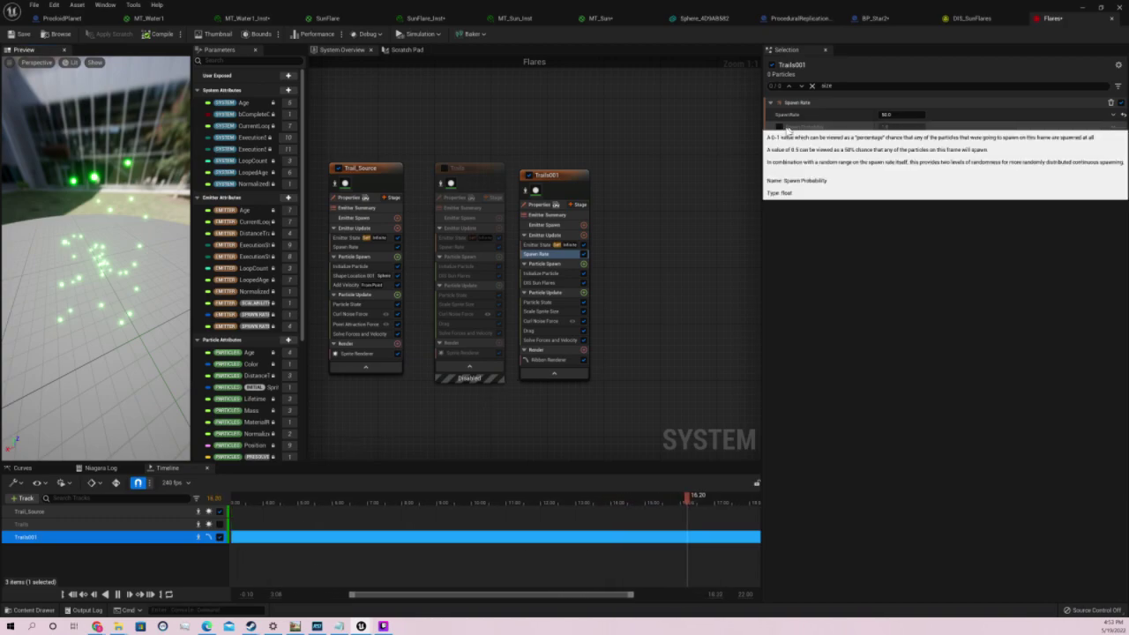
pyautogui.click(827, 86)
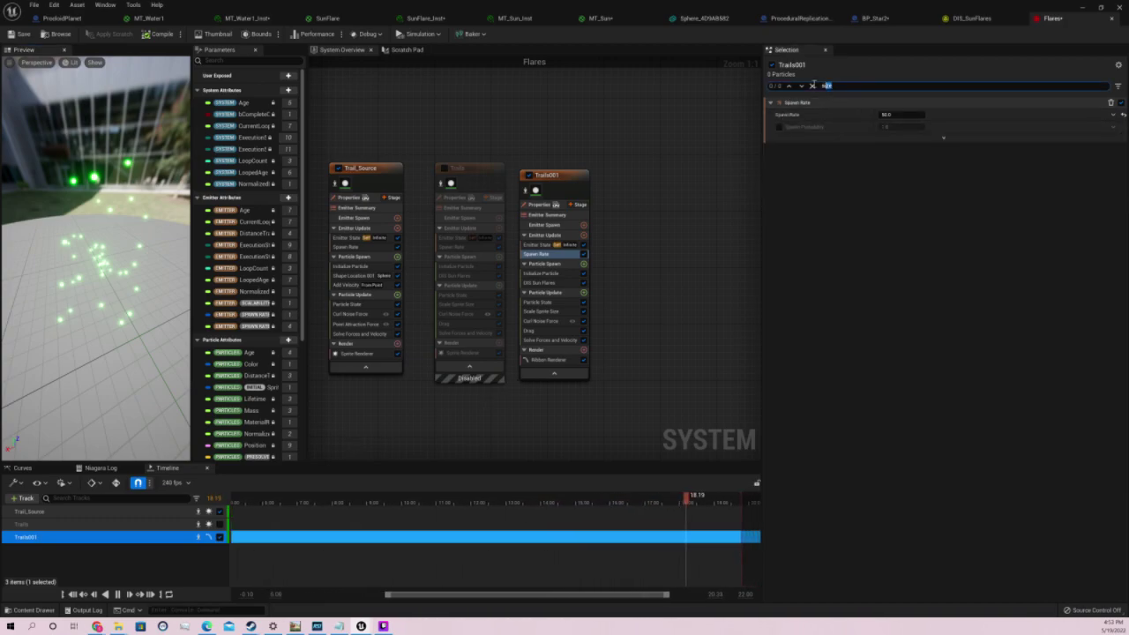
pyautogui.press('BackSpace')
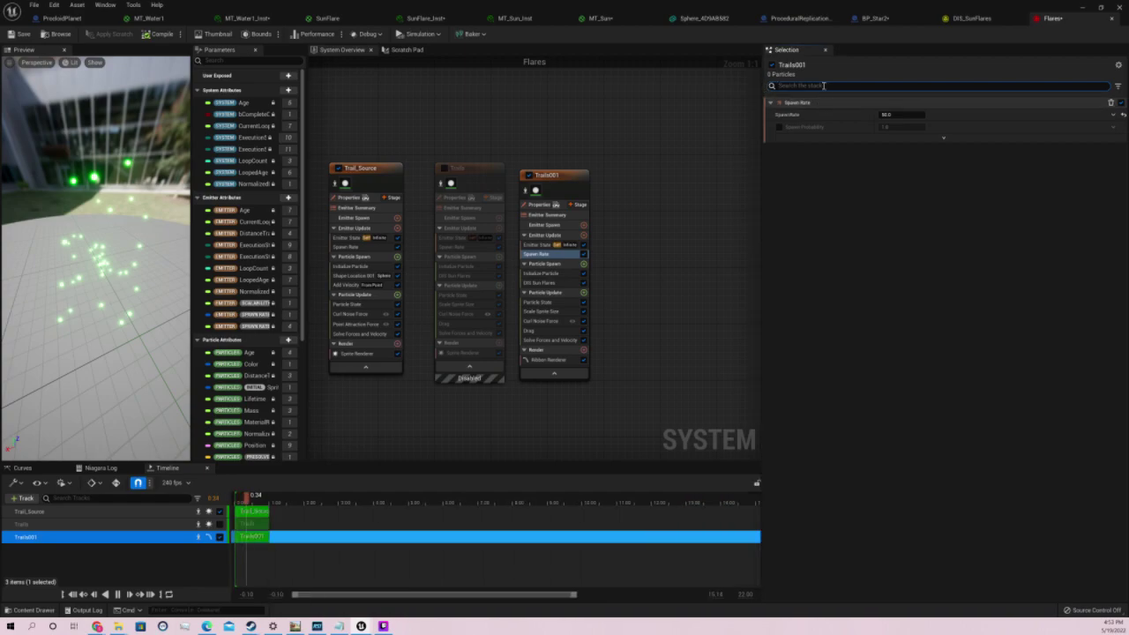
pyautogui.click(543, 182)
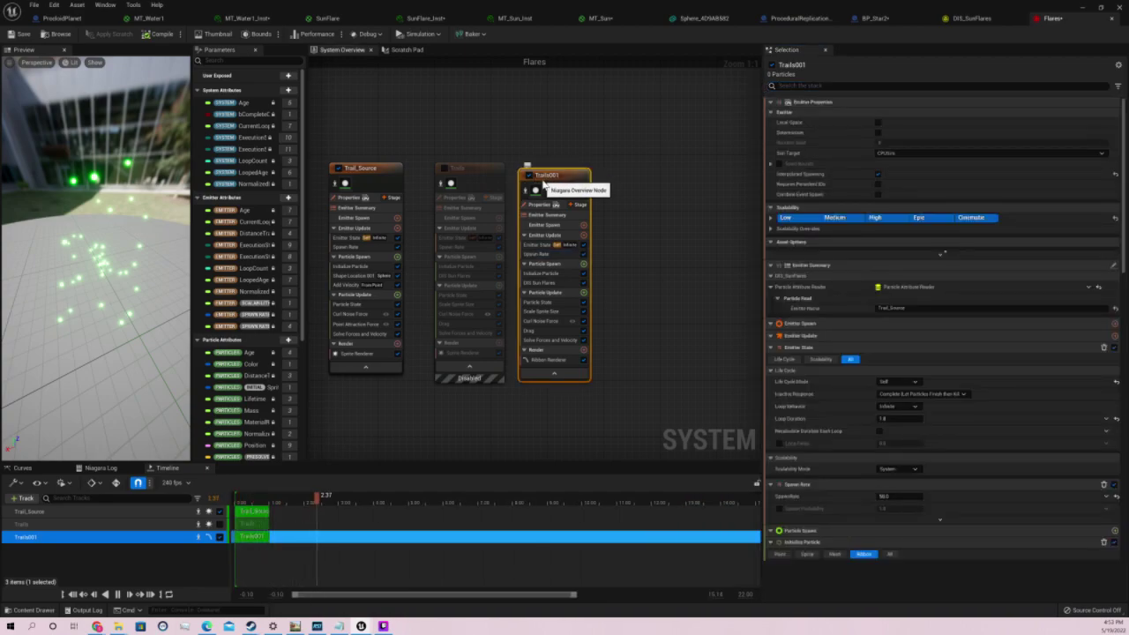
# Delete Trails001's Initialize Particle module and bring up the Particle Spawn module list
pyautogui.click(563, 274)
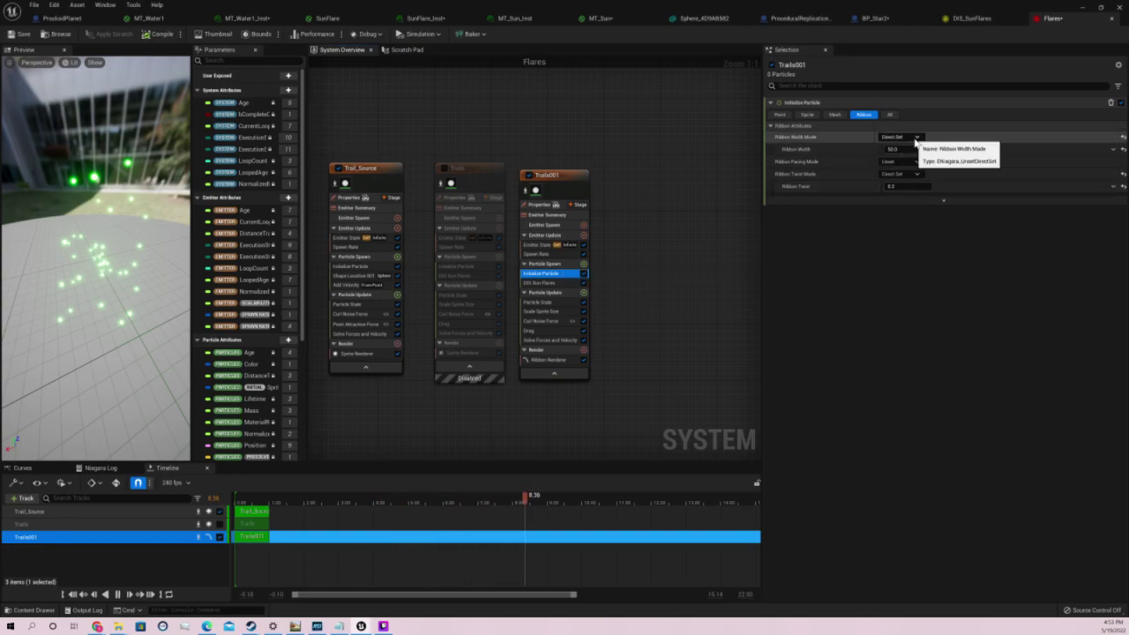
pyautogui.rightClick(565, 278)
pyautogui.click(603, 388)
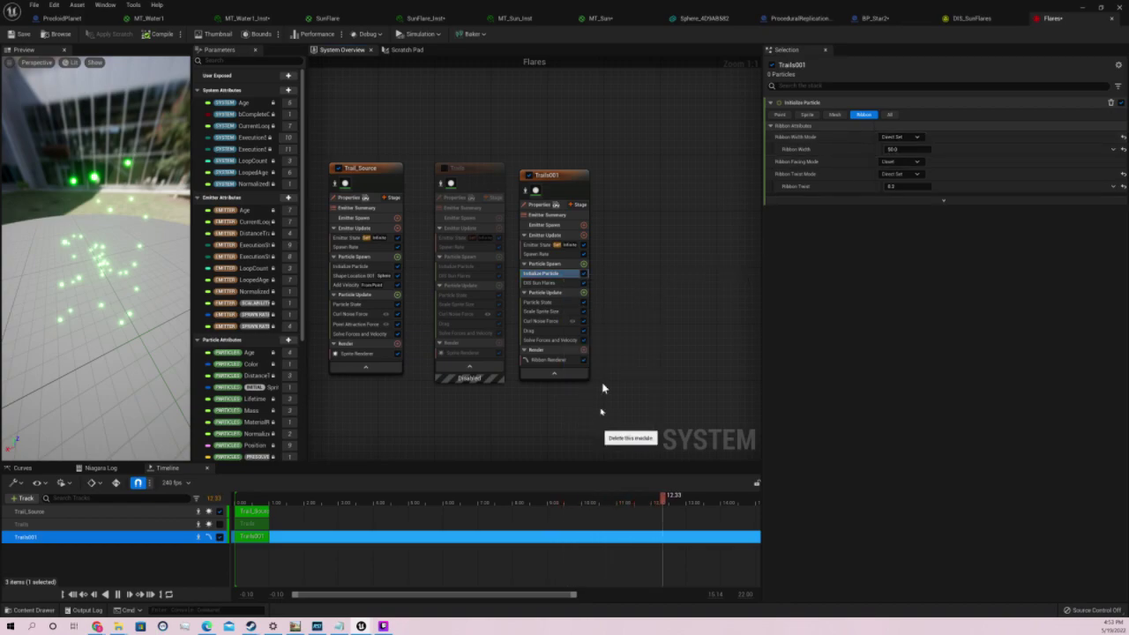
pyautogui.click(583, 264)
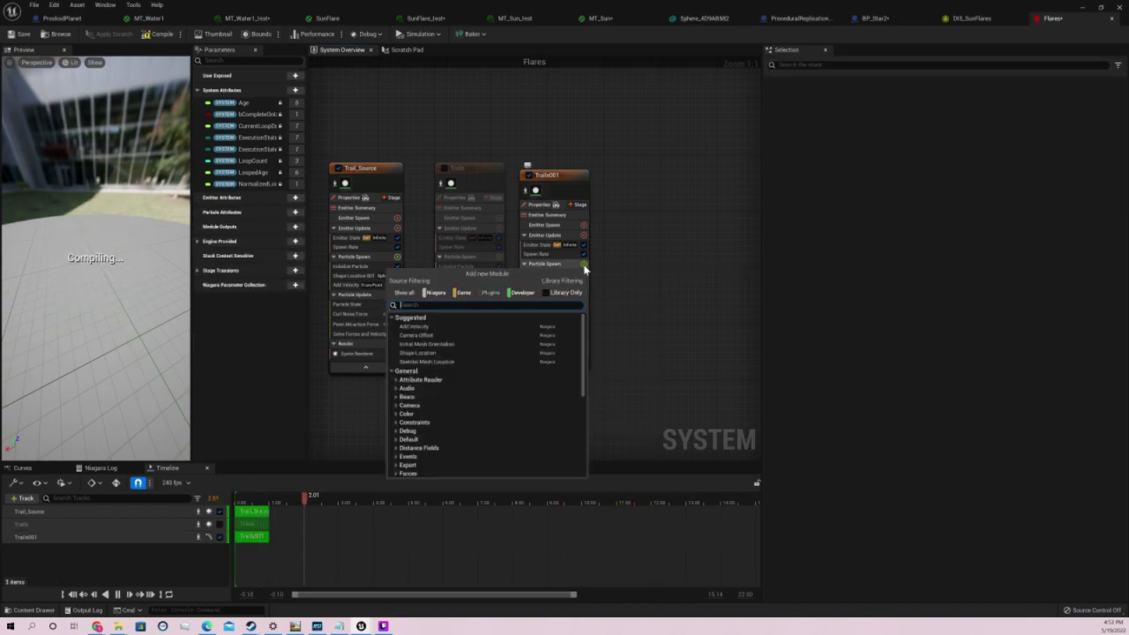
# Search 'init' and add a fresh Initialize Particle module to Trails001's Particle Spawn
pyautogui.write('initia')
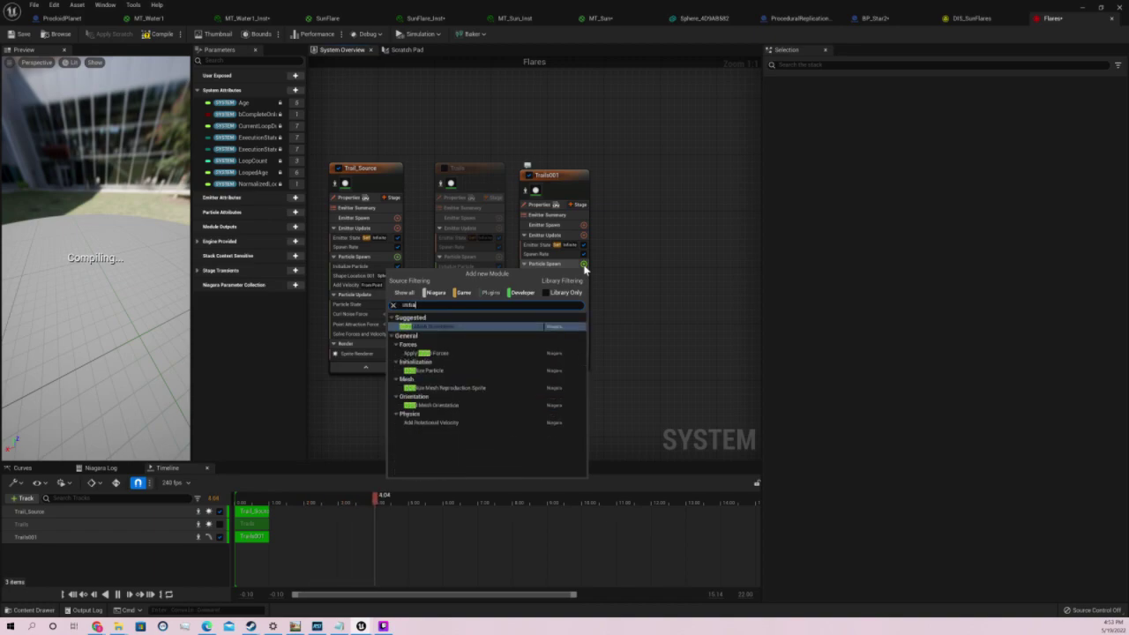
pyautogui.press('BackSpace')
pyautogui.press('BackSpace')
pyautogui.press('BackSpace')
pyautogui.write('rib')
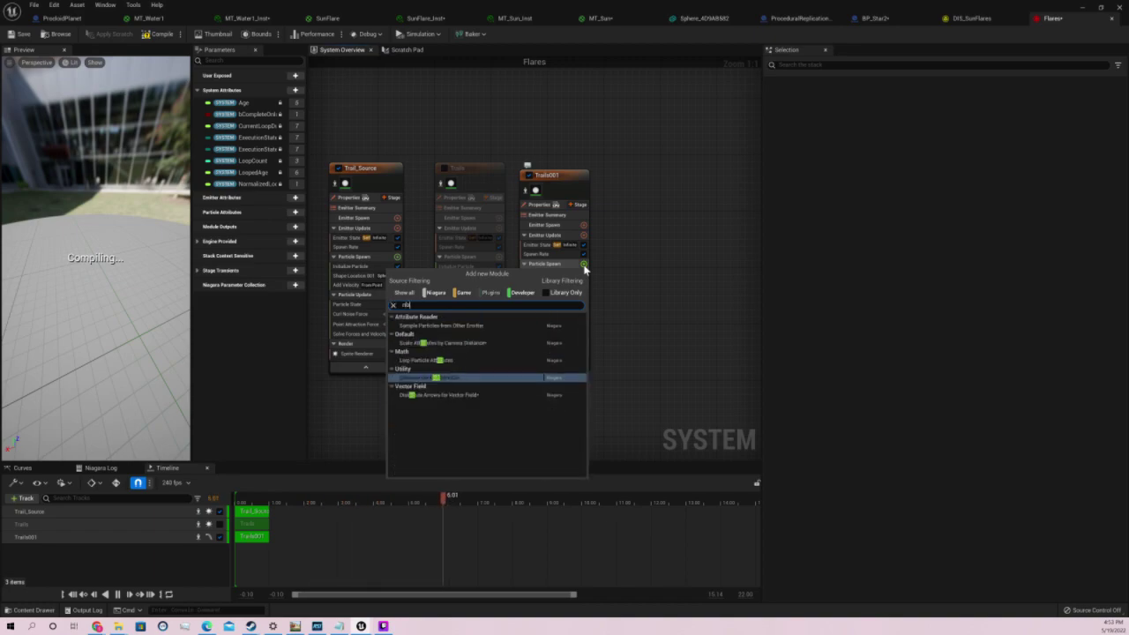
pyautogui.write('bon')
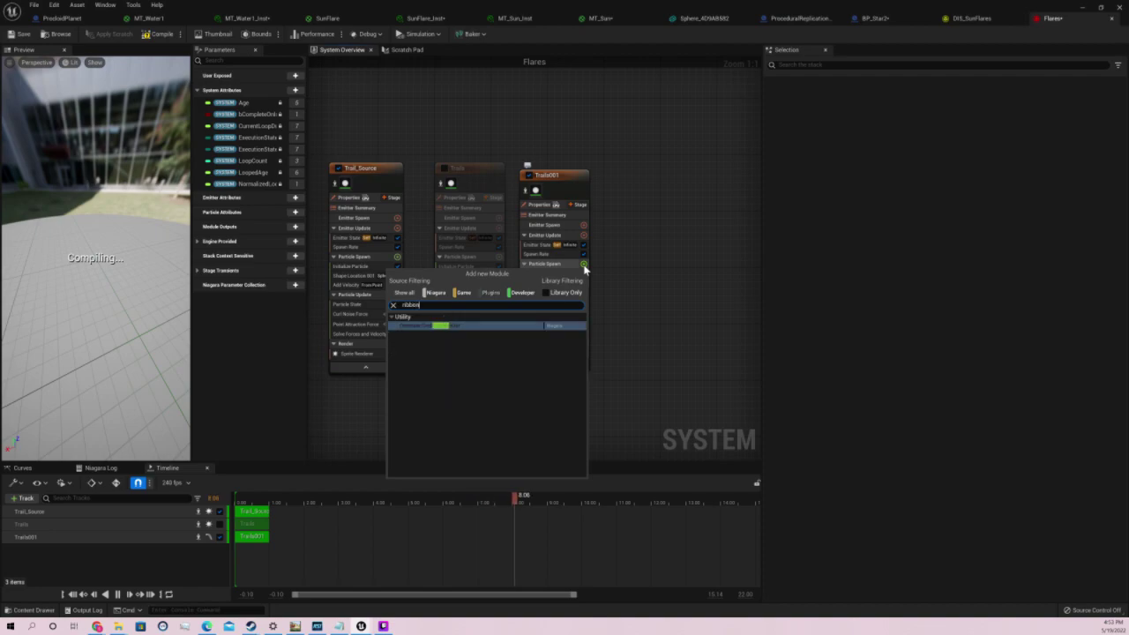
pyautogui.press('BackSpace')
pyautogui.press('BackSpace')
pyautogui.press('BackSpace')
pyautogui.write('in')
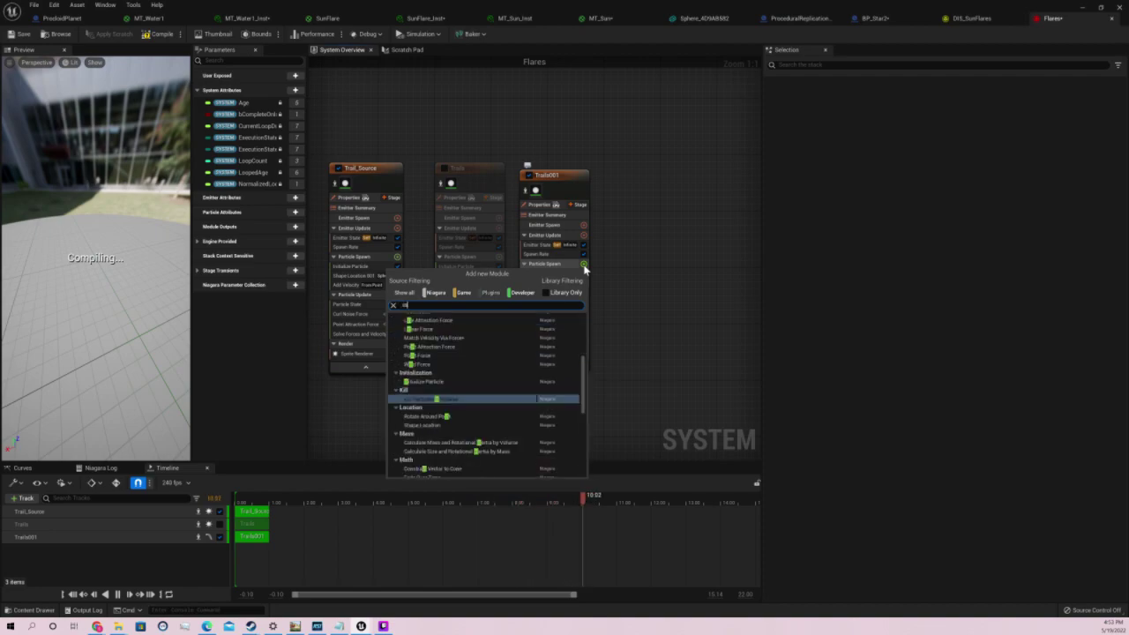
pyautogui.write('it')
pyautogui.press('Down')
pyautogui.press('Down')
pyautogui.press('Down')
pyautogui.press('Up')
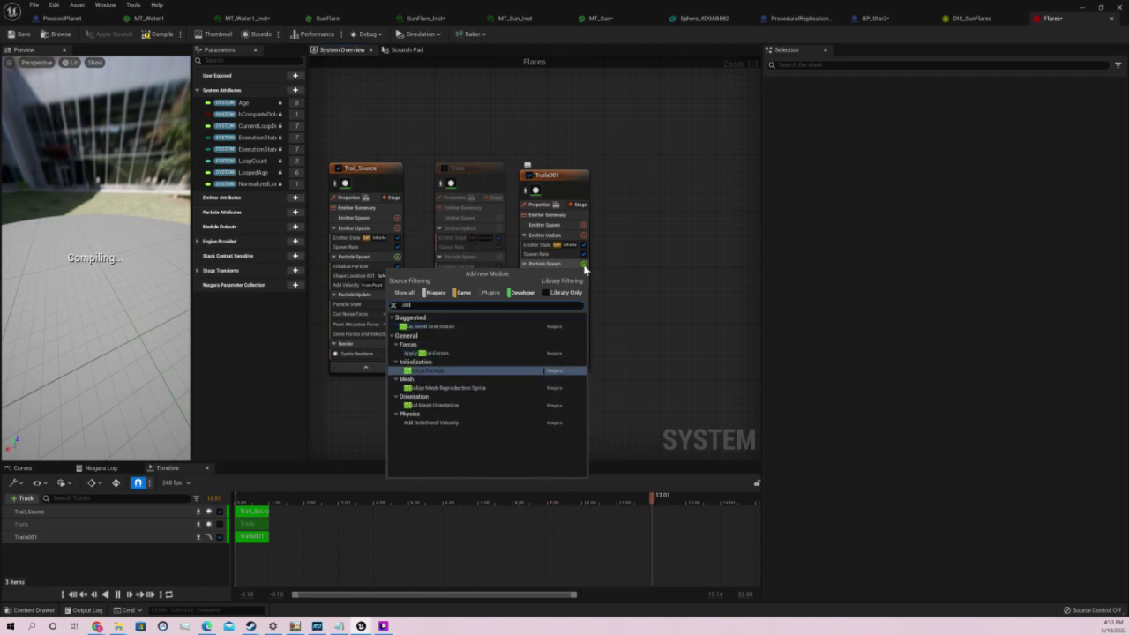
pyautogui.press('Return')
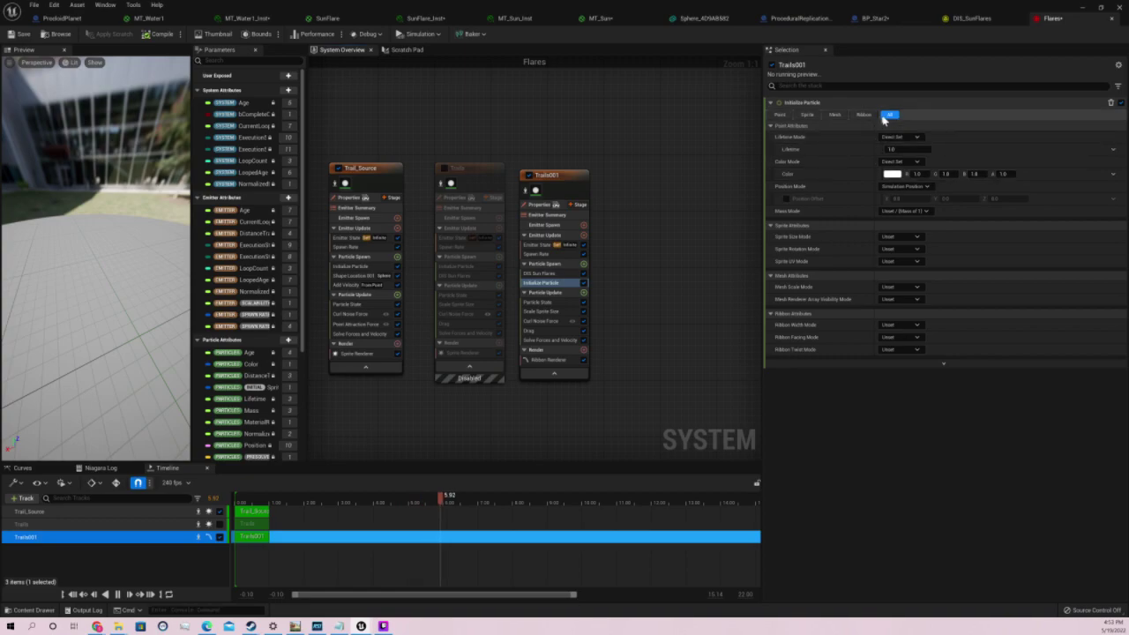
# Set Ribbon Width Mode to Direct Set with a Ribbon Width of 500
pyautogui.click(835, 114)
pyautogui.click(807, 115)
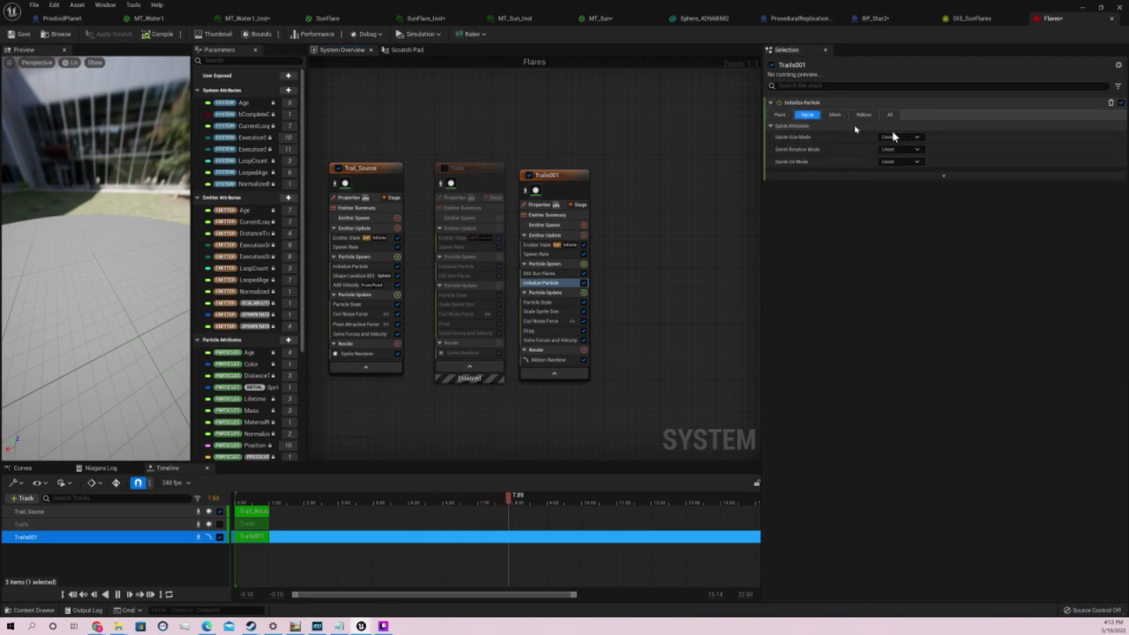
pyautogui.click(893, 137)
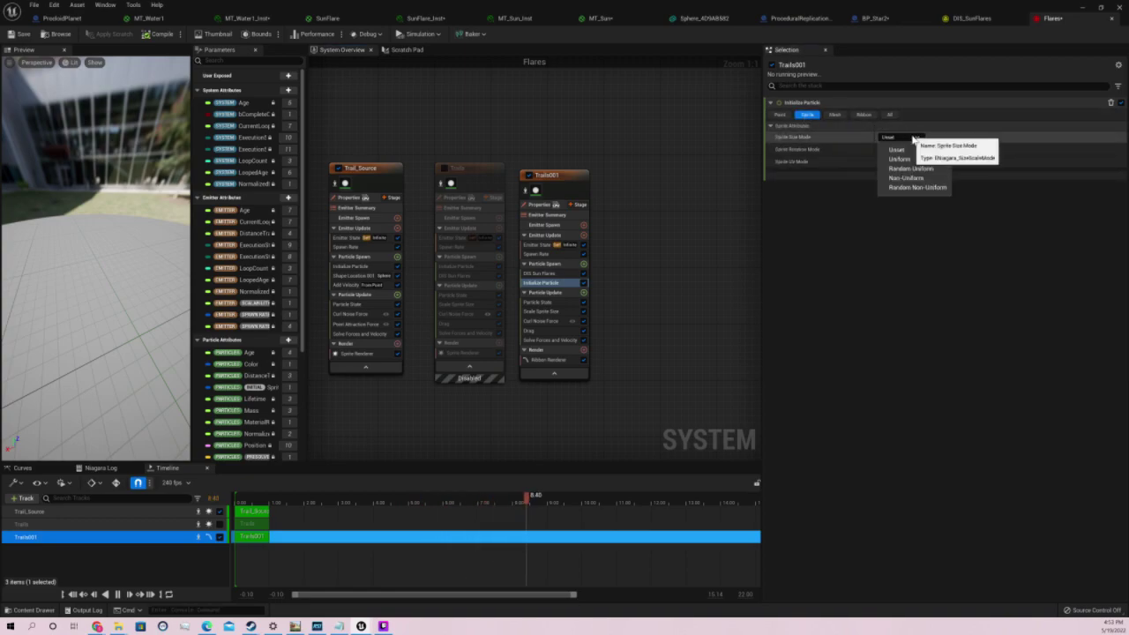
pyautogui.click(860, 115)
pyautogui.click(863, 115)
pyautogui.click(900, 137)
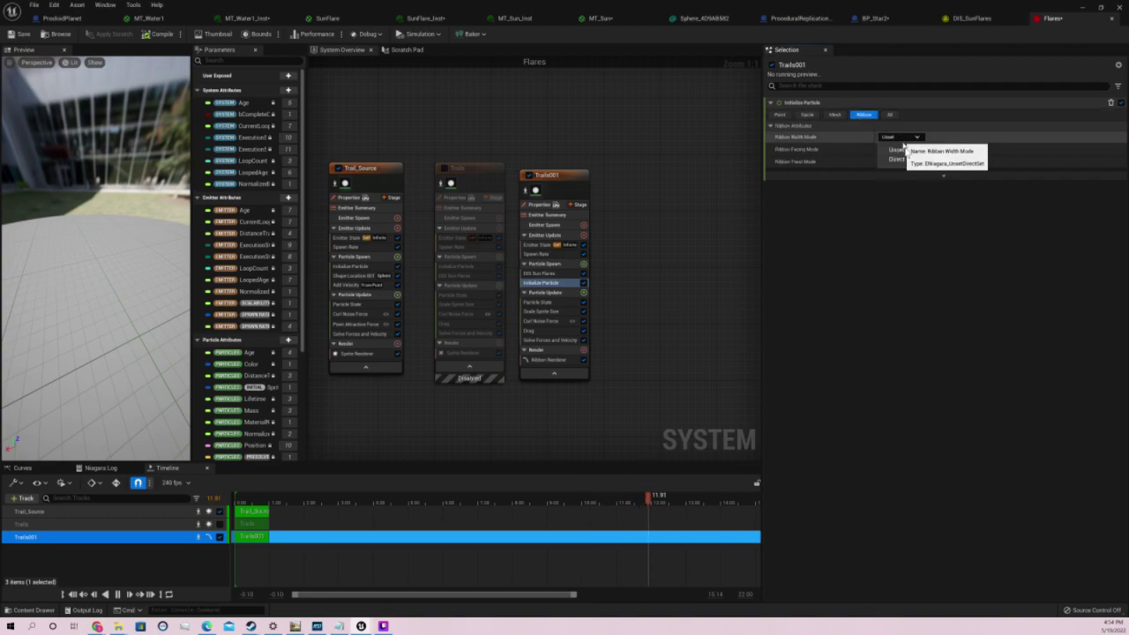
pyautogui.click(896, 152)
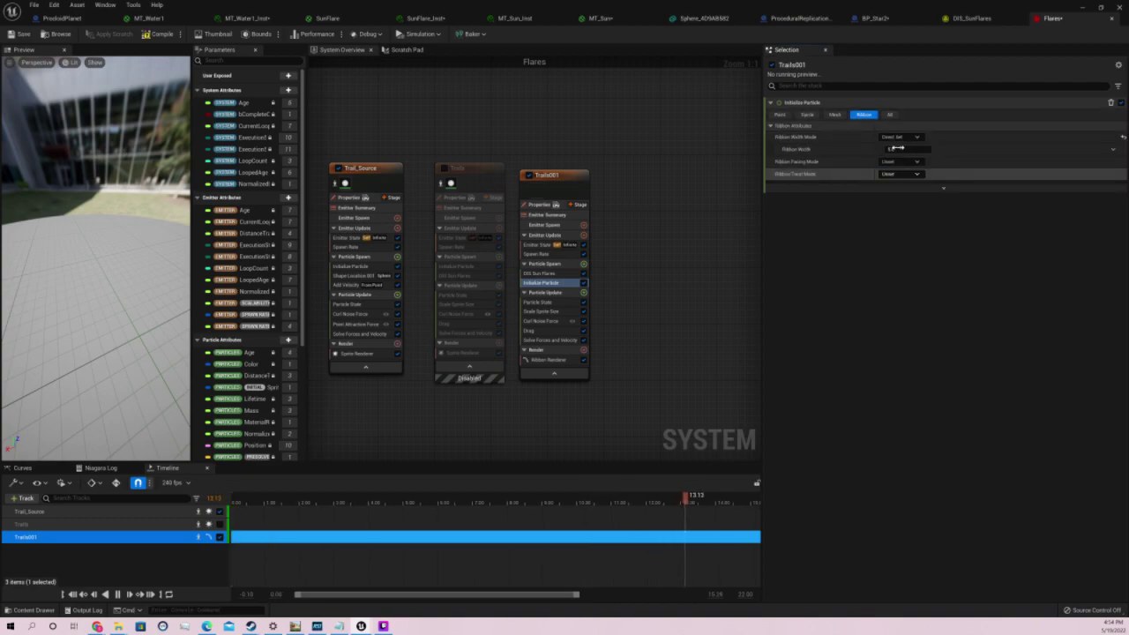
pyautogui.click(897, 148)
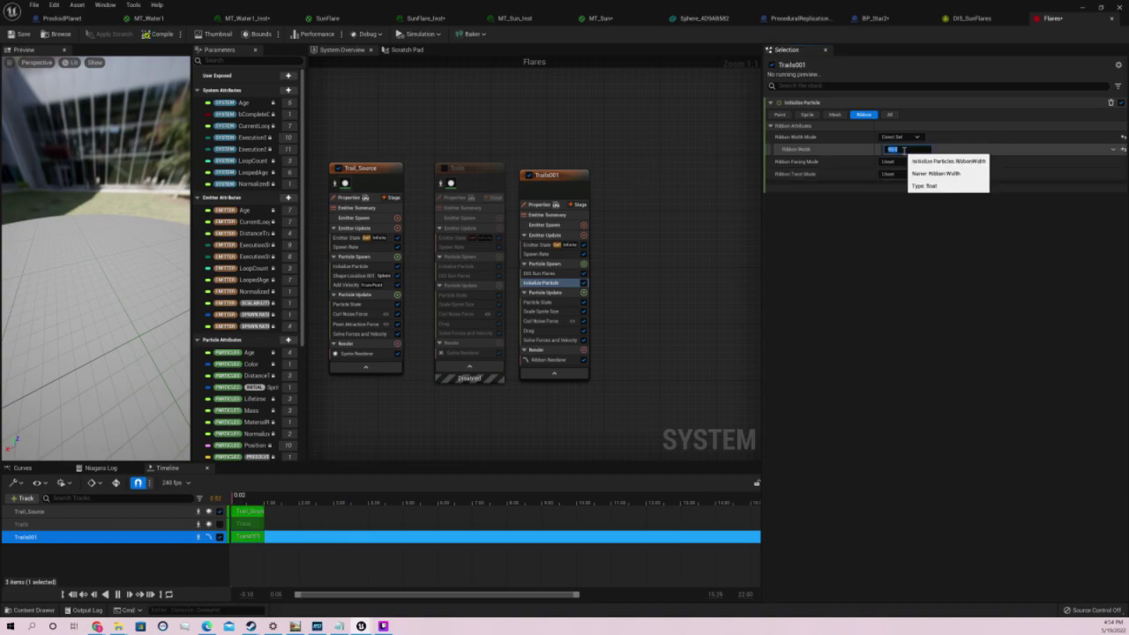
pyautogui.write('500')
pyautogui.press('Return')
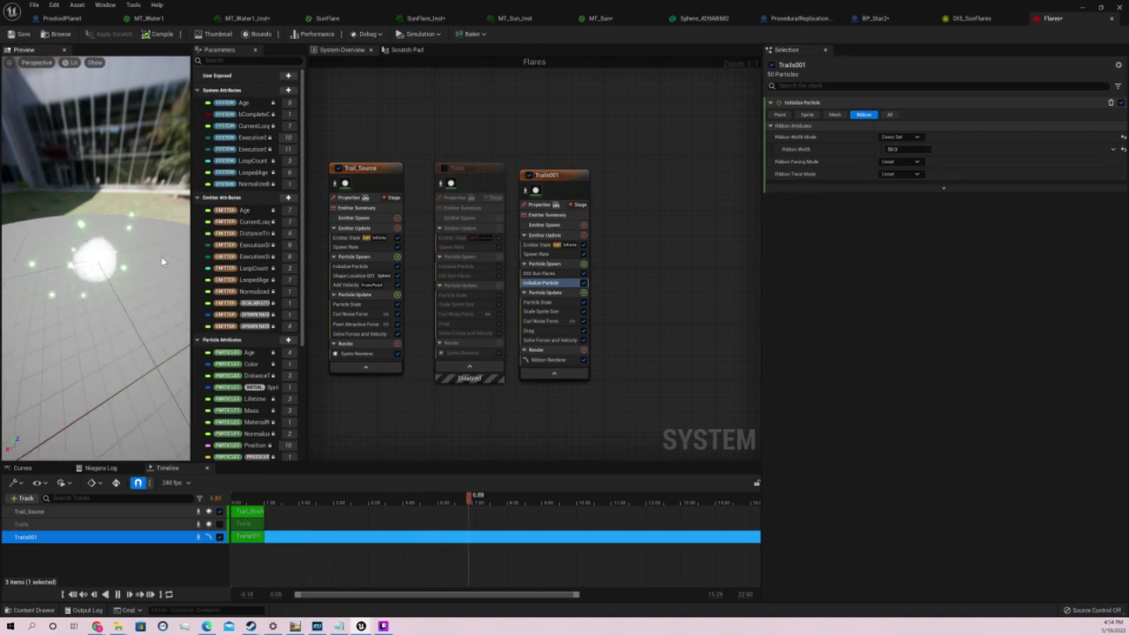
# Set Ribbon Twist Mode to Direct Set with a Ribbon Twist of 0.2
pyautogui.click(902, 174)
pyautogui.click(871, 189)
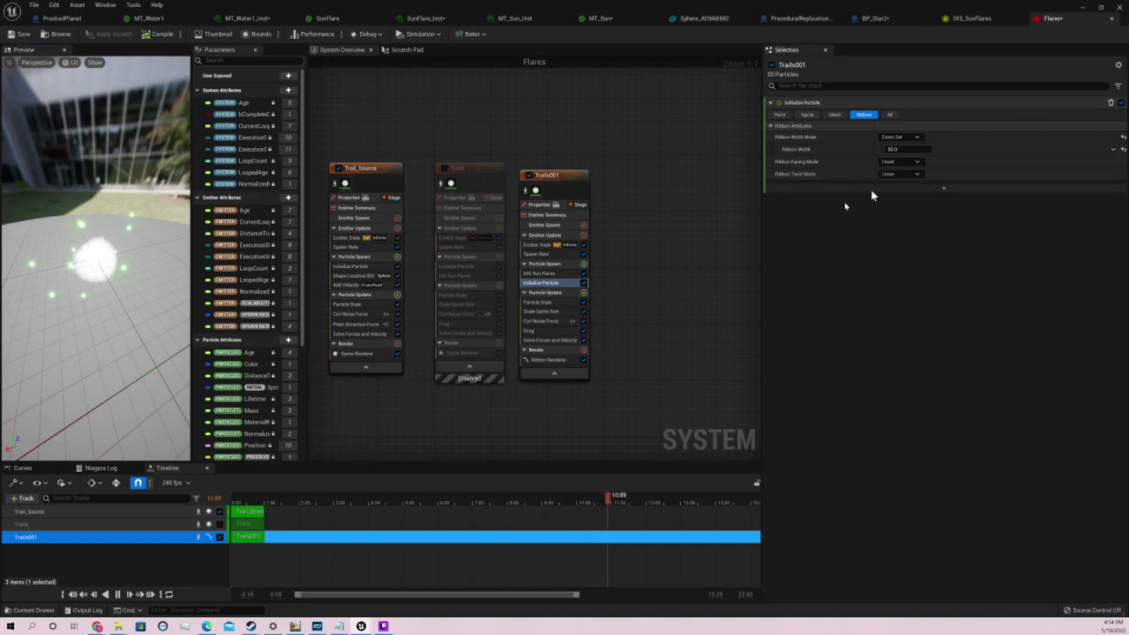
pyautogui.click(900, 173)
pyautogui.click(900, 198)
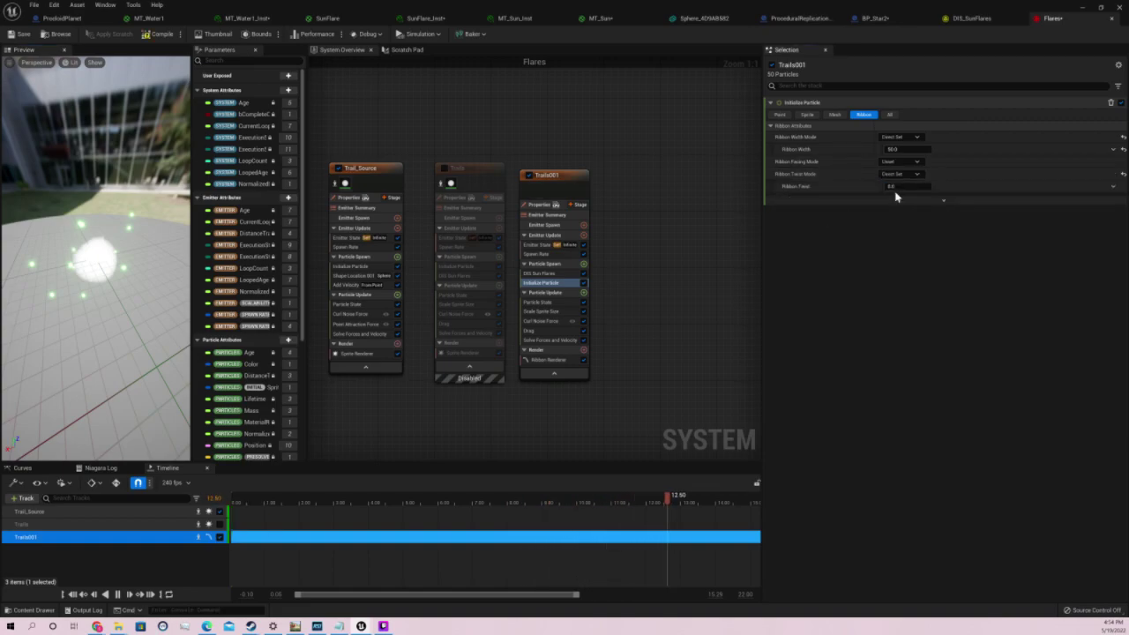
pyautogui.click(891, 186)
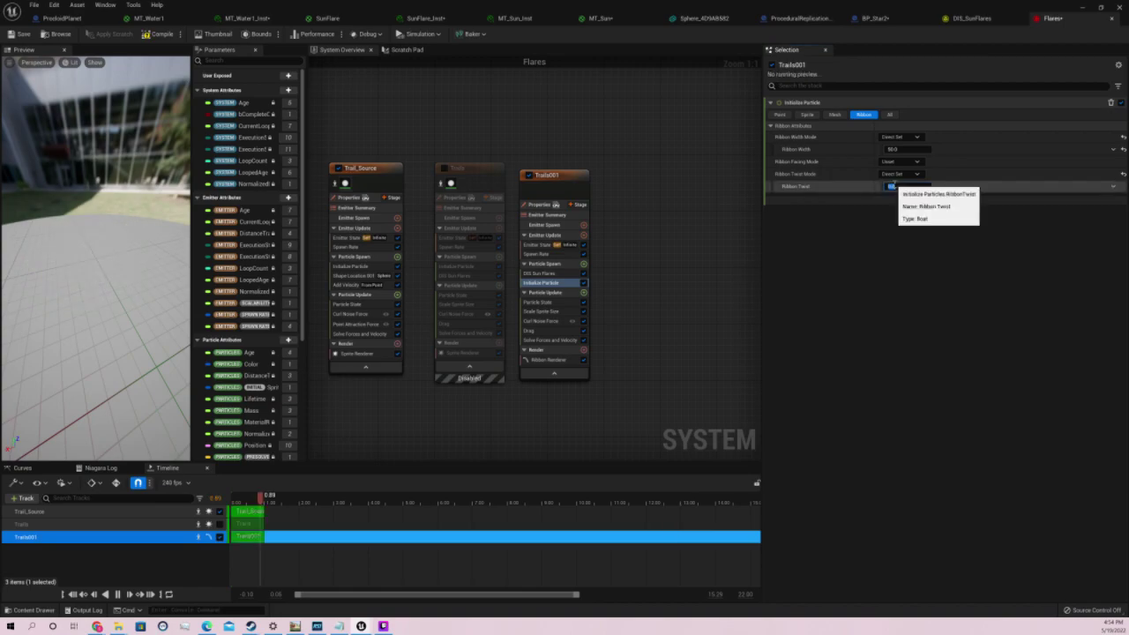
pyautogui.write('0.2')
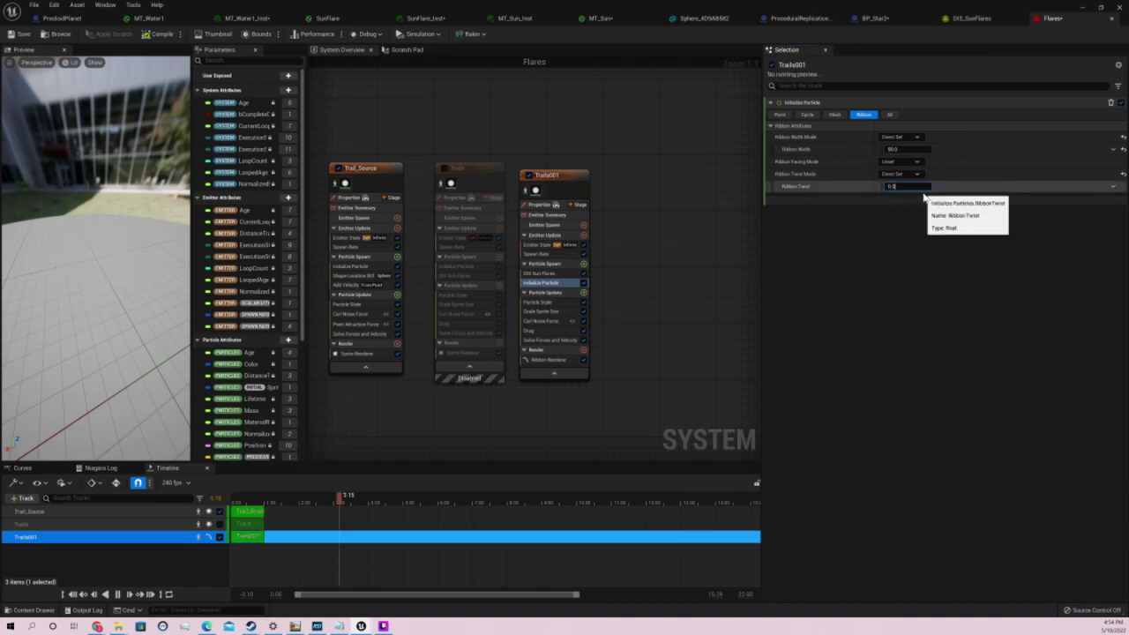
pyautogui.click(806, 371)
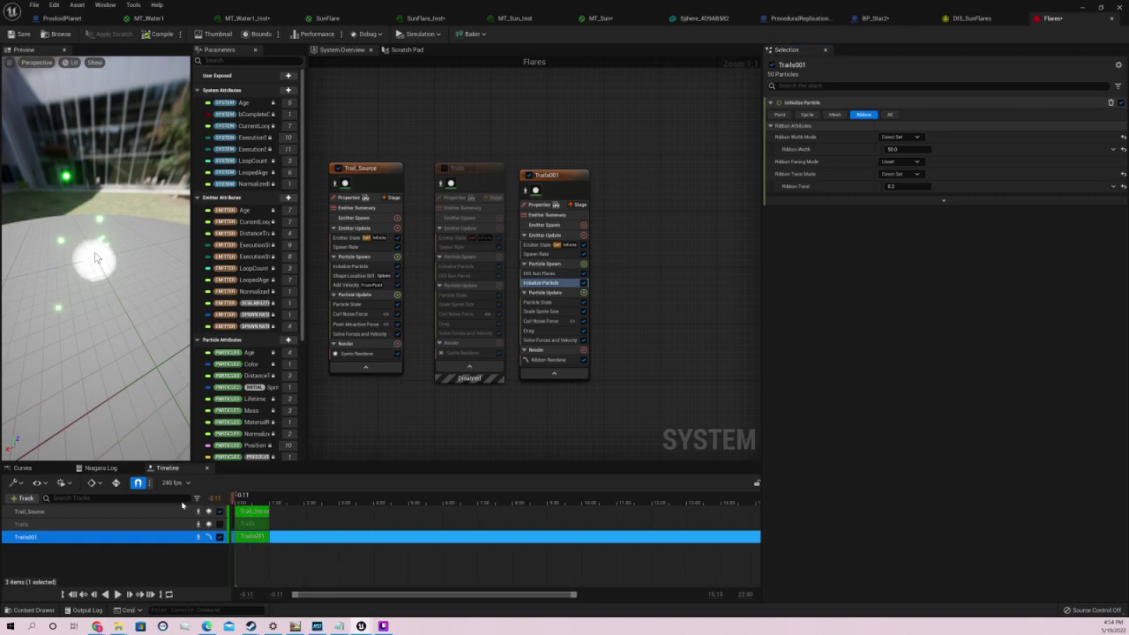
pyautogui.moveTo(102, 262); pyautogui.dragTo(105, 264)
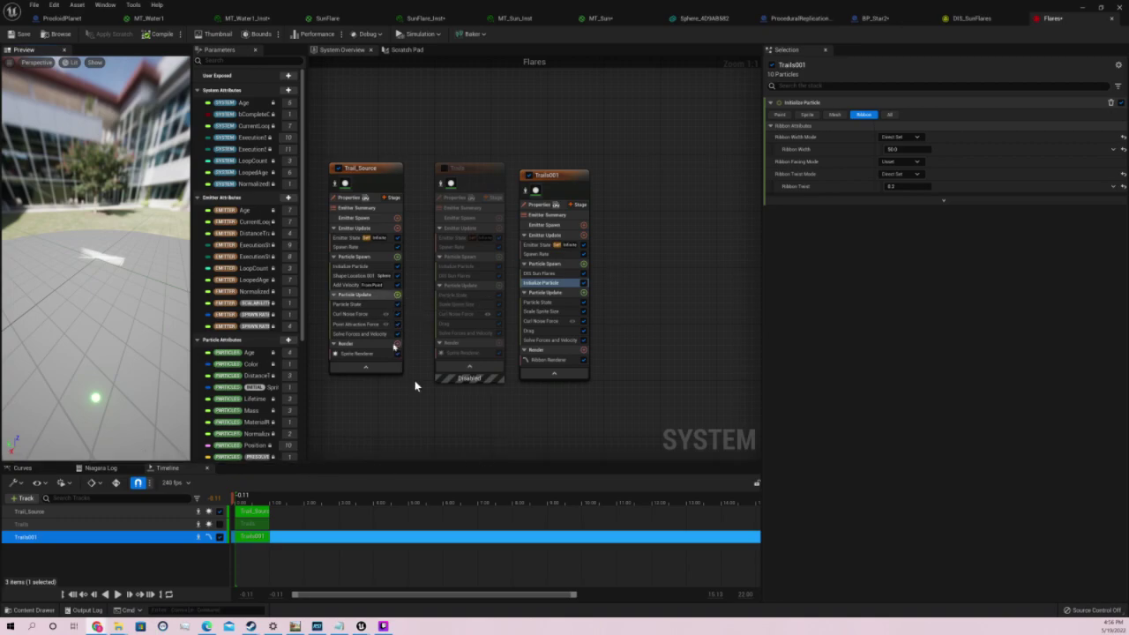
# Browse Trail_Source's particle update modules and search its emitter settings for 'event'
pyautogui.click(386, 172)
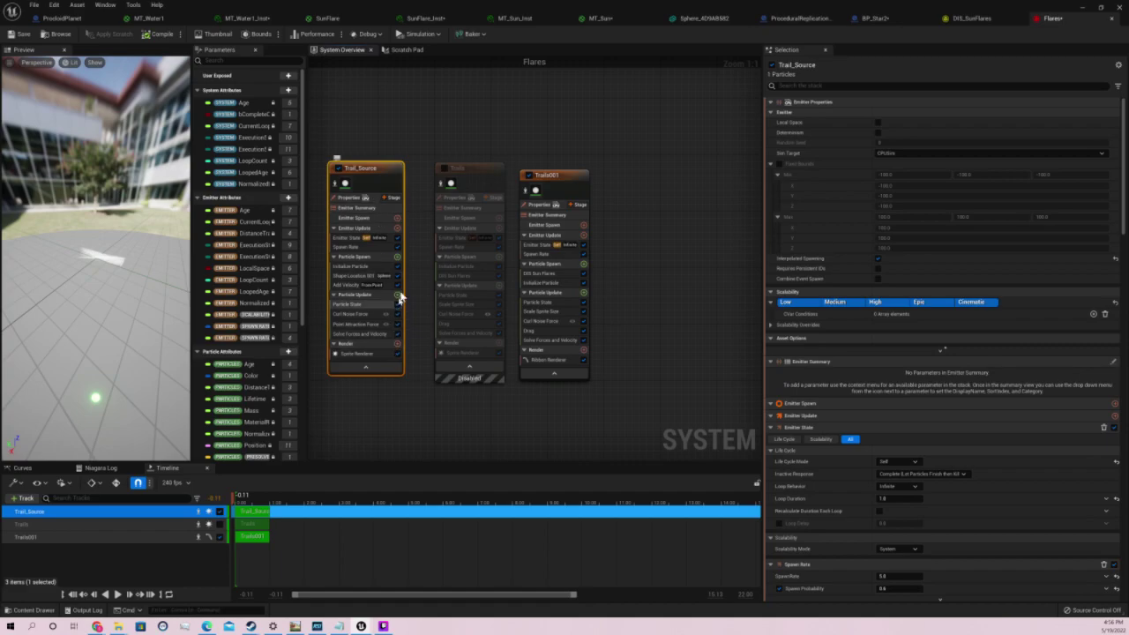
pyautogui.click(397, 295)
pyautogui.write('eve')
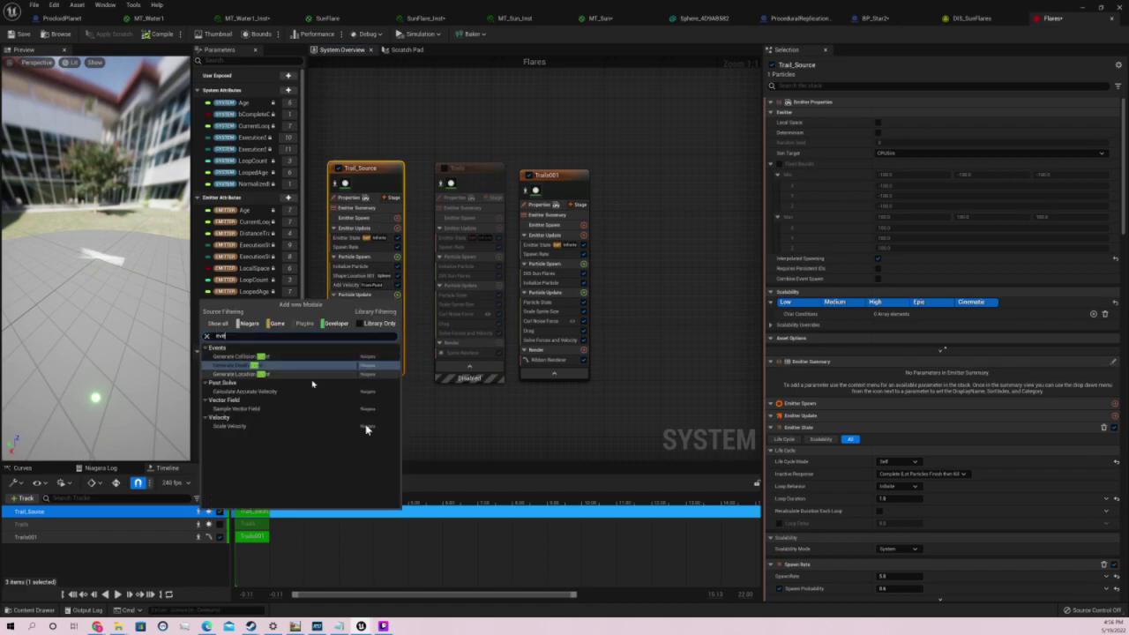
pyautogui.click(424, 411)
pyautogui.click(365, 370)
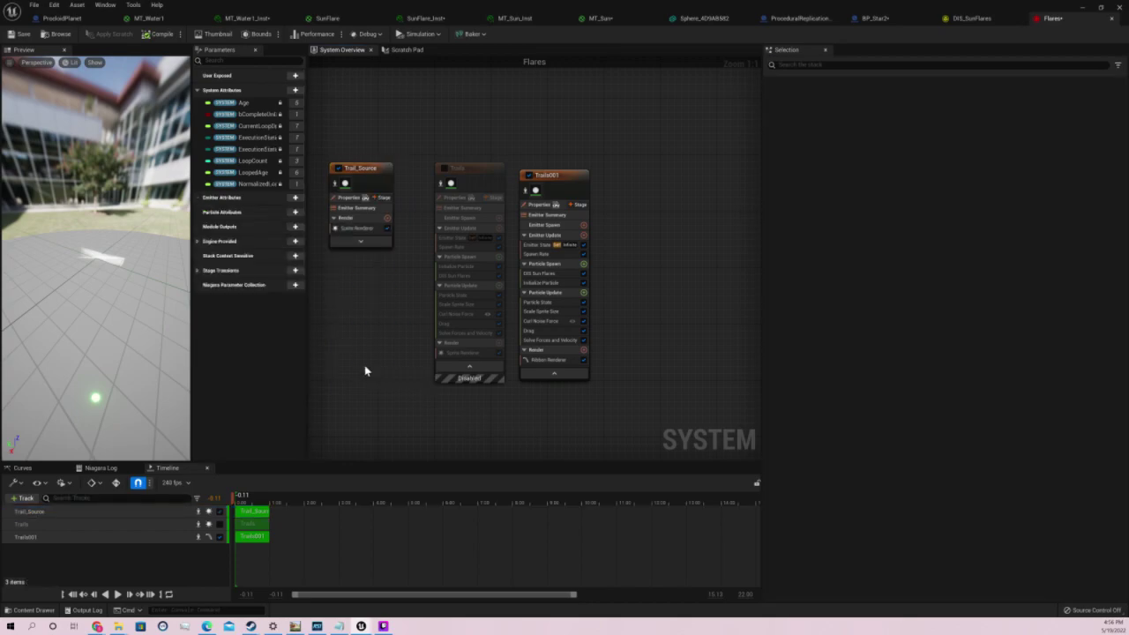
pyautogui.click(360, 240)
pyautogui.click(362, 187)
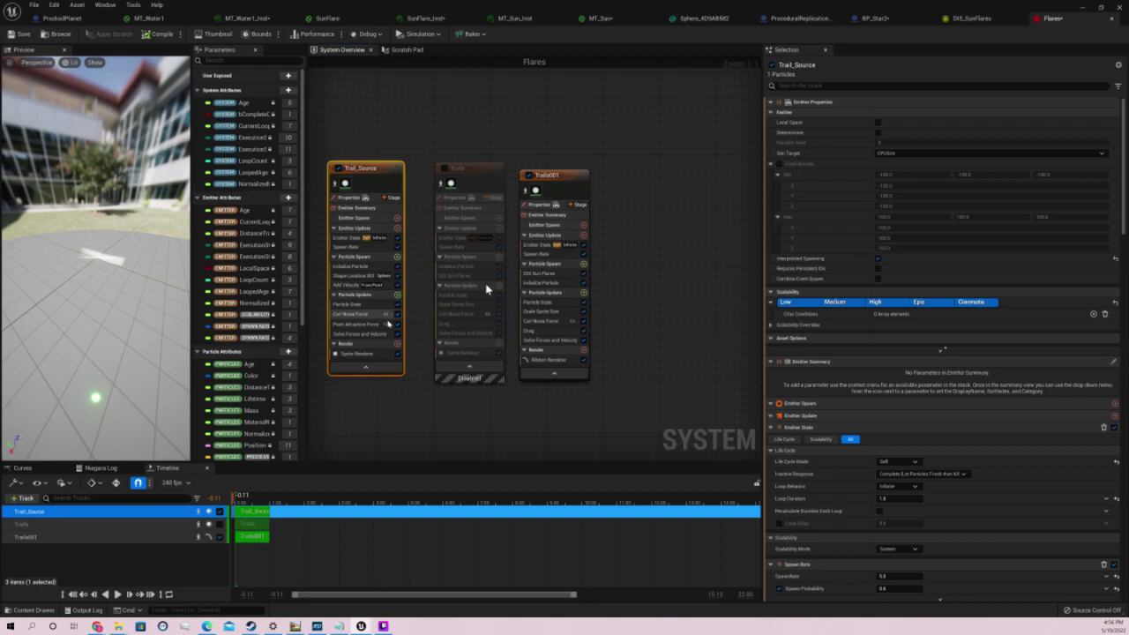
pyautogui.click(844, 85)
pyautogui.write('event')
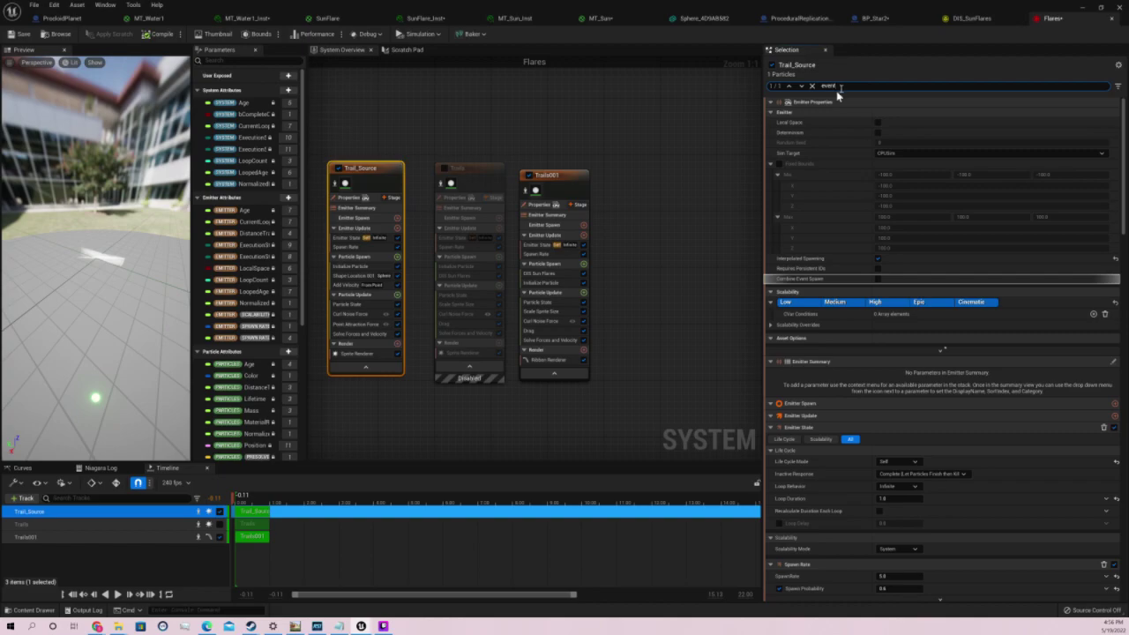
# Search the renderer list for 'event', dismiss it, and show Trails001's Ribbon Renderer settings
pyautogui.click(397, 345)
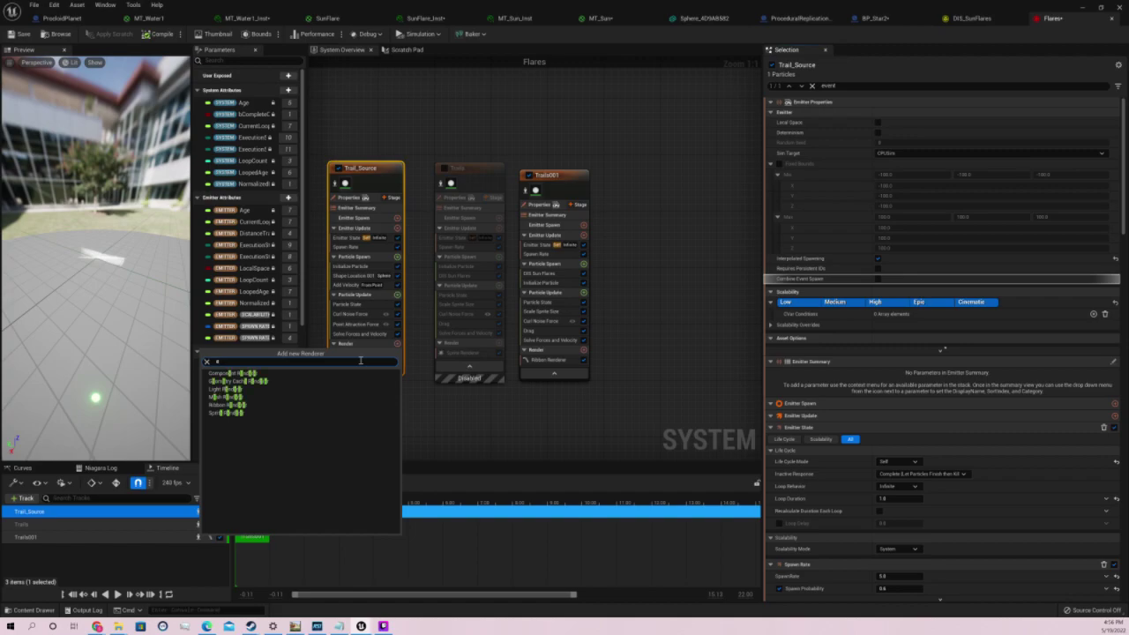
pyautogui.write('eve')
pyautogui.click(496, 396)
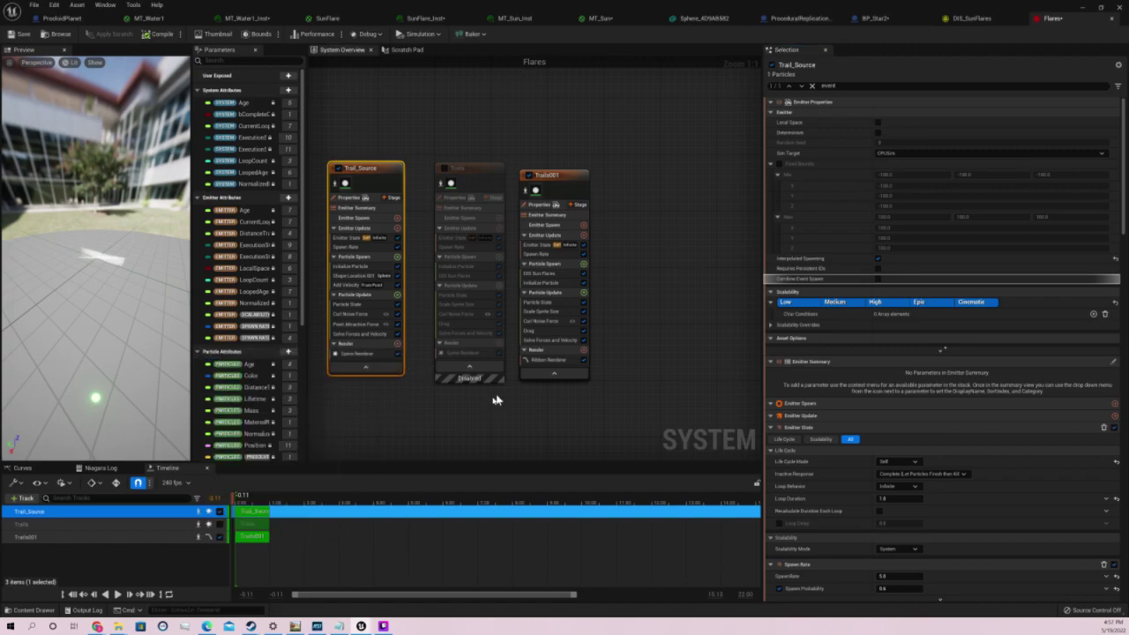
pyautogui.click(549, 360)
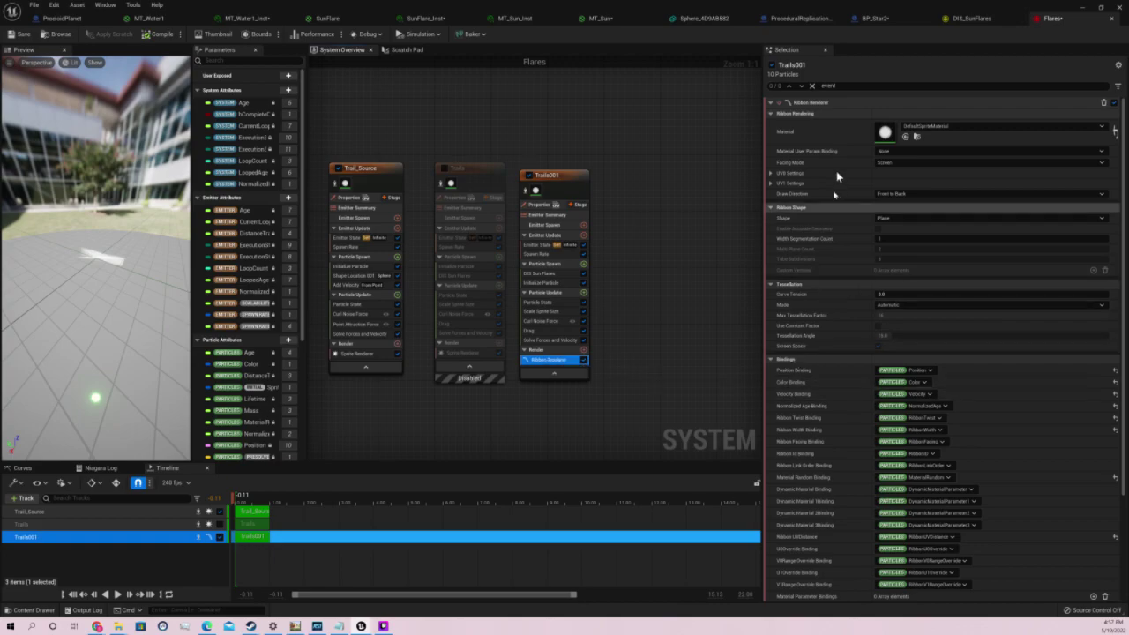
# Try a ribbon draw direction, play the preview briefly, then rewind it
pyautogui.click(905, 194)
pyautogui.click(899, 212)
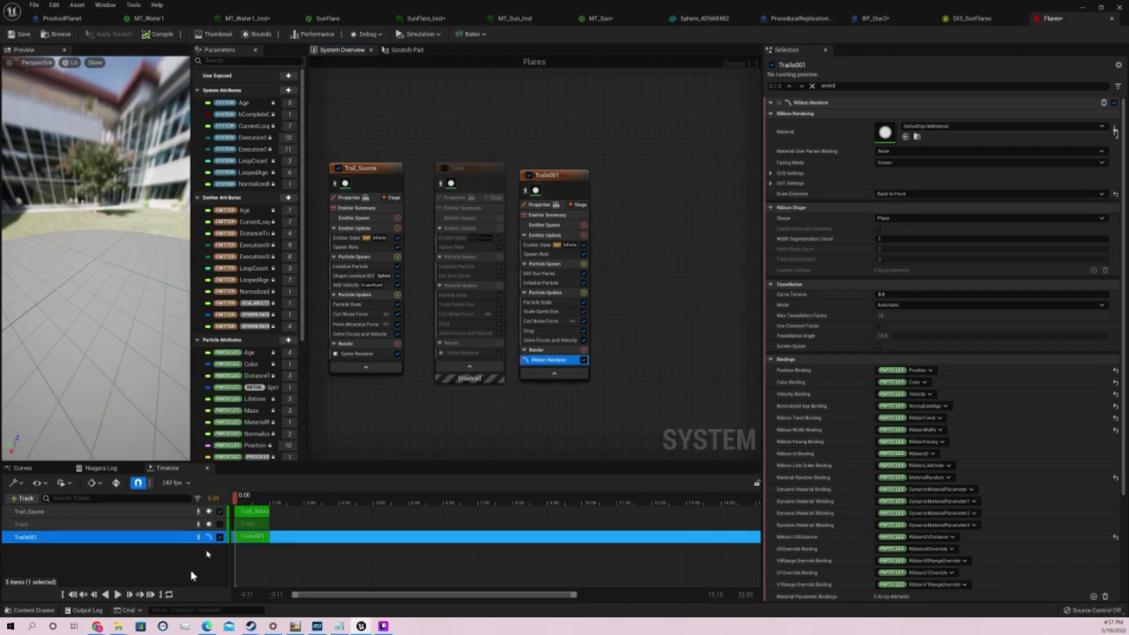
pyautogui.click(117, 596)
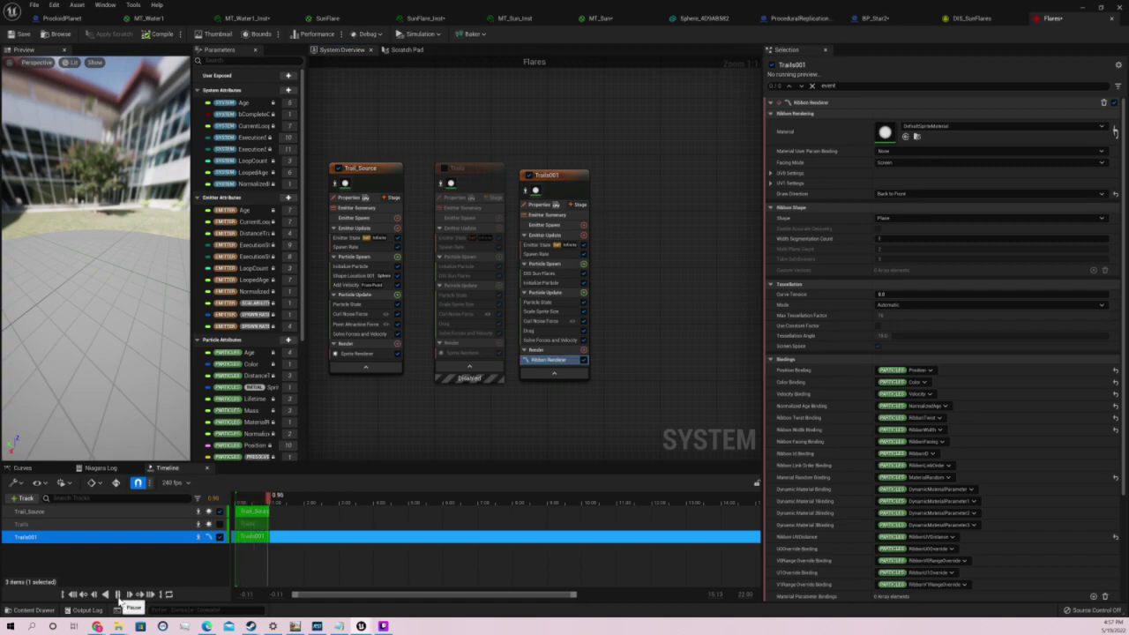
pyautogui.click(118, 596)
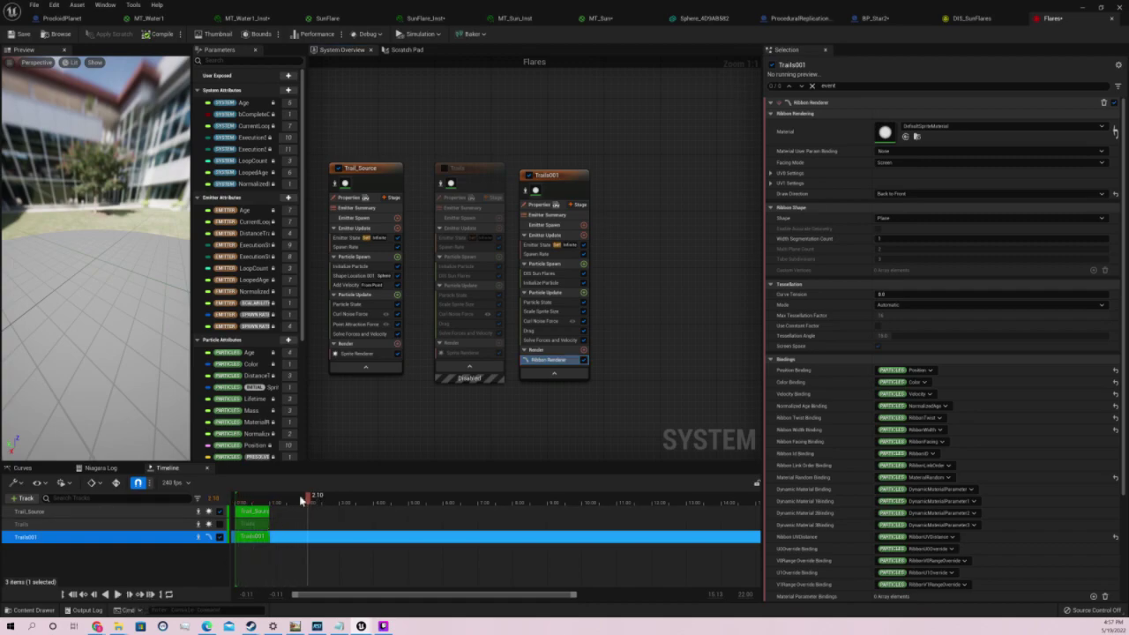
pyautogui.moveTo(307, 504); pyautogui.dragTo(236, 504)
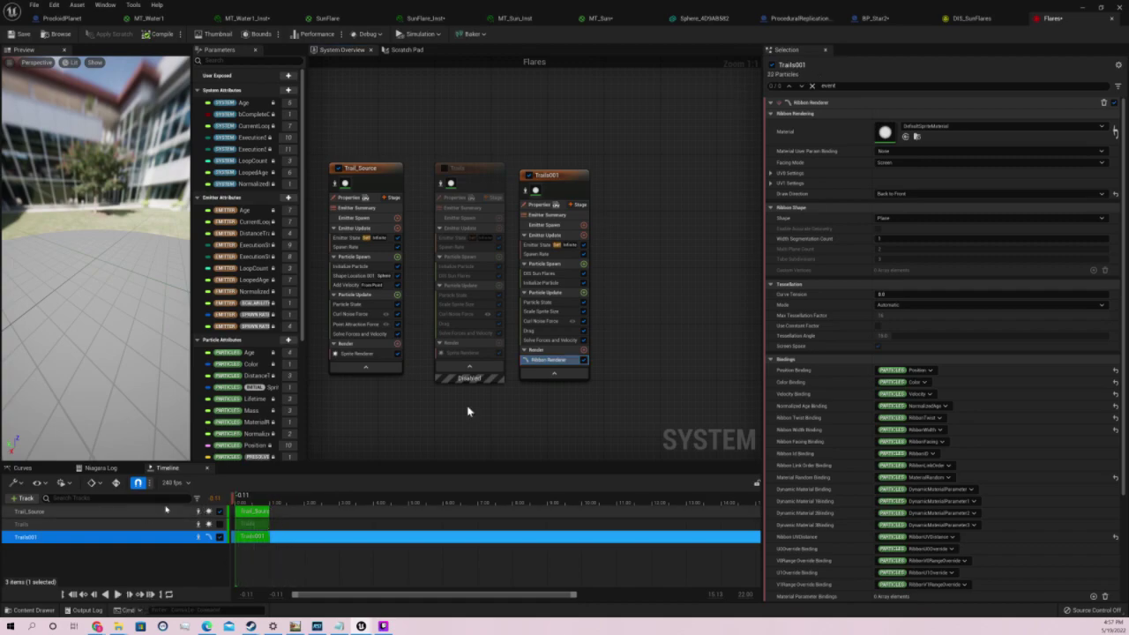
# Set Ribbon Renderer Draw Direction to Front to Back and Shape to Tube with 3 subdivisions
pyautogui.click(916, 194)
pyautogui.click(915, 194)
pyautogui.click(912, 205)
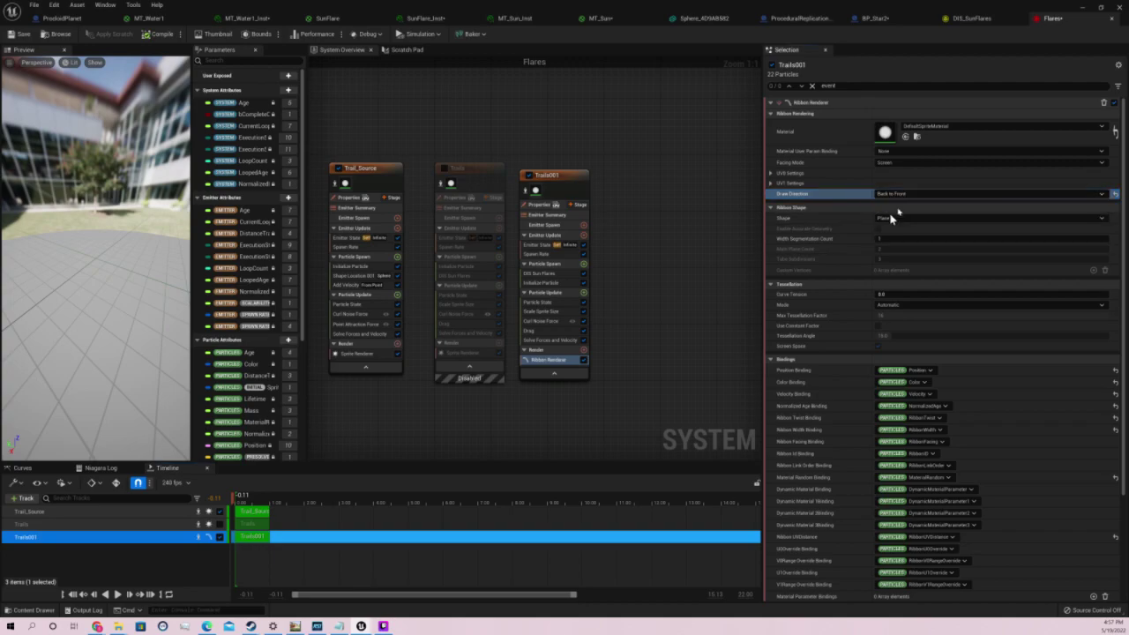
pyautogui.click(891, 220)
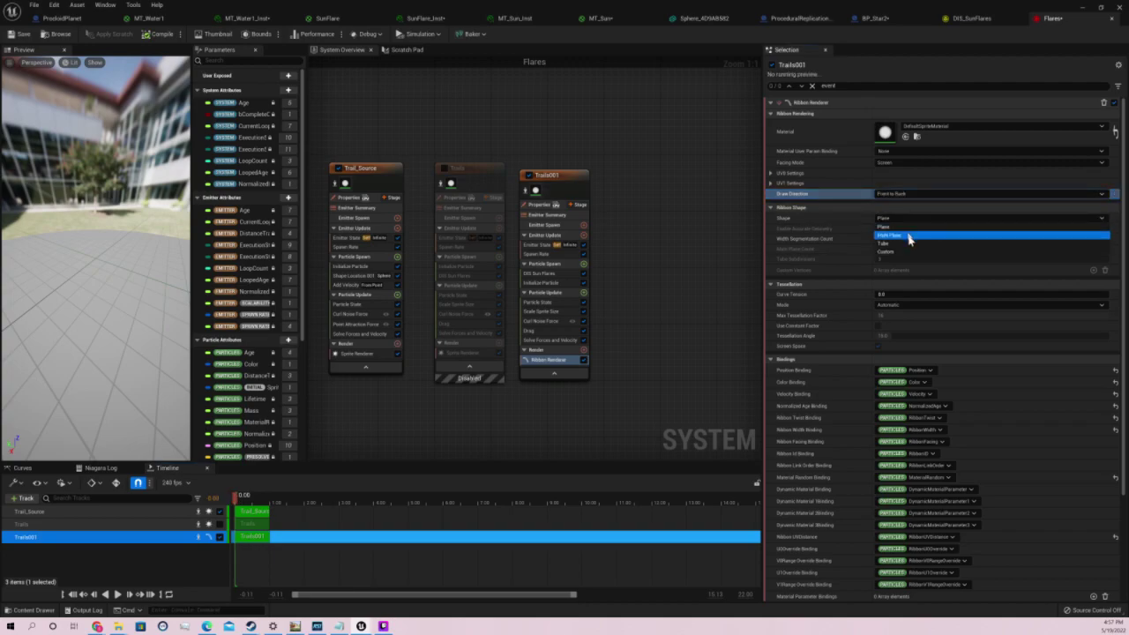
pyautogui.click(909, 244)
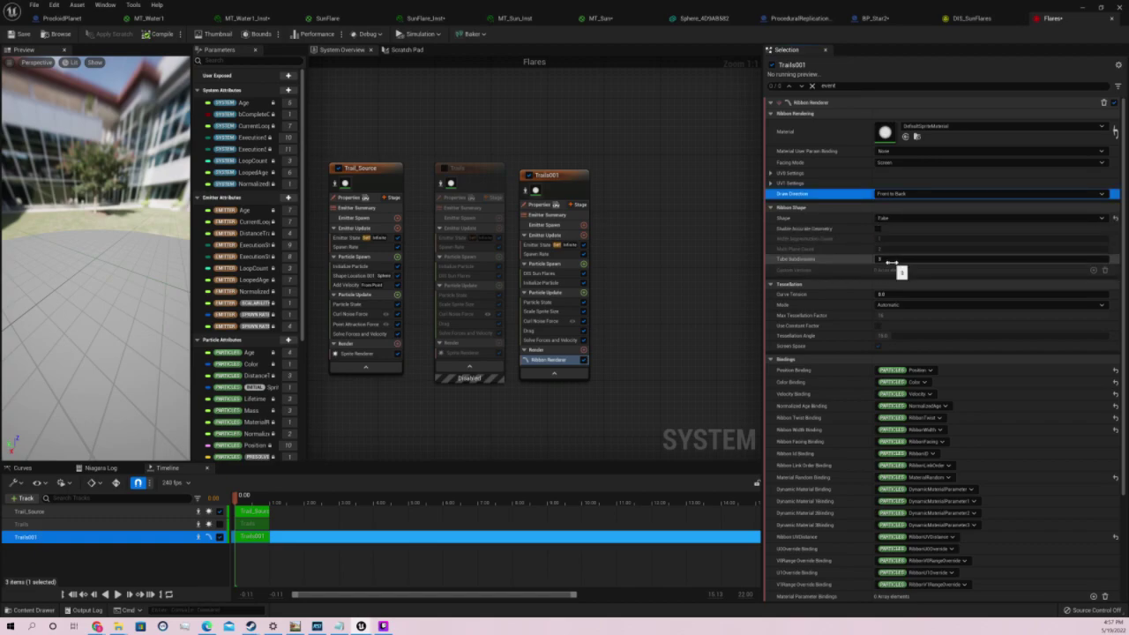
pyautogui.click(892, 262)
pyautogui.press('Return')
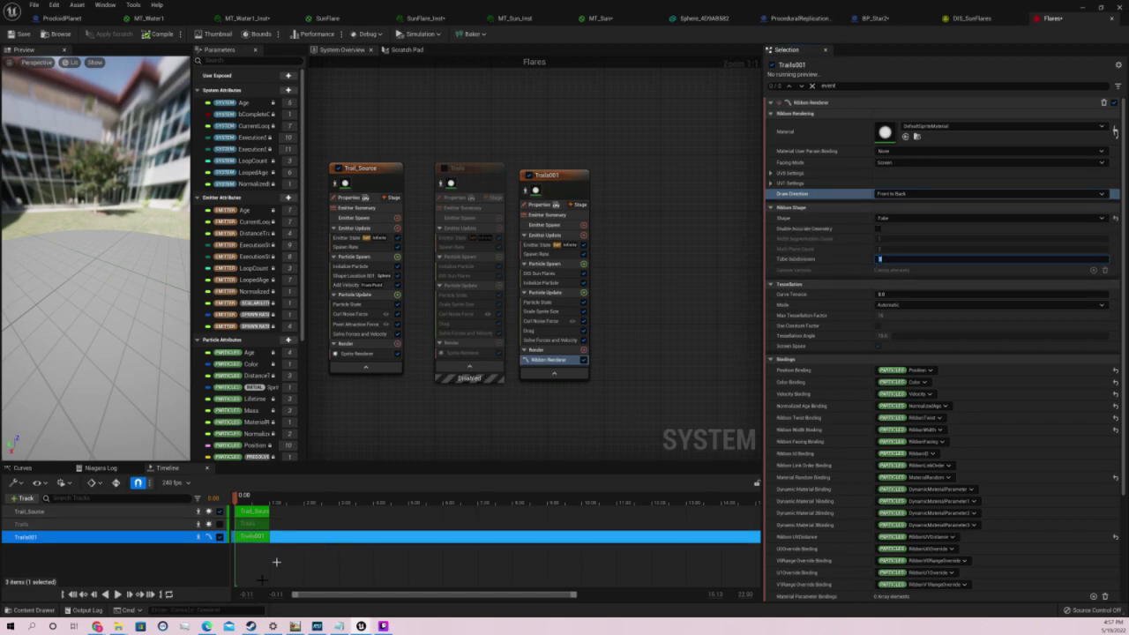
# Enable Accurate Geometry and replay the preview to check the tube ribbons
pyautogui.click(115, 594)
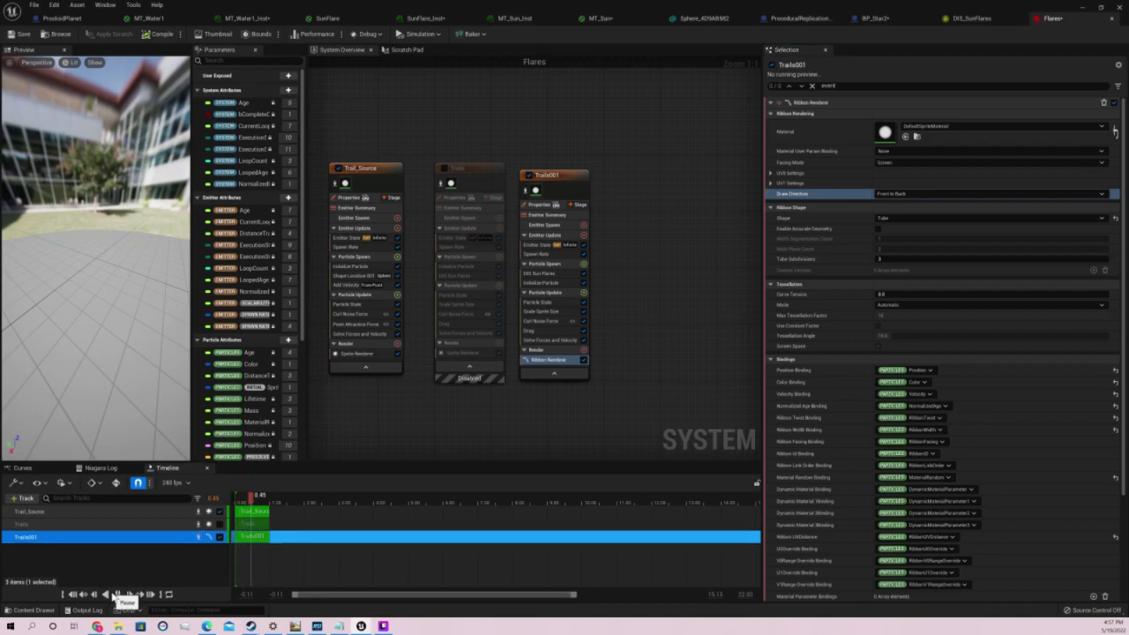
pyautogui.click(879, 231)
pyautogui.click(878, 229)
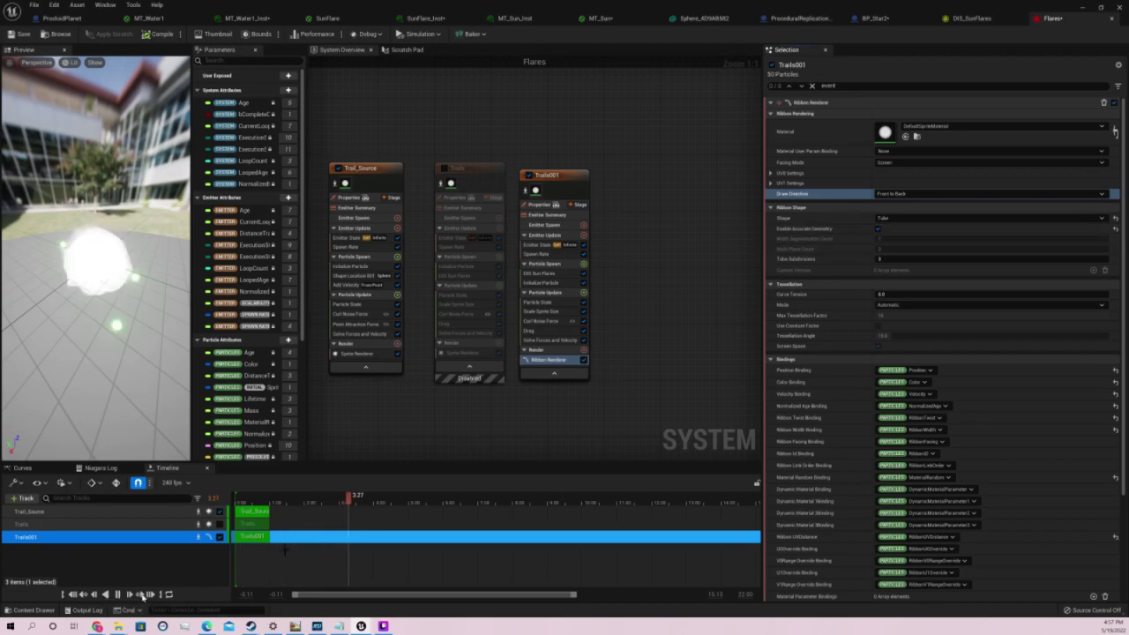
pyautogui.click(300, 498)
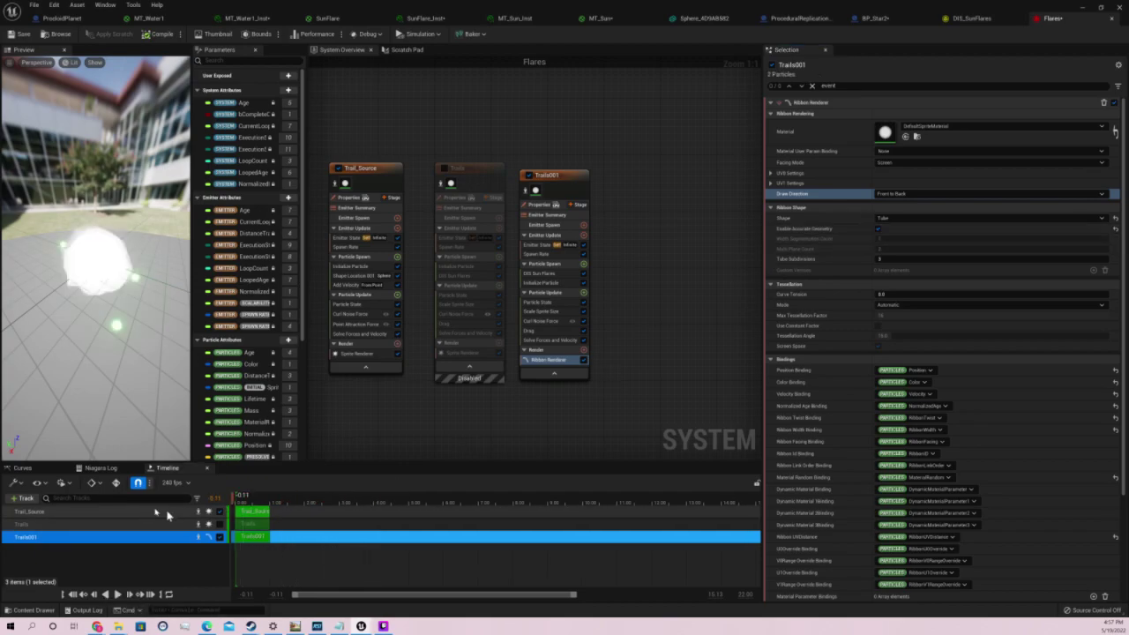
pyautogui.click(117, 593)
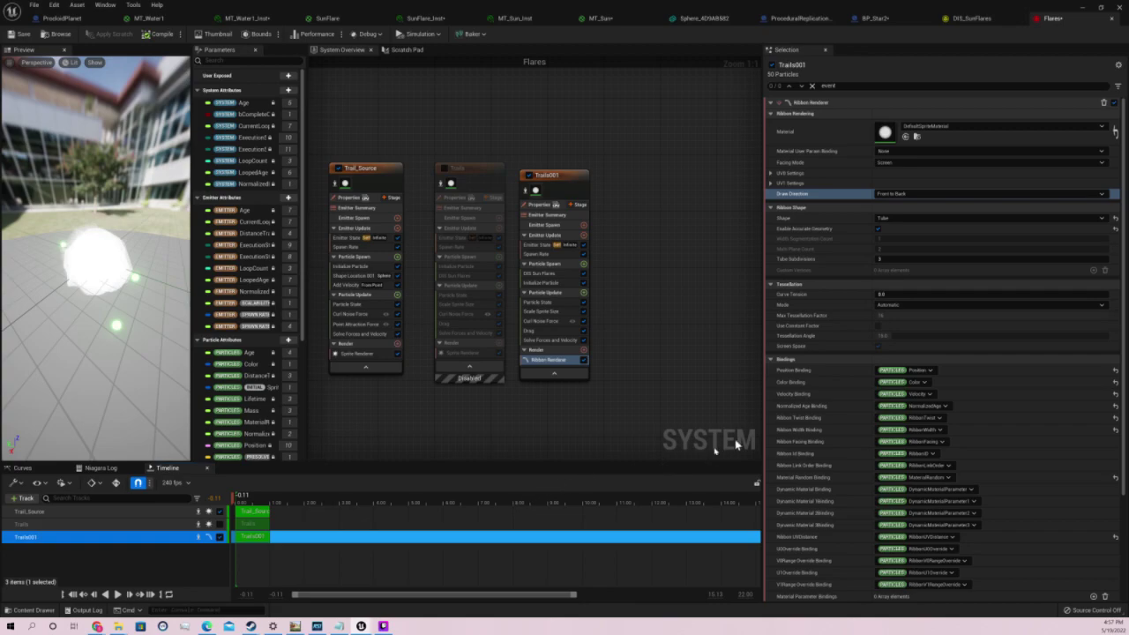
pyautogui.scroll(-2, 848, 406)
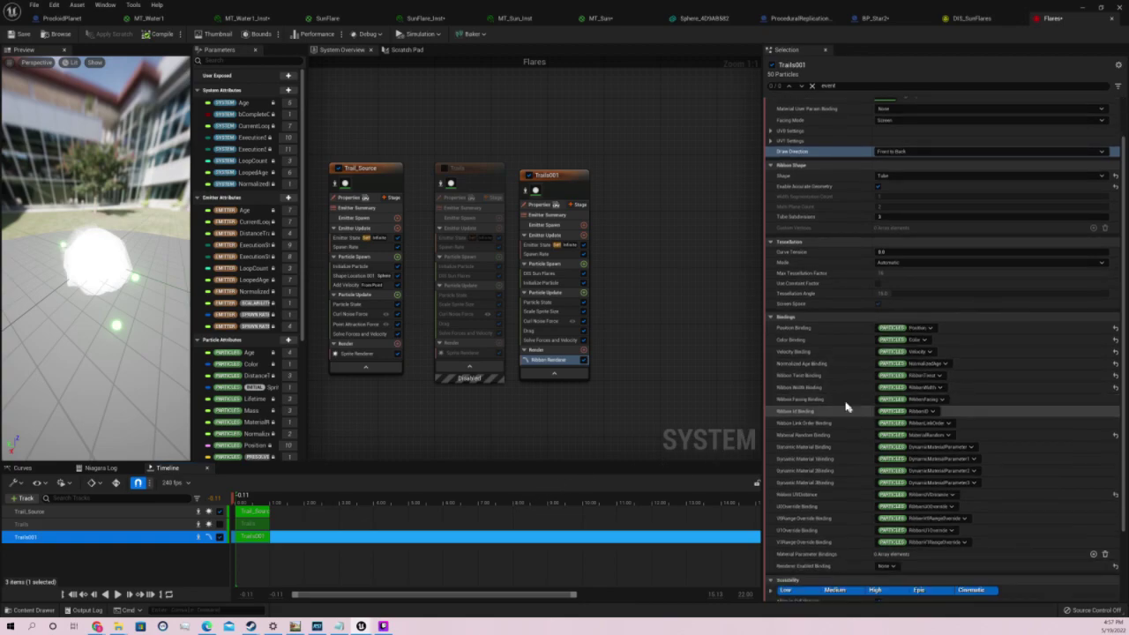
pyautogui.scroll(-1, 831, 399)
pyautogui.scroll(-2, 817, 398)
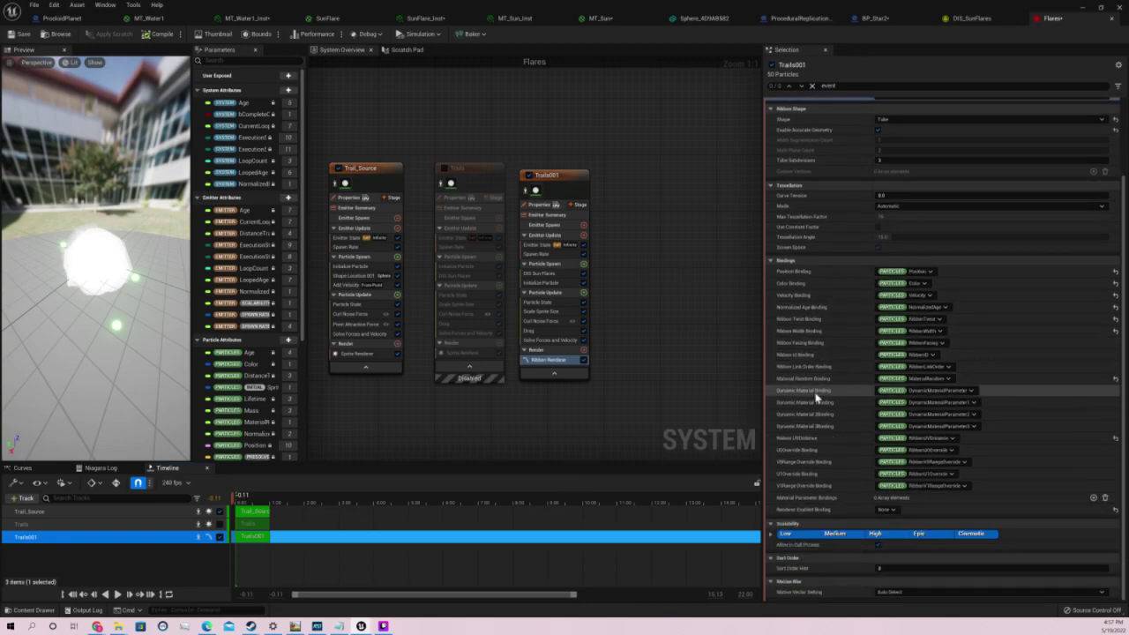
pyautogui.moveTo(814, 397)
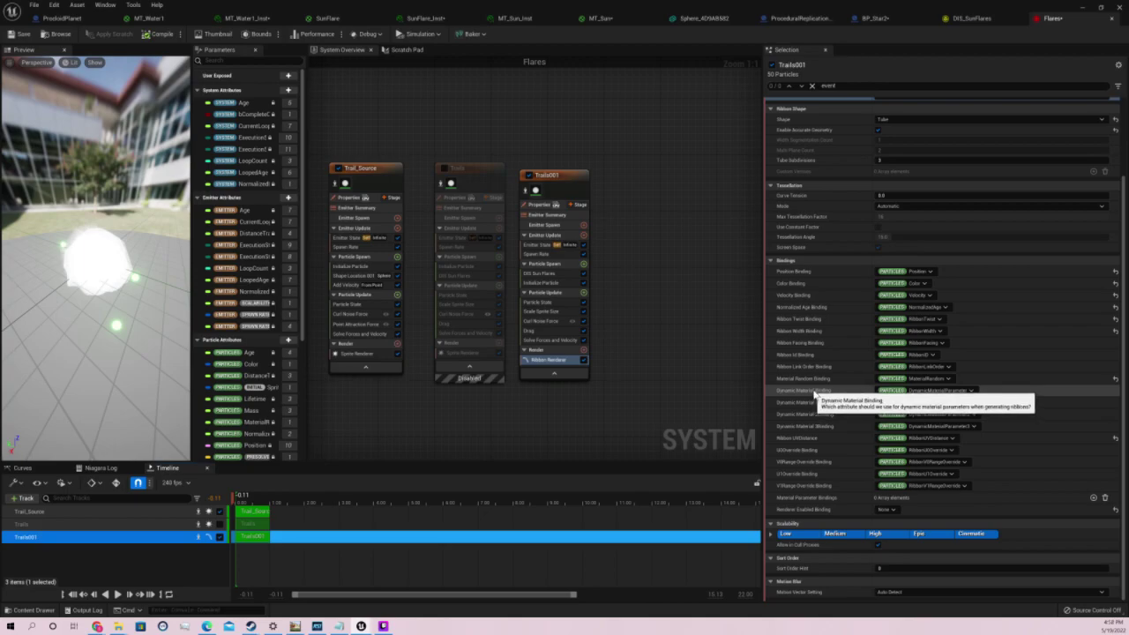
pyautogui.scroll(3, 814, 394)
pyautogui.scroll(1, 815, 391)
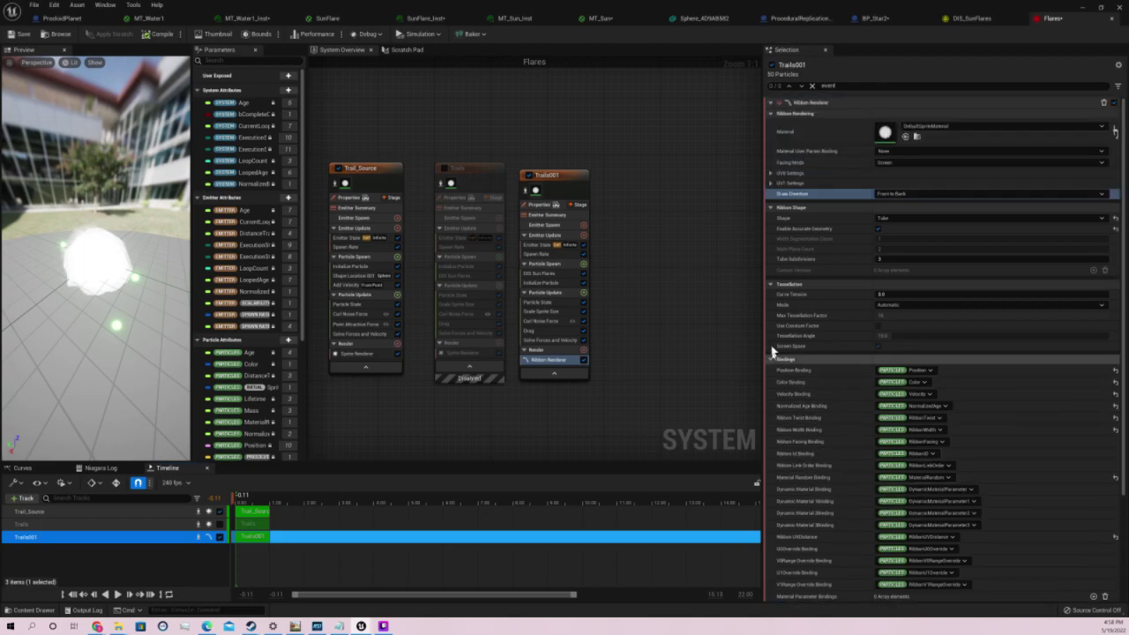
pyautogui.moveTo(881, 308)
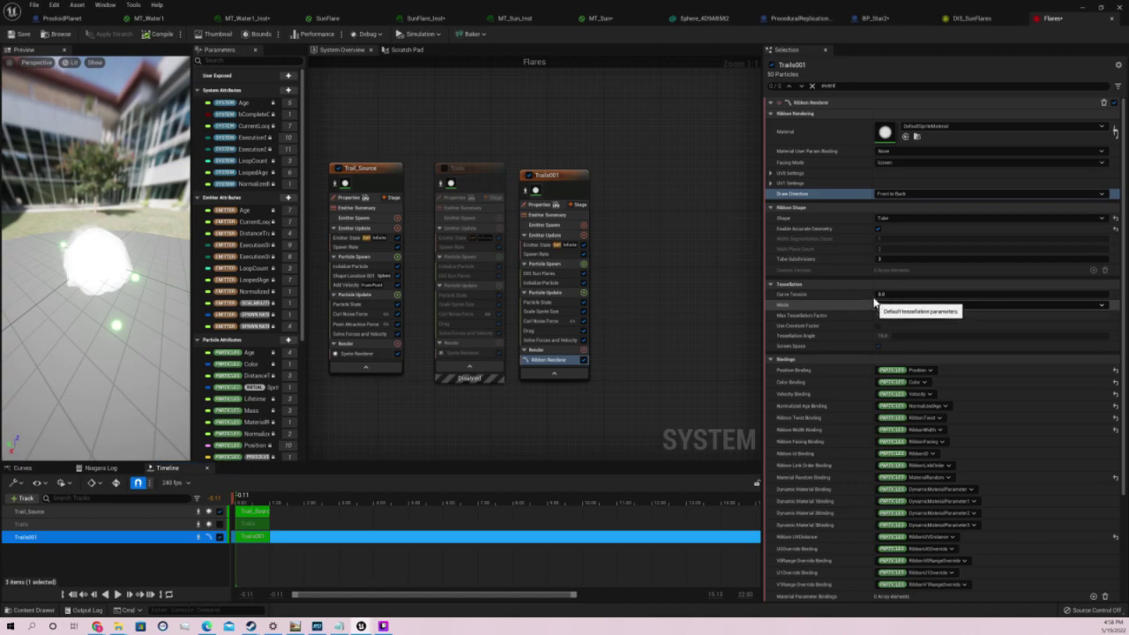
# Switch the ribbon Shape to Multi Plane and play the preview
pyautogui.click(895, 221)
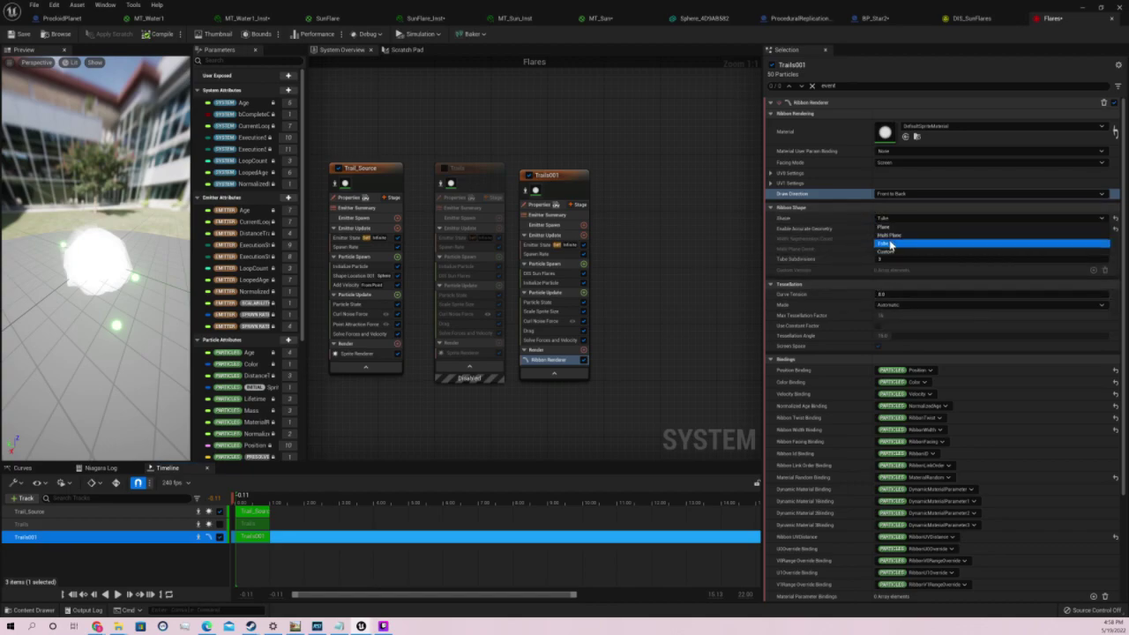
pyautogui.click(894, 246)
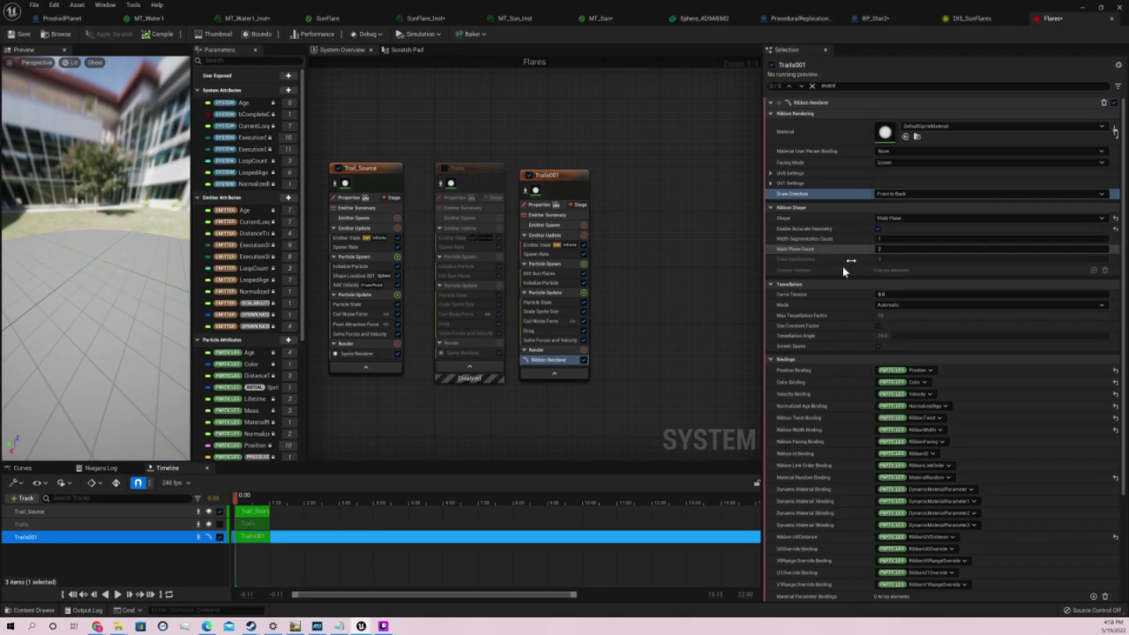
pyautogui.moveTo(124, 317)
pyautogui.mouseDown()
pyautogui.moveTo(73, 324)
pyautogui.moveTo(64, 303)
pyautogui.mouseUp()
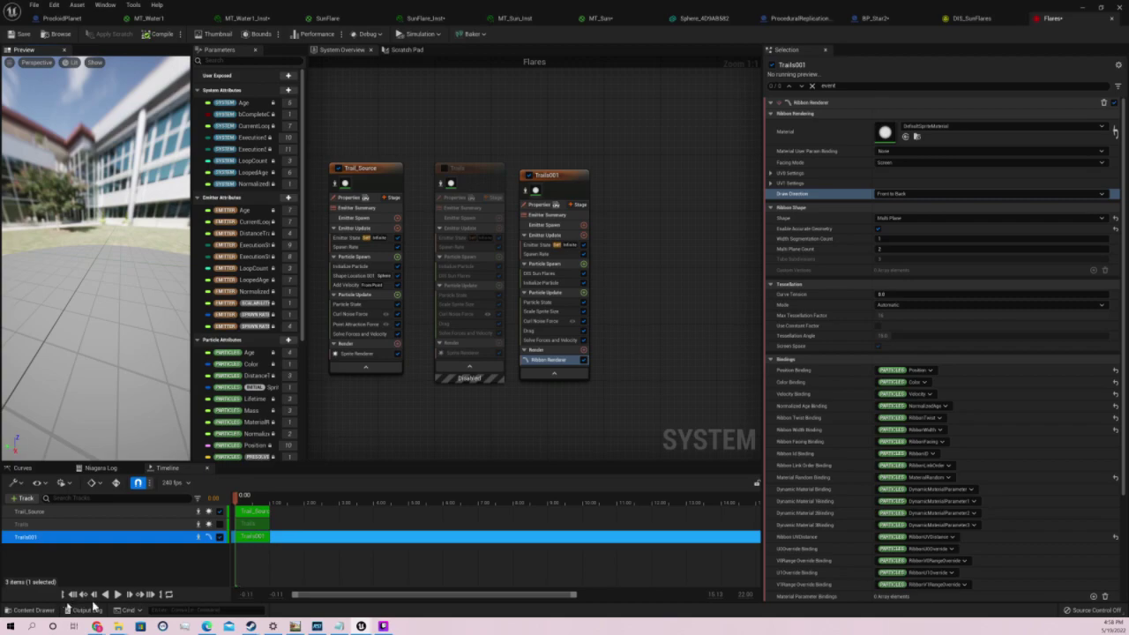
pyautogui.click(117, 593)
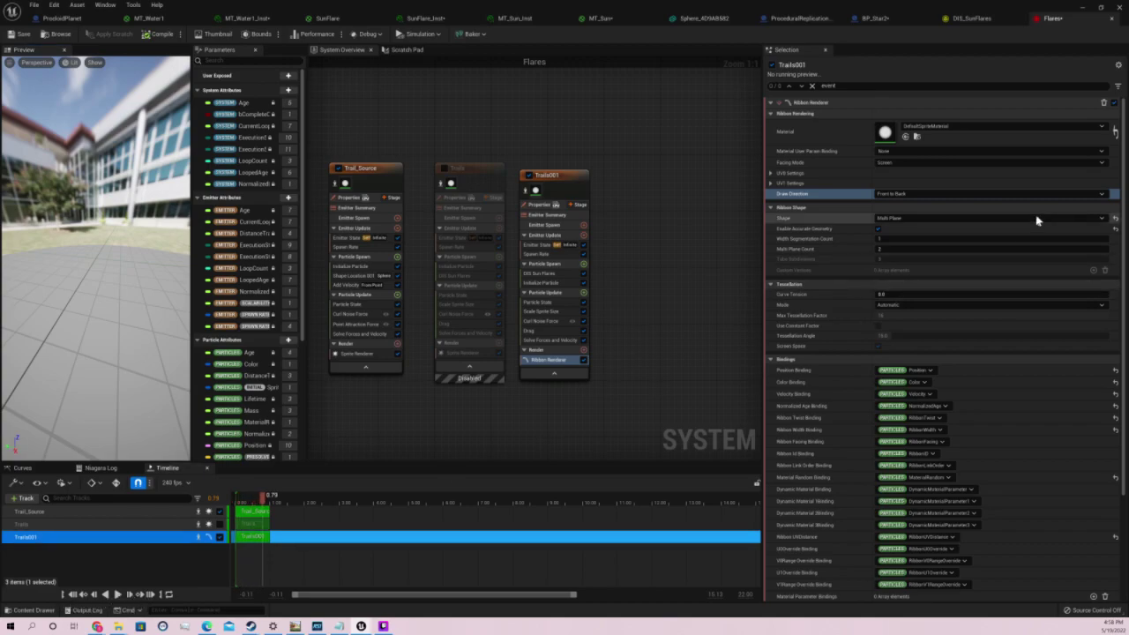
# Change the ribbon Shape back to Plane and orbit the preview to view the trails
pyautogui.click(971, 218)
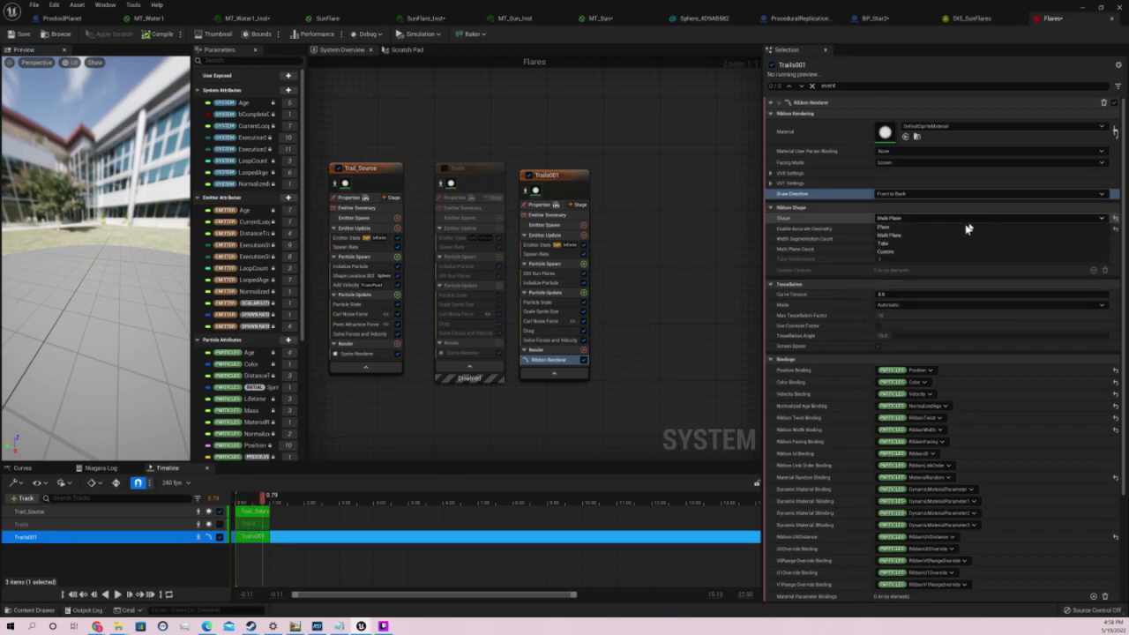
pyautogui.click(906, 234)
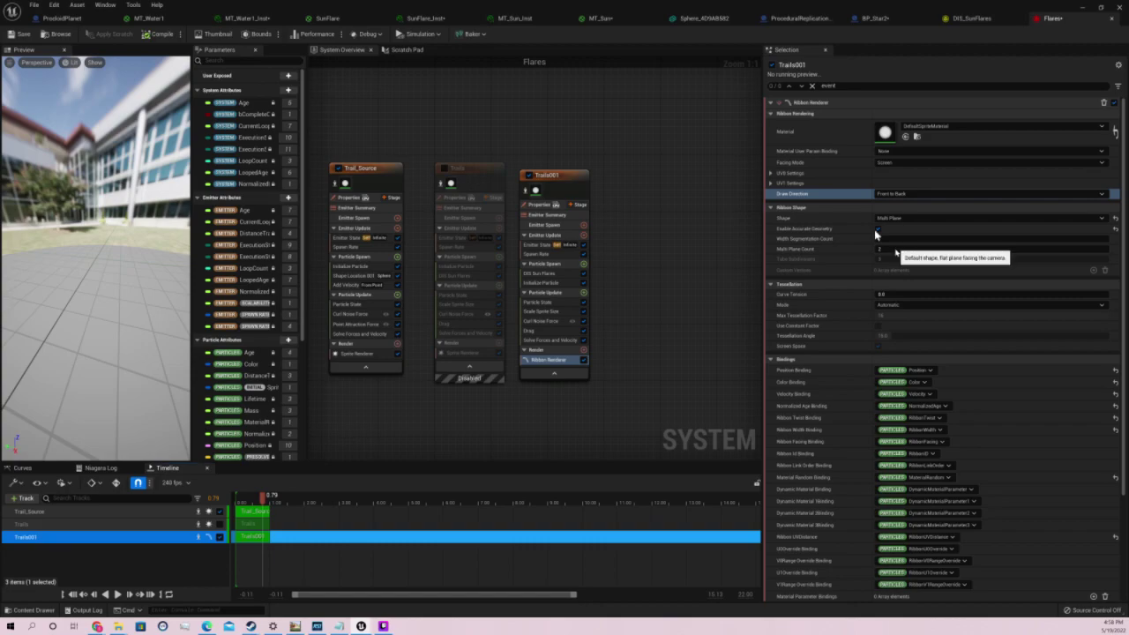
pyautogui.click(874, 230)
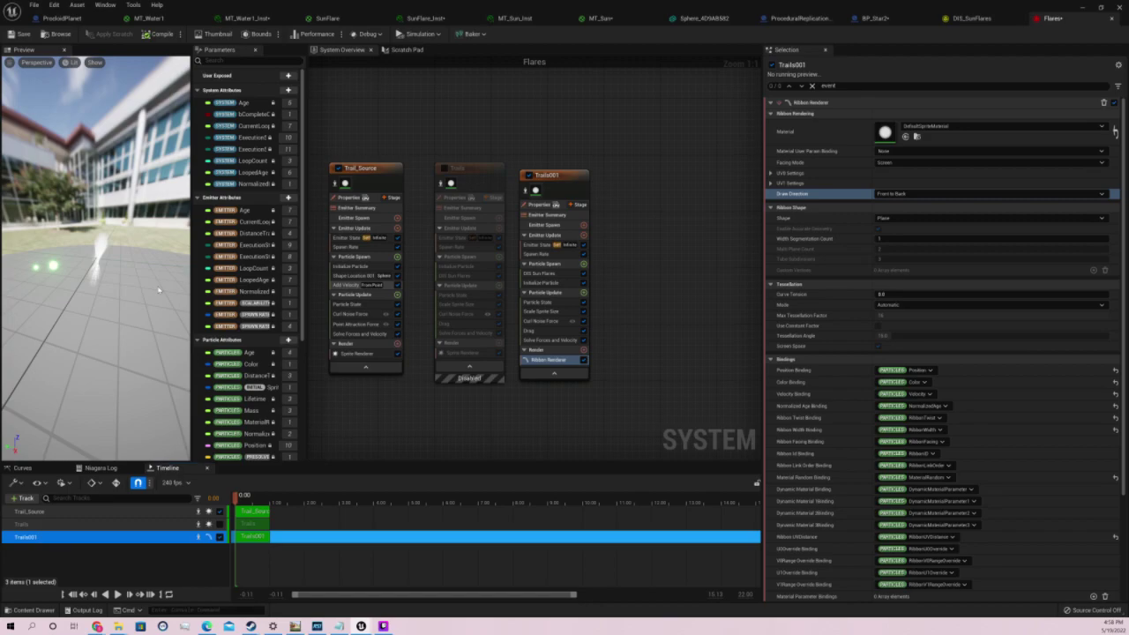
pyautogui.moveTo(159, 290); pyautogui.dragTo(161, 287)
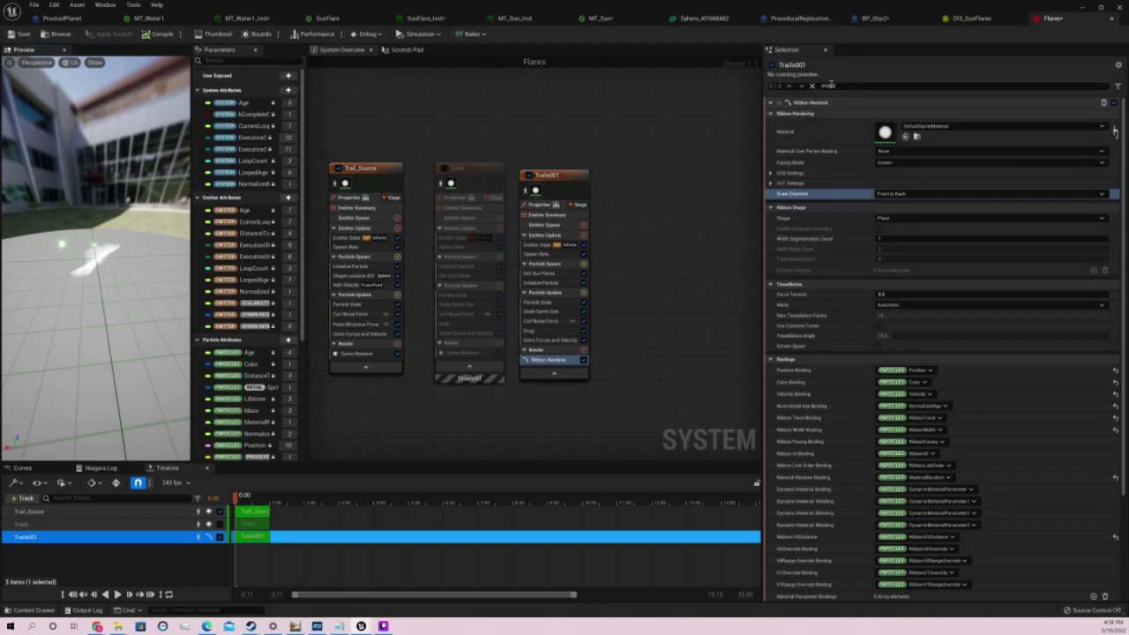
pyautogui.click(864, 87)
pyautogui.write('c')
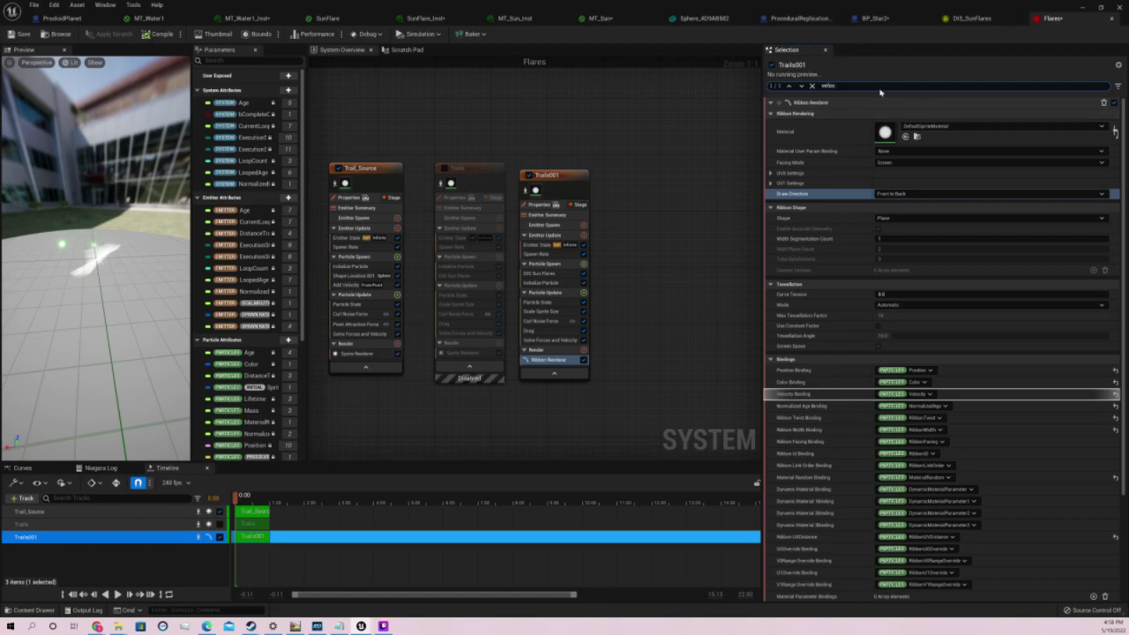
pyautogui.scroll(-3, 1007, 373)
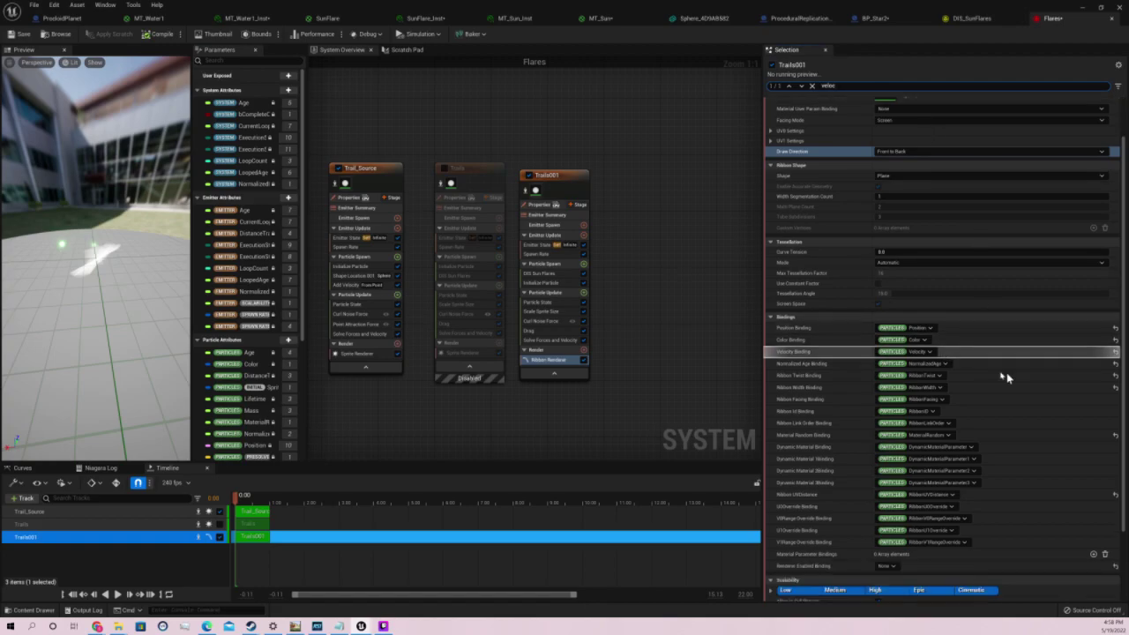
pyautogui.click(834, 298)
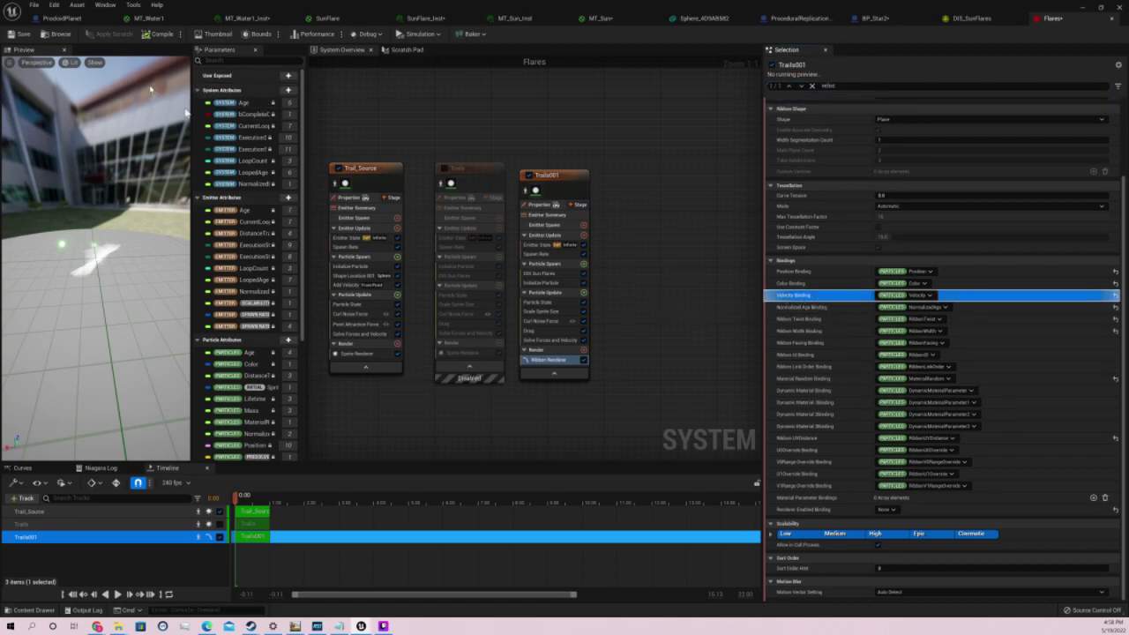
pyautogui.click(443, 168)
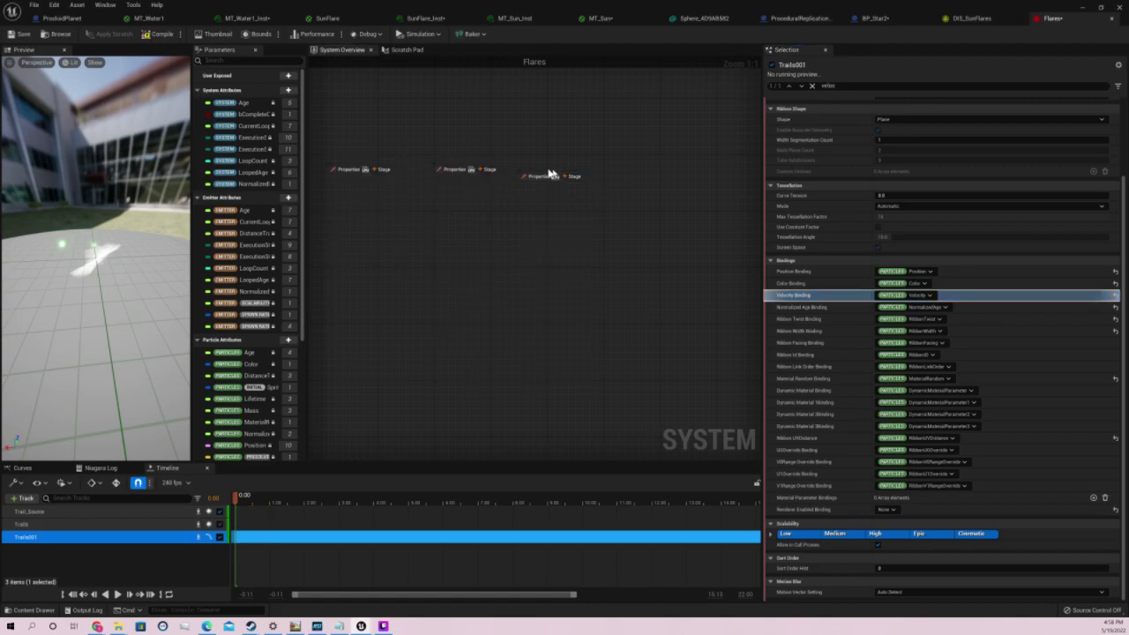
pyautogui.click(444, 168)
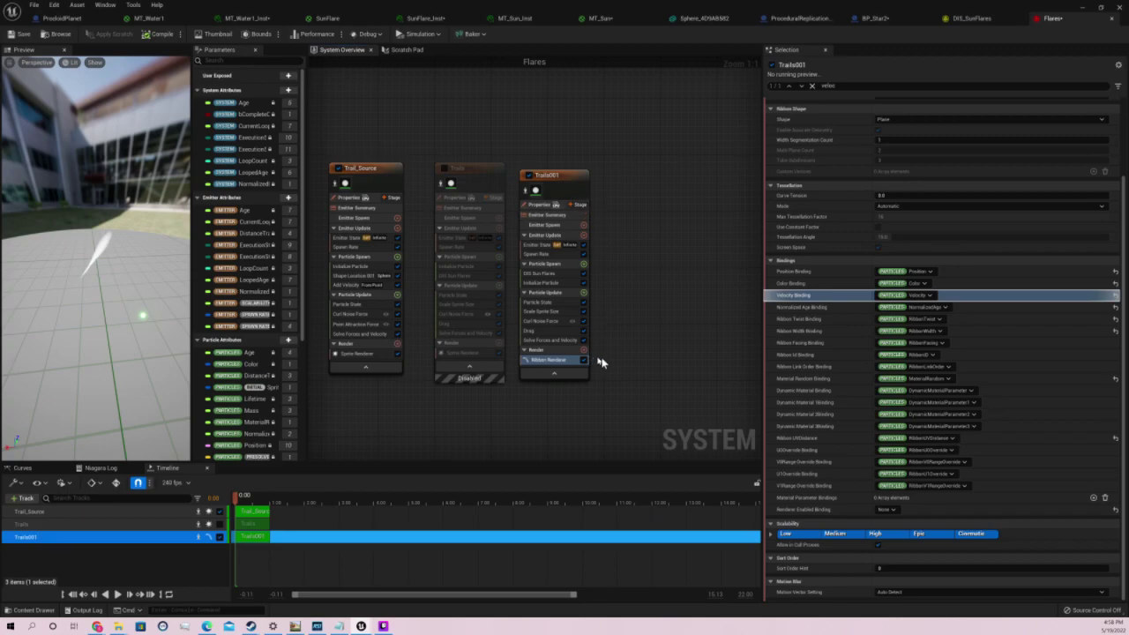
# Show Trails001's Initialize Particle module filtered to its ribbon attributes
pyautogui.click(563, 302)
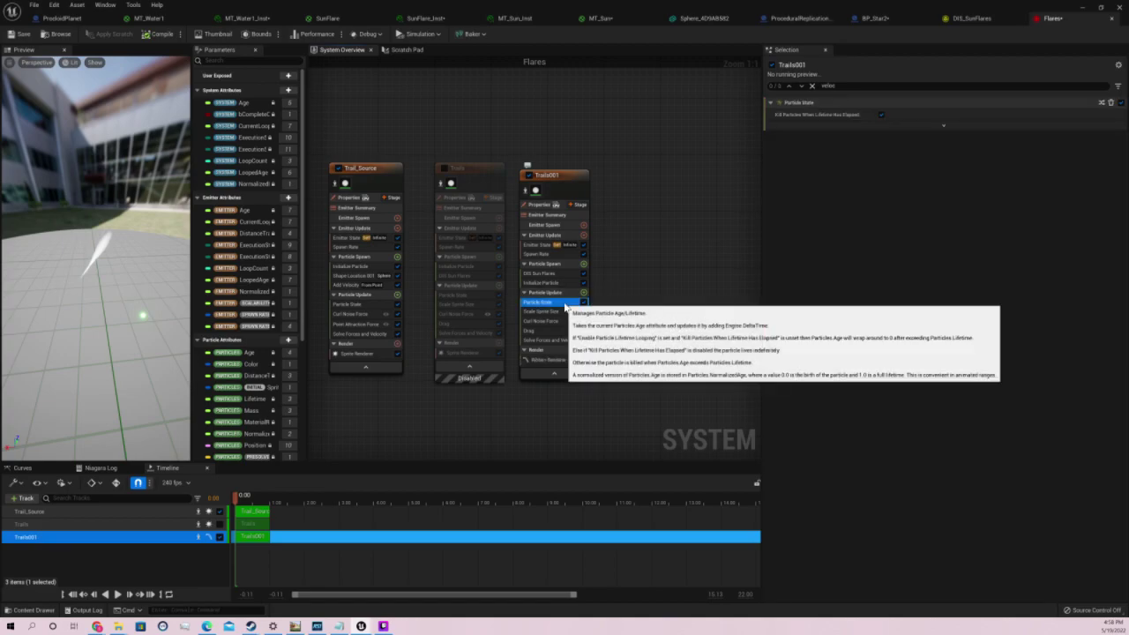
pyautogui.click(566, 283)
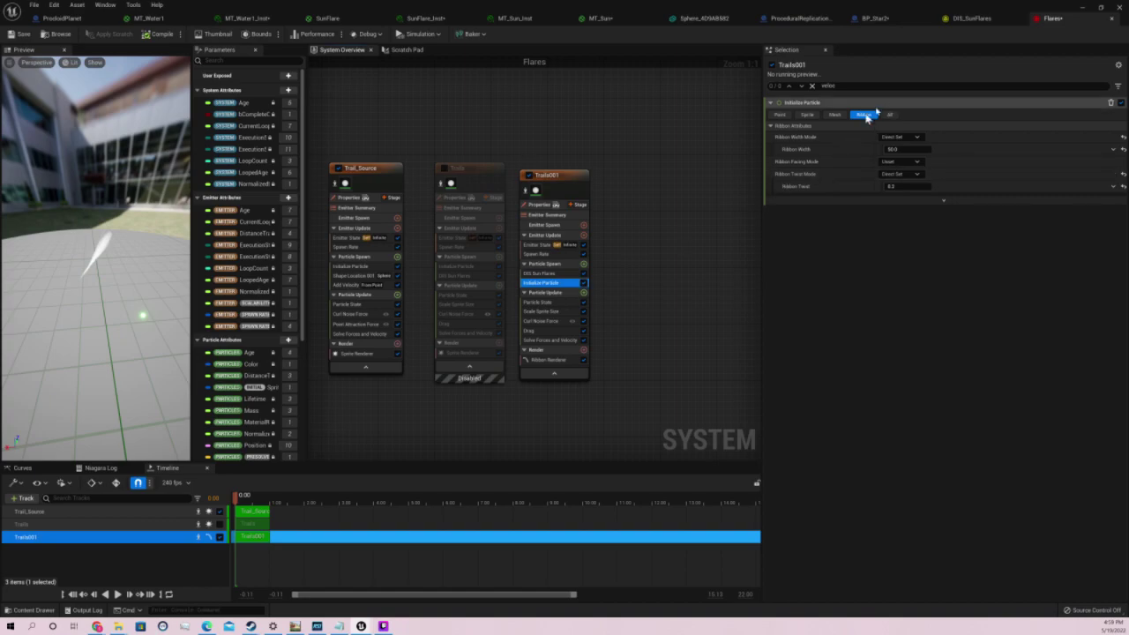
pyautogui.click(891, 138)
pyautogui.click(892, 159)
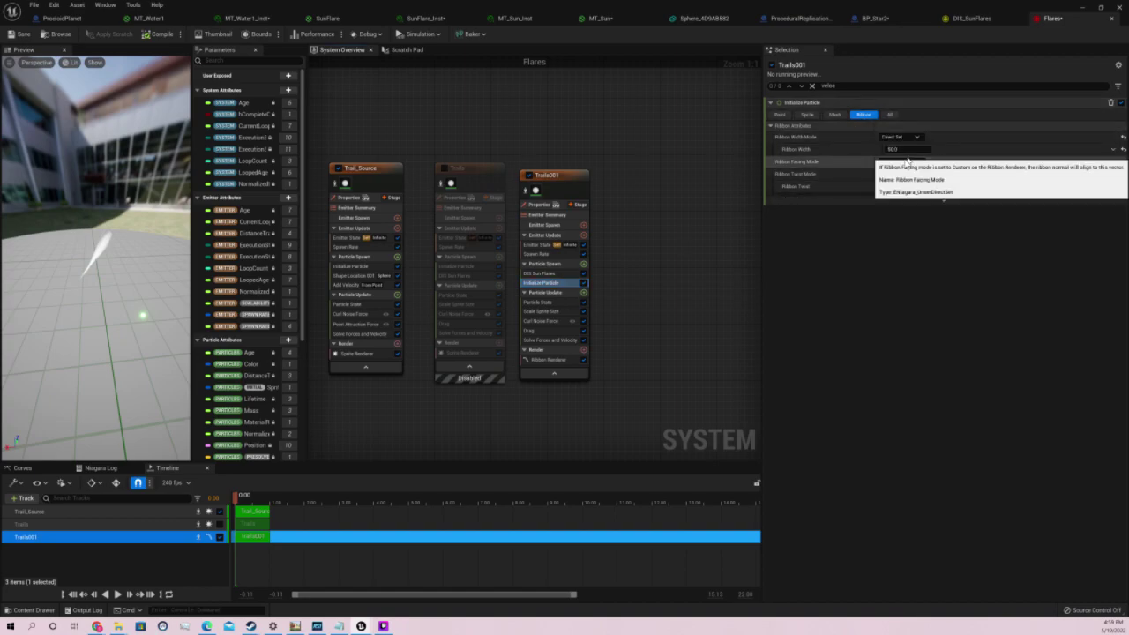
# Set Ribbon Facing Mode to Direct Set, then revert it to Unset
pyautogui.click(908, 162)
pyautogui.click(896, 183)
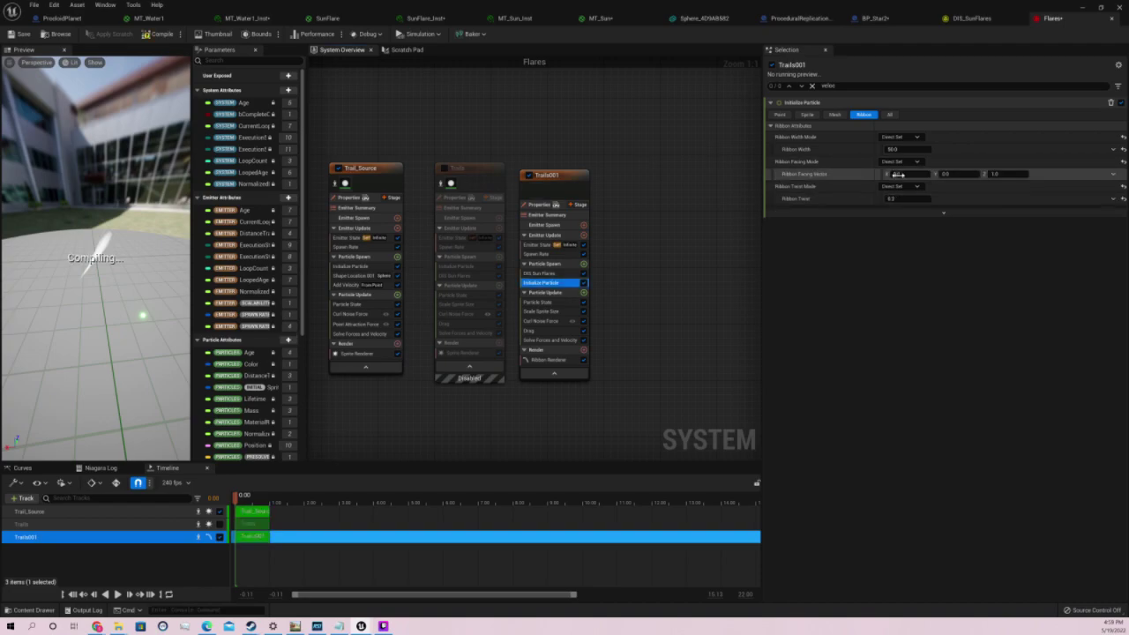
pyautogui.rightClick(896, 174)
pyautogui.press('Escape')
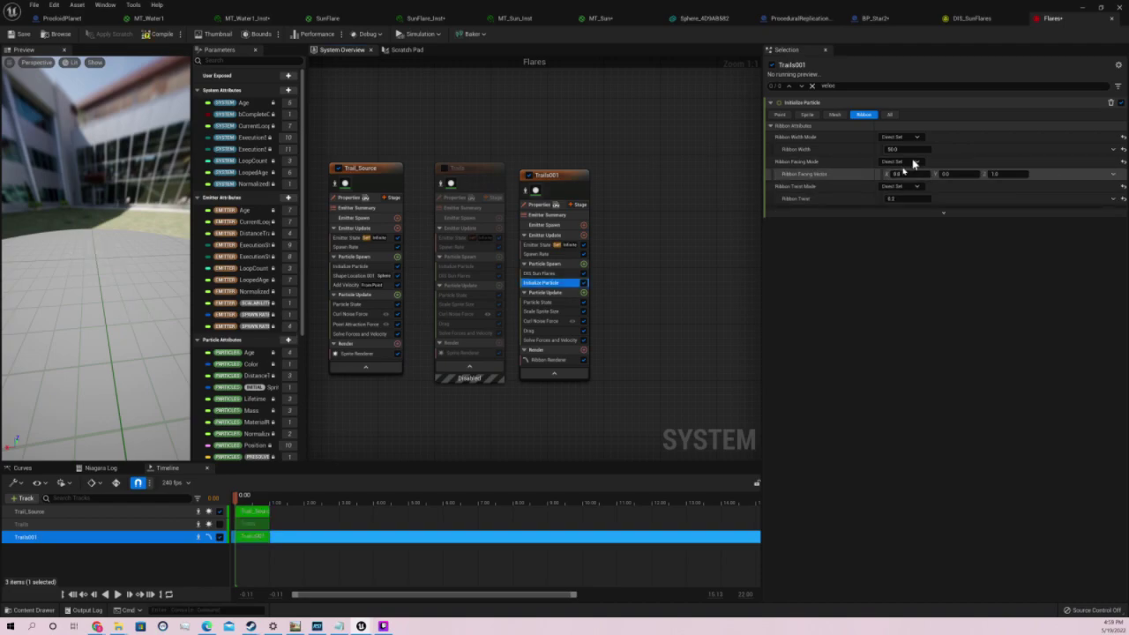
pyautogui.click(914, 163)
pyautogui.click(901, 179)
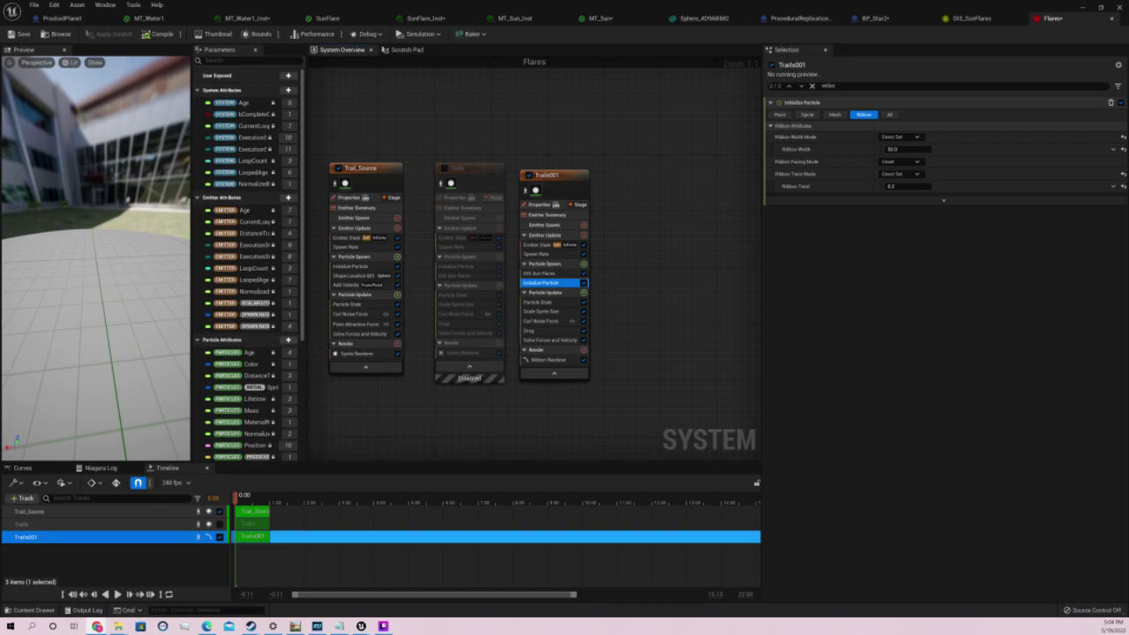
# Select the disabled Trails emitter and filter its settings for 'drag'
pyautogui.click(458, 181)
pyautogui.doubleClick(831, 85)
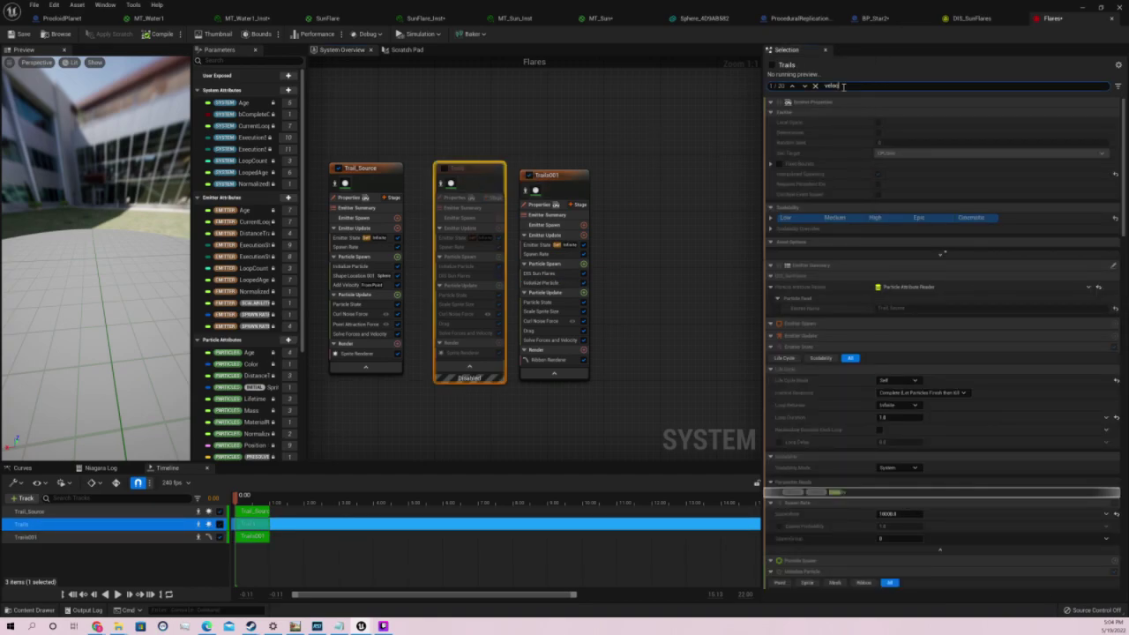
pyautogui.write('drag')
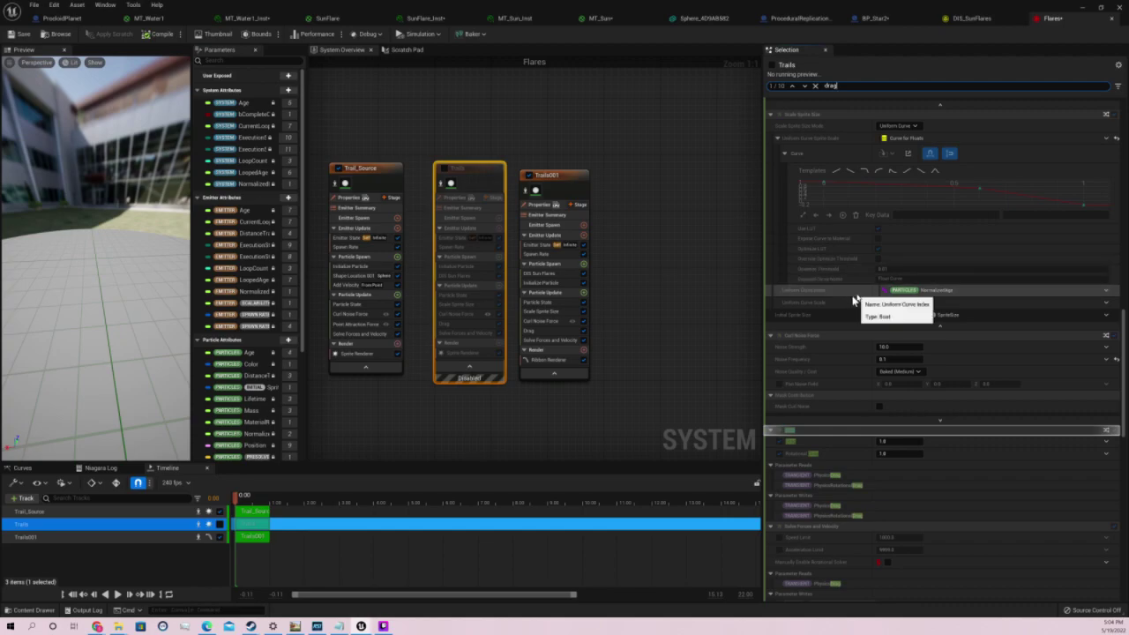
pyautogui.moveTo(883, 320)
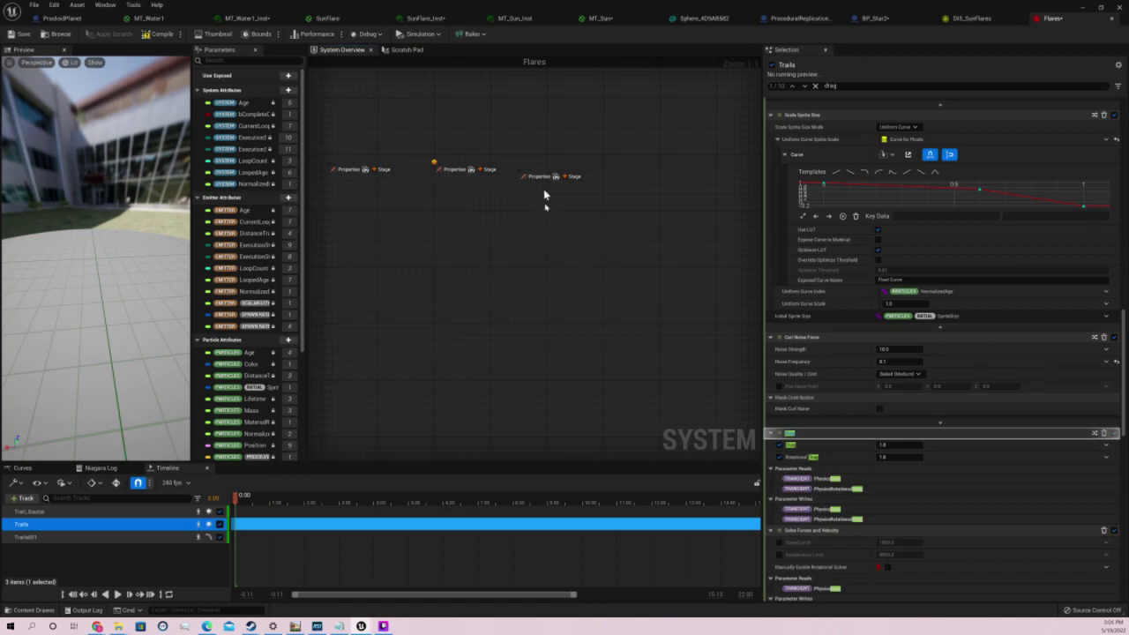
# Give Trails' Curl Noise Force a Noise Frequency of 4 and Baked (Low) quality, then save
pyautogui.click(468, 314)
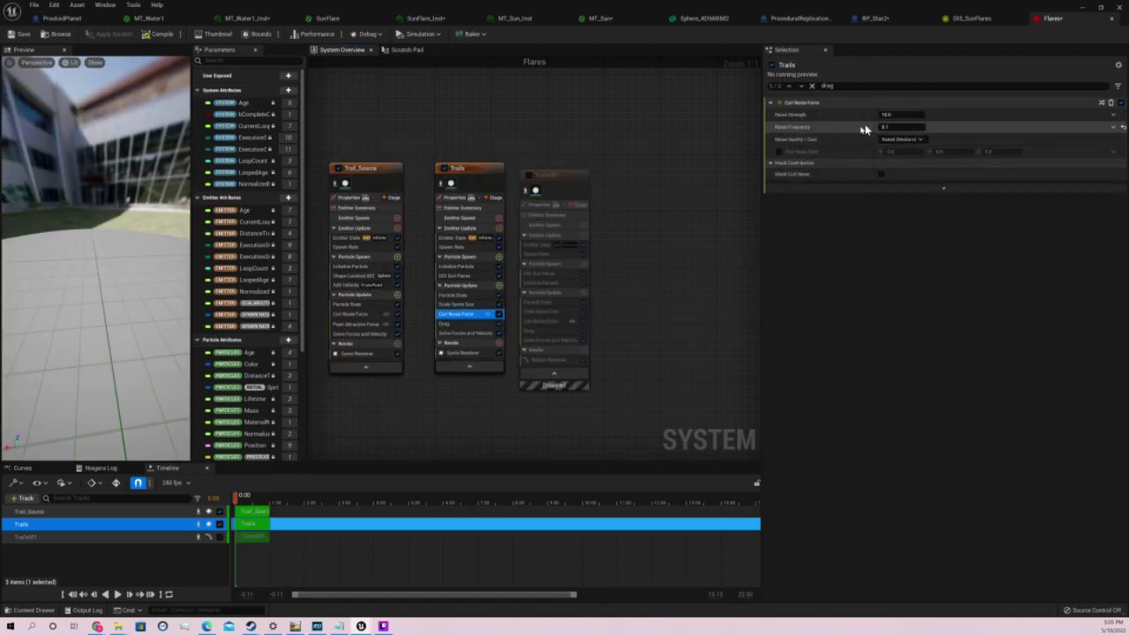
pyautogui.click(890, 127)
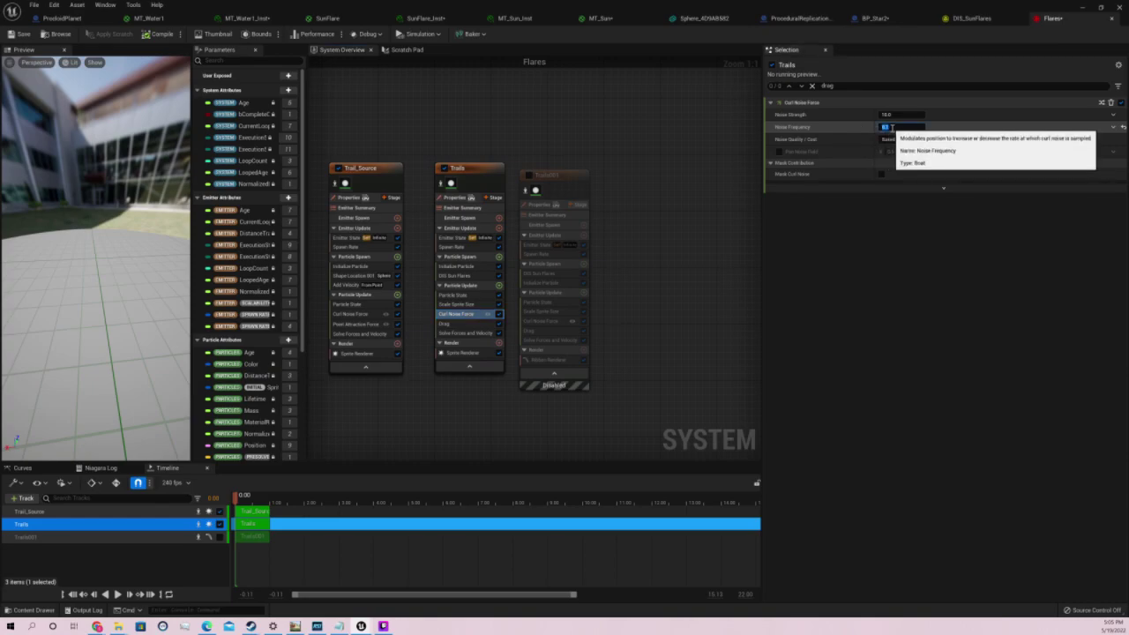
pyautogui.write('4')
pyautogui.press('Return')
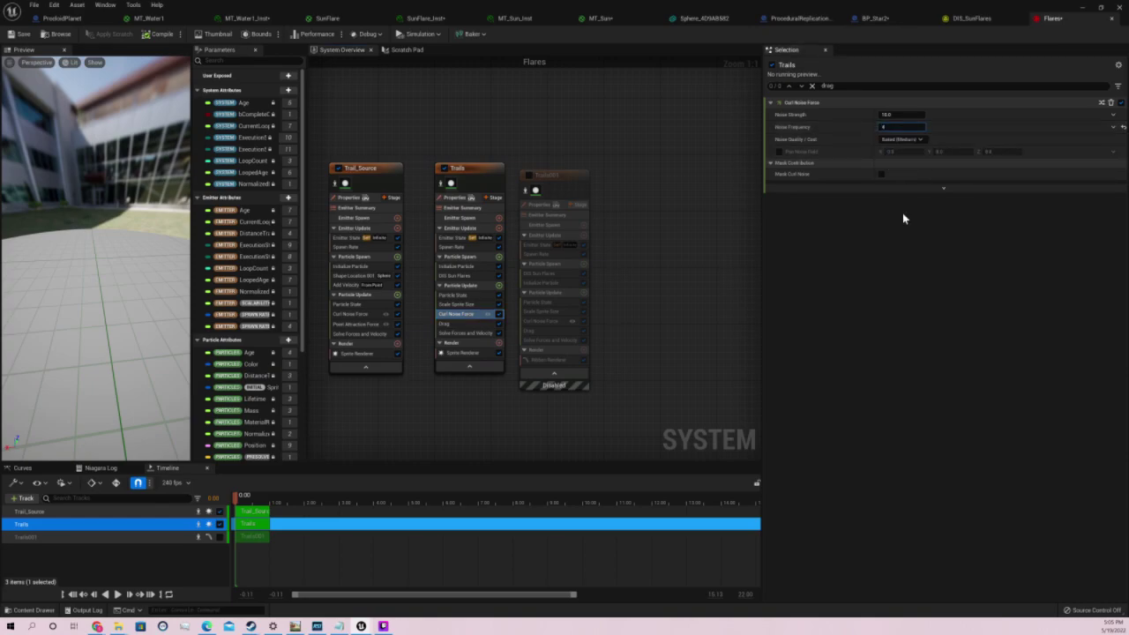
pyautogui.click(904, 140)
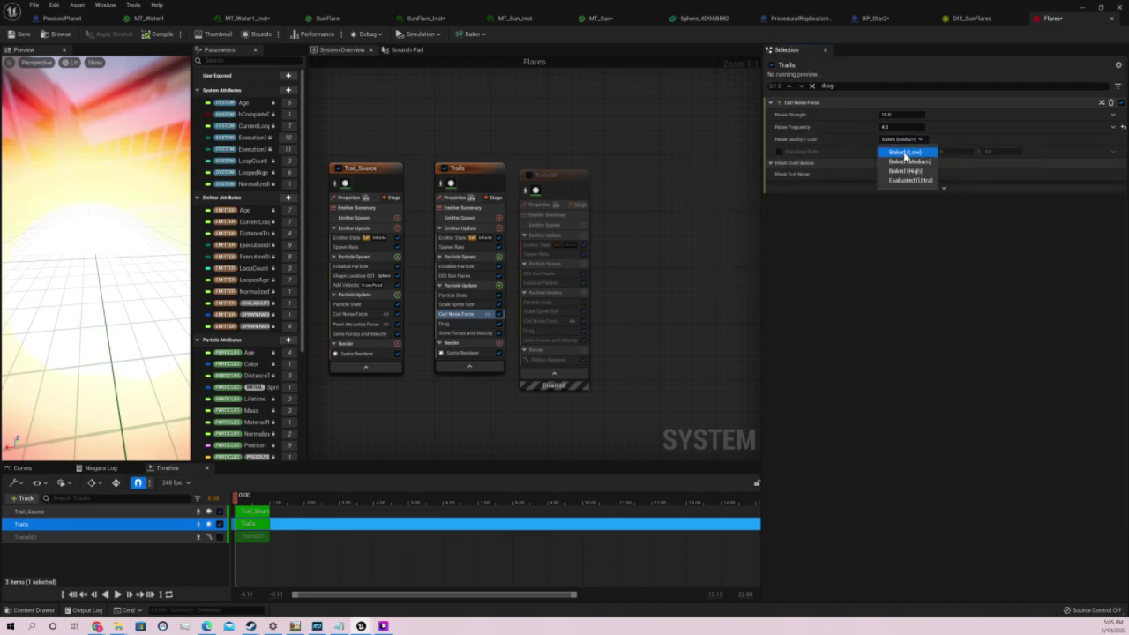
pyautogui.click(893, 153)
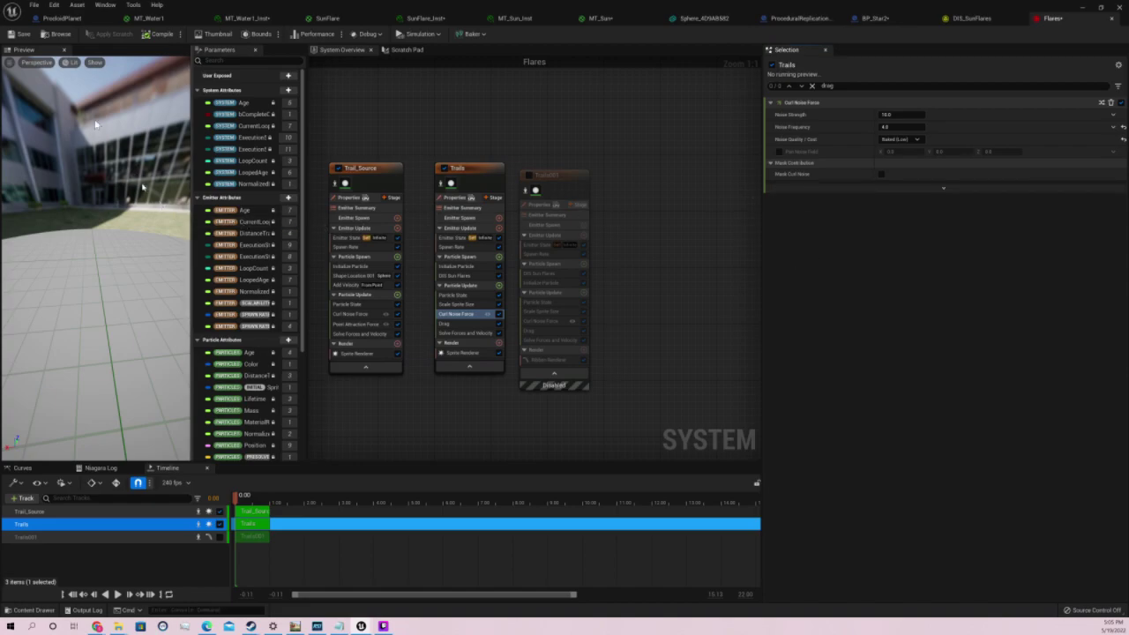
pyautogui.click(19, 37)
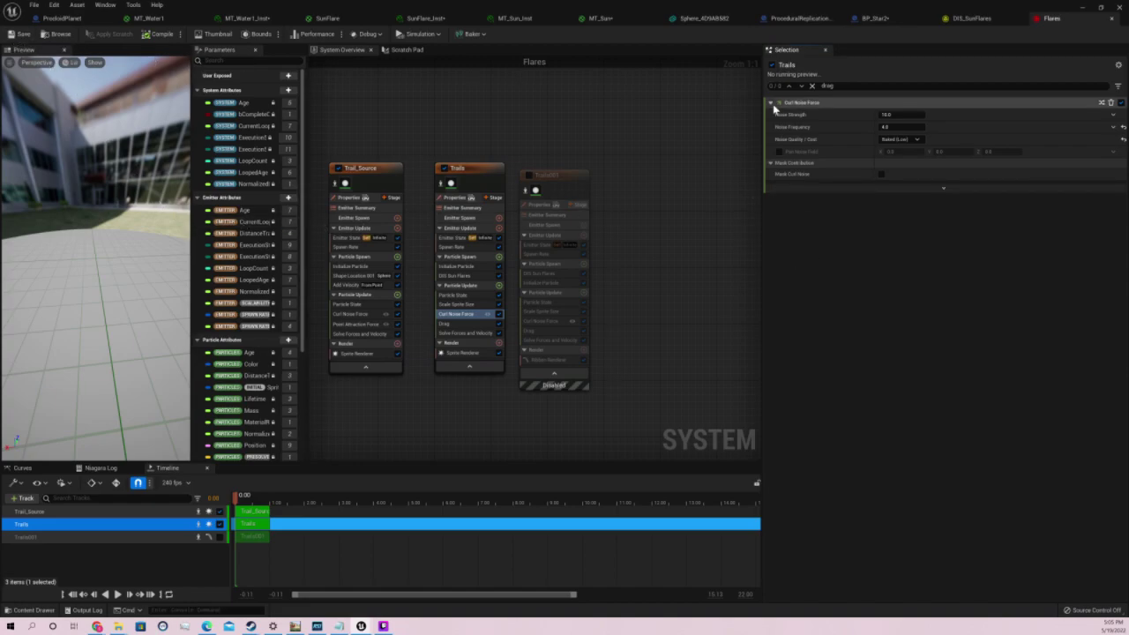
# Minimize the Flares editor and maximize the main editor to view the level's sun flares
pyautogui.click(1087, 9)
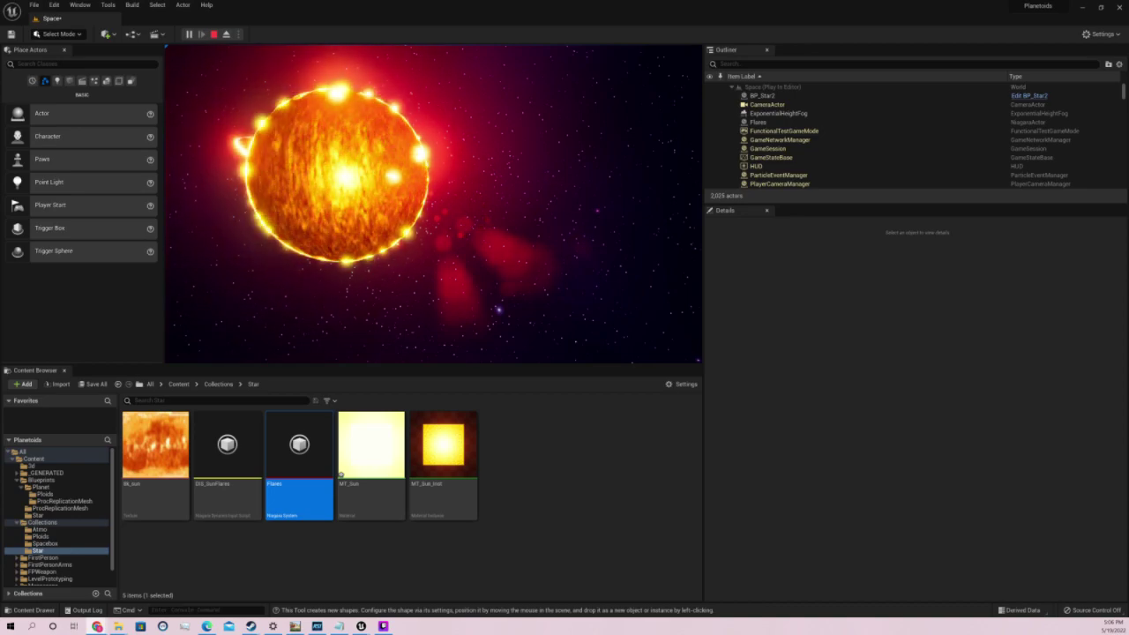
pyautogui.doubleClick(962, 9)
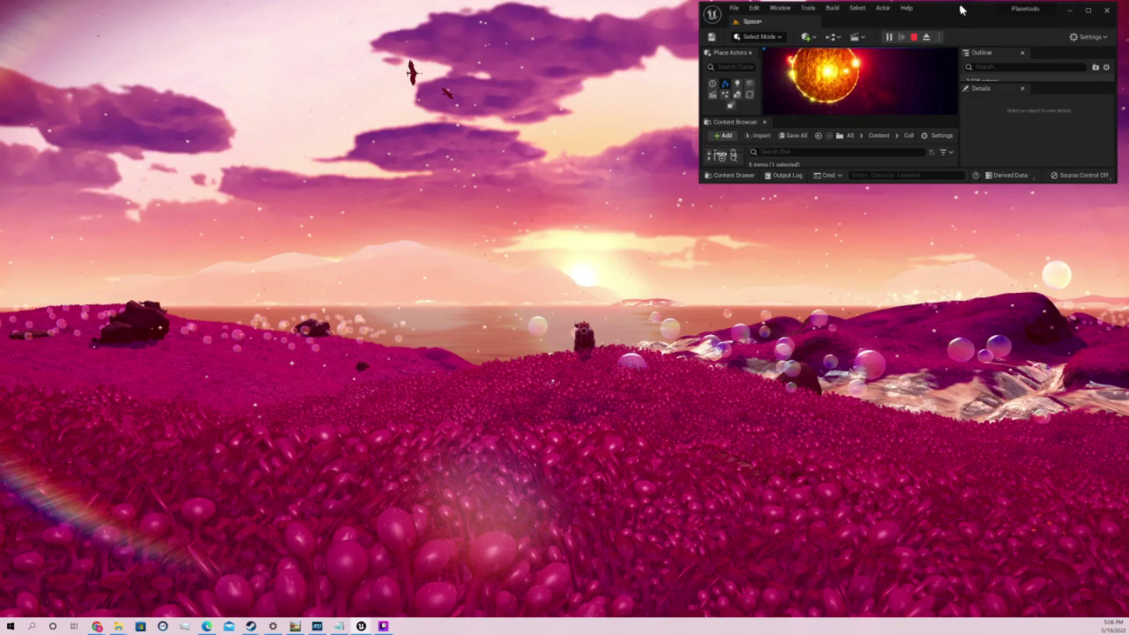
pyautogui.click(1091, 11)
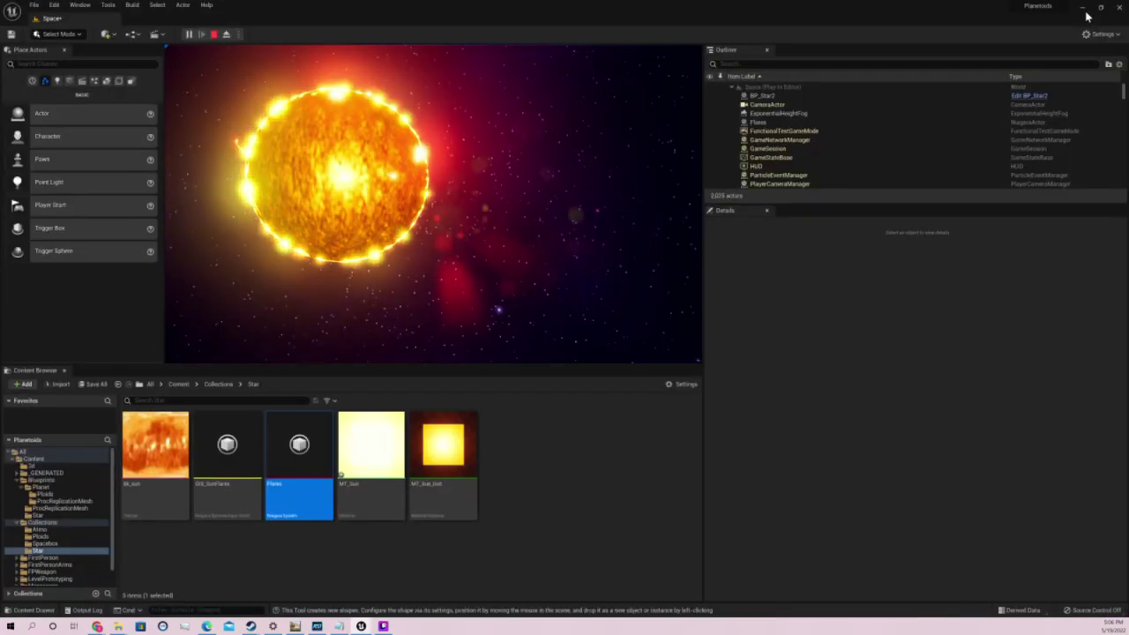
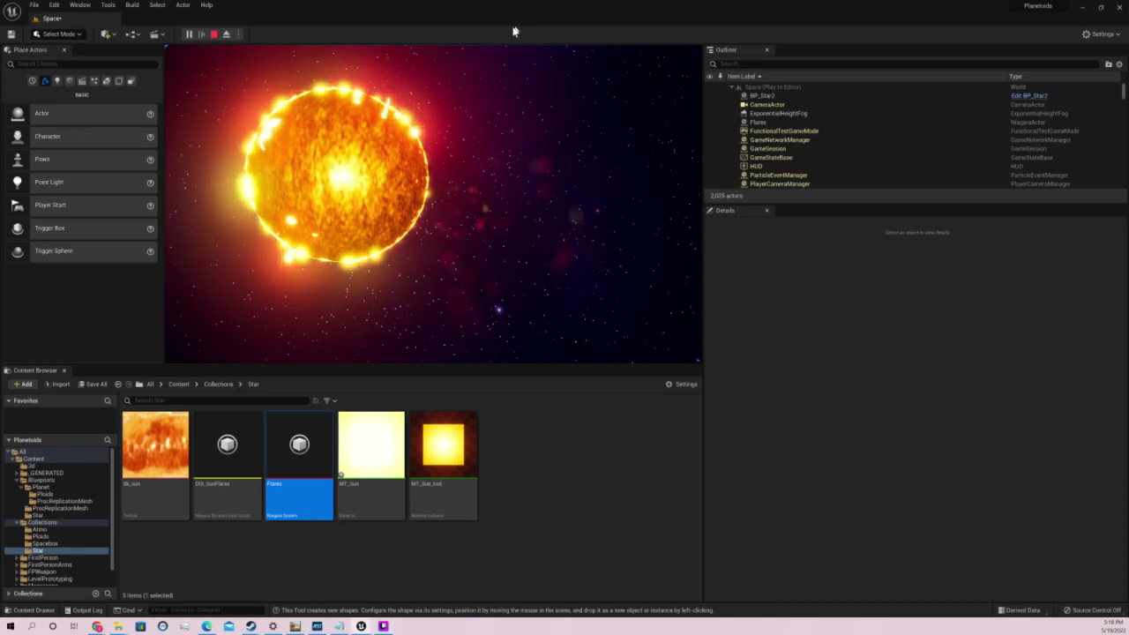
# Fly the play-in-editor camera toward the sun, then release the mouse cursor
pyautogui.click(525, 159)
pyautogui.press('w')
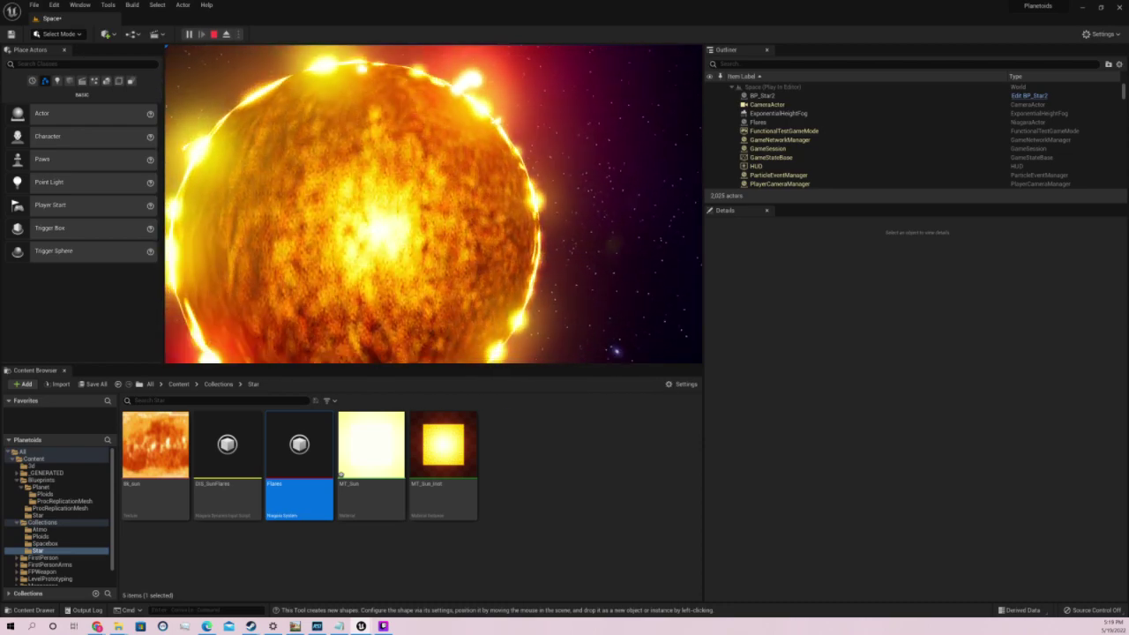
pyautogui.hotkey('shift', 'F1')
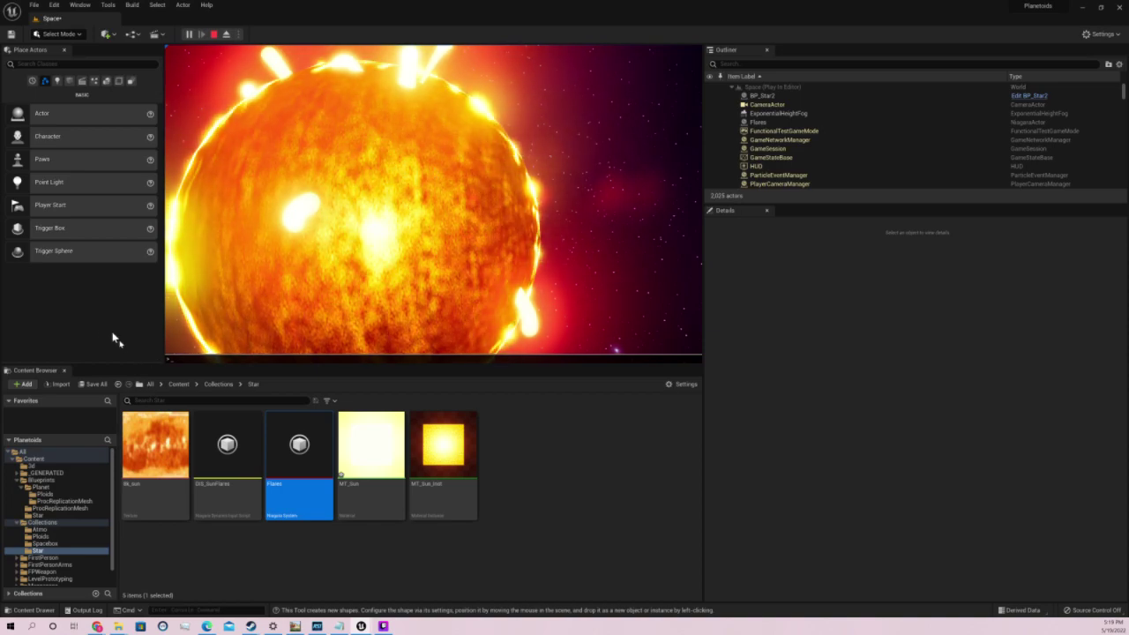
# In Flares, lower the Trails Scale Sprite Size start key and move the peak key toward 0.2
pyautogui.doubleClick(316, 443)
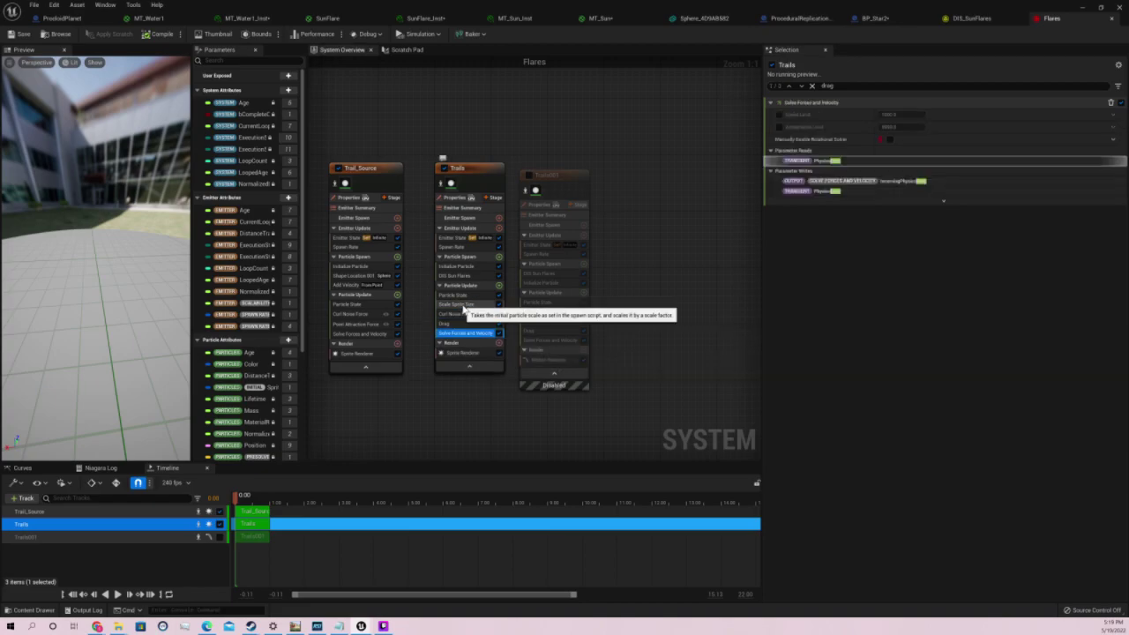
pyautogui.click(456, 304)
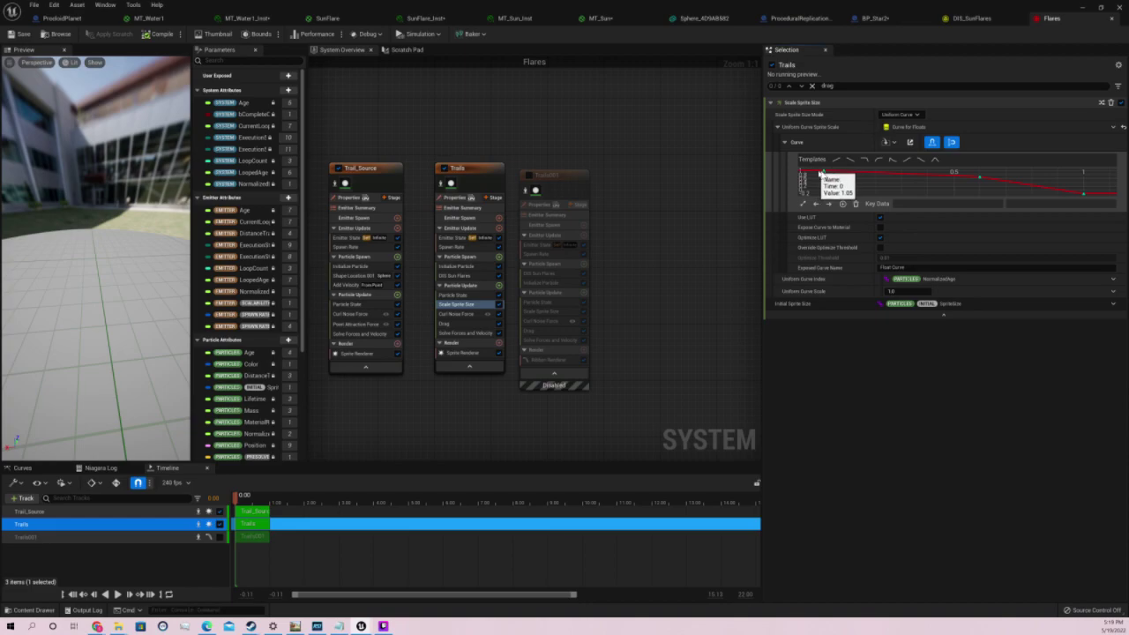
pyautogui.click(823, 173)
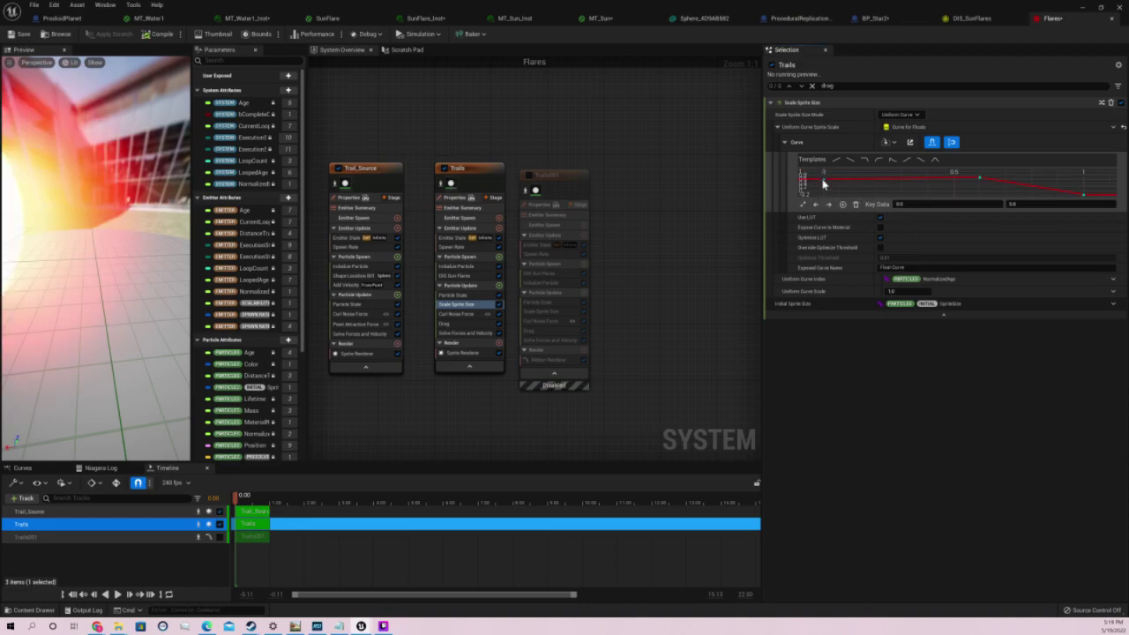
pyautogui.moveTo(825, 178); pyautogui.dragTo(819, 195)
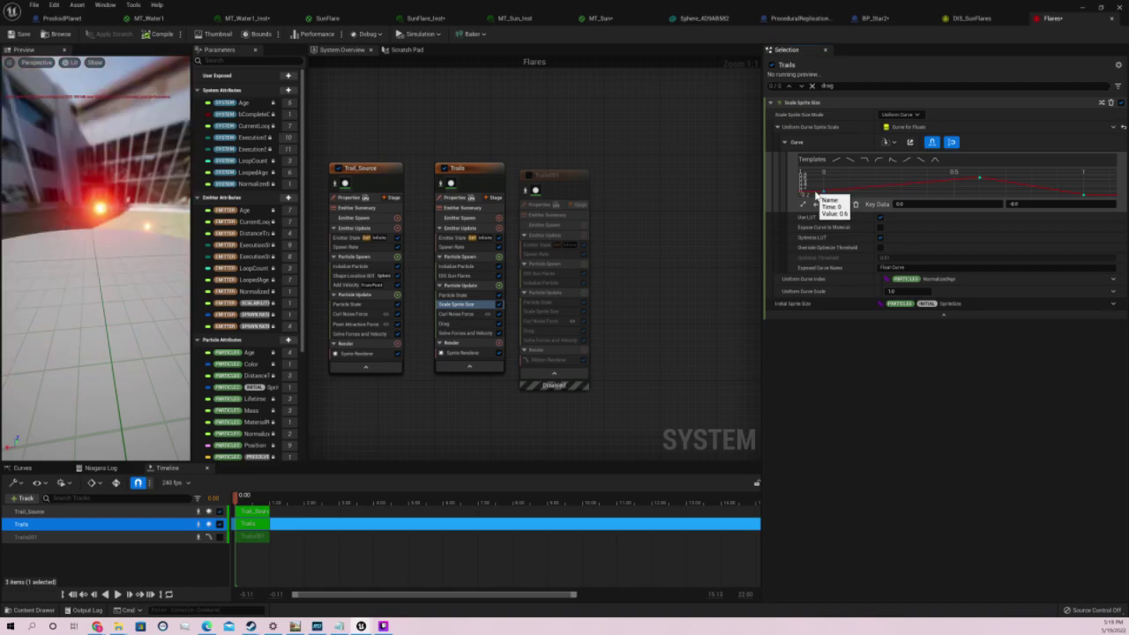
pyautogui.click(979, 179)
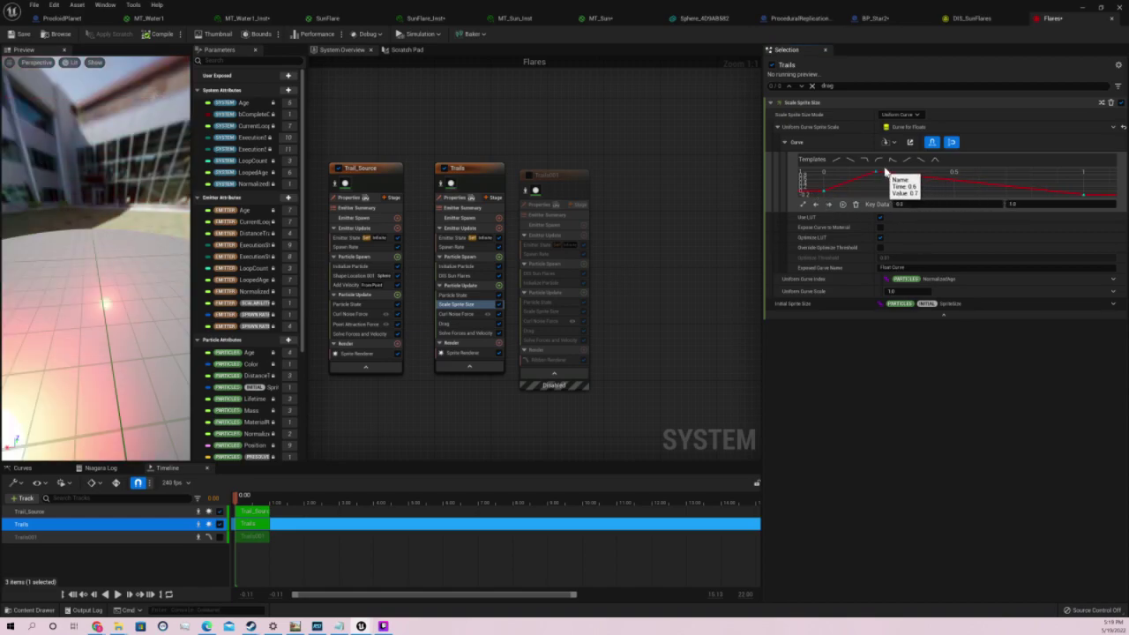
pyautogui.moveTo(879, 181); pyautogui.dragTo(878, 172)
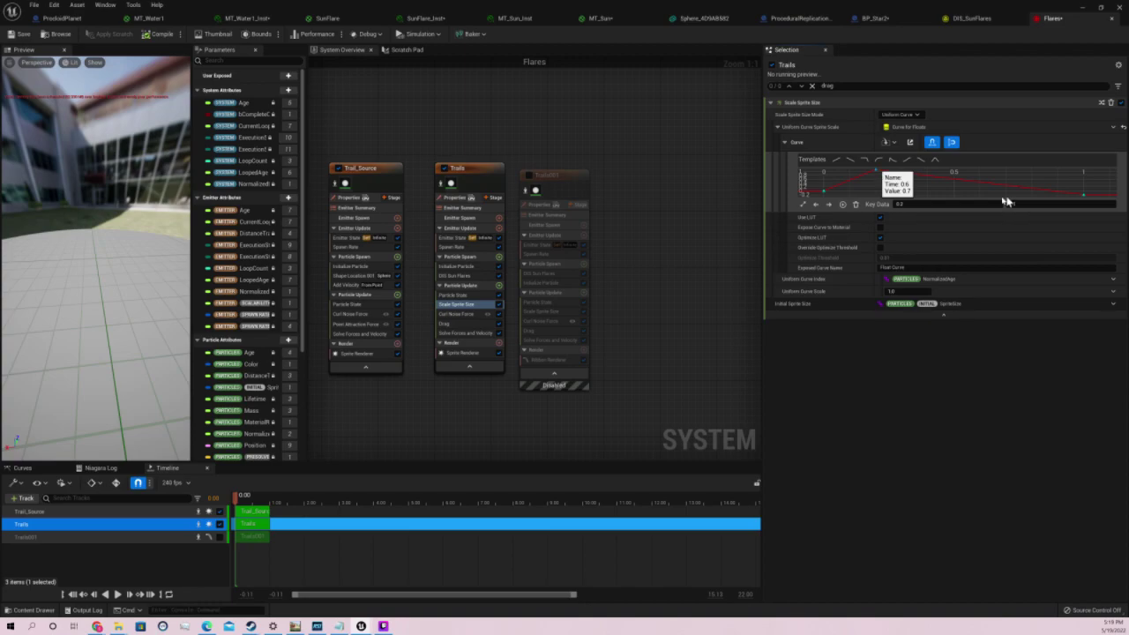
# Set the sprite-size curve's end key value to 0 and save Flares
pyautogui.click(1084, 196)
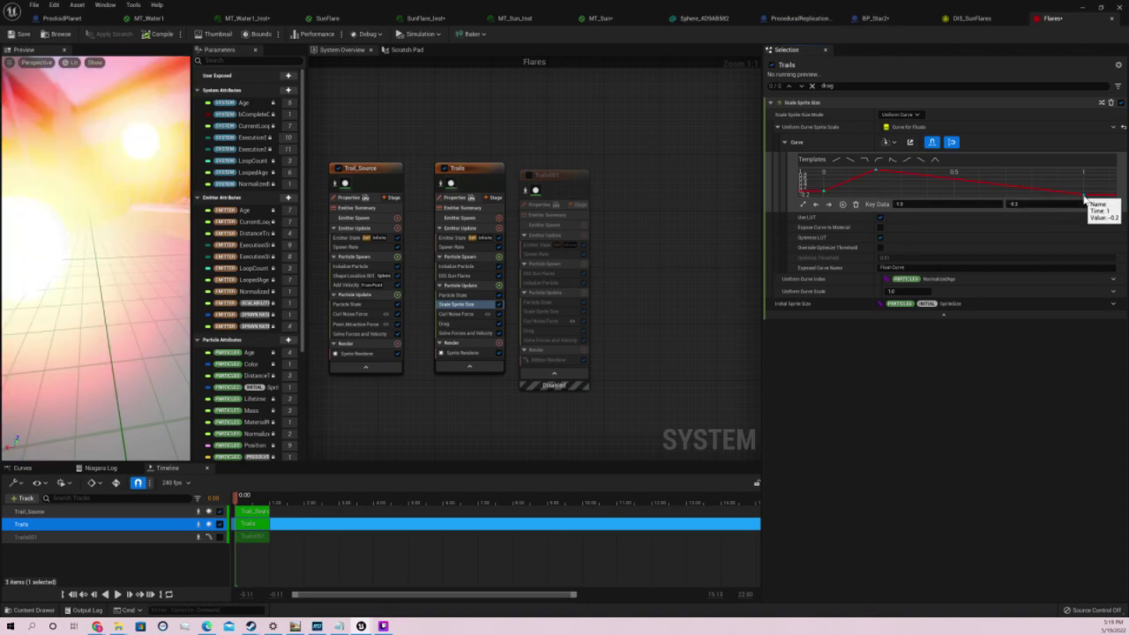
pyautogui.click(1030, 205)
pyautogui.write('0')
pyautogui.press('Return')
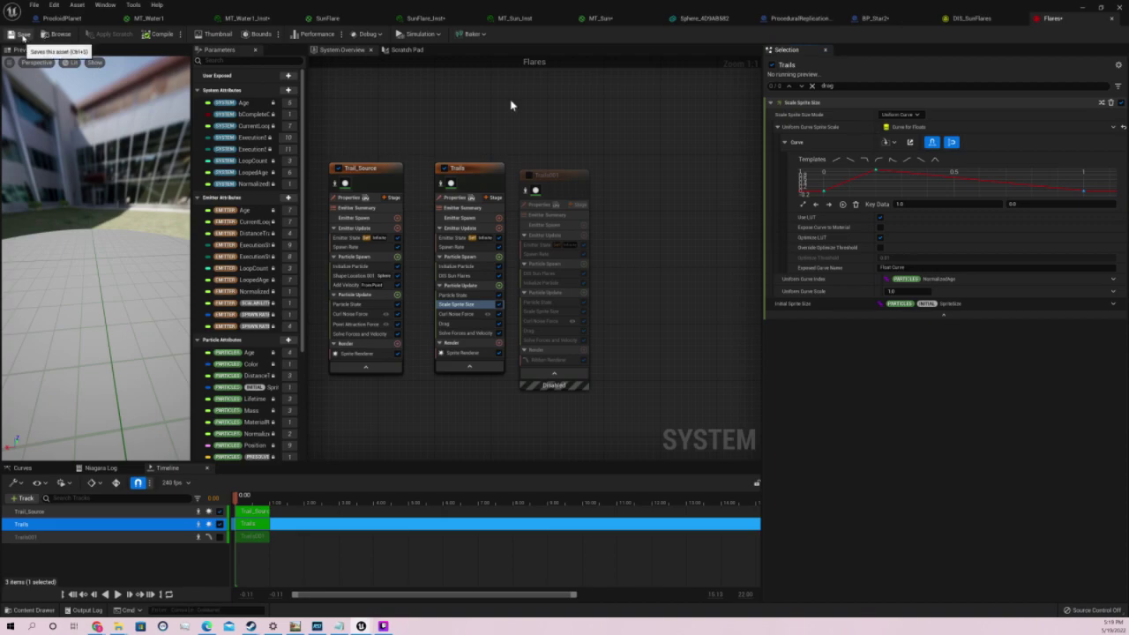
pyautogui.click(22, 35)
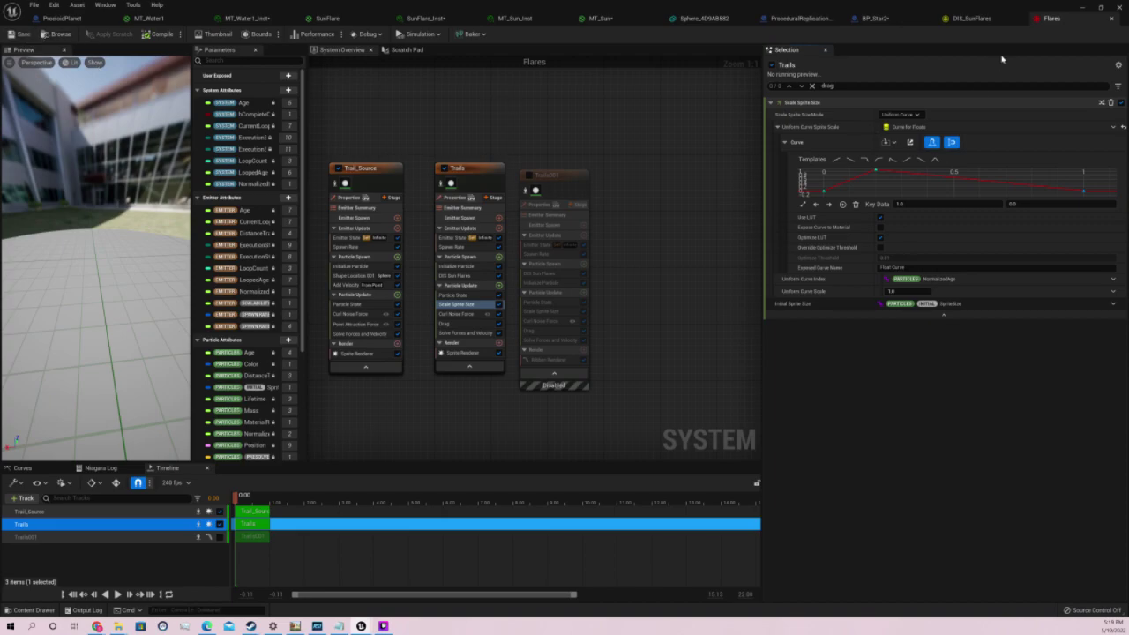
# Set the peak key value to 1.0 and shift it earlier to time 0.1
pyautogui.click(876, 174)
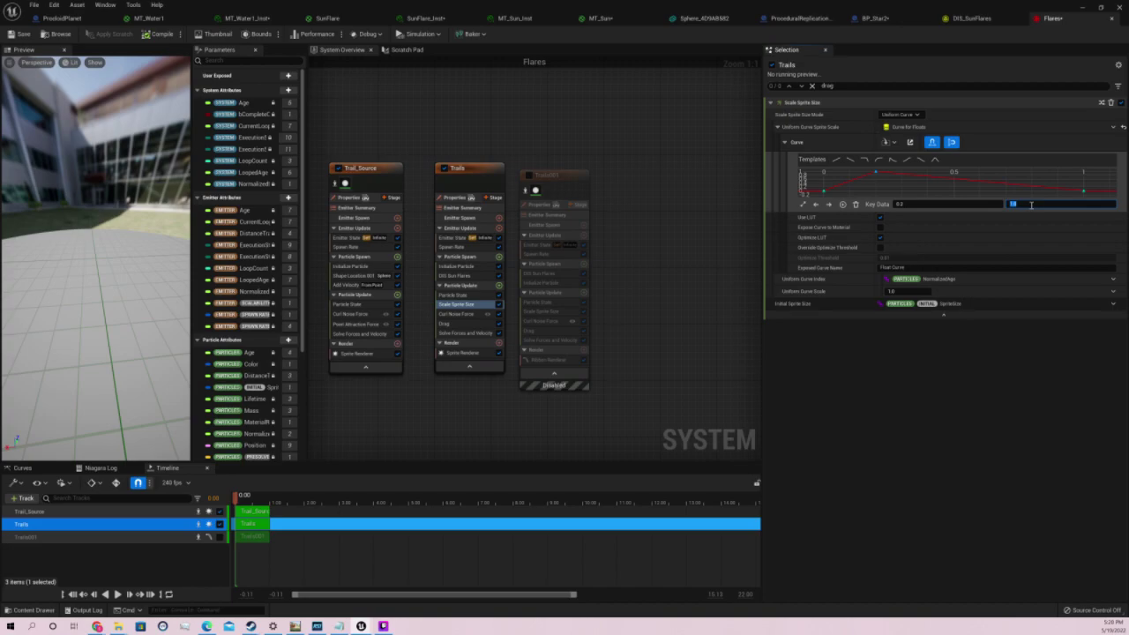
pyautogui.write('1')
pyautogui.press('Return')
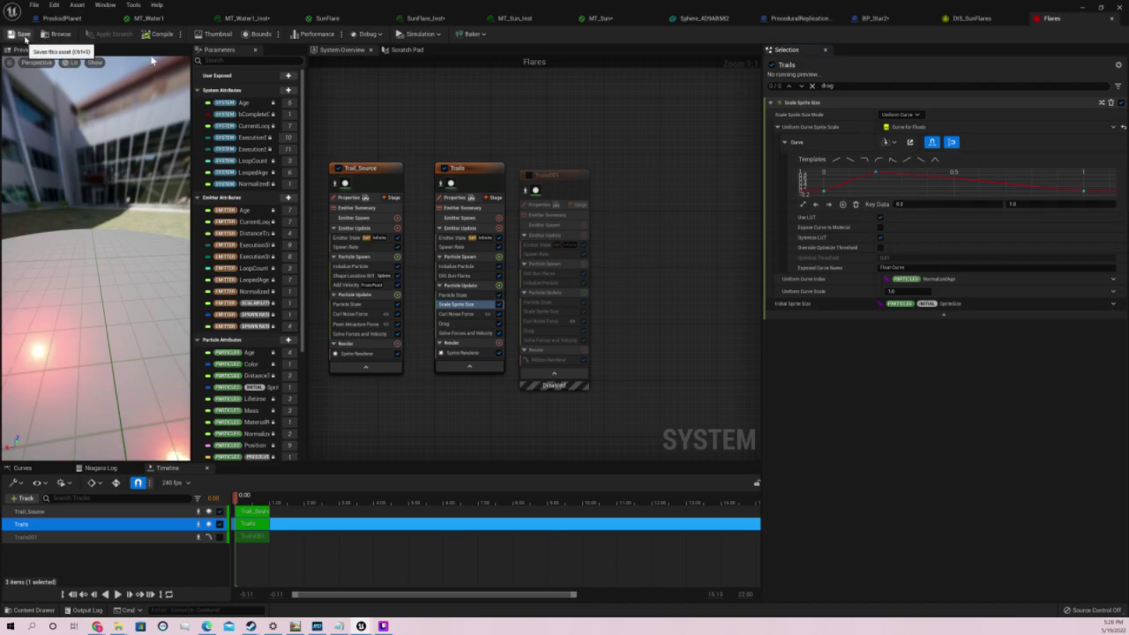
pyautogui.moveTo(873, 174)
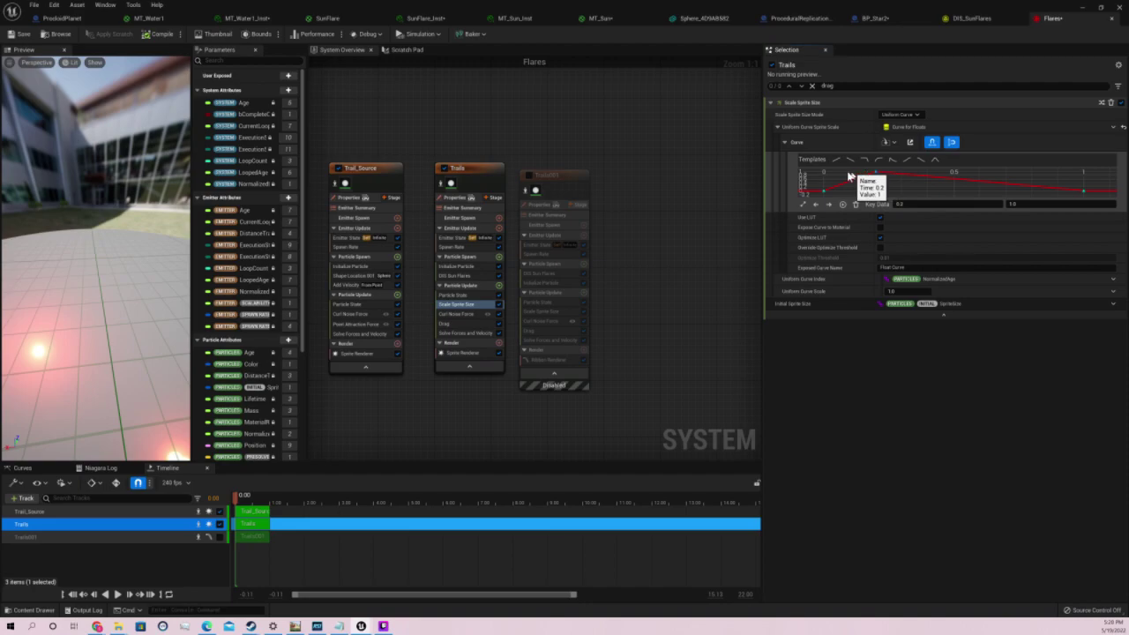
pyautogui.moveTo(850, 177); pyautogui.dragTo(853, 179)
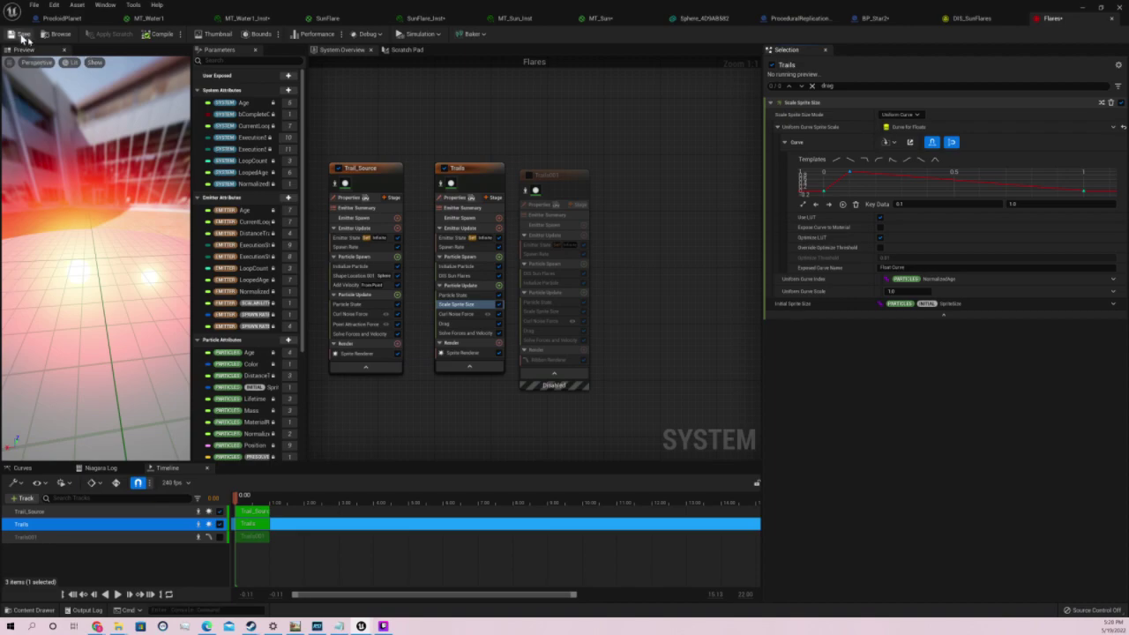
# Restart Play in Editor from the level editor, fly around the sun's flares, then stop with Esc
pyautogui.click(1083, 8)
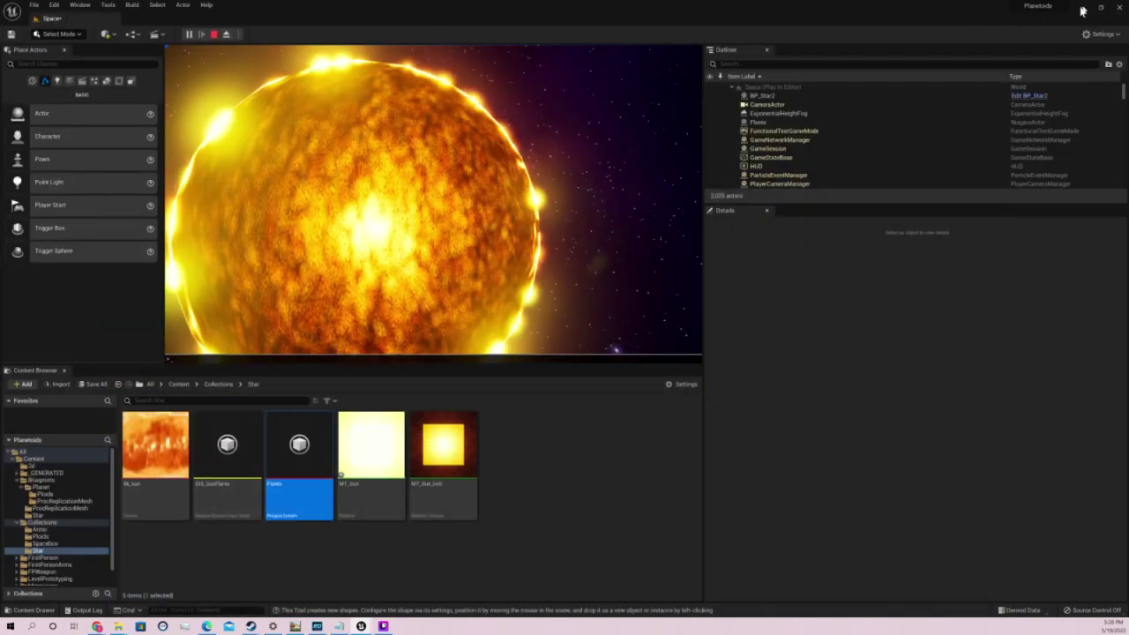
pyautogui.click(214, 34)
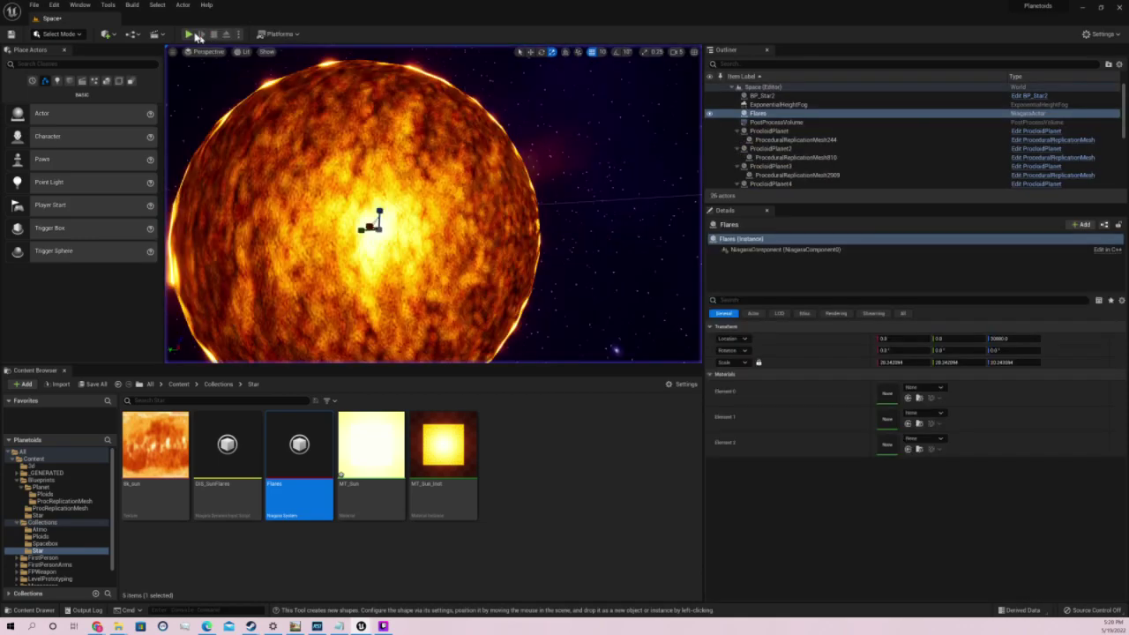
pyautogui.click(193, 34)
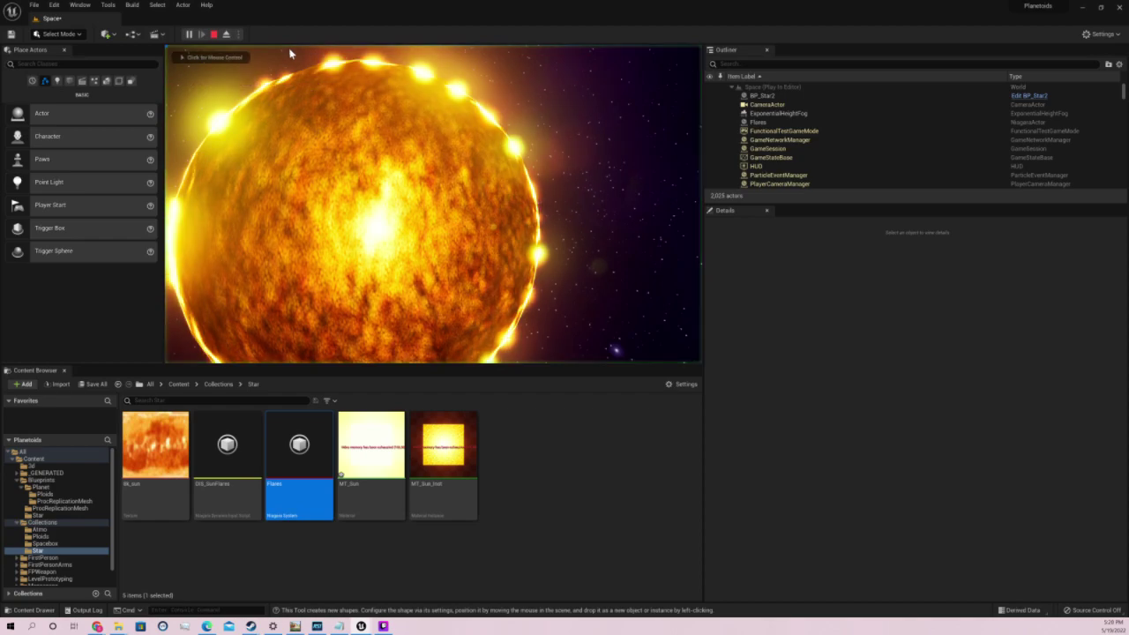
pyautogui.click(291, 54)
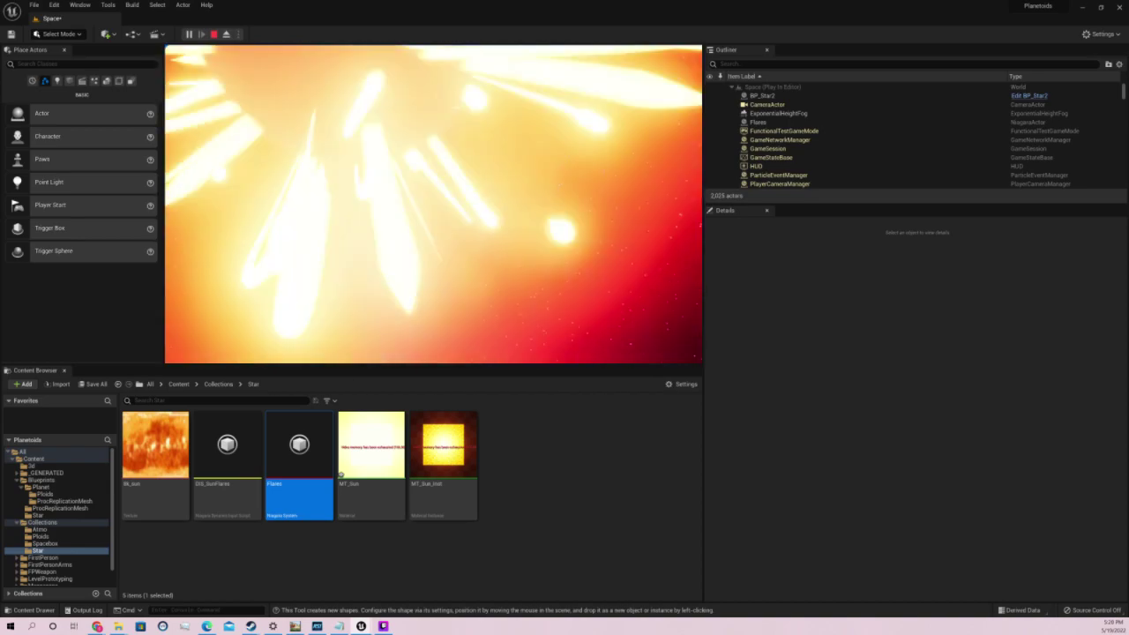
pyautogui.press('Escape')
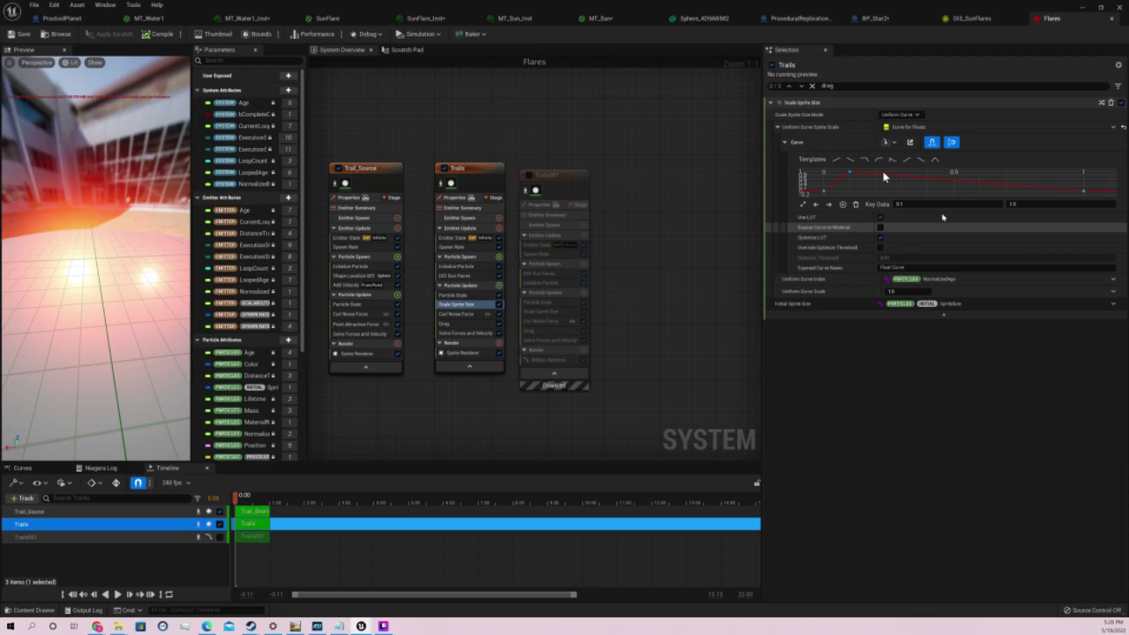
# Drag the Trails sprite-size peak key to mid-life (about 0.5), save Flares, and return to the level
pyautogui.moveTo(883, 175); pyautogui.dragTo(952, 174)
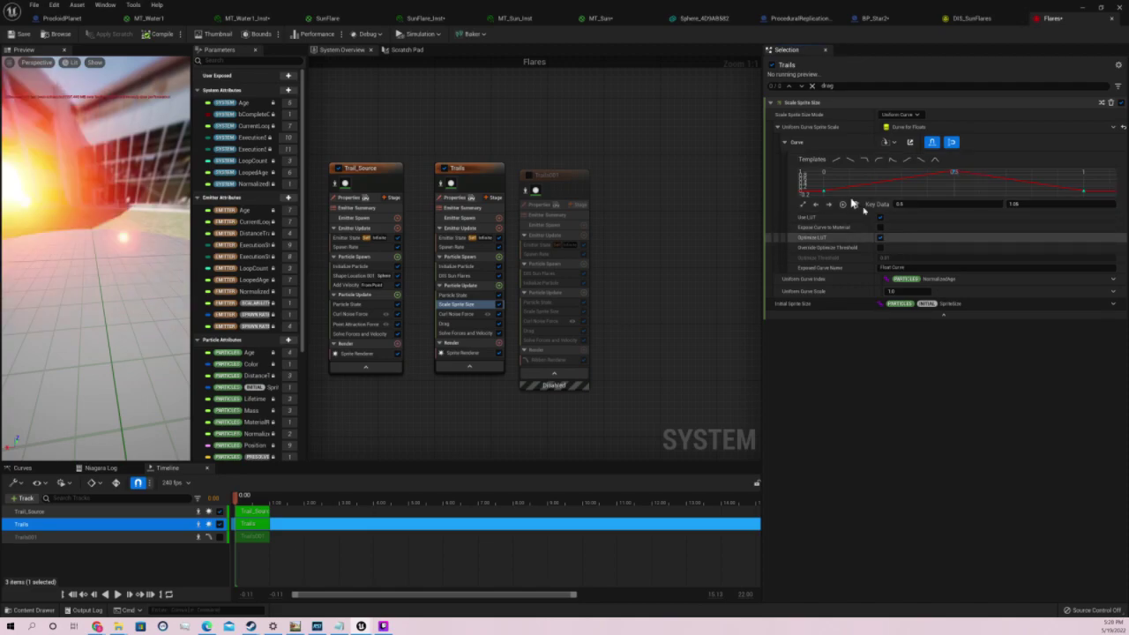
pyautogui.hotkey('ctrl', 's')
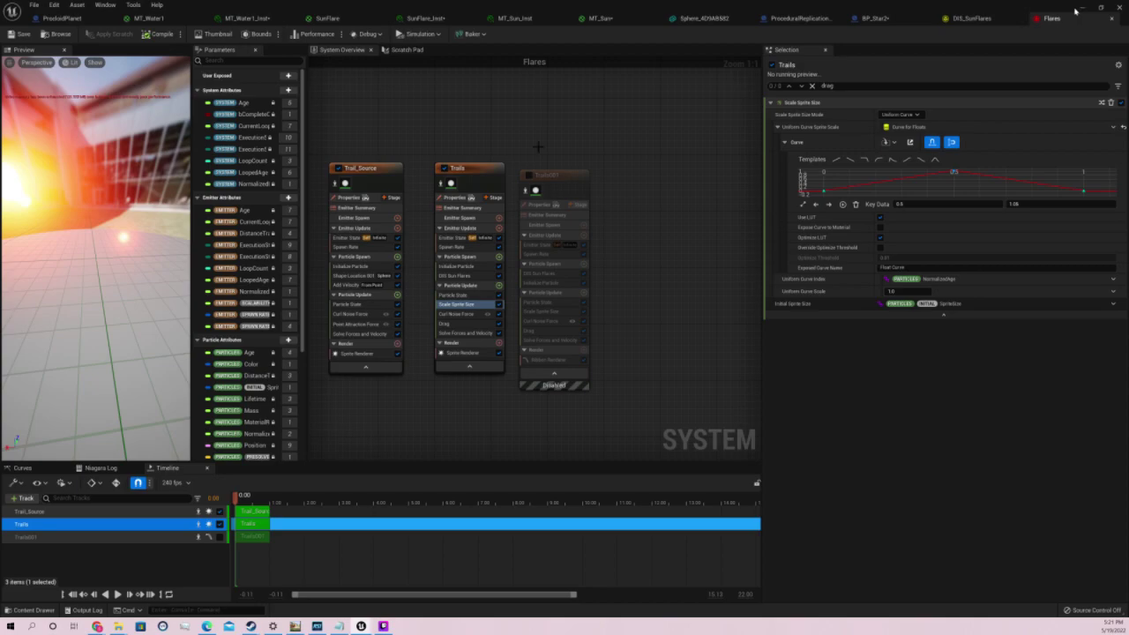
pyautogui.click(1082, 8)
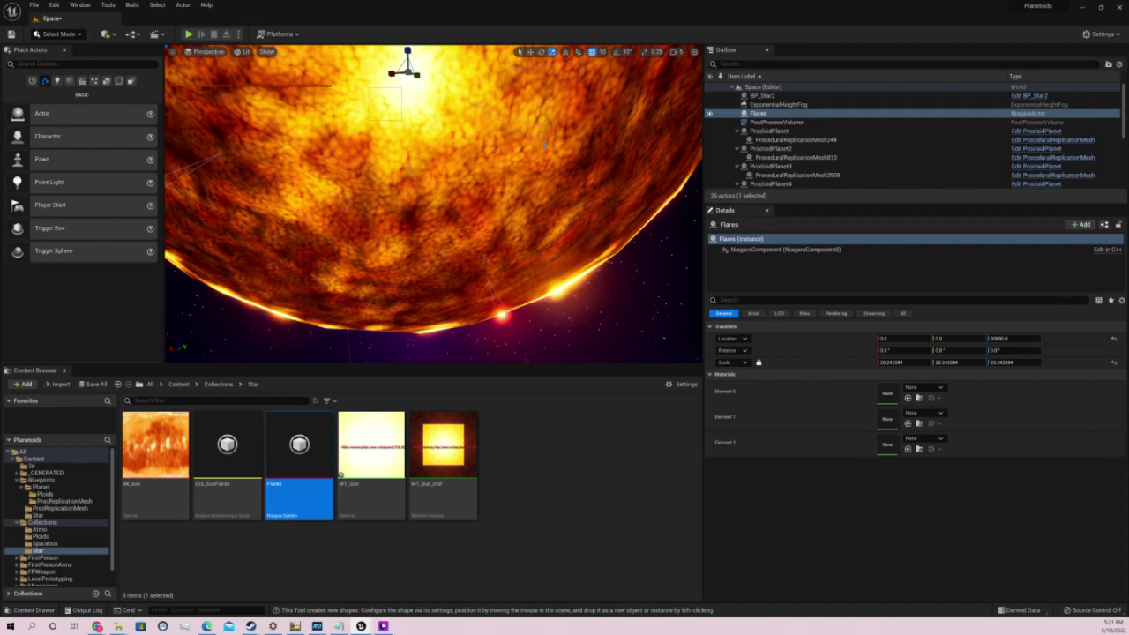
# Frame and zoom in on the Flares actor, start an Alt+P play session, then return to the Flares editor
pyautogui.moveTo(544, 144); pyautogui.dragTo(653, 132, button='right')
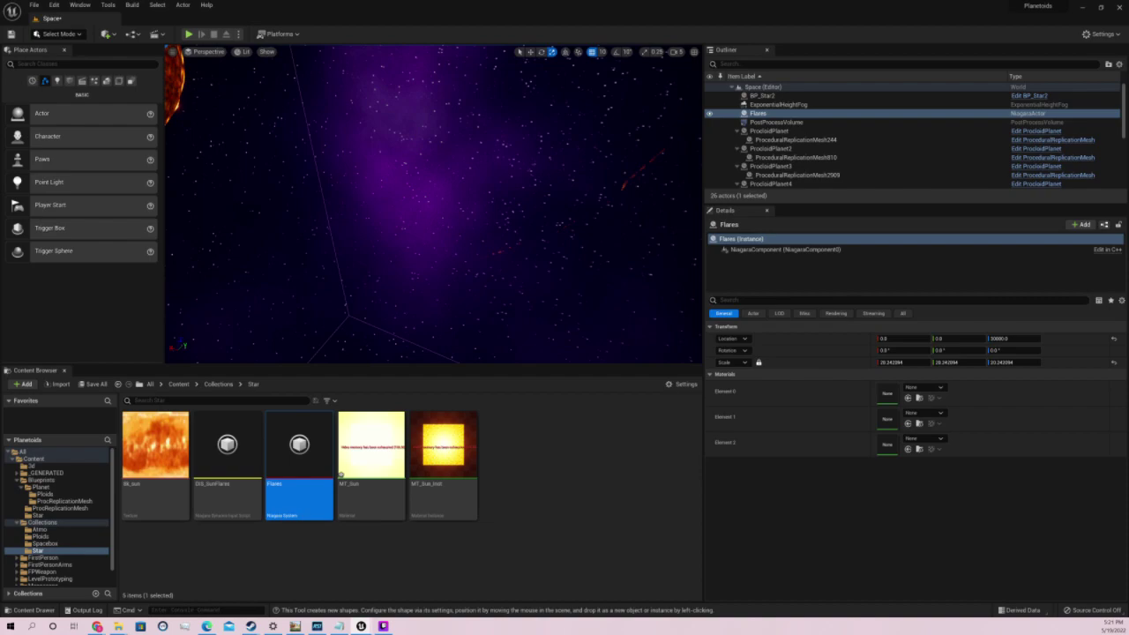
pyautogui.press('f')
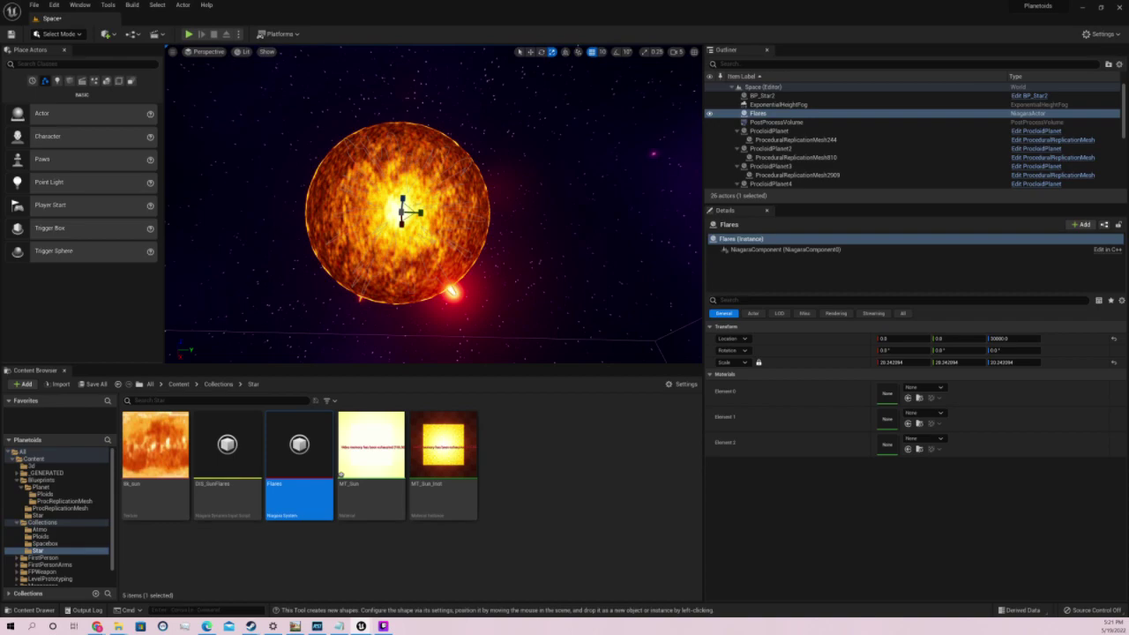
pyautogui.moveTo(432, 203); pyautogui.dragTo(459, 220, button='right')
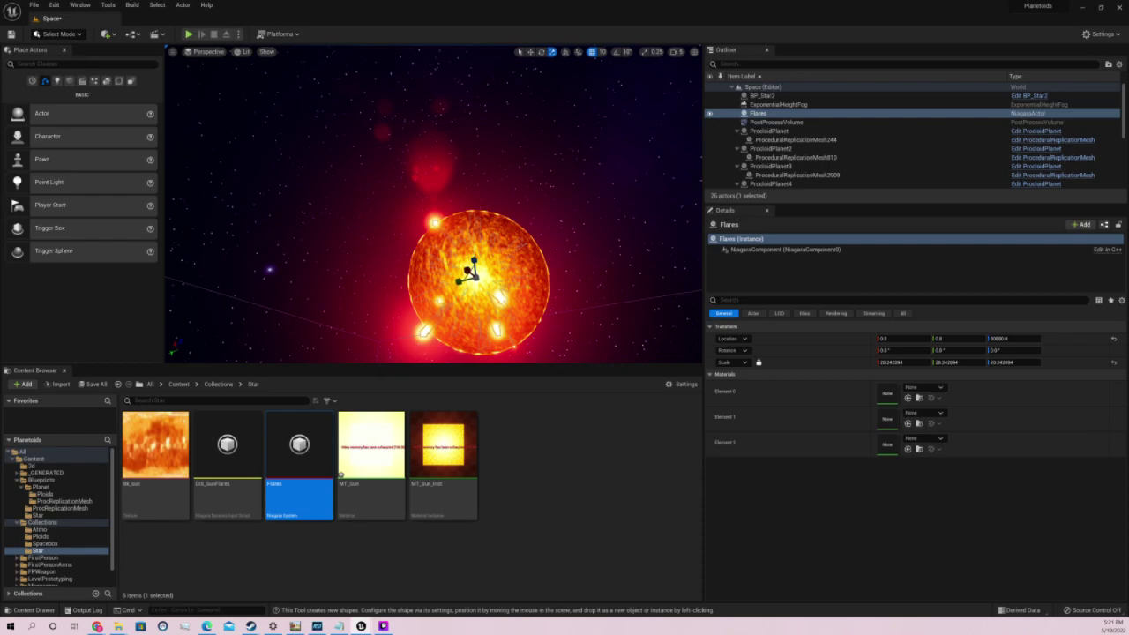
pyautogui.press('f')
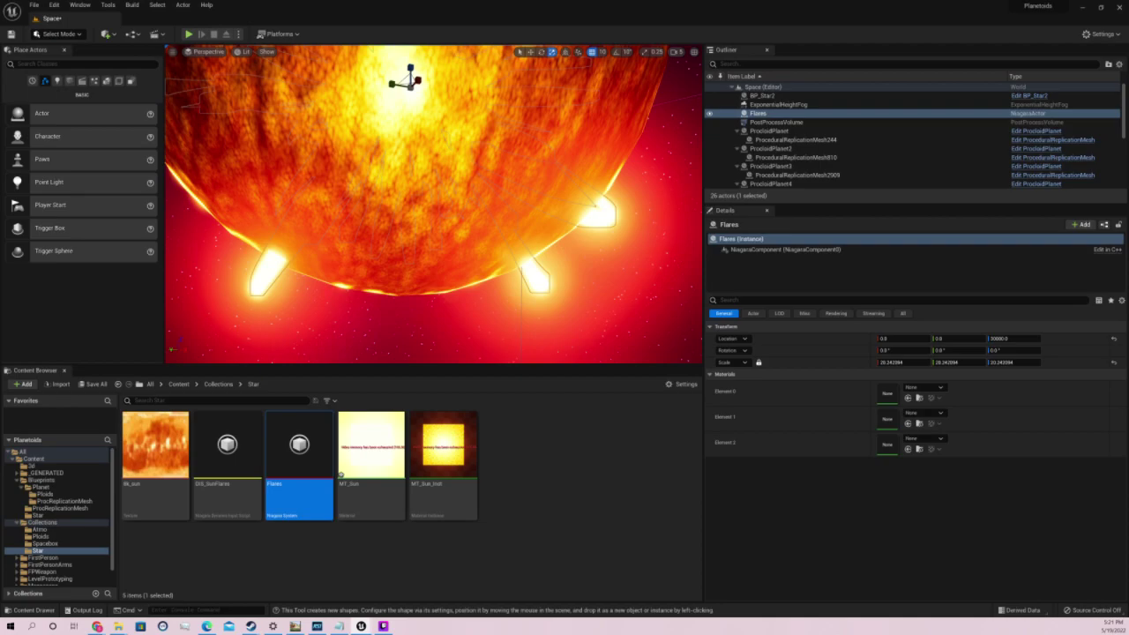
pyautogui.scroll(-5, 520, 199)
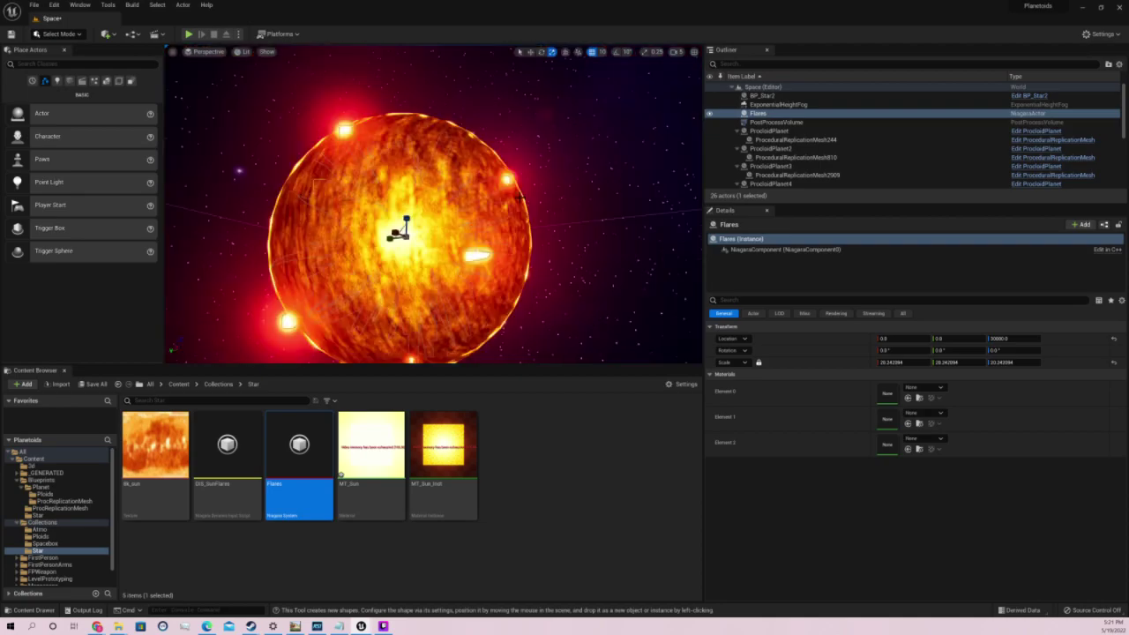
pyautogui.hotkey('alt', 'p')
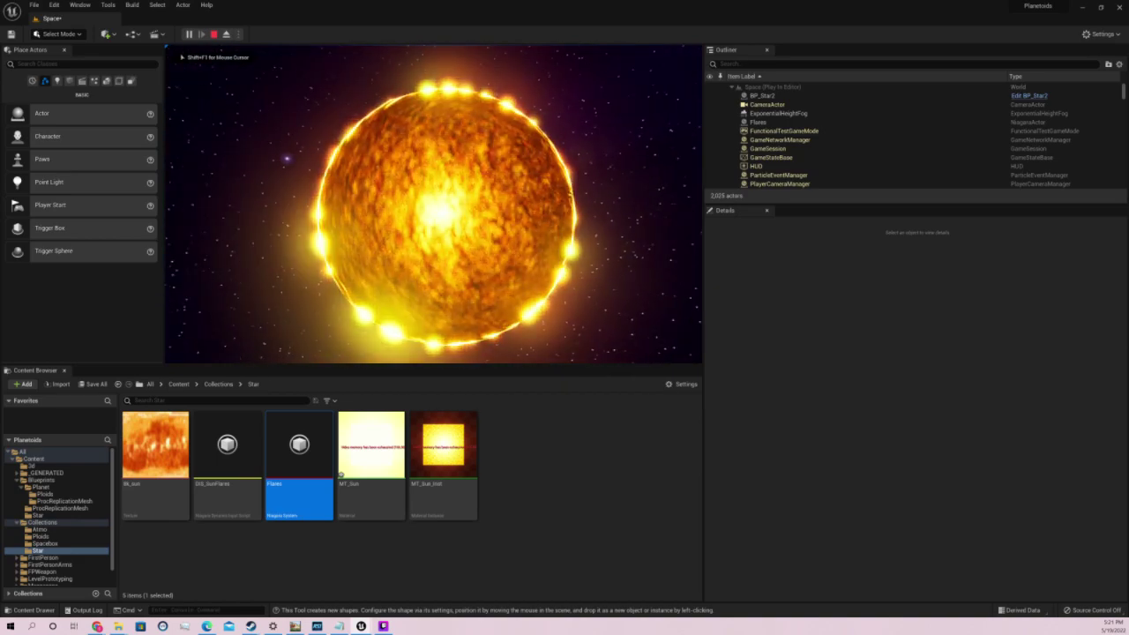
pyautogui.hotkey('shift', 'F1')
pyautogui.hotkey('alt', 'Tab')
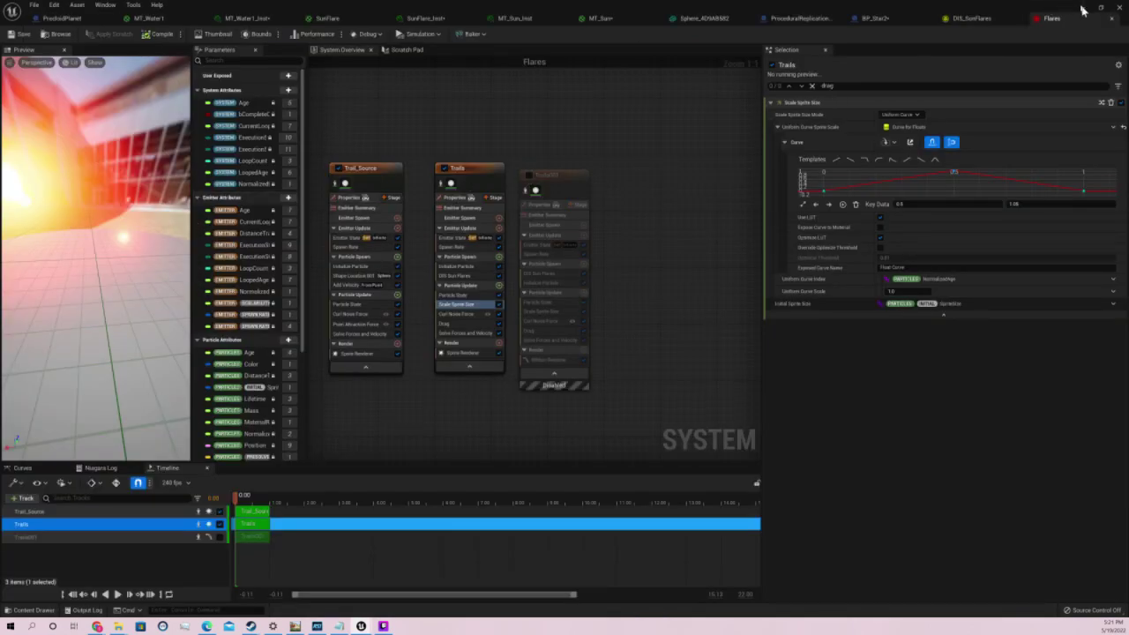
# Hide the Flares editor, watch the running play session, then end it with Esc
pyautogui.click(1082, 10)
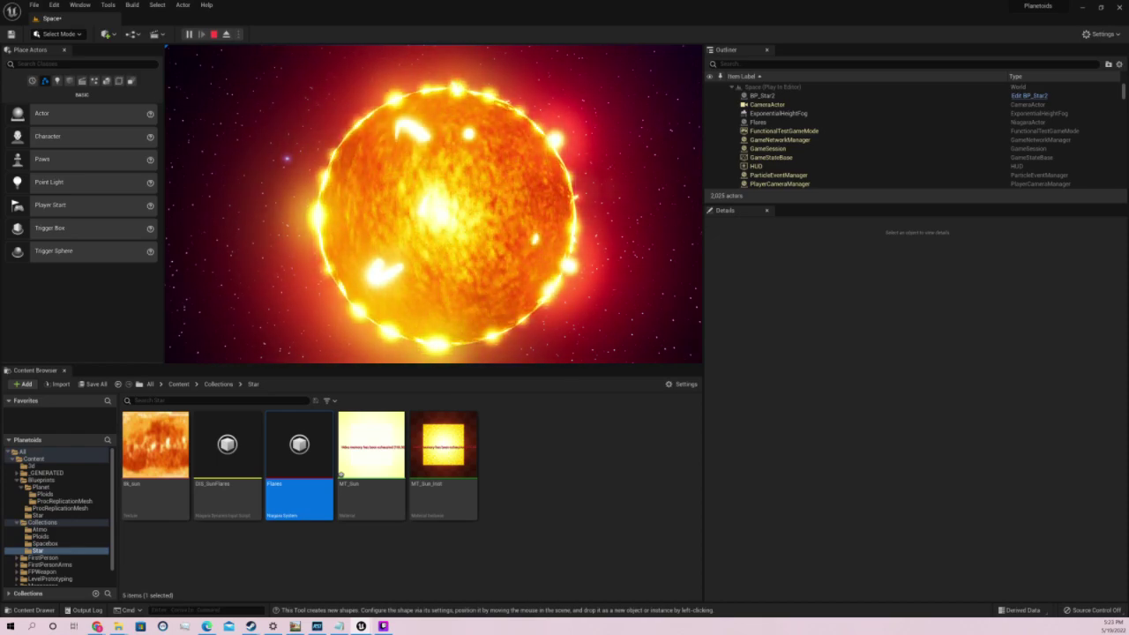
pyautogui.press('Escape')
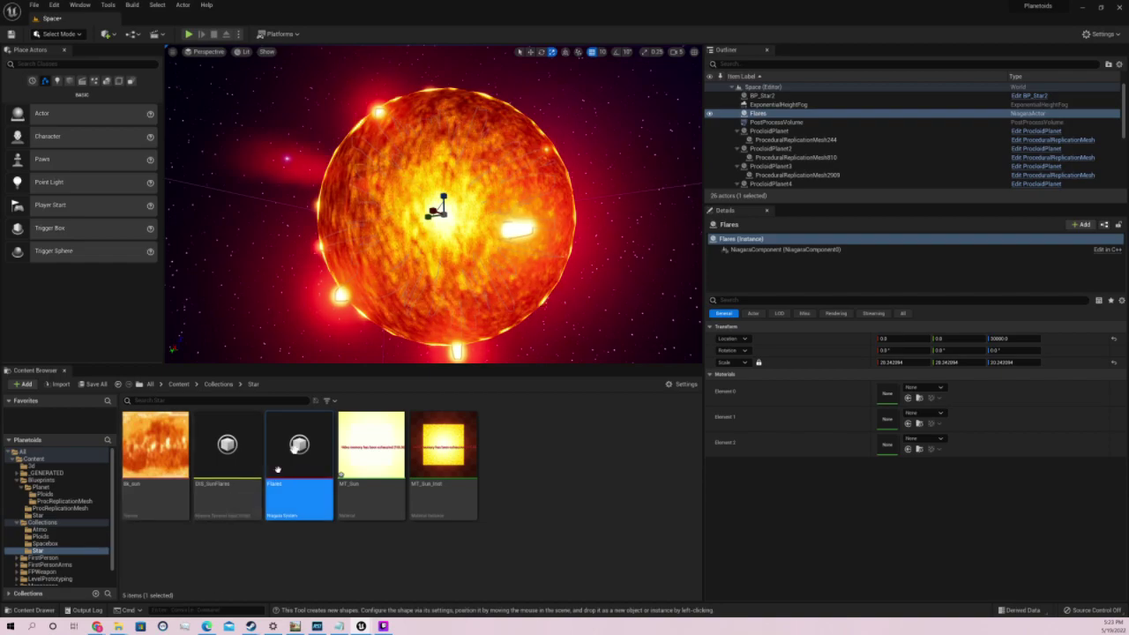
# Open the Flares Niagara system and select the Trail_Source emitter
pyautogui.doubleClick(277, 470)
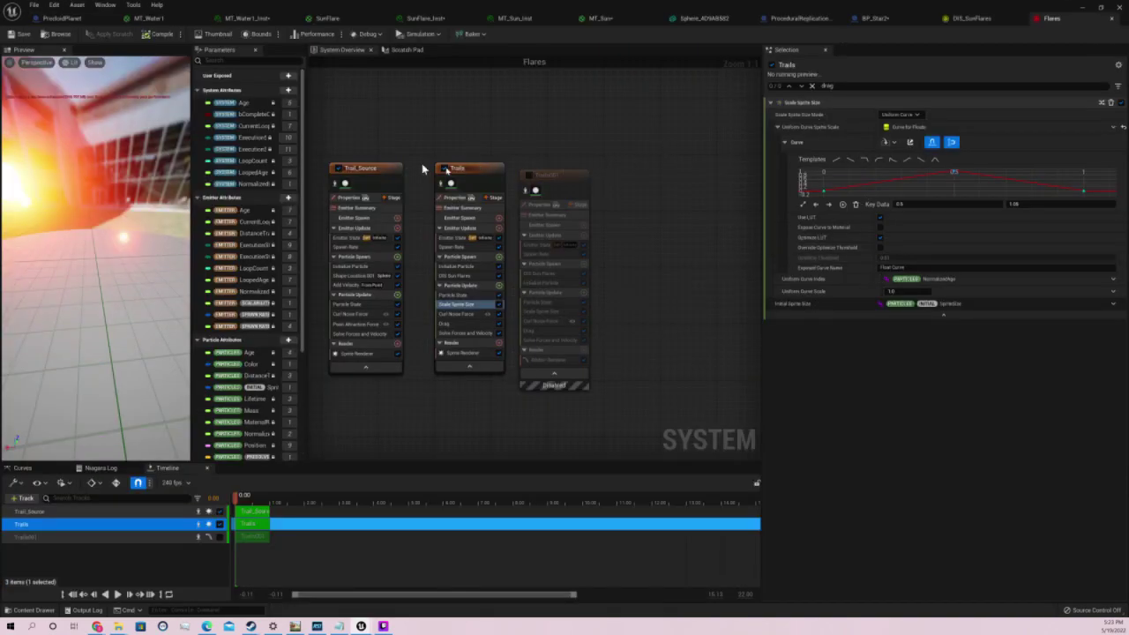
pyautogui.click(392, 169)
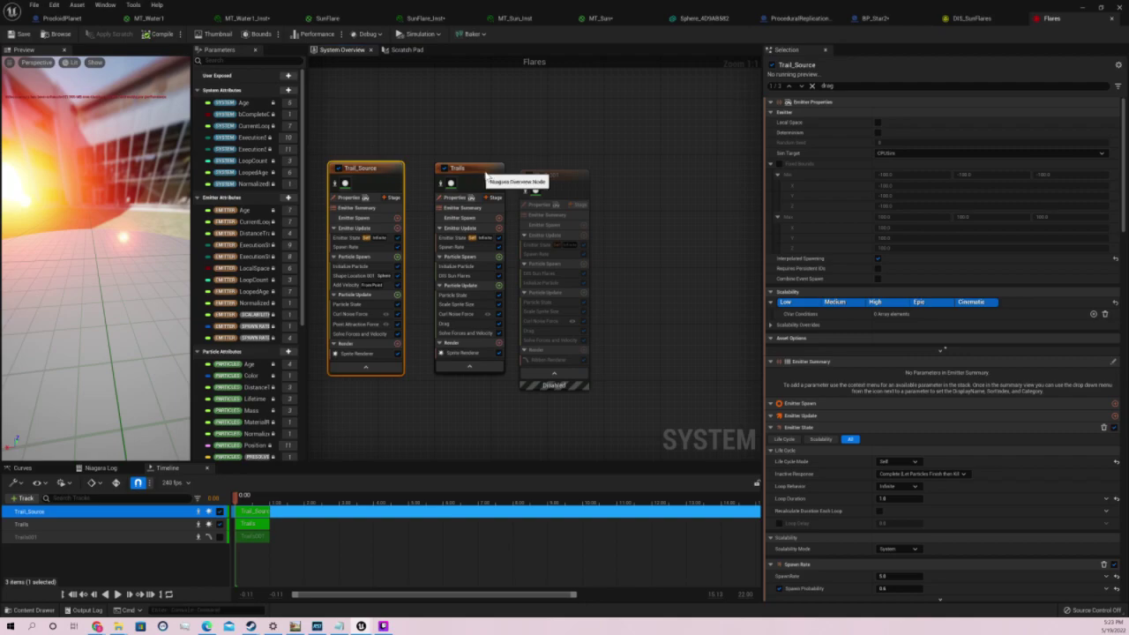
pyautogui.click(486, 175)
pyautogui.click(388, 172)
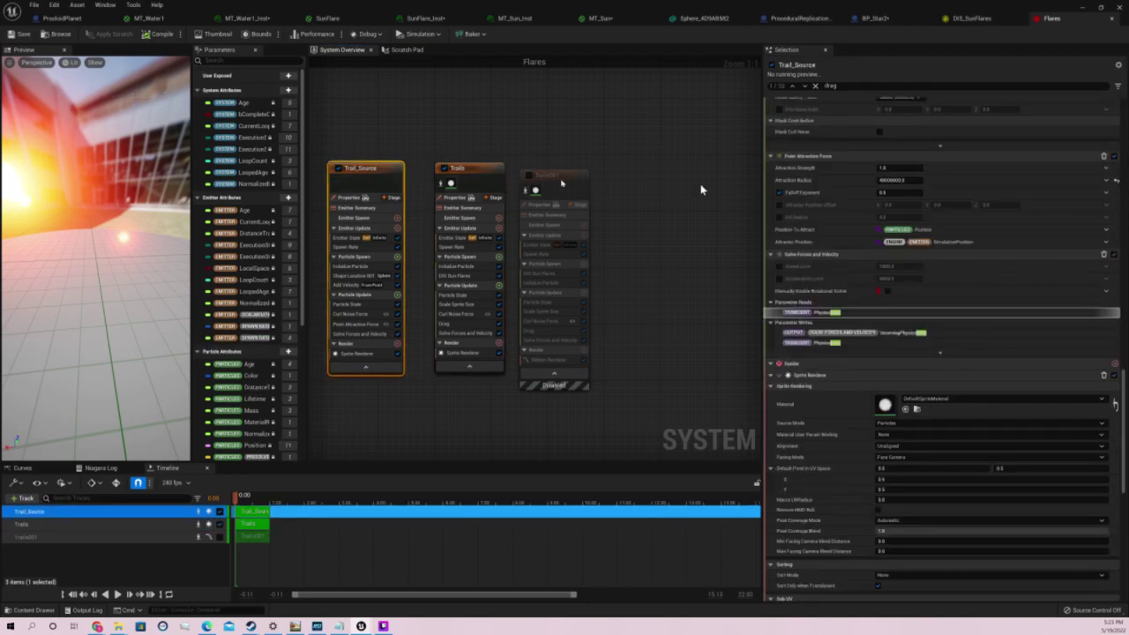
# Enter -25 as the Velocity Speed in Trail_Source's Add Velocity module
pyautogui.scroll(2, 927, 175)
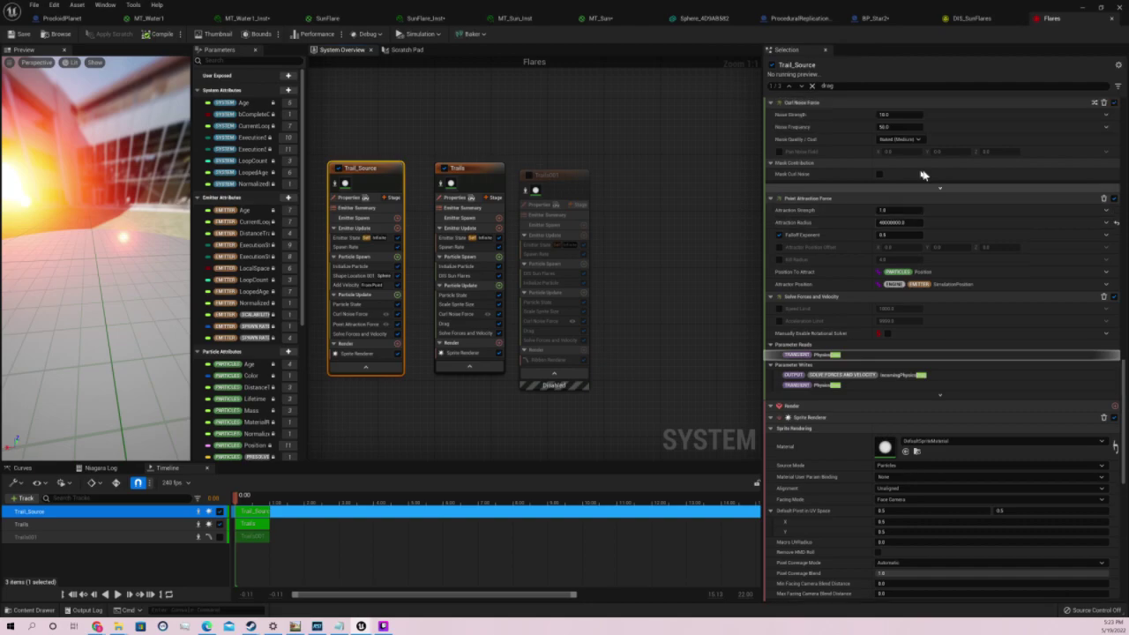
pyautogui.scroll(2, 926, 176)
pyautogui.scroll(3, 913, 168)
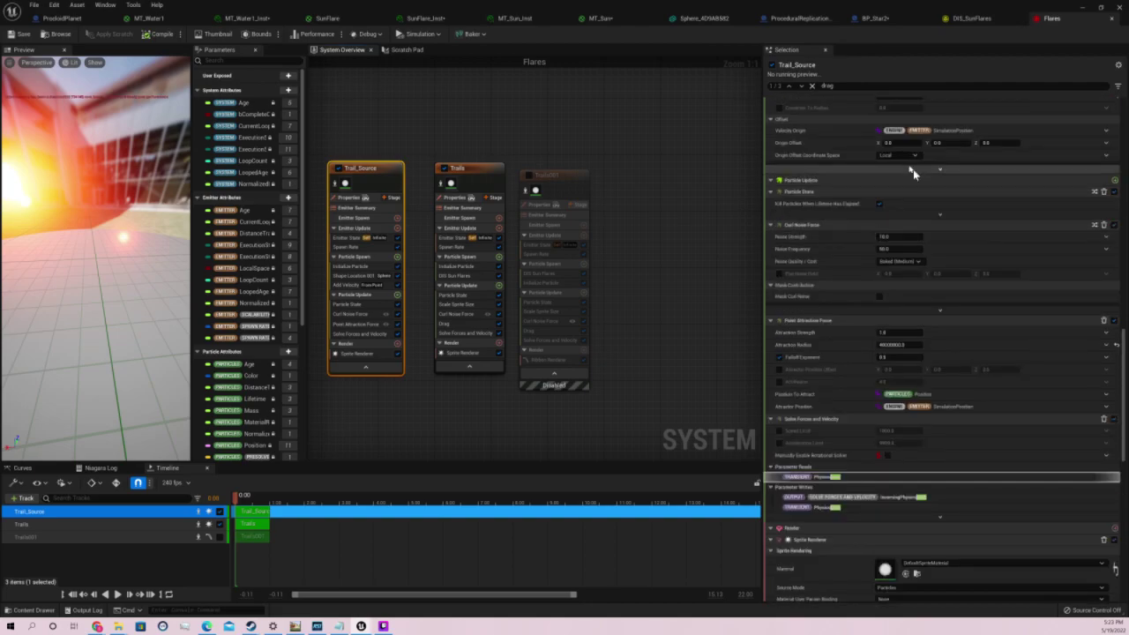
pyautogui.scroll(3, 918, 172)
pyautogui.scroll(3, 920, 175)
pyautogui.scroll(3, 903, 186)
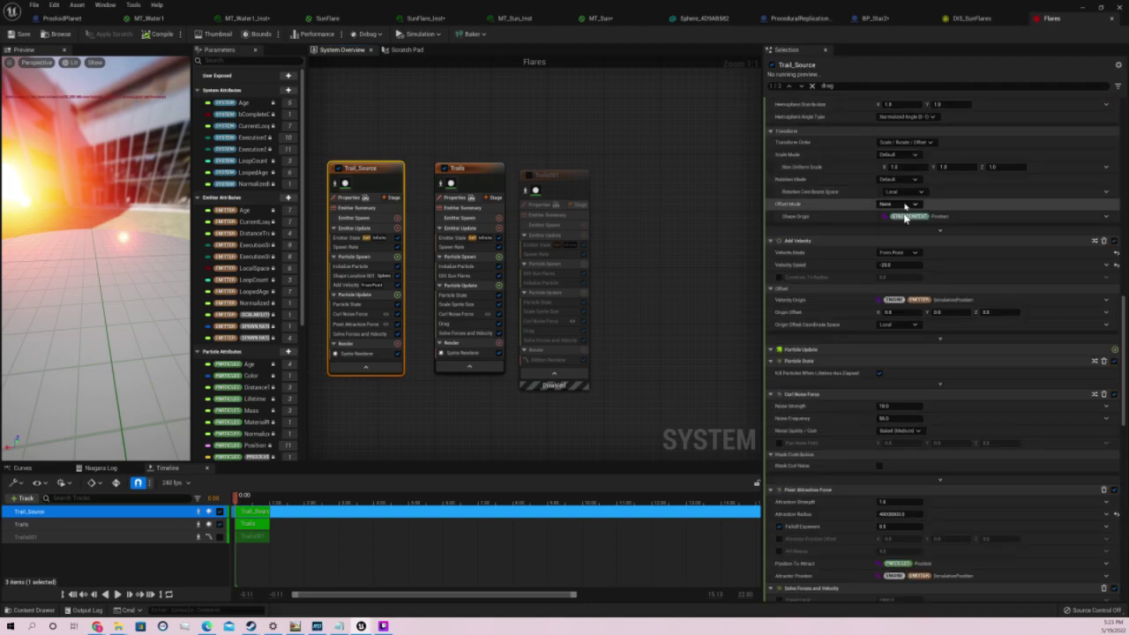
pyautogui.scroll(2, 893, 260)
pyautogui.scroll(2, 900, 256)
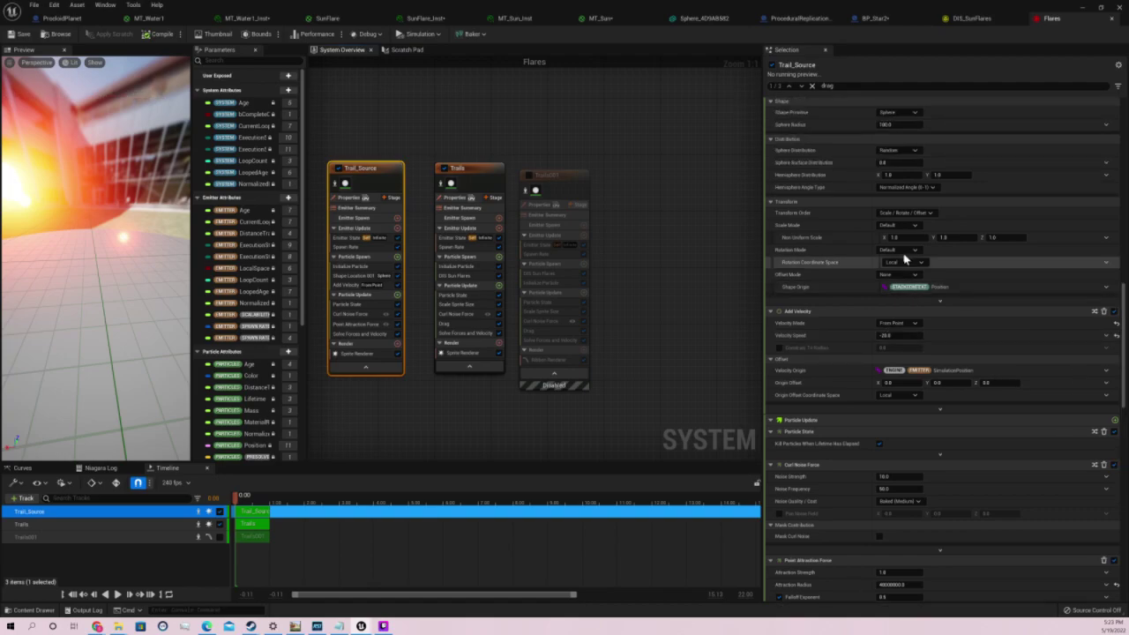
pyautogui.click(885, 334)
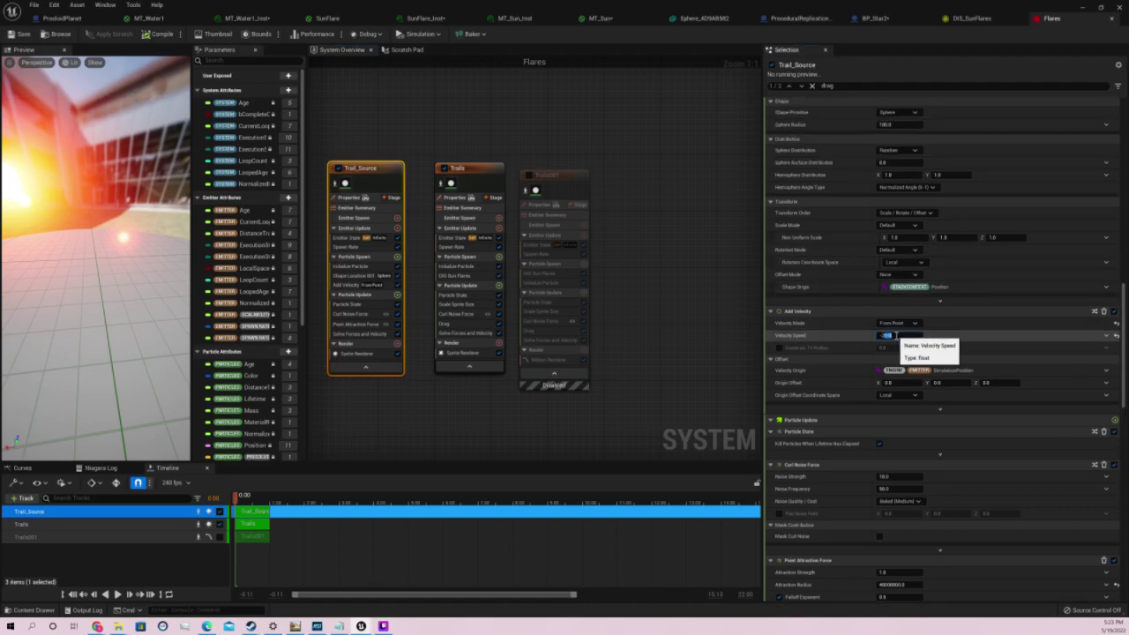
pyautogui.write('-25')
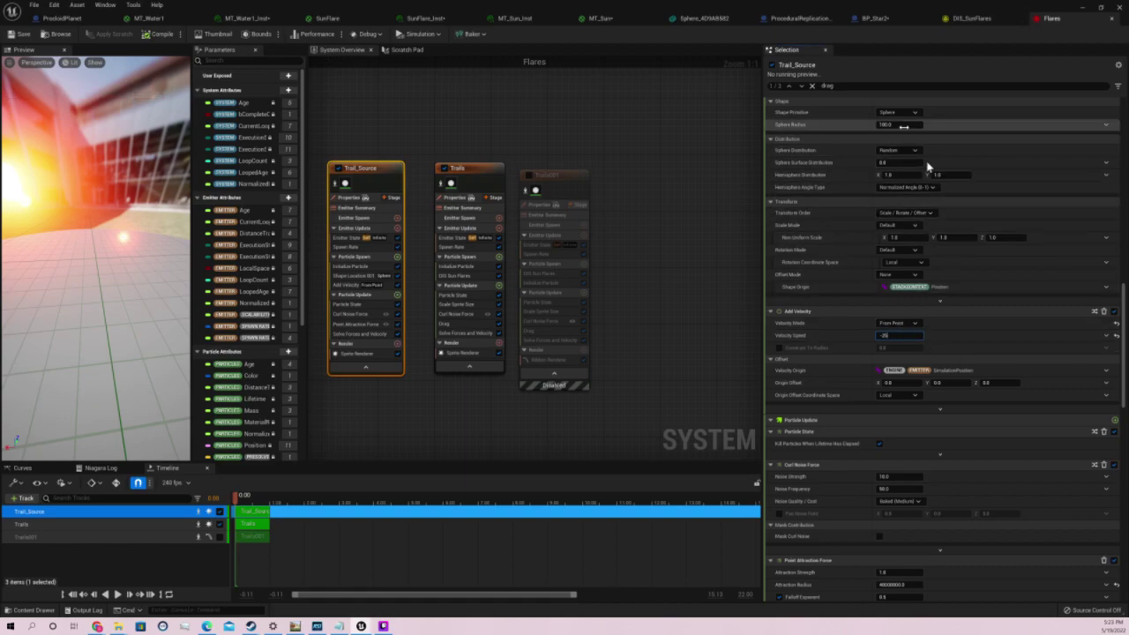
pyautogui.scroll(2, 935, 168)
pyautogui.scroll(2, 922, 159)
pyautogui.scroll(2, 909, 183)
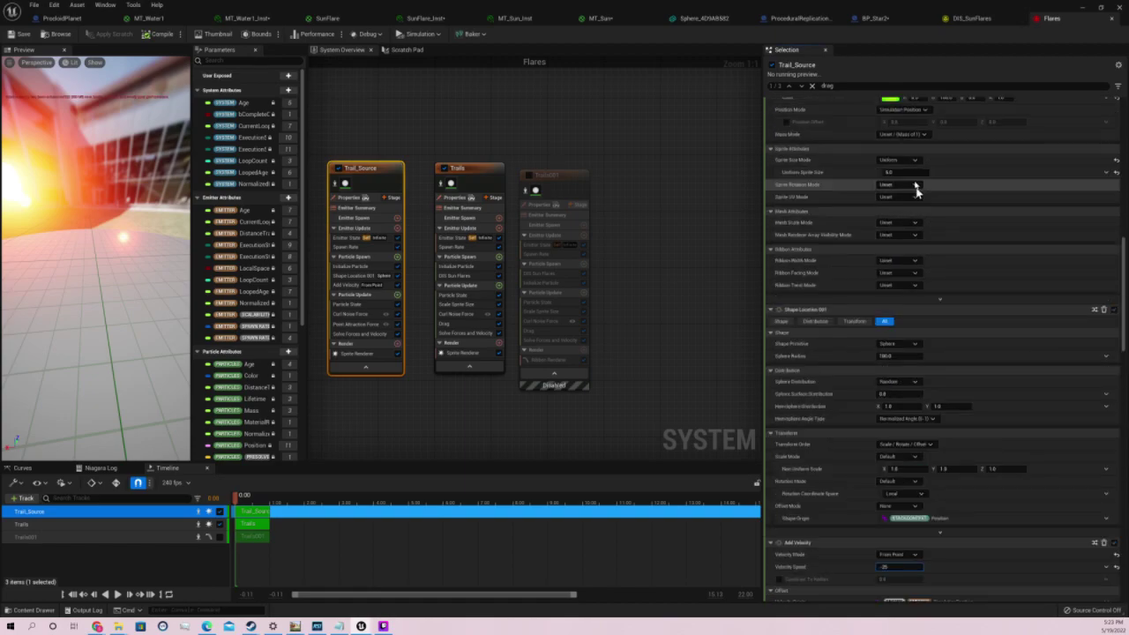
pyautogui.scroll(2, 925, 189)
pyautogui.scroll(1, 923, 192)
pyautogui.scroll(2, 921, 192)
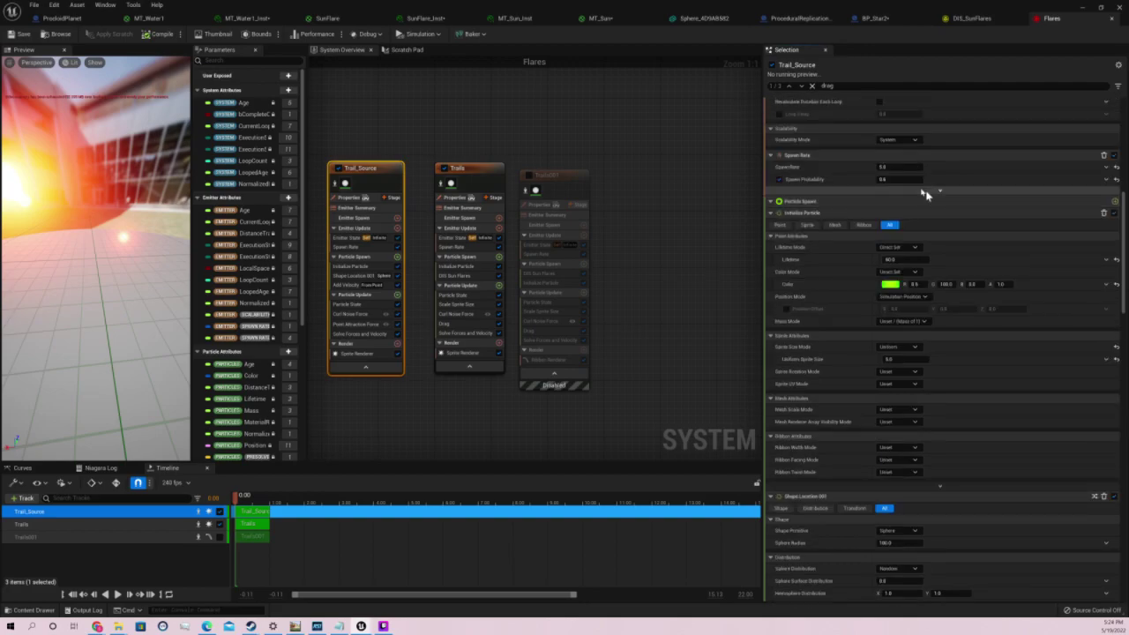
pyautogui.scroll(2, 929, 196)
pyautogui.scroll(4, 940, 200)
pyautogui.scroll(2, 946, 205)
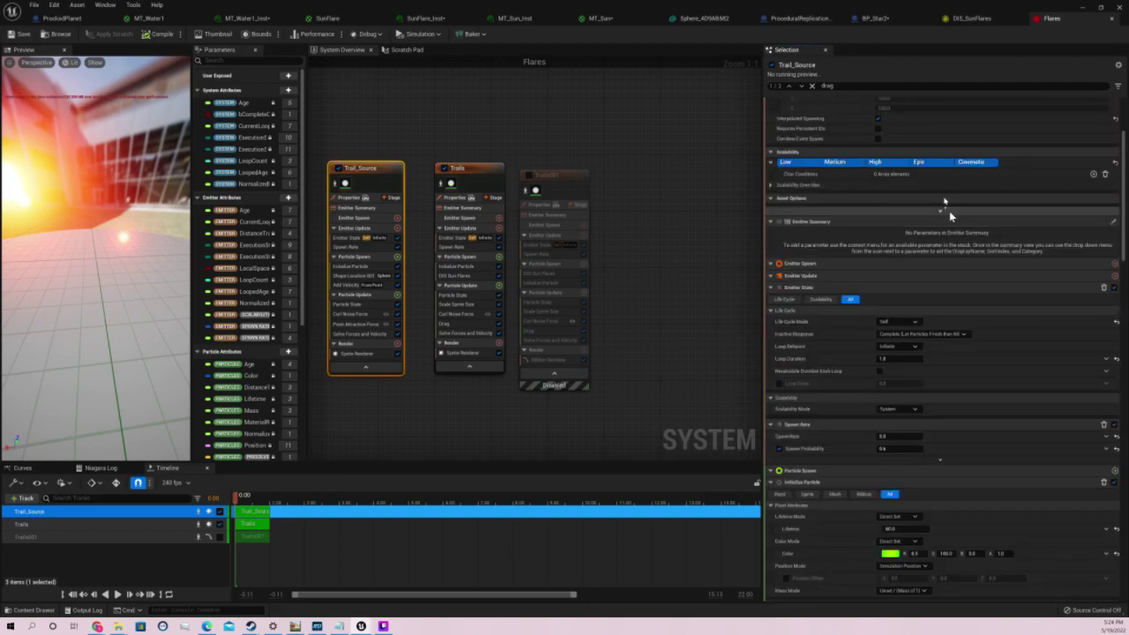
pyautogui.scroll(2, 949, 211)
# Drag Trail_Source's SpawnRate to a higher value, then return to the level with the sun
pyautogui.click(369, 248)
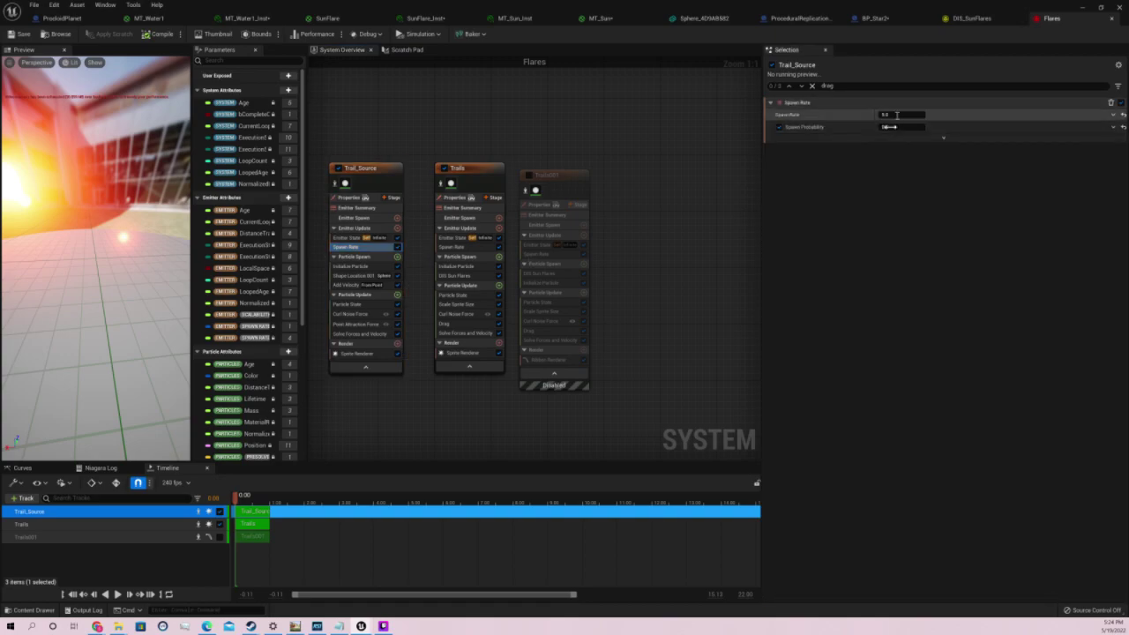
pyautogui.moveTo(896, 115); pyautogui.dragTo(908, 114)
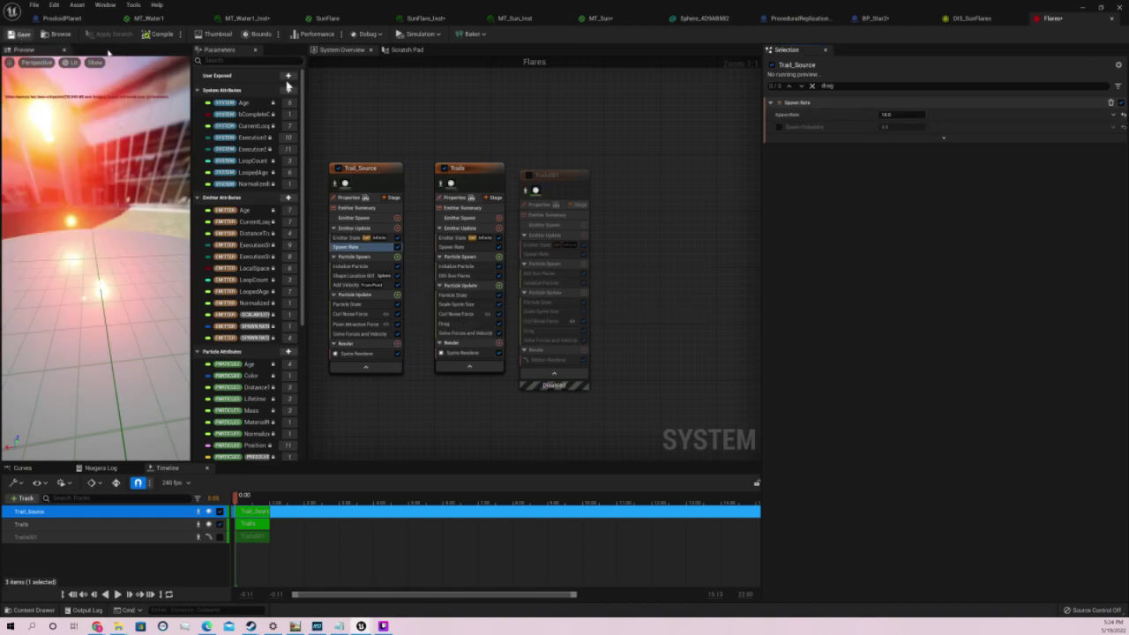
pyautogui.click(1083, 7)
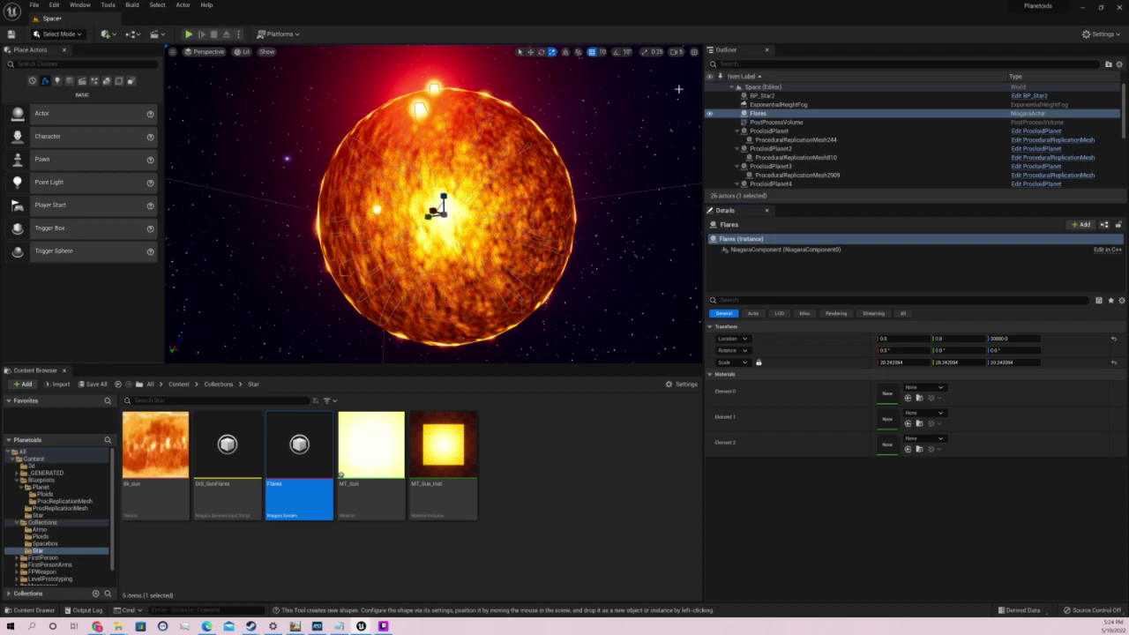
# Reopen Flares, set Trail_Source's Add Velocity speed to -50, then play and pause the preview
pyautogui.doubleClick(315, 426)
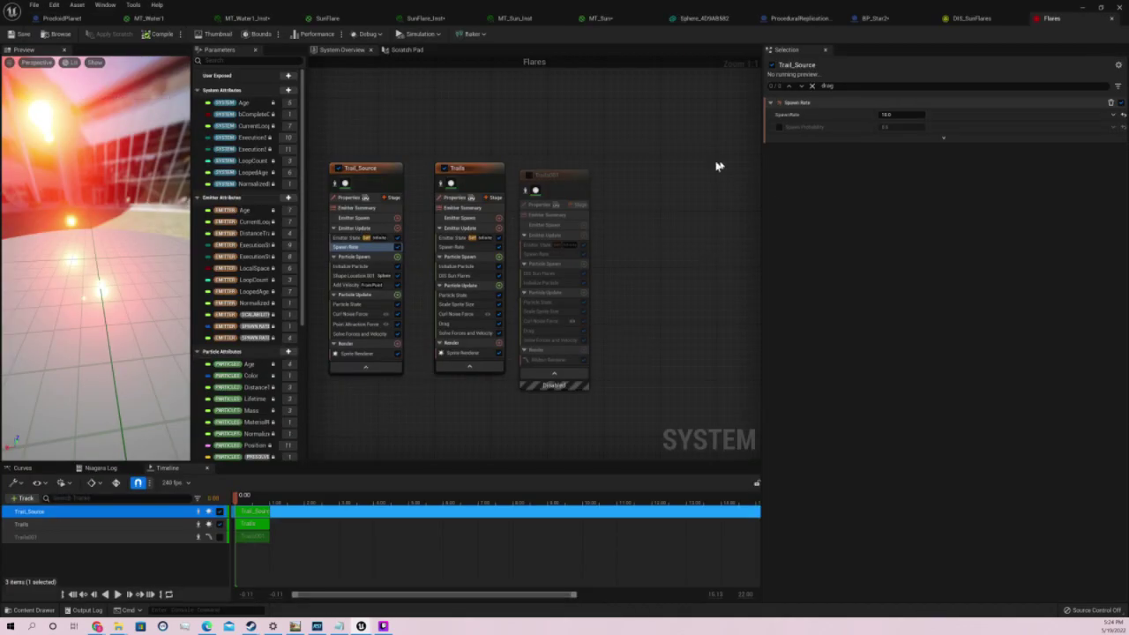
pyautogui.click(363, 268)
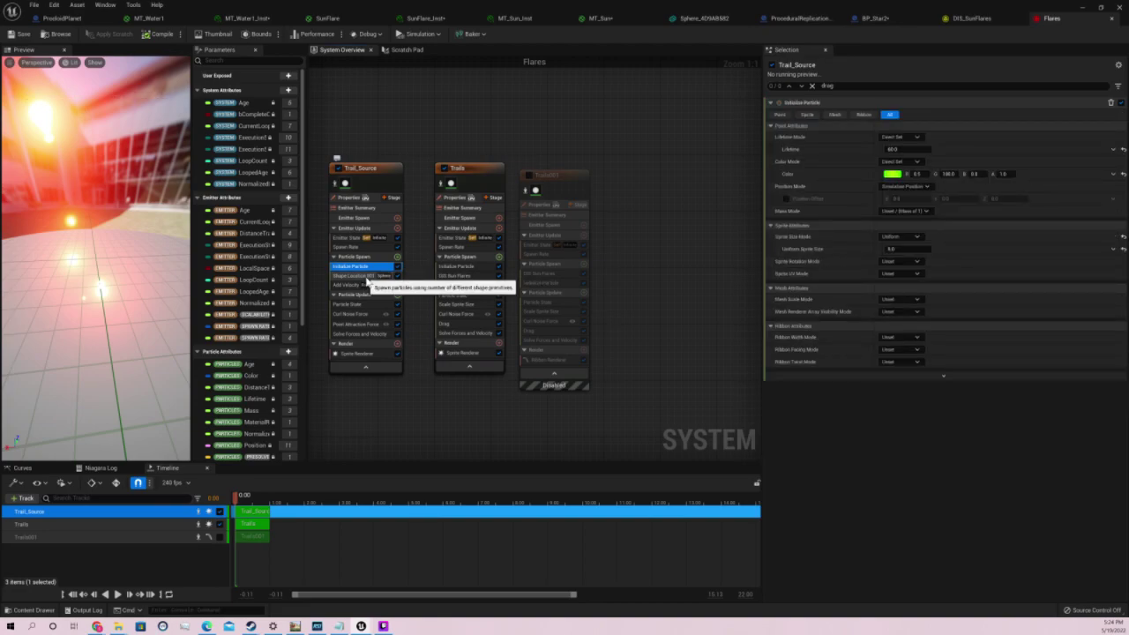
pyautogui.click(365, 276)
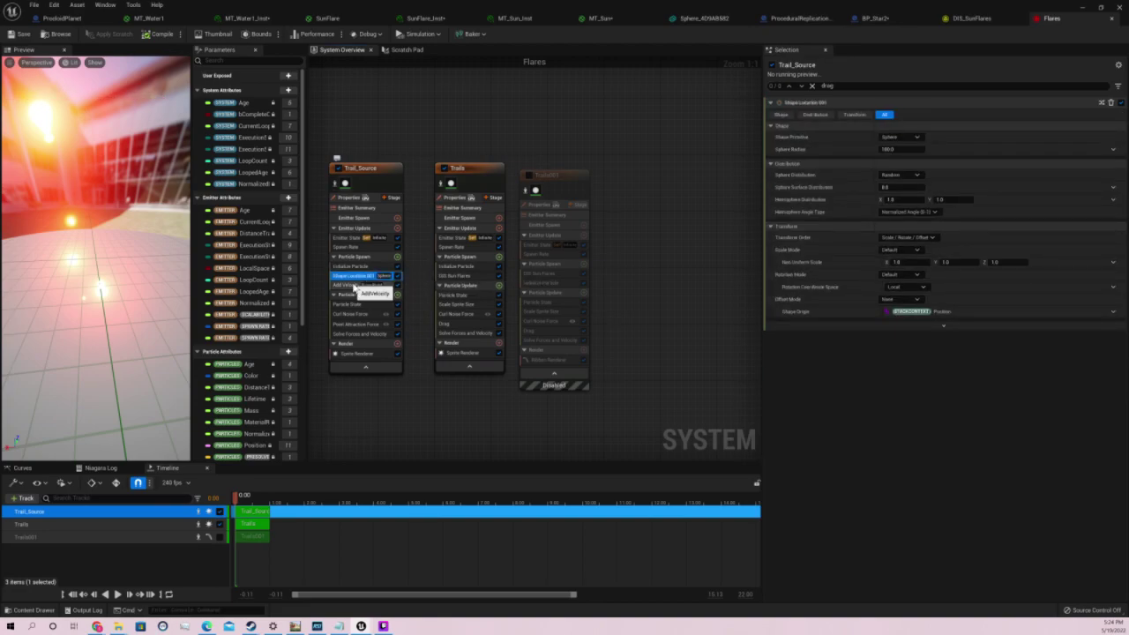
pyautogui.click(355, 286)
pyautogui.click(884, 127)
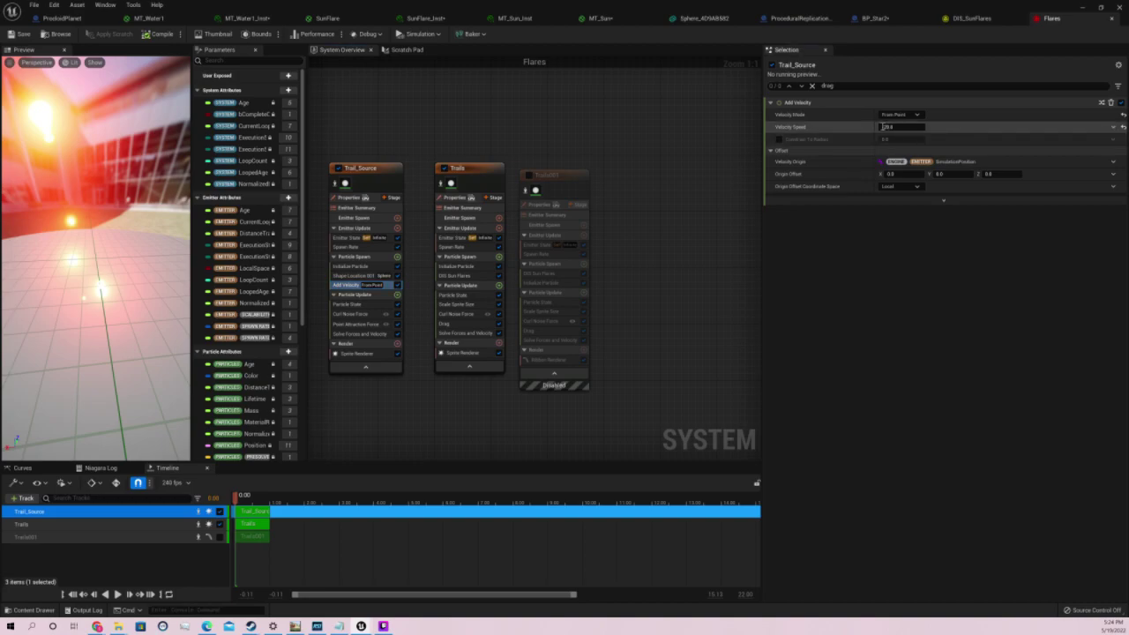
pyautogui.moveTo(882, 128); pyautogui.dragTo(903, 127)
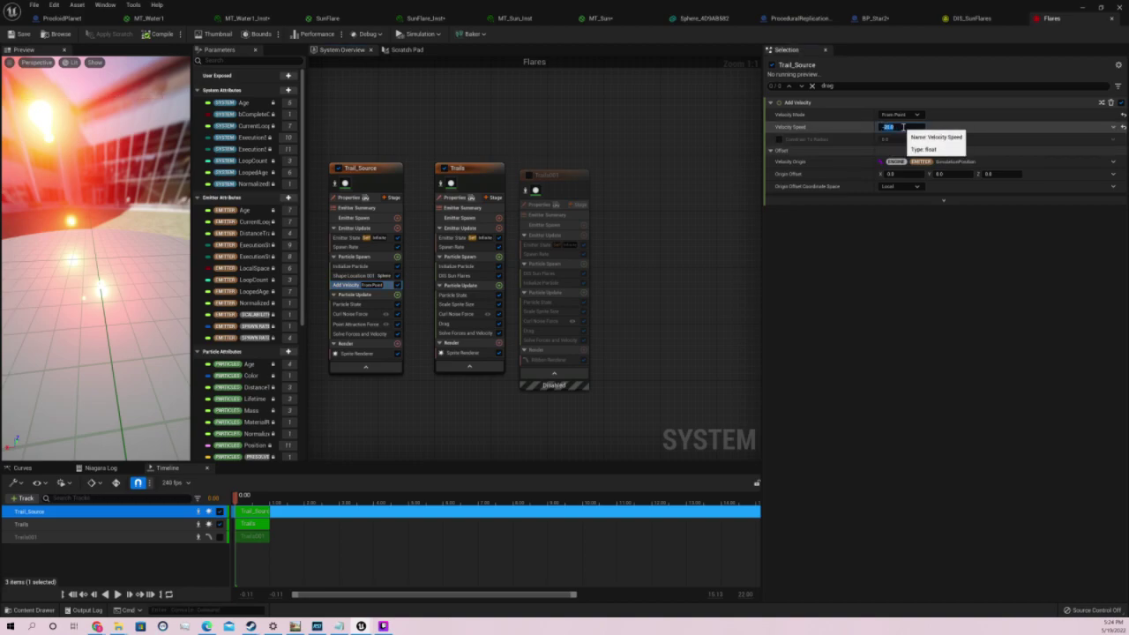
pyautogui.write('-50')
pyautogui.press('Return')
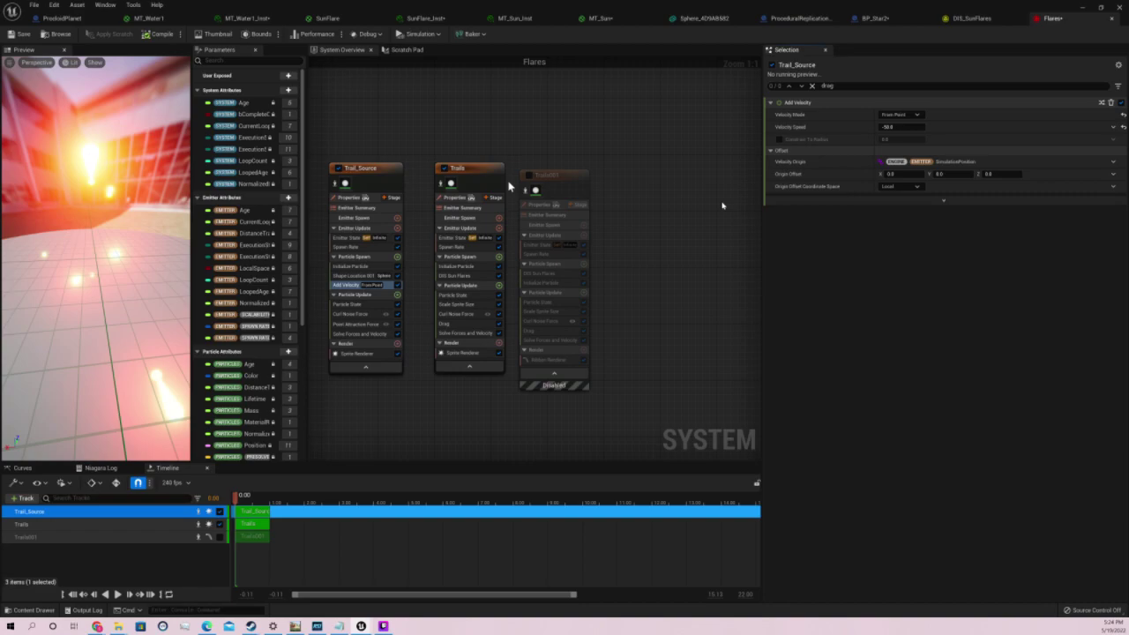
pyautogui.click(118, 594)
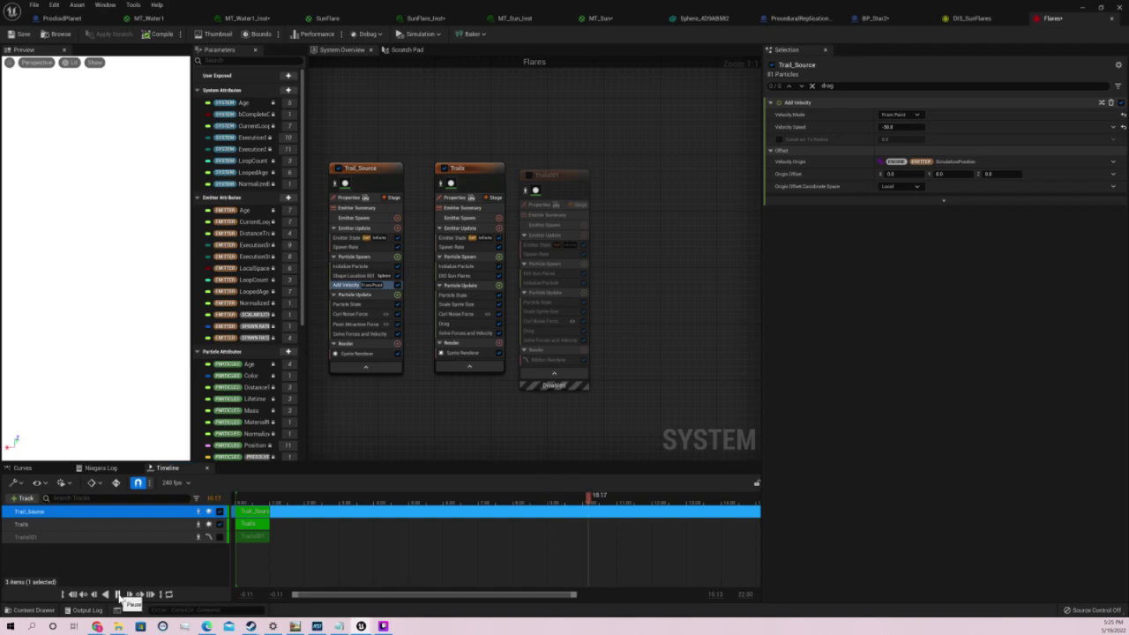
pyautogui.click(118, 596)
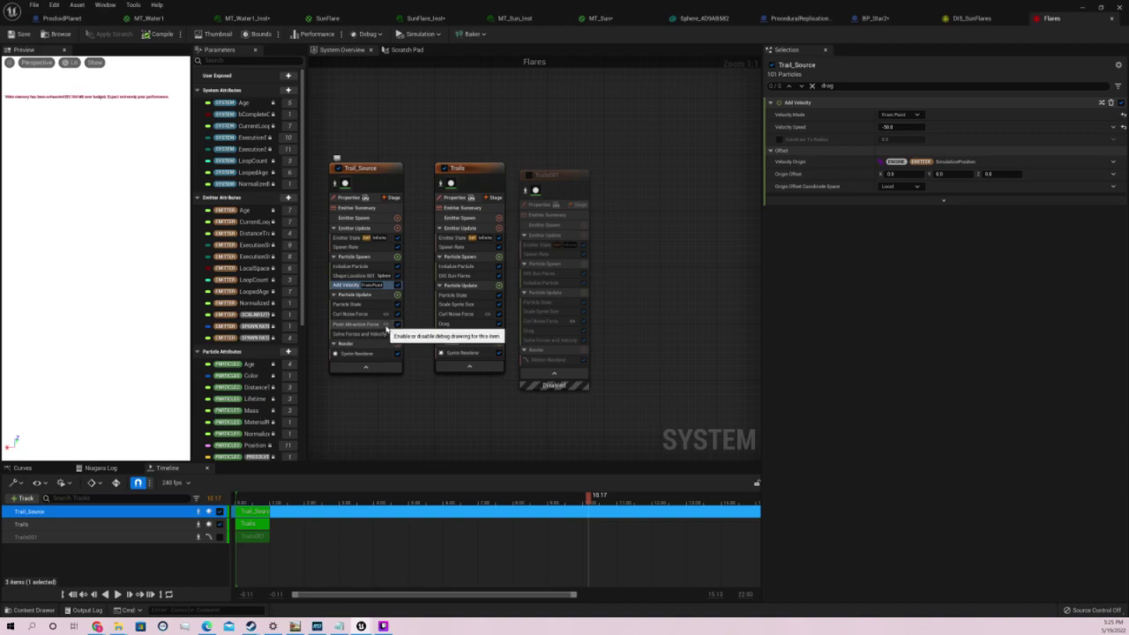
# Hide the Niagara editor, play the level to watch the sun's flares, then stop with Esc
pyautogui.click(1083, 8)
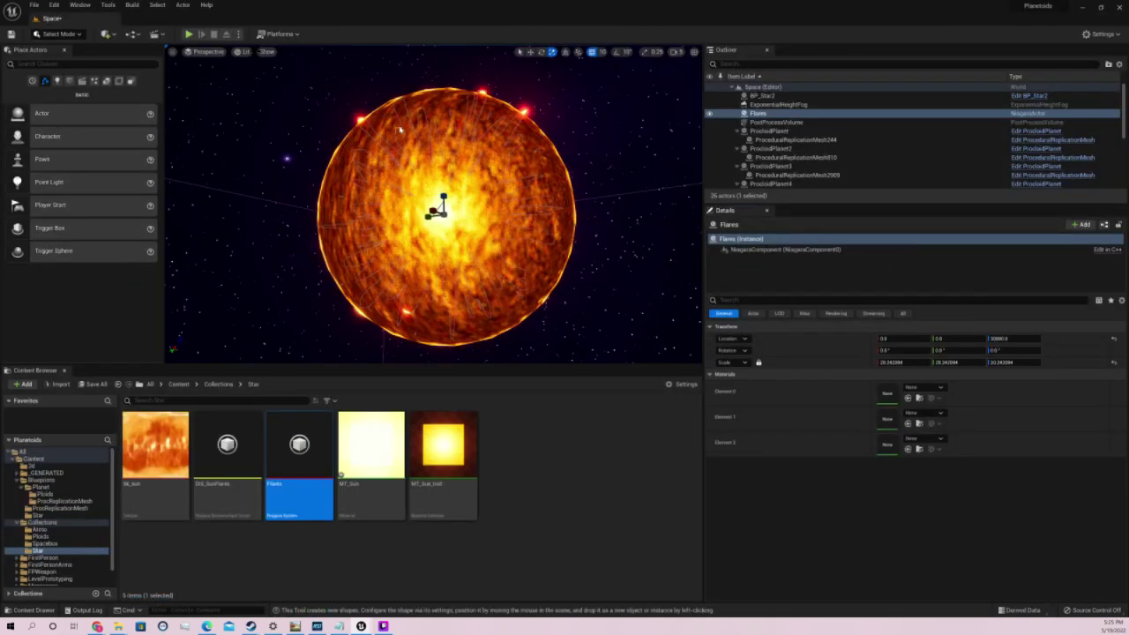
pyautogui.click(189, 35)
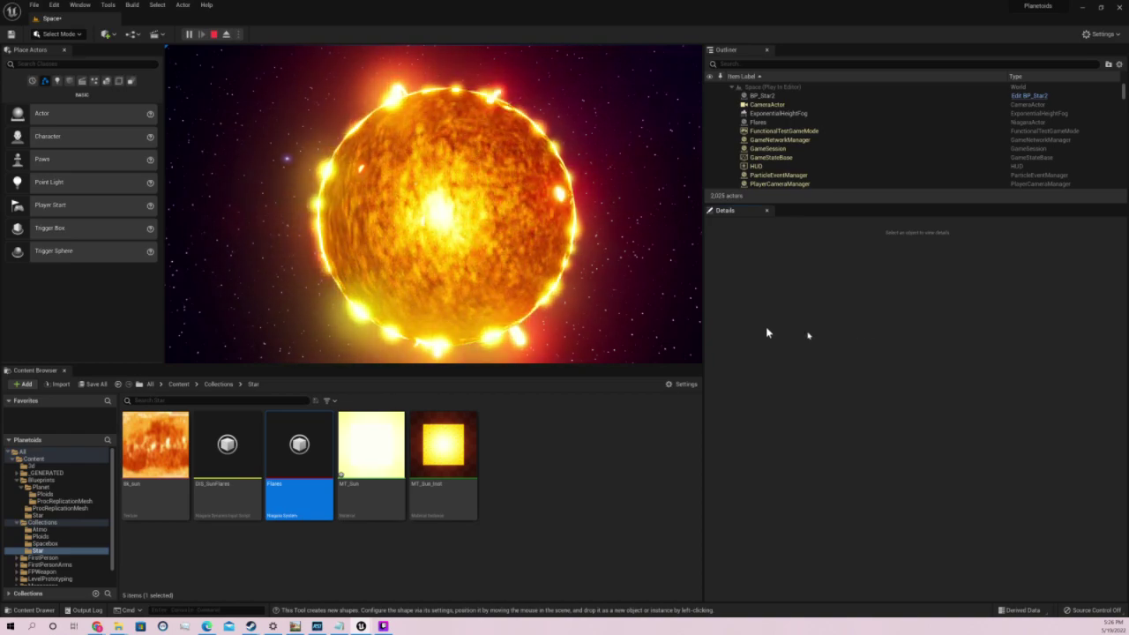
pyautogui.press('Escape')
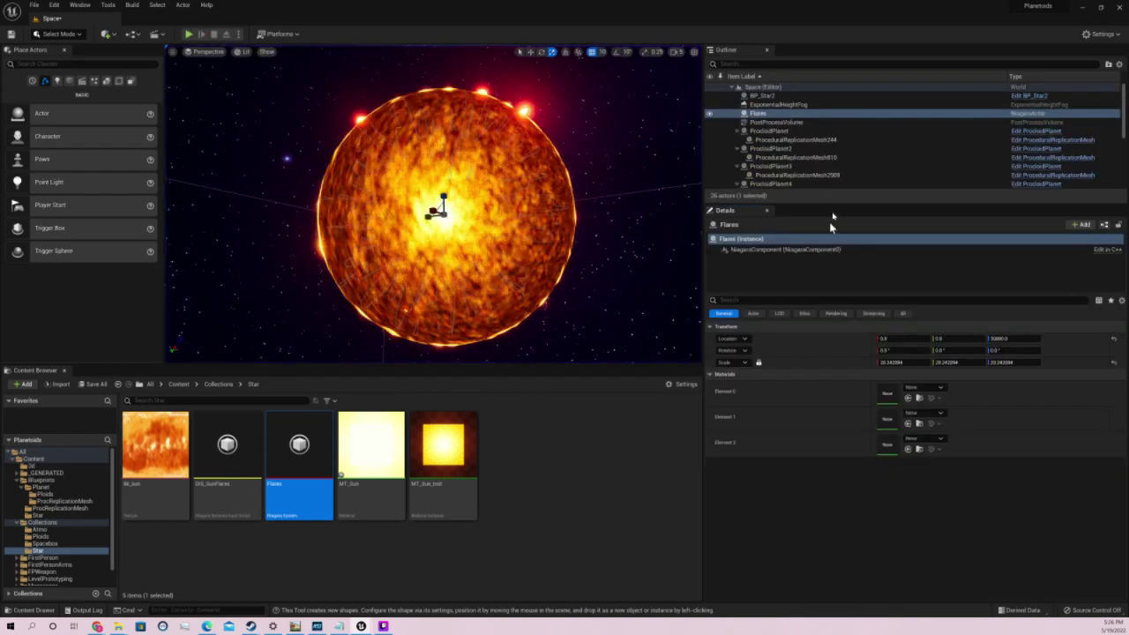
# Reopen the Flares system and disable the Trails emitter
pyautogui.doubleClick(300, 446)
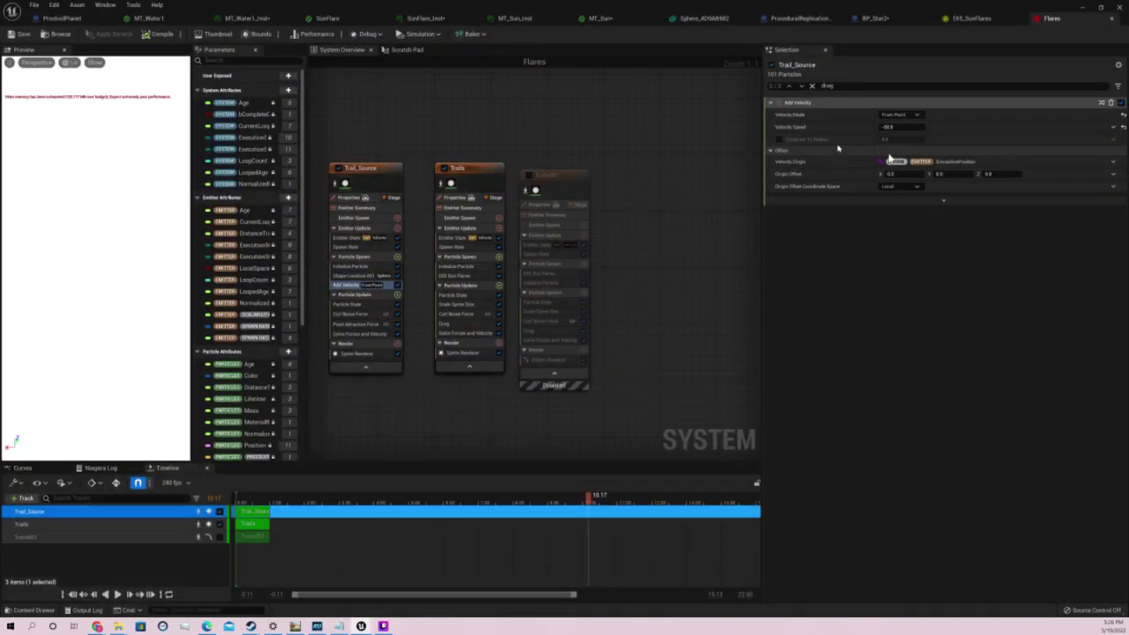
pyautogui.click(841, 85)
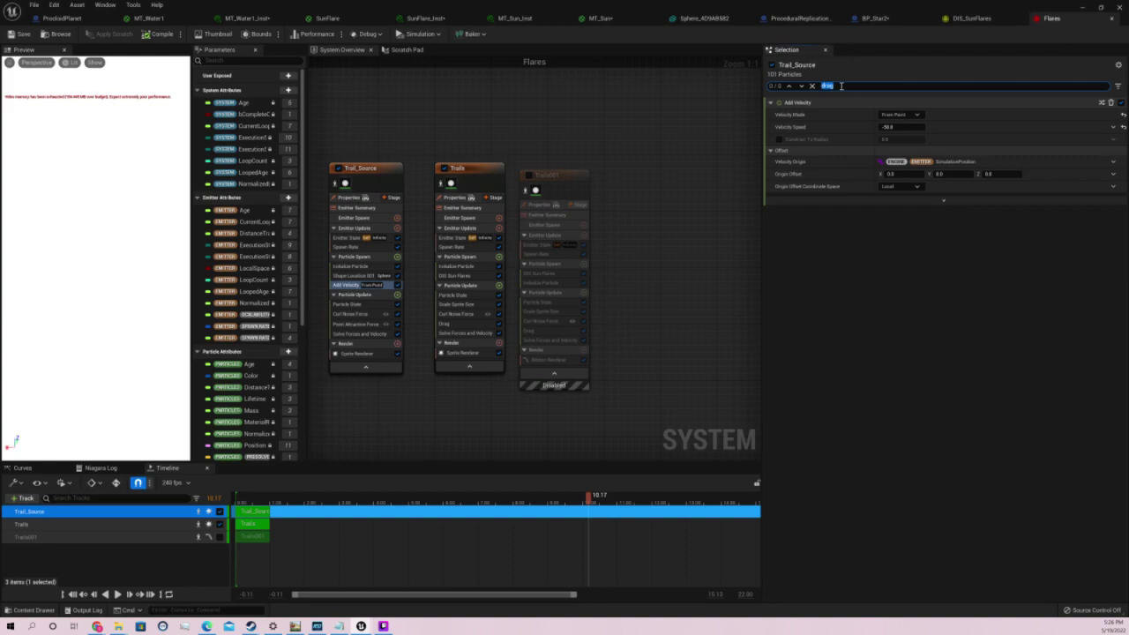
pyautogui.click(444, 168)
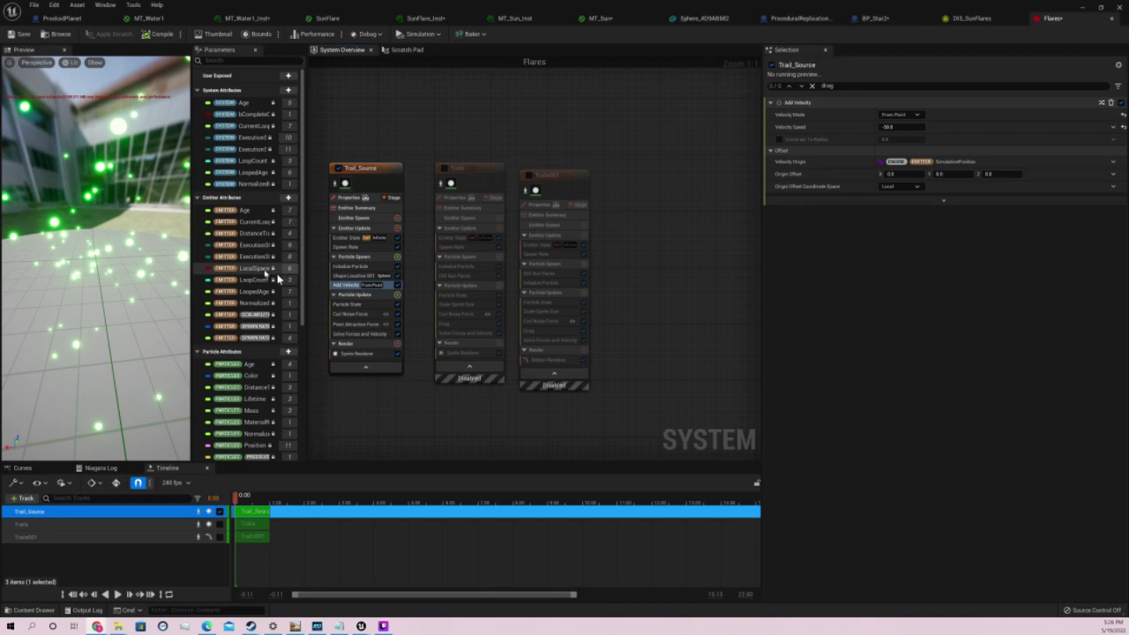
# Replace the 'drag' stack search with 'size' and show Trail_Source's Sprite Renderer settings
pyautogui.click(838, 86)
pyautogui.doubleClick(839, 85)
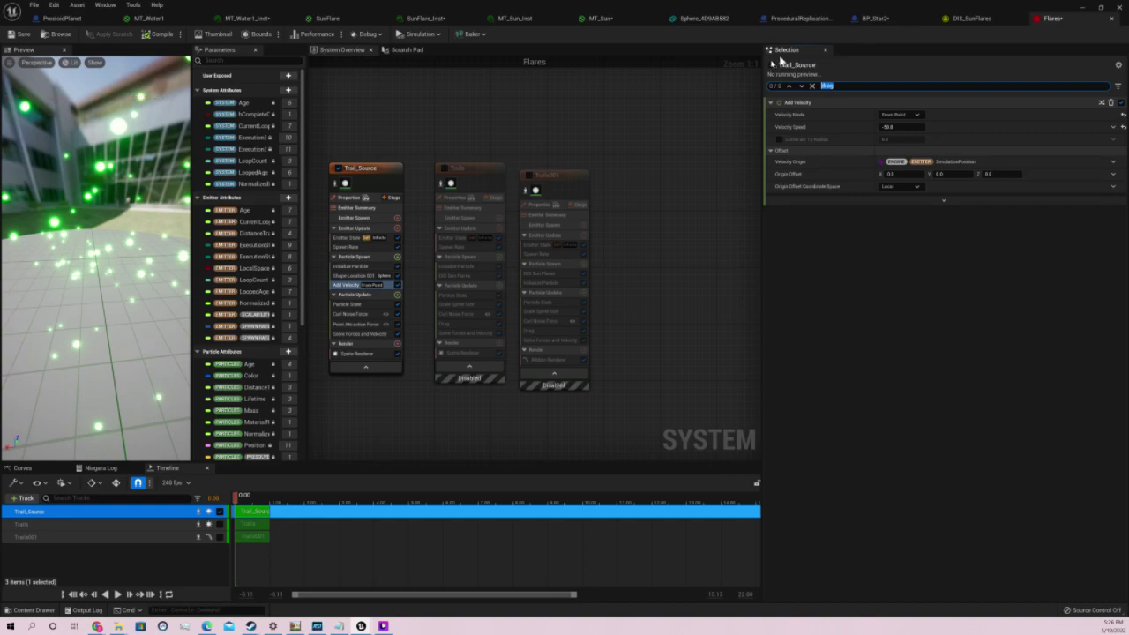
pyautogui.press('BackSpace')
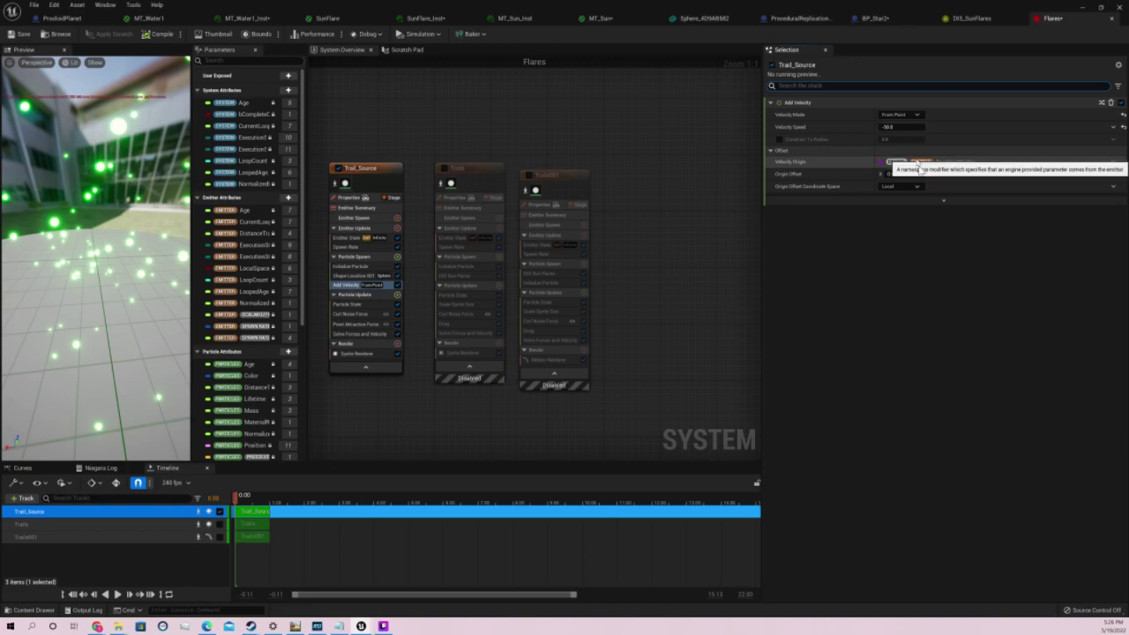
pyautogui.write('size')
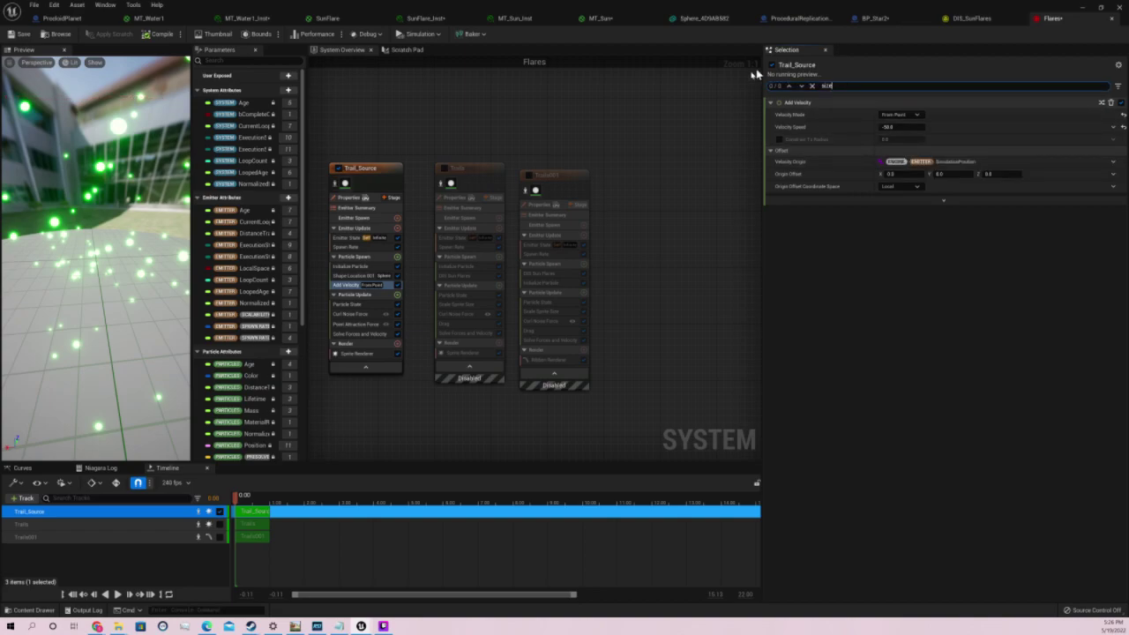
pyautogui.click(362, 353)
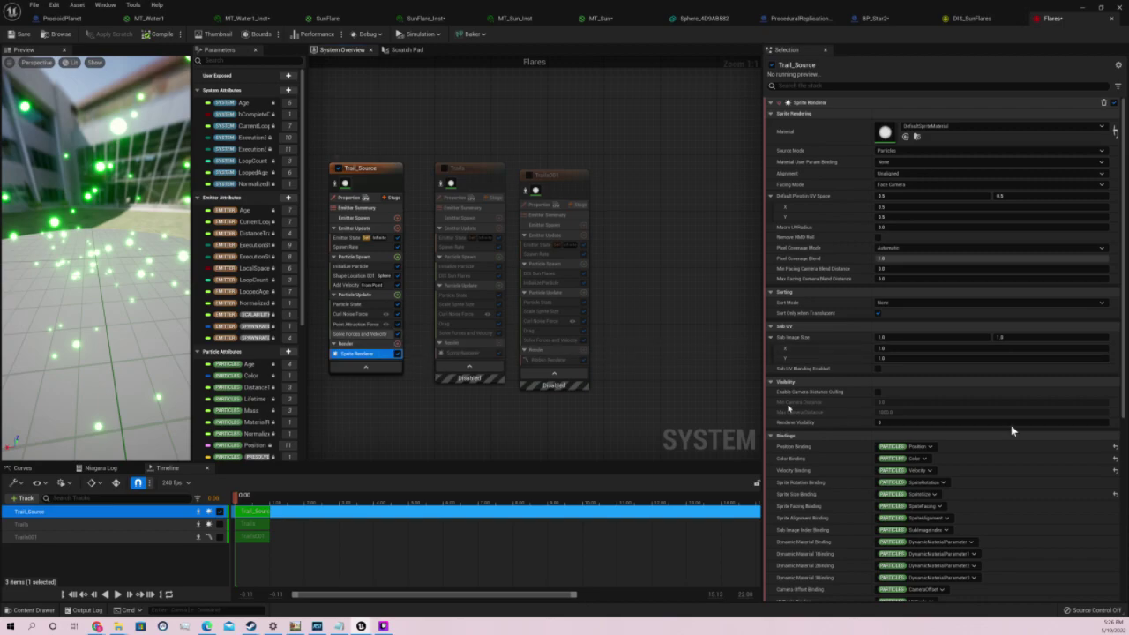
# Step through Trail_Source's force modules to Curl Noise Force and play the emitter preview
pyautogui.scroll(-5, 1011, 425)
pyautogui.click(365, 332)
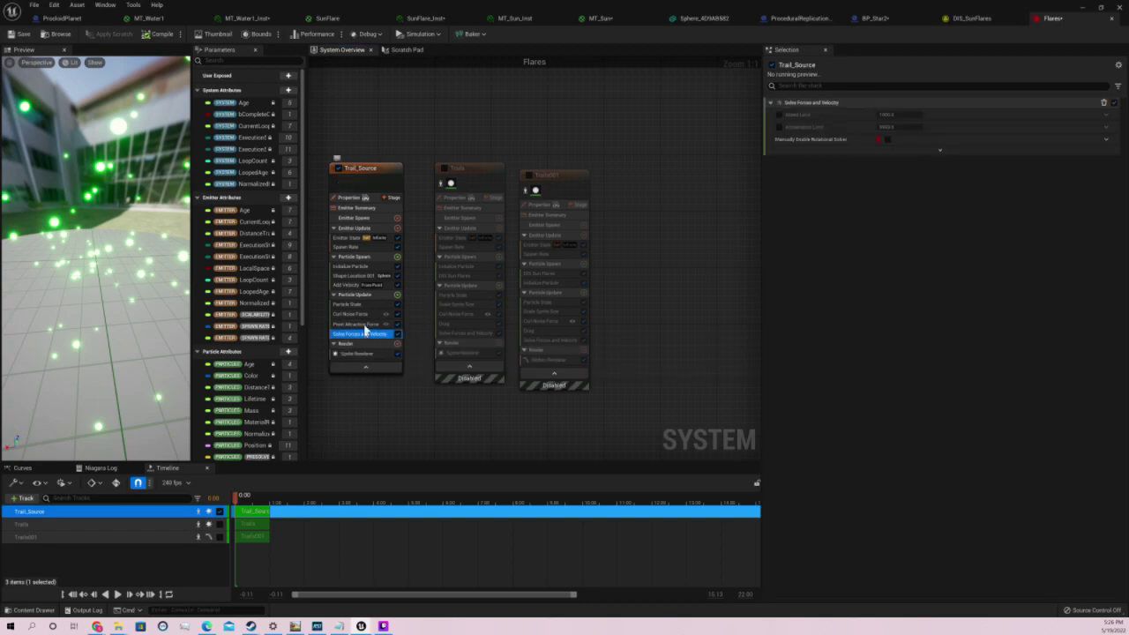
pyautogui.click(364, 324)
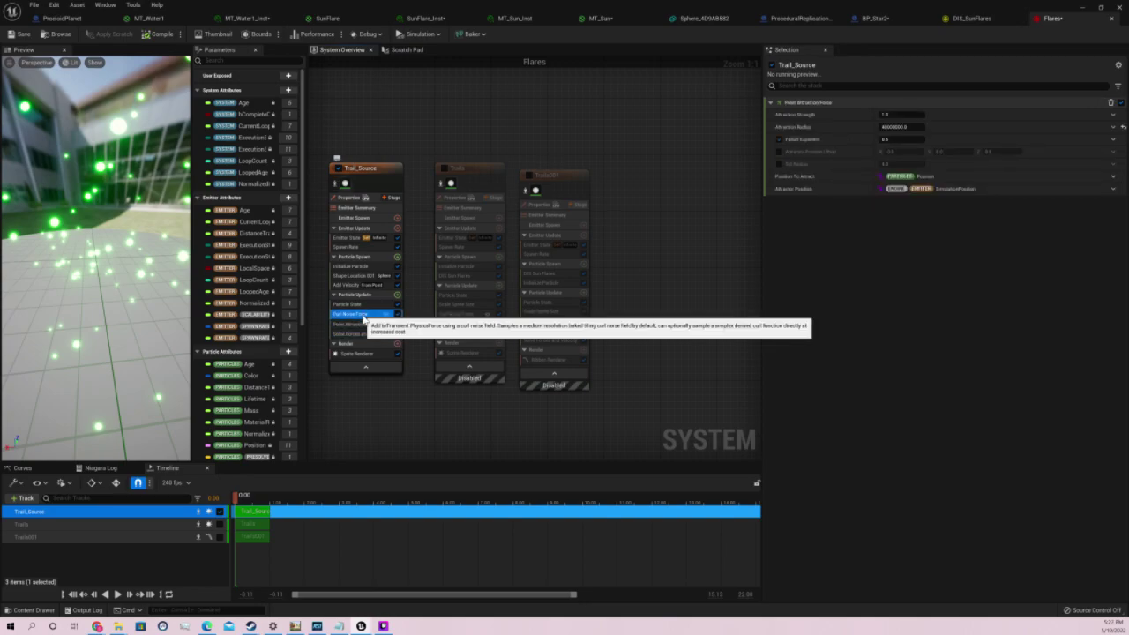
pyautogui.click(364, 318)
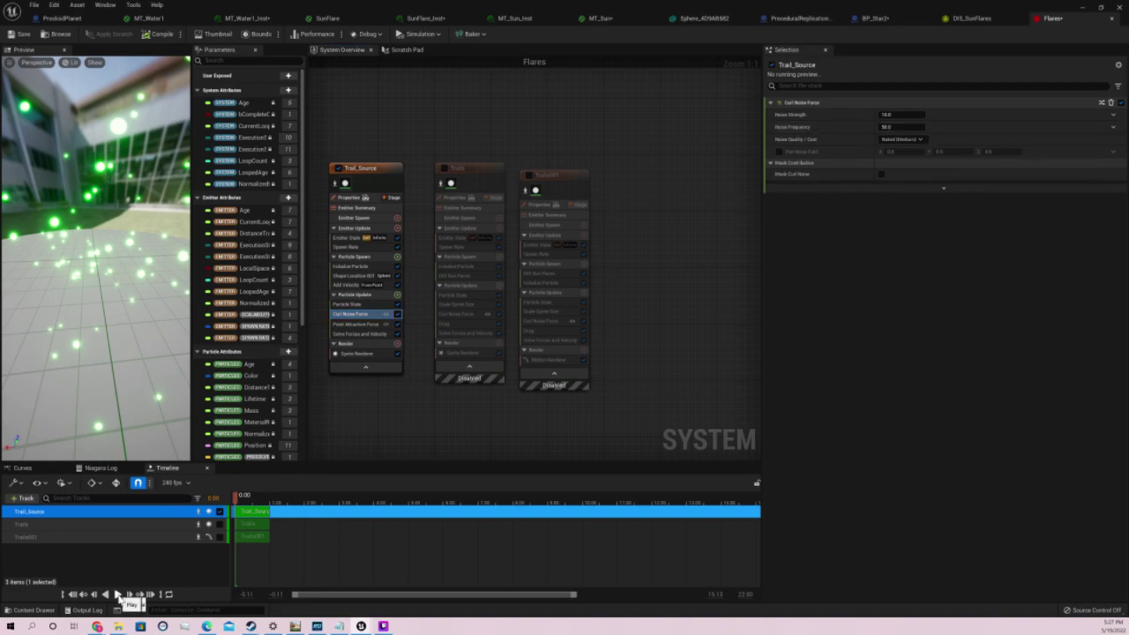
pyautogui.click(118, 596)
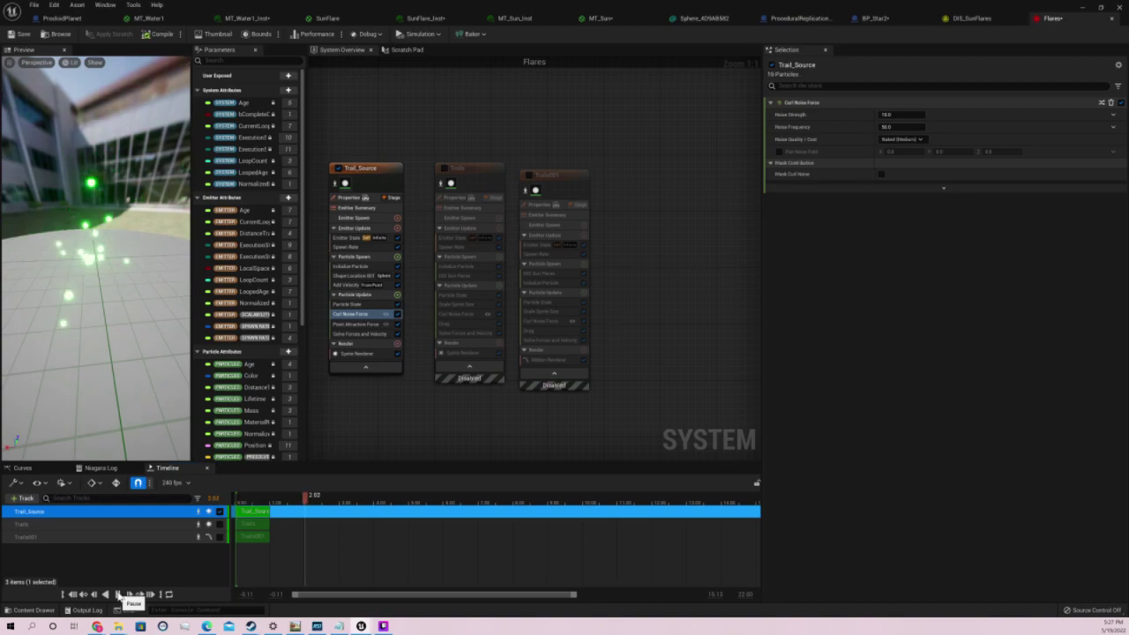
# Keep noise strength 10.0 and frequency 50.0, and set noise quality to Baked (Low)
pyautogui.click(891, 114)
pyautogui.click(894, 128)
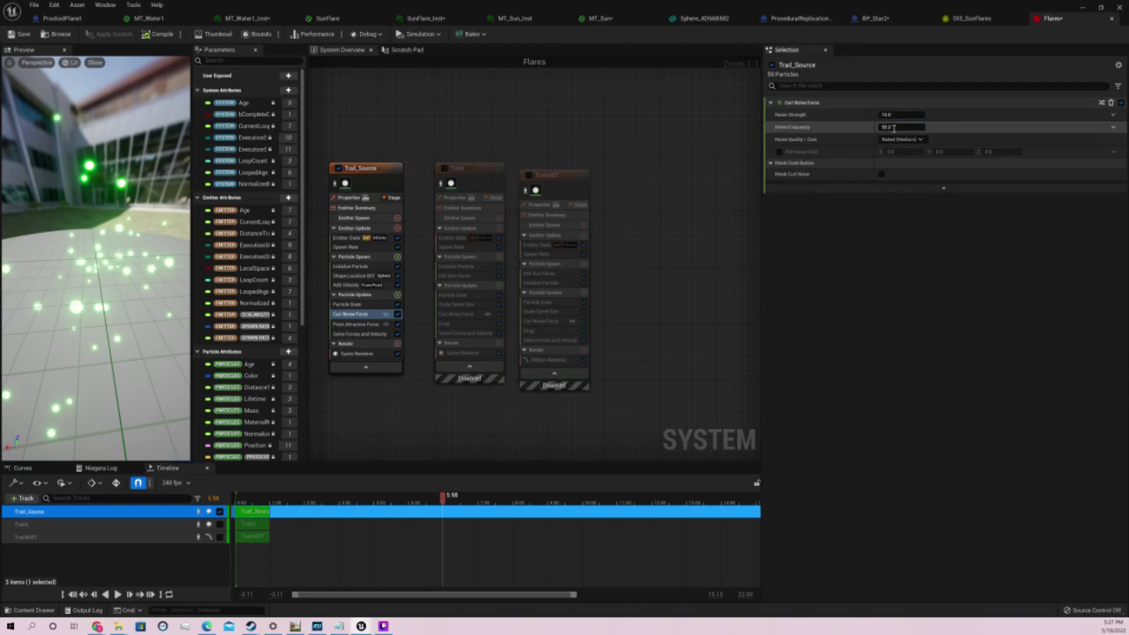
pyautogui.doubleClick(894, 127)
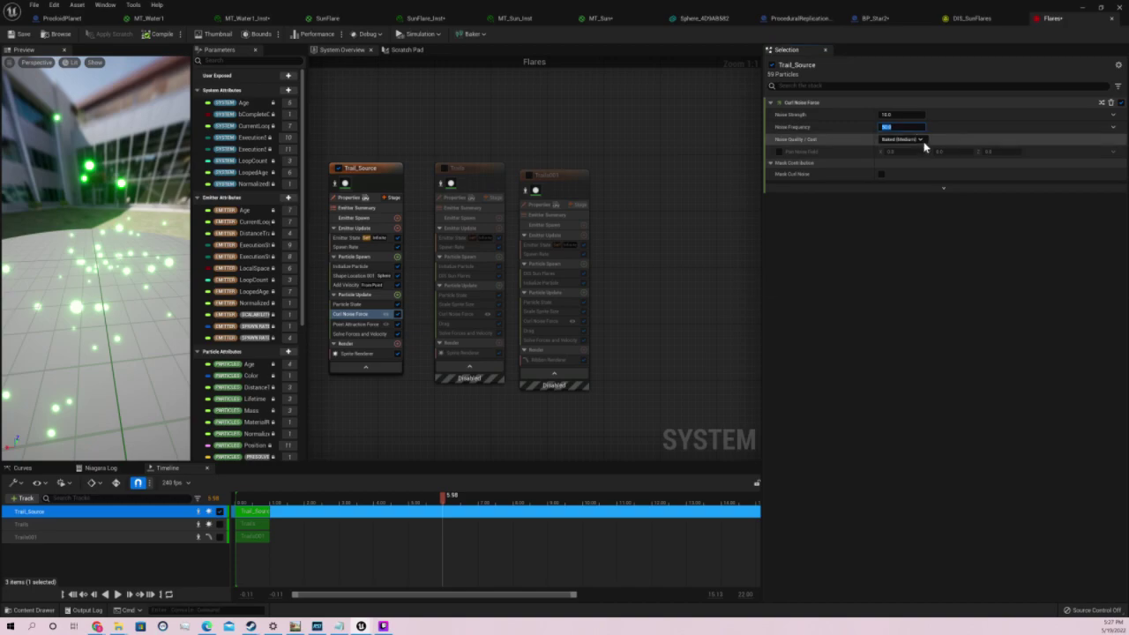
pyautogui.click(920, 140)
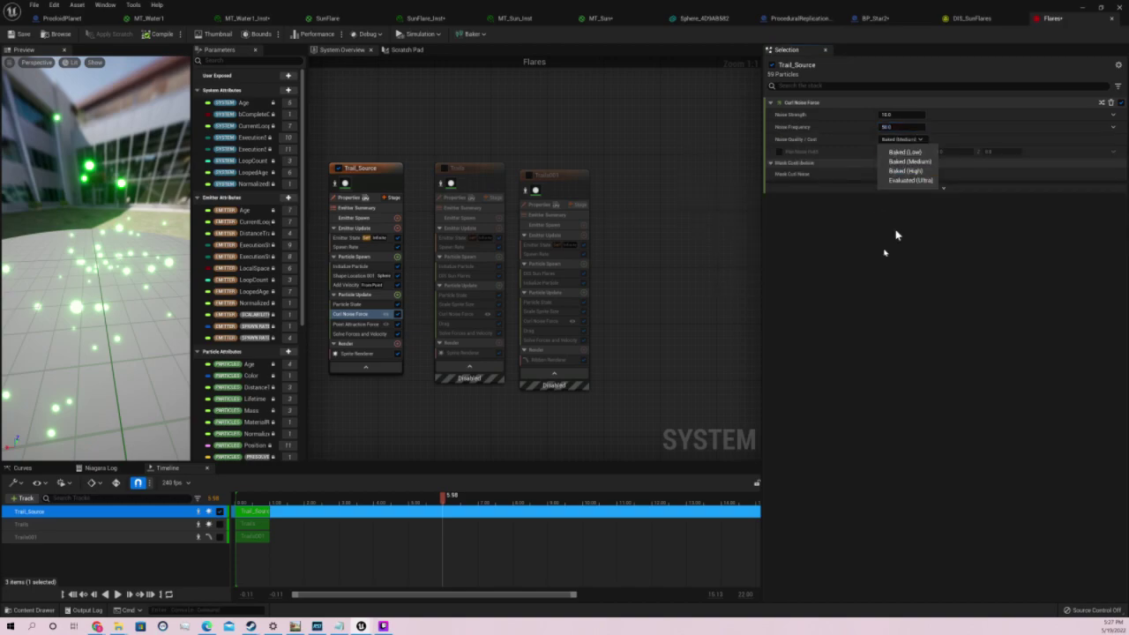
pyautogui.click(909, 154)
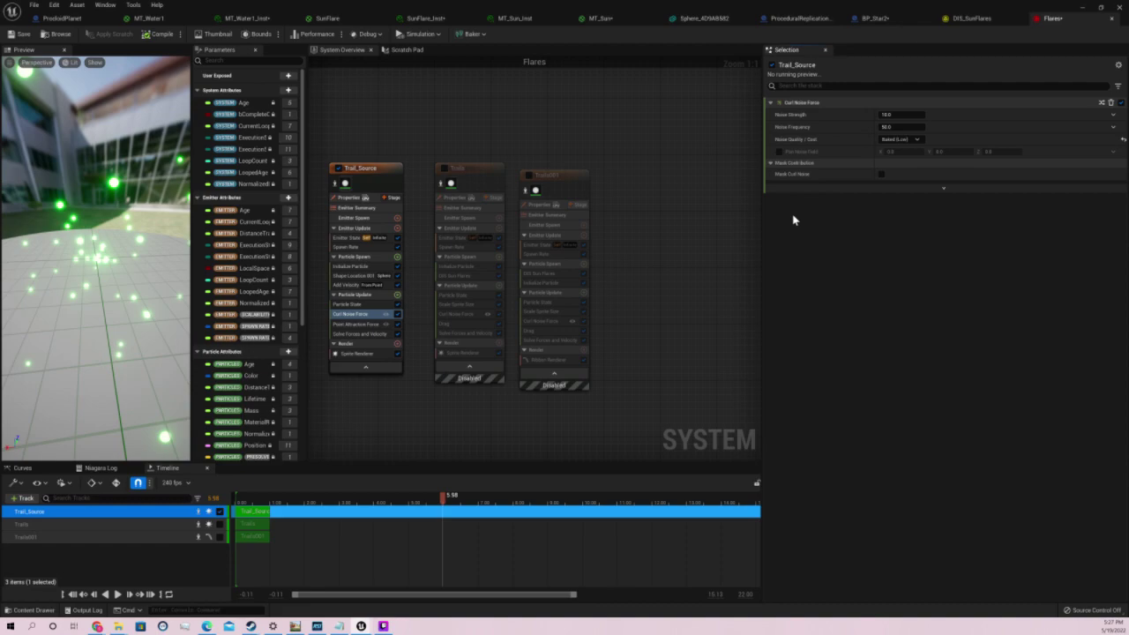
pyautogui.click(369, 304)
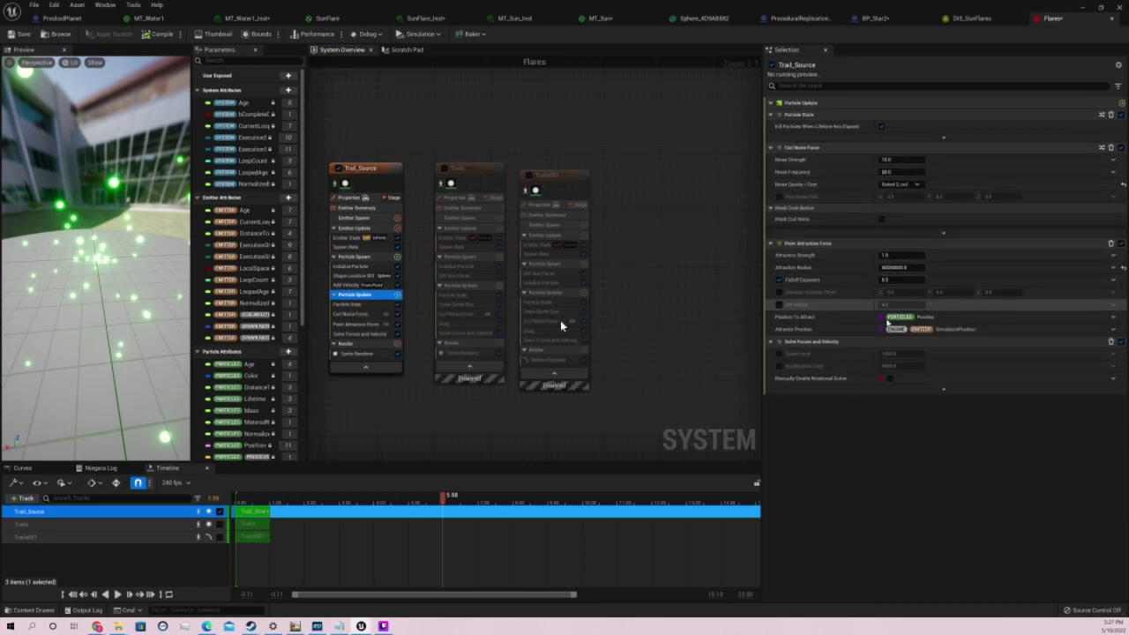
# Inspect Trail_Source's Shape Location and Initialize Particle settings, including advanced properties, then select Trails
pyautogui.click(353, 276)
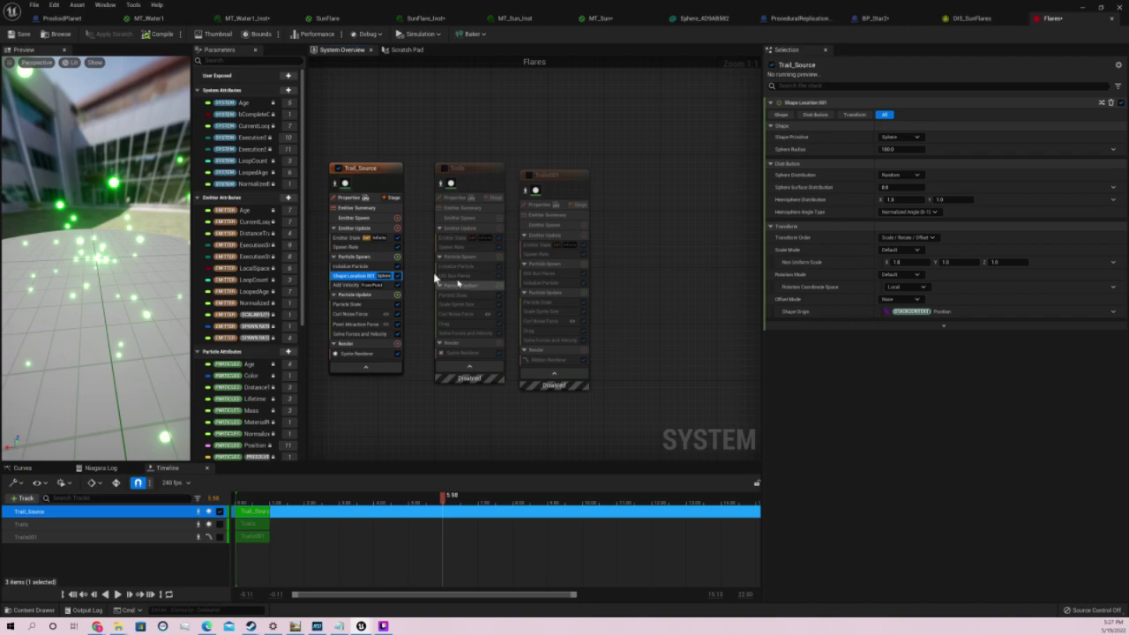
pyautogui.click(363, 266)
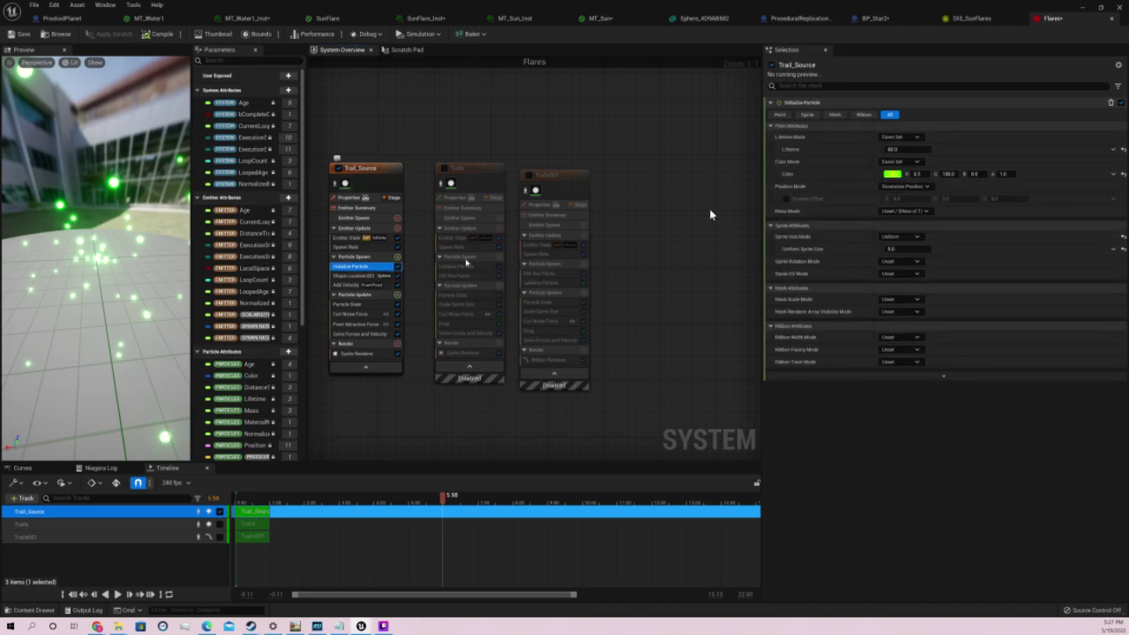
pyautogui.click(933, 379)
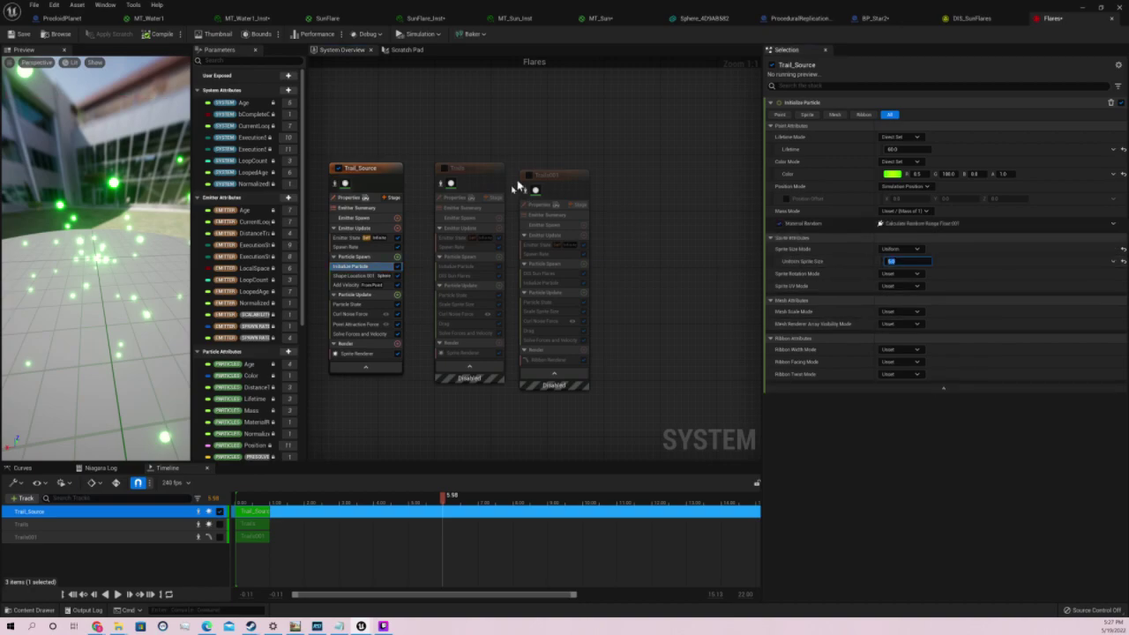
pyautogui.click(478, 175)
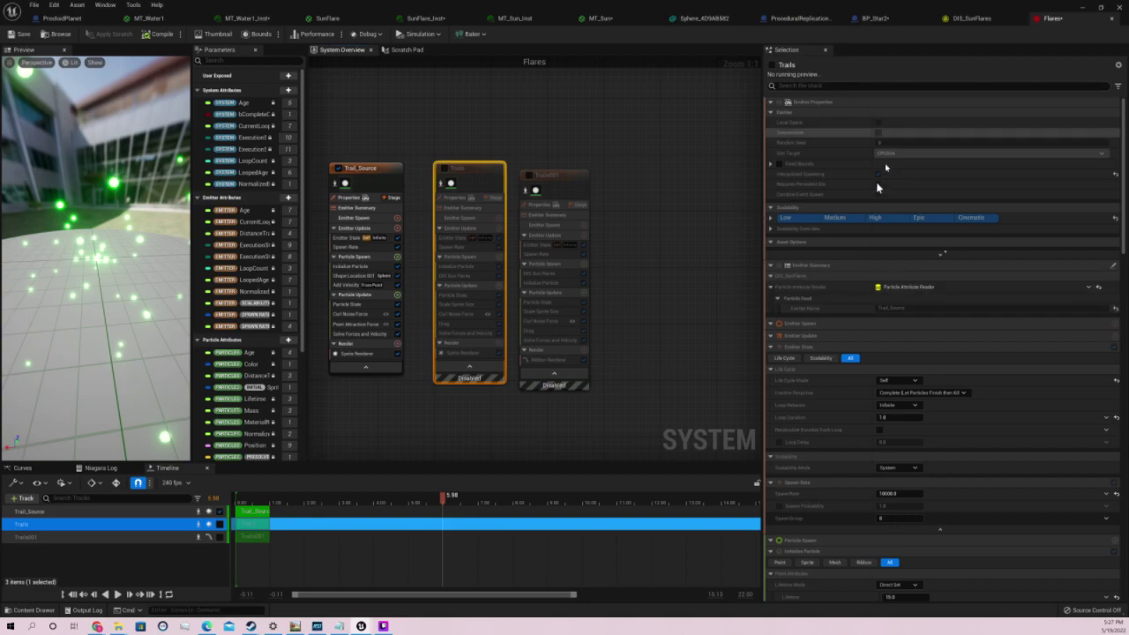
# Set the Trails emitter's uniform sprite size to 100.0 in Initialize Particle
pyautogui.click(466, 248)
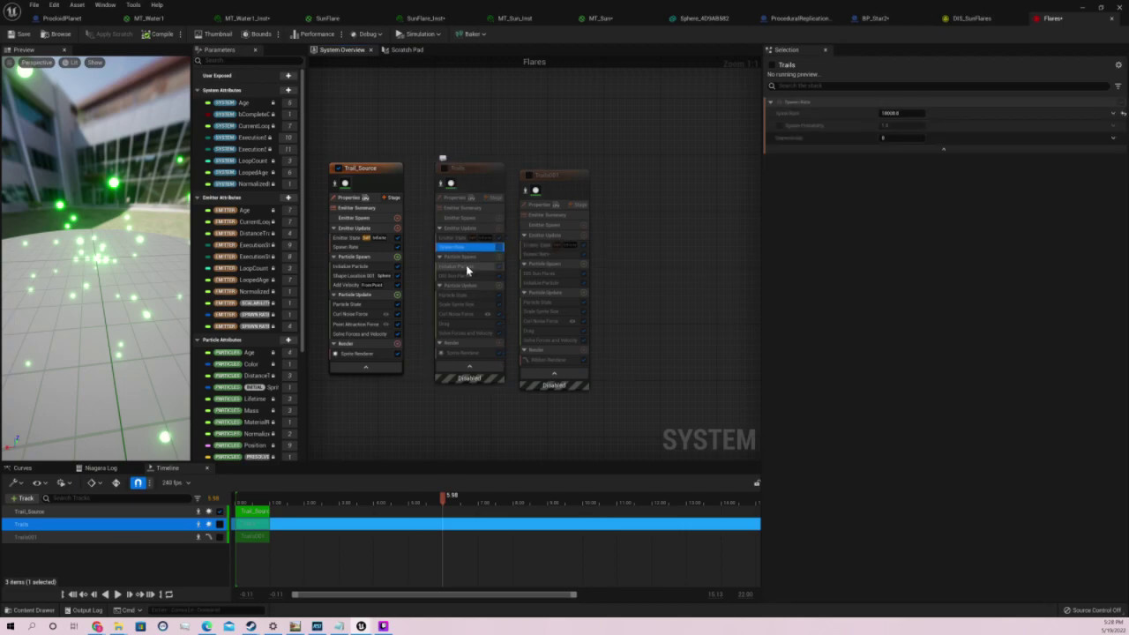
pyautogui.click(466, 265)
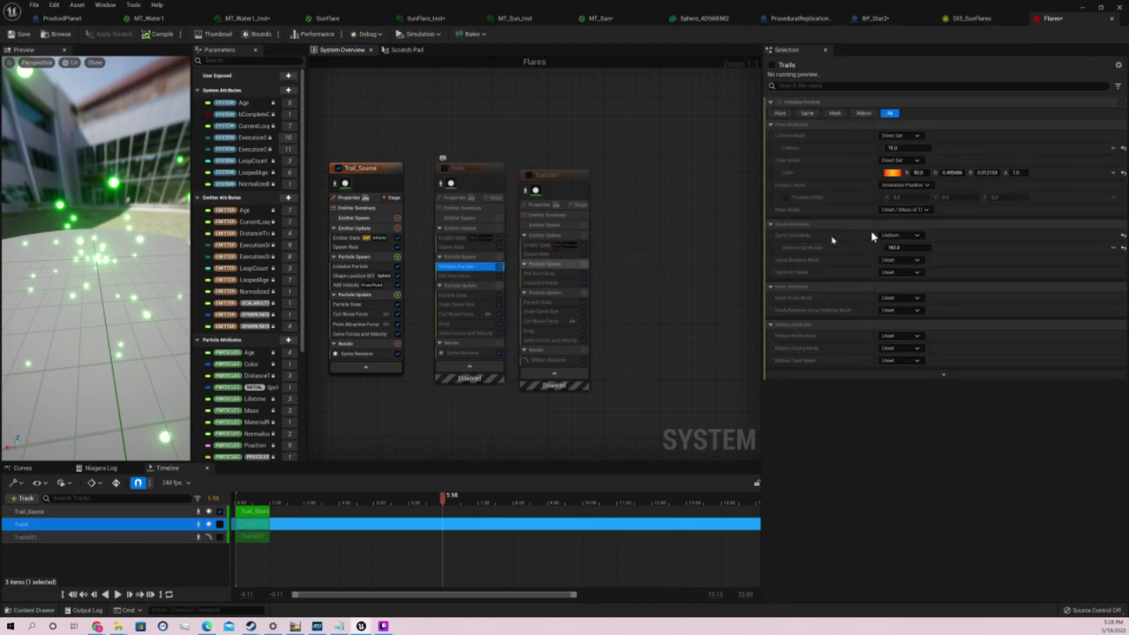
pyautogui.click(913, 247)
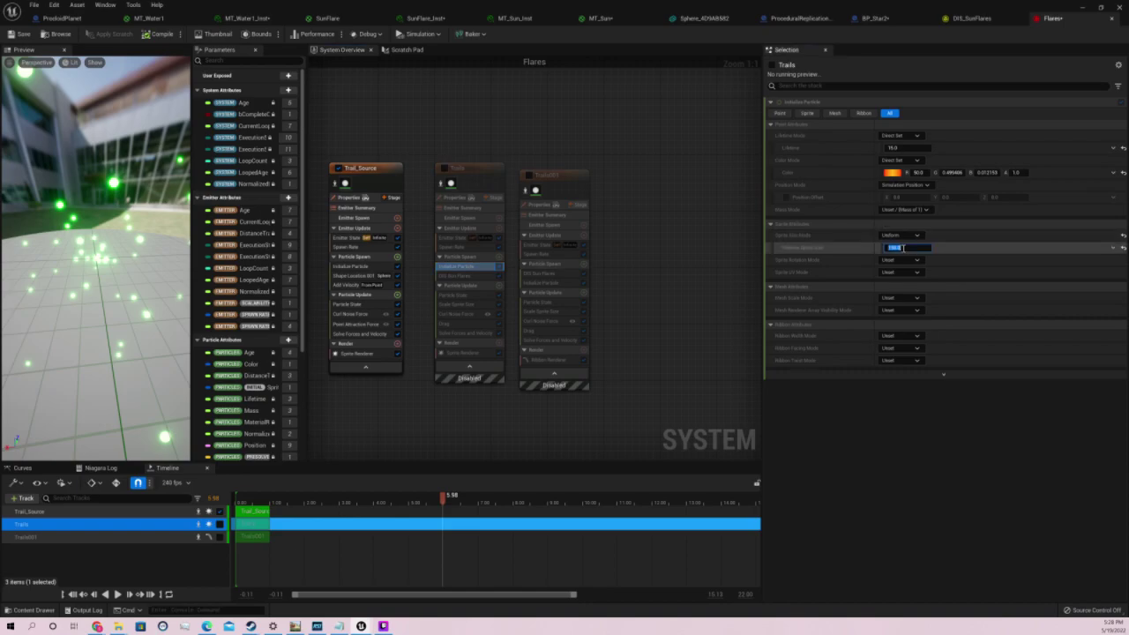
pyautogui.write('10')
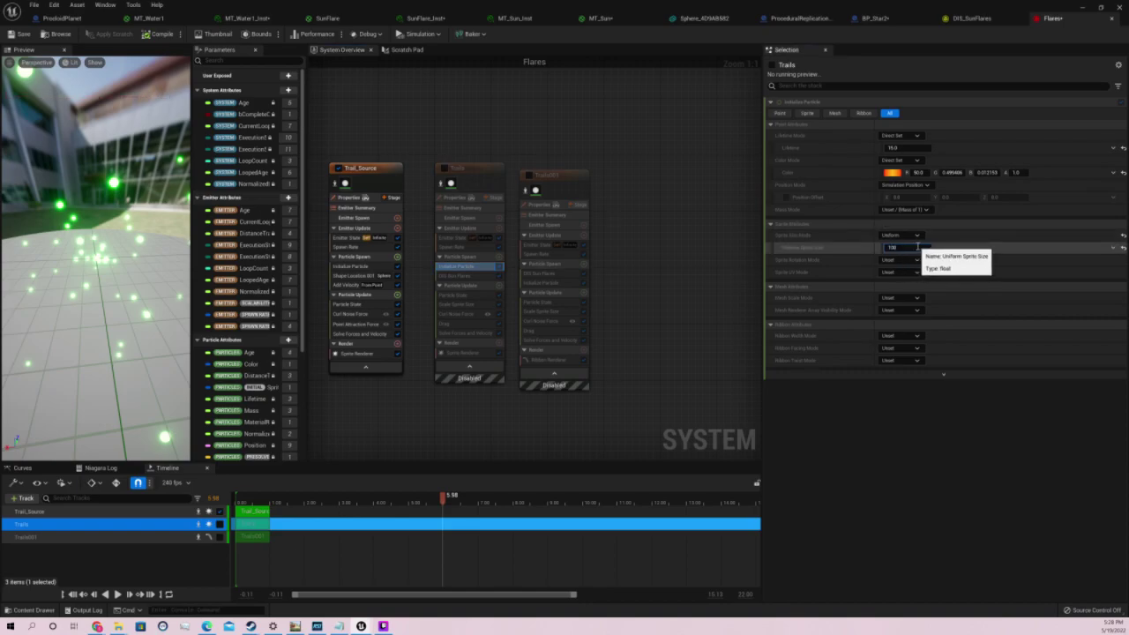
pyautogui.press('Return')
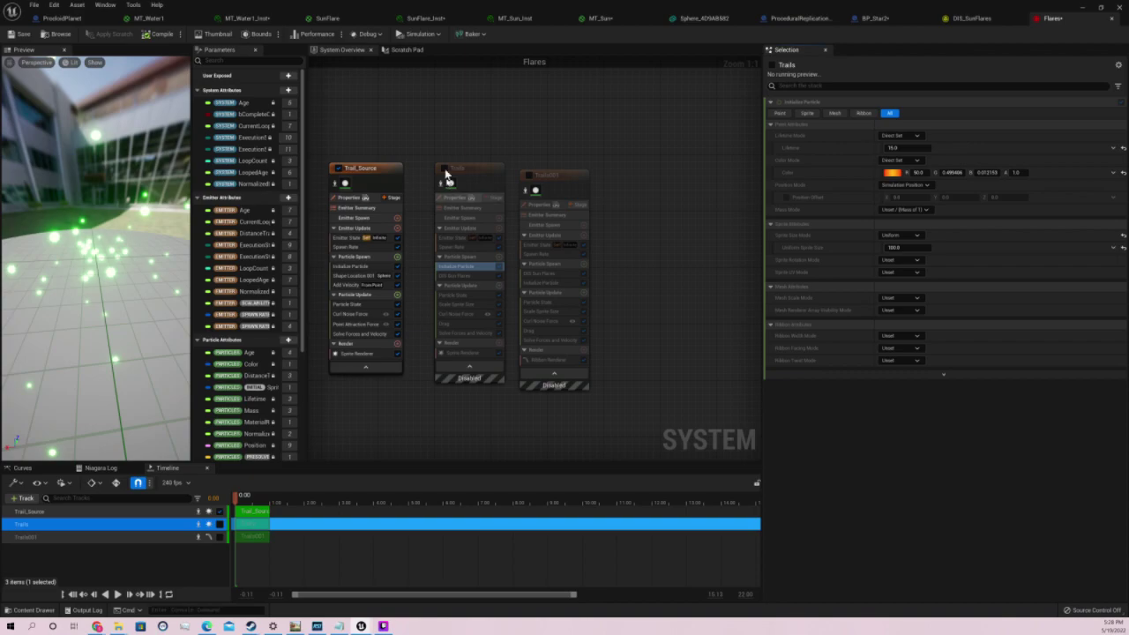
# Enable the Trails emitter, disable Trail_Source, and go back to the Space level
pyautogui.click(445, 168)
pyautogui.click(338, 167)
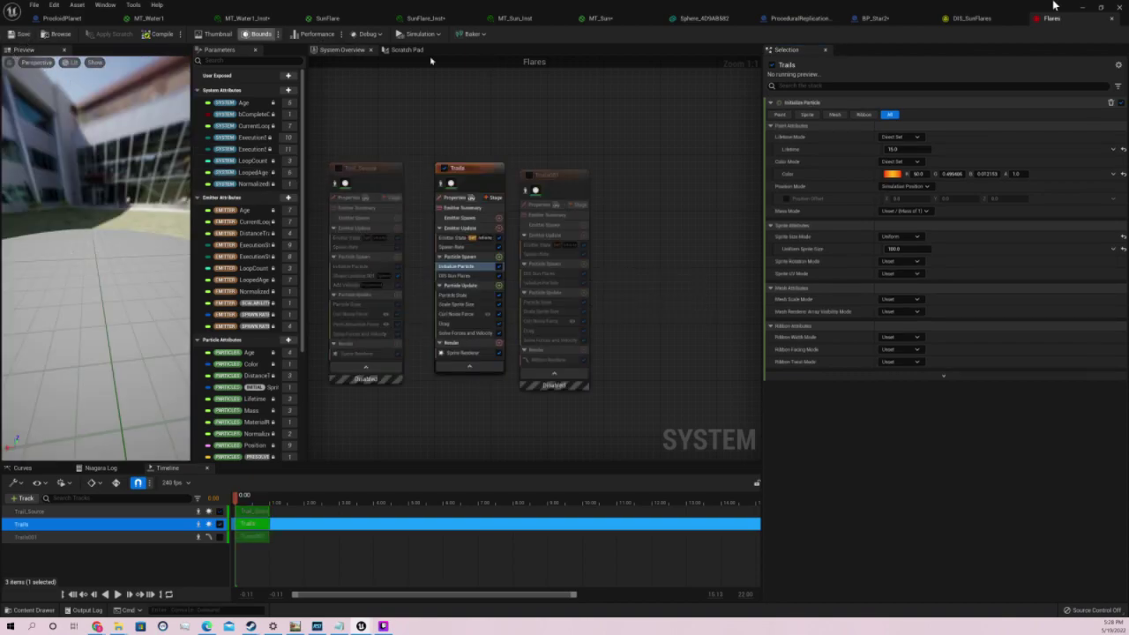
pyautogui.hotkey('alt', 'Tab')
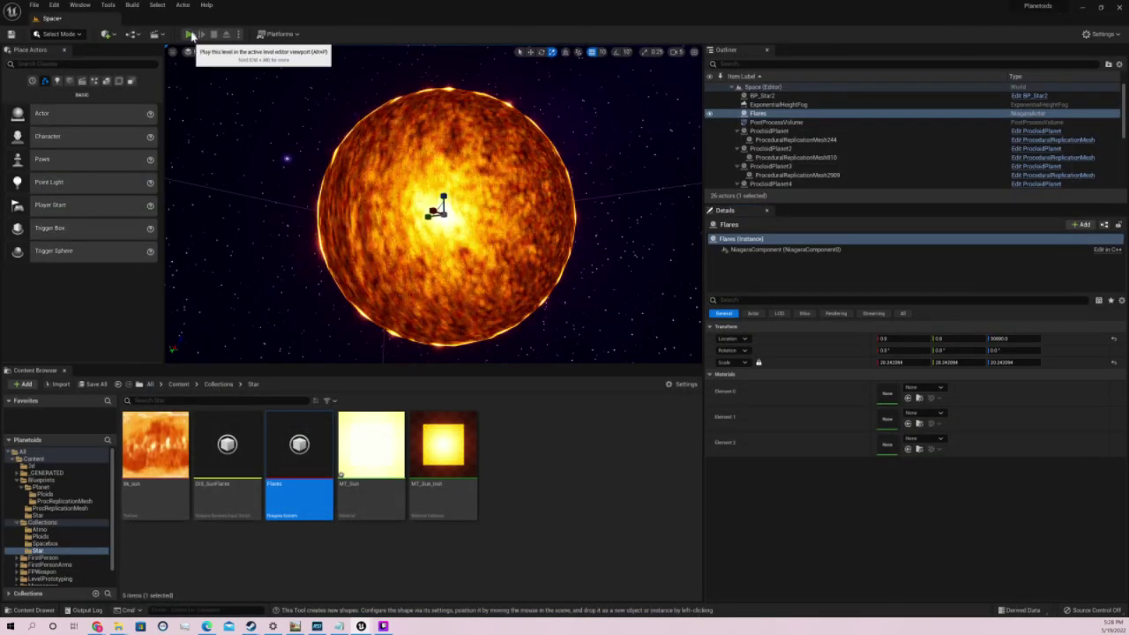
pyautogui.hotkey('alt', 'p')
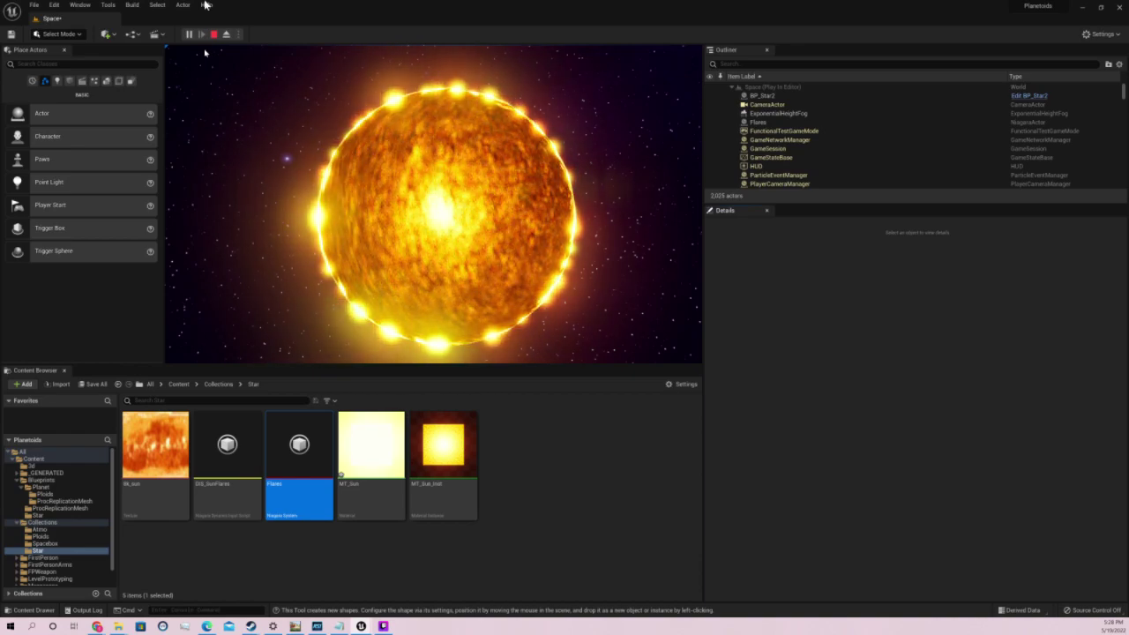
pyautogui.press('Escape')
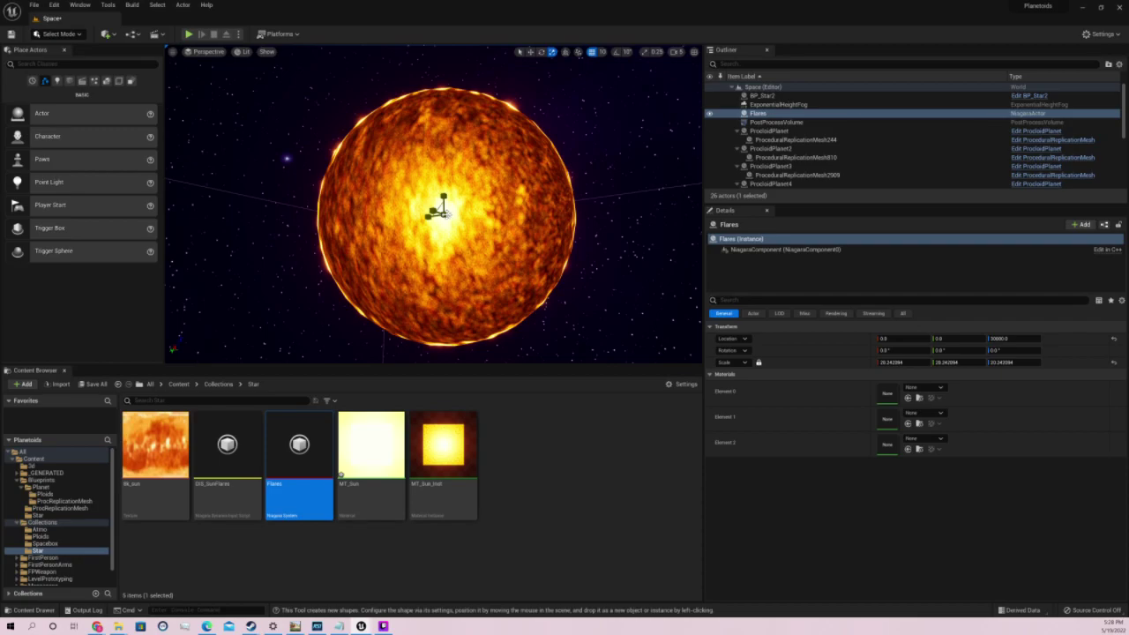
# Select the Flares actor in the Outliner and focus the viewport on it
pyautogui.click(444, 210)
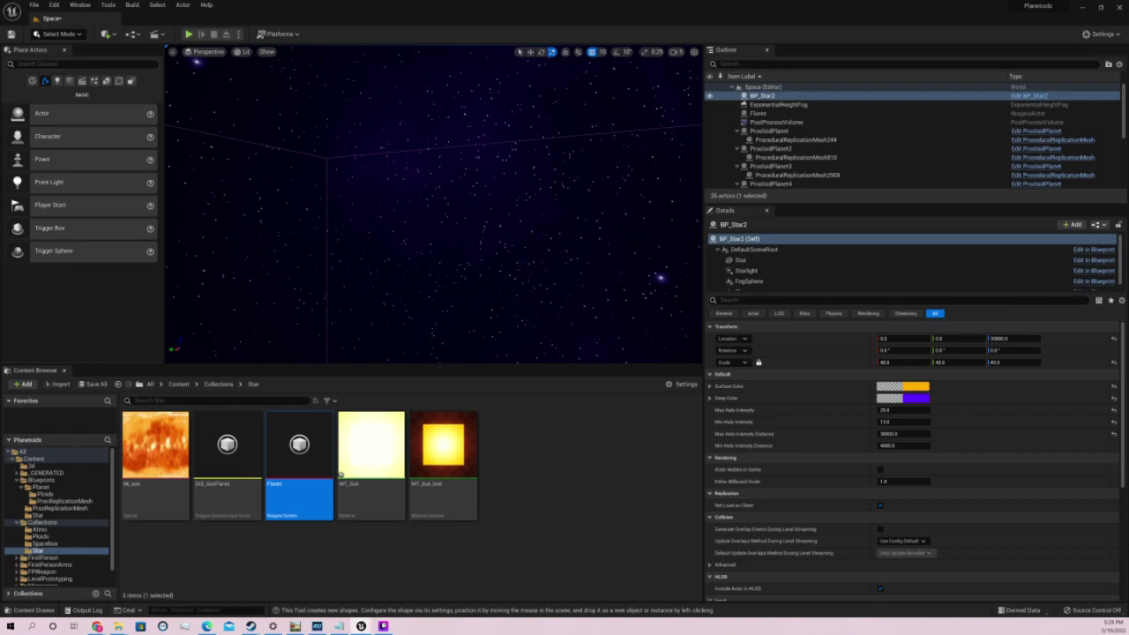
pyautogui.press('f')
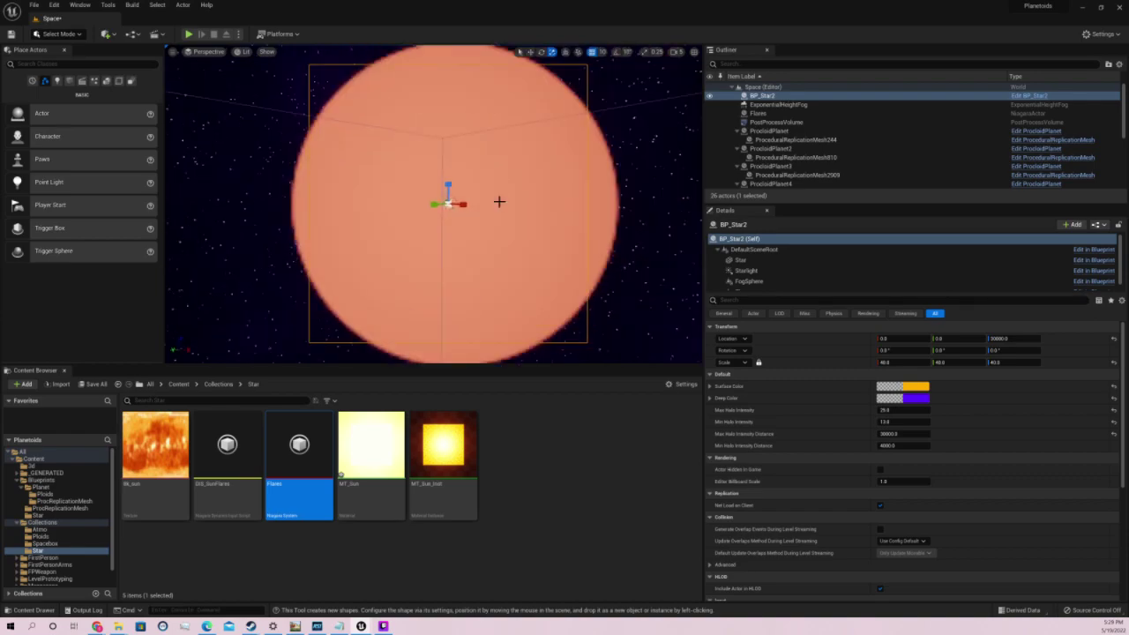
pyautogui.click(787, 104)
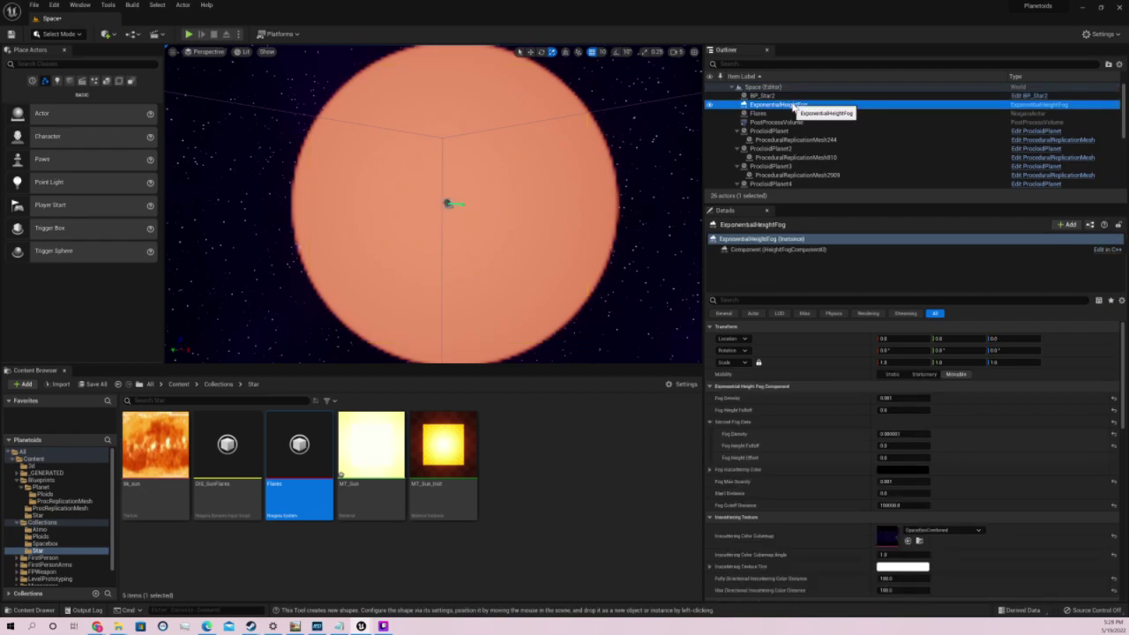
pyautogui.click(767, 115)
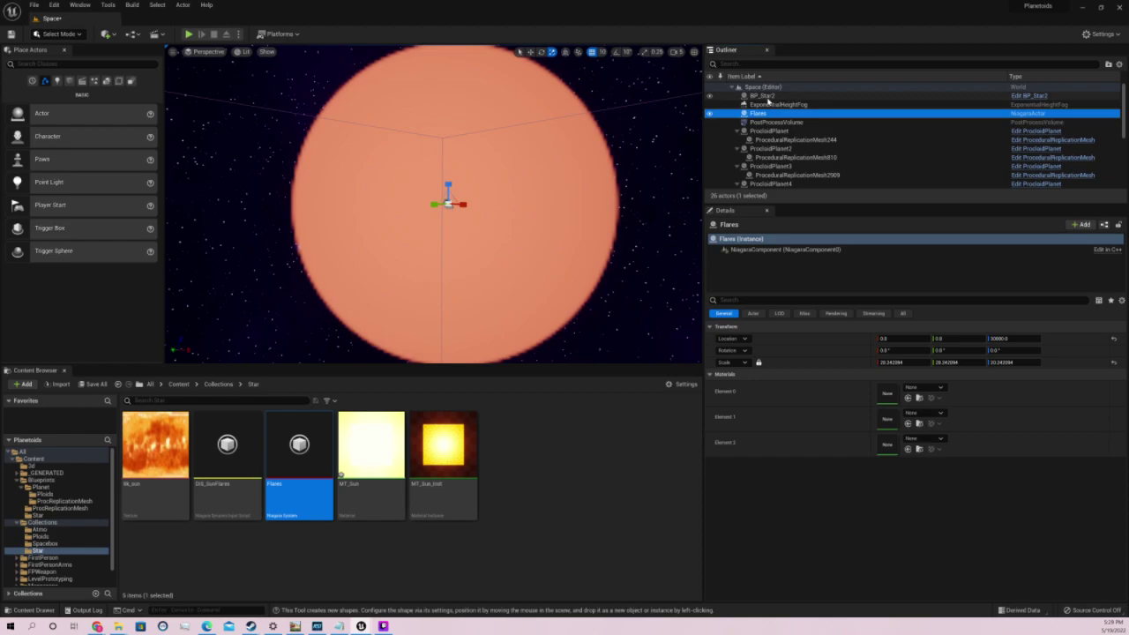
pyautogui.scroll(5, 478, 215)
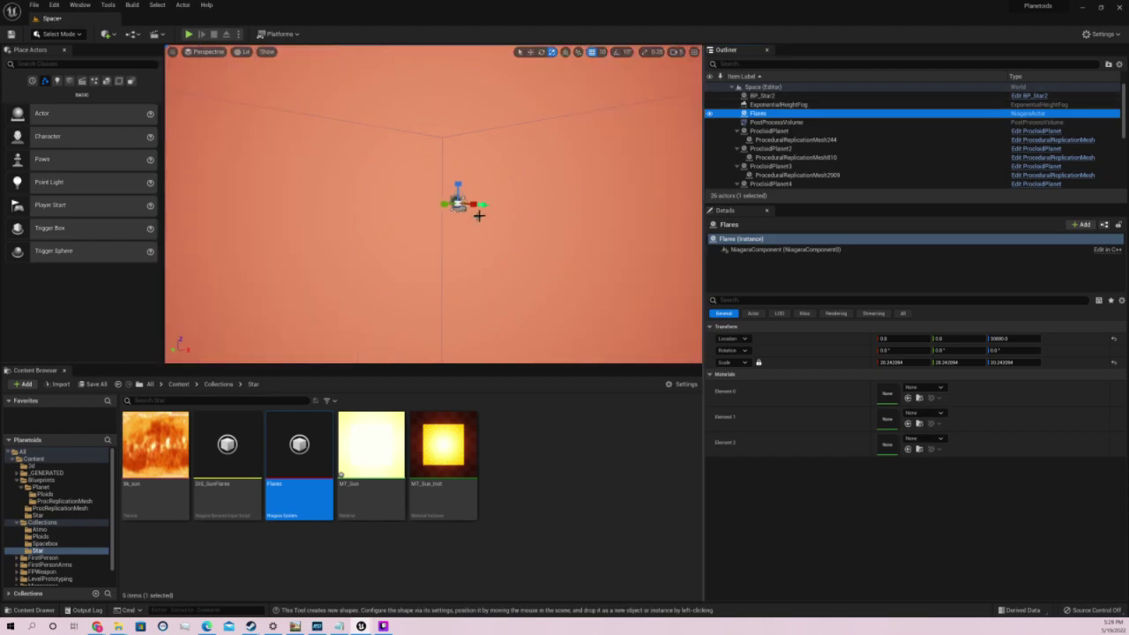
pyautogui.press('f')
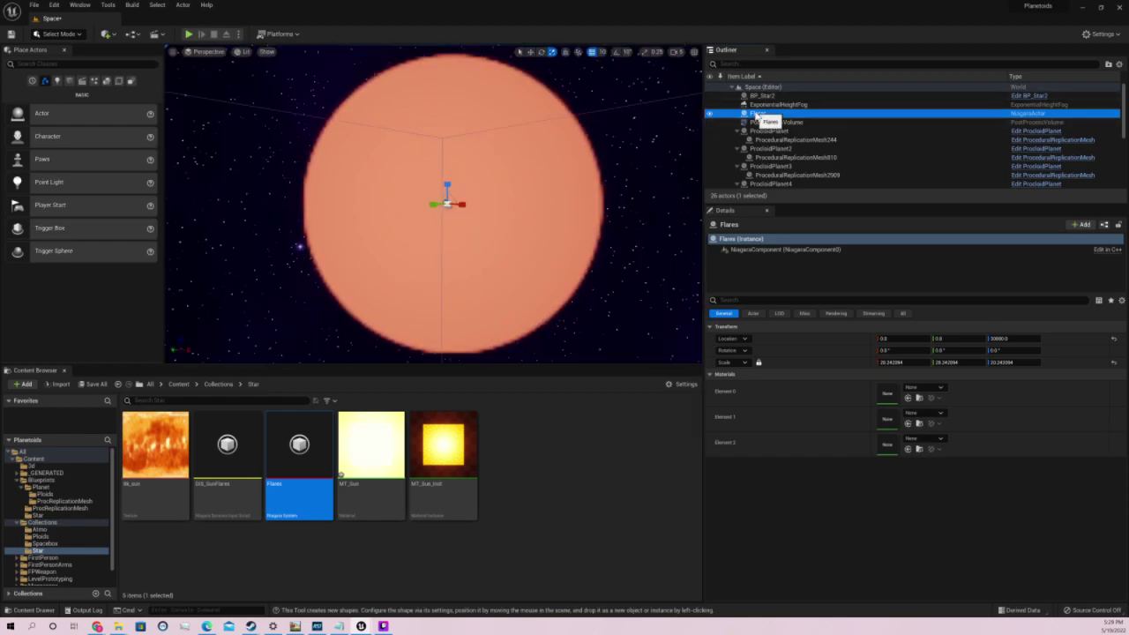
# Open Flares and keep the Trails sprite size mode set to Uniform
pyautogui.doubleClick(304, 450)
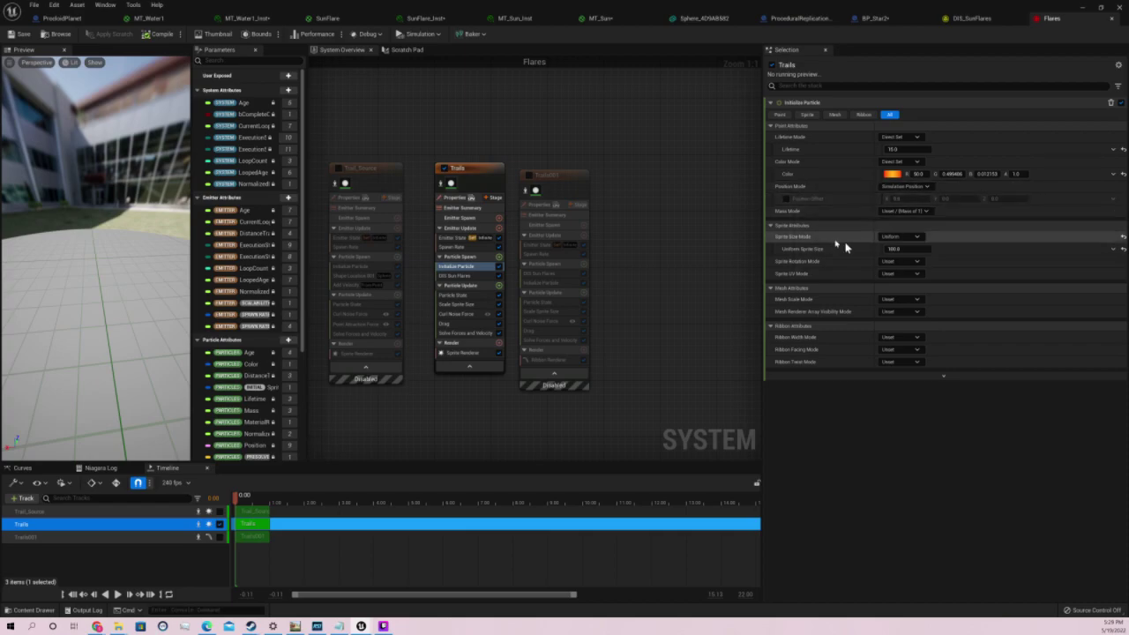
pyautogui.click(900, 250)
pyautogui.doubleClick(896, 250)
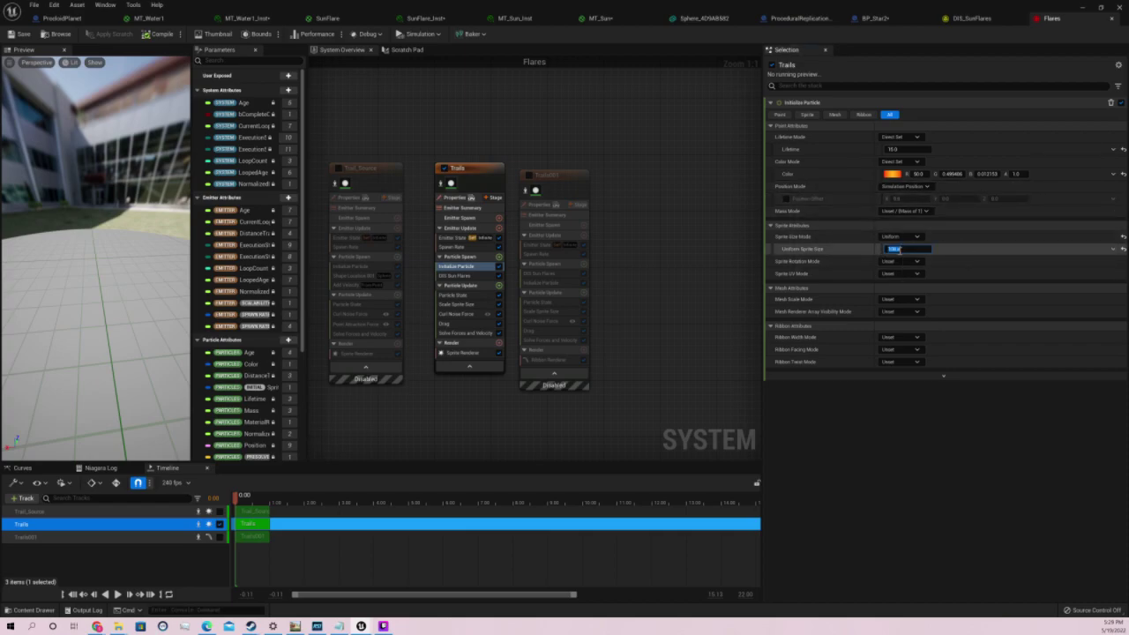
pyautogui.click(907, 237)
pyautogui.click(913, 259)
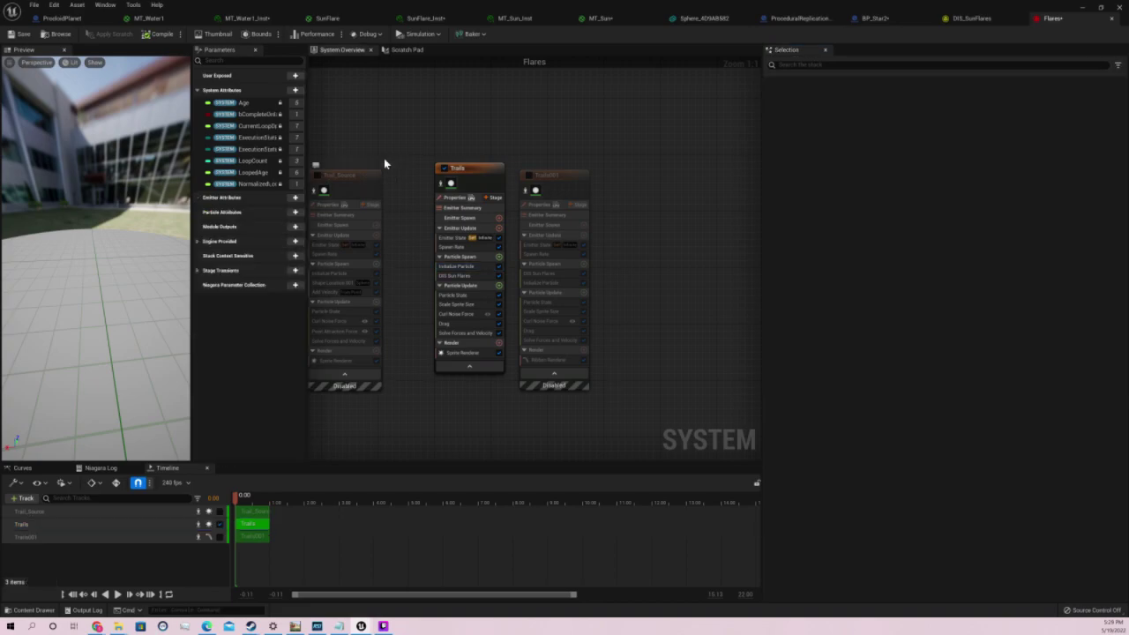
# Select the Trail_Source emitter, review its settings stack, and save the Flares system
pyautogui.moveTo(342, 171); pyautogui.dragTo(362, 167)
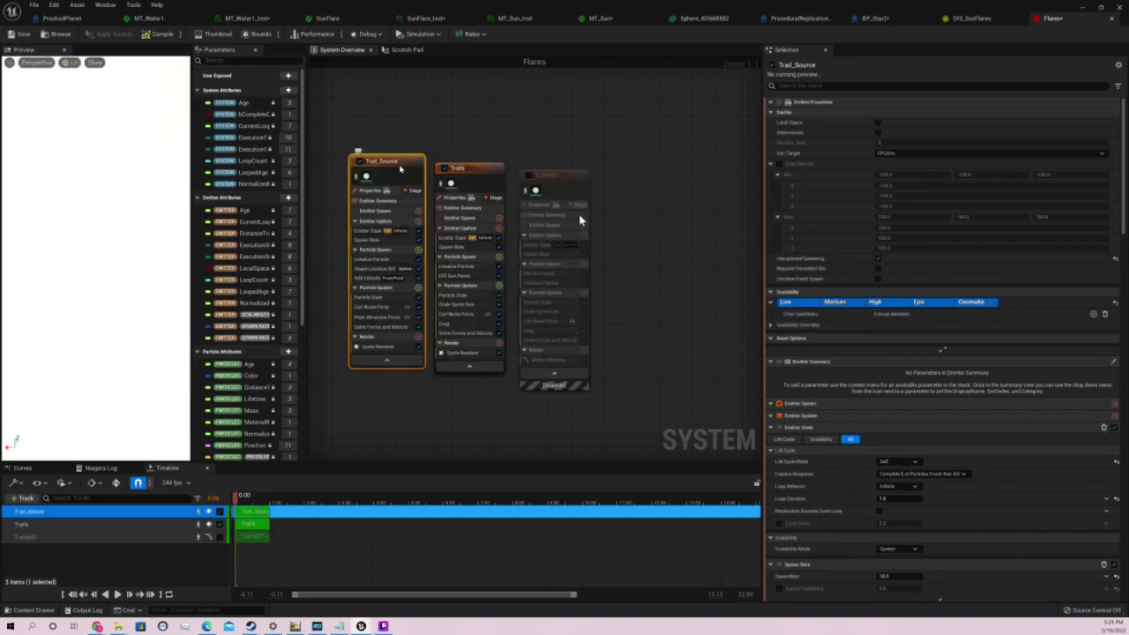
pyautogui.scroll(-2, 1021, 315)
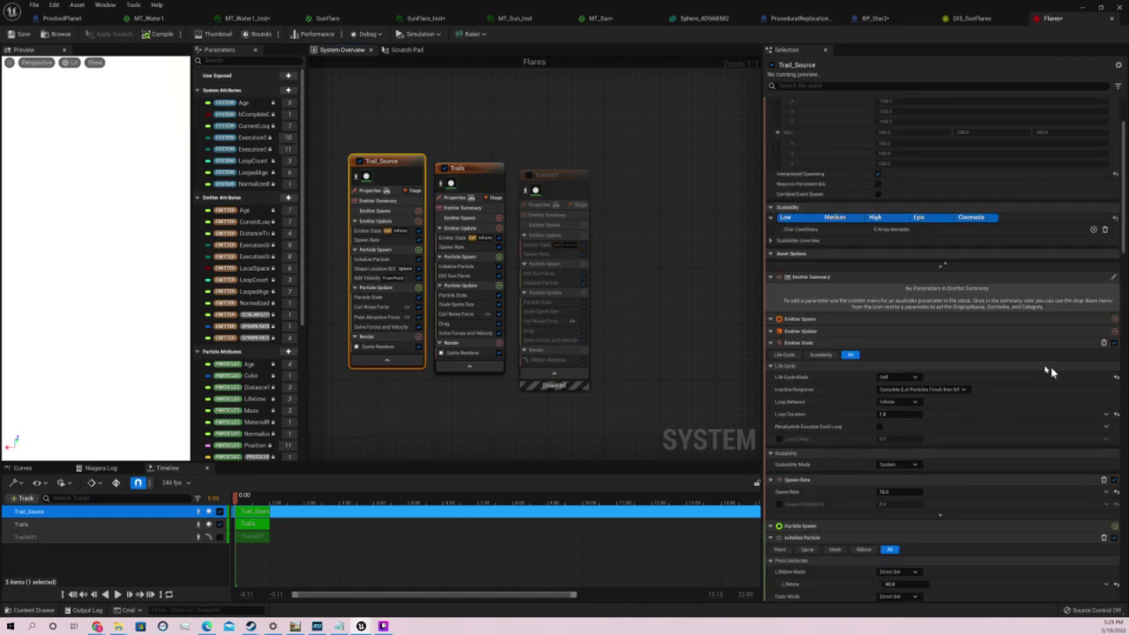
pyautogui.scroll(-4, 1046, 371)
pyautogui.scroll(-2, 1048, 373)
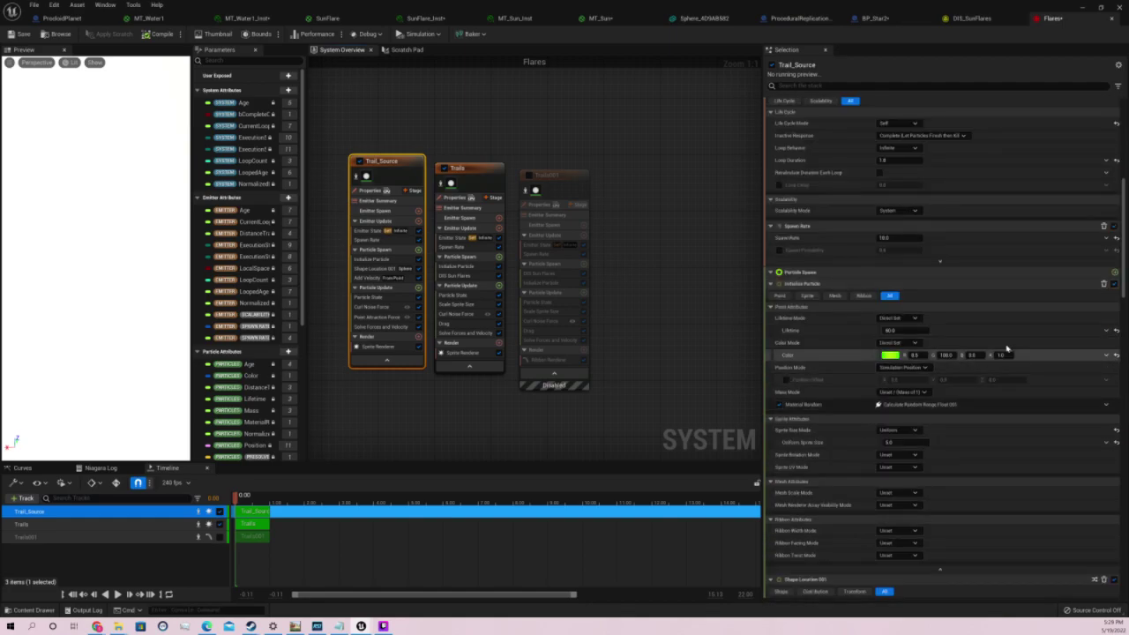
pyautogui.click(24, 36)
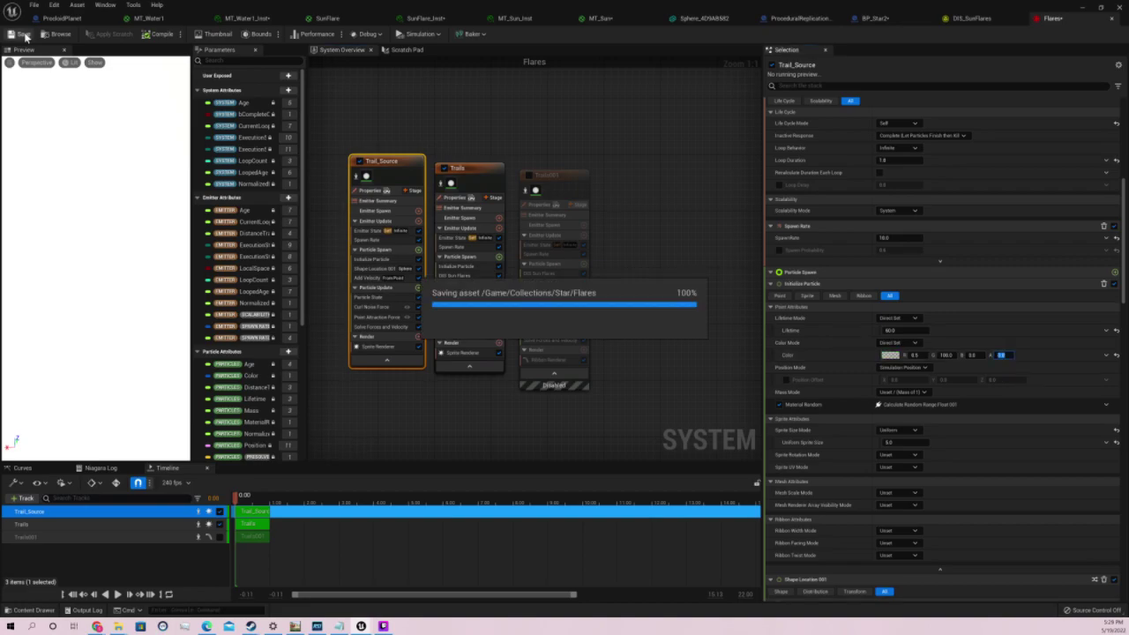
# Close the Niagara editor, select the Flares actor, and drag its locked scale to 25.0
pyautogui.click(1066, 18)
pyautogui.click(1087, 11)
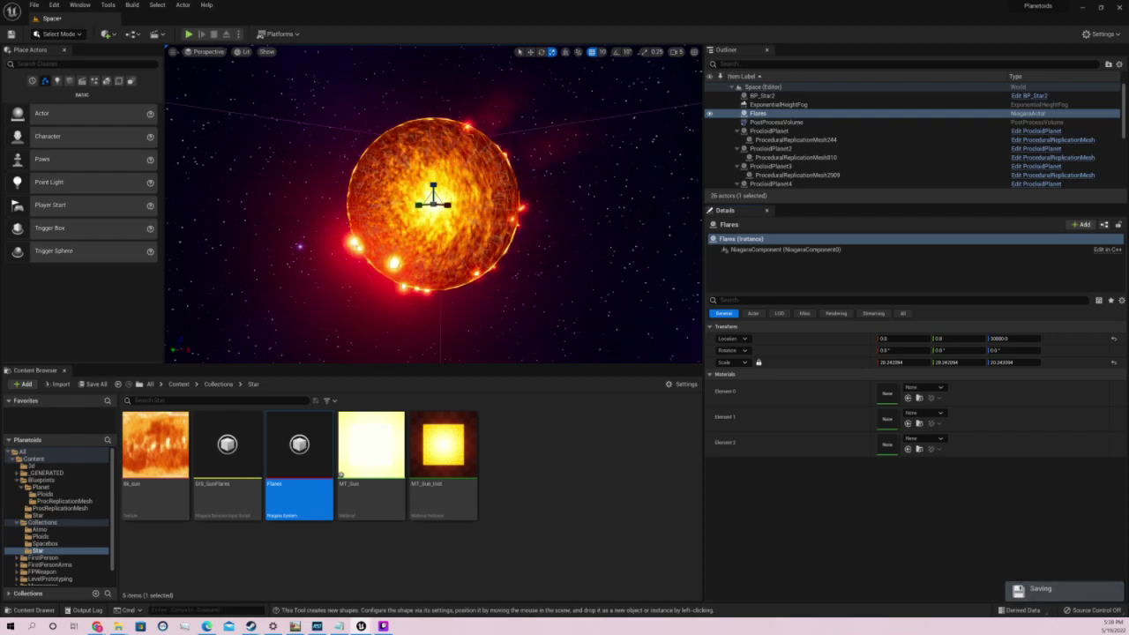
pyautogui.click(324, 163)
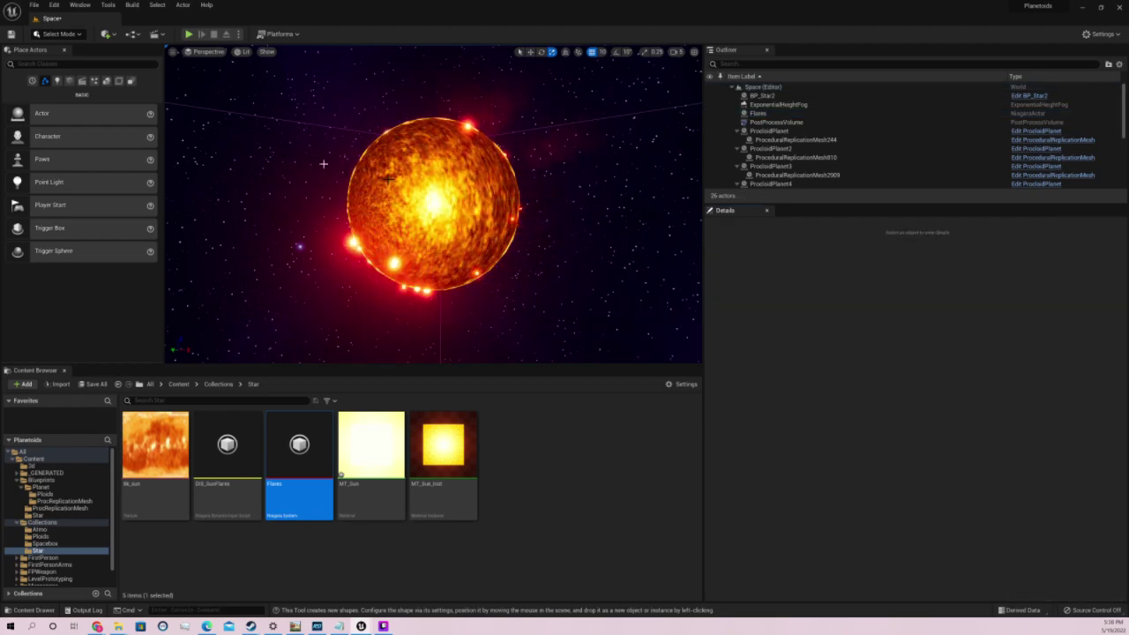
pyautogui.click(434, 193)
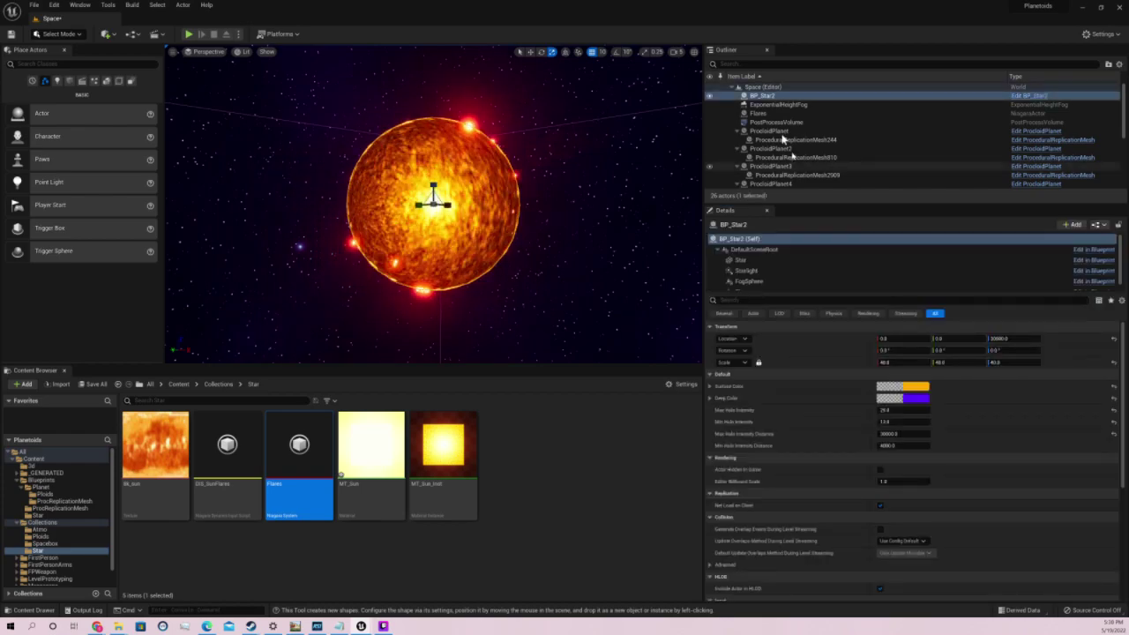
pyautogui.click(761, 114)
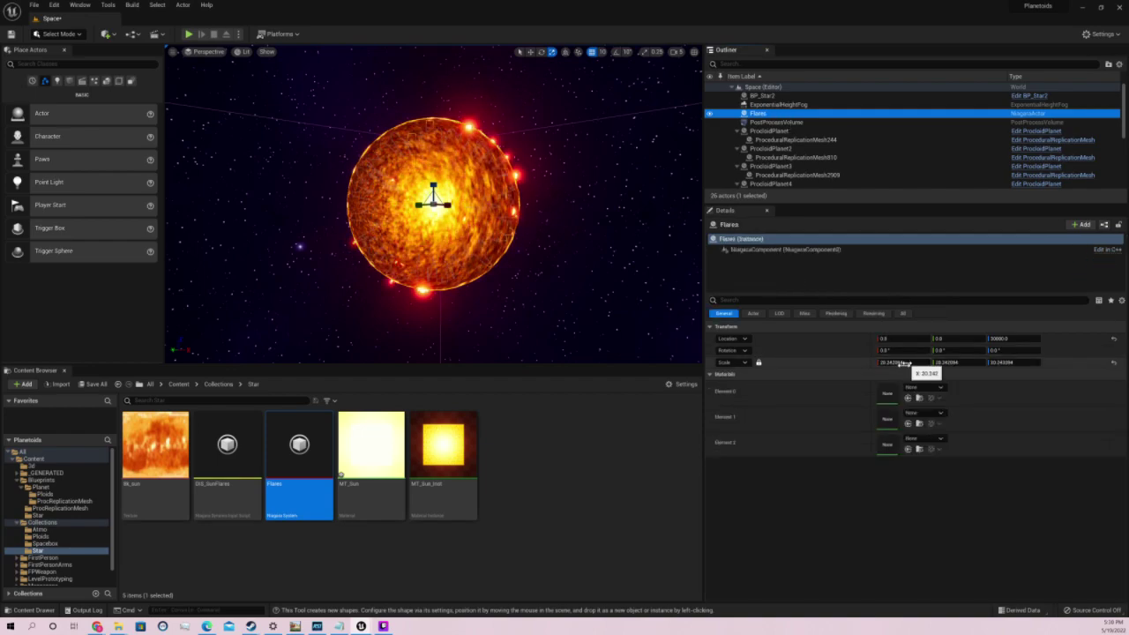
pyautogui.moveTo(903, 362); pyautogui.dragTo(910, 319)
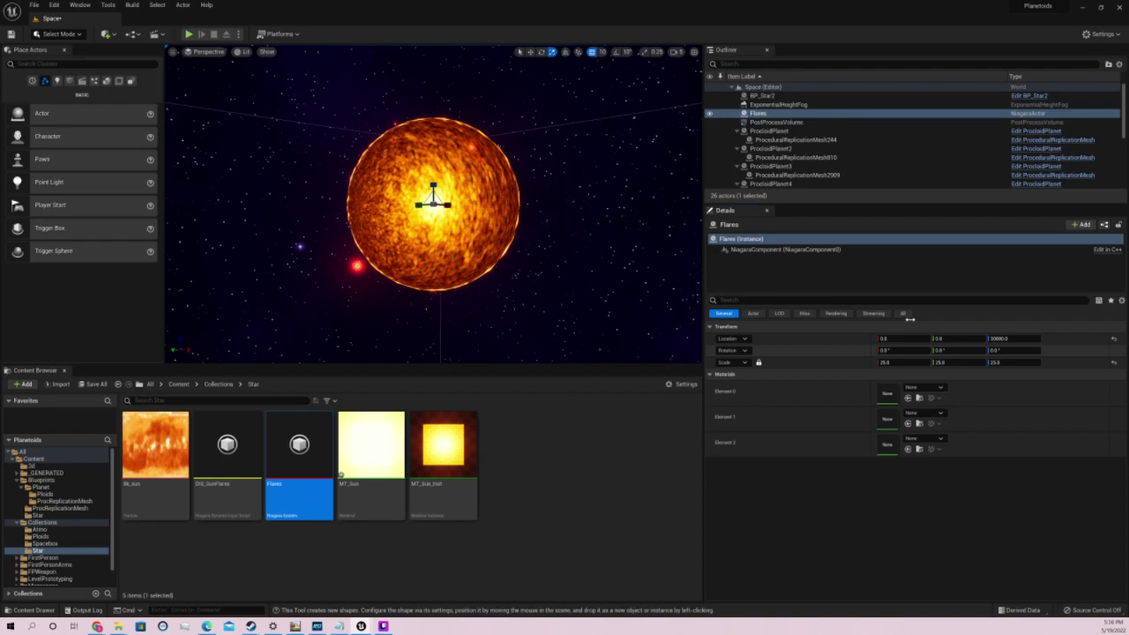
pyautogui.click(191, 34)
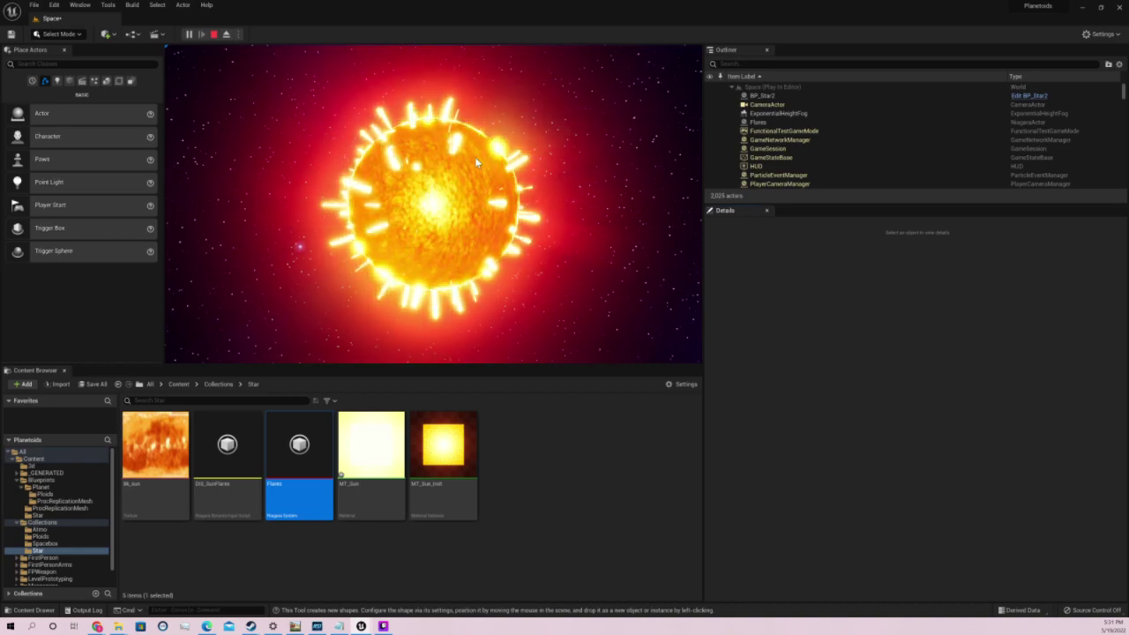
pyautogui.press('Escape')
pyautogui.click(474, 161)
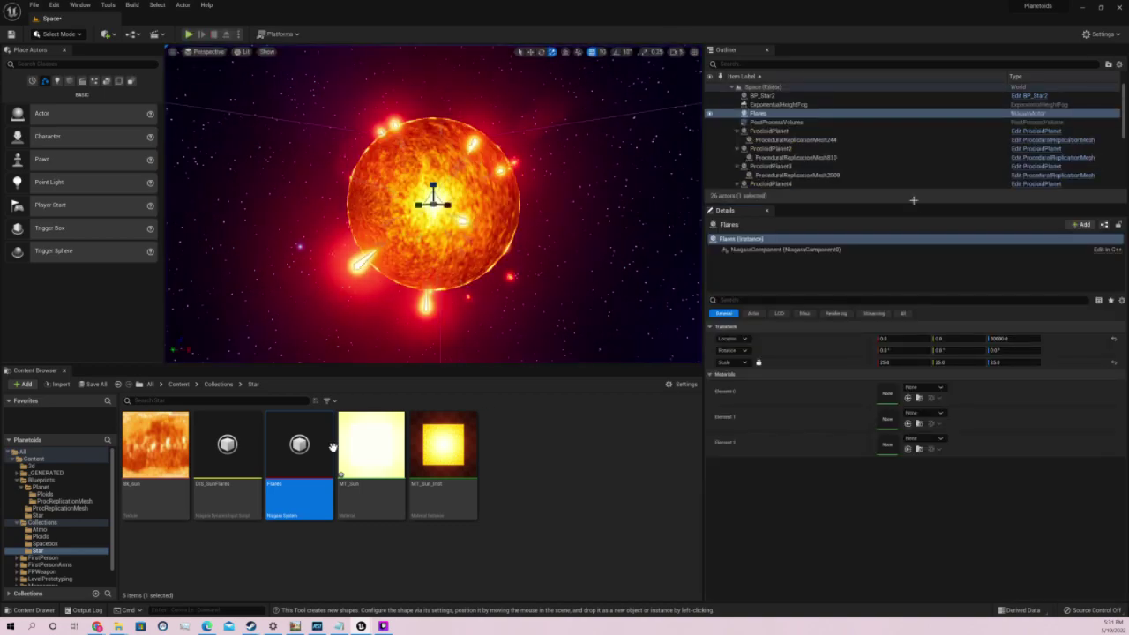
# Set Trail_Source's spawn rate to 200 in Flares, save the system, and return to the level
pyautogui.doubleClick(299, 446)
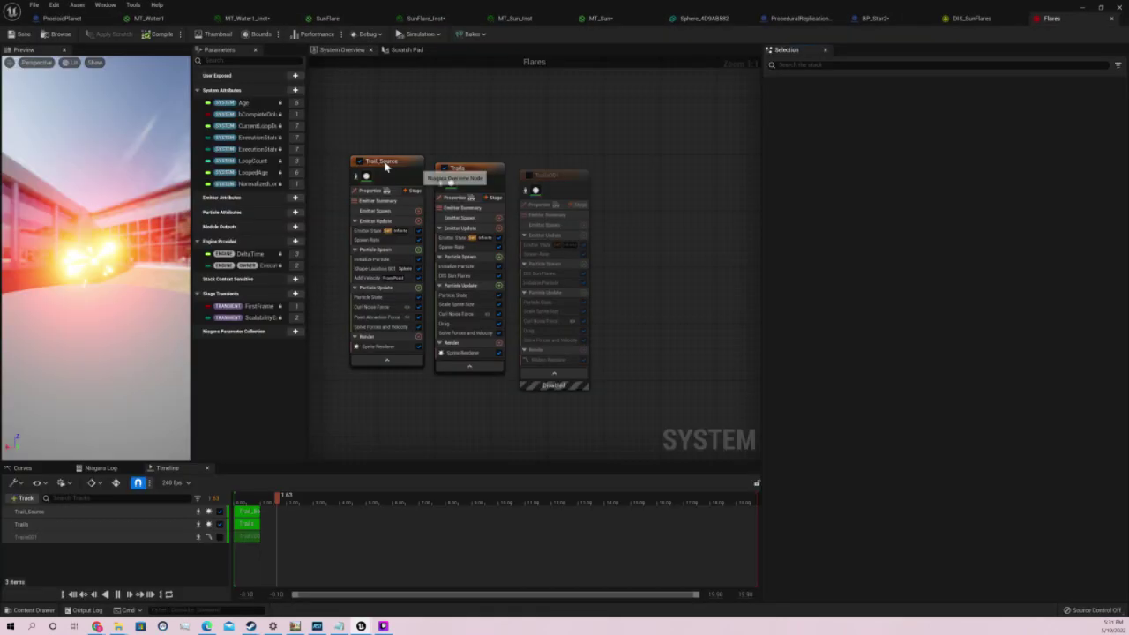
pyautogui.click(385, 168)
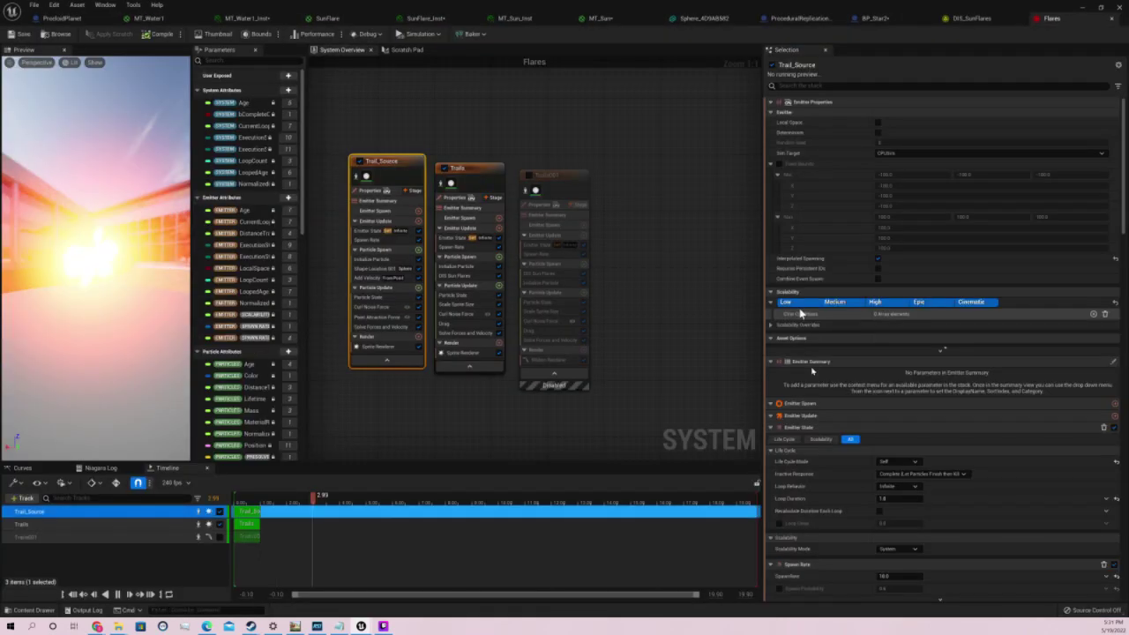
pyautogui.click(387, 211)
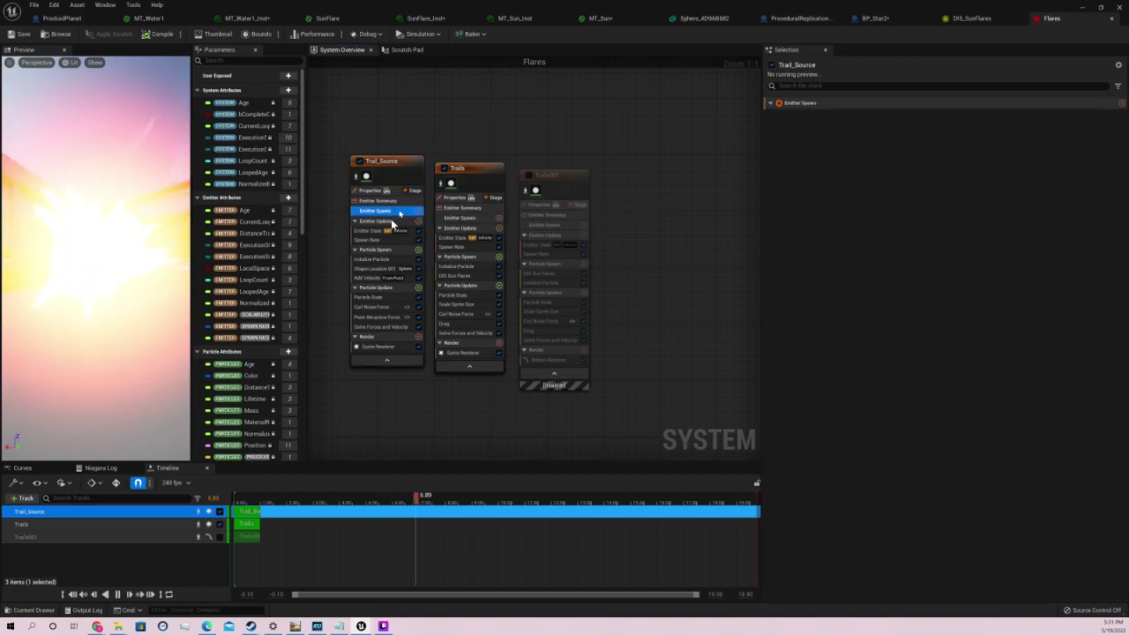
pyautogui.click(398, 240)
pyautogui.click(898, 114)
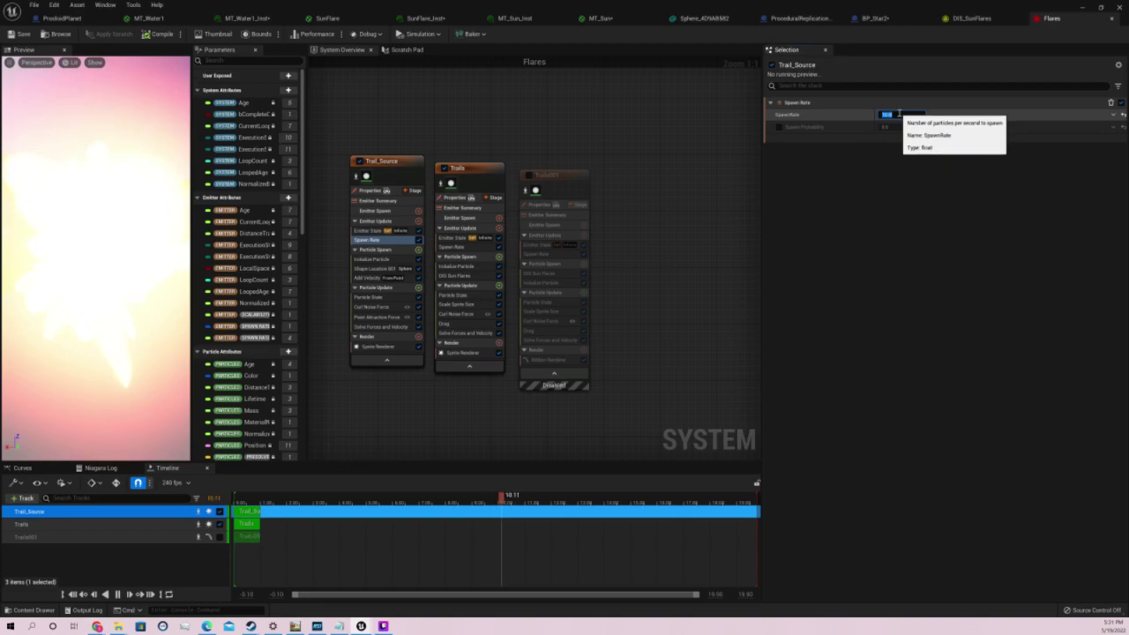
pyautogui.write('200')
pyautogui.press('Return')
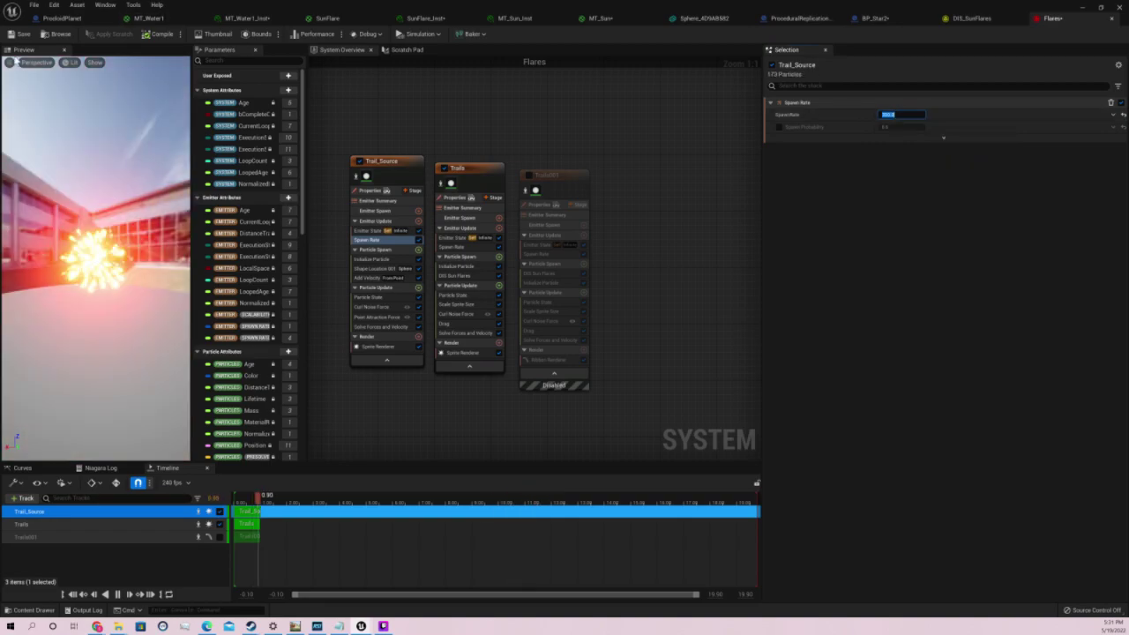
pyautogui.click(22, 37)
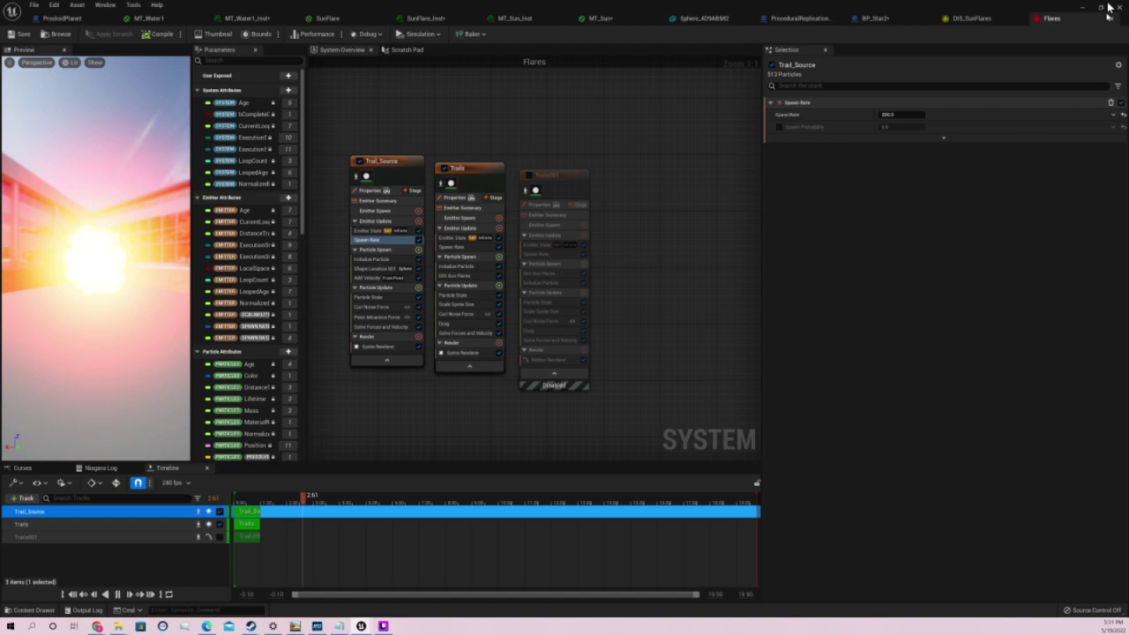
pyautogui.click(1083, 8)
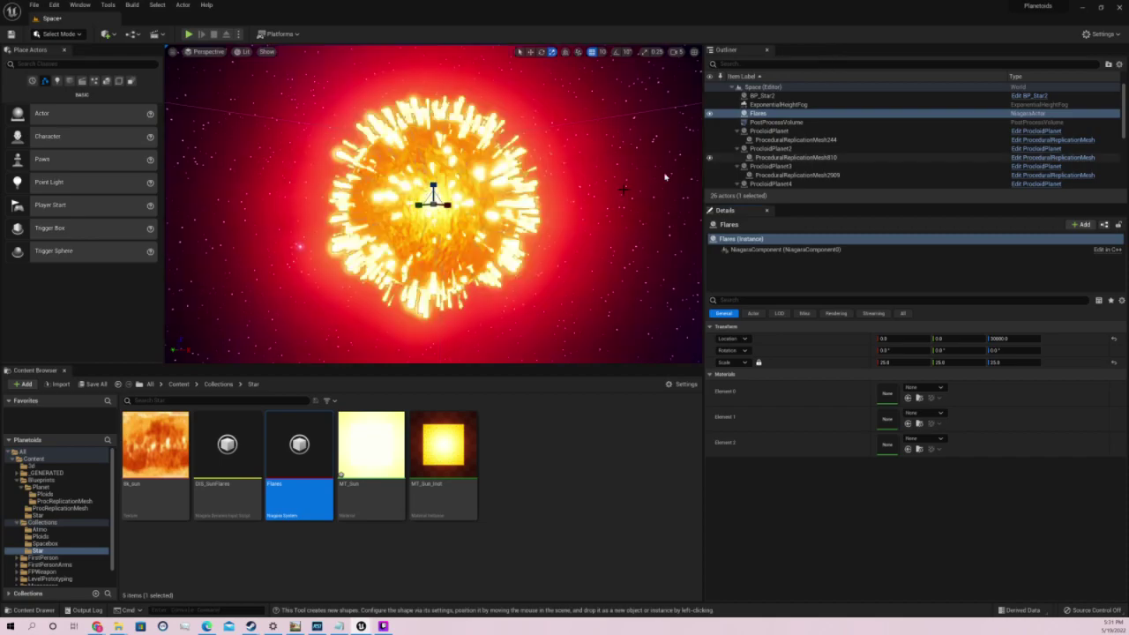
# Start a Play In Editor session of the Space level
pyautogui.click(188, 35)
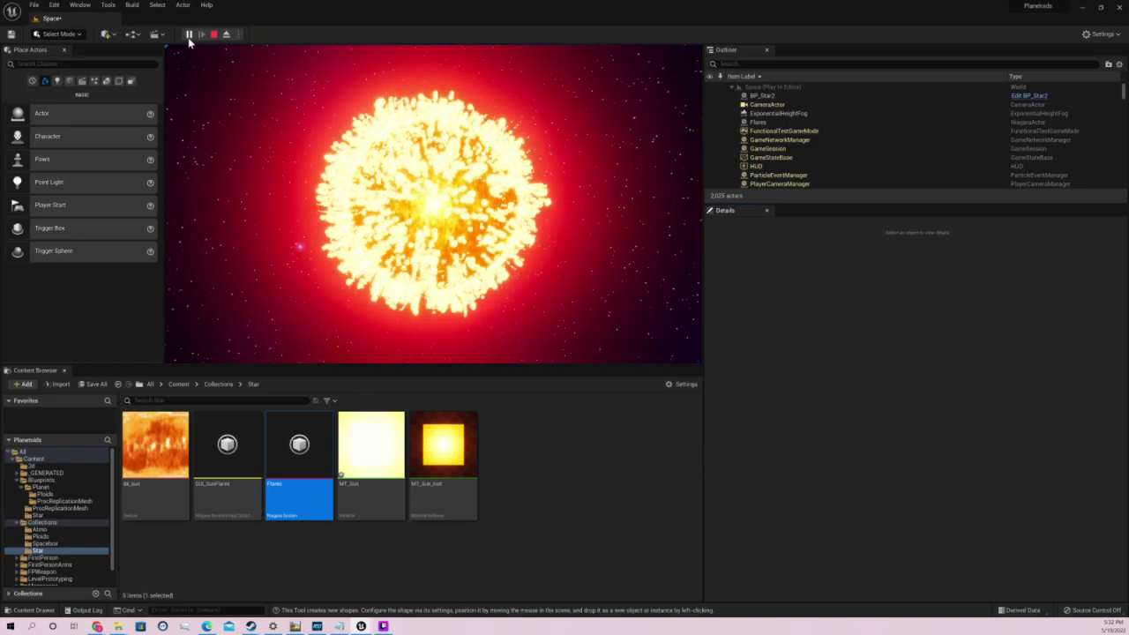
# Take control of the play camera to fly in close to the flaring sun
pyautogui.click(540, 151)
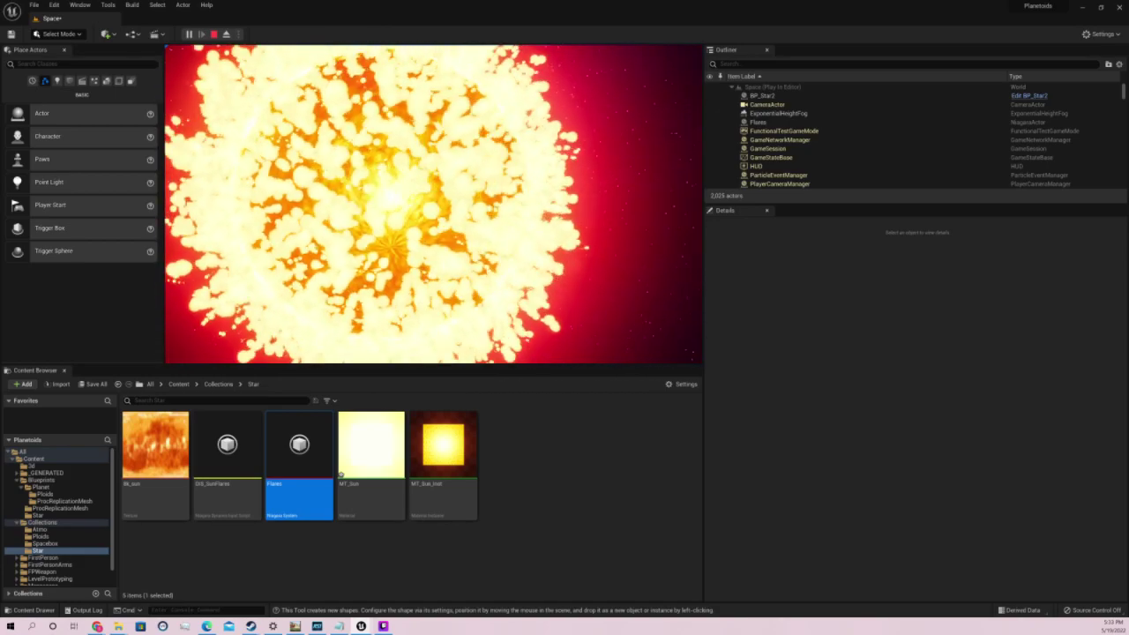
# End Play In Editor and hide the Flares actor in the Outliner, leaving only the sun sphere
pyautogui.press('Escape')
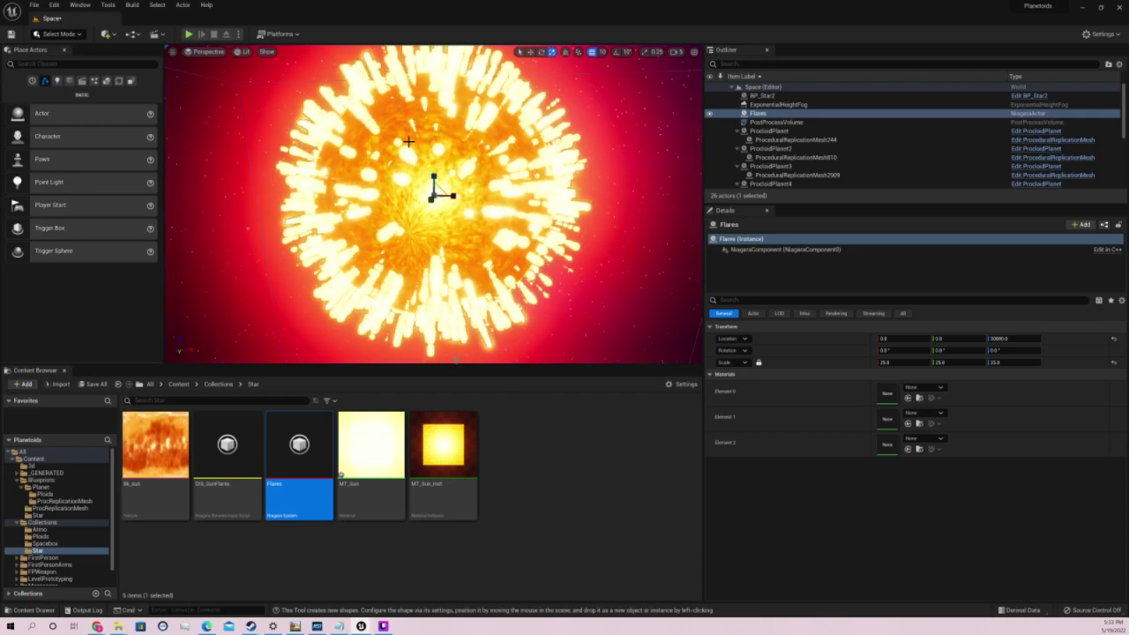
pyautogui.click(504, 191)
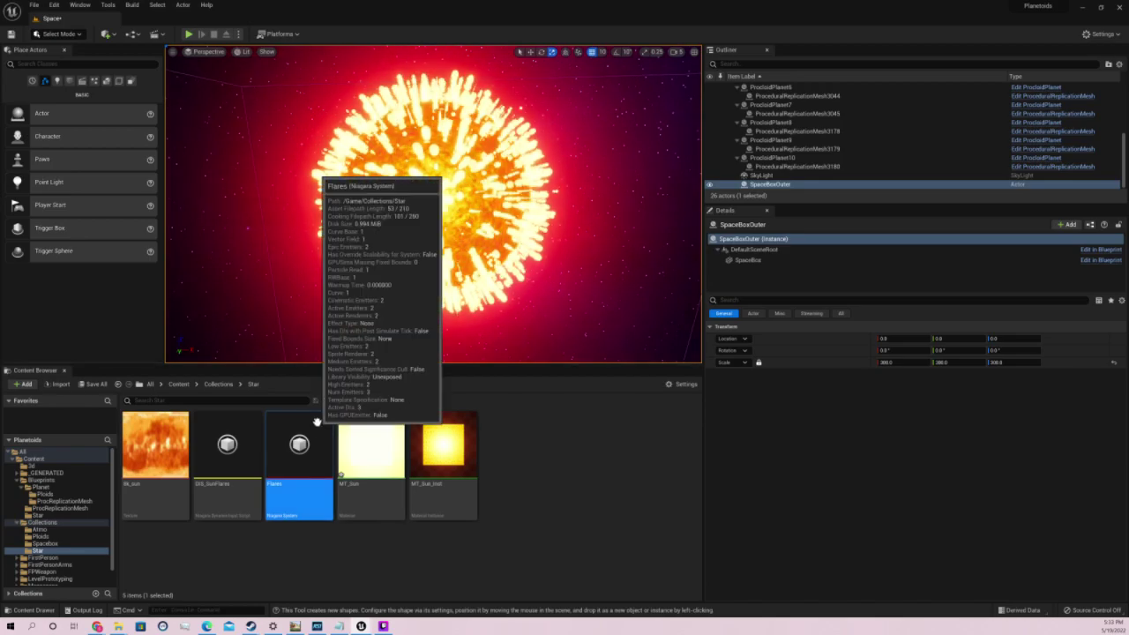
pyautogui.scroll(2, 851, 123)
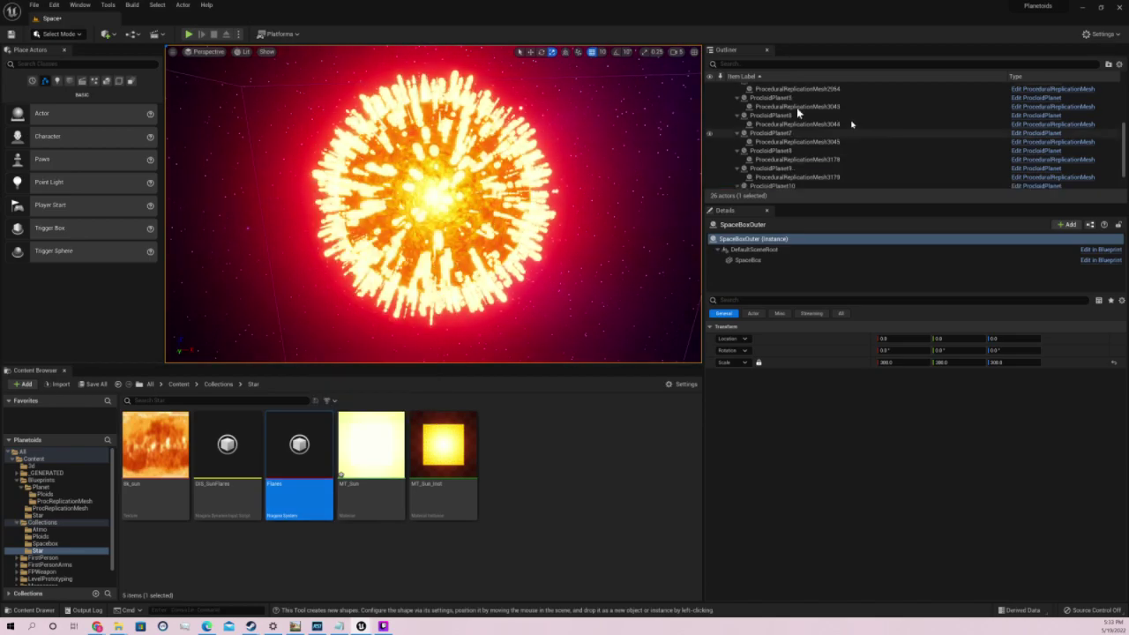
pyautogui.scroll(5, 797, 111)
pyautogui.click(707, 114)
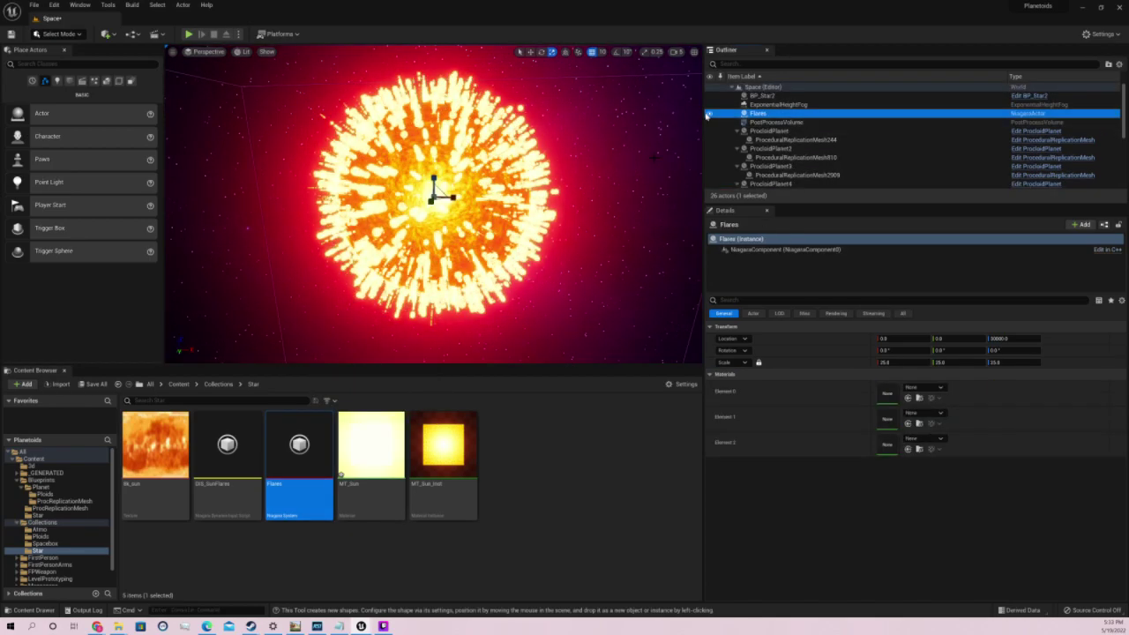
pyautogui.click(709, 114)
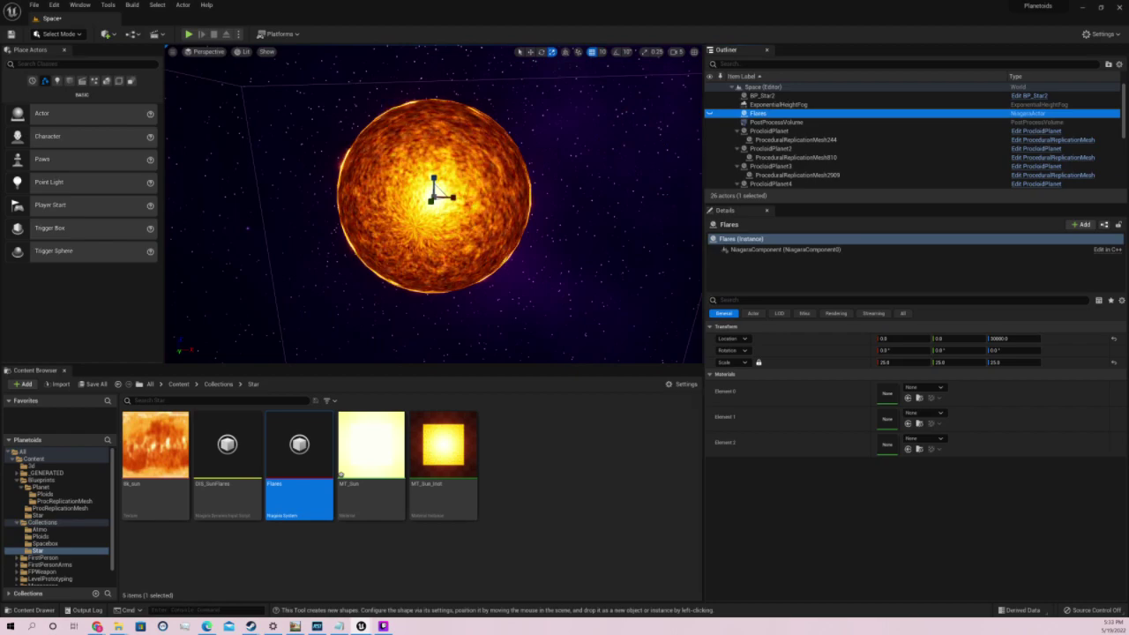